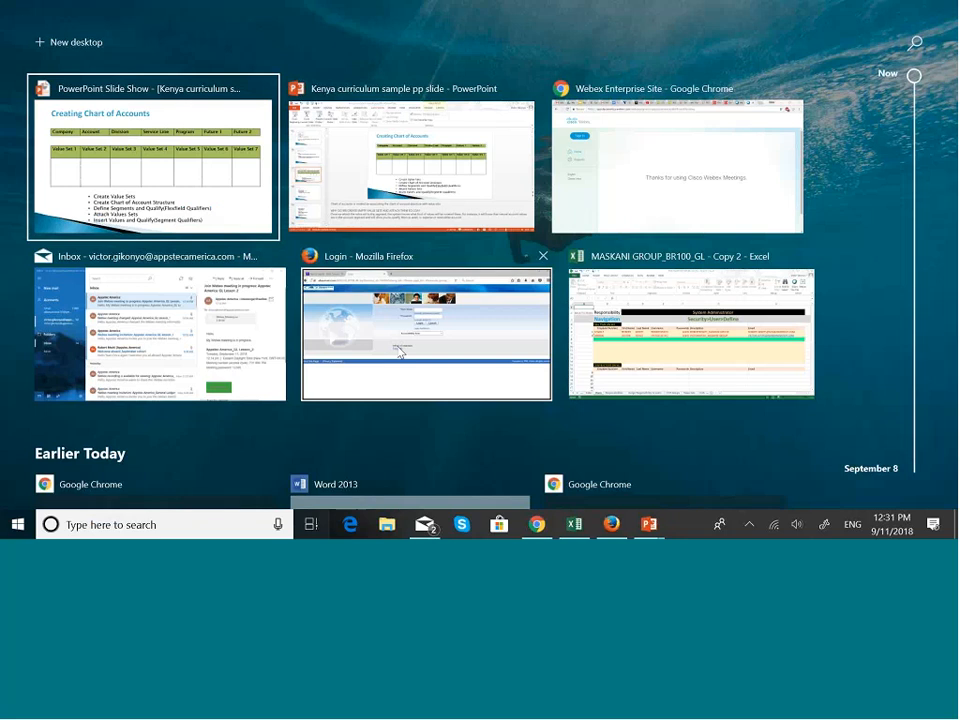
# Step: Switch to Firefox and log in to Oracle E-Business Suite as APPSTEC_SUPERUSER with the saved account password
pyautogui.click(398, 352)
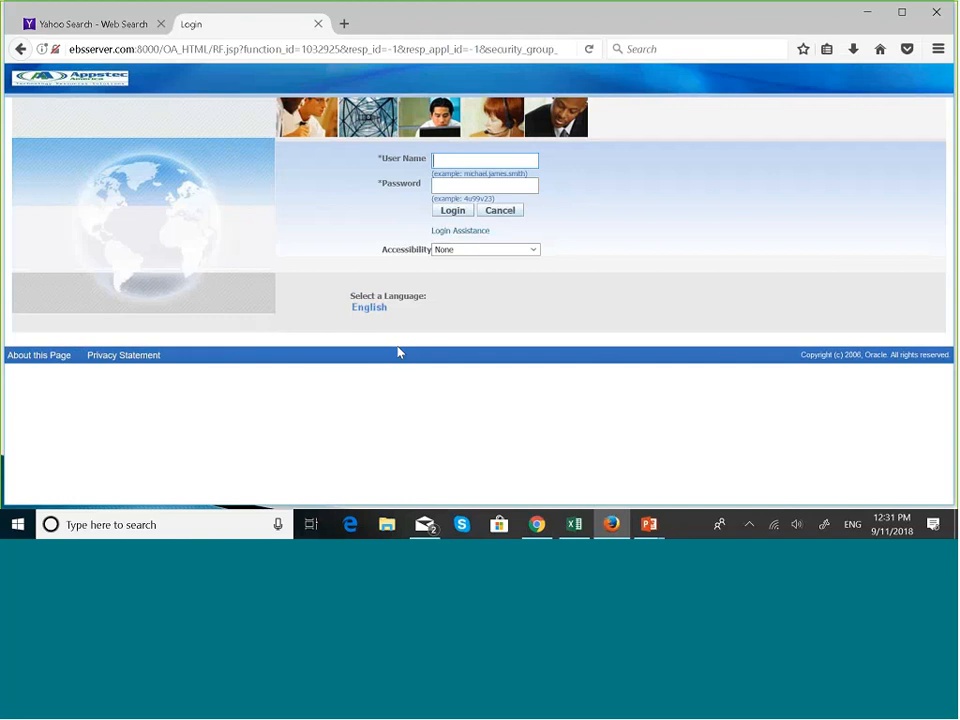
pyautogui.write('a')
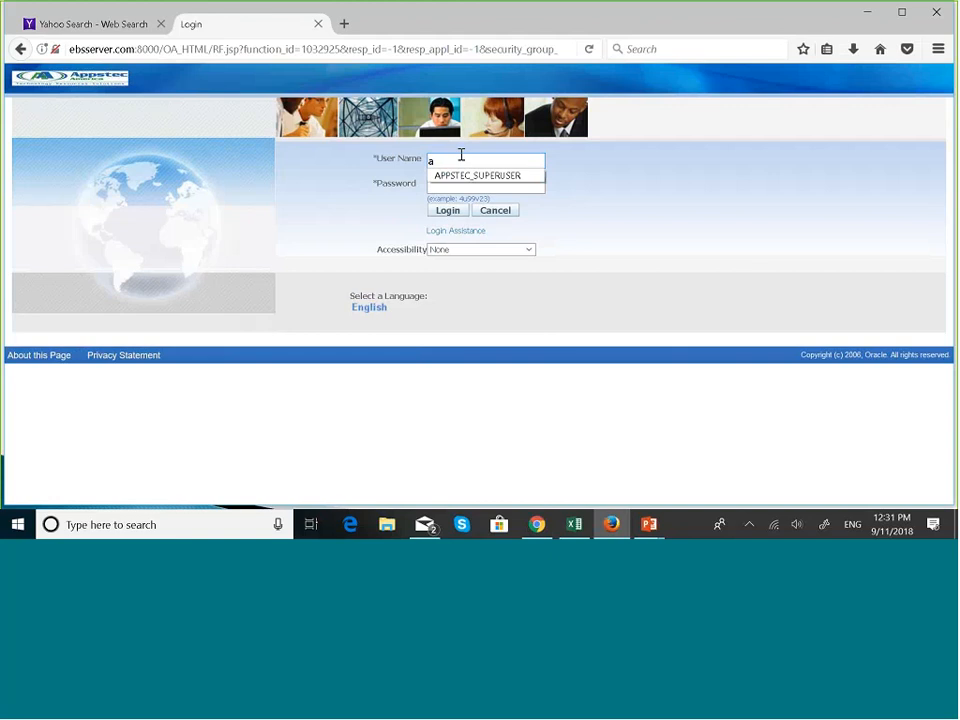
pyautogui.click(508, 176)
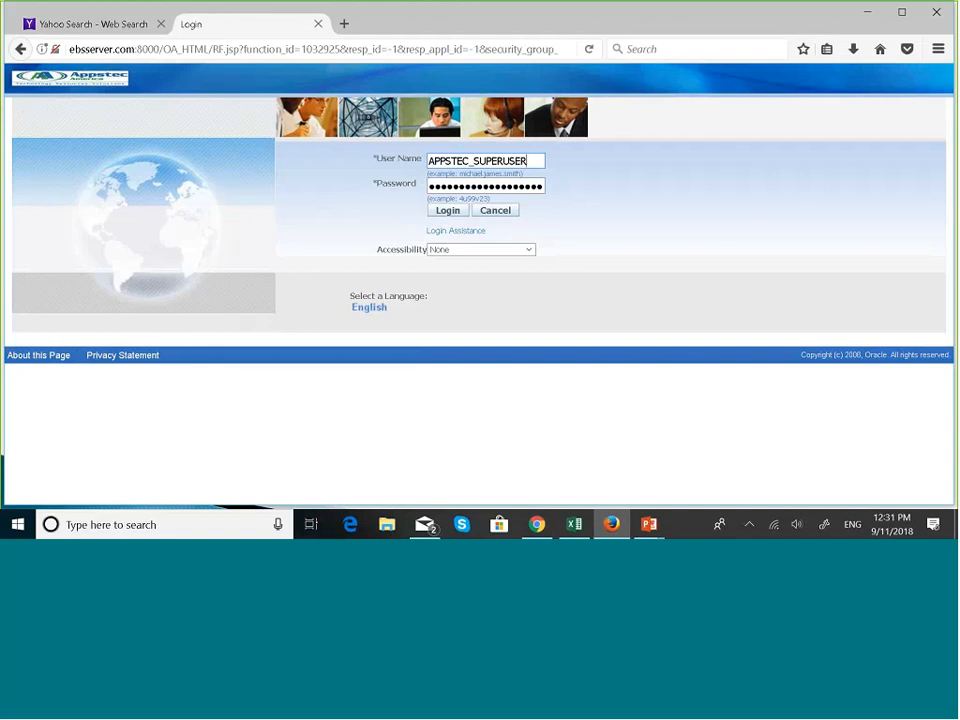
pyautogui.click(449, 217)
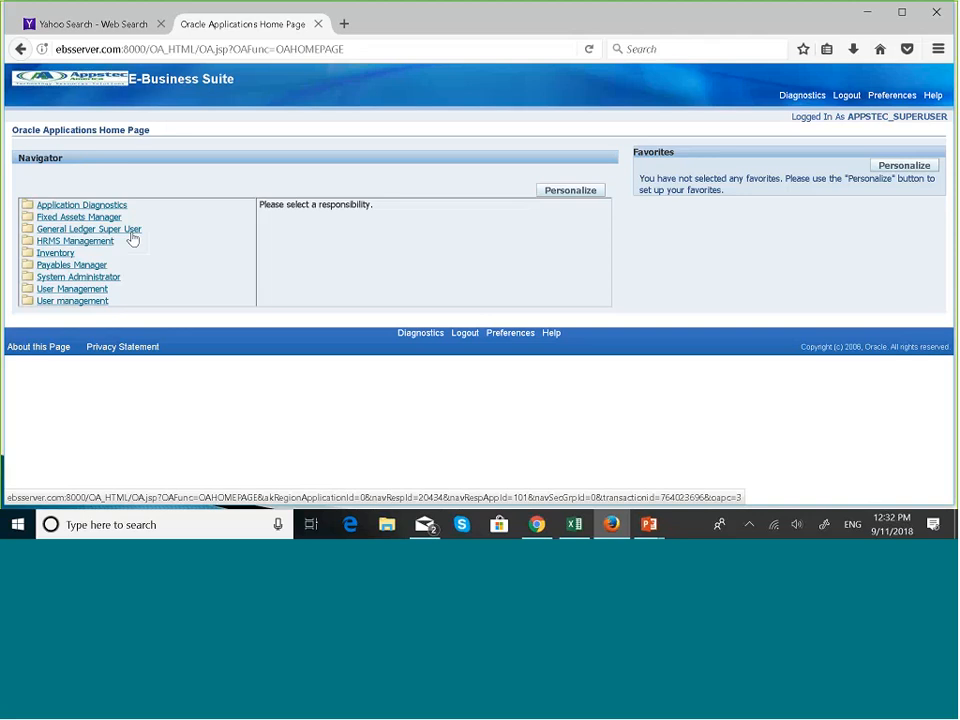
# Step: Open the General Ledger Super User responsibility and look through its list of functions
pyautogui.click(132, 233)
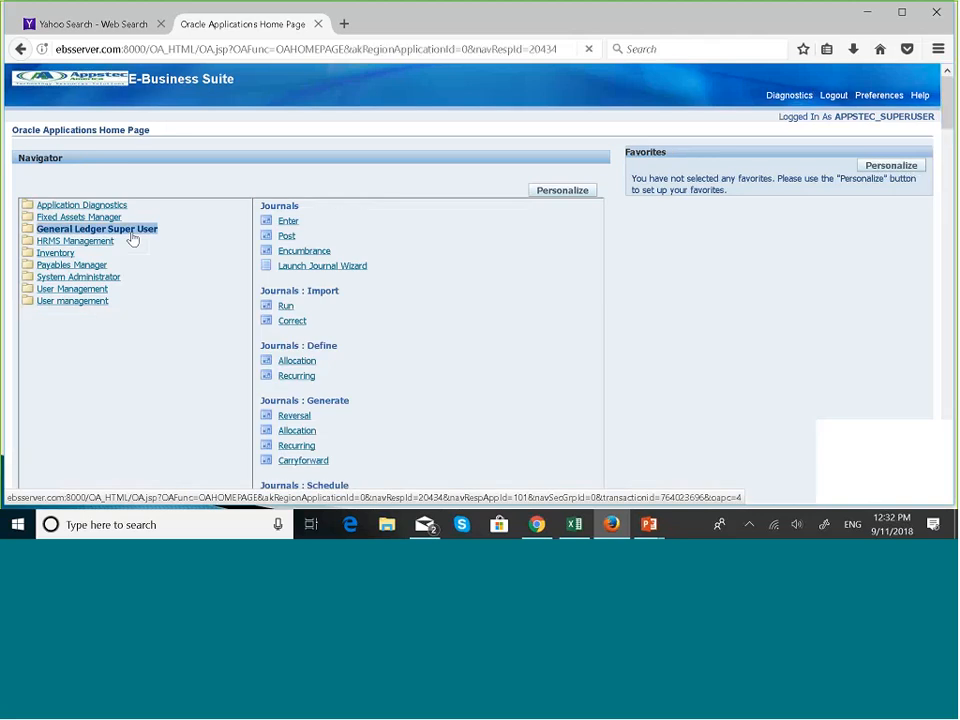
pyautogui.scroll(-5, 452, 274)
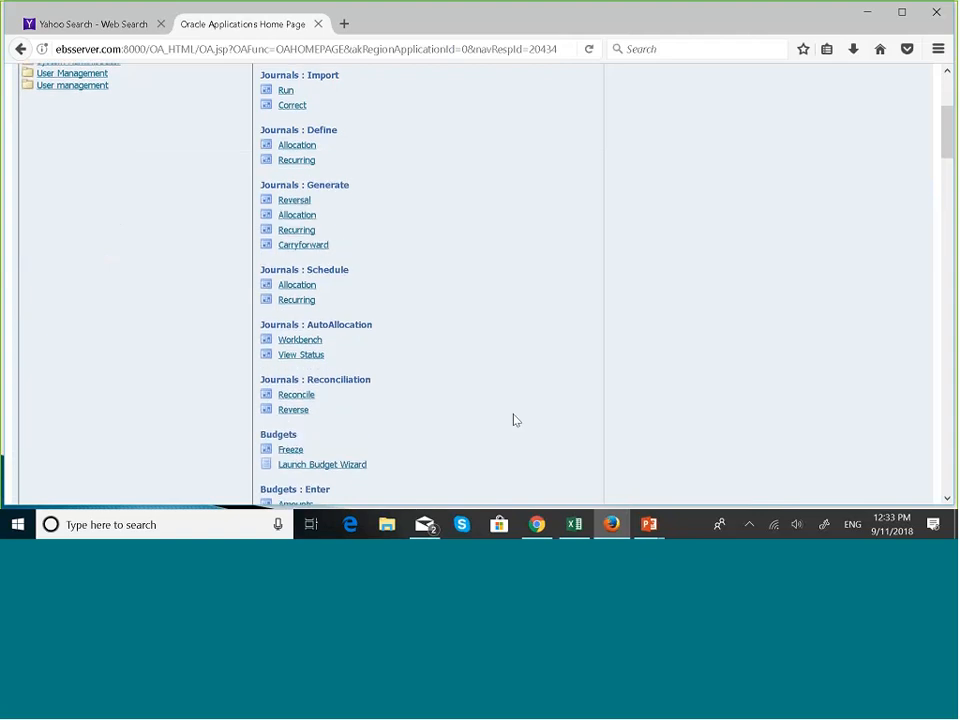
# Step: Switch to the PowerPoint slide show to check the Creating Chart of Accounts steps, and return to the Oracle home page in Firefox
pyautogui.press('super+Tab')
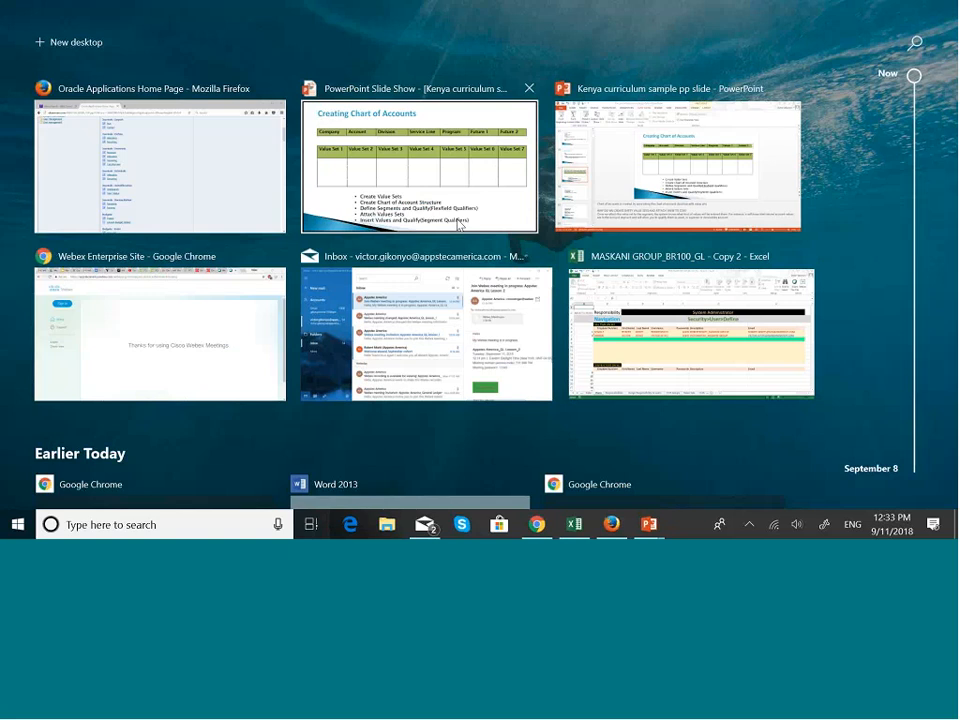
pyautogui.click(460, 226)
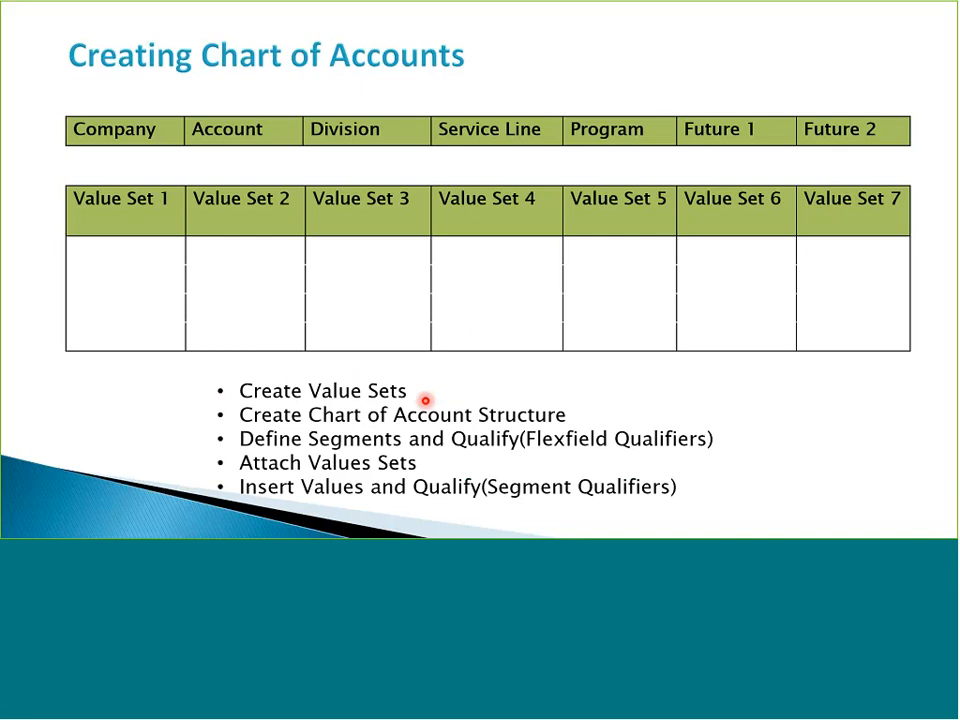
pyautogui.press('super+Tab')
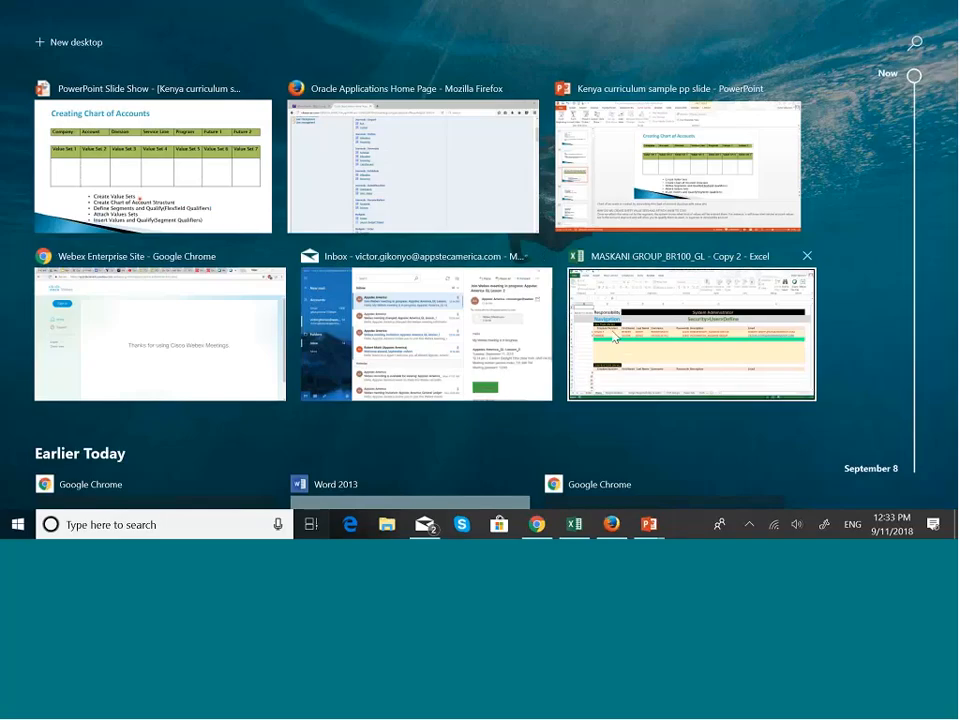
pyautogui.click(427, 207)
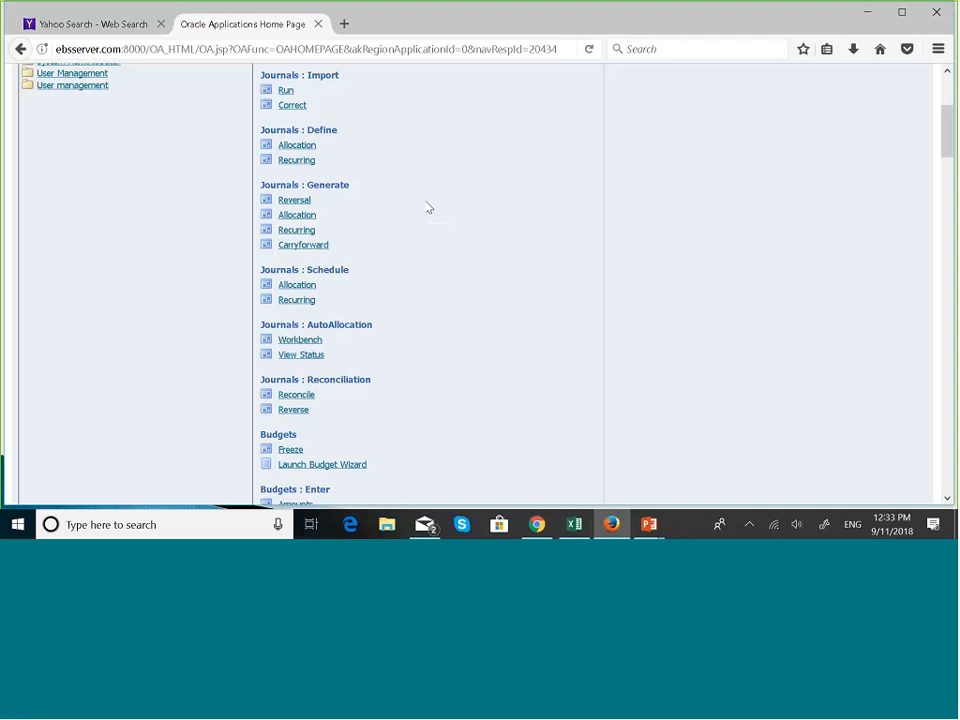
# Step: Open the Value Sets form from the financials flexfield validation setup of the General Ledger Super User responsibility
pyautogui.scroll(-15, 531, 308)
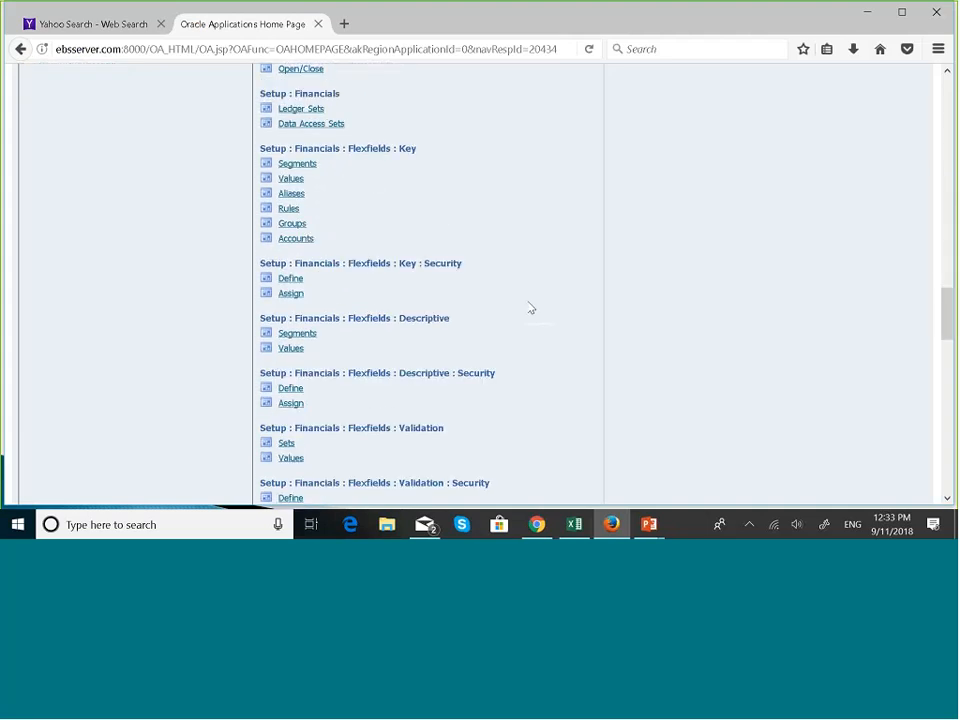
pyautogui.scroll(-3, 531, 308)
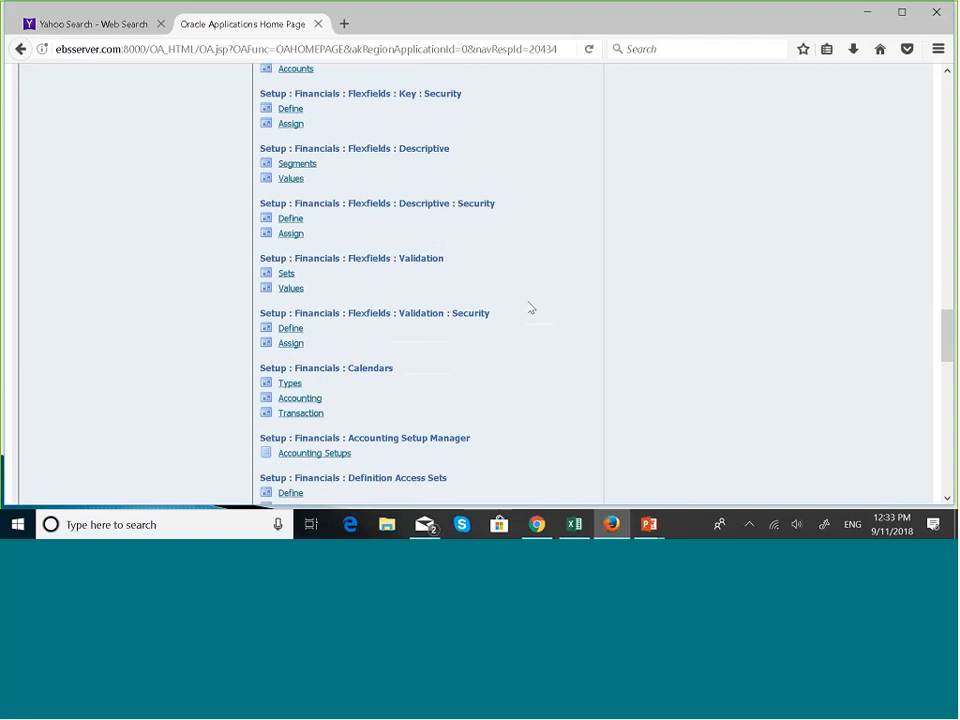
pyautogui.scroll(20, 531, 308)
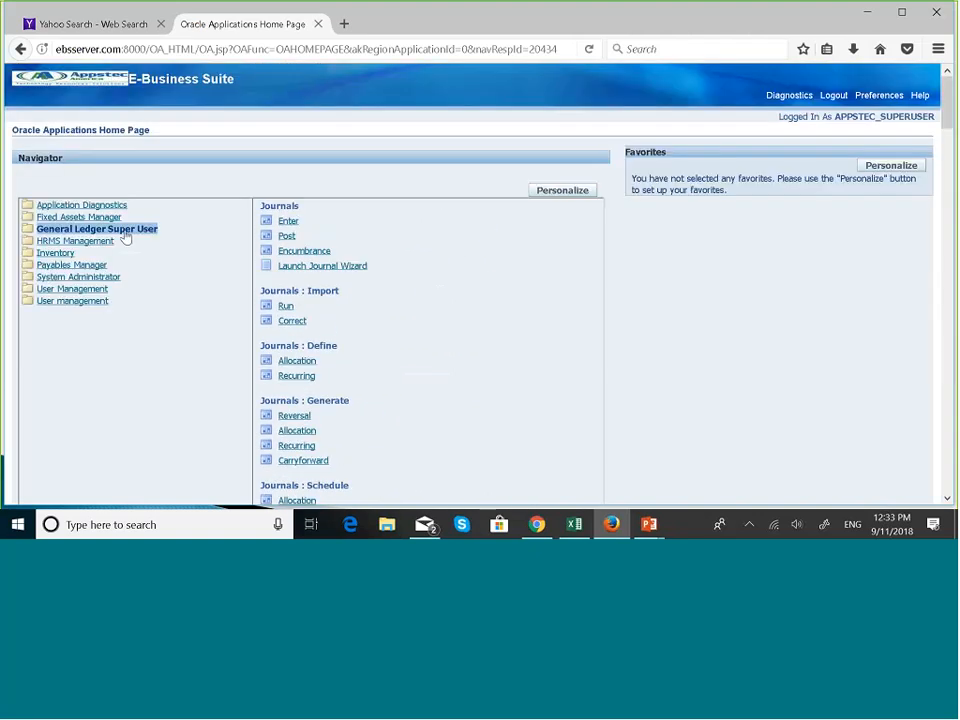
pyautogui.click(125, 237)
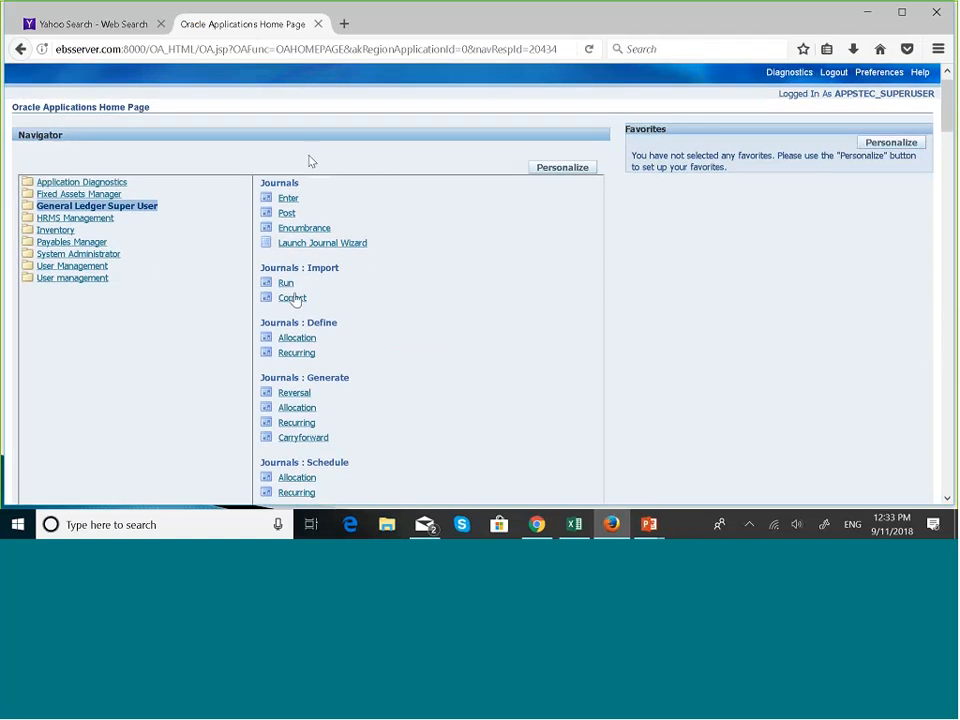
pyautogui.scroll(-2, 432, 393)
pyautogui.scroll(-8, 432, 393)
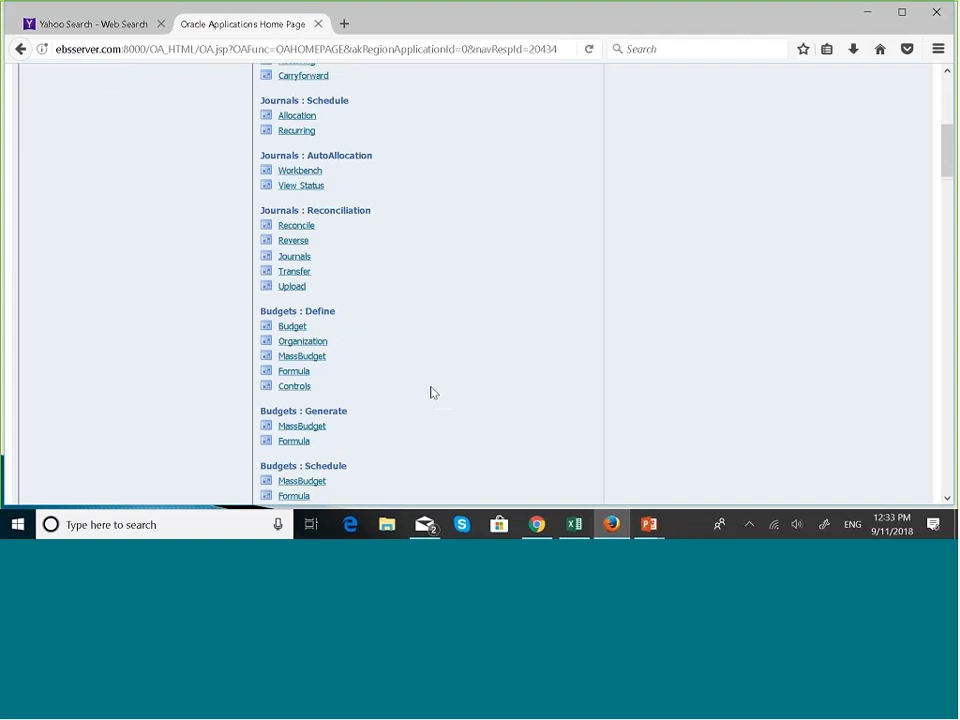
pyautogui.scroll(-4, 432, 393)
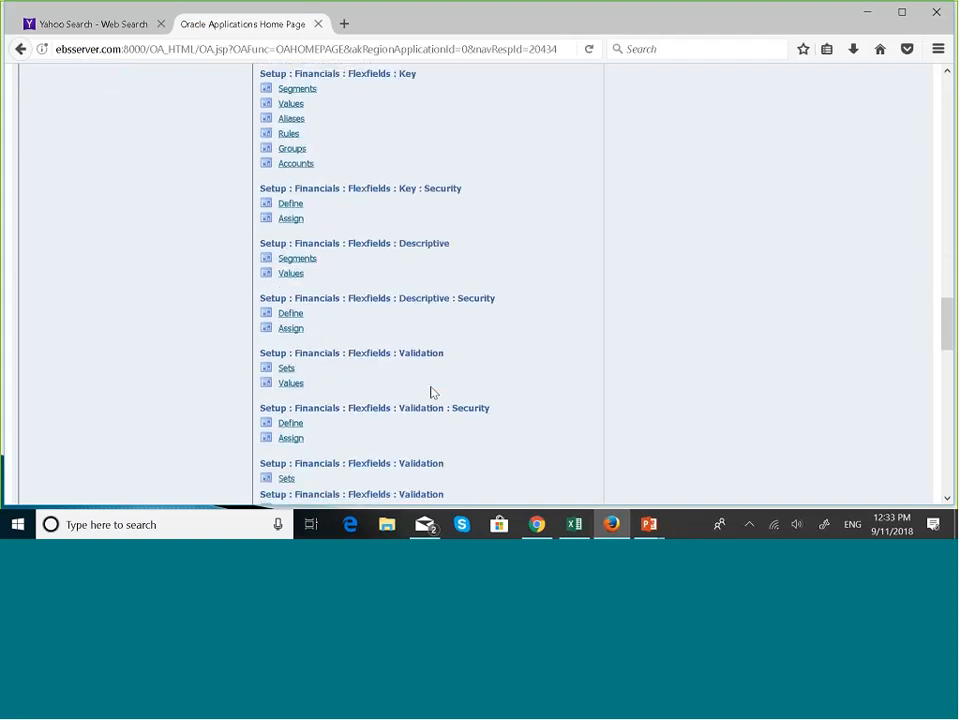
pyautogui.scroll(-2, 432, 393)
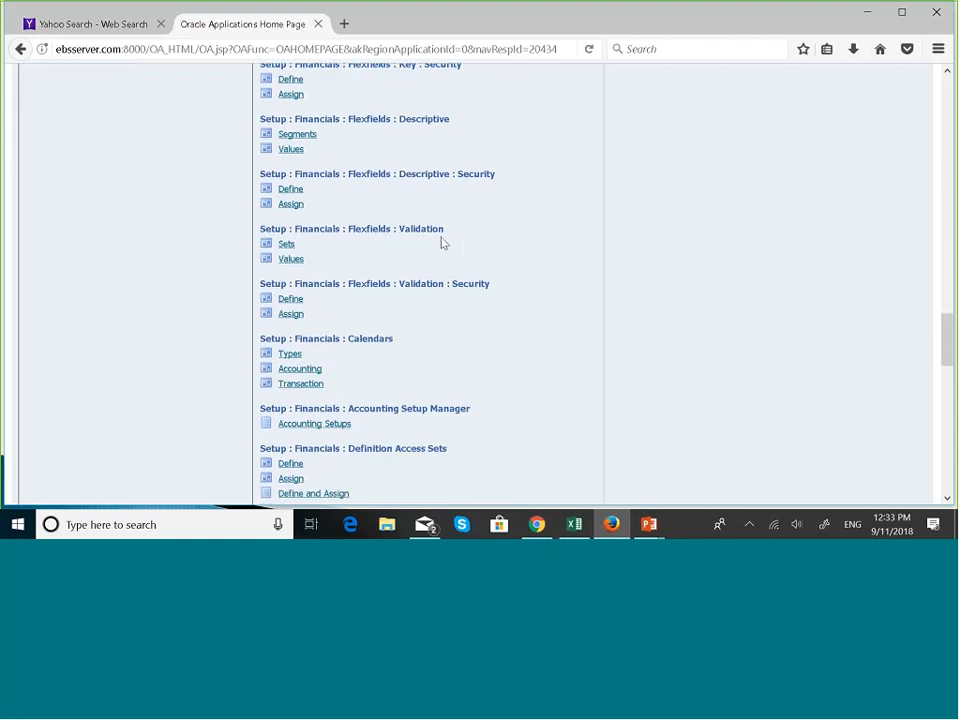
pyautogui.click(287, 257)
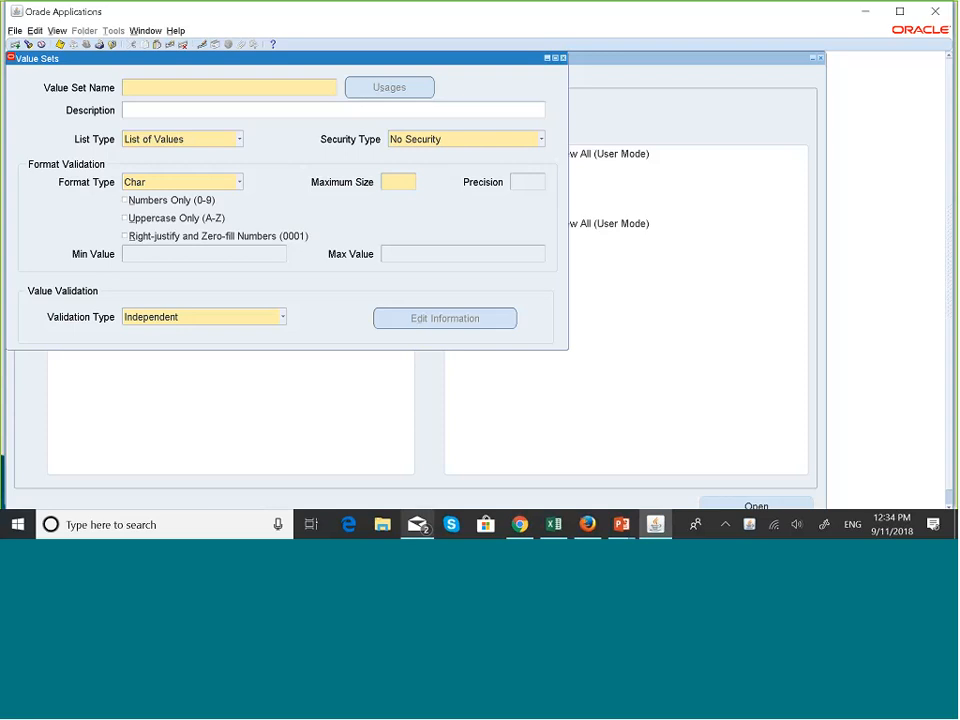
# Step: Review the segments and their value sets on the PowerPoint slide, and return to the Value Sets form in Oracle Applications
pyautogui.click(311, 524)
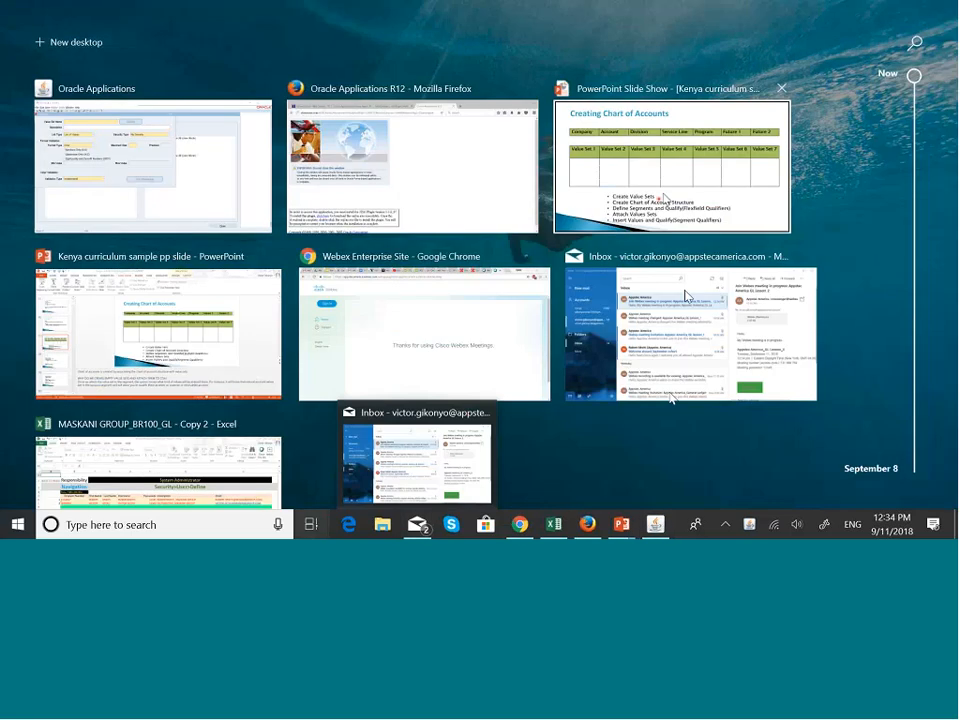
pyautogui.click(663, 199)
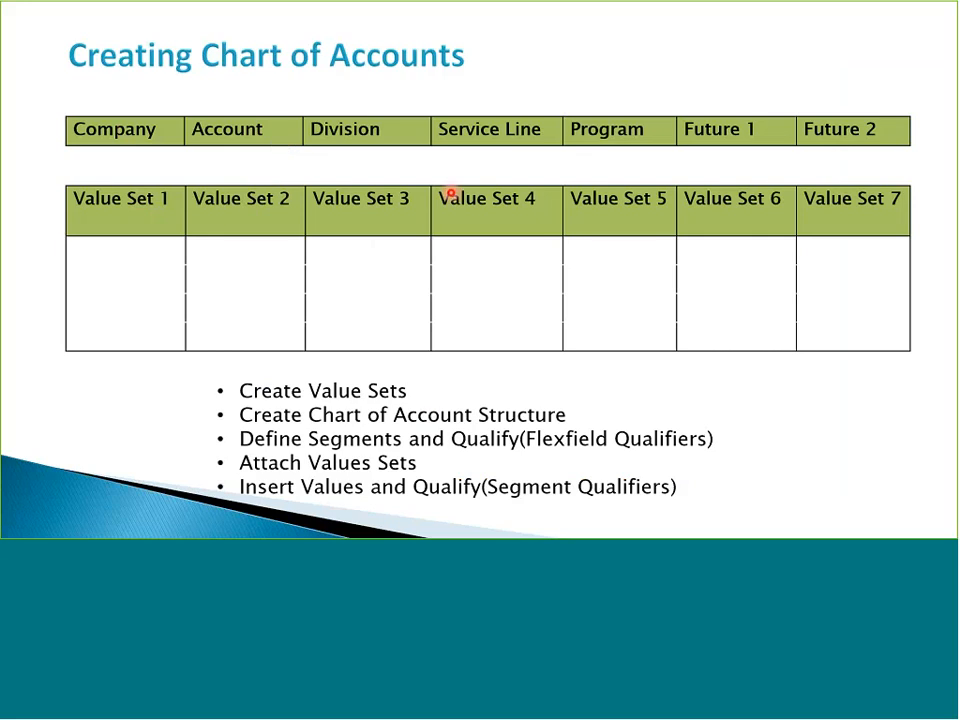
pyautogui.press('Escape')
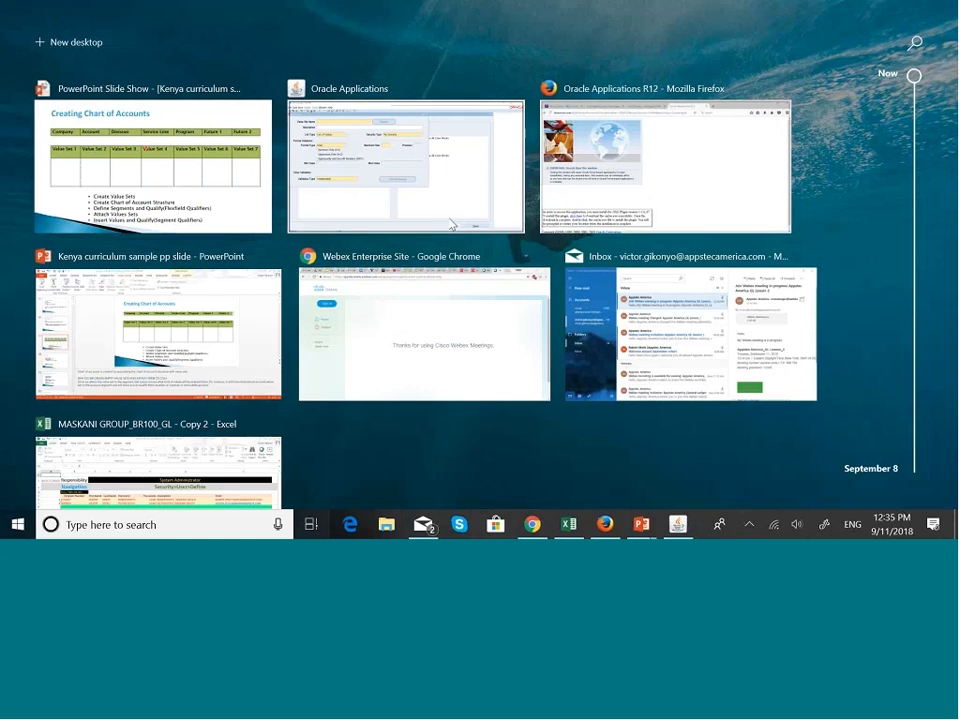
pyautogui.click(404, 188)
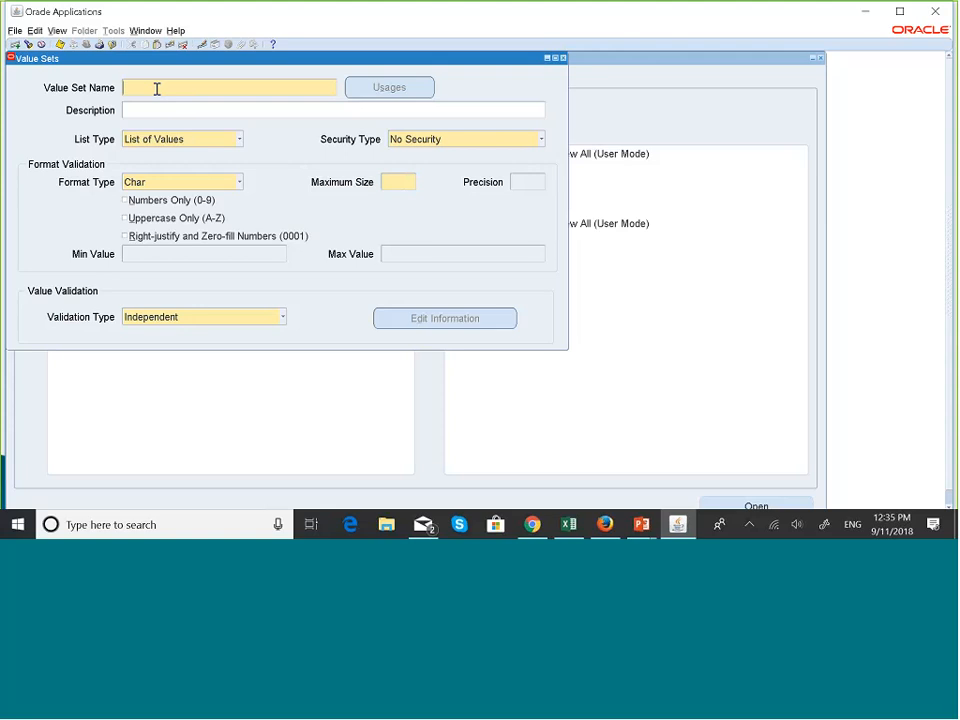
# Step: Enter MASKANI GROUP COMPANY as both the value set name and description, with List of Values as the list type
pyautogui.press('capslock')
pyautogui.write('MA')
pyautogui.write('SKANI GROUP COMPANY')
pyautogui.tripleClick(260, 87)
pyautogui.hotkey('ctrl', 'c')
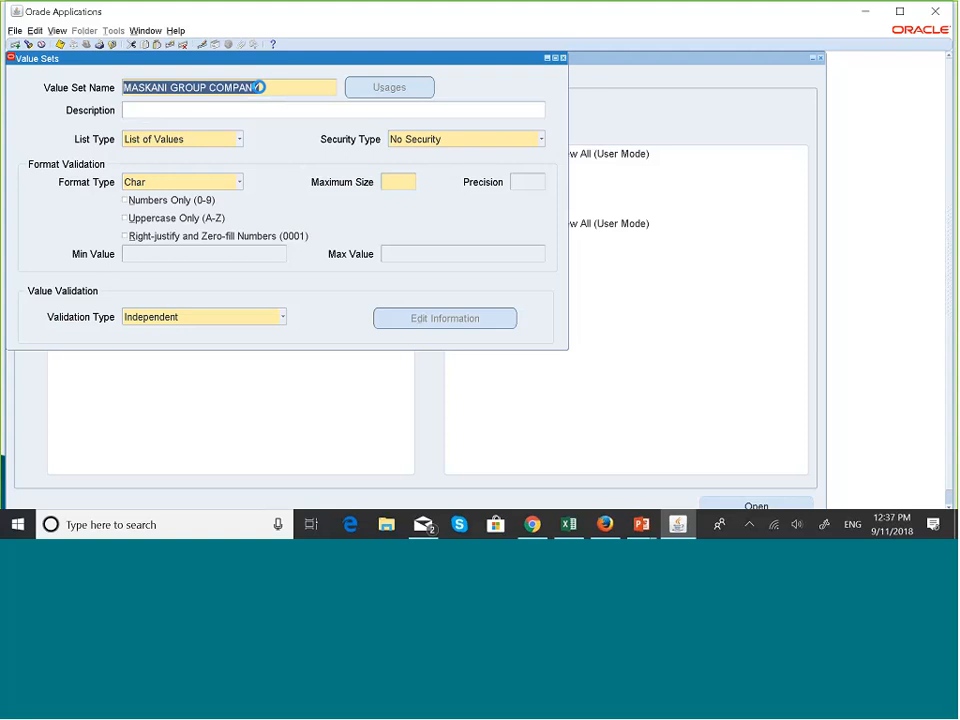
pyautogui.click(190, 113)
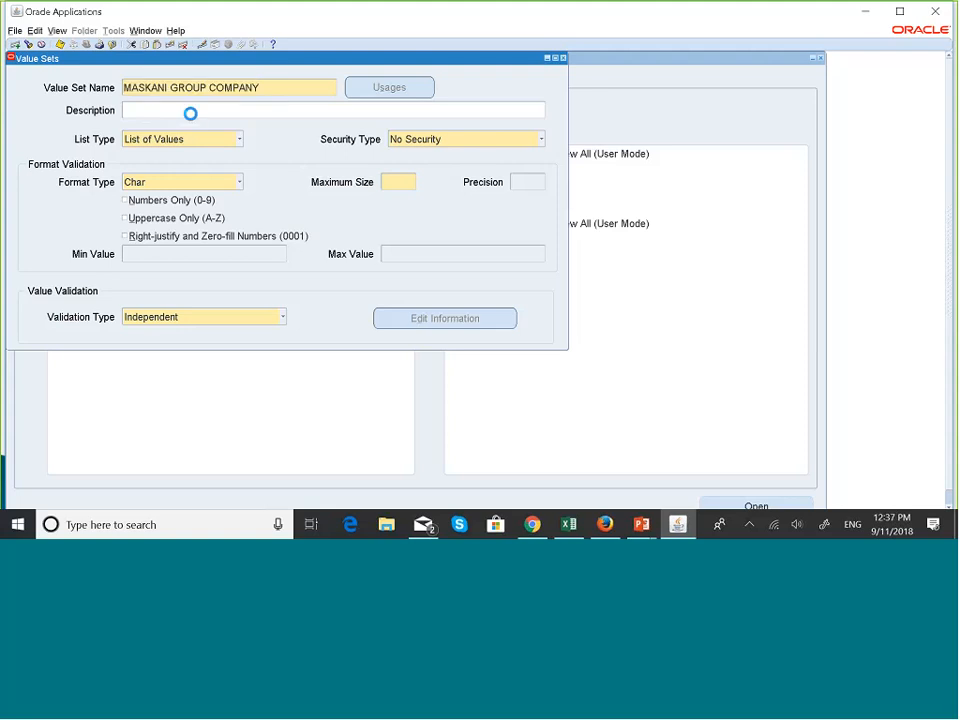
pyautogui.hotkey('ctrl', 'v')
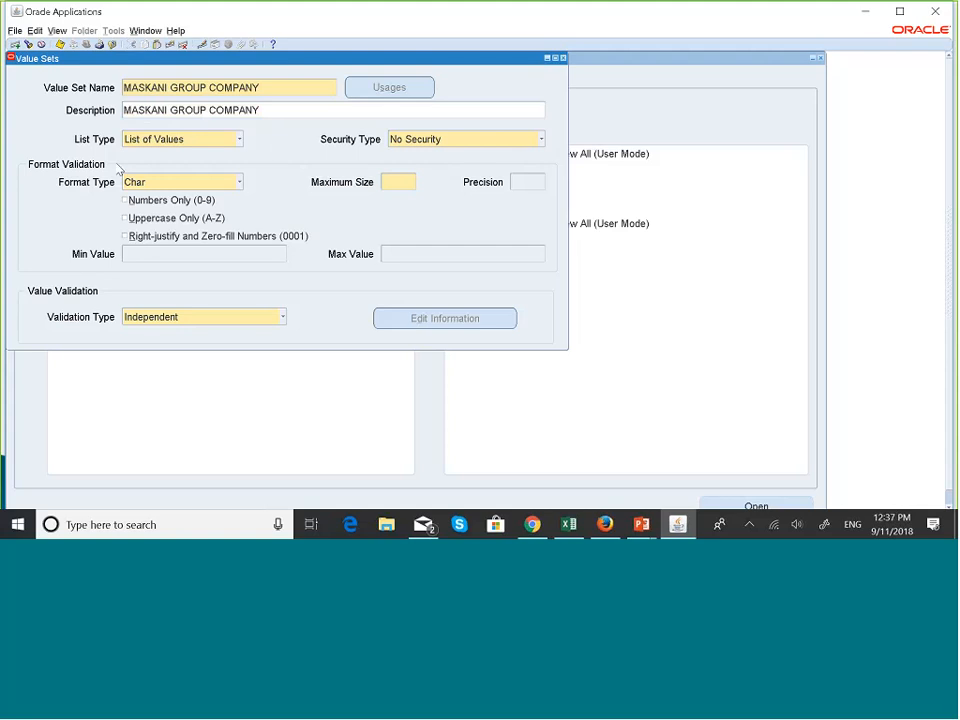
pyautogui.click(241, 140)
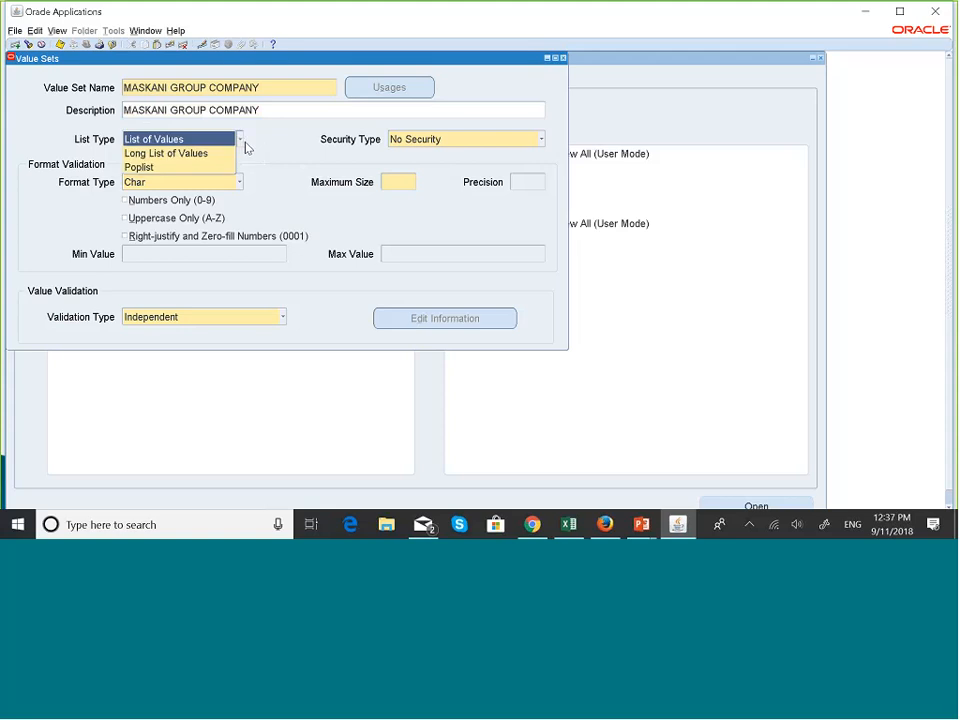
pyautogui.click(273, 141)
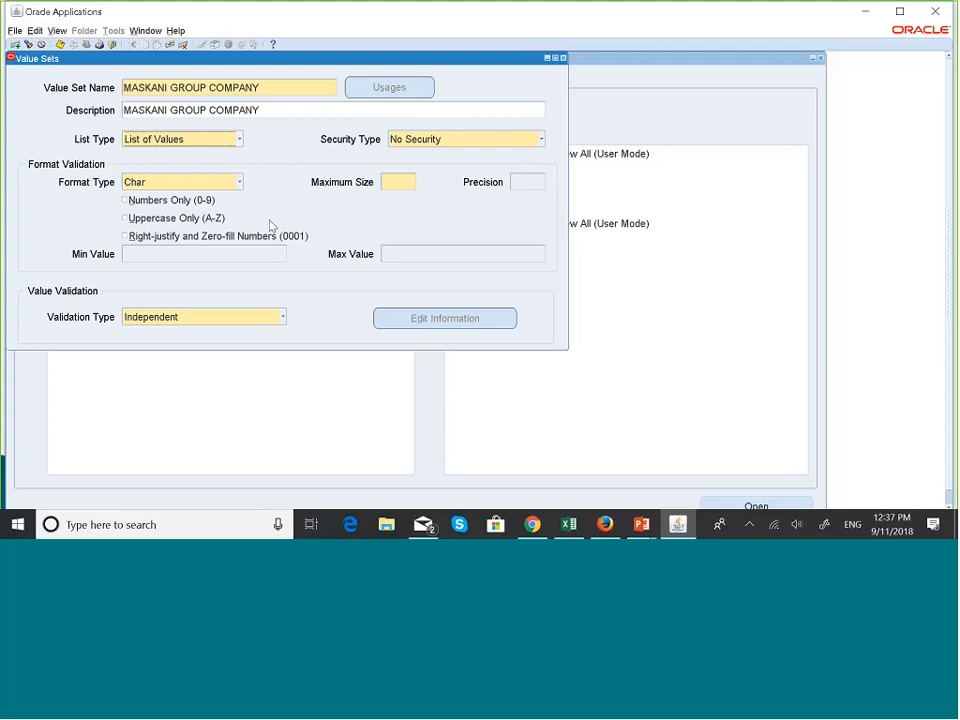
# Step: Examine the company, account and service line values on the Create Chart of Accounts (COA) slide, and return to the Value Sets form
pyautogui.hotkey('alt', 'Tab')
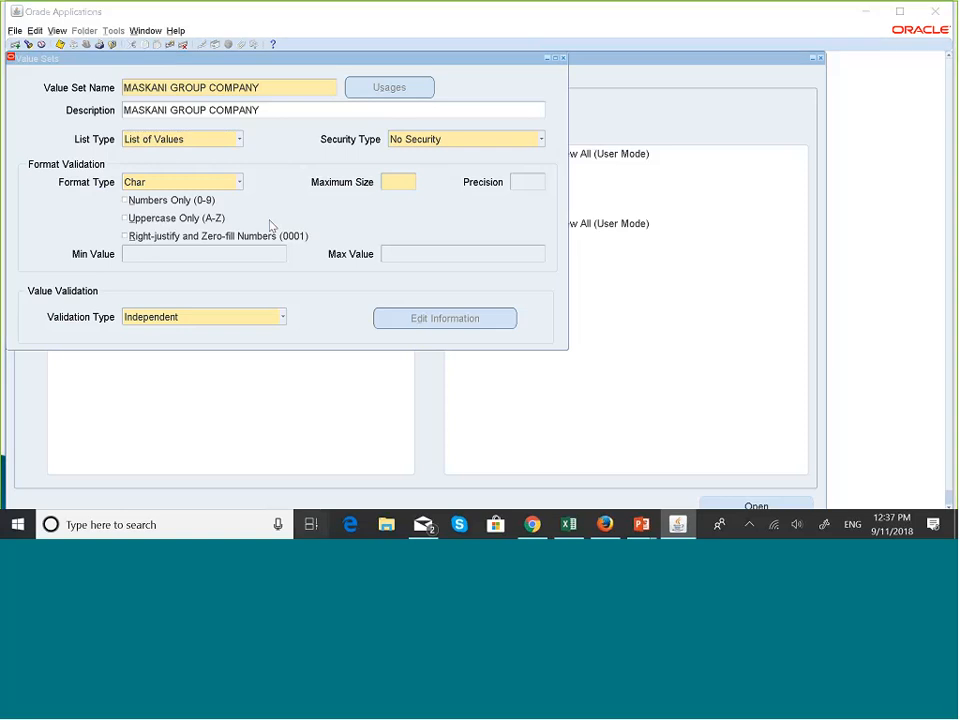
pyautogui.press('super+Tab')
pyautogui.click(422, 206)
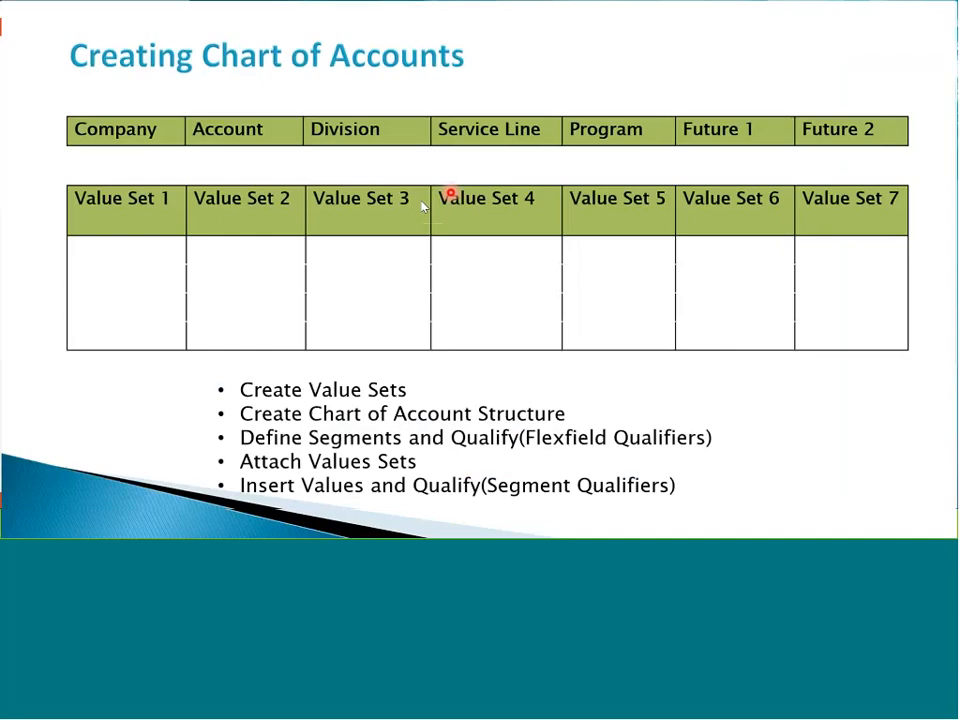
pyautogui.click(421, 203)
pyautogui.click(421, 203)
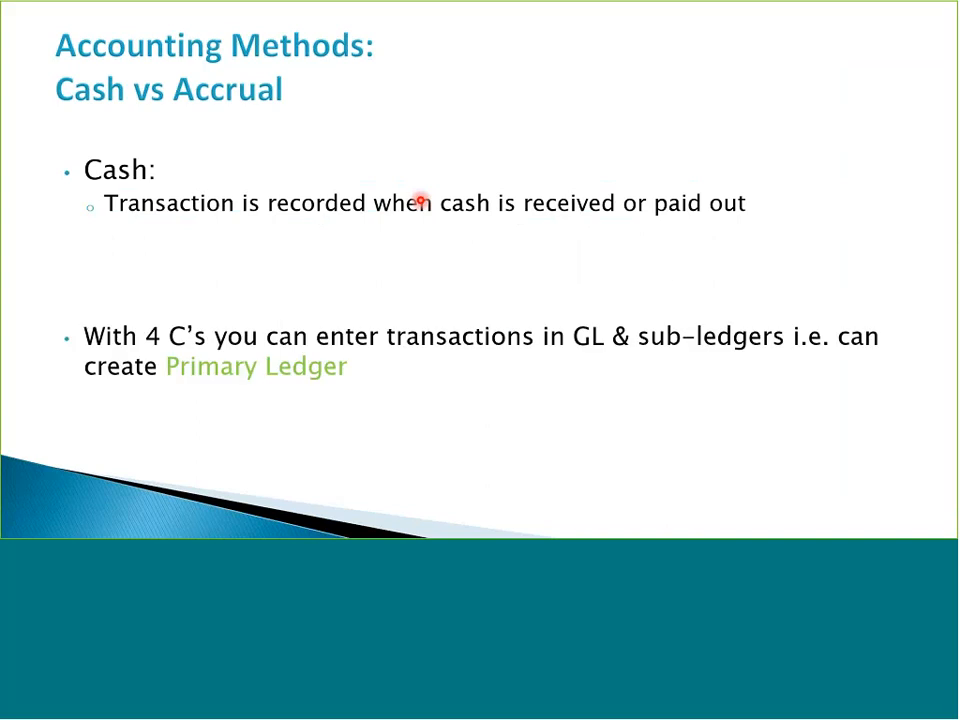
pyautogui.click(420, 200)
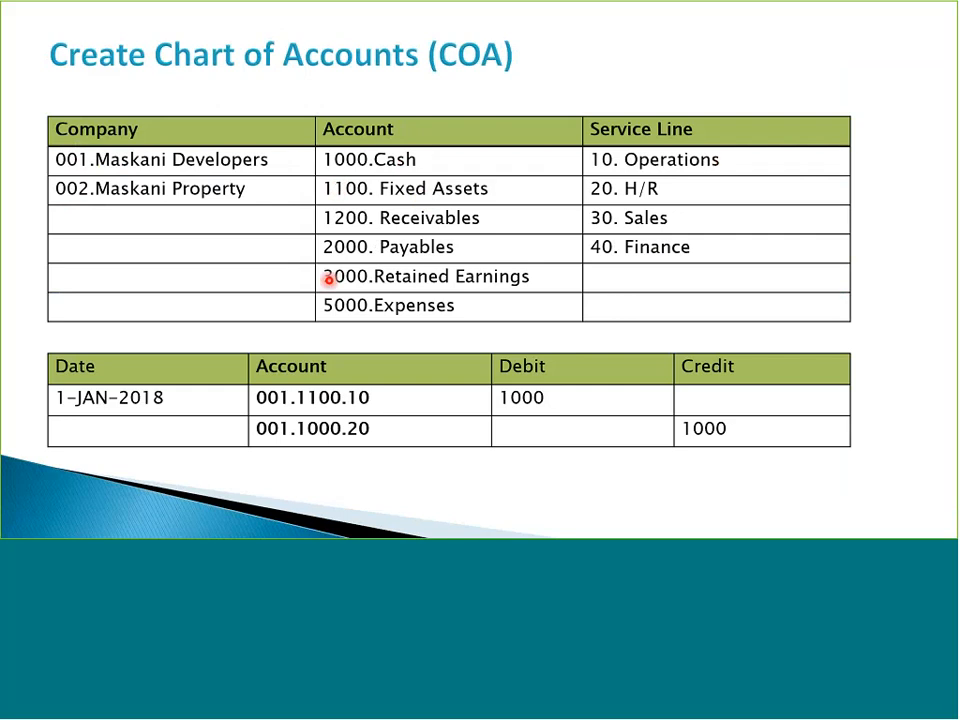
pyautogui.press('super+Tab')
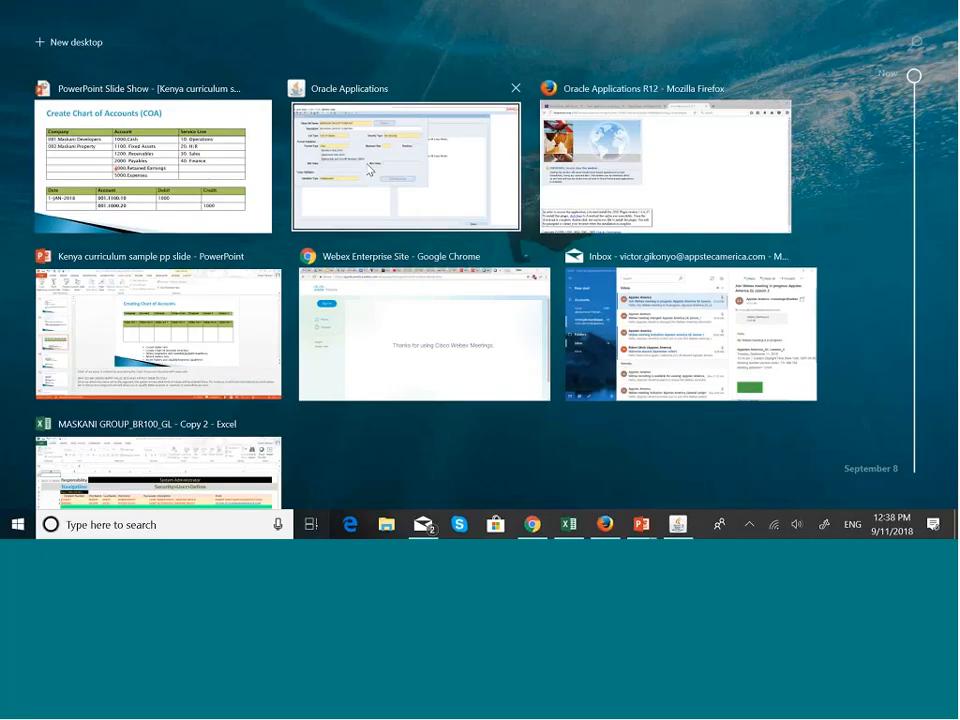
pyautogui.click(330, 150)
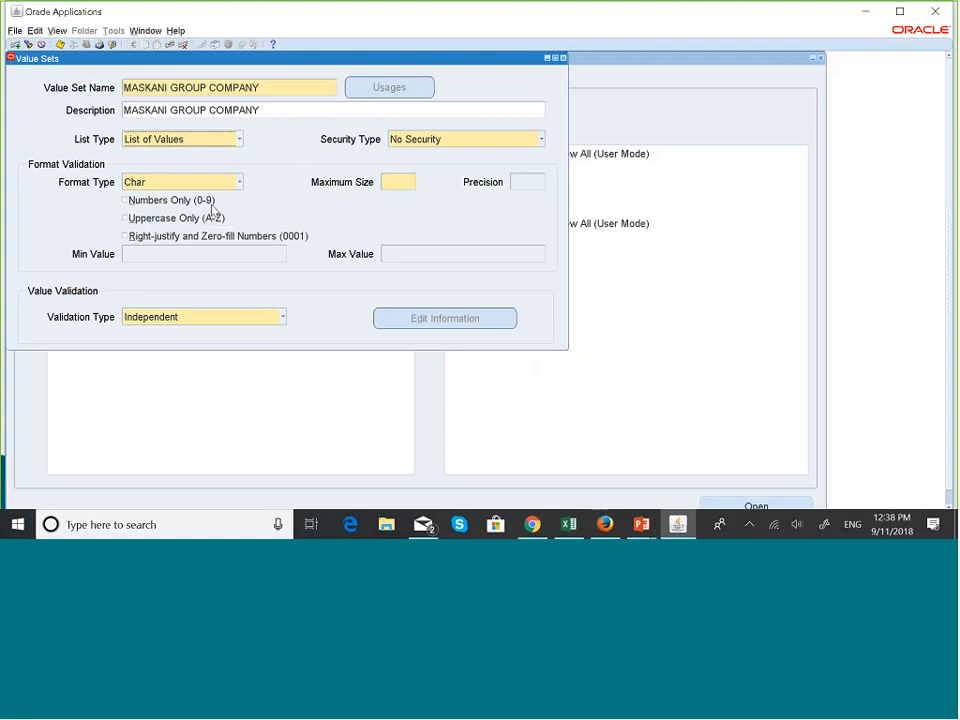
# Step: Review the available format types for the MASKANI GROUP COMPANY value set and choose Char
pyautogui.click(238, 183)
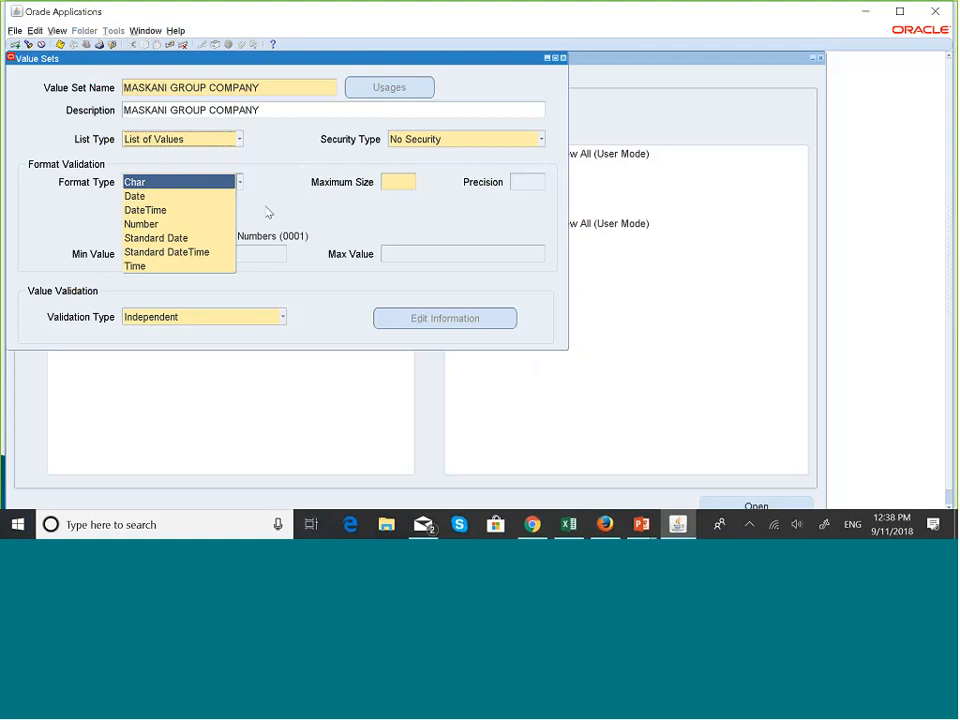
pyautogui.click(215, 189)
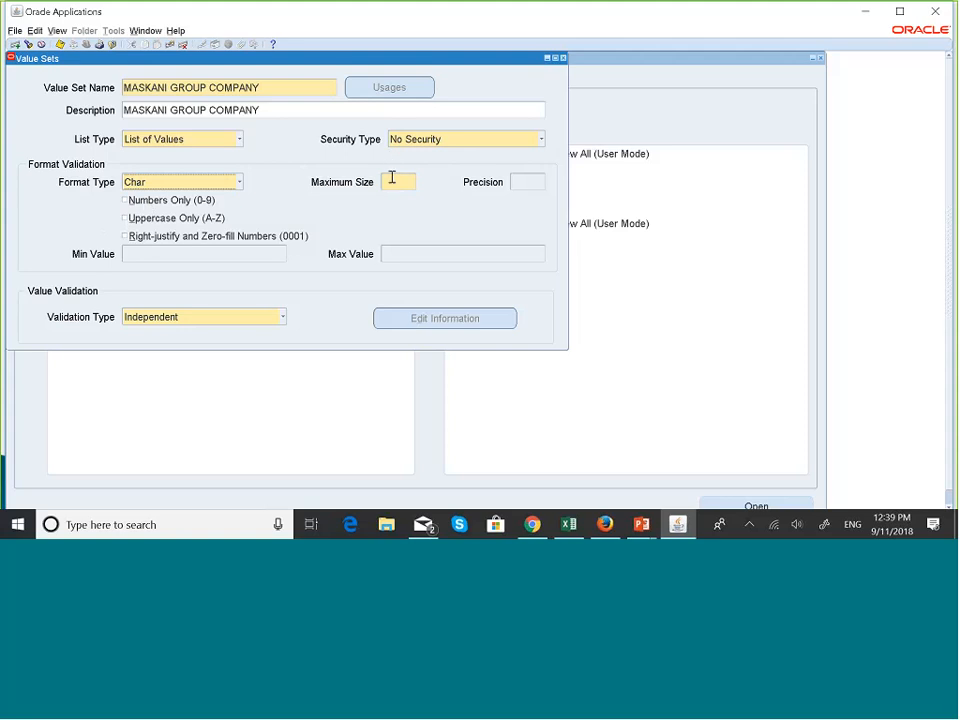
# Step: Check the company codes on the Create Chart of Accounts slide, and save MASKANI GROUP COMPANY with maximum size 3 and Independent validation
pyautogui.press('super+Tab')
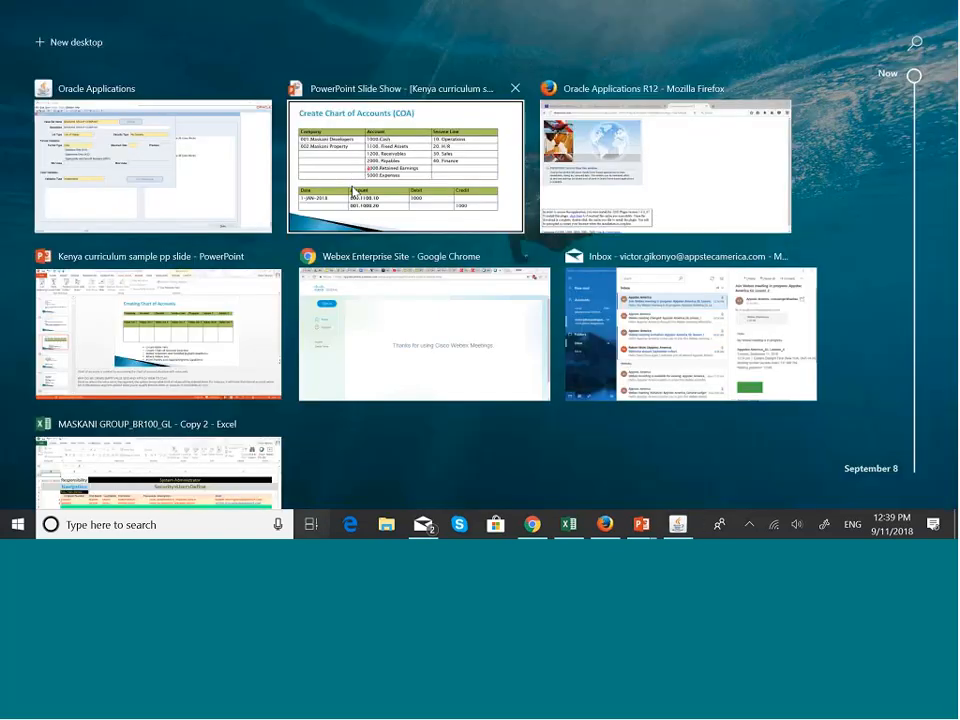
pyautogui.click(352, 190)
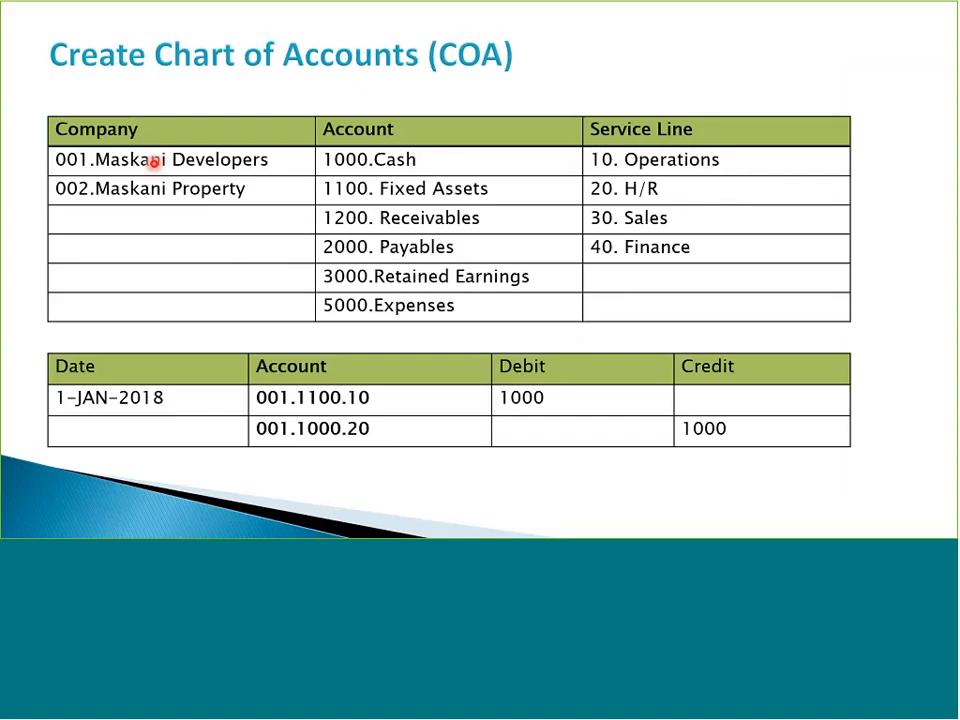
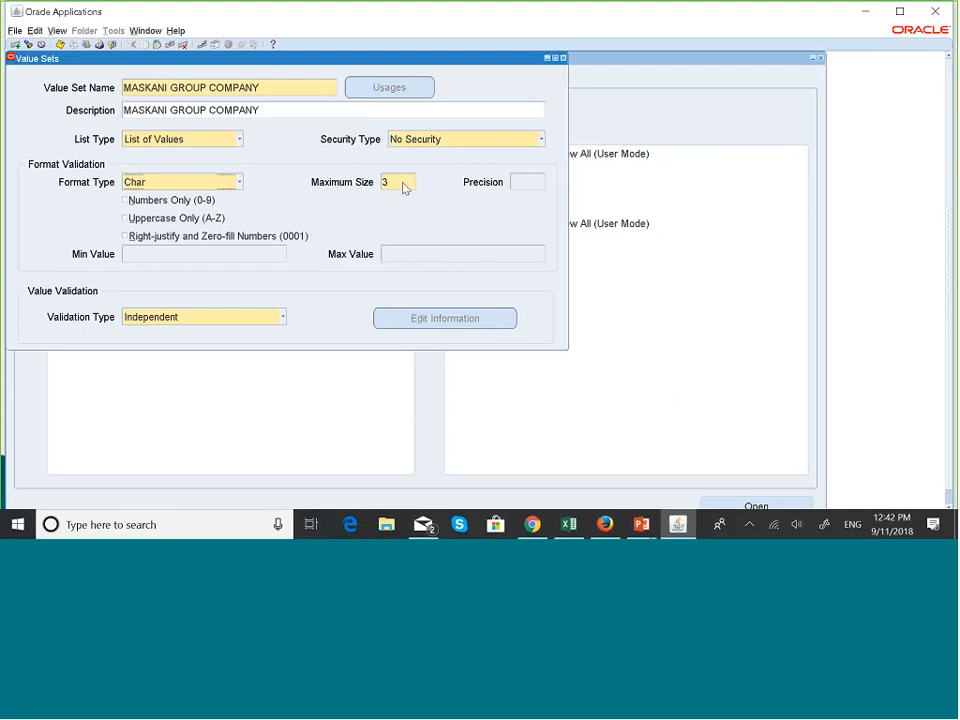
pyautogui.click(284, 320)
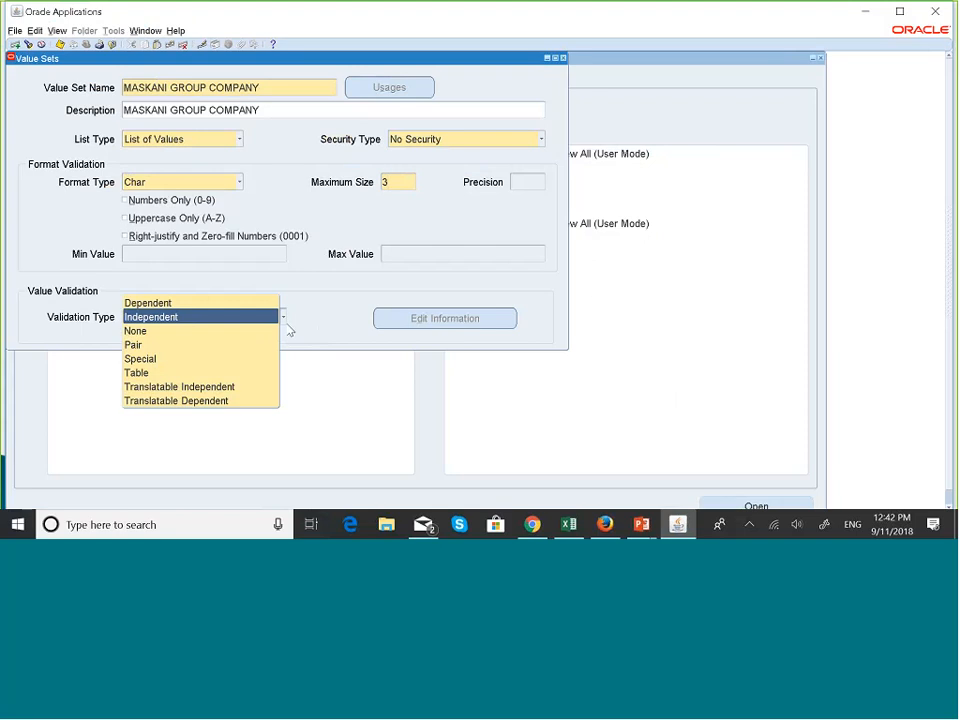
pyautogui.click(322, 311)
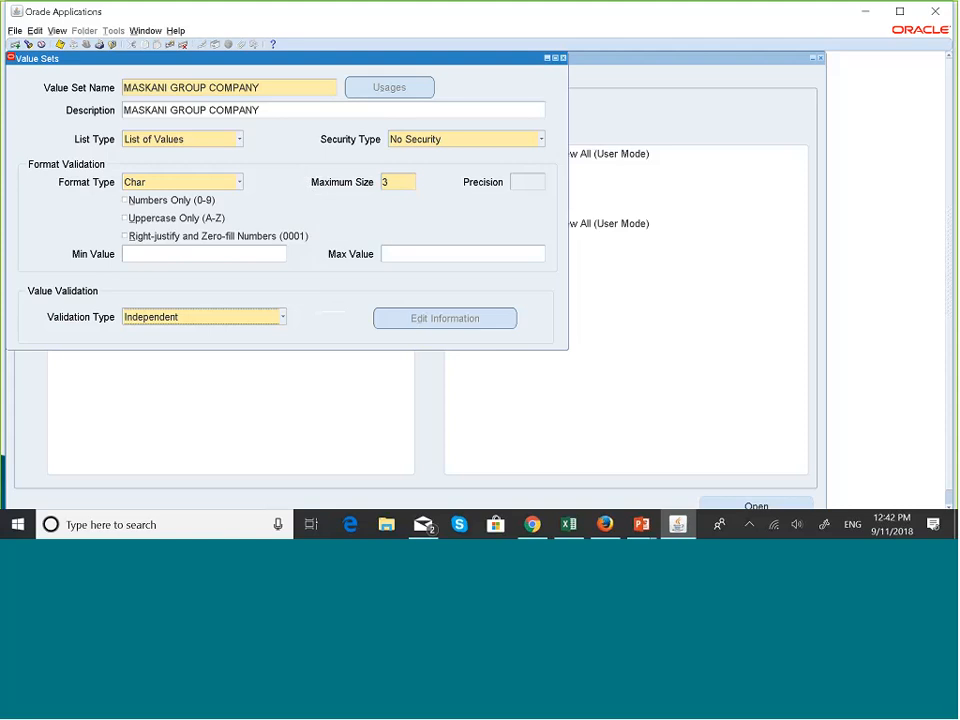
pyautogui.click(57, 31)
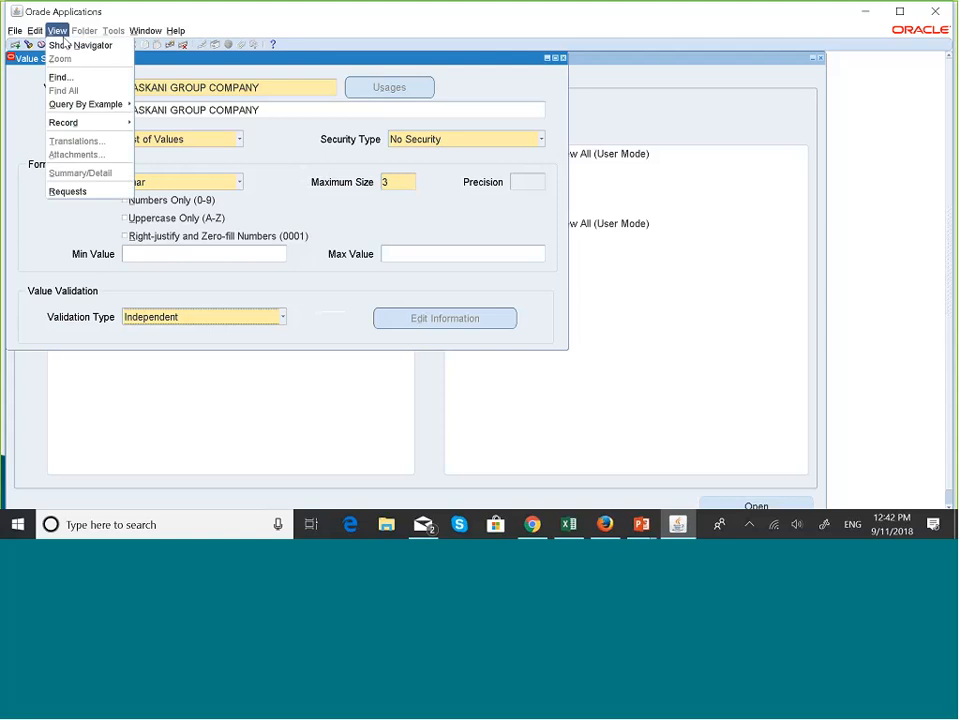
pyautogui.click(62, 34)
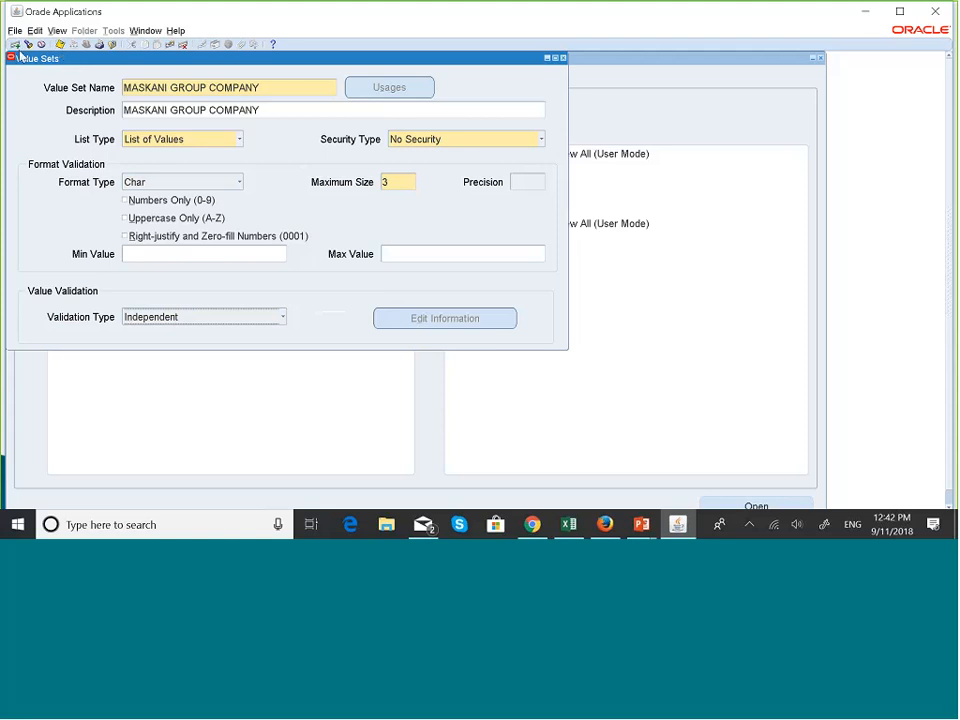
# Step: Create and save a new value set with MASKANI GROUP ACCOUNT as name and description and a maximum size of 6
pyautogui.click(15, 46)
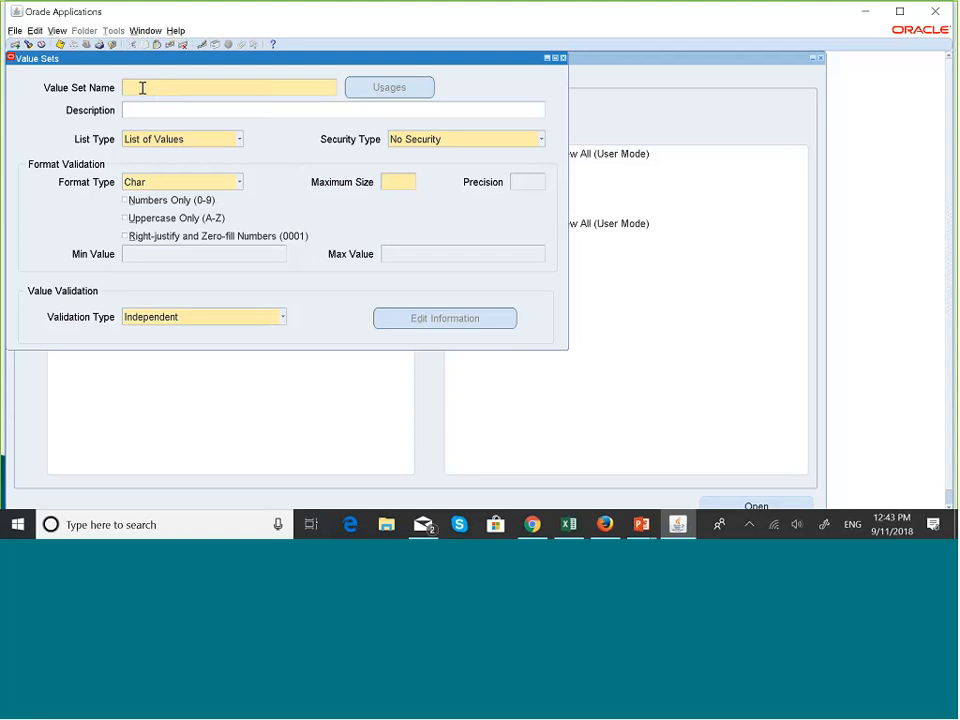
pyautogui.write('MASKANI GROUP ACCOUNT')
pyautogui.tripleClick(239, 86)
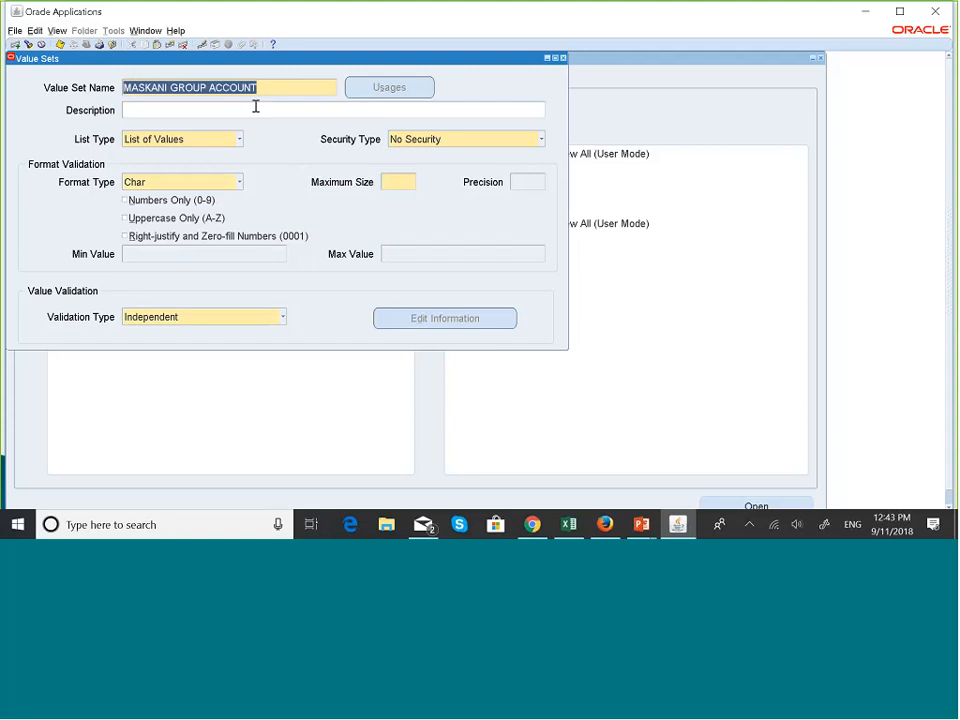
pyautogui.hotkey('ctrl', 'c')
pyautogui.click(224, 111)
pyautogui.hotkey('ctrl', 'v')
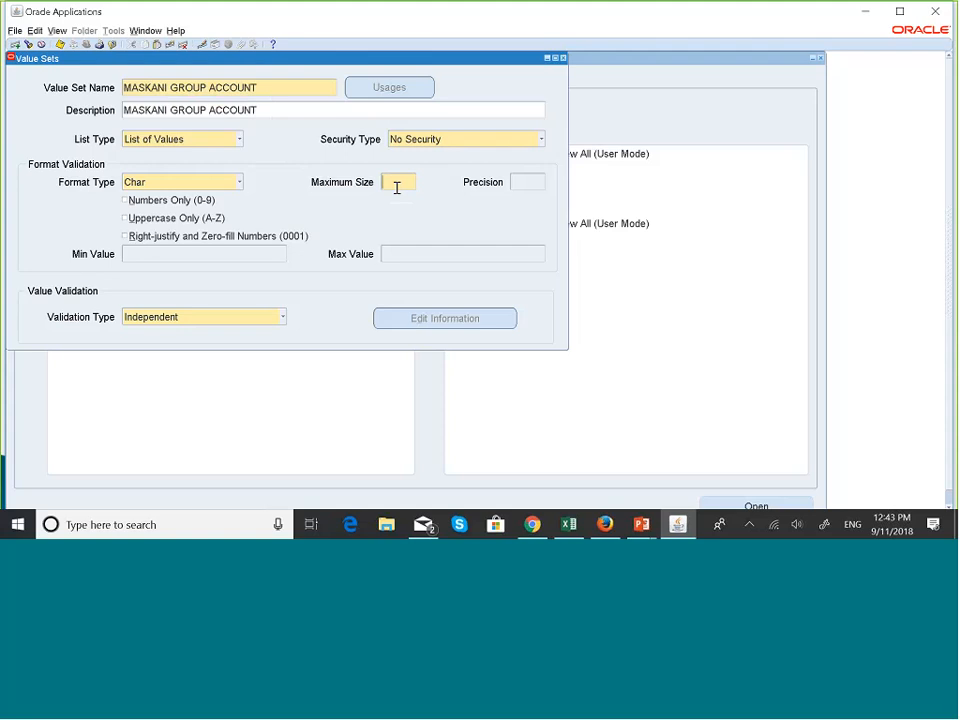
pyautogui.write('6')
pyautogui.click(60, 48)
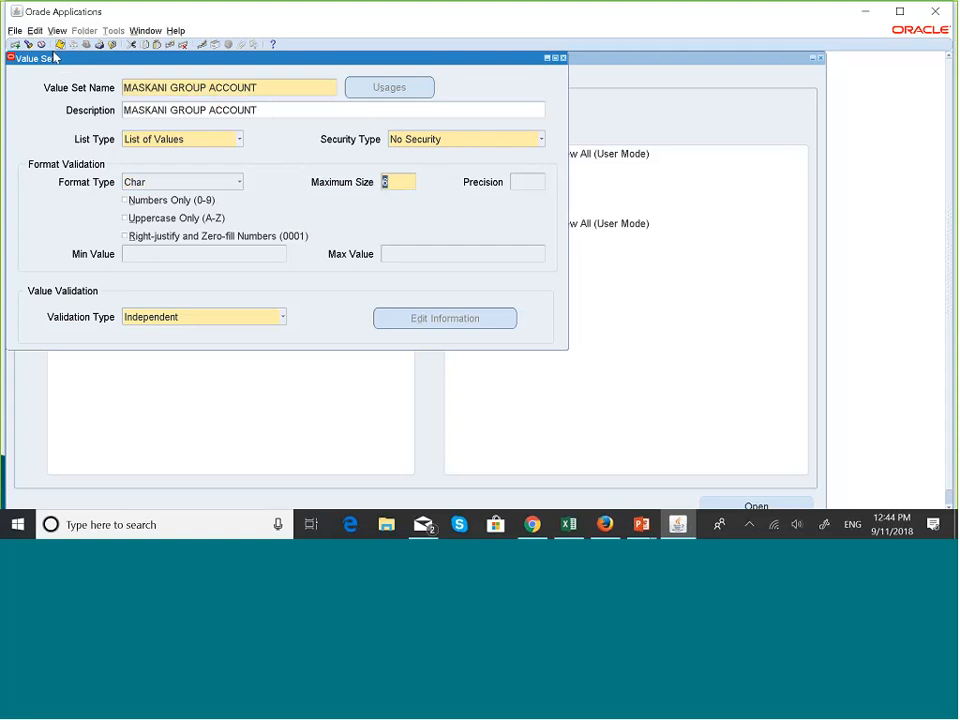
# Step: Create and save another value set with MASKANI GROUP DIVISION as name and description and a maximum size of 3
pyautogui.press('Down')
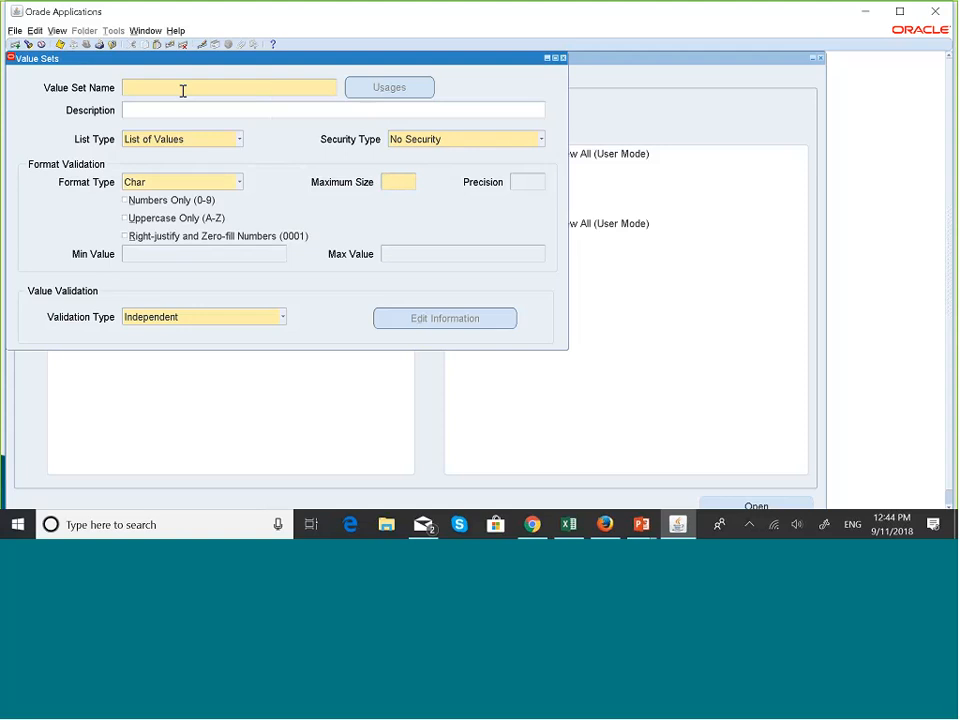
pyautogui.write('MASKANI GROUP DIVISION')
pyautogui.click(229, 108)
pyautogui.hotkey('ctrl', 'v')
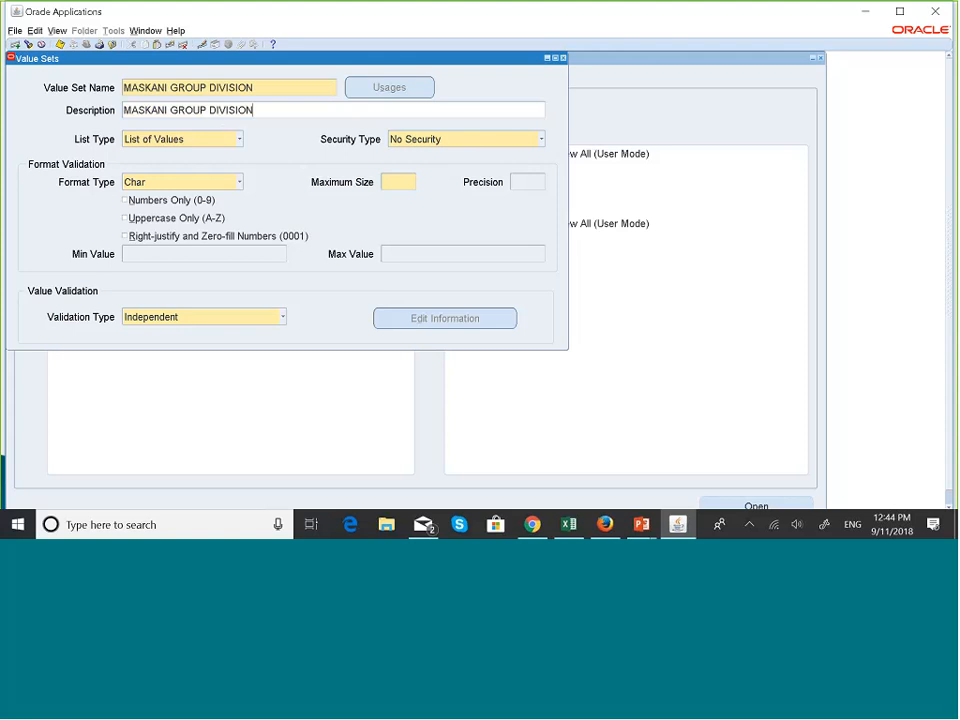
pyautogui.click(400, 183)
pyautogui.write('3')
pyautogui.click(59, 45)
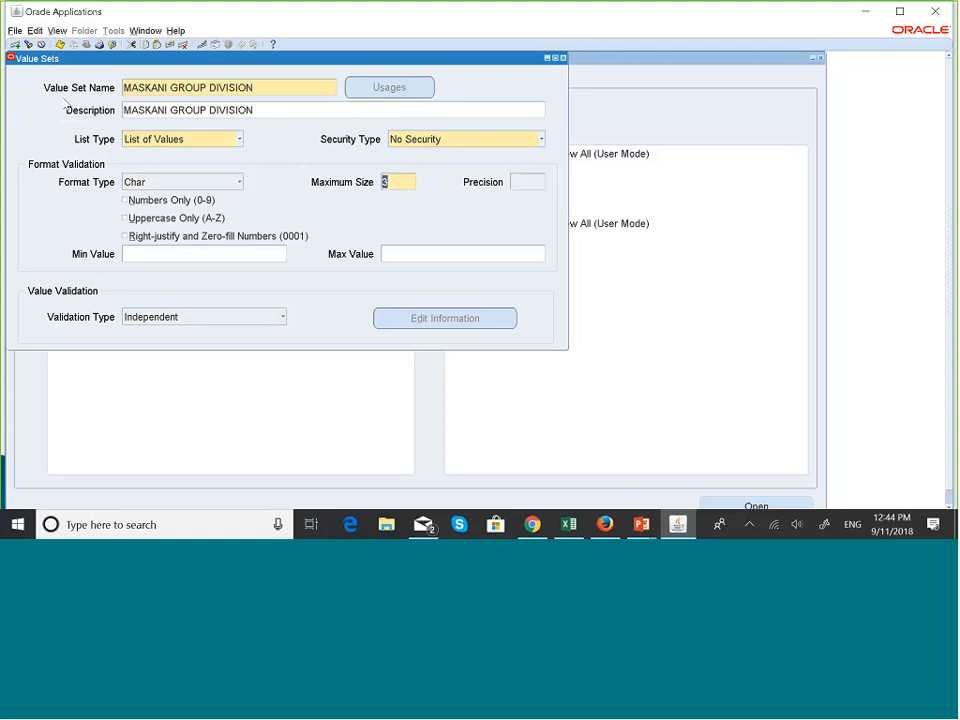
# Step: Start a blank value set record, check the segment order on the Creating Chart of Accounts slide in PowerPoint, and return to Oracle Applications
pyautogui.click(15, 45)
pyautogui.click(173, 89)
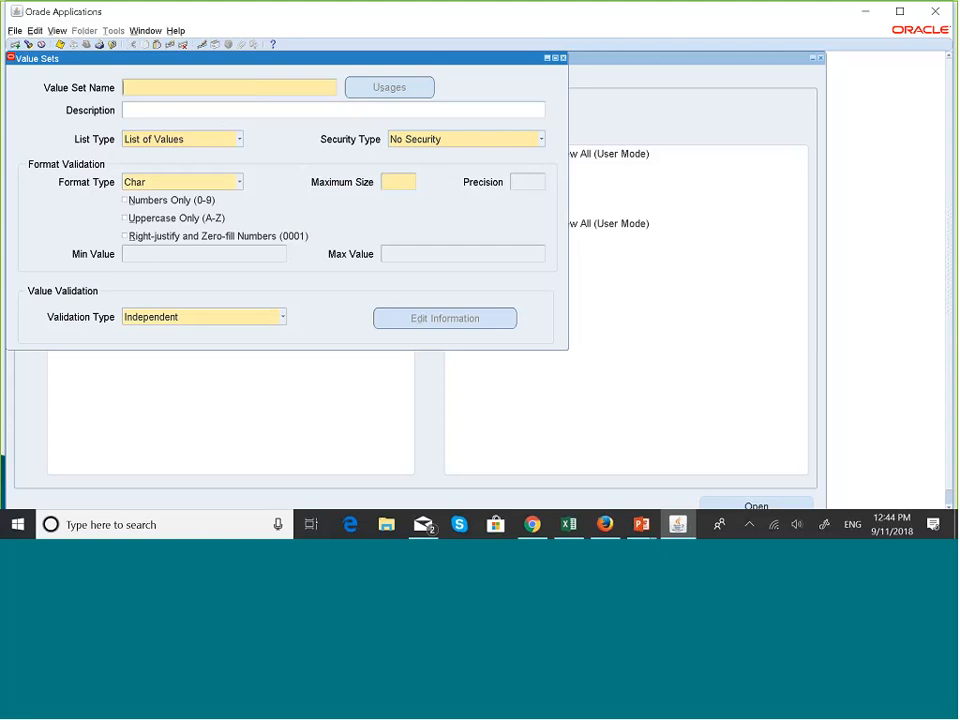
pyautogui.moveTo(642, 526)
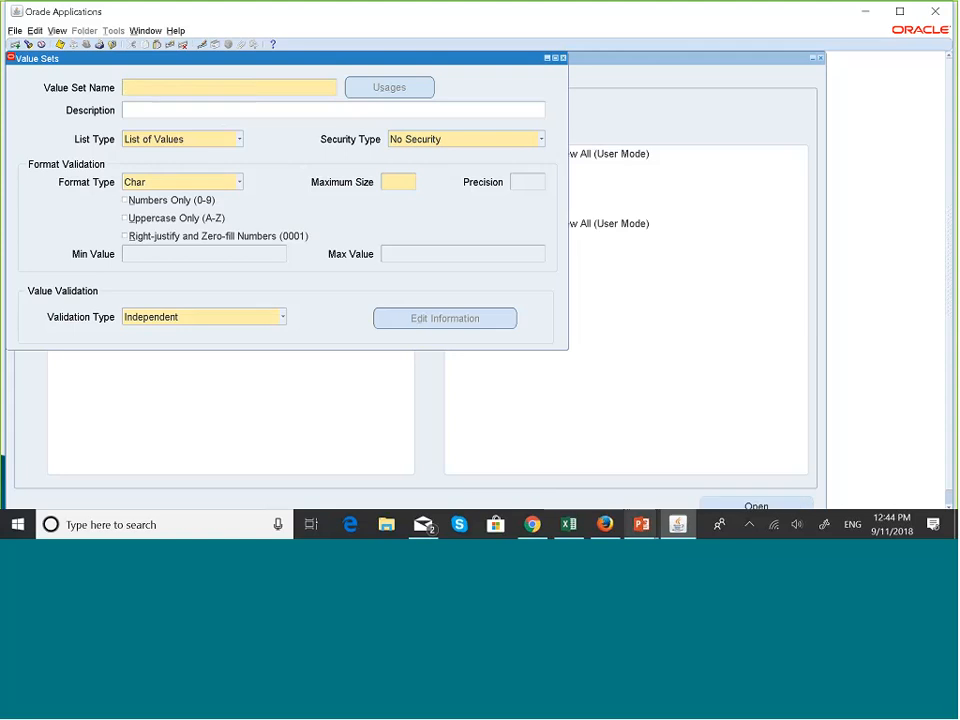
pyautogui.press('super+Tab')
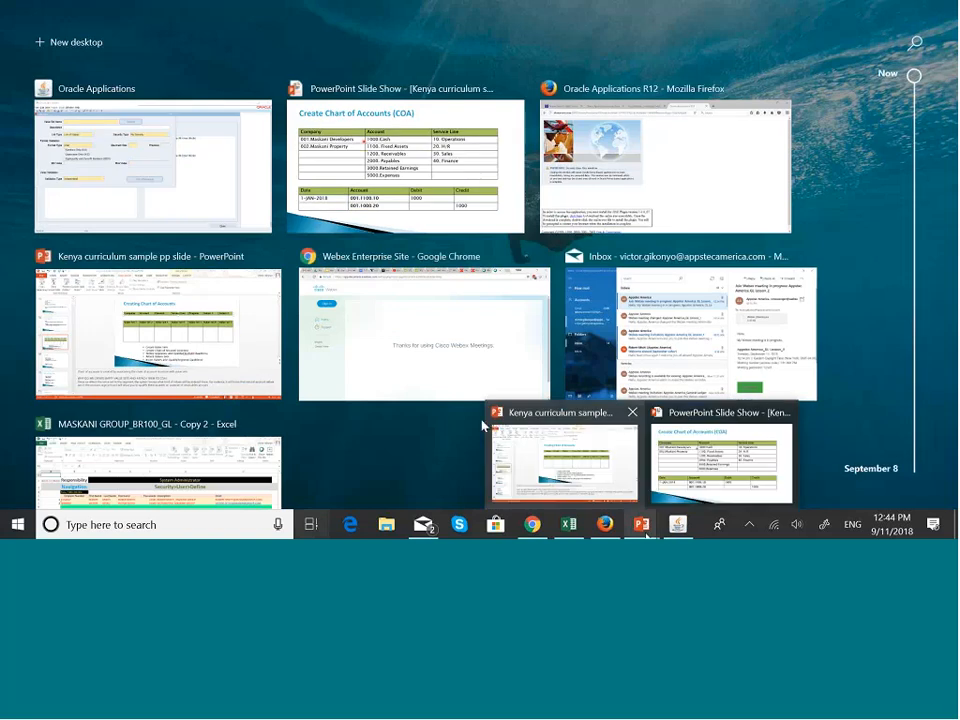
pyautogui.press('Return')
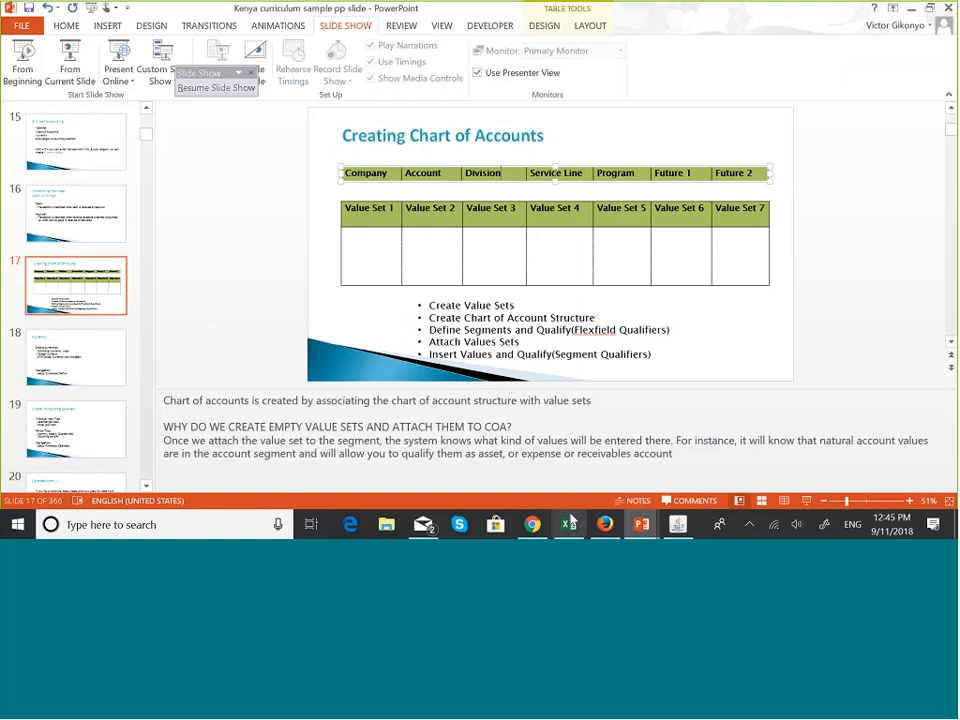
pyautogui.press('super+Tab')
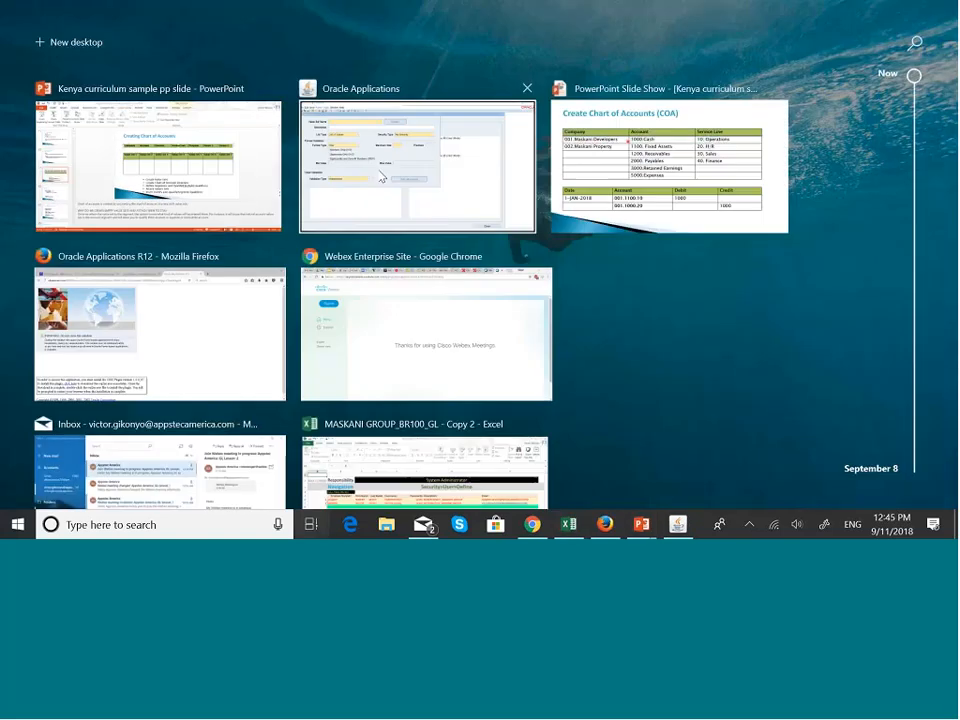
pyautogui.click(380, 176)
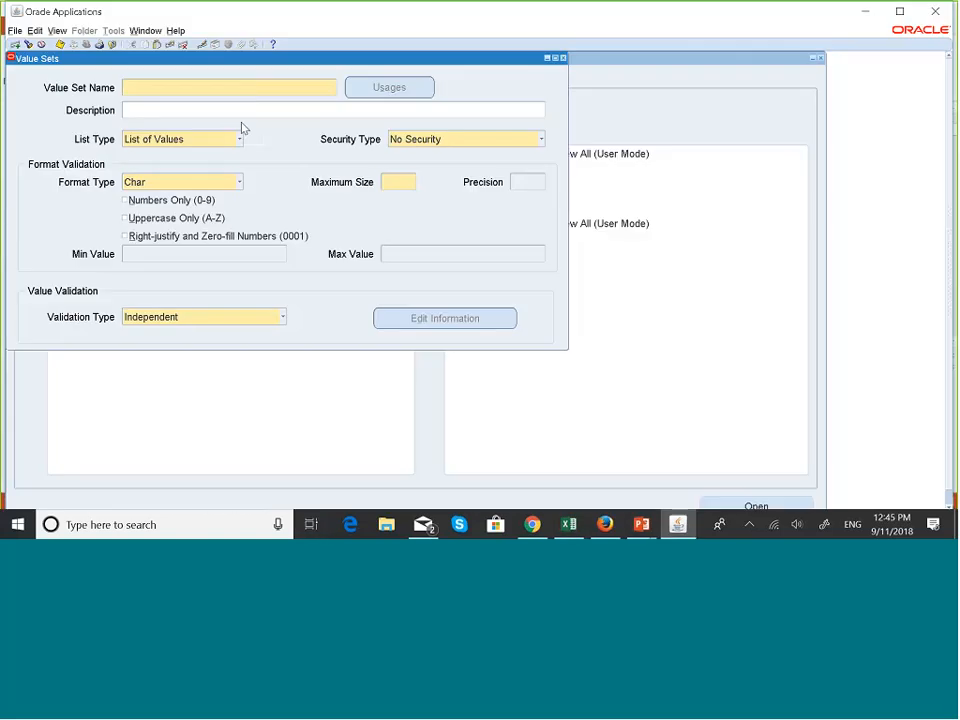
# Step: Enter MASKANI GROUP SERVICE LINE as the value set name and description, set the maximum size to 2, and save it
pyautogui.write('MASKANI GR')
pyautogui.write('OUP SERVICE LINE')
pyautogui.hotkey('shift', 'Left')
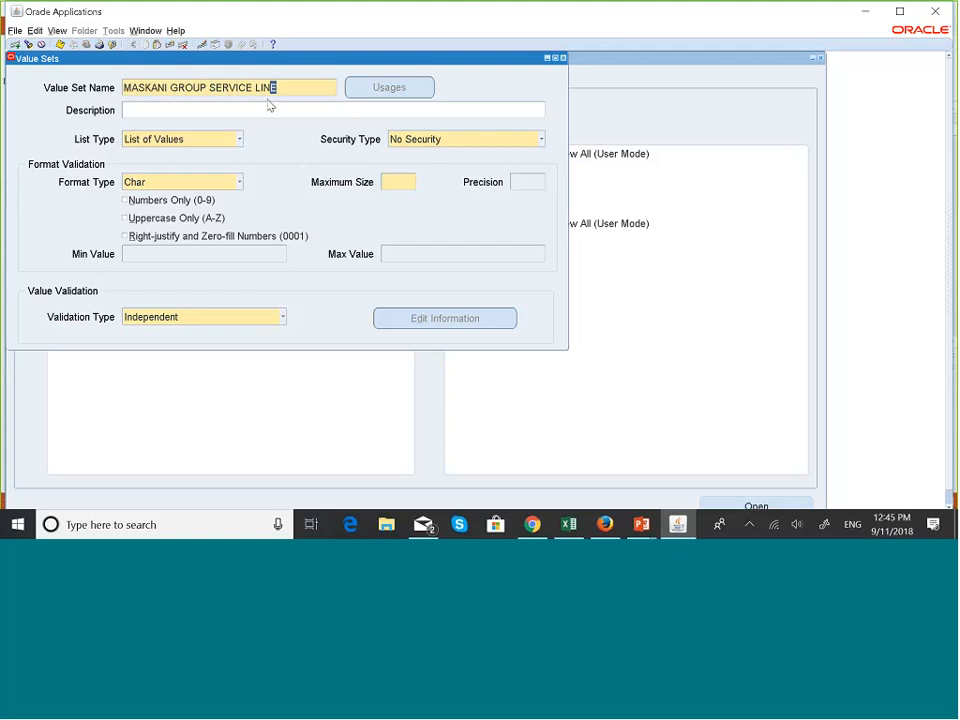
pyautogui.click(177, 112)
pyautogui.hotkey('ctrl', 'v')
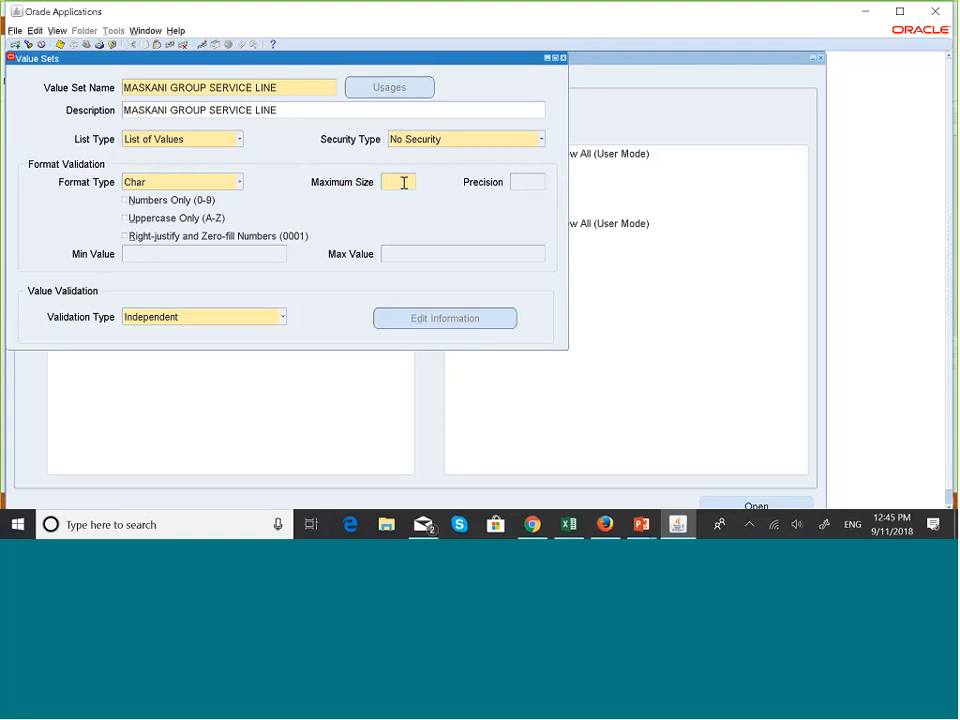
pyautogui.write('2')
pyautogui.click(61, 46)
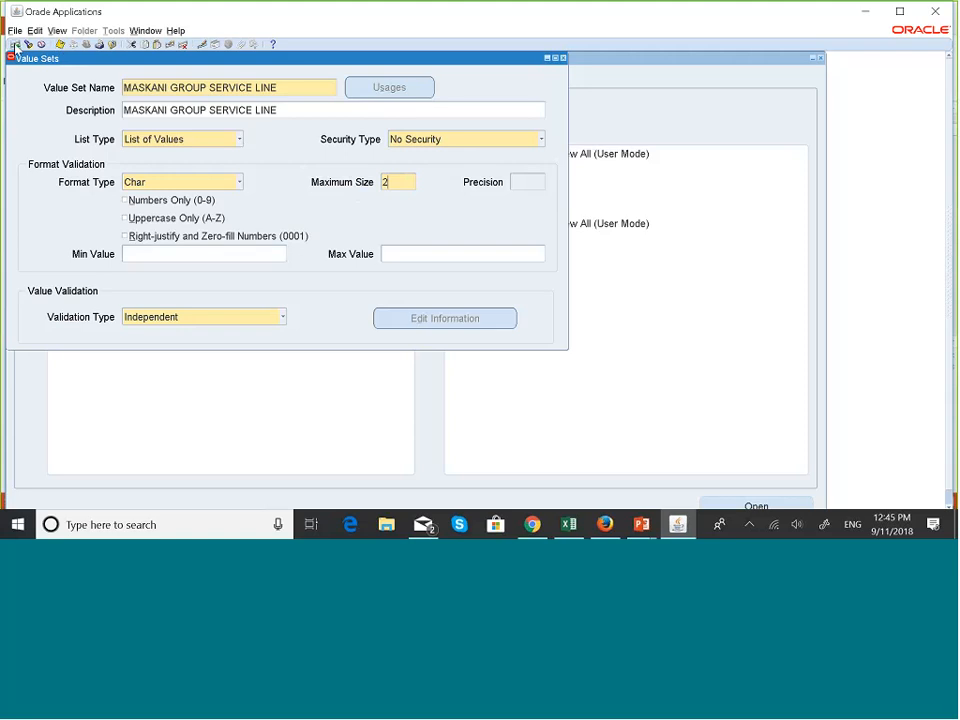
# Step: Create a new value set with MASKANI GROUP PROGRAM as name and description and a maximum size of 3
pyautogui.click(14, 46)
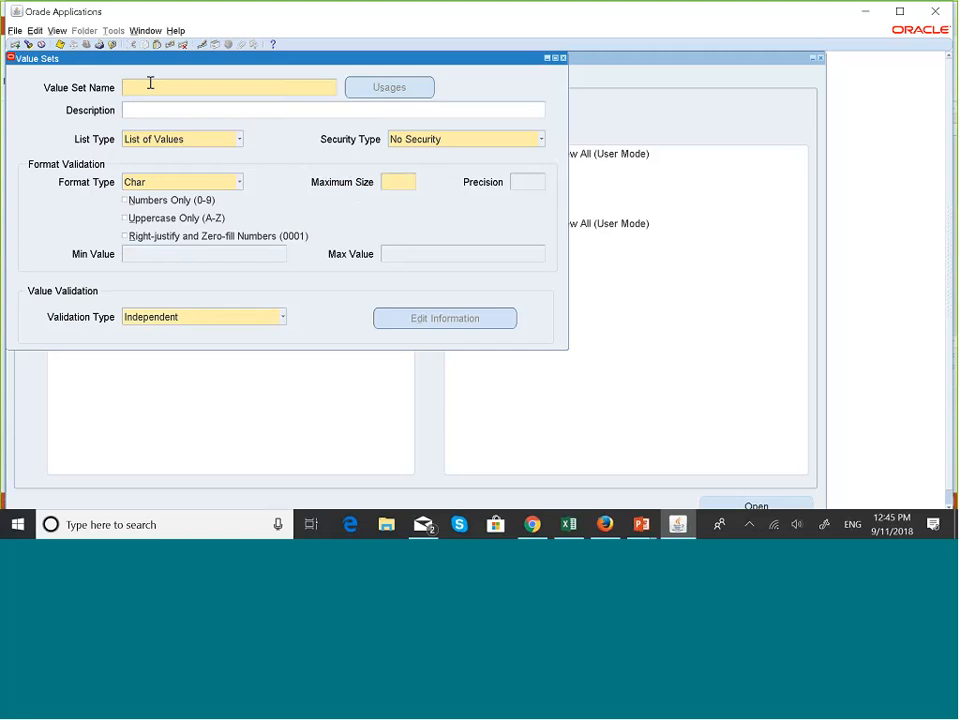
pyautogui.write('MASTANI GROUP PROGRAM')
pyautogui.hotkey('ctrl', 'a')
pyautogui.hotkey('ctrl', 'c')
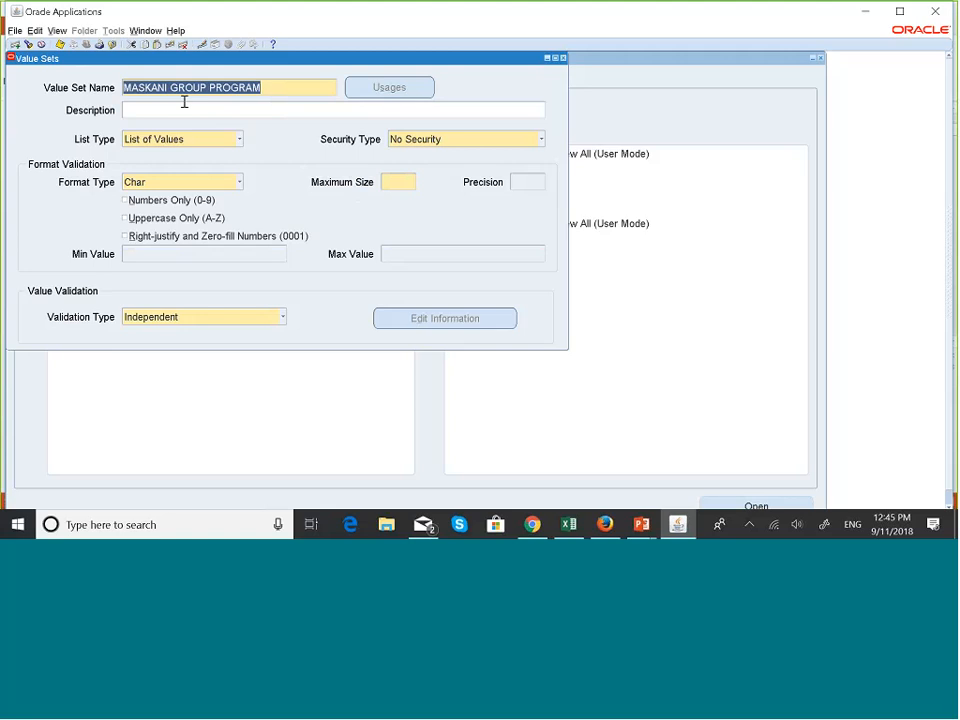
pyautogui.click(161, 112)
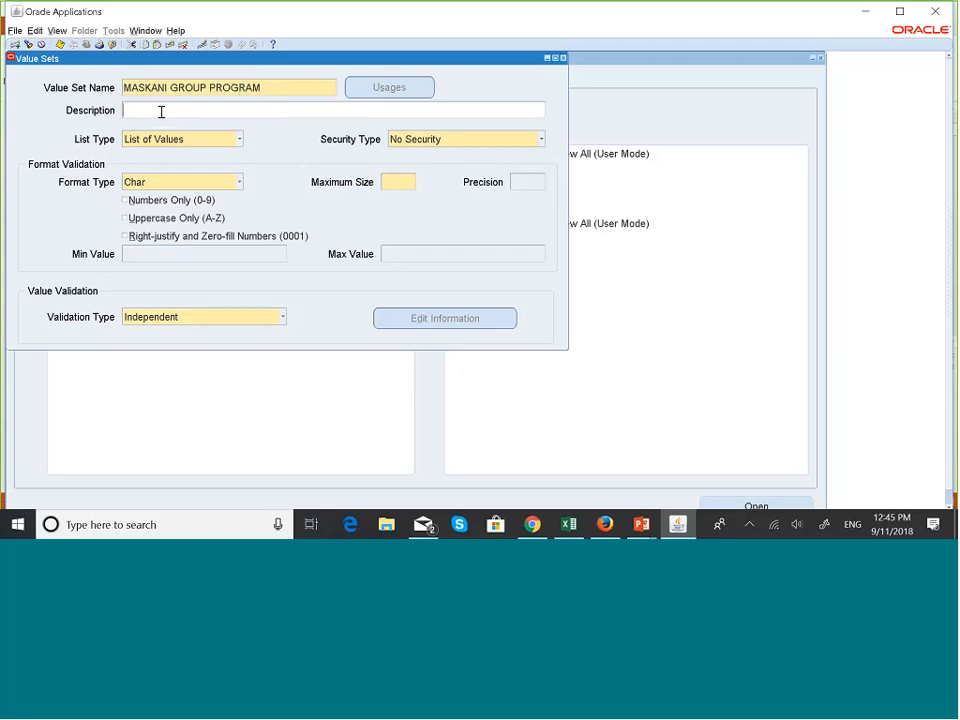
pyautogui.hotkey('ctrl', 'v')
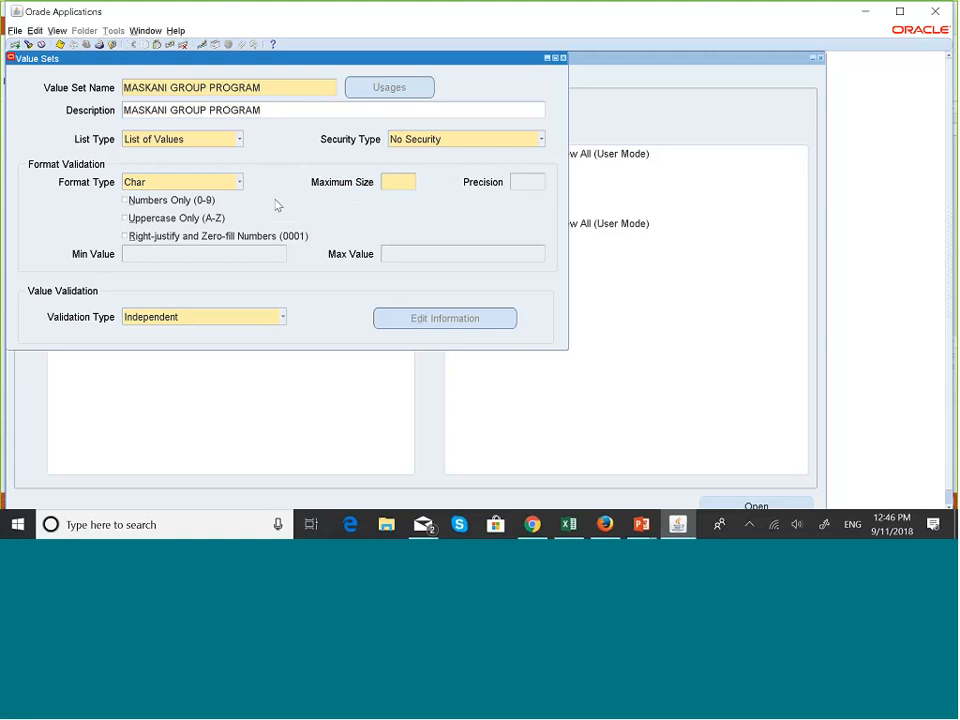
pyautogui.click(396, 180)
pyautogui.write('3')
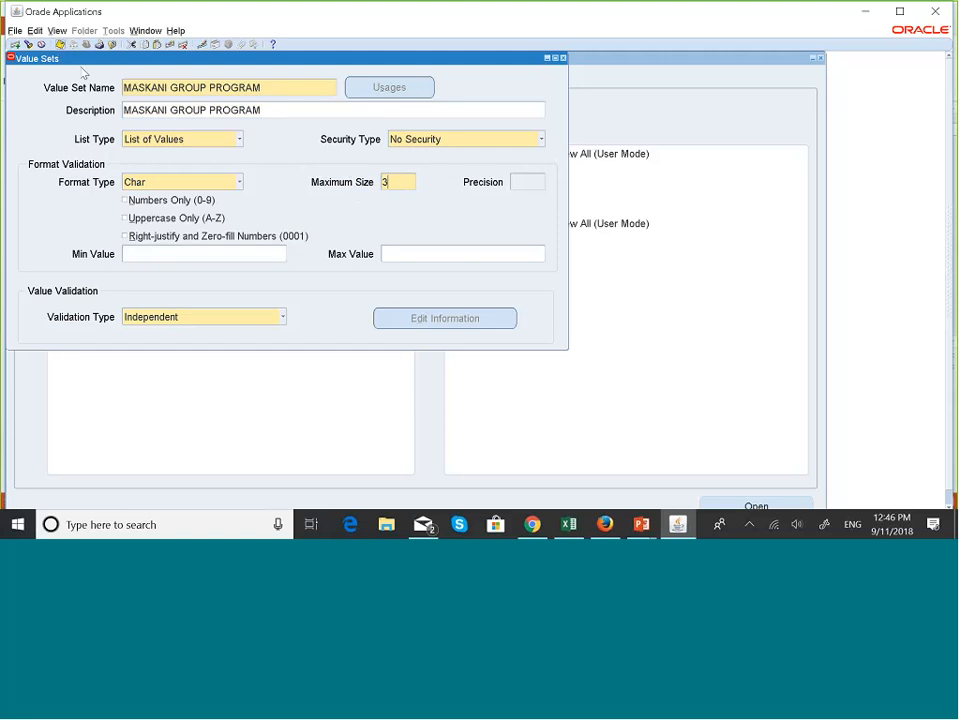
# Step: Create and save a new value set with FUTURE 1 as name and description and a maximum size of 3
pyautogui.click(15, 46)
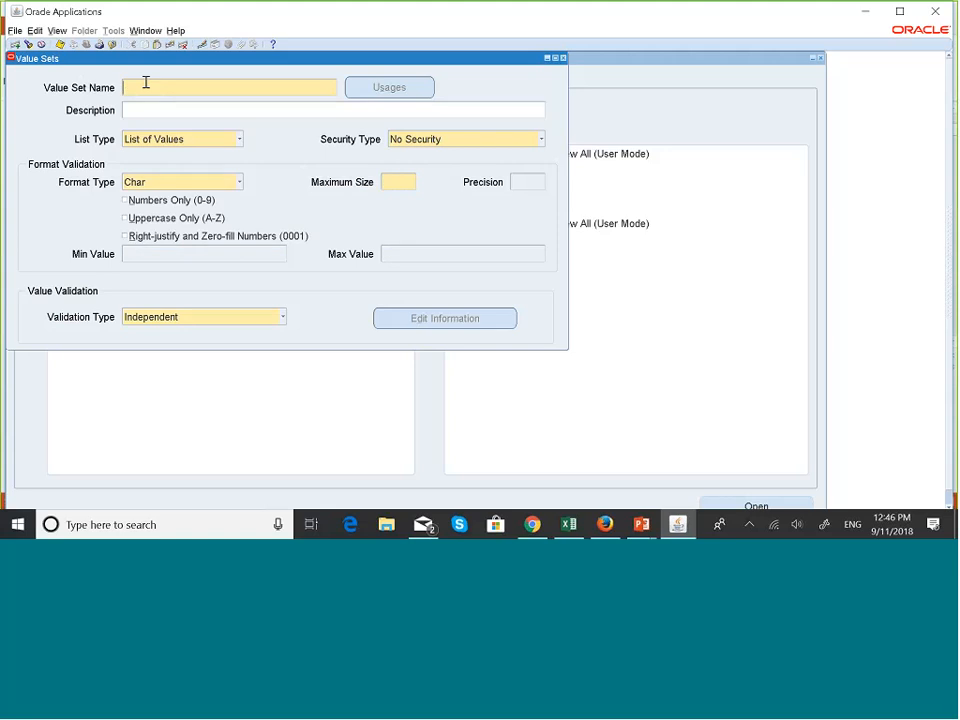
pyautogui.write('FUTURE 1')
pyautogui.click(157, 110)
pyautogui.write('FUTURE 1')
pyautogui.click(396, 189)
pyautogui.write('3')
pyautogui.click(60, 44)
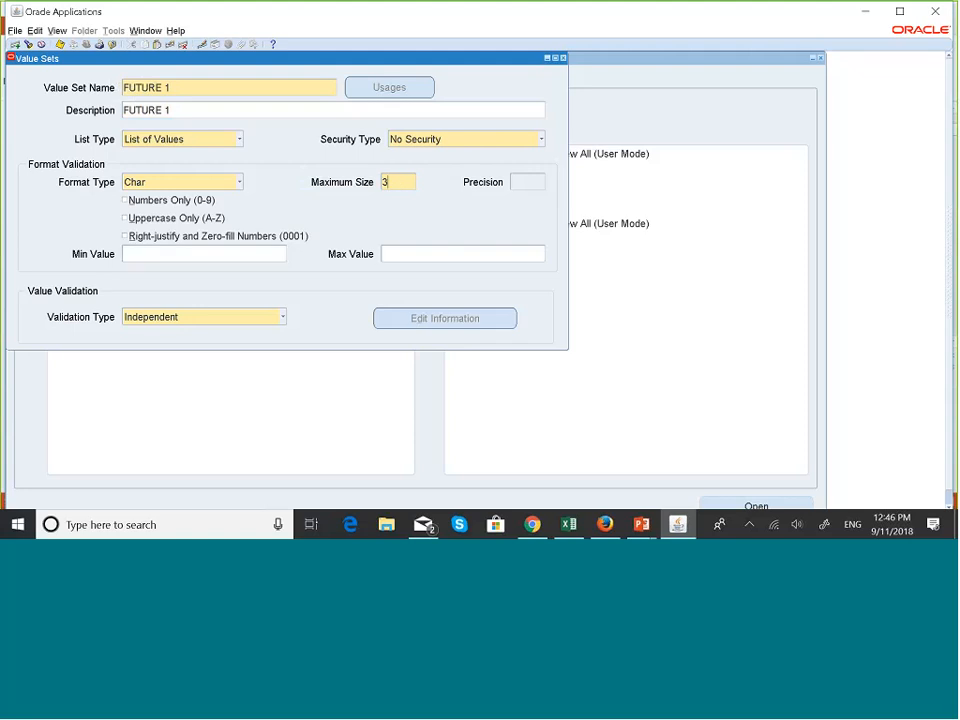
# Step: Create and save a new value set with FUTURE 2 as name and description and a maximum size of 3
pyautogui.click(15, 45)
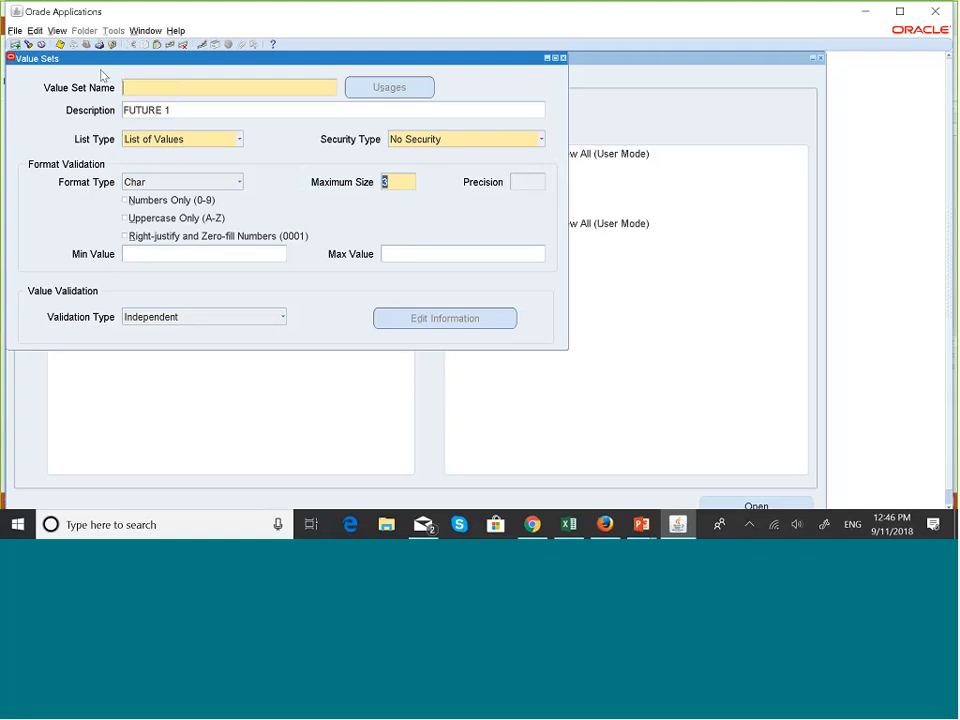
pyautogui.click(159, 87)
pyautogui.write('FUTURE 2')
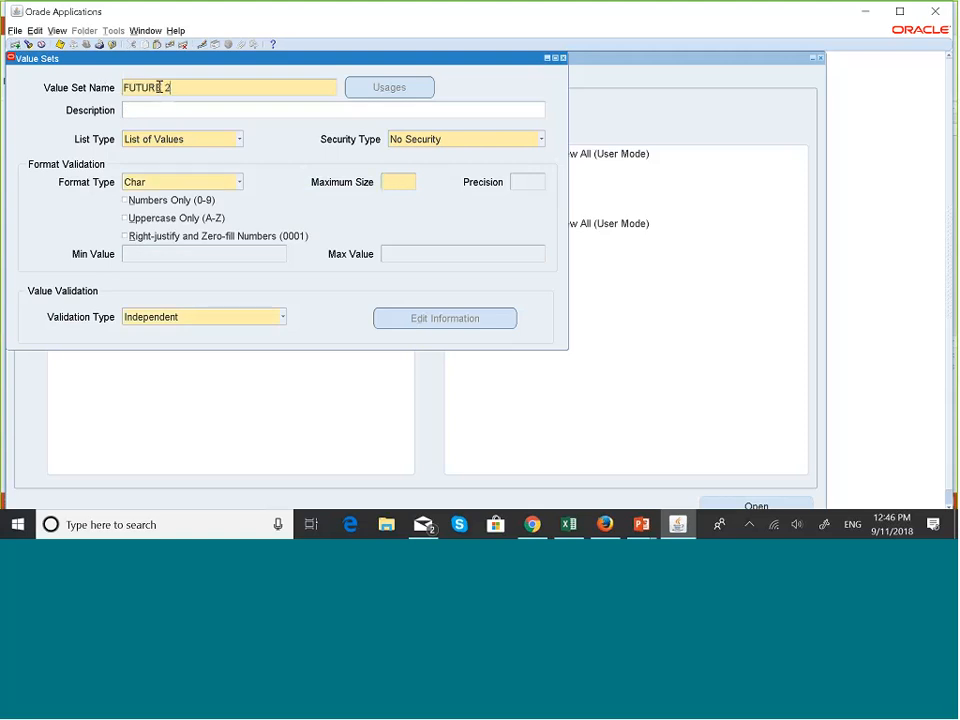
pyautogui.click(150, 107)
pyautogui.write('FUTURE 2')
pyautogui.click(397, 183)
pyautogui.write('3')
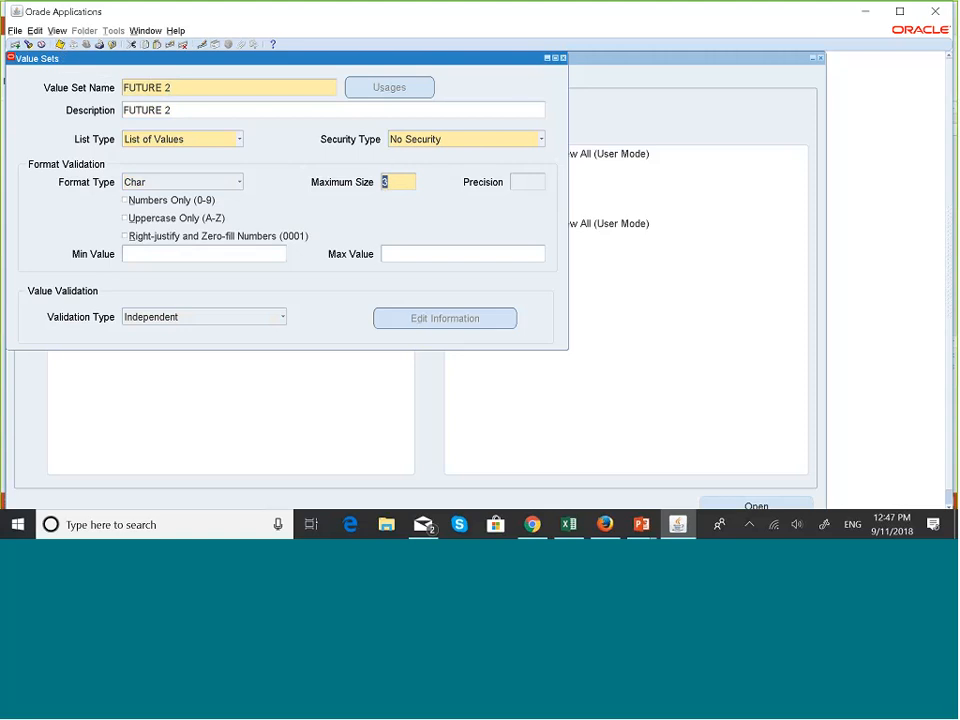
# Step: Switch to the PowerPoint slide show and go forward through the slides that follow Create Chart of Accounts (COA)
pyautogui.moveTo(645, 527)
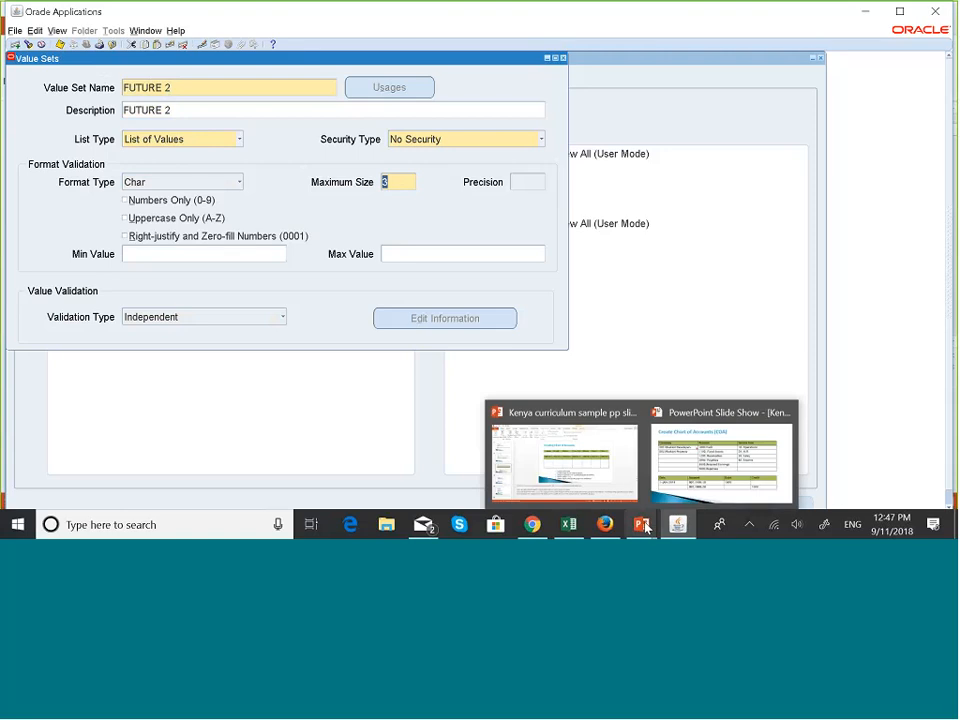
pyautogui.press('super+Tab')
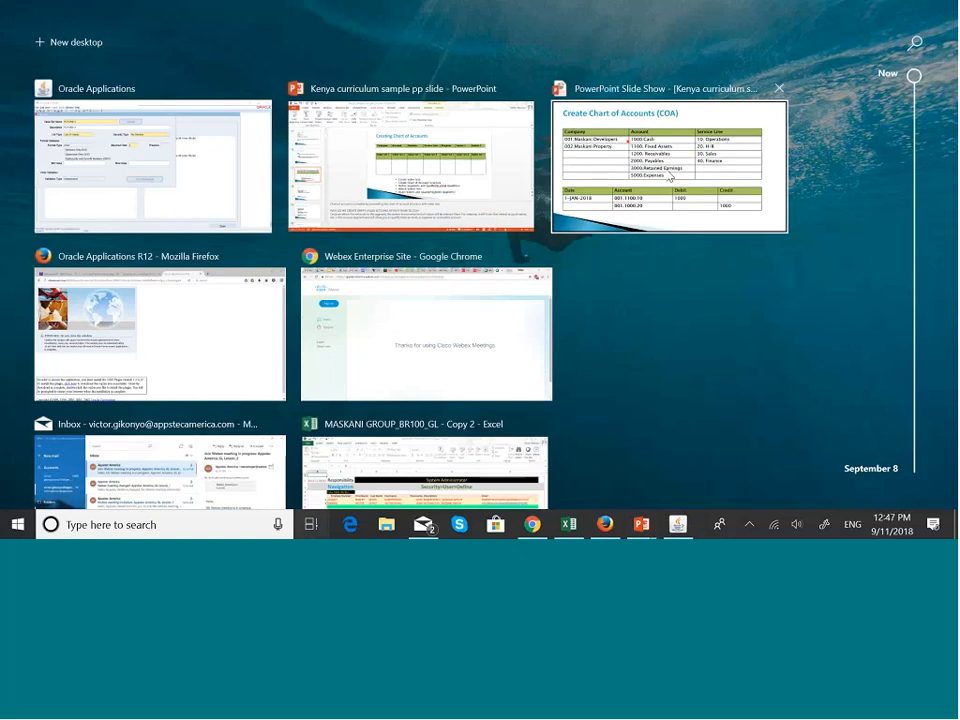
pyautogui.click(670, 177)
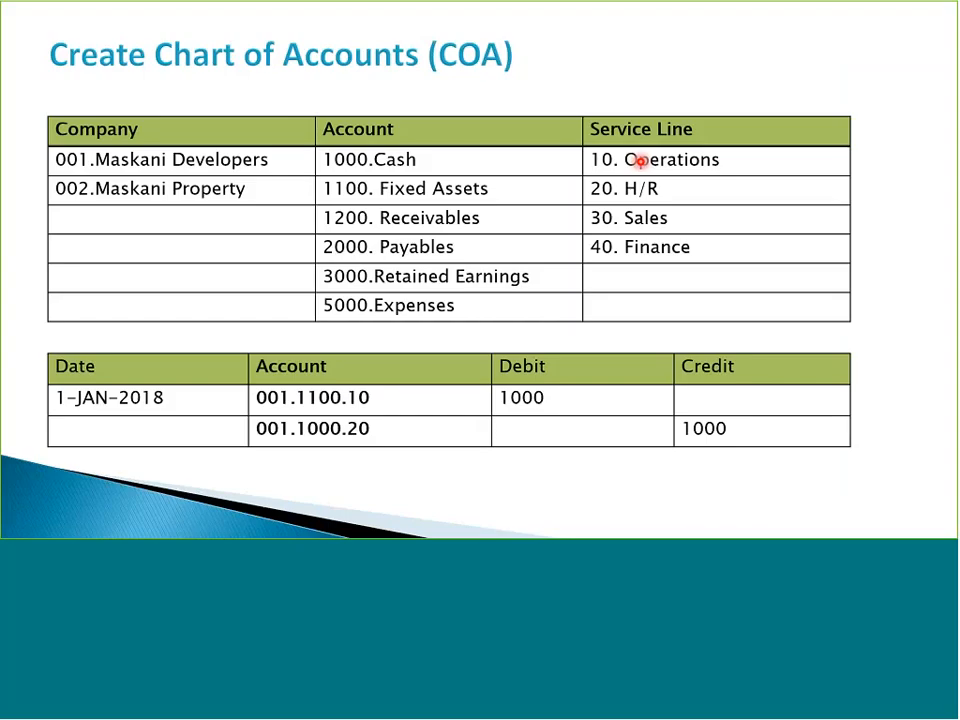
pyautogui.press('Right')
pyautogui.press('Right')
pyautogui.press('Right')
pyautogui.press('Right')
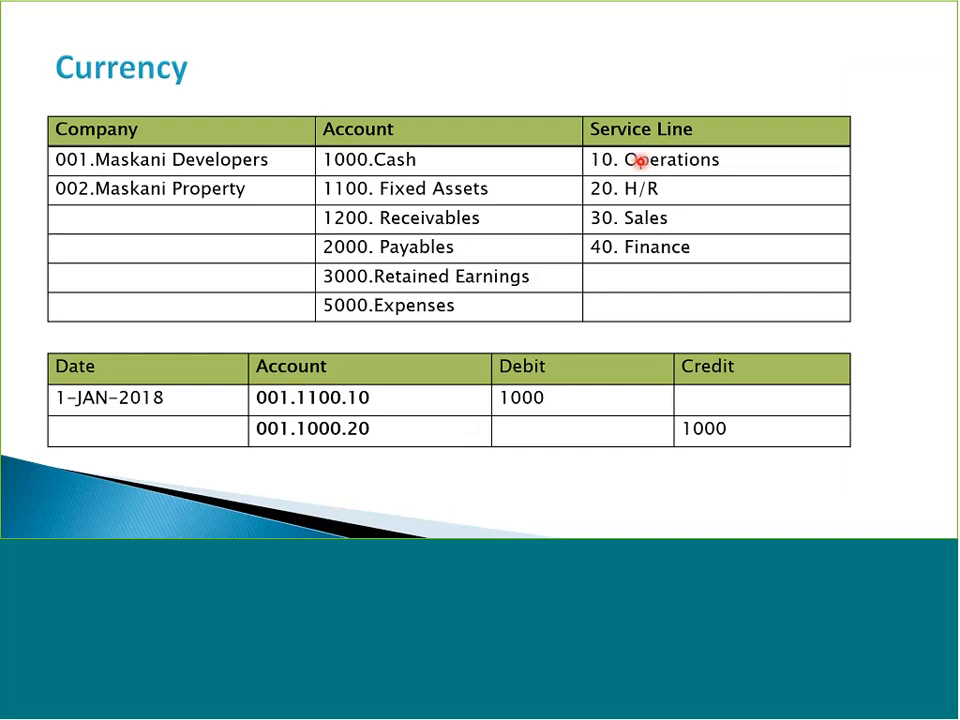
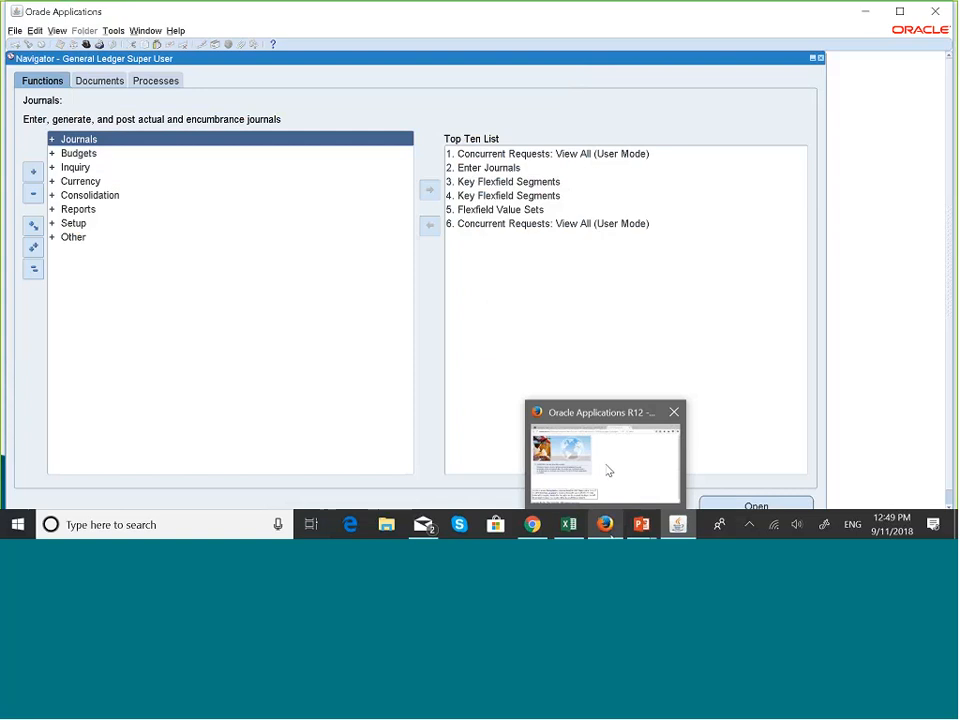
# Step: Look through the General Ledger function list on the Oracle Applications home page in Firefox and return to the Oracle Applications navigator
pyautogui.click(608, 470)
pyautogui.click(255, 28)
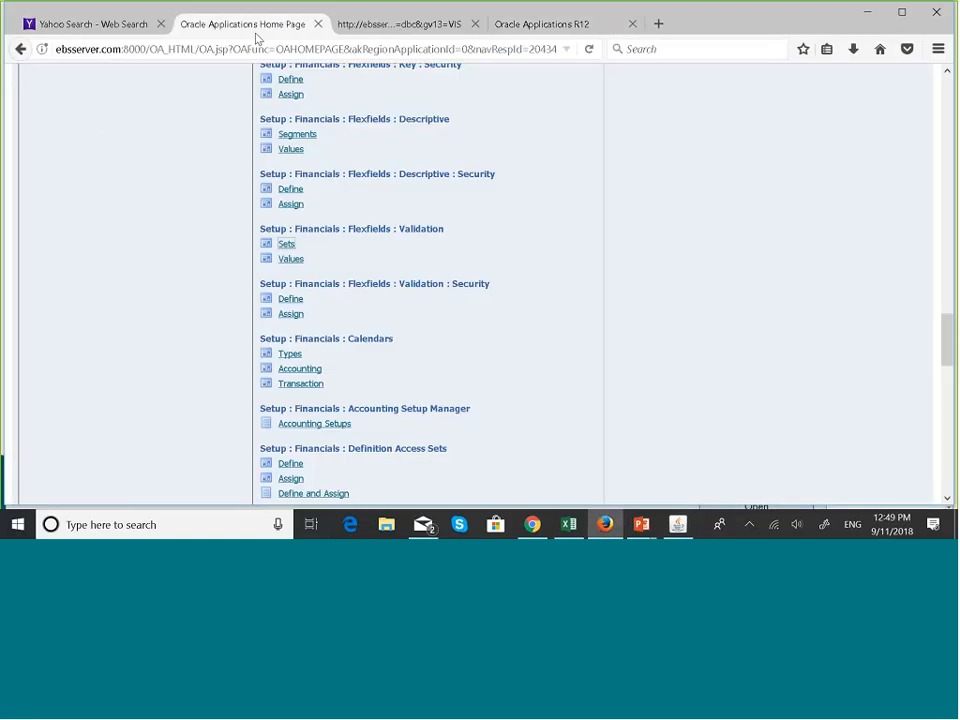
pyautogui.scroll(6, 109, 258)
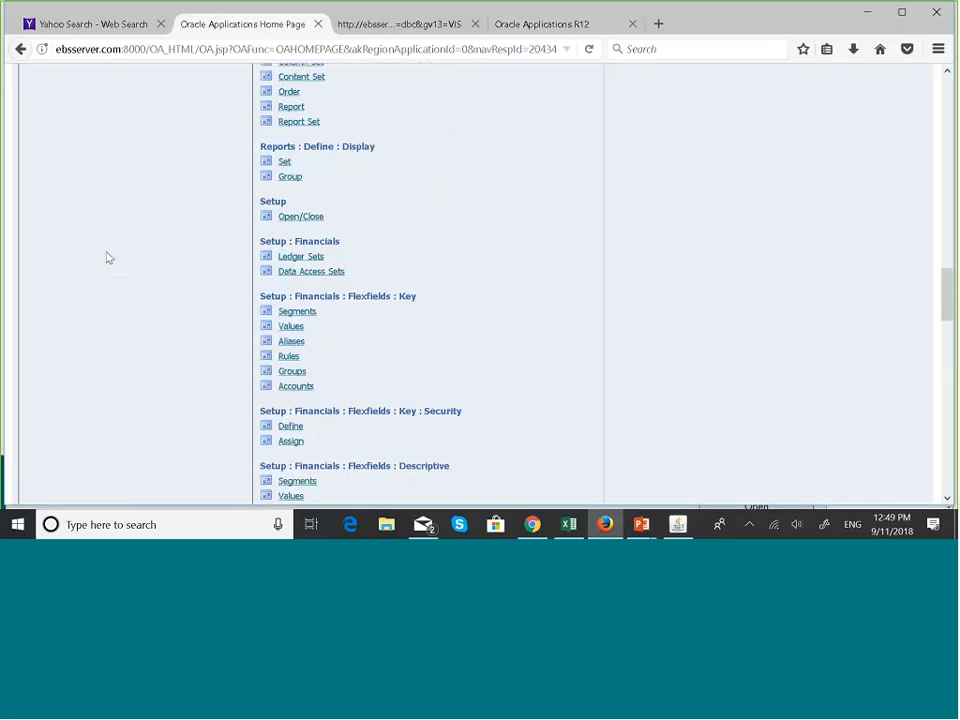
pyautogui.scroll(4, 109, 258)
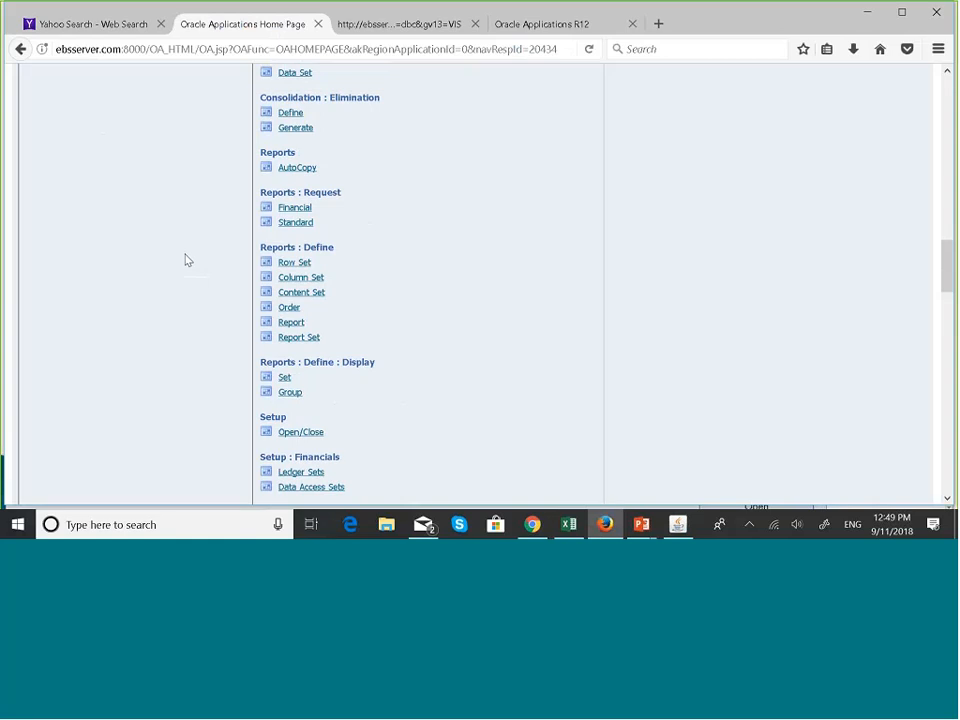
pyautogui.scroll(3, 573, 381)
pyautogui.scroll(1, 573, 381)
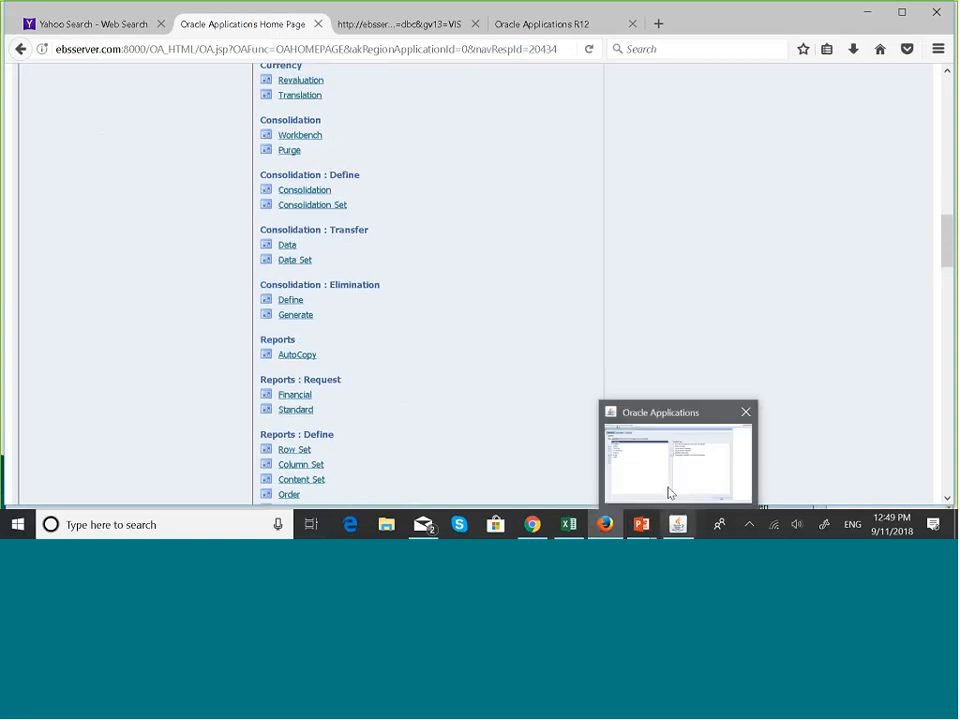
pyautogui.click(669, 492)
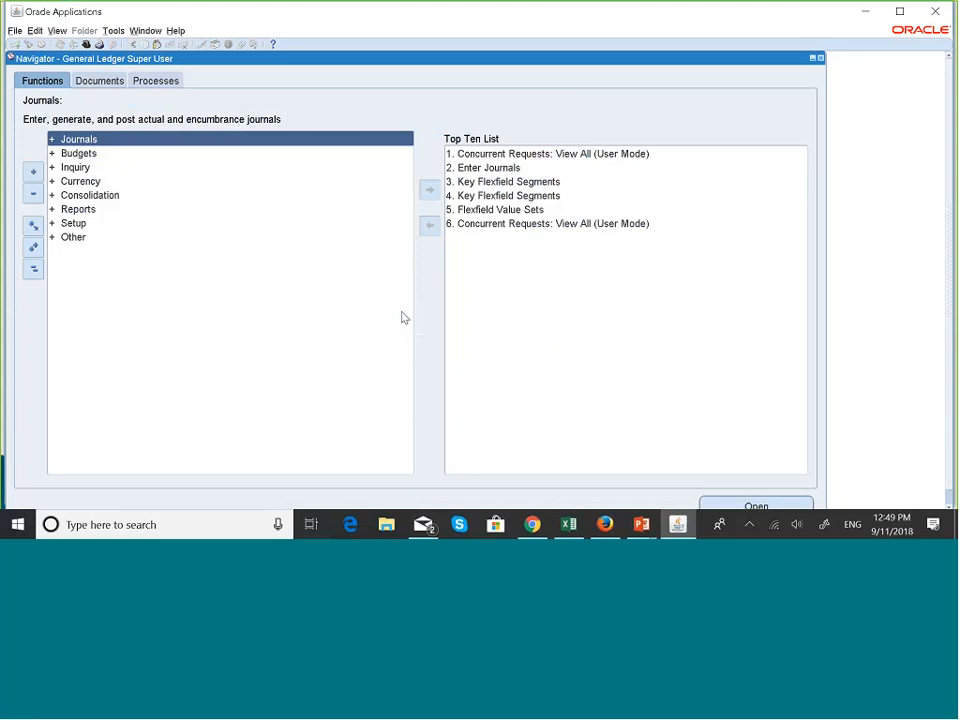
pyautogui.click(72, 224)
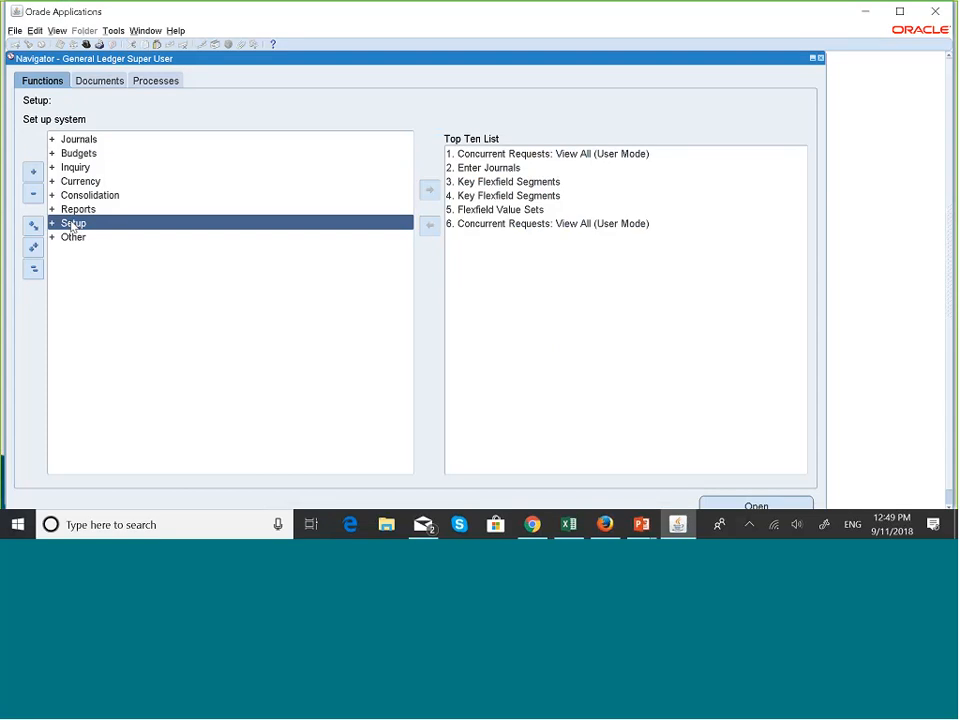
pyautogui.doubleClick(72, 224)
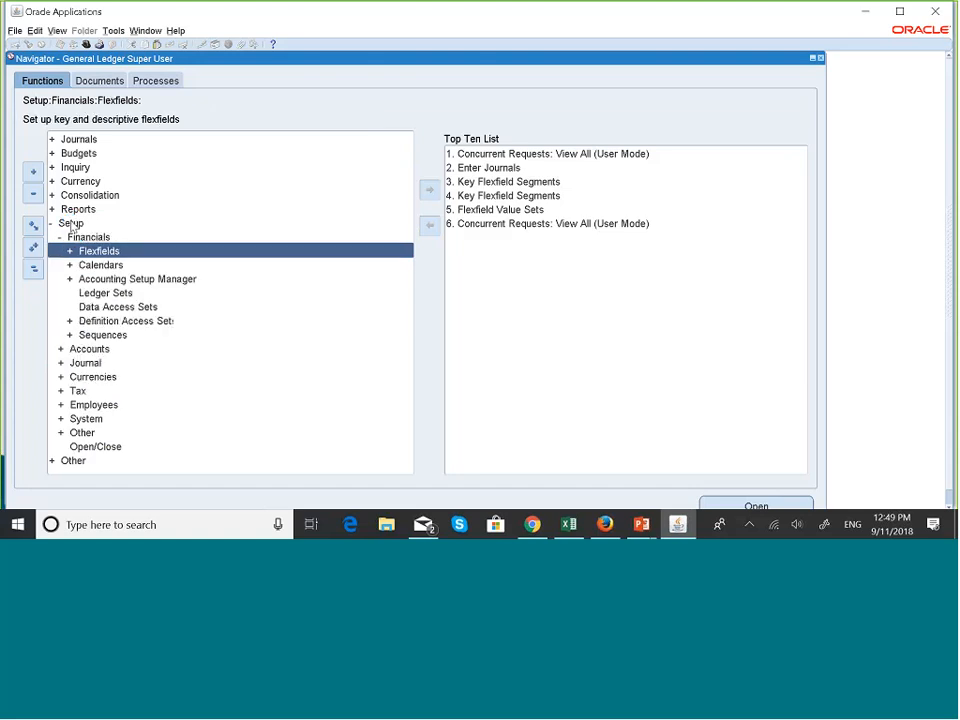
pyautogui.press('Return')
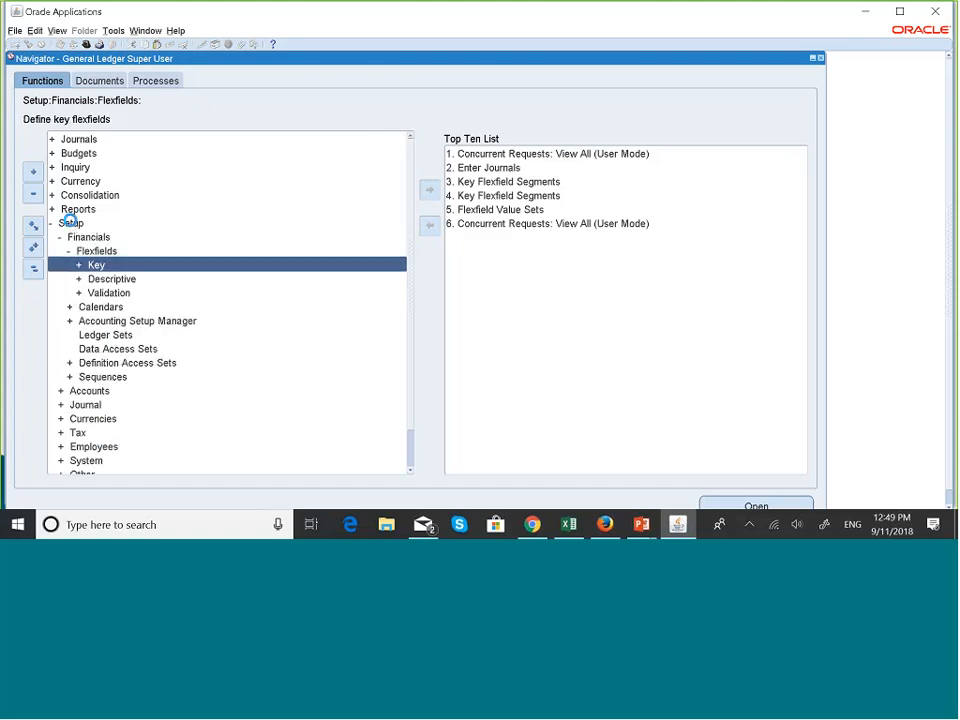
pyautogui.press('Return')
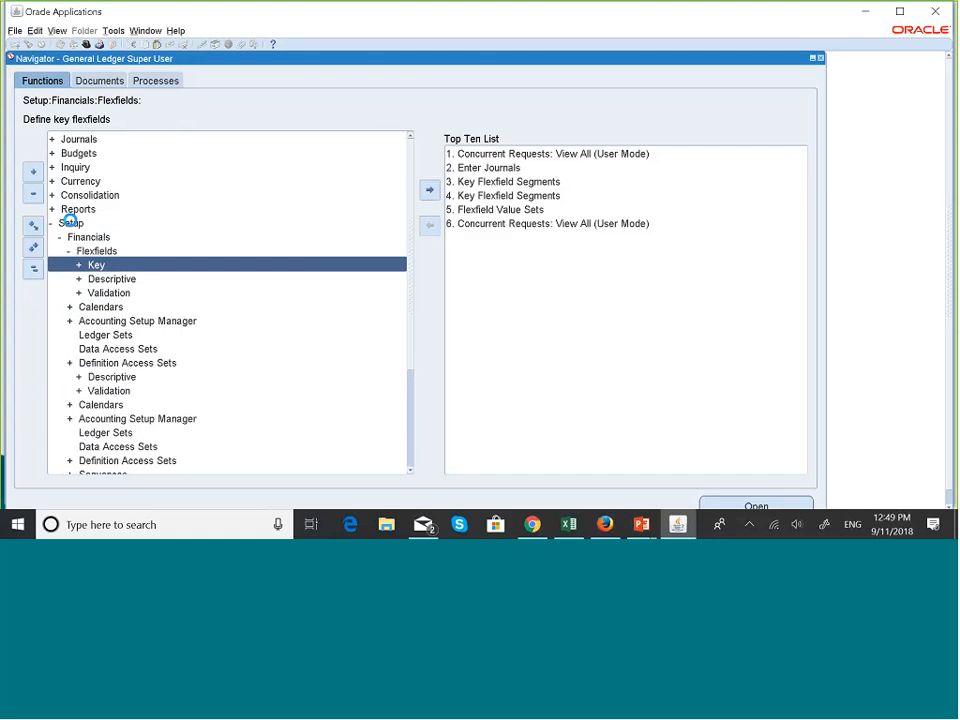
pyautogui.press('Return')
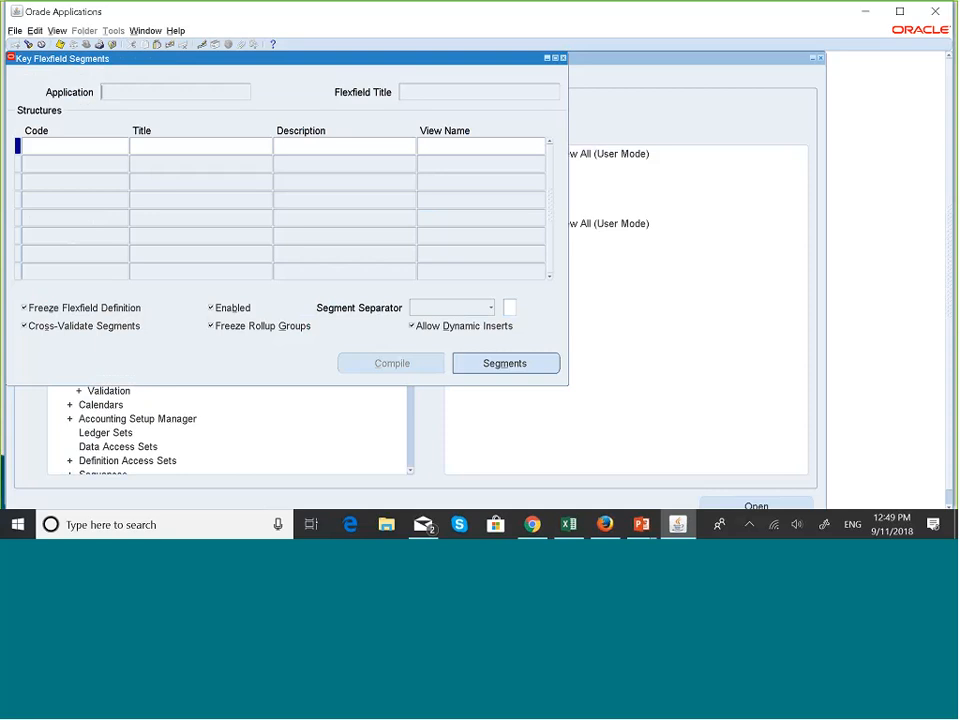
pyautogui.click(563, 58)
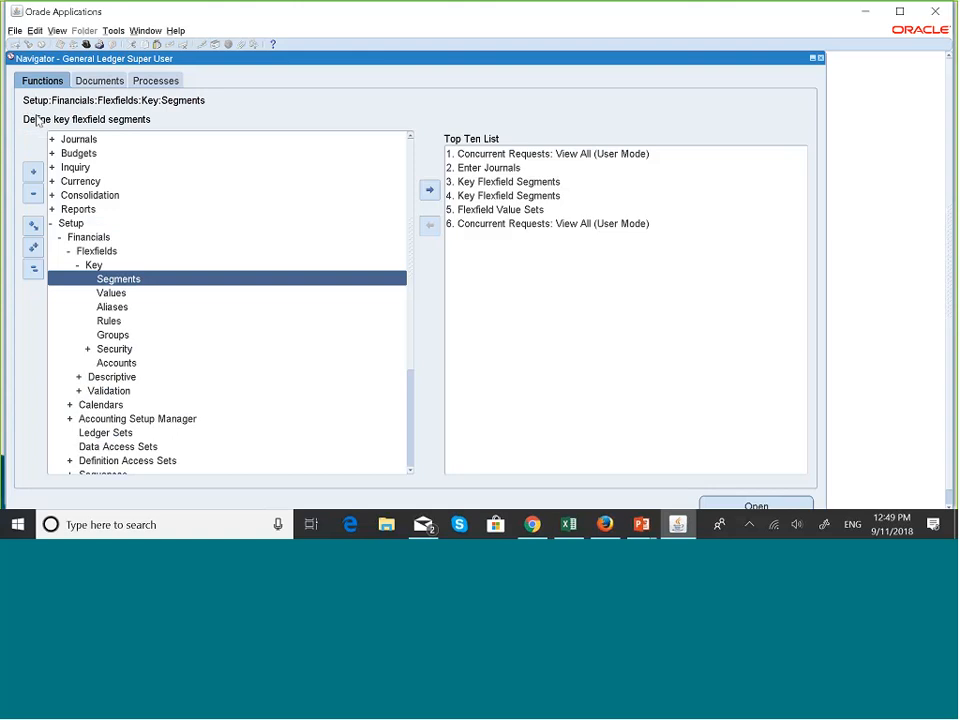
pyautogui.click(35, 270)
# Step: Open the key flexfield segments setup under Financials and load the General Ledger Accounting Flexfield by searching for GENE%
pyautogui.click(76, 224)
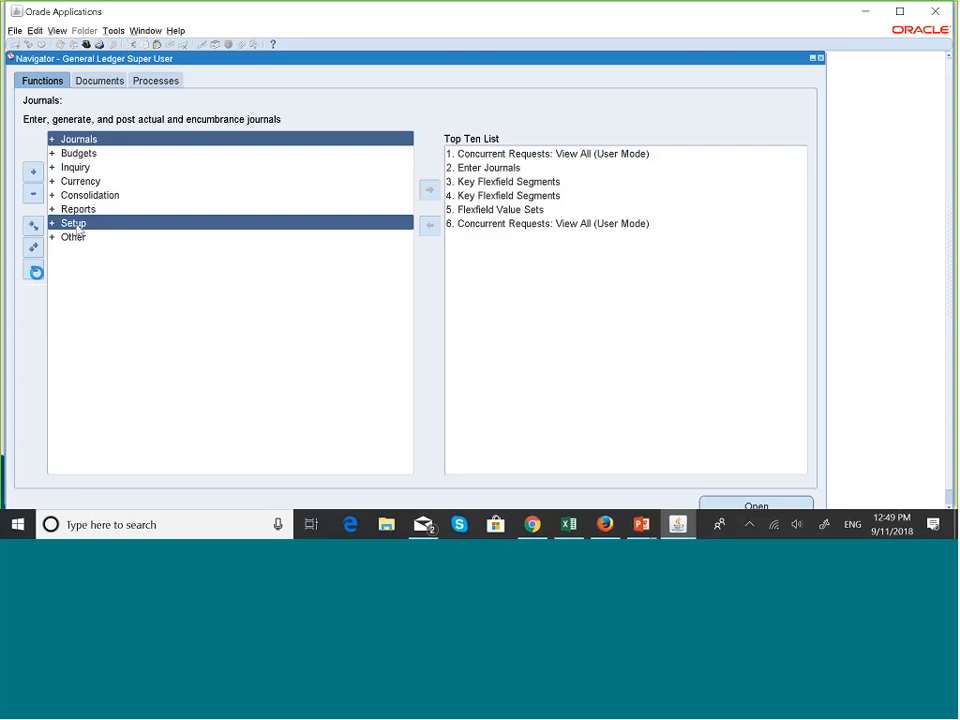
pyautogui.doubleClick(76, 224)
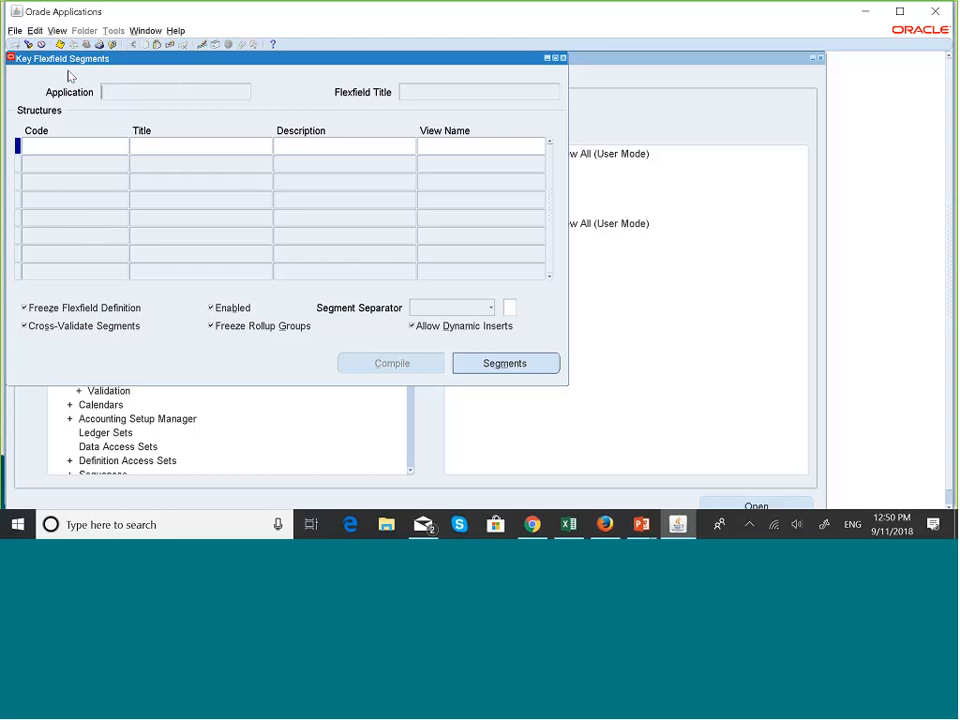
pyautogui.hotkey('ctrl', 'f')
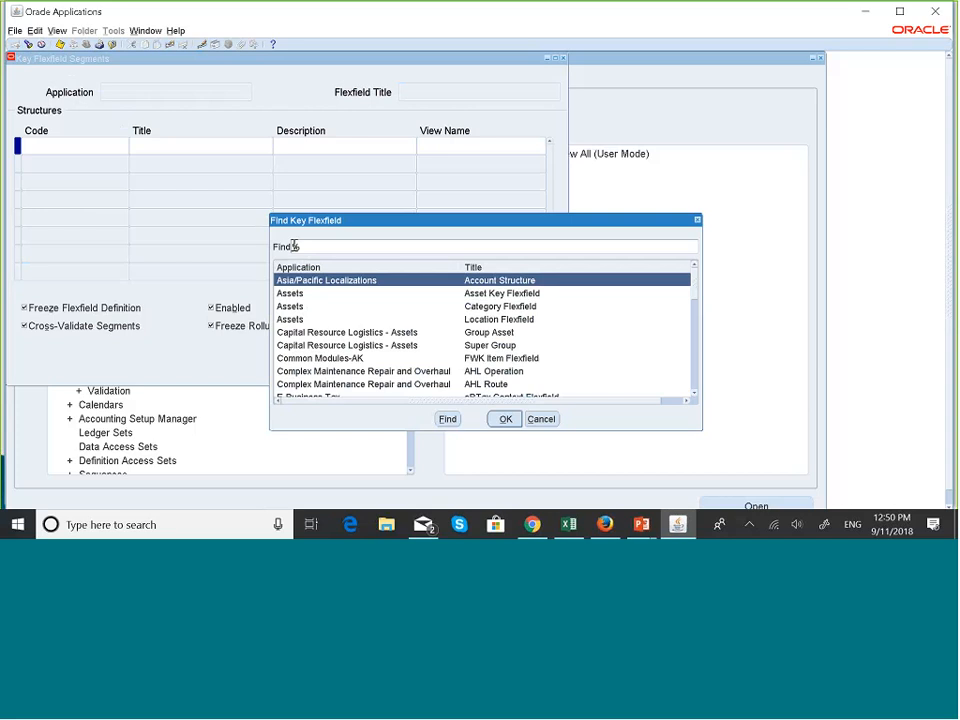
pyautogui.write('GENE%')
pyautogui.scroll(-5, 407, 354)
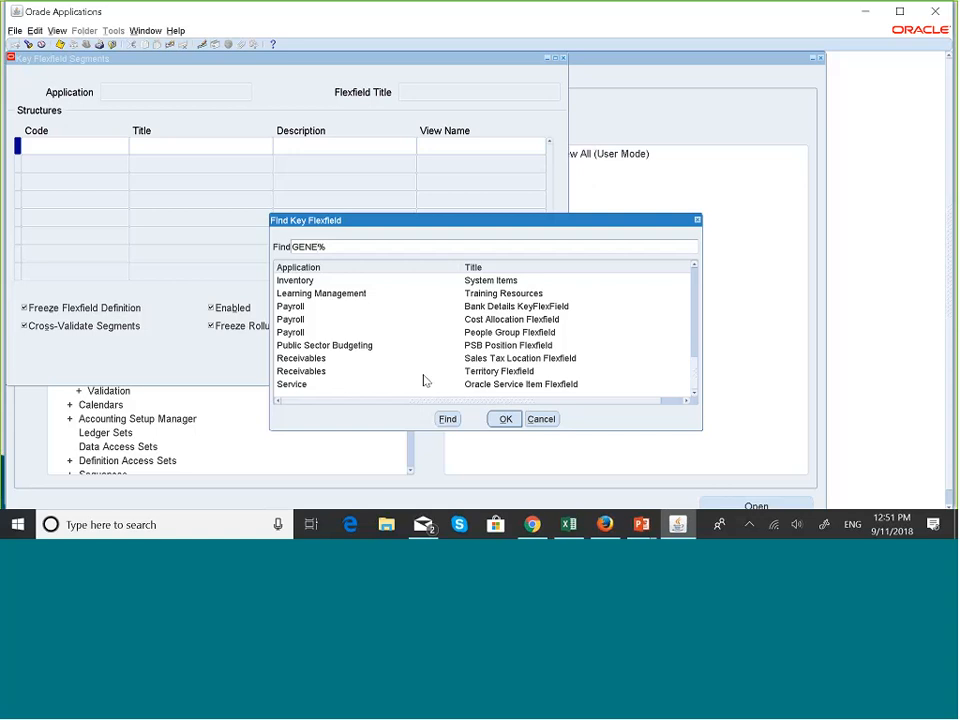
pyautogui.click(448, 418)
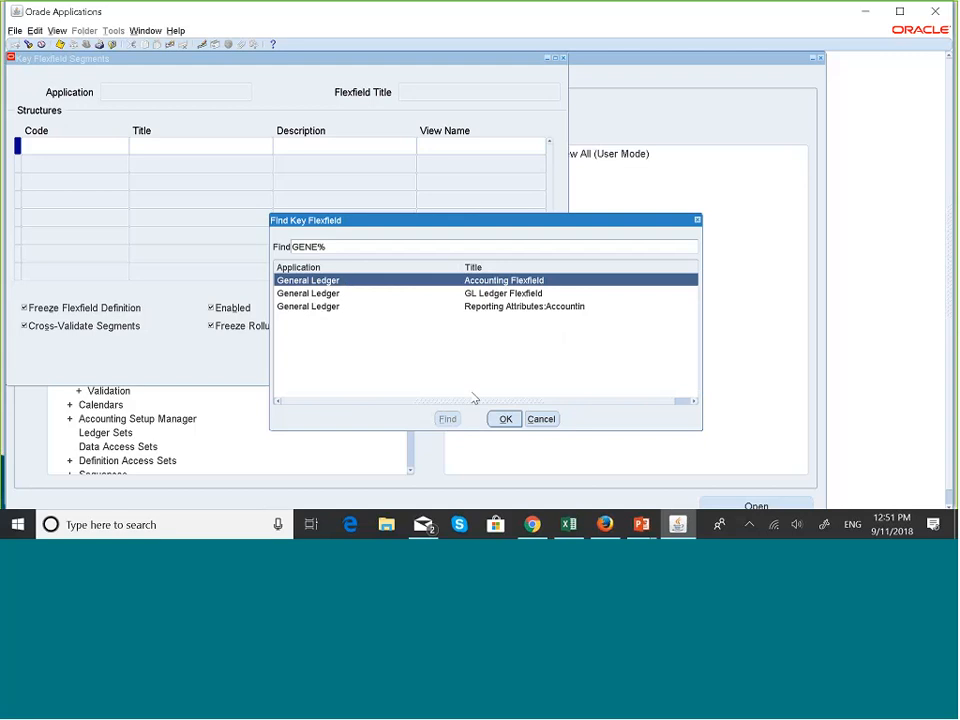
pyautogui.click(506, 419)
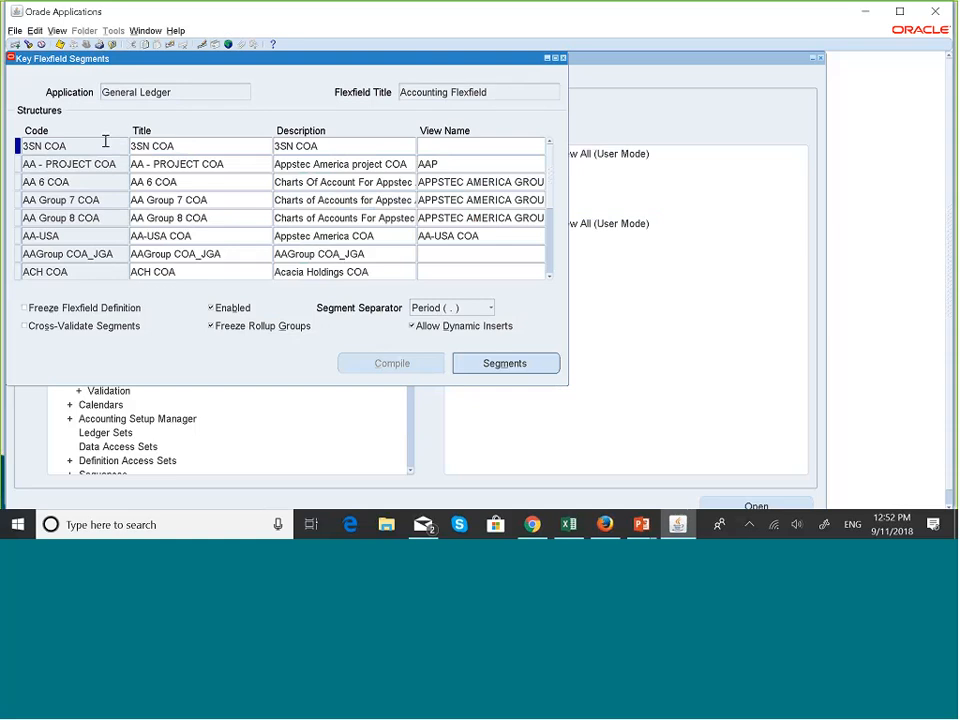
# Step: Add a new accounting flexfield structure with MASKANI GROUP COA as its code, title, description and view name
pyautogui.click(83, 145)
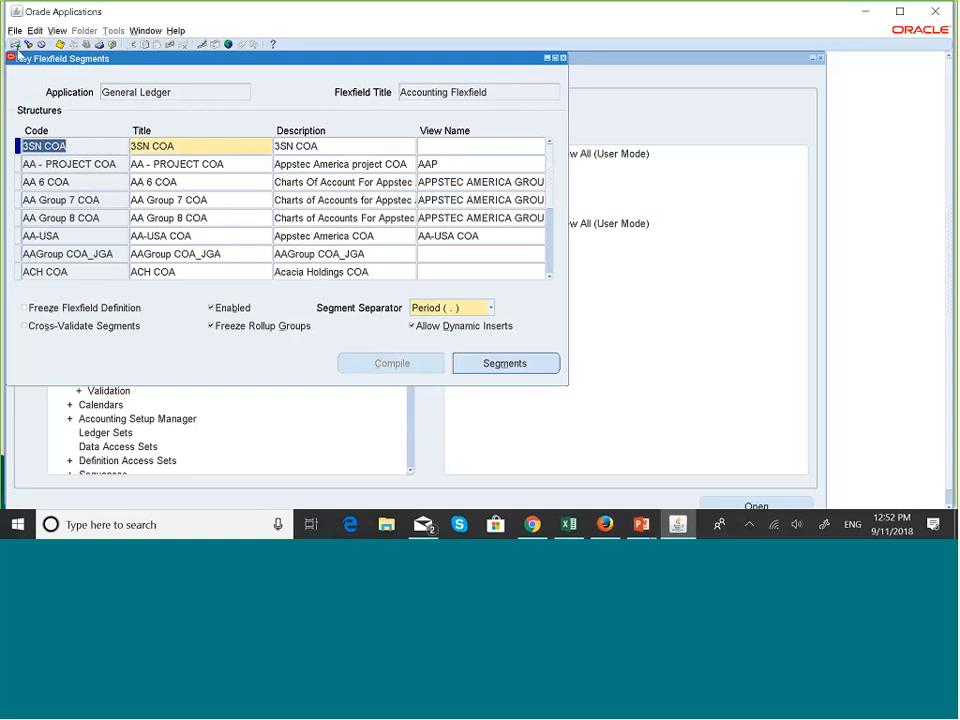
pyautogui.click(15, 45)
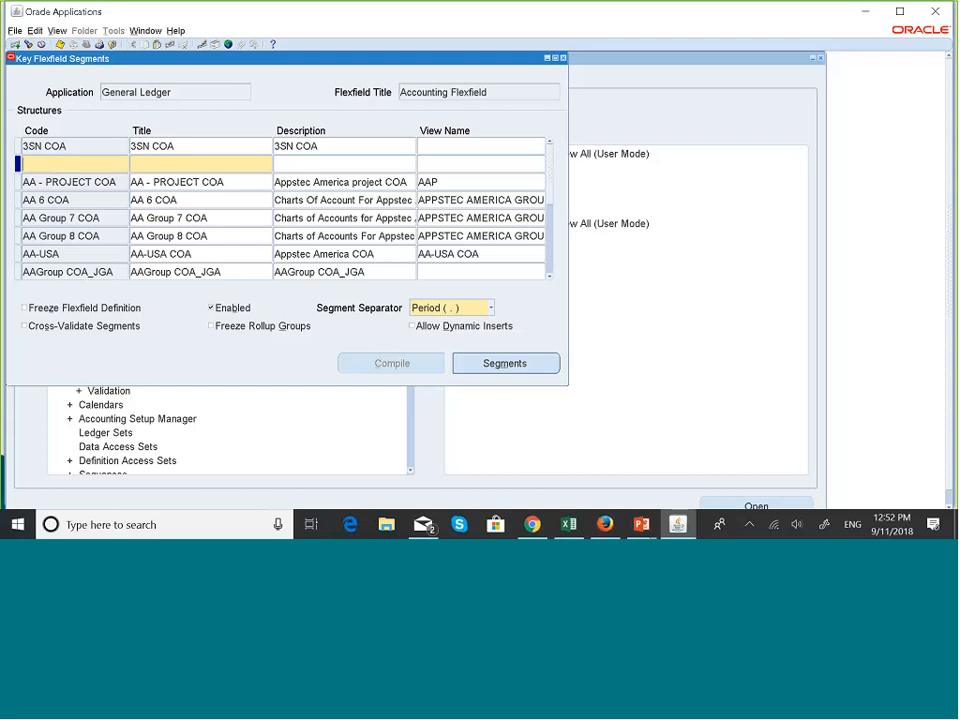
pyautogui.click(346, 26)
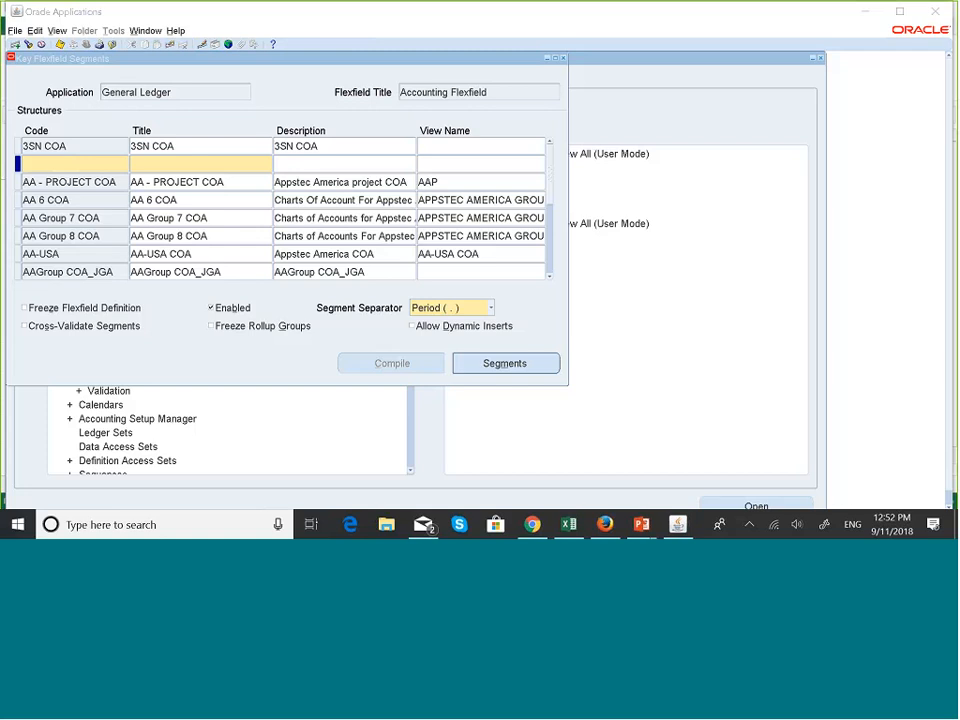
pyautogui.click(97, 167)
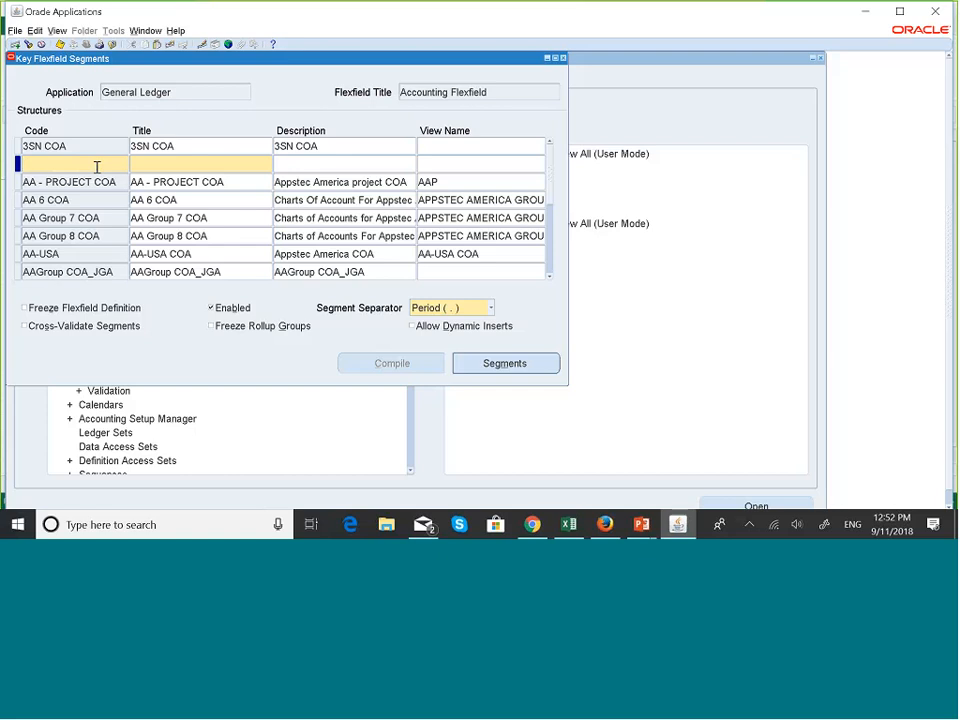
pyautogui.write('MASKANI GROUP COA')
pyautogui.press('Tab')
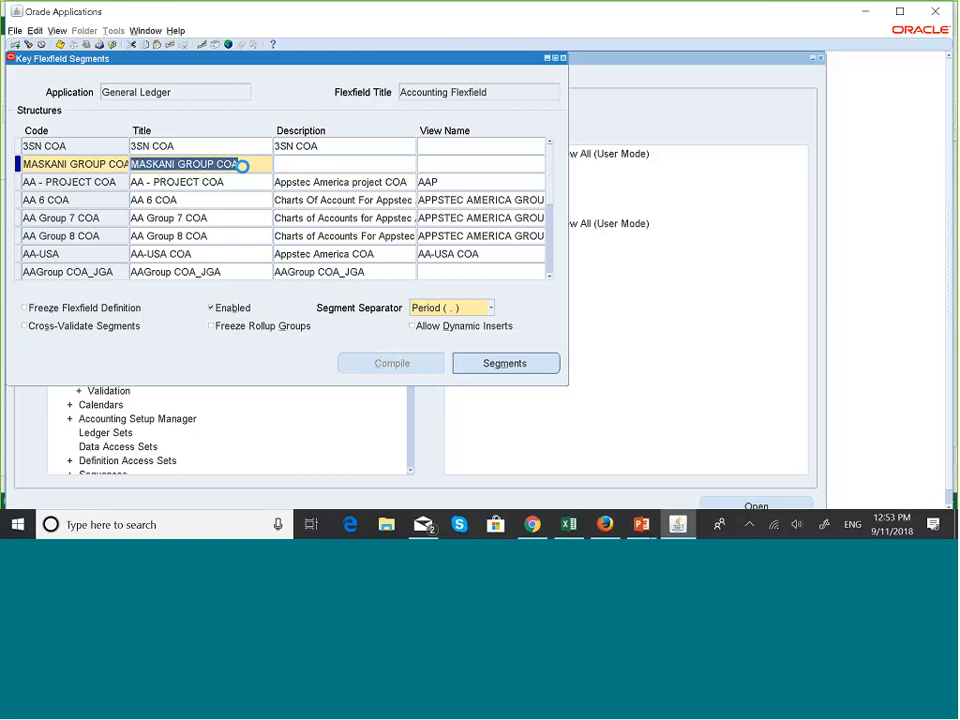
pyautogui.click(300, 163)
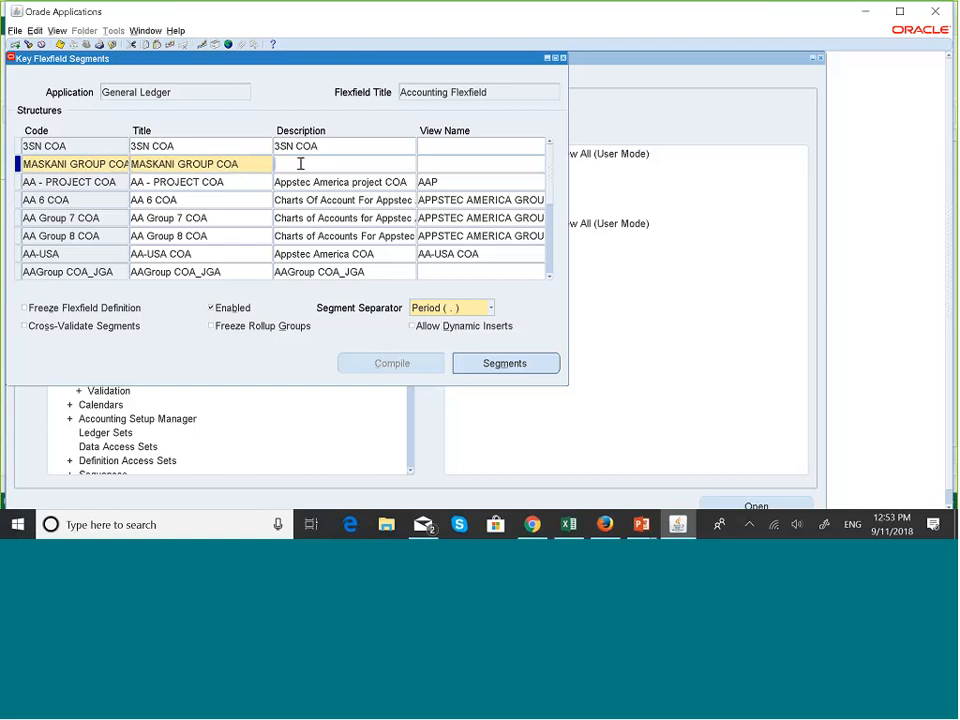
pyautogui.write('MASKANI GROUP COA')
pyautogui.click(437, 163)
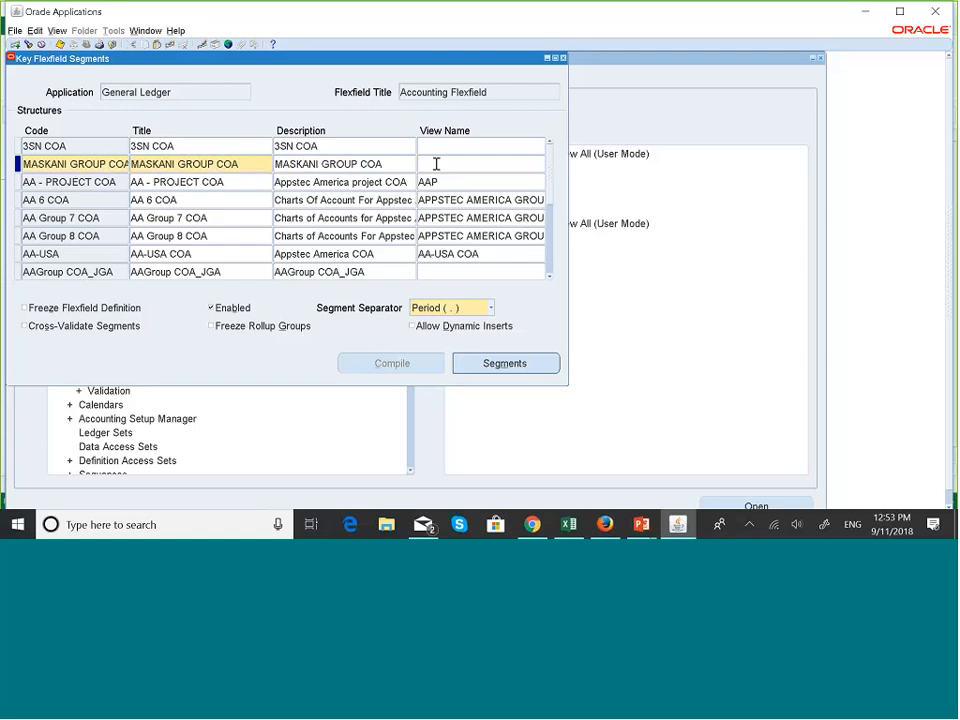
pyautogui.write('MASKANI GROUP COA')
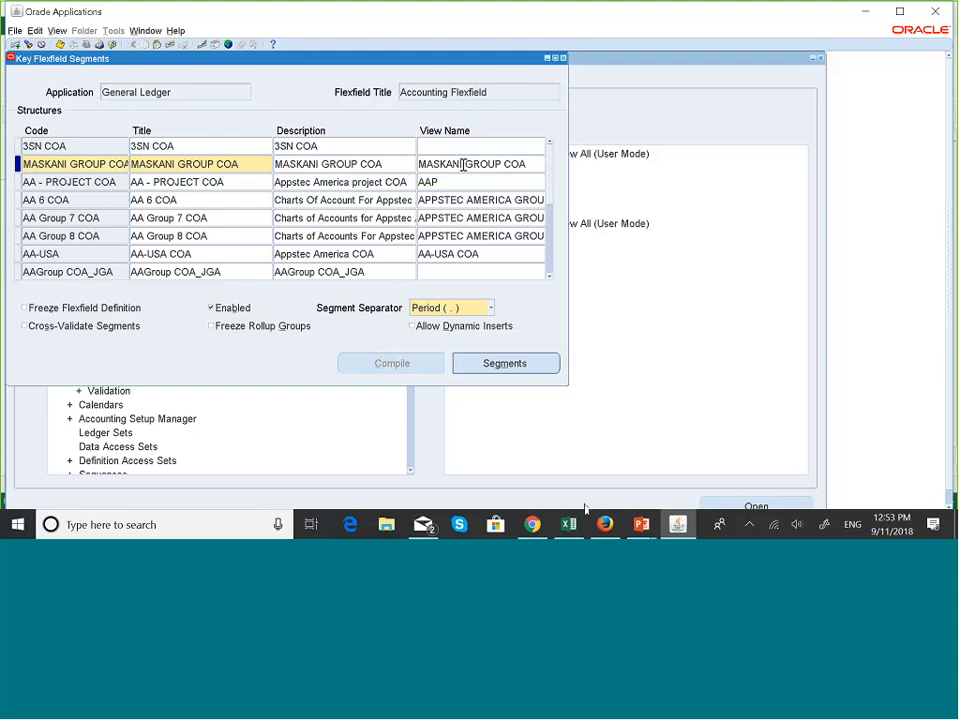
# Step: Review the Creating Chart of Accounts slide in the PowerPoint slide show and return to Oracle Applications
pyautogui.moveTo(641, 532)
pyautogui.hotkey('alt', 'Tab')
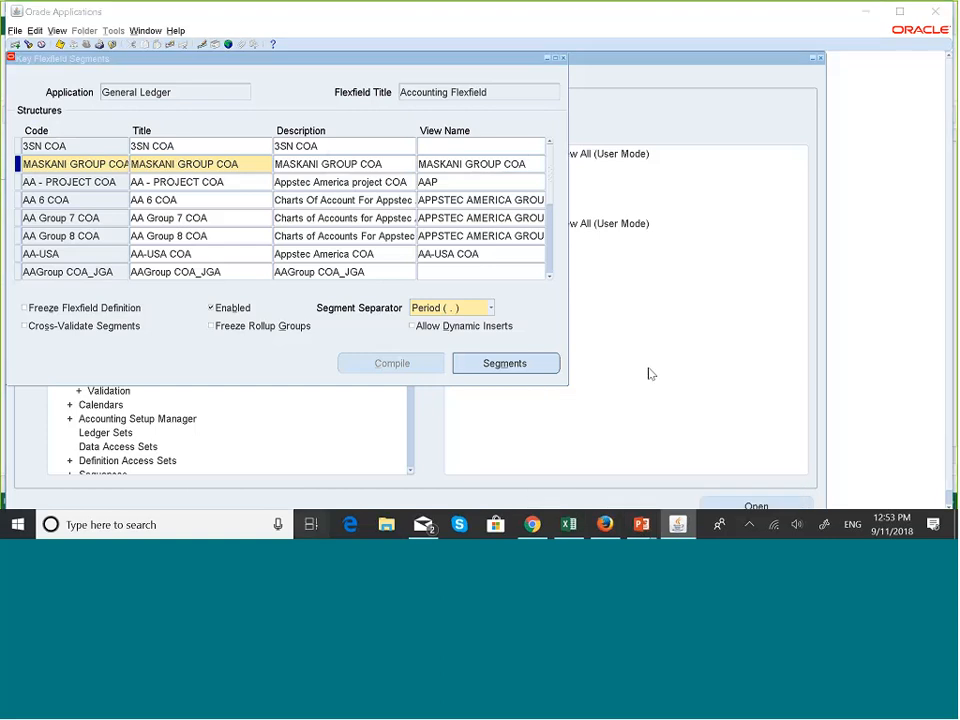
pyautogui.press('super+Tab')
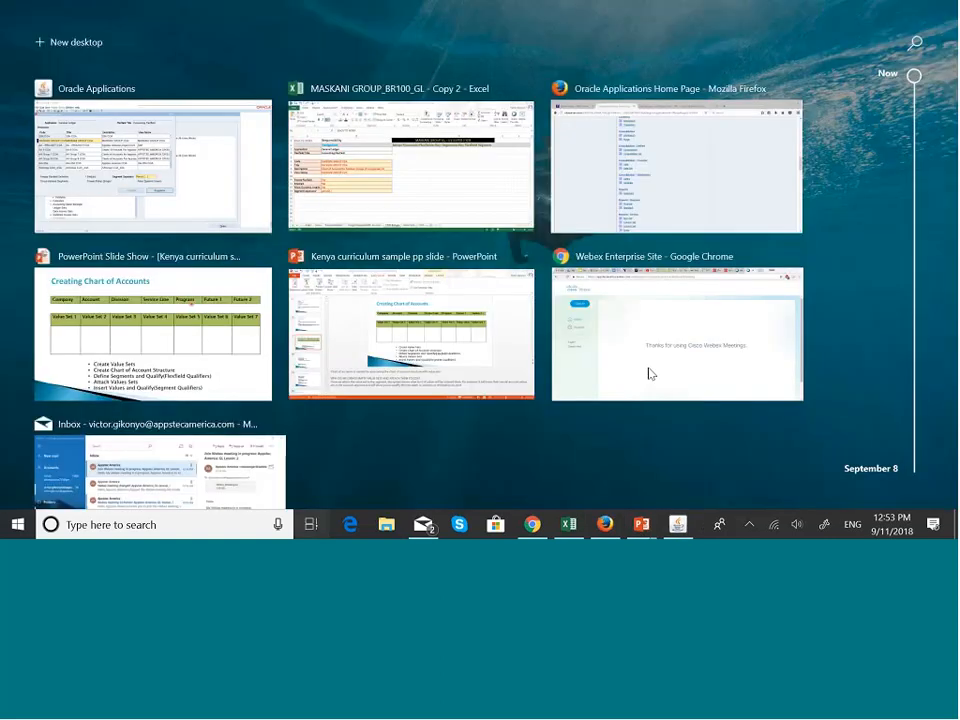
pyautogui.click(215, 346)
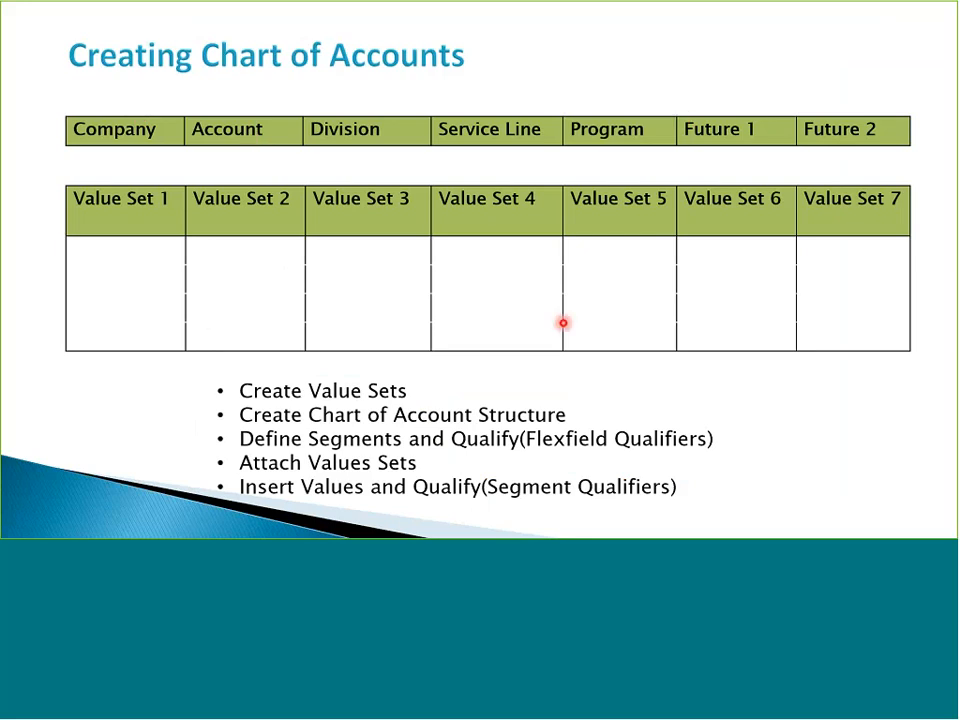
pyautogui.press('super+Tab')
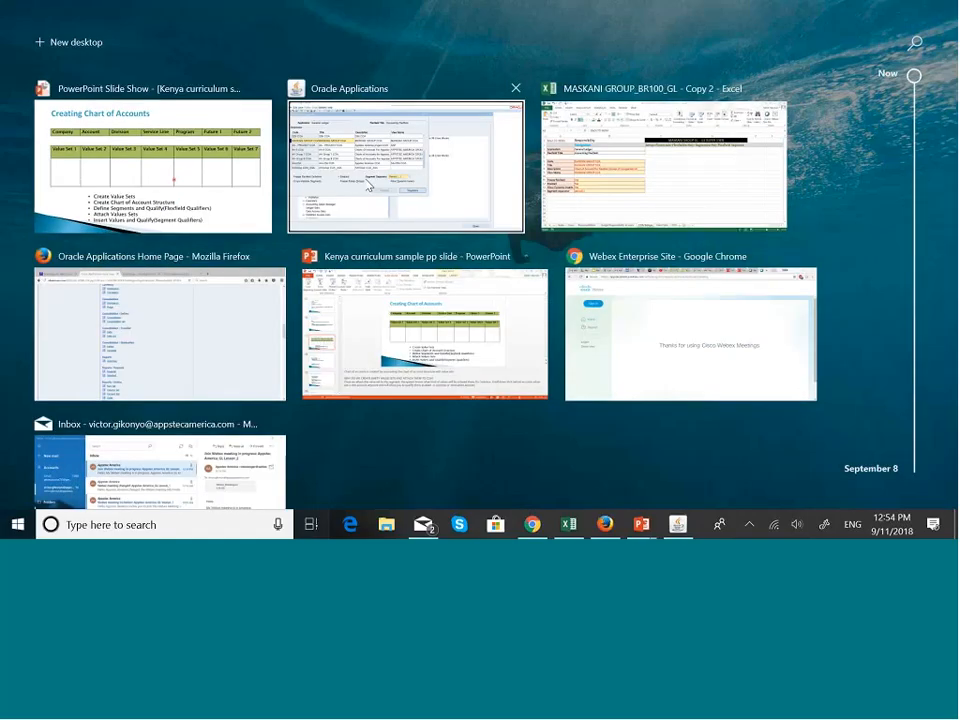
pyautogui.click(367, 180)
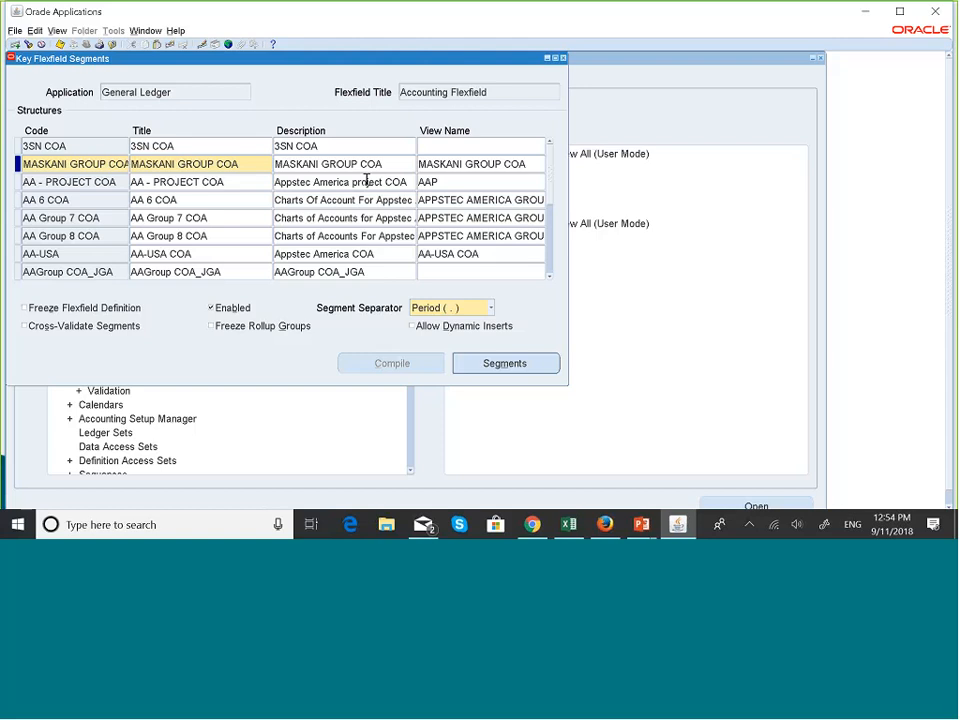
# Step: Open the segments of the MASKANI GROUP COA structure and add segment number 10 with COMPANY as its name and window prompt
pyautogui.click(526, 164)
pyautogui.click(491, 370)
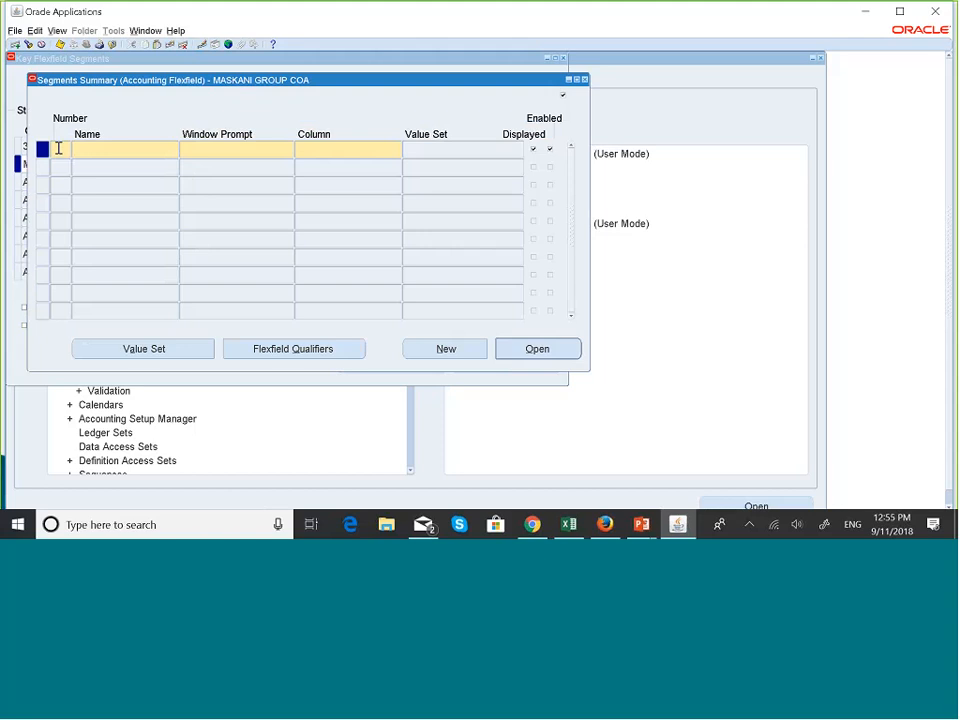
pyautogui.write('10')
pyautogui.click(107, 147)
pyautogui.write('COMPANY')
pyautogui.press('Tab')
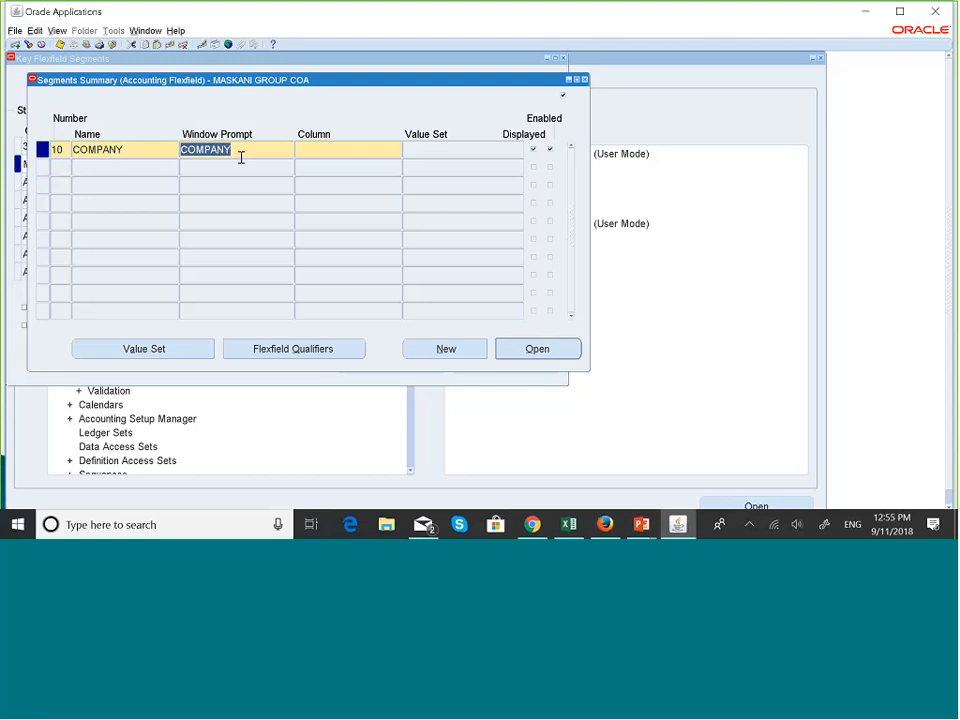
pyautogui.click(330, 151)
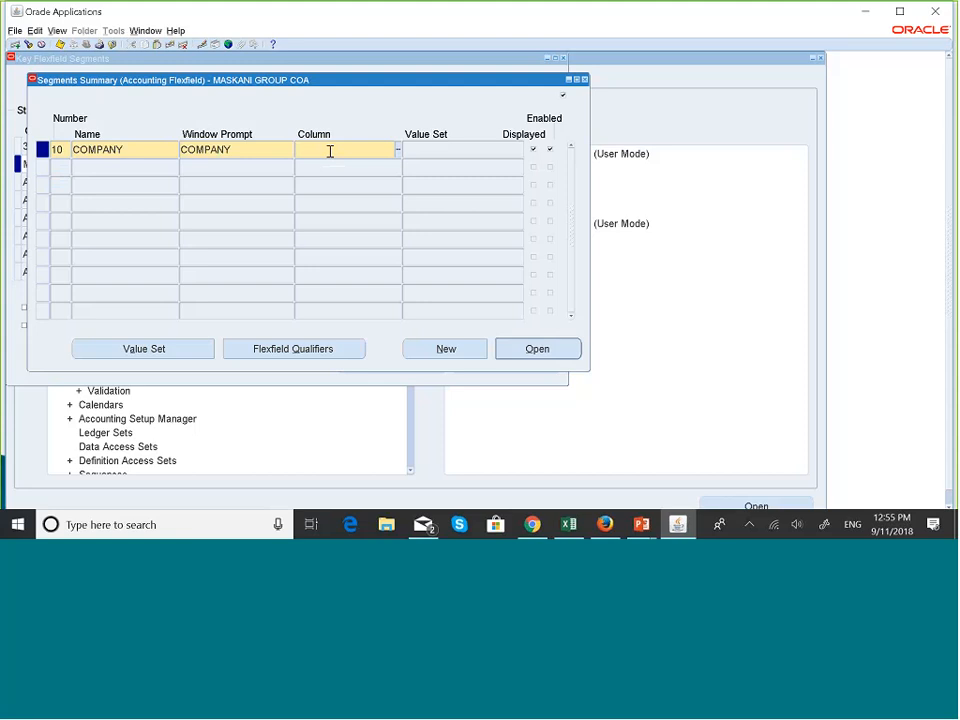
pyautogui.hotkey('ctrl', 'l')
# Step: Review the Create Chart of Accounts (COA) slide in the PowerPoint slide show and return to Oracle Applications
pyautogui.press('super+Tab')
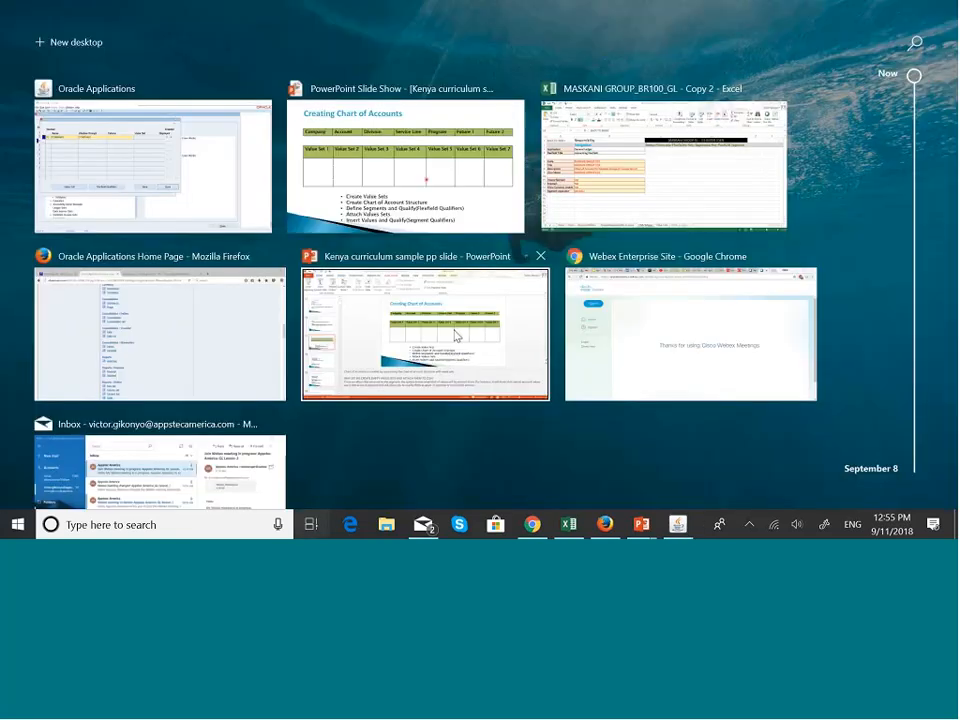
pyautogui.click(455, 335)
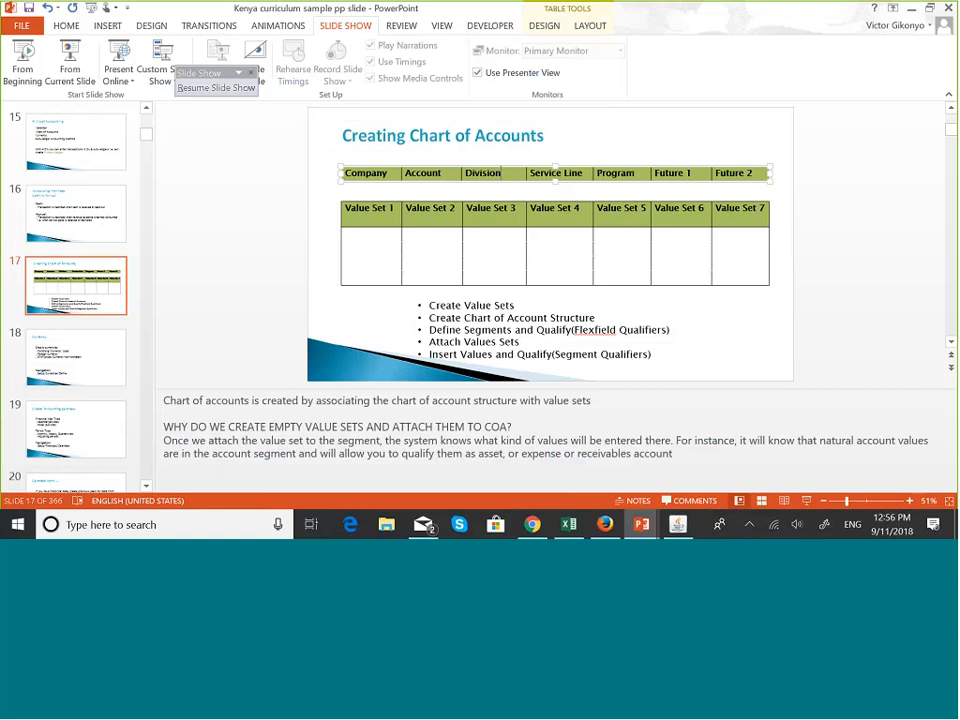
pyautogui.press('super+Tab')
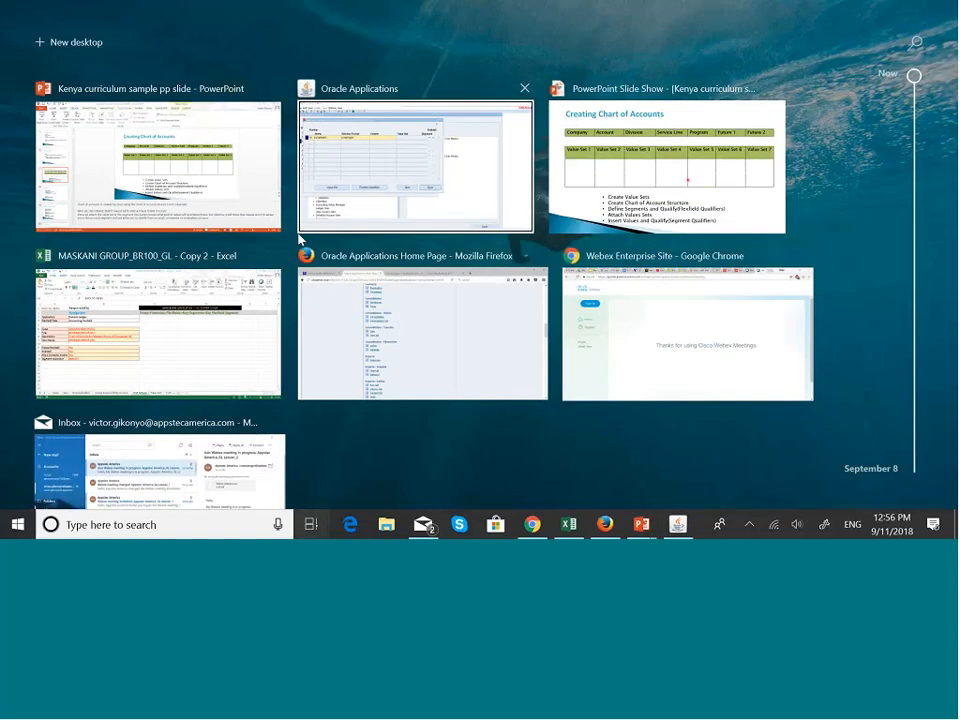
pyautogui.click(630, 181)
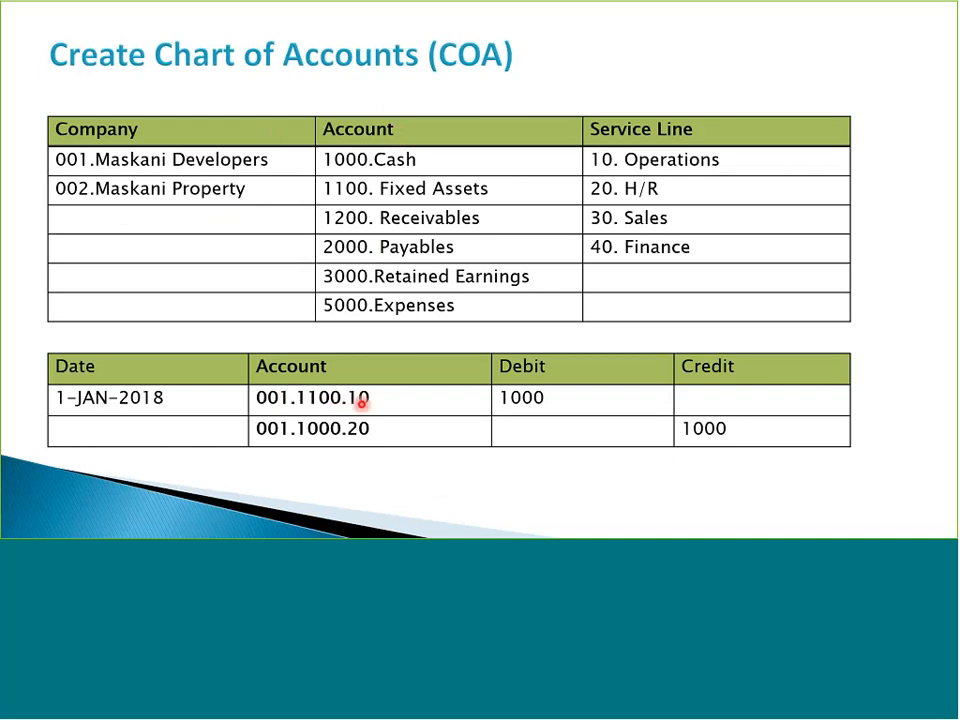
pyautogui.press('super+Tab')
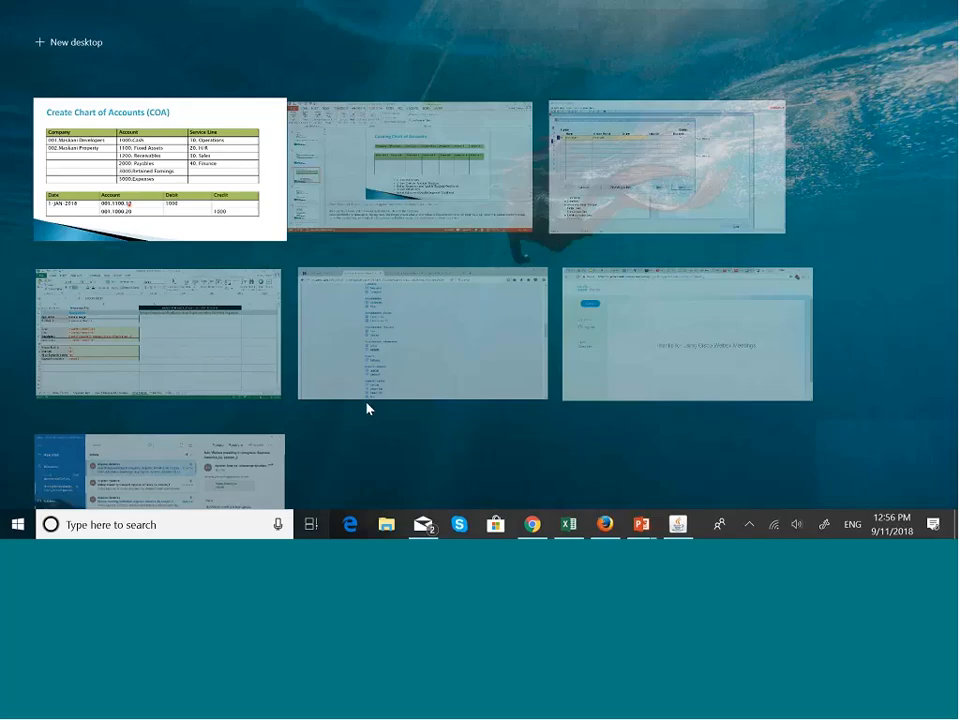
pyautogui.click(638, 152)
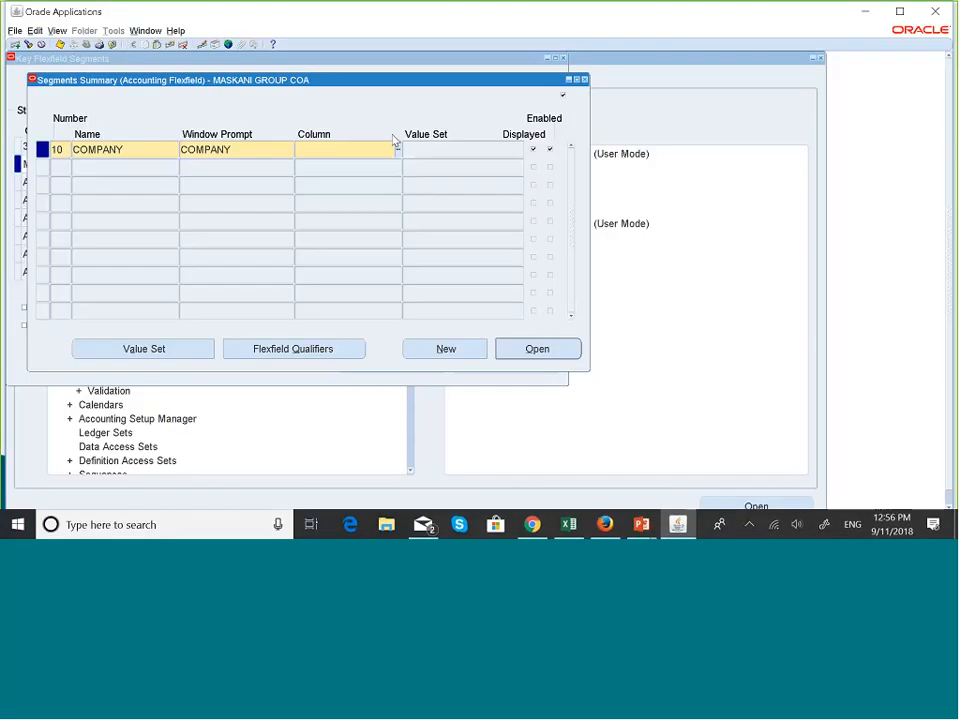
# Step: Assign the SEGMENT1 column to the COMPANY segment
pyautogui.click(400, 151)
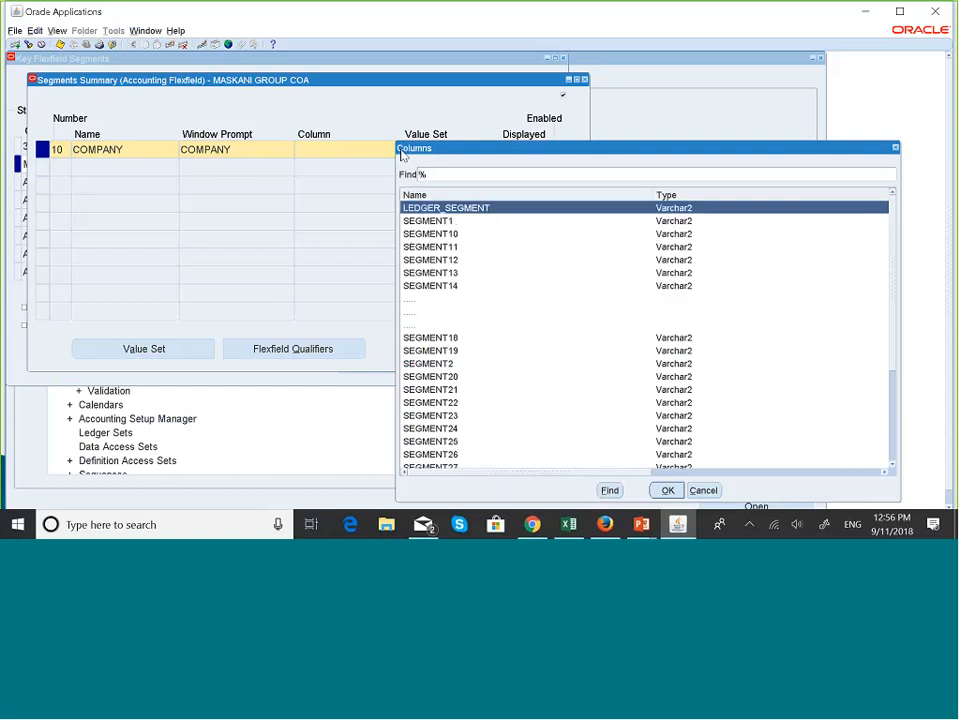
pyautogui.click(430, 221)
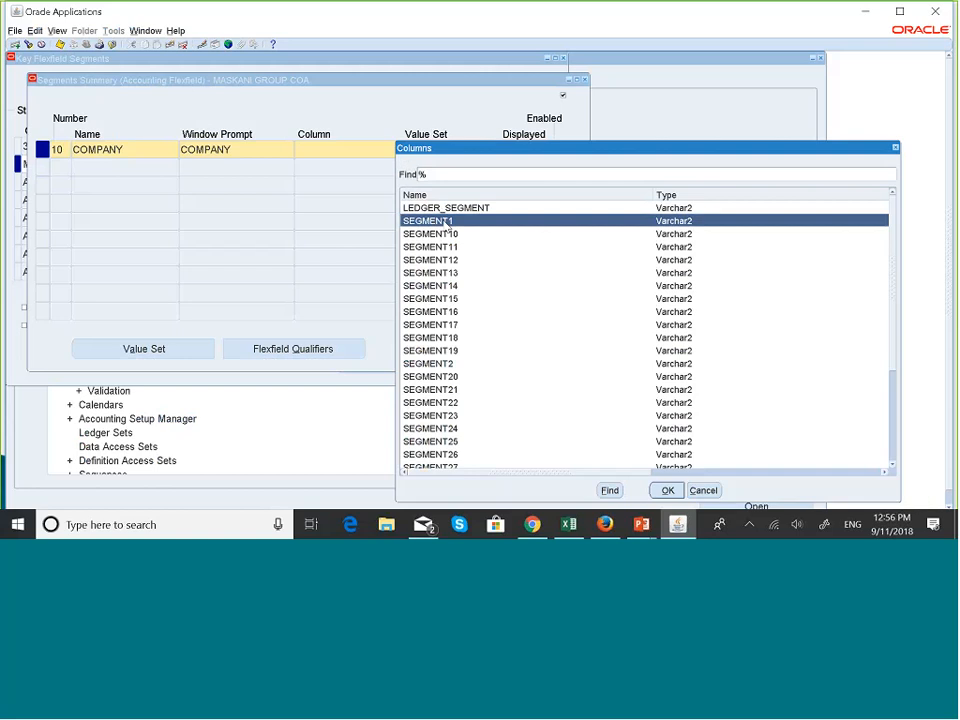
pyautogui.click(667, 490)
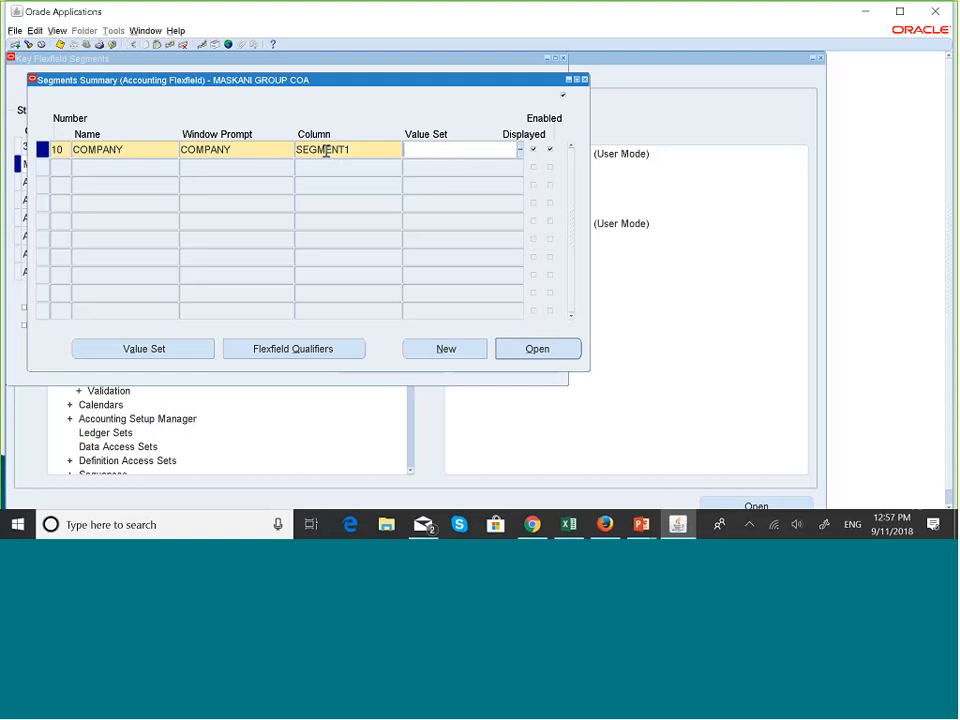
pyautogui.click(60, 168)
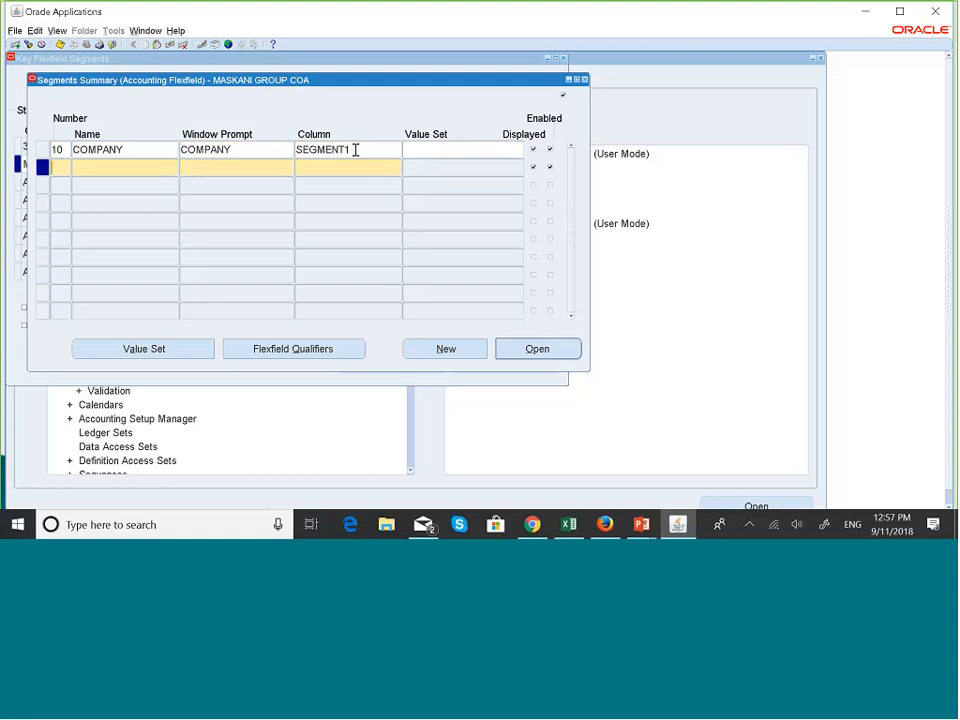
pyautogui.click(355, 149)
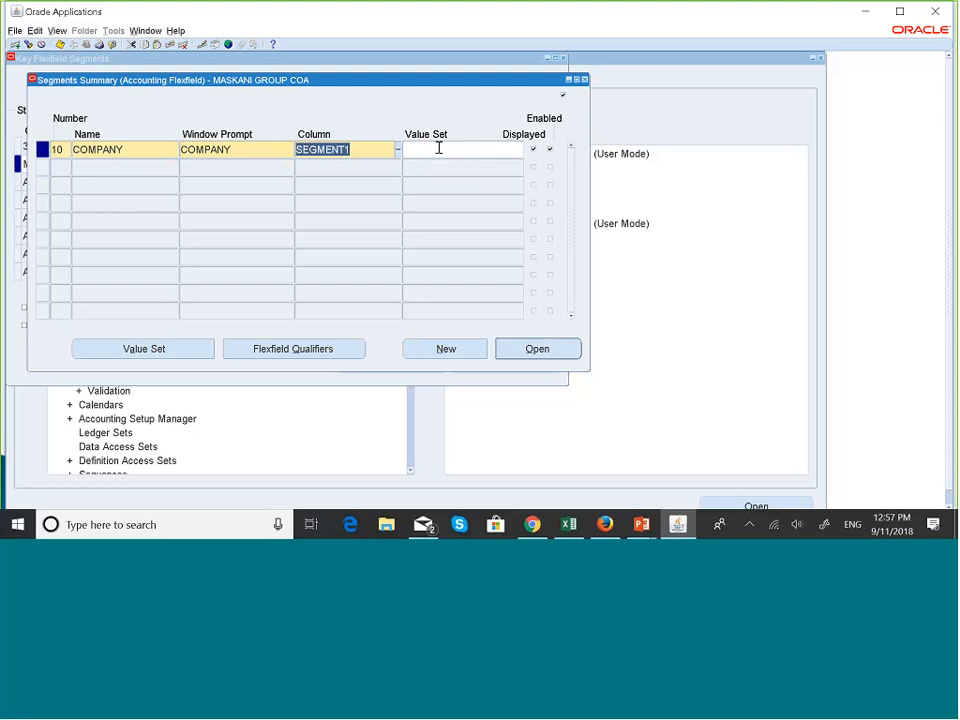
# Step: Add segment number 20 with ACCOUNT as its name and window prompt, using column SEGMENT2
pyautogui.click(59, 172)
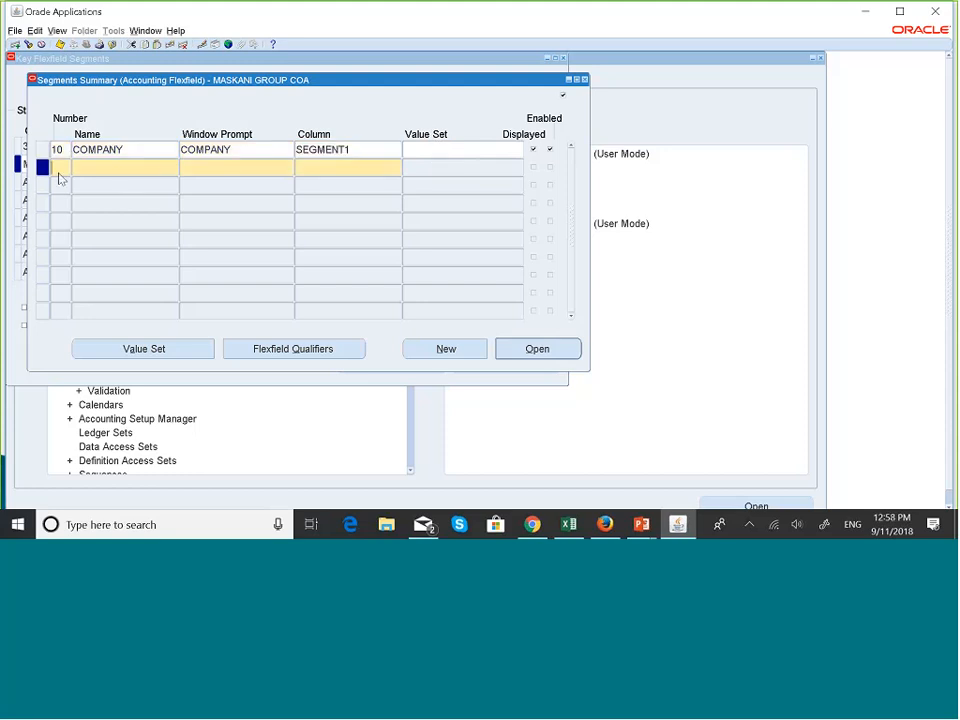
pyautogui.click(99, 170)
pyautogui.press('capslock')
pyautogui.press('capslock')
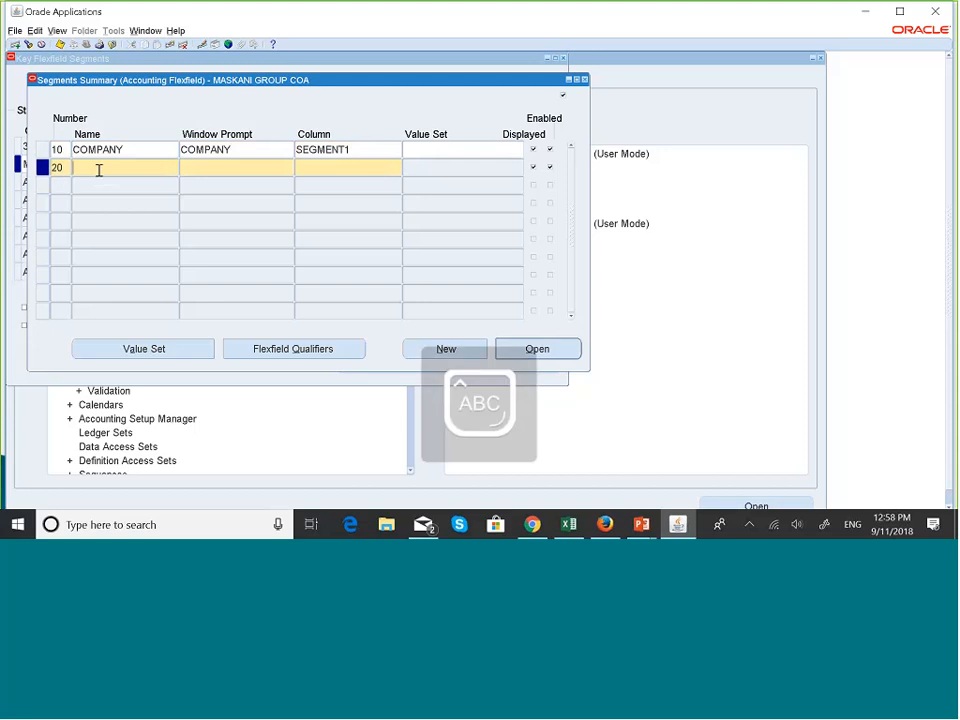
pyautogui.write('AC')
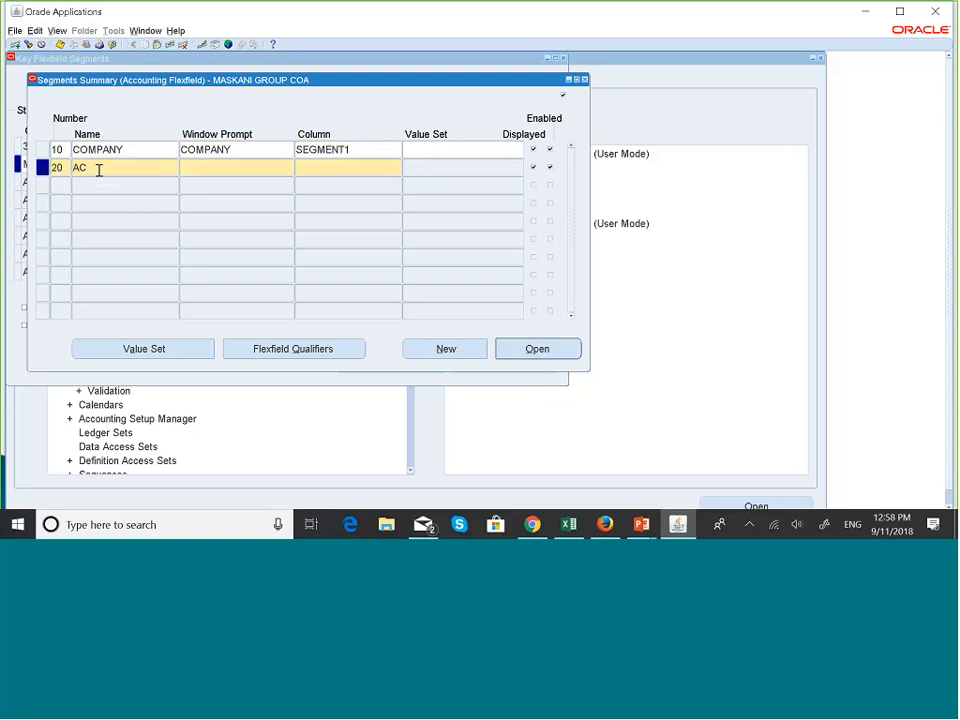
pyautogui.write('COUNT')
pyautogui.press('Tab')
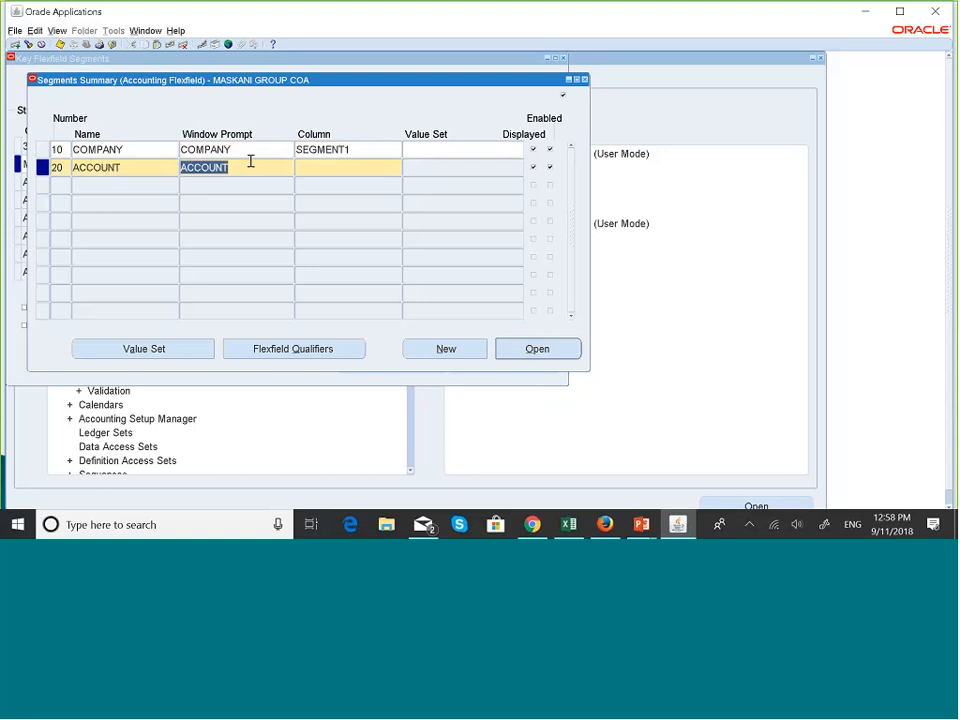
pyautogui.click(322, 168)
pyautogui.write('S')
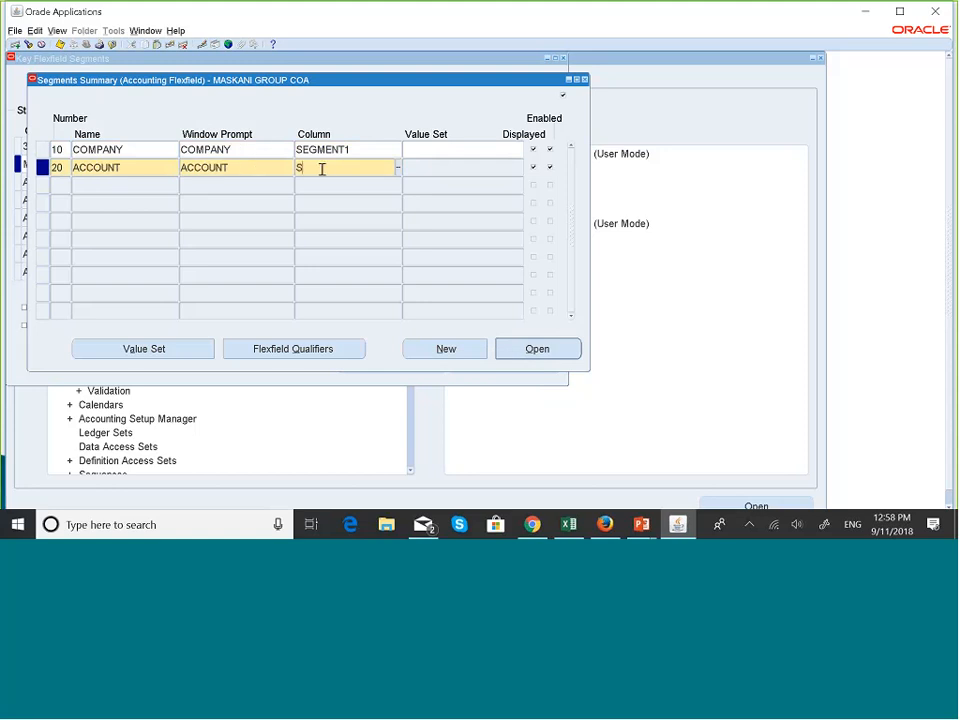
pyautogui.write('EGMENT 2')
pyautogui.click(102, 187)
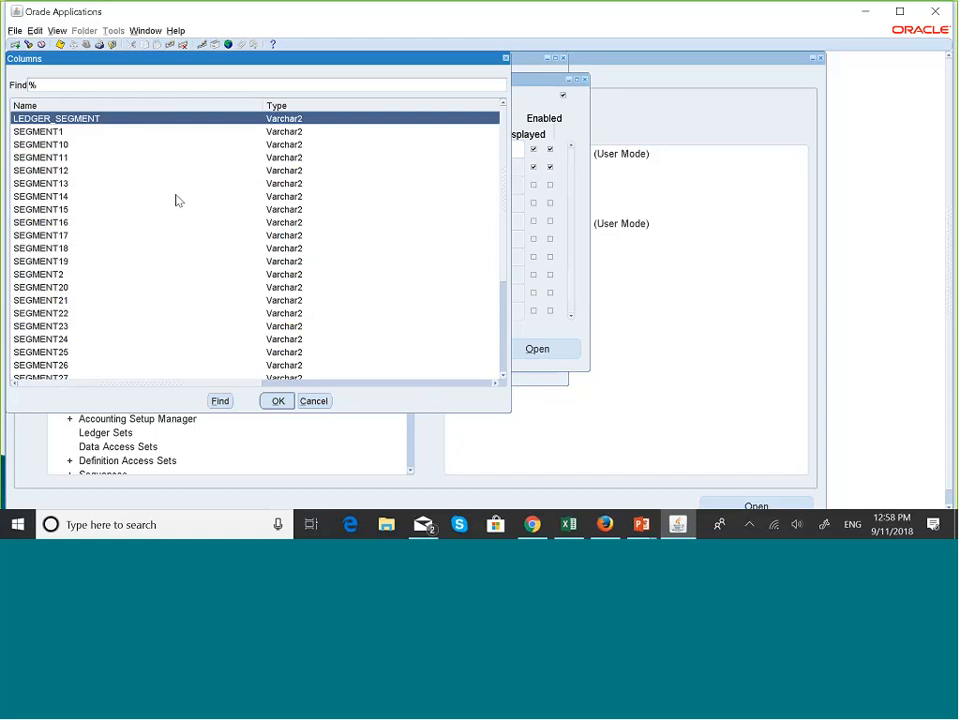
pyautogui.click(278, 403)
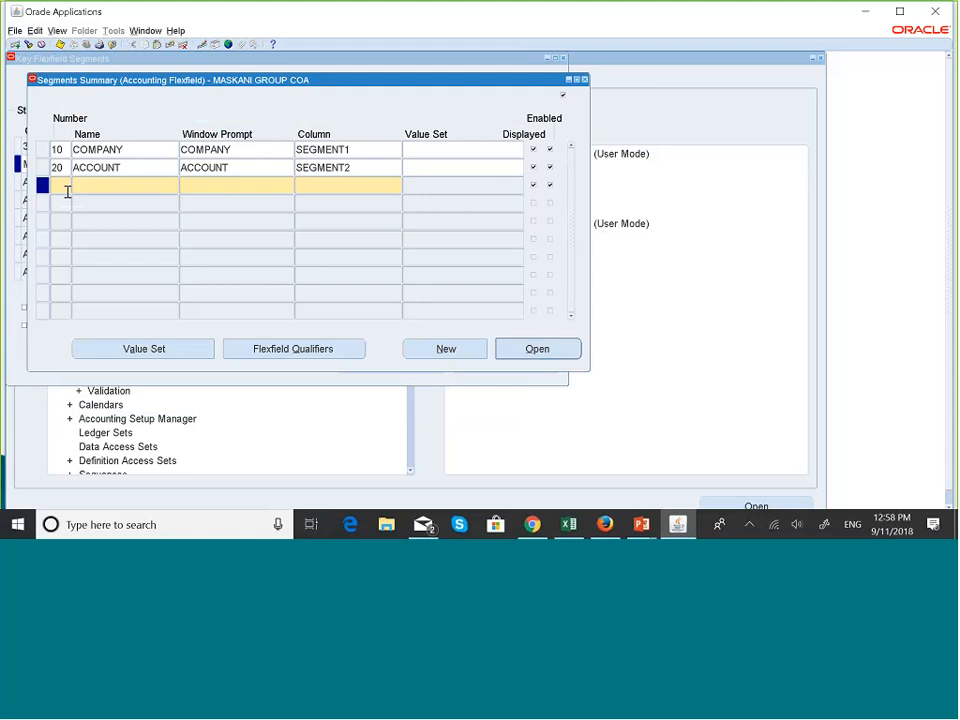
# Step: Add segment number 30 with DIVISION as its name and window prompt, using column SEGMENT3
pyautogui.write('30')
pyautogui.write('DIVISION')
pyautogui.press('Tab')
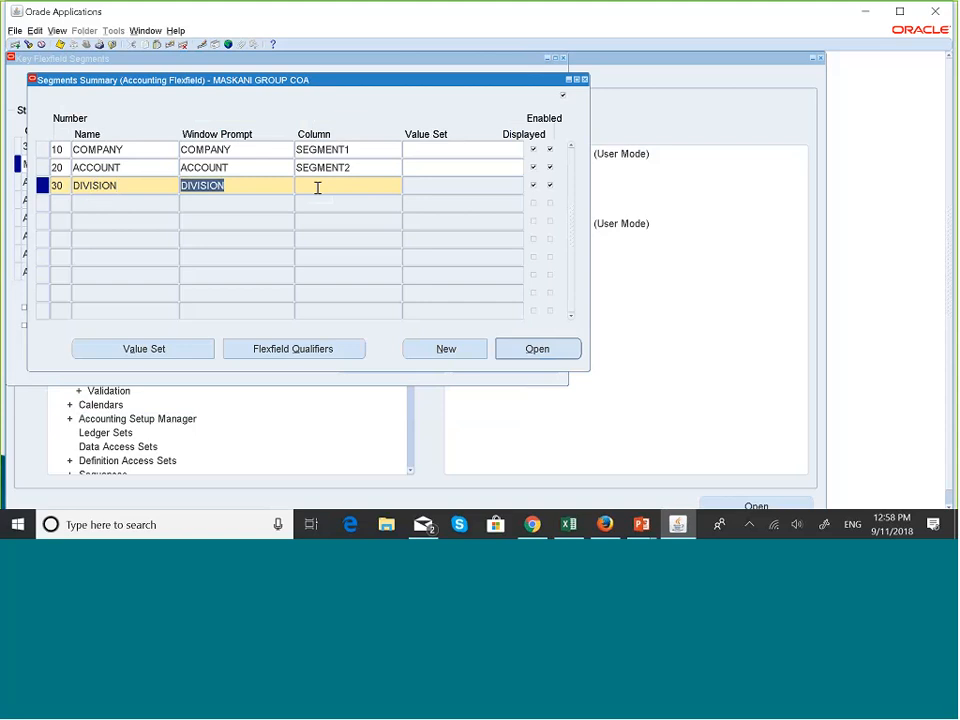
pyautogui.click(317, 187)
pyautogui.write('SEGMEN')
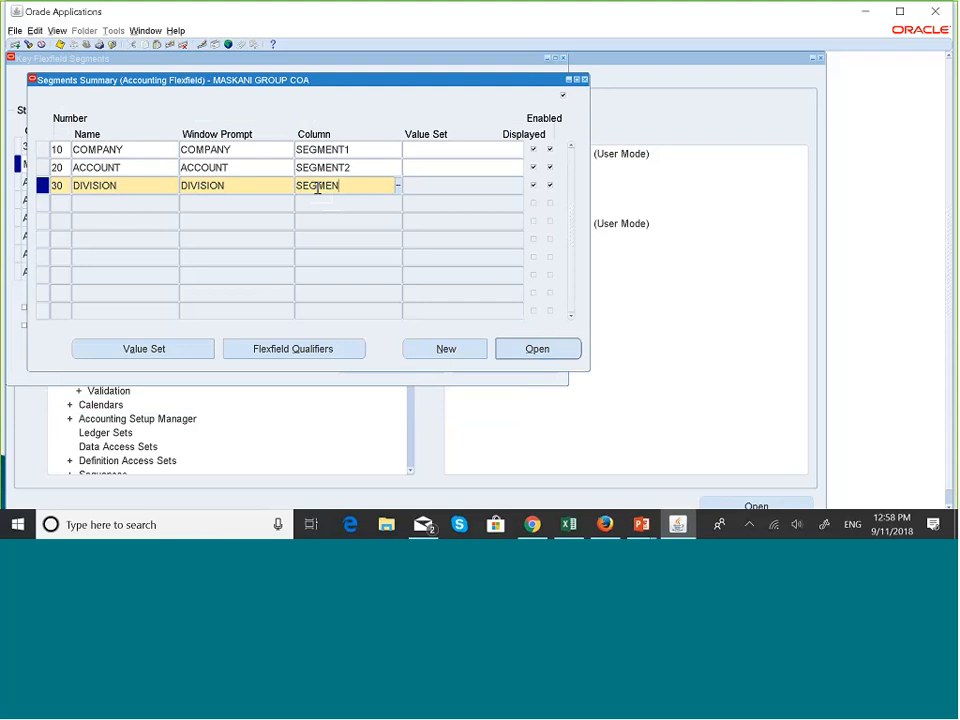
pyautogui.write('T3')
# Step: Add segment number 40 with SERVICE LINE as its name and window prompt, using column SEGMENT4
pyautogui.click(54, 206)
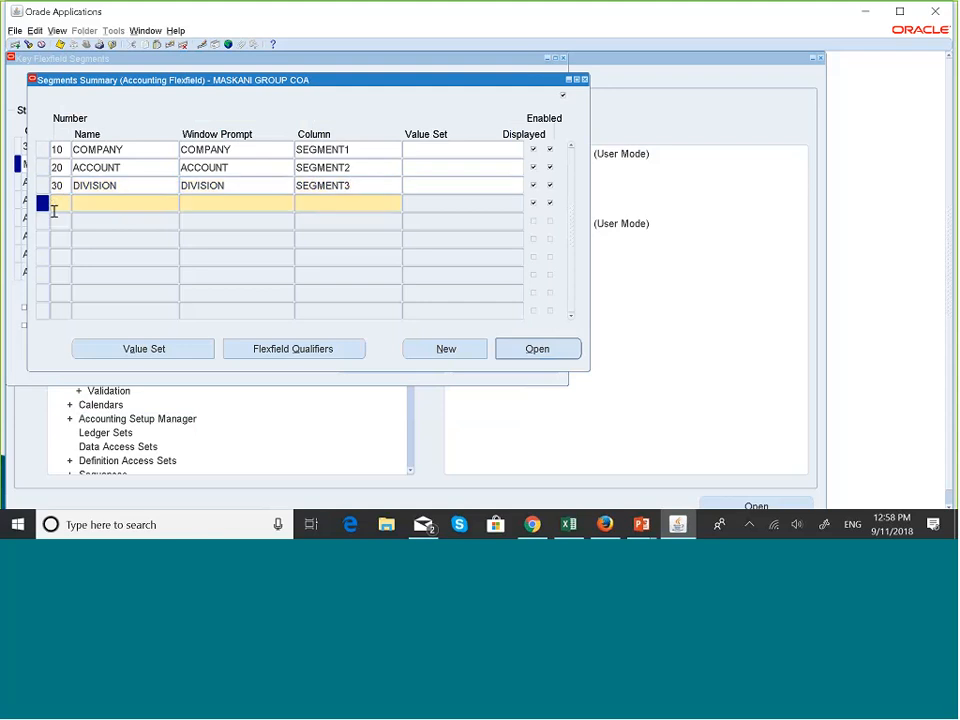
pyautogui.write('40')
pyautogui.write('SERVICE ')
pyautogui.write('LINE')
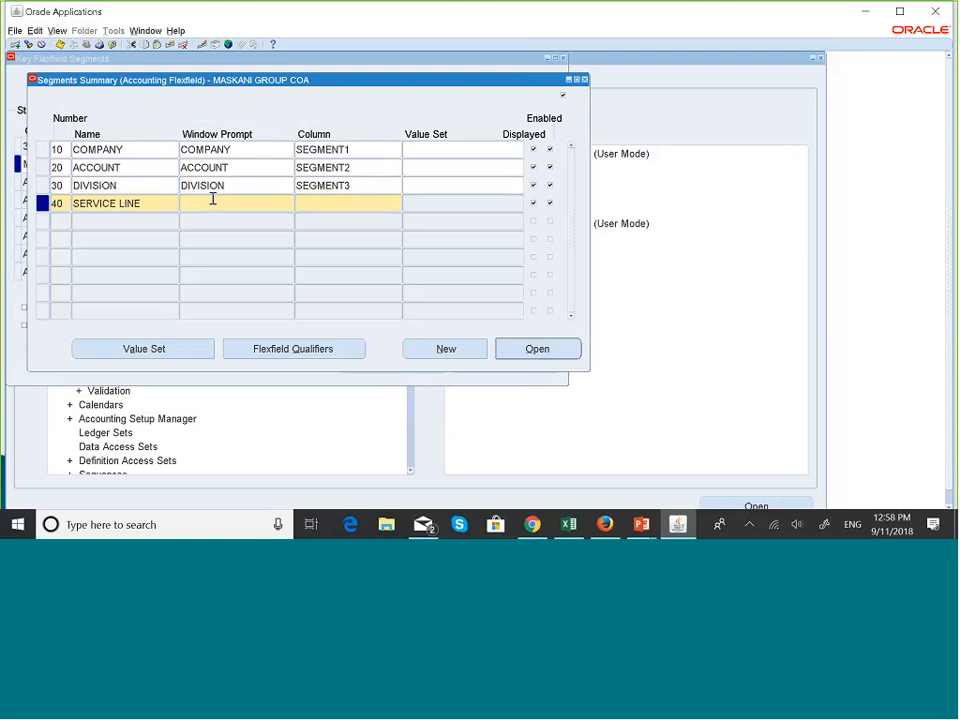
pyautogui.click(315, 200)
pyautogui.write('SEGMEN')
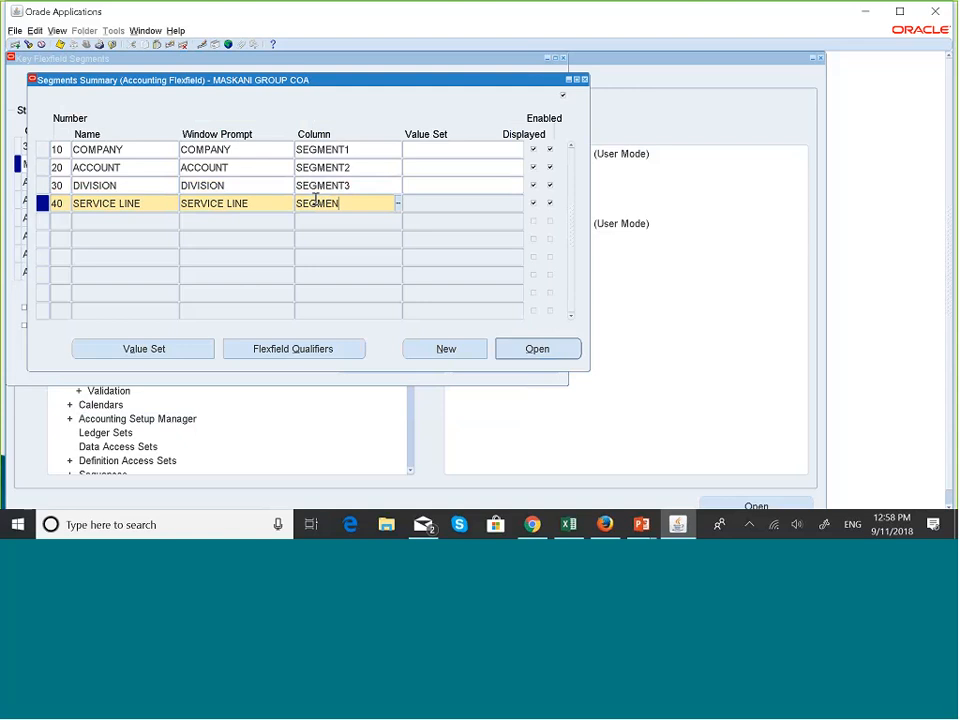
pyautogui.write('T4')
# Step: Add segment number 50 with PROGRAM as its name and window prompt, using column SEGMENT5
pyautogui.click(57, 222)
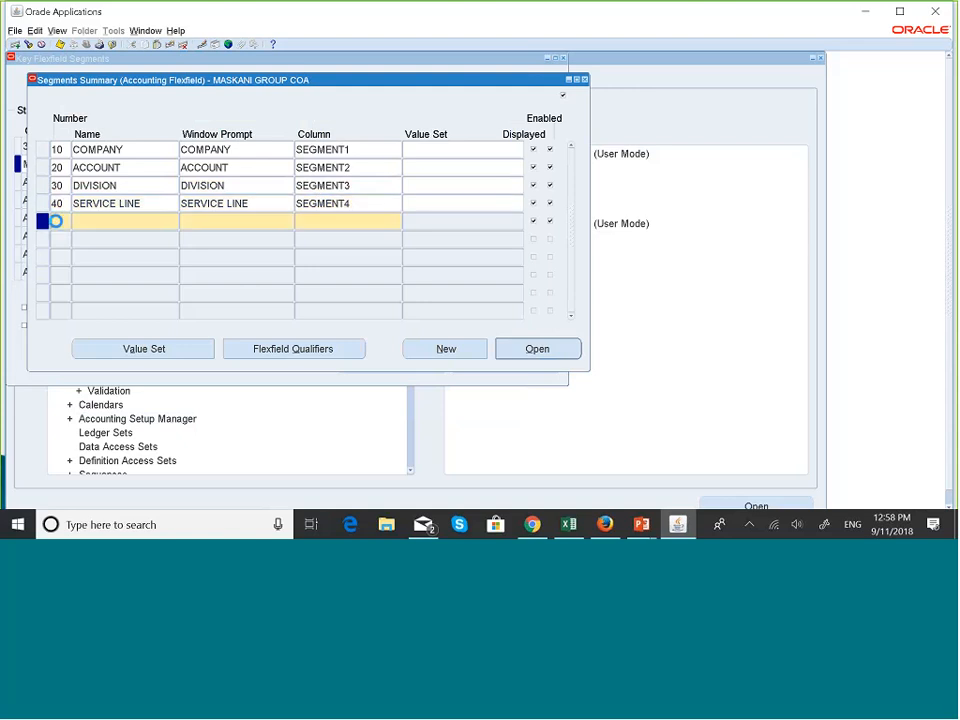
pyautogui.write('50')
pyautogui.click(100, 223)
pyautogui.write('PROGRAM')
pyautogui.press('Tab')
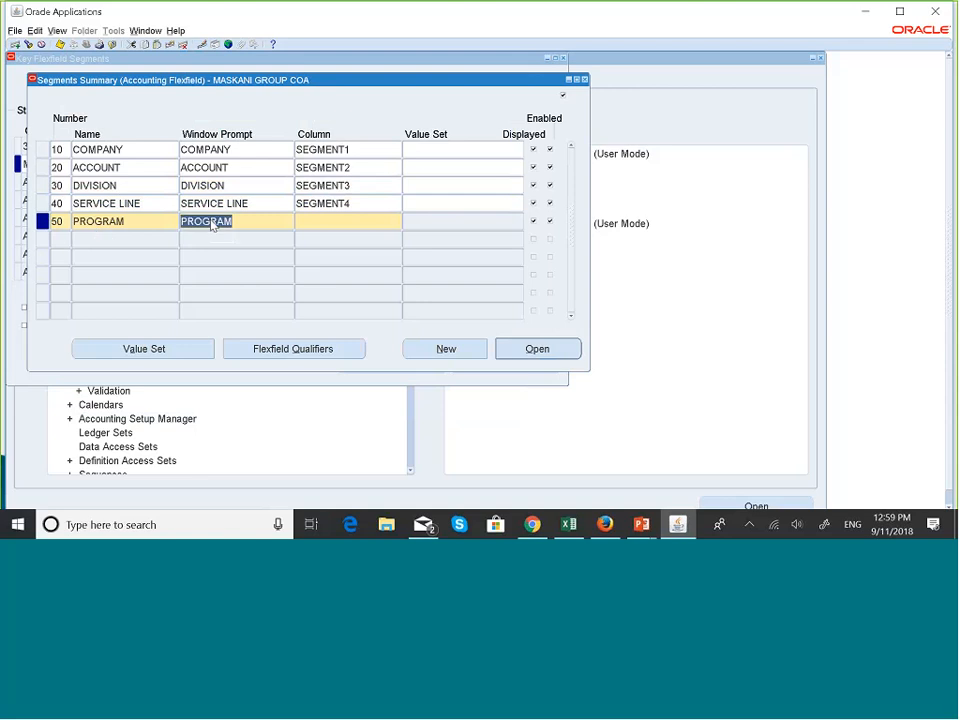
pyautogui.click(323, 219)
pyautogui.write('SE')
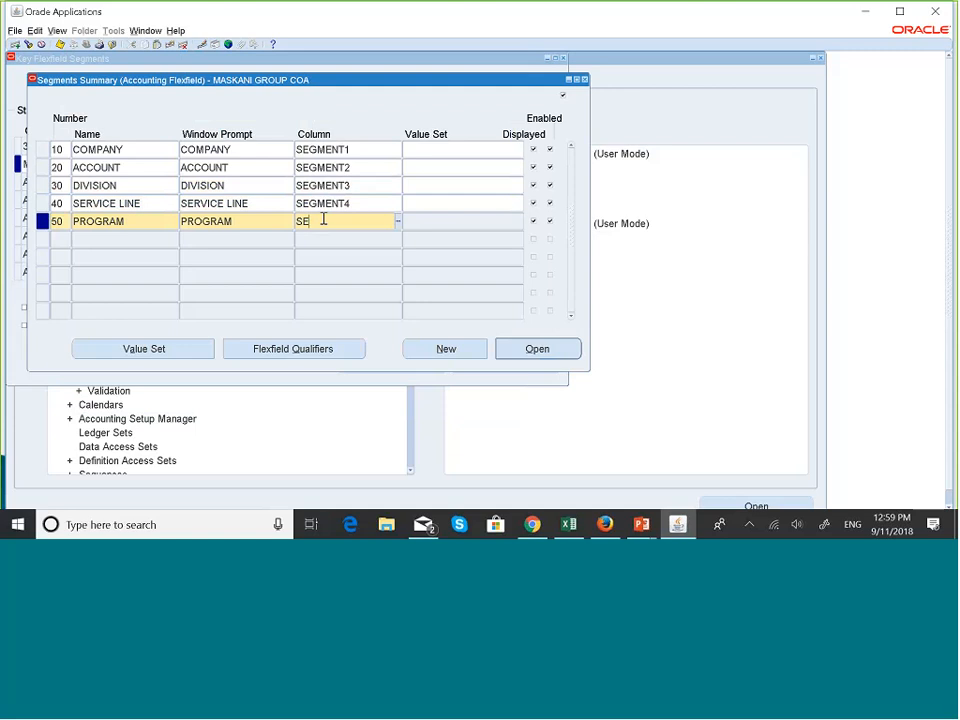
pyautogui.write('GMENTS5')
# Step: Add segment number 60 with FUTURE 1 as its name and window prompt, using column SEGMENT6
pyautogui.click(61, 247)
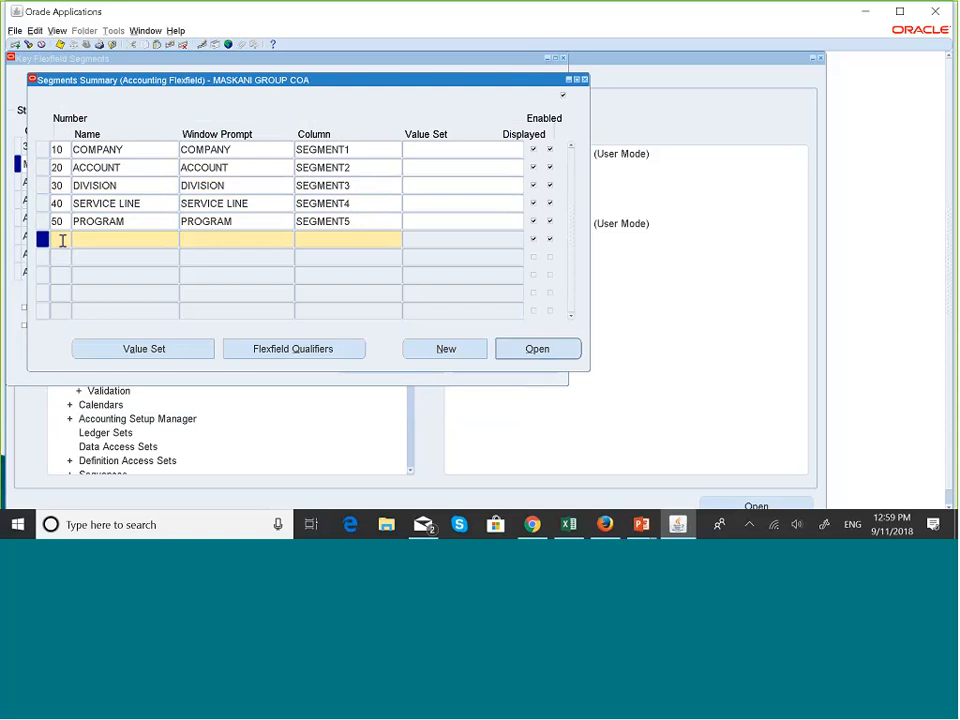
pyautogui.write('60')
pyautogui.write('FUTUR')
pyautogui.write('E 1')
pyautogui.click(315, 245)
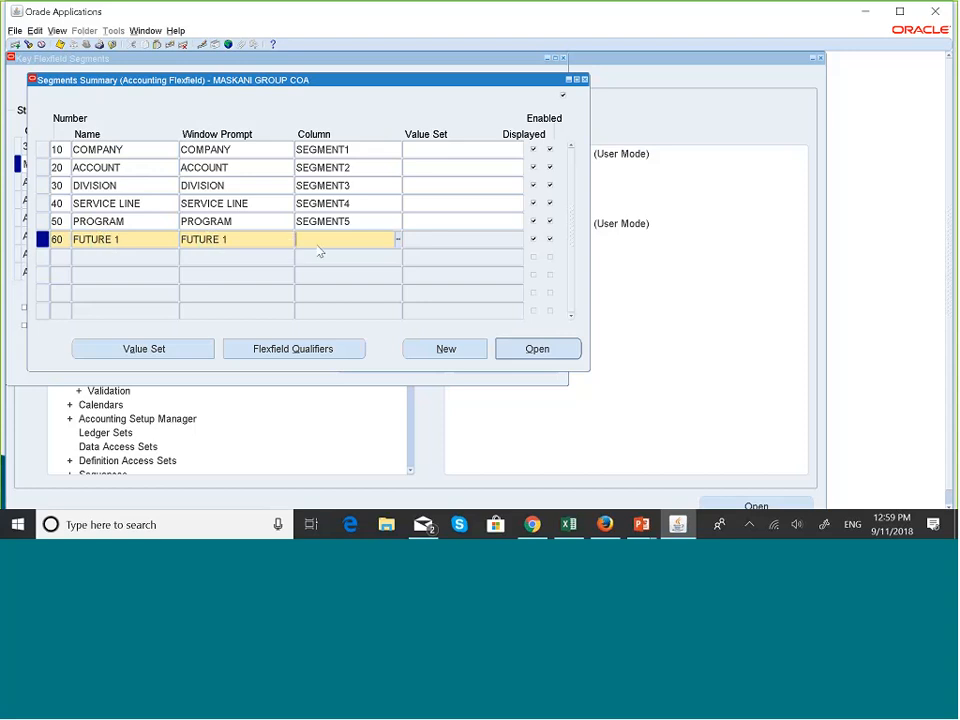
pyautogui.write('SEGMENT6')
# Step: Add segment number 70 named FUTURE 2 with the same window prompt and column SEGMENT7, and save the segments
pyautogui.click(81, 260)
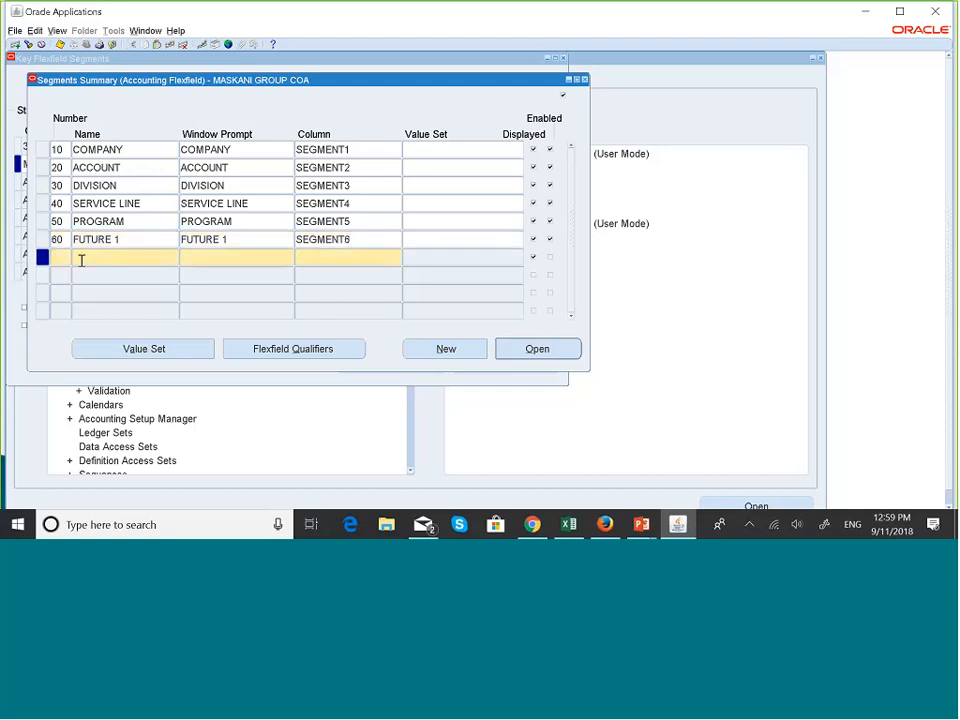
pyautogui.write('70')
pyautogui.press('Tab')
pyautogui.write('FUTURE 2')
pyautogui.click(323, 258)
pyautogui.write('SE')
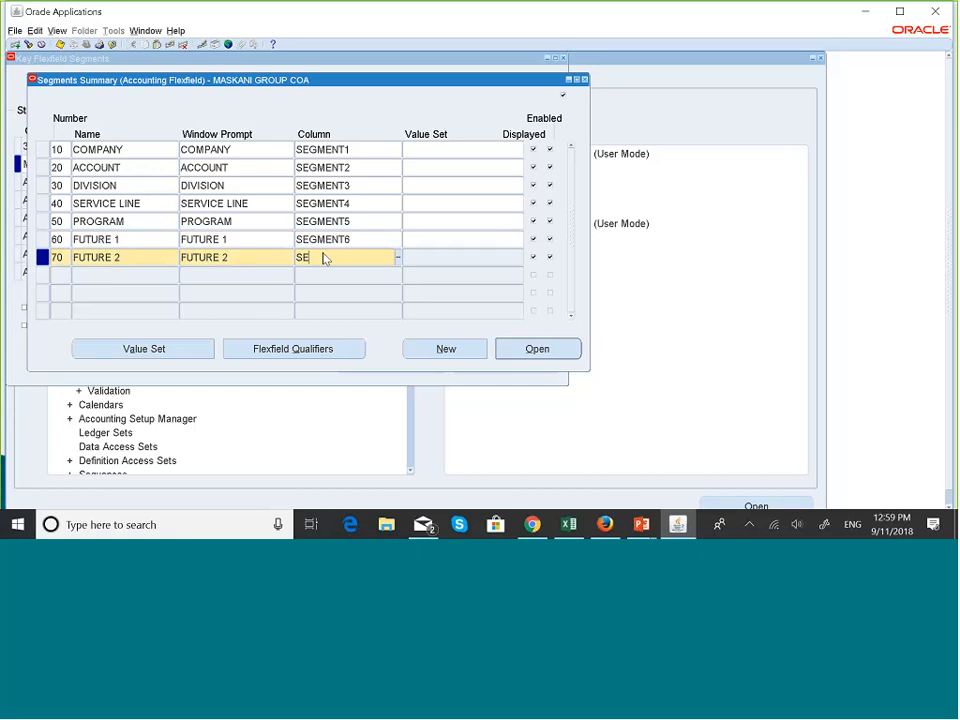
pyautogui.write('GMENT 7')
pyautogui.press('Left')
pyautogui.press('BackSpace')
pyautogui.click(60, 46)
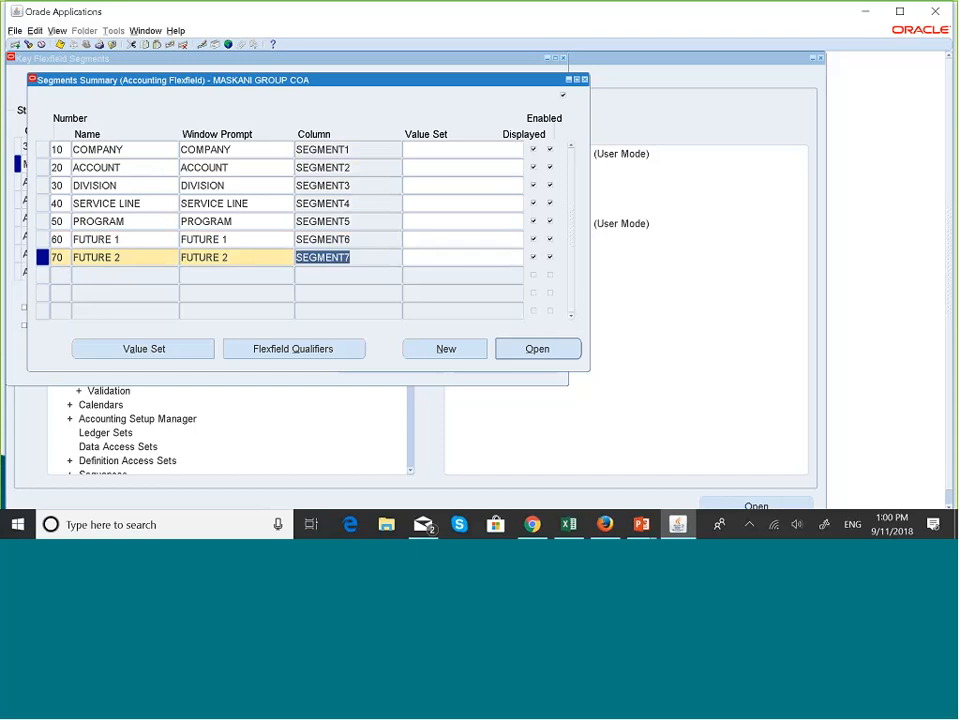
# Step: Find the value sets matching MASKANI GROUP % and attach MASKANI GROUP COMPANY to the COMPANY segment
pyautogui.click(443, 153)
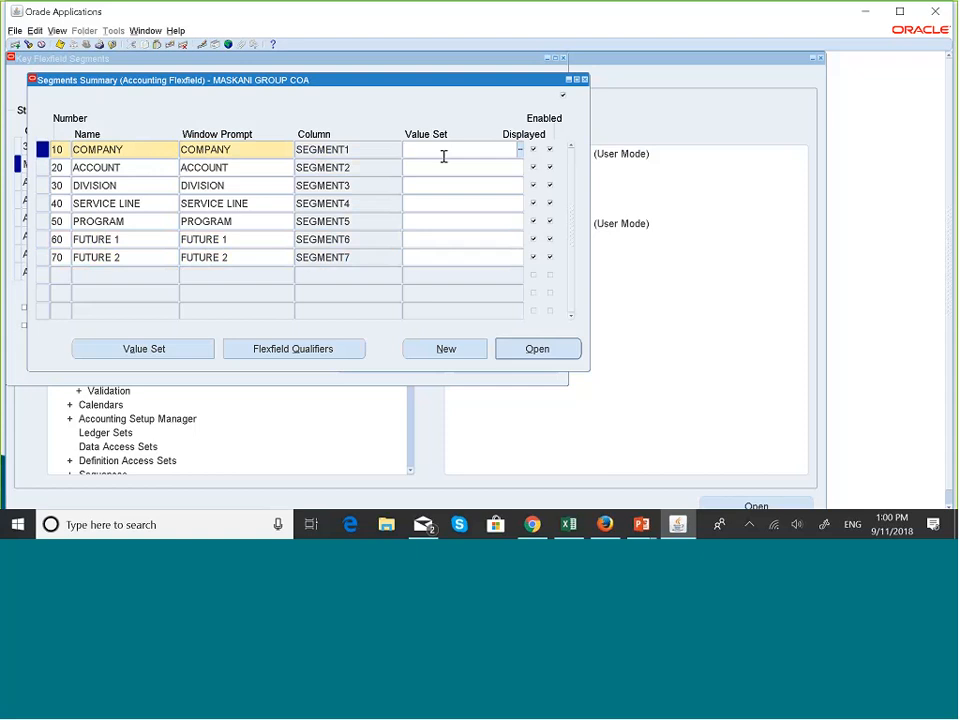
pyautogui.click(520, 150)
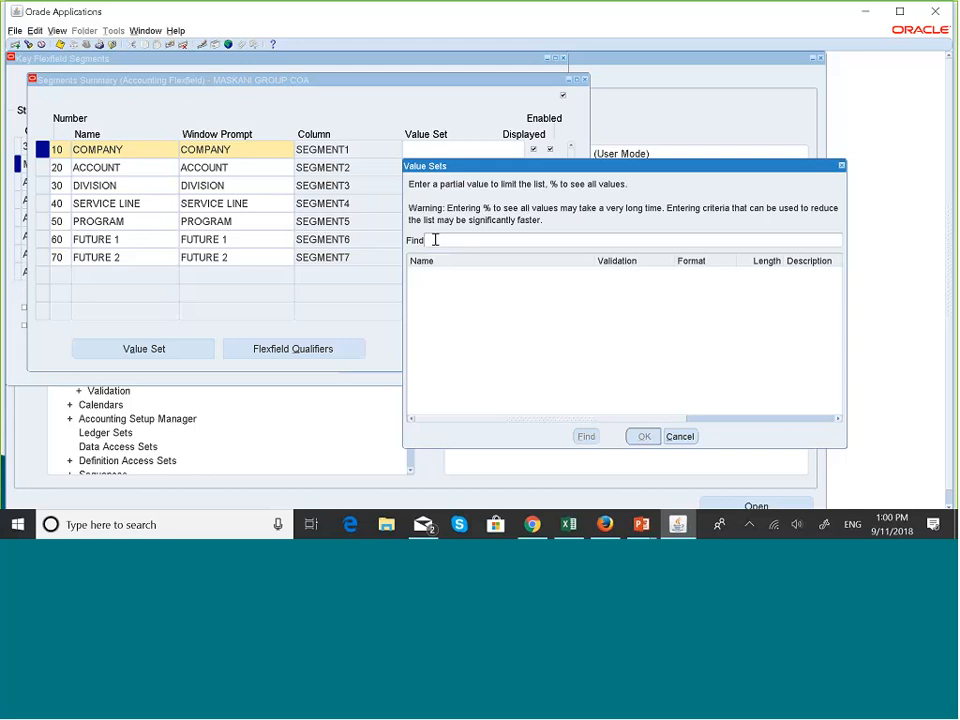
pyautogui.write('MASKANI GROUP %')
pyautogui.press('Return')
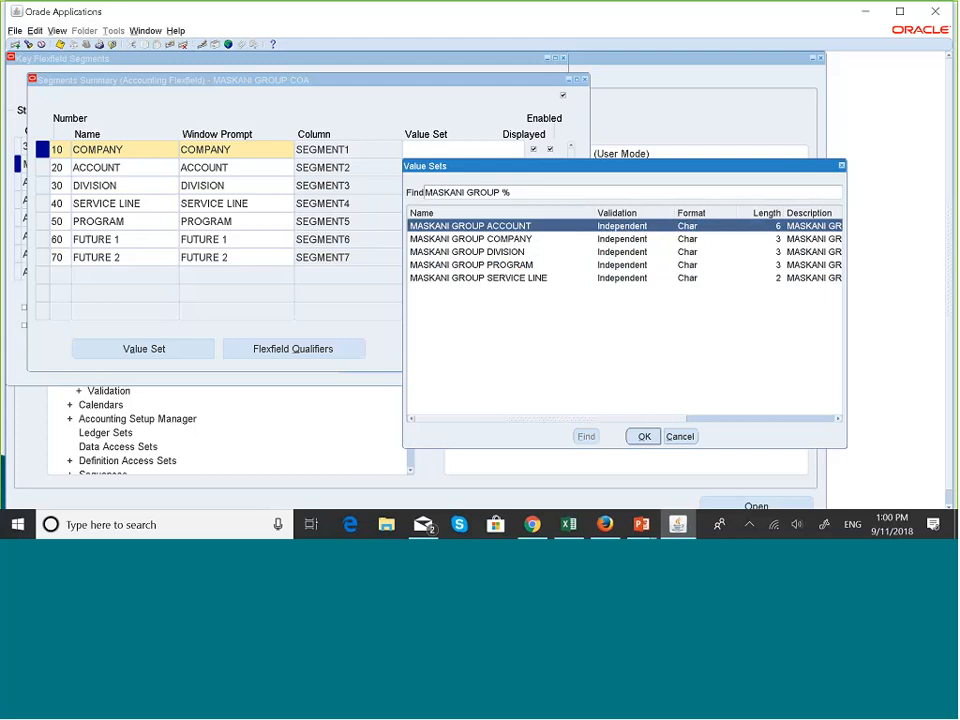
pyautogui.click(506, 240)
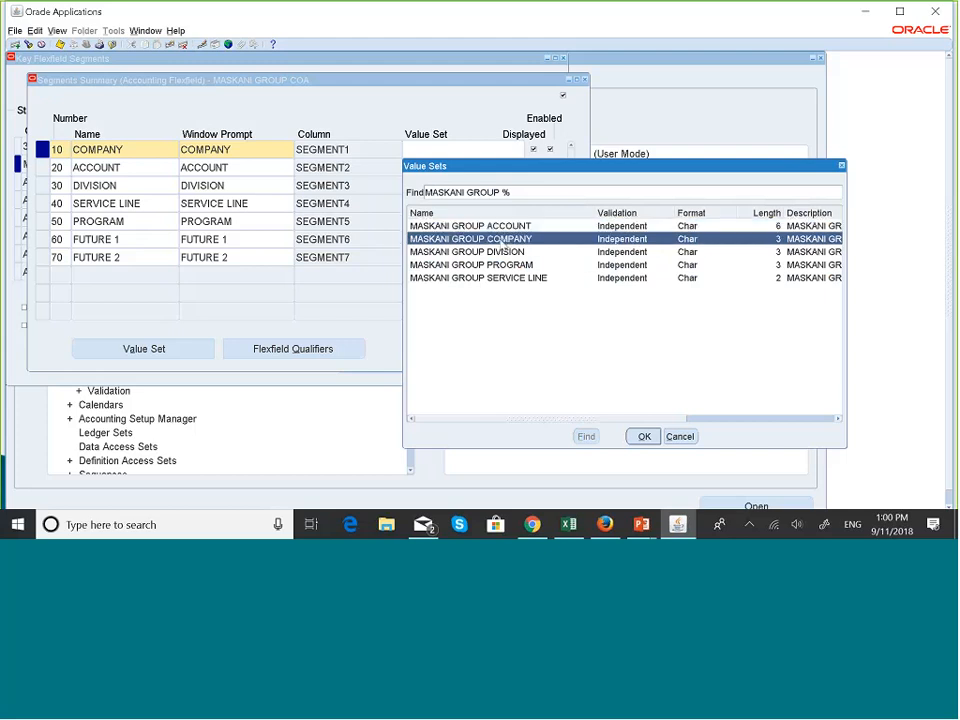
pyautogui.click(644, 437)
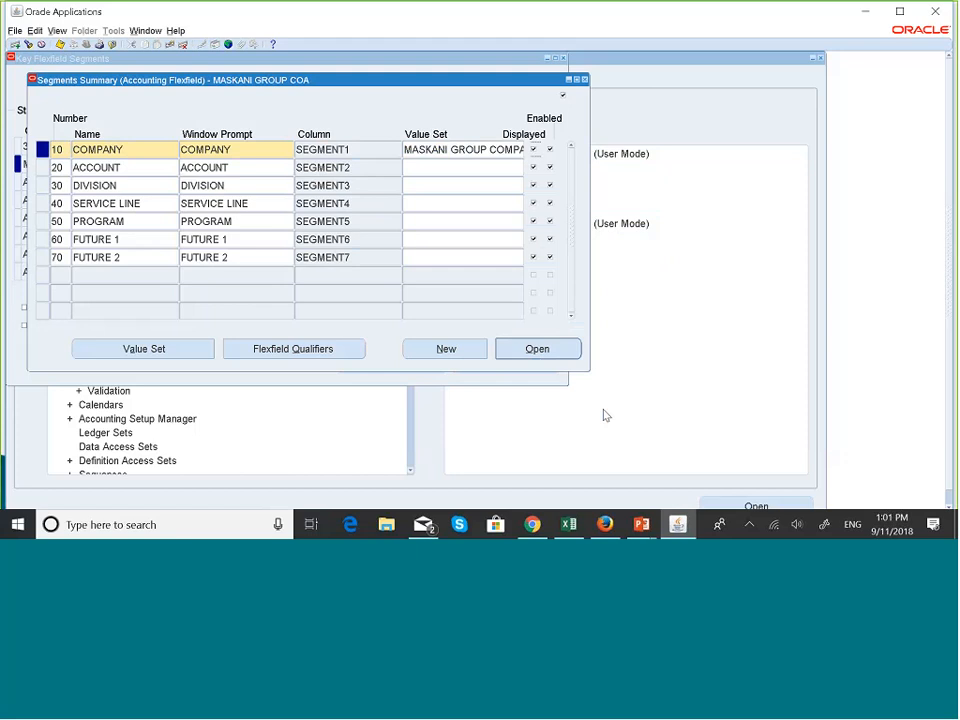
# Step: Attach the MASKANI GROUP ACCOUNT value set to the ACCOUNT segment
pyautogui.click(427, 169)
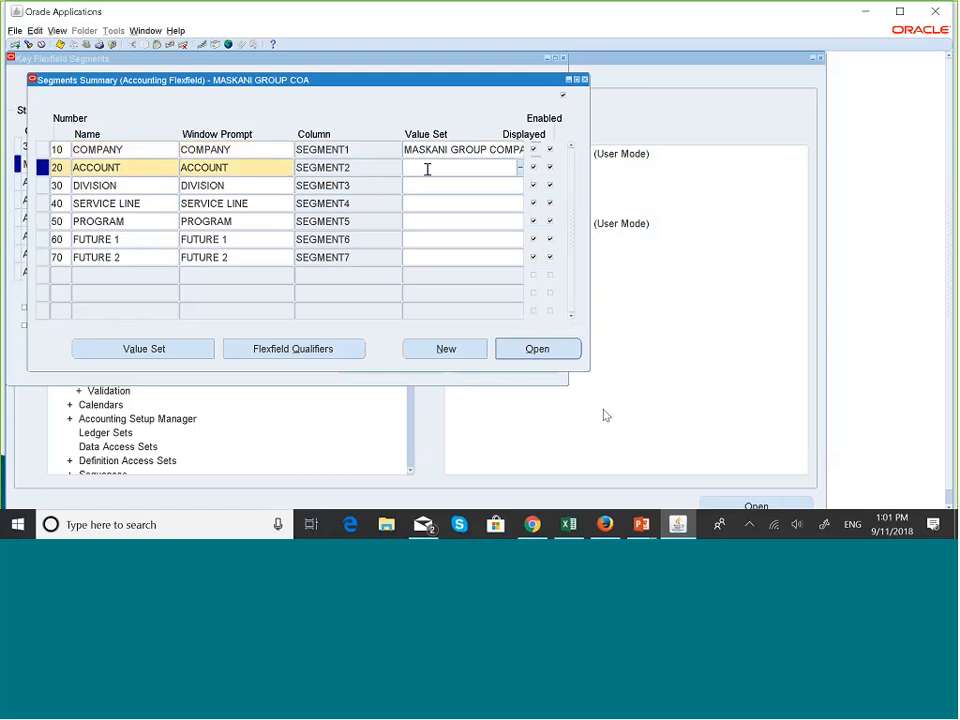
pyautogui.write('MASKANI G')
pyautogui.press('Tab')
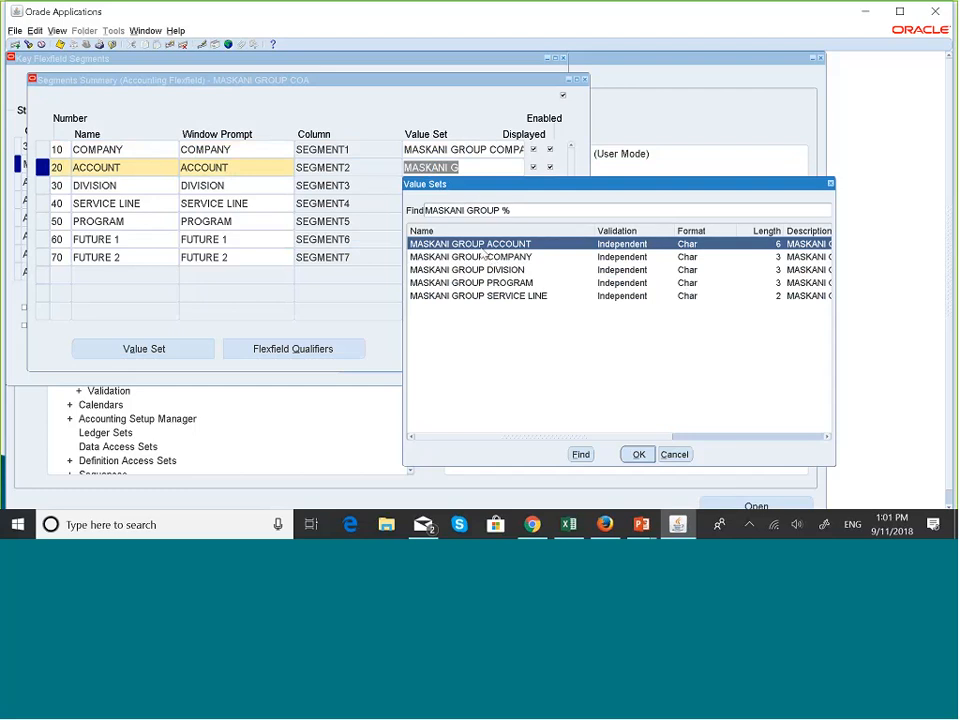
pyautogui.click(638, 454)
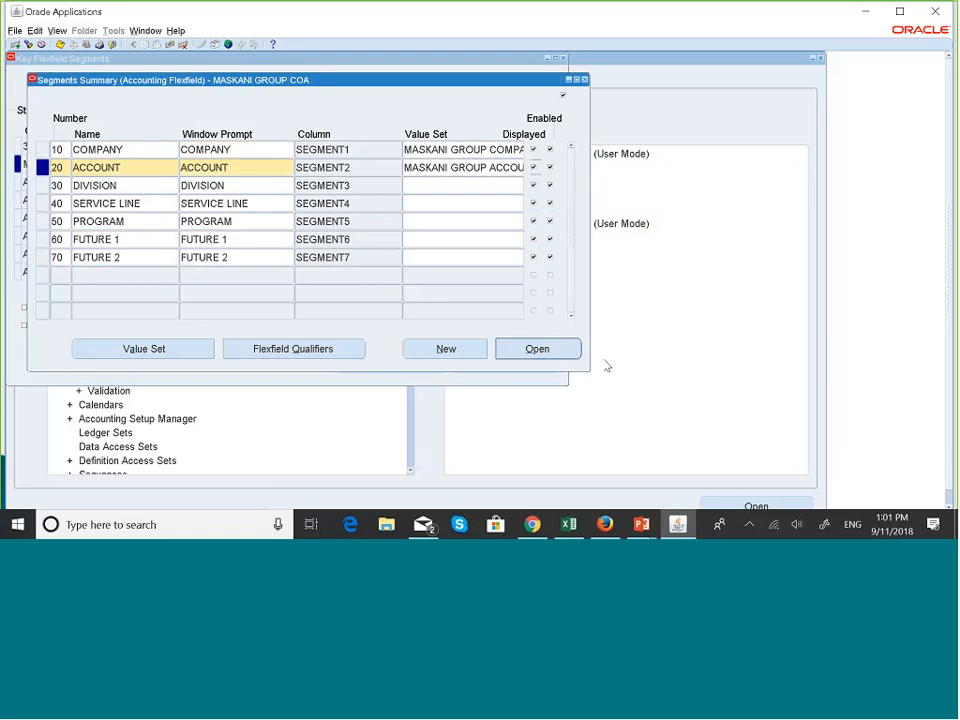
# Step: Attach the MASKANI GROUP DIVISION value set to the DIVISION segment
pyautogui.click(442, 186)
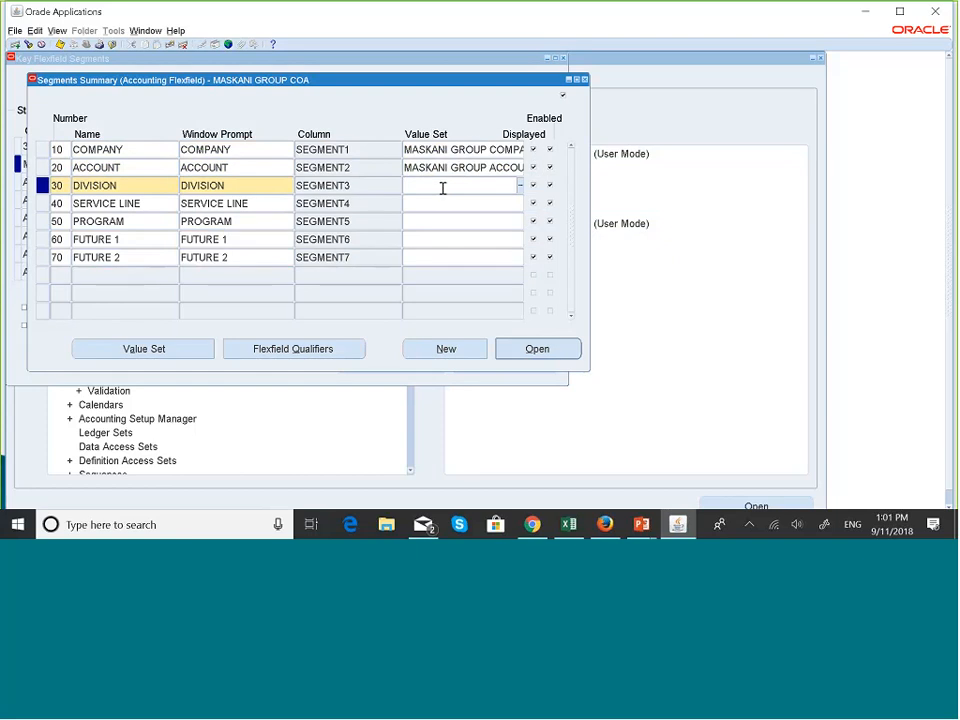
pyautogui.write('MASKANI GR')
pyautogui.press('Tab')
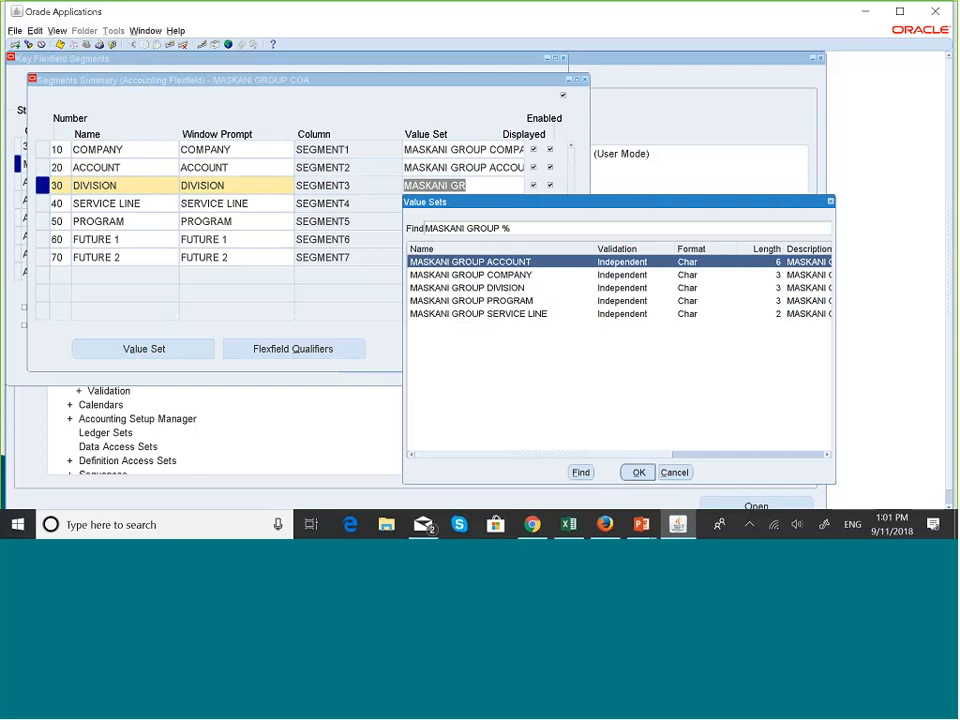
pyautogui.click(519, 289)
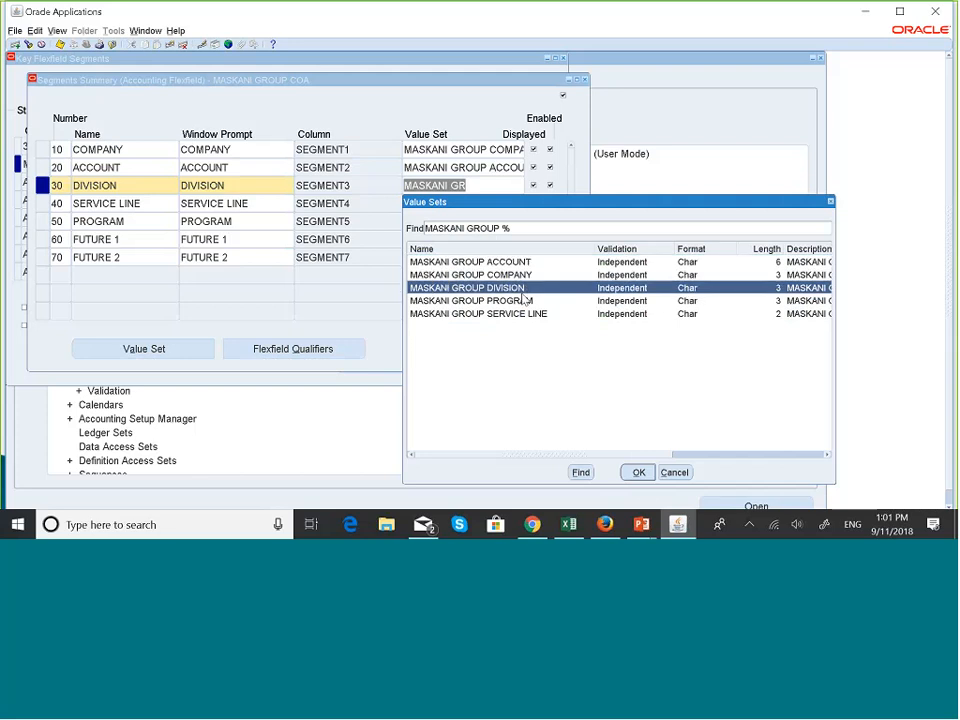
pyautogui.click(636, 473)
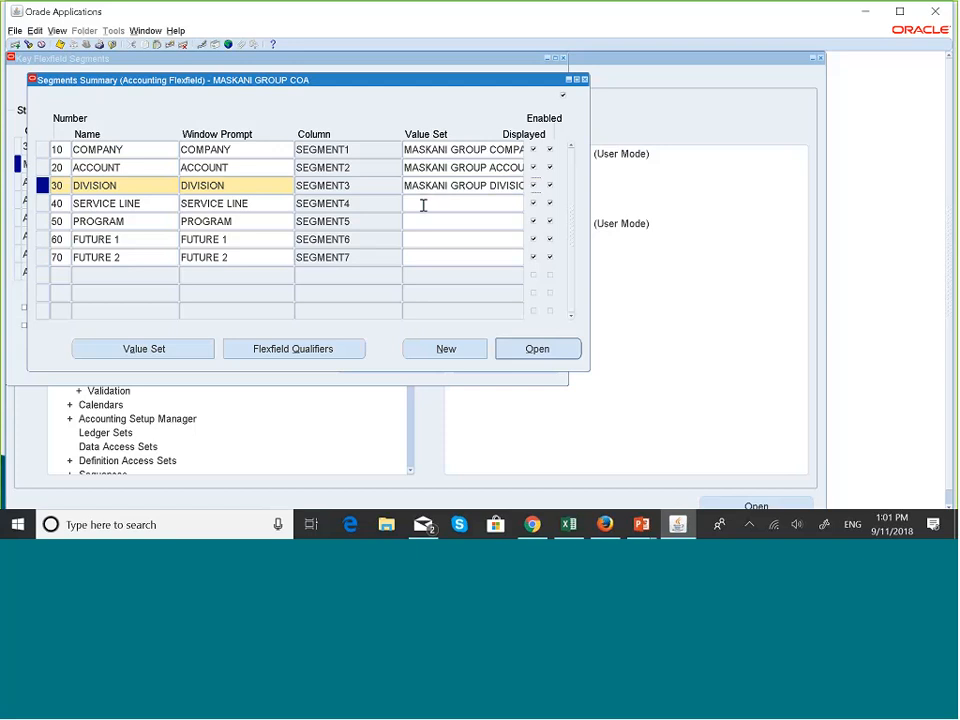
# Step: Attach the MASKANI GROUP SERVICE LINE value set to the SERVICE LINE segment
pyautogui.click(423, 205)
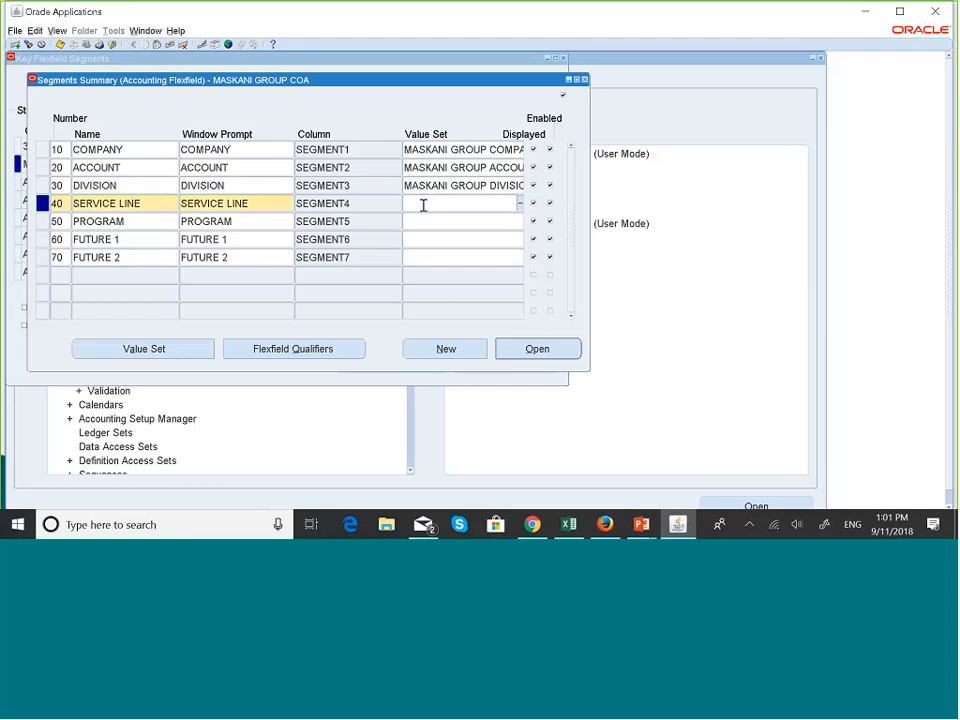
pyautogui.write('MASKANI G')
pyautogui.press('Tab')
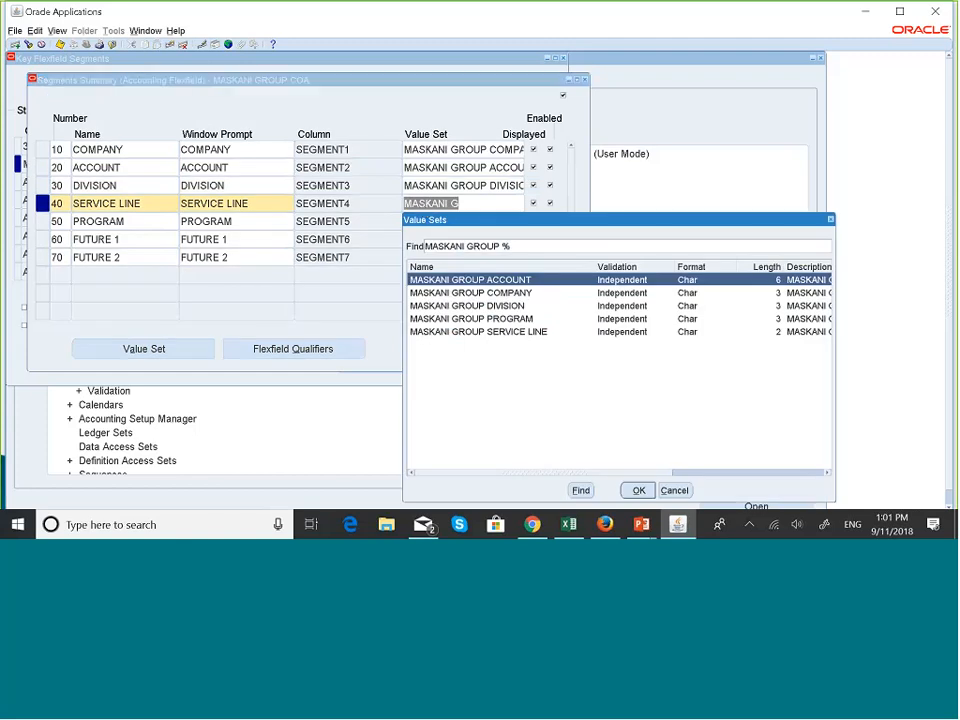
pyautogui.click(478, 332)
pyautogui.doubleClick(514, 332)
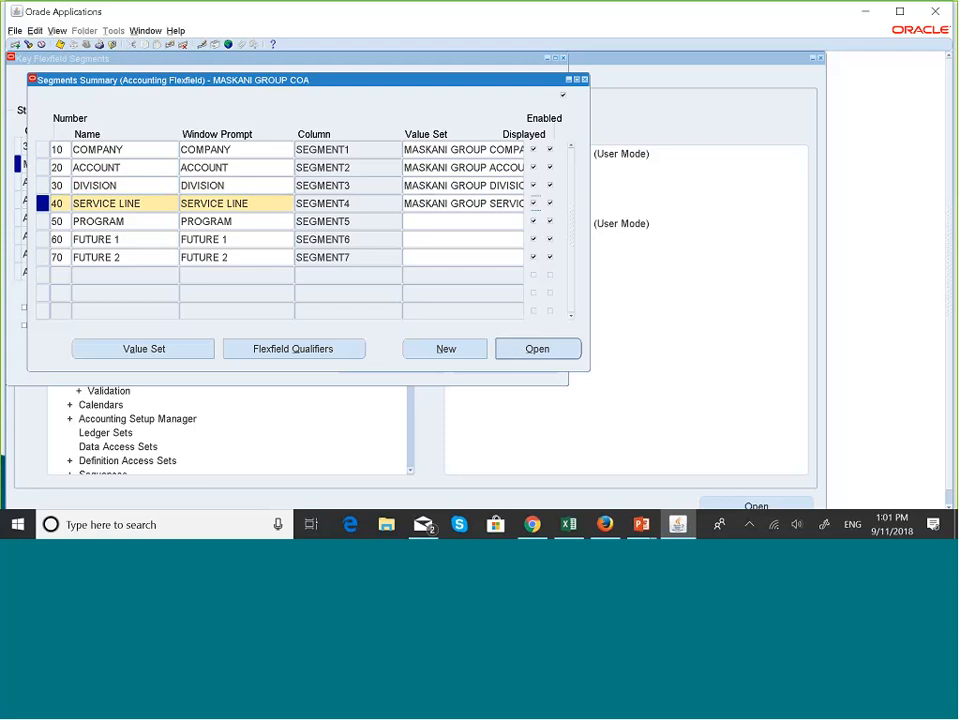
# Step: Attach the MASKANI GROUP PROGRAM value set to the PROGRAM segment
pyautogui.click(430, 222)
pyautogui.write('M')
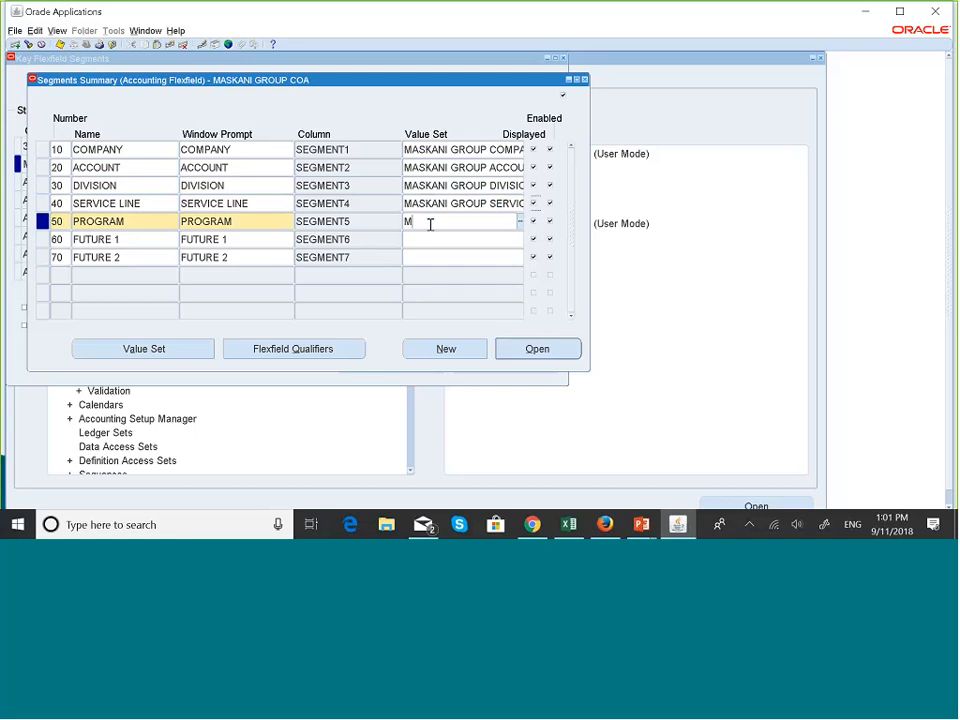
pyautogui.write('ASKANI')
pyautogui.press('Tab')
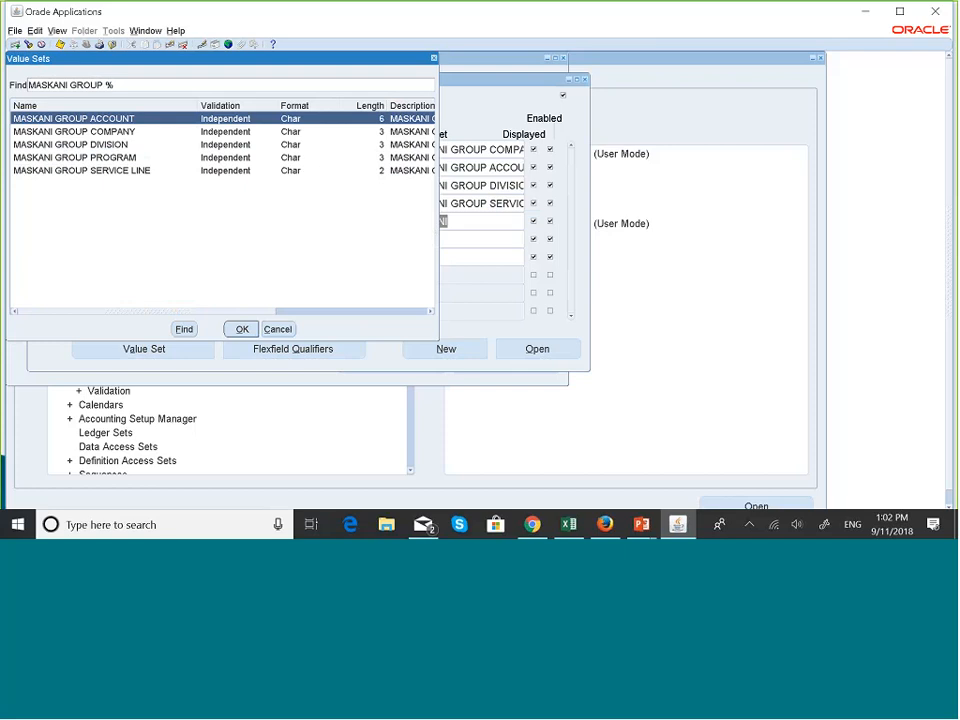
pyautogui.click(110, 158)
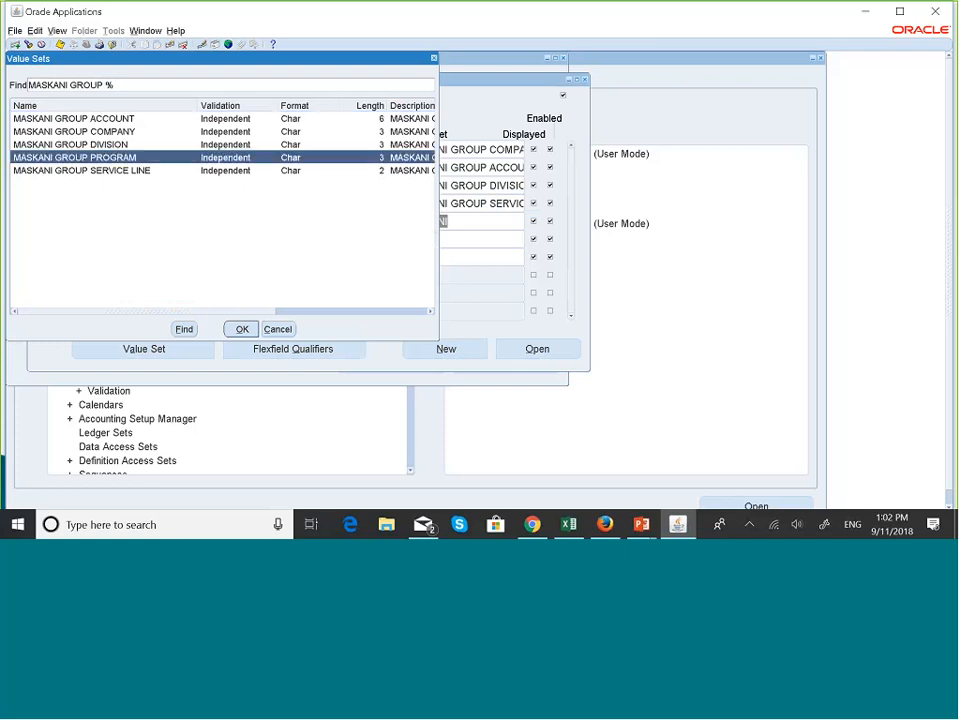
pyautogui.click(243, 330)
# Step: Attach the FUTURE 1 value set to the FUTURE 1 segment
pyautogui.click(436, 240)
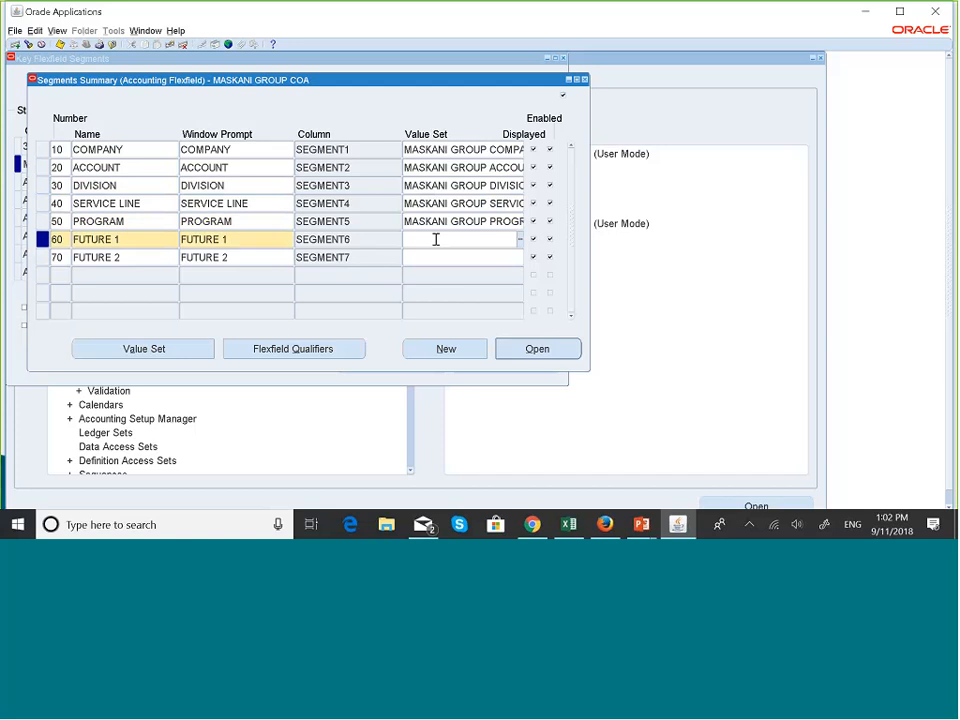
pyautogui.write('FUTURE')
pyautogui.press('Tab')
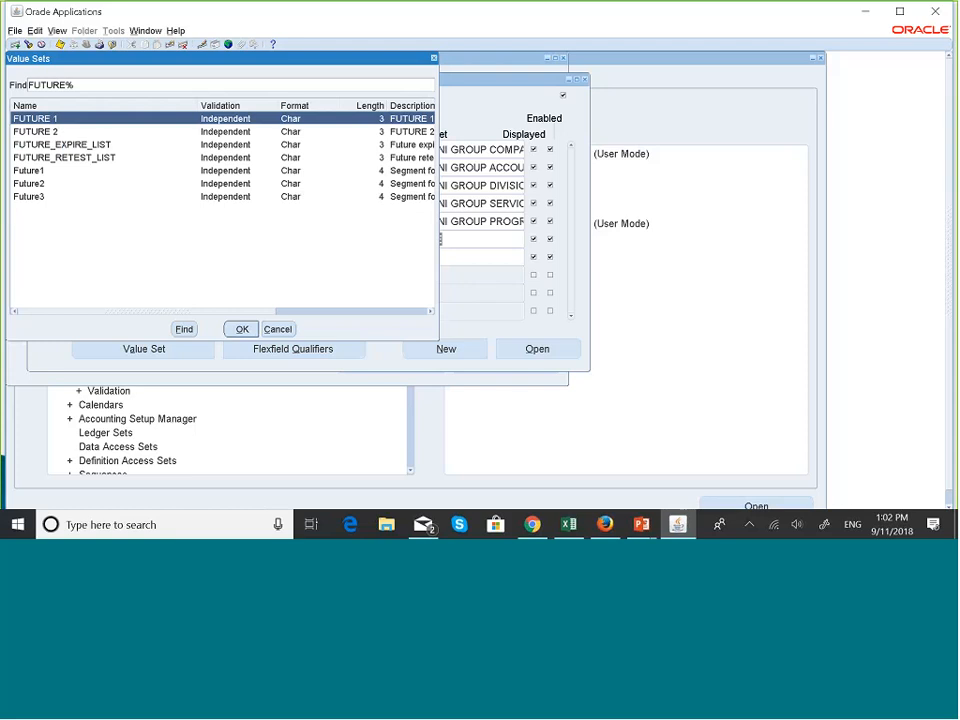
pyautogui.click(242, 328)
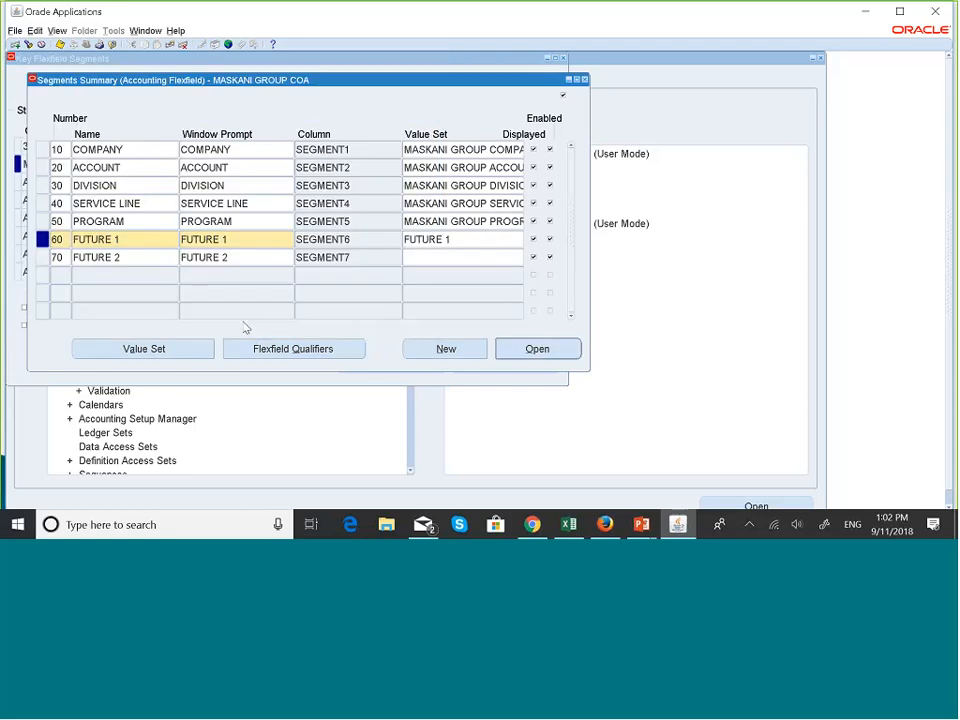
# Step: Attach the FUTURE 2 value set to the FUTURE 2 segment
pyautogui.click(425, 261)
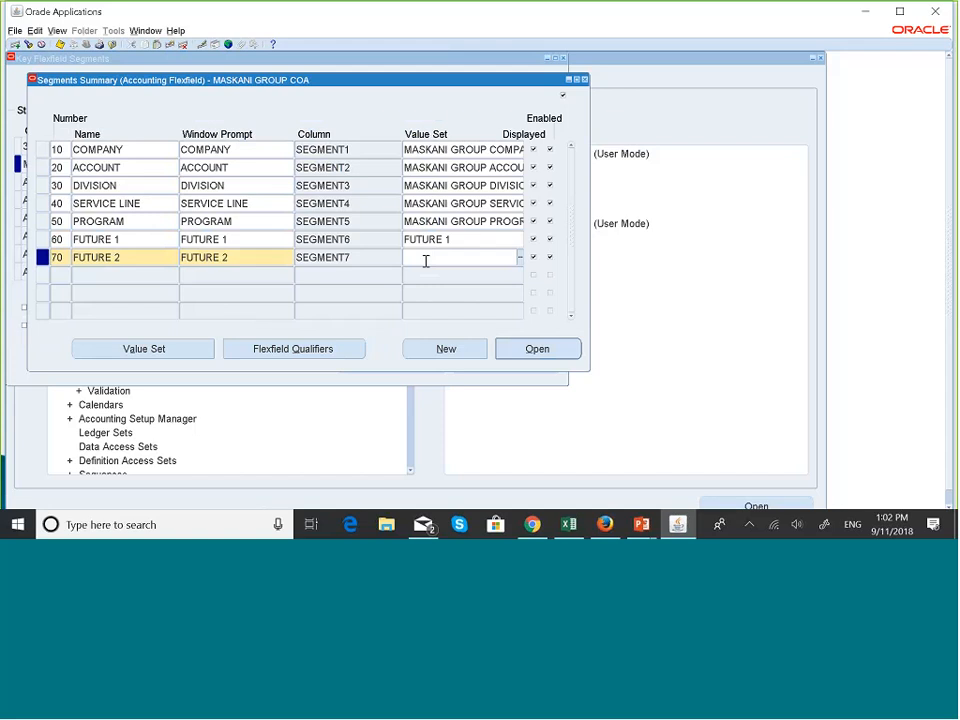
pyautogui.write('FUTURE')
pyautogui.press('Tab')
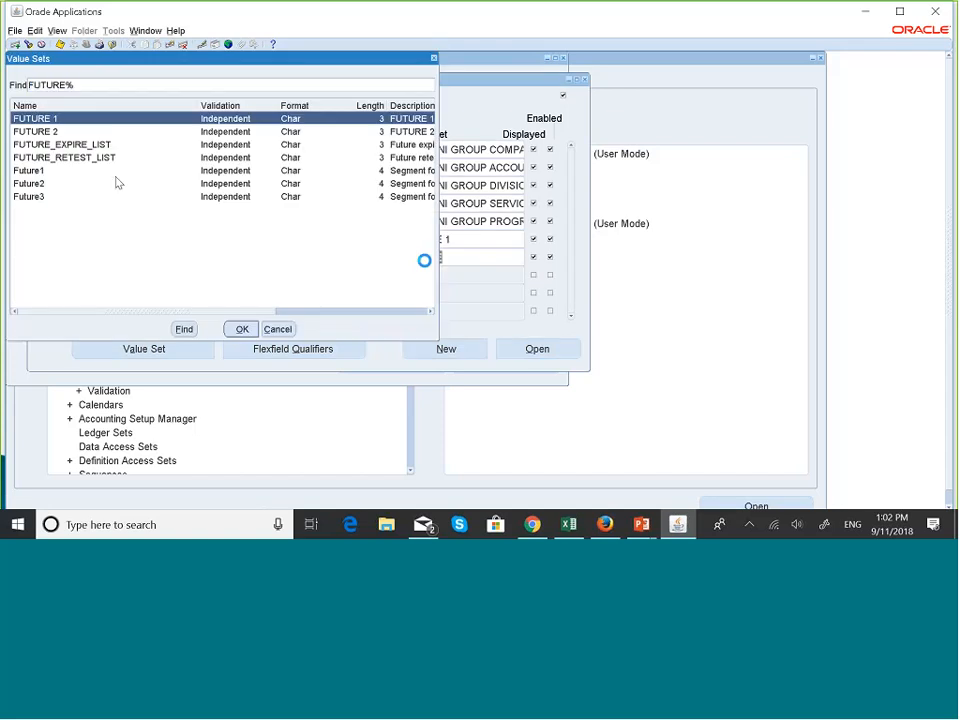
pyautogui.press('Down')
pyautogui.press('Return')
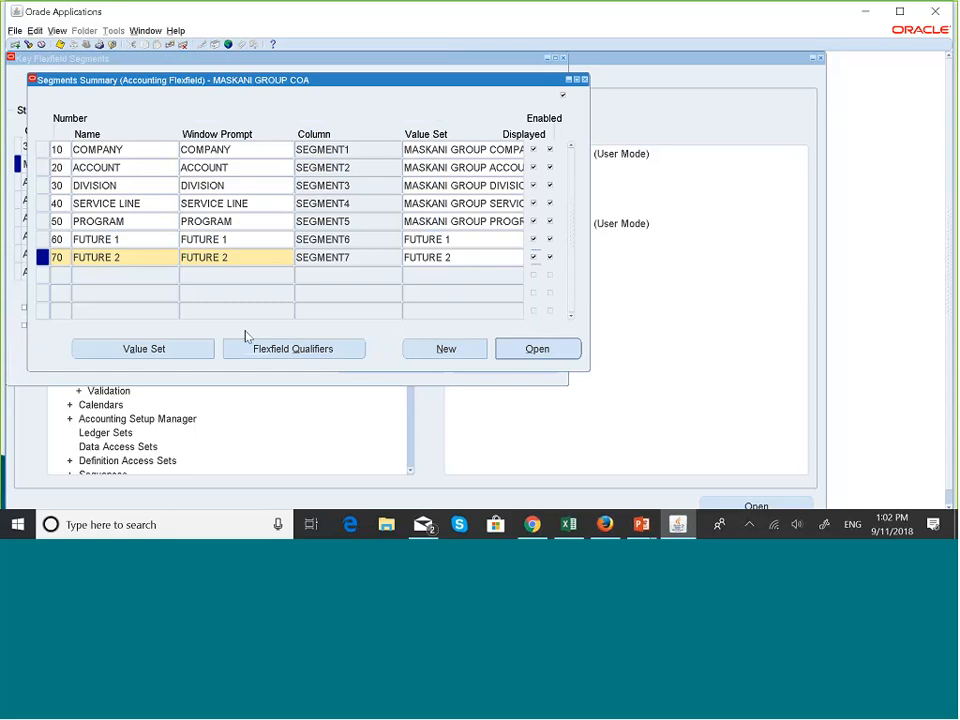
# Step: Switch to the PowerPoint slide show and advance to the Creating Chart of Accounts slide listing the setup stages
pyautogui.press('super+Tab')
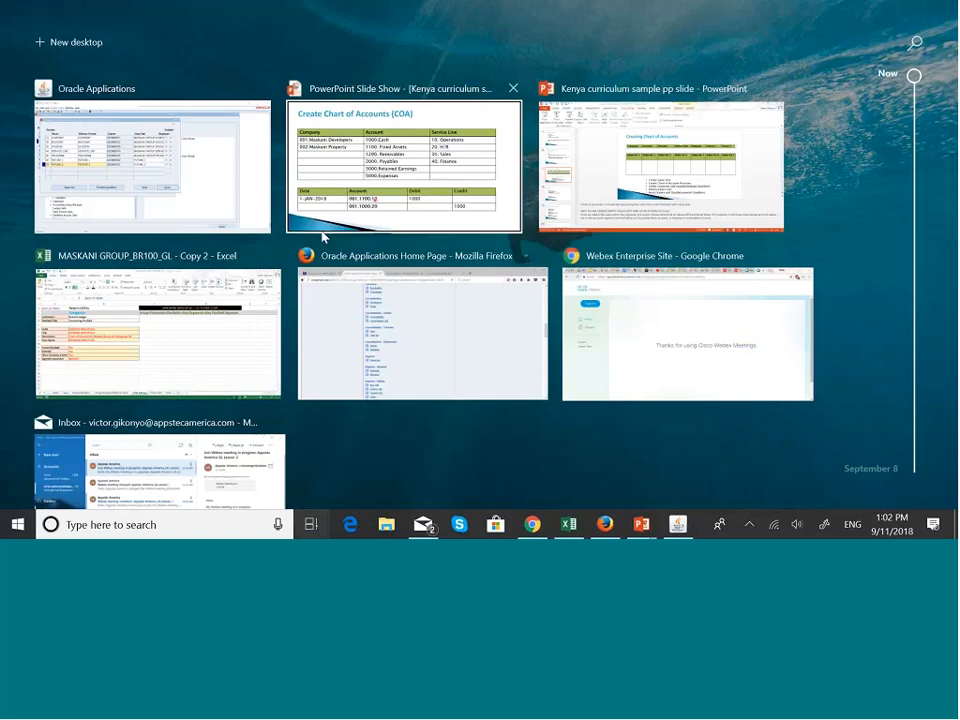
pyautogui.click(355, 200)
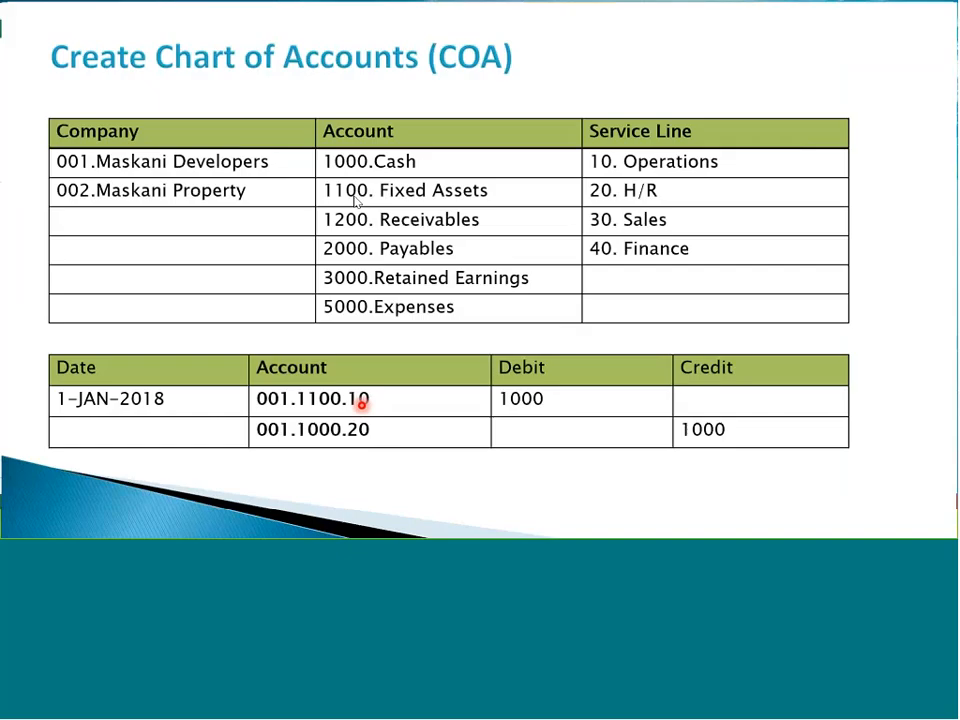
pyautogui.click(355, 200)
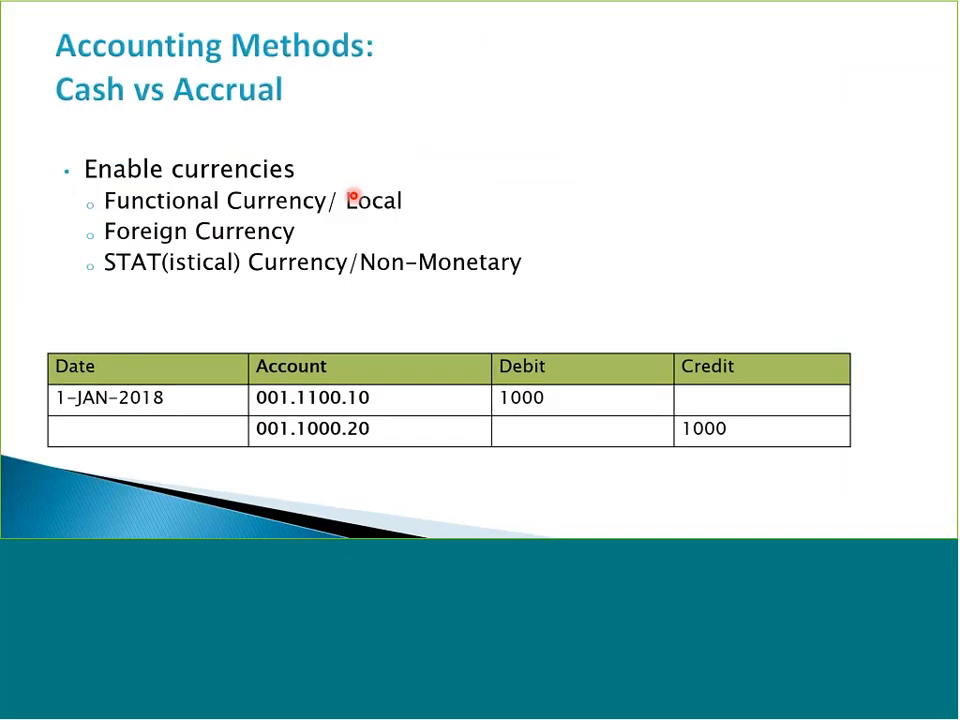
pyautogui.click(353, 196)
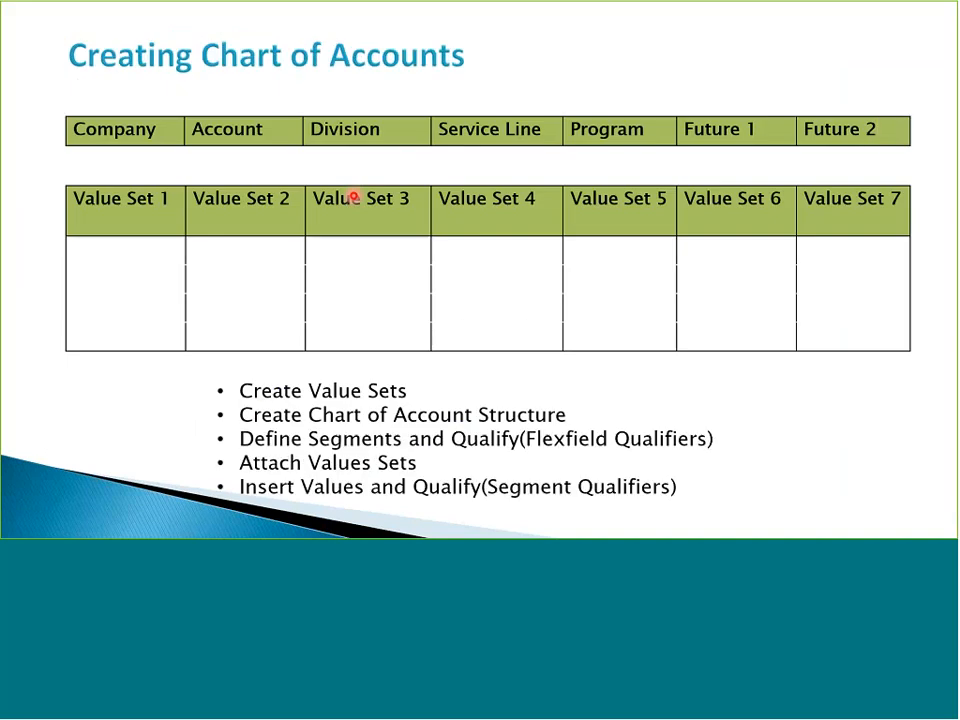
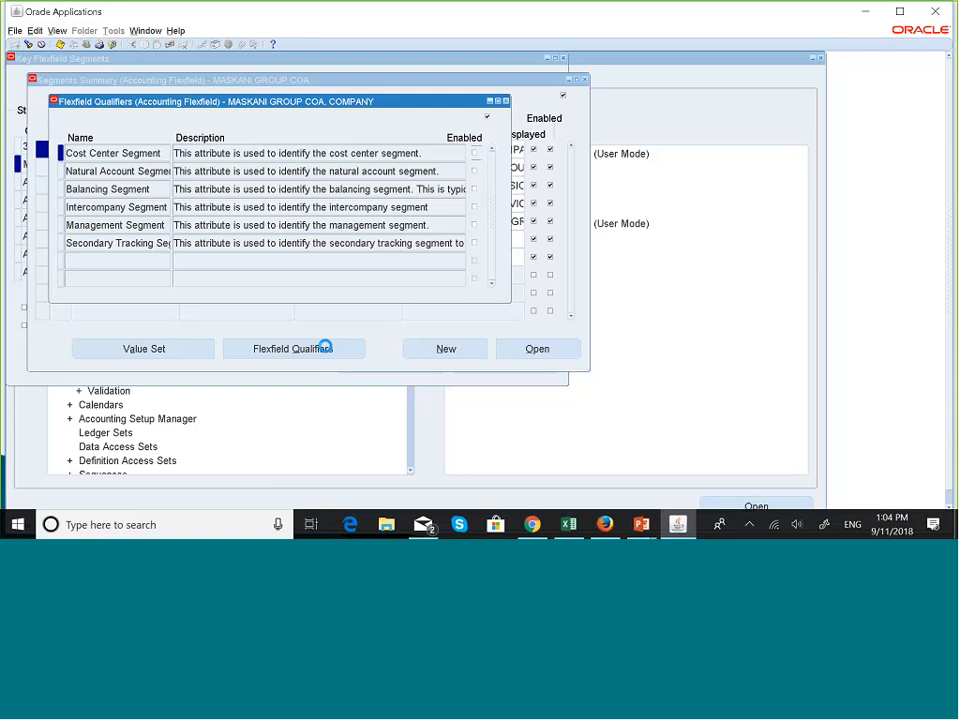
# Step: Close the COMPANY segment's flexfield qualifiers and discard the unsaved segment changes
pyautogui.press('super')
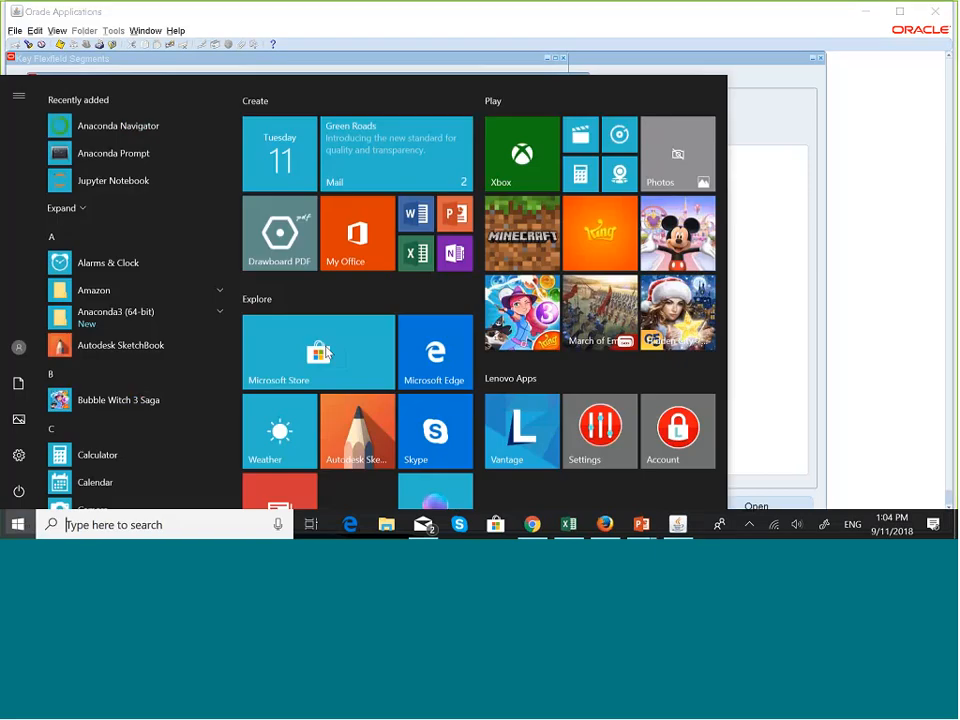
pyautogui.press('super')
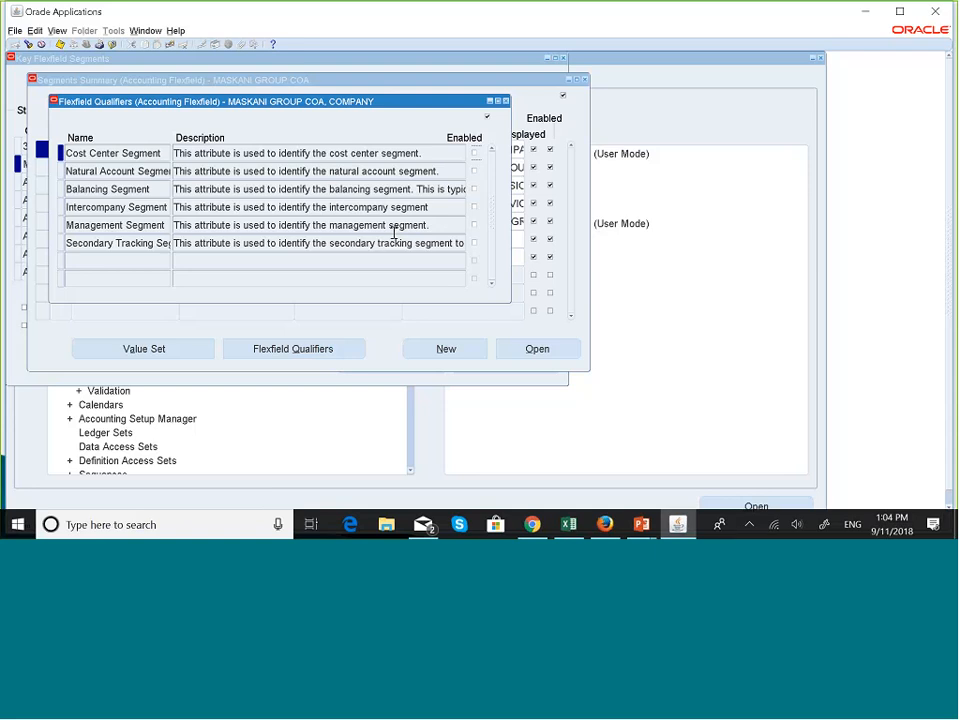
pyautogui.click(506, 101)
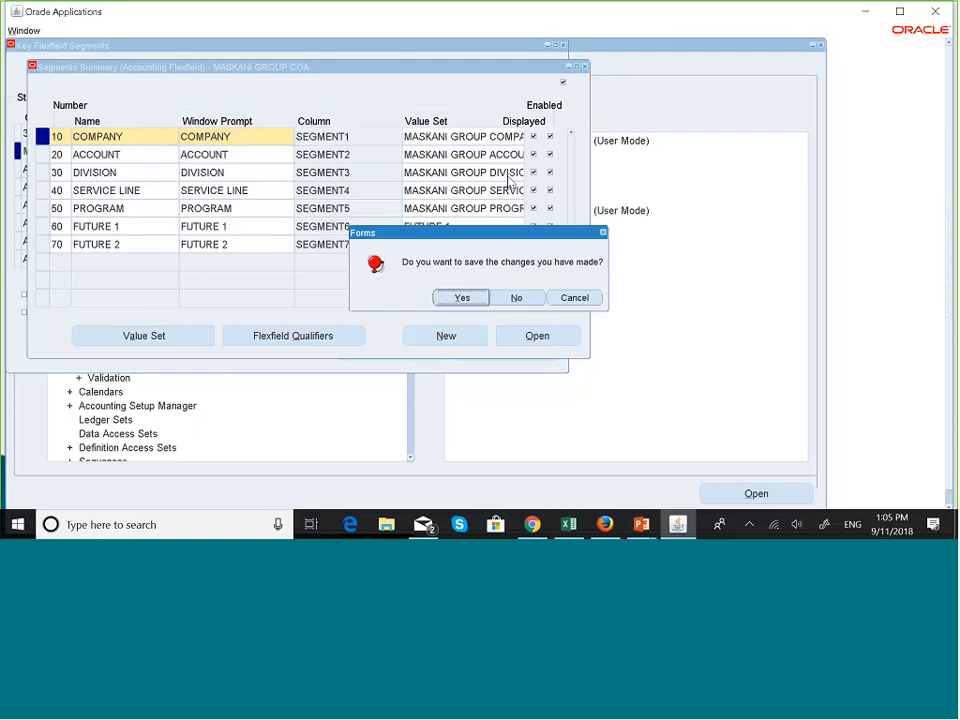
pyautogui.click(528, 297)
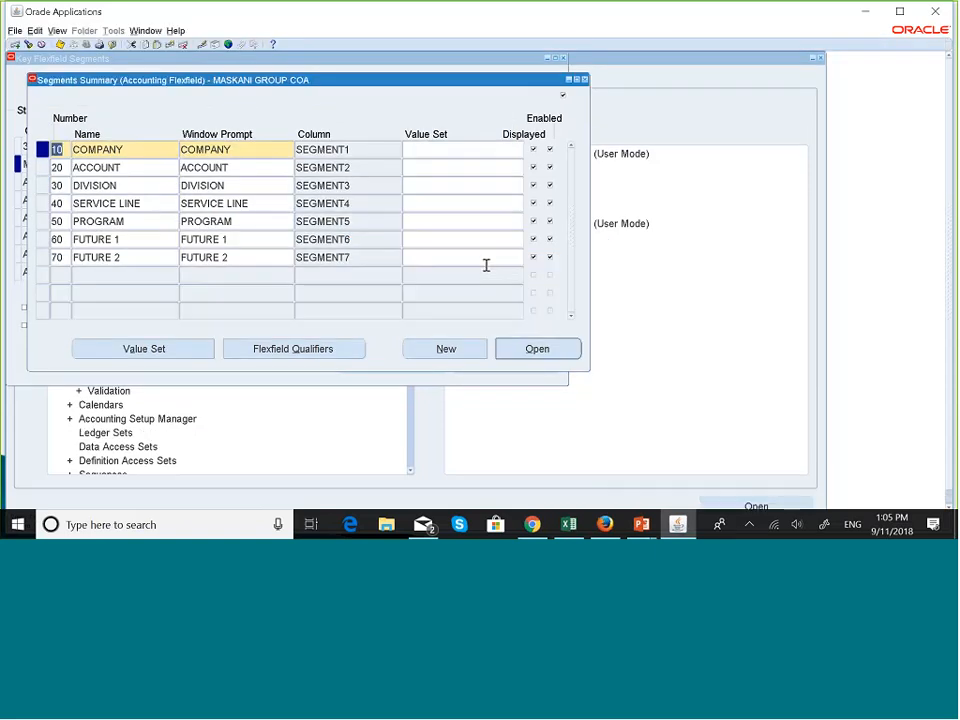
# Step: Attach the MASKANI GROUP COMPANY value set to the COMPANY segment
pyautogui.click(499, 152)
pyautogui.write('MASKAN')
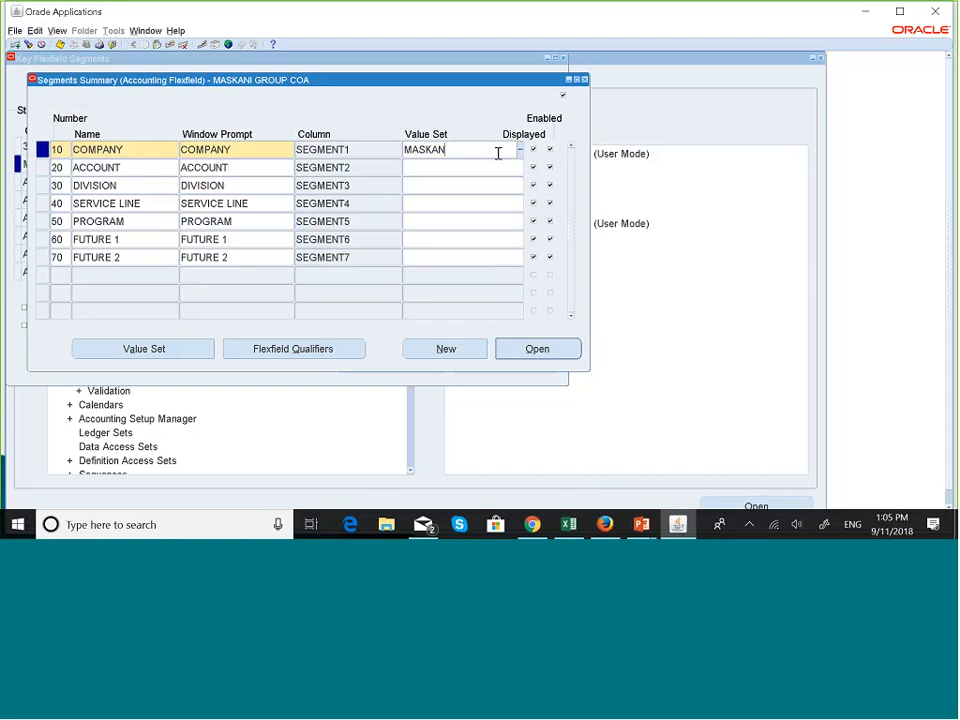
pyautogui.write('I')
pyautogui.press('Tab')
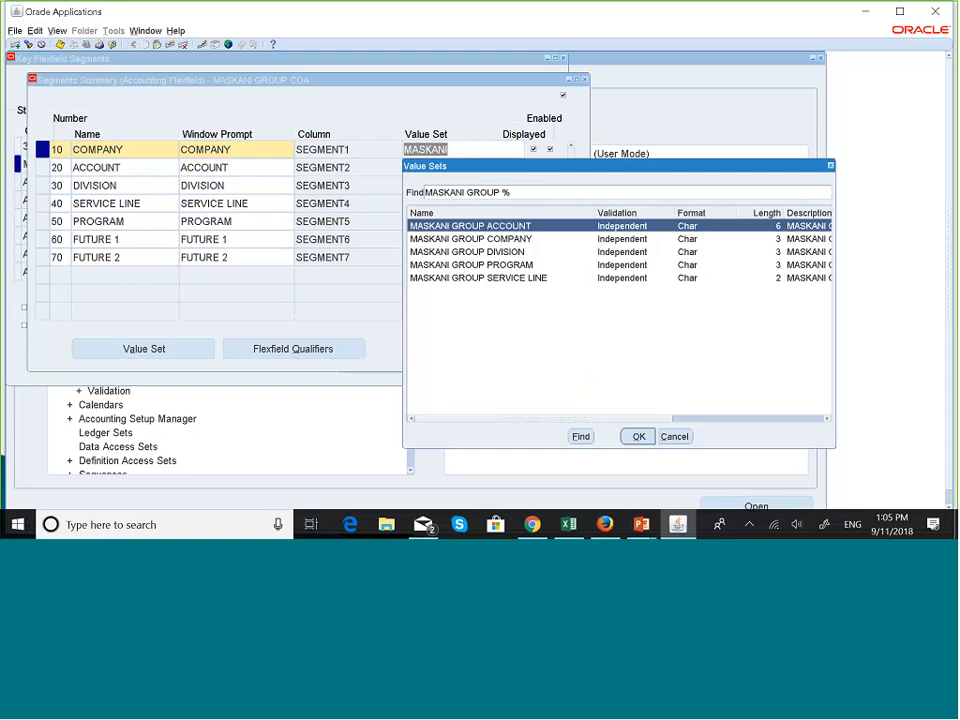
pyautogui.doubleClick(497, 240)
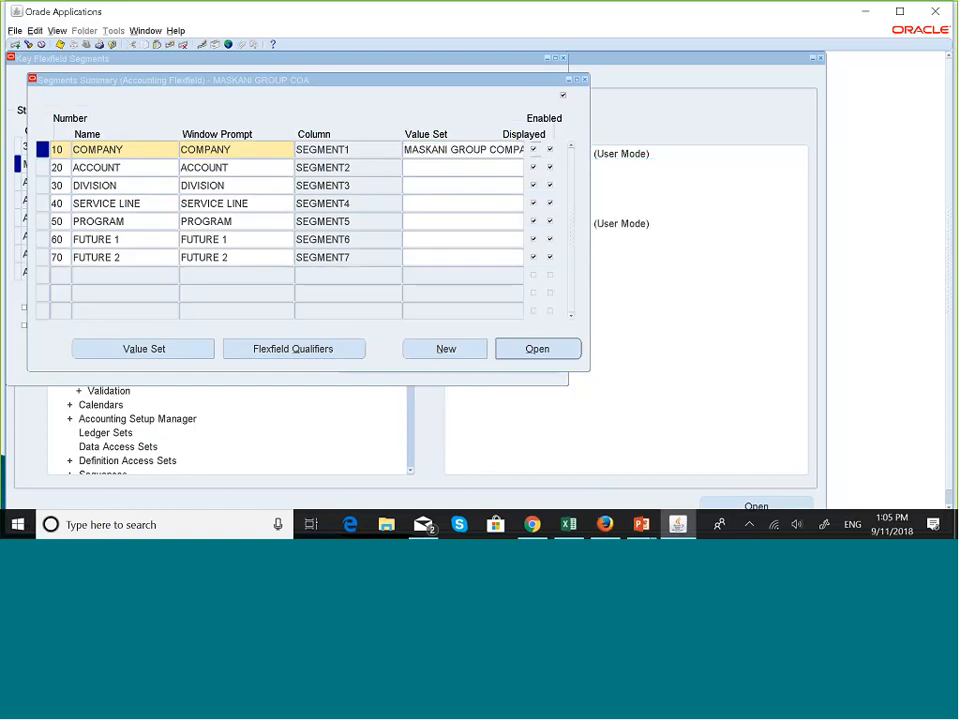
# Step: Attach the MASKANI GROUP ACCOUNT value set to the ACCOUNT segment
pyautogui.click(441, 165)
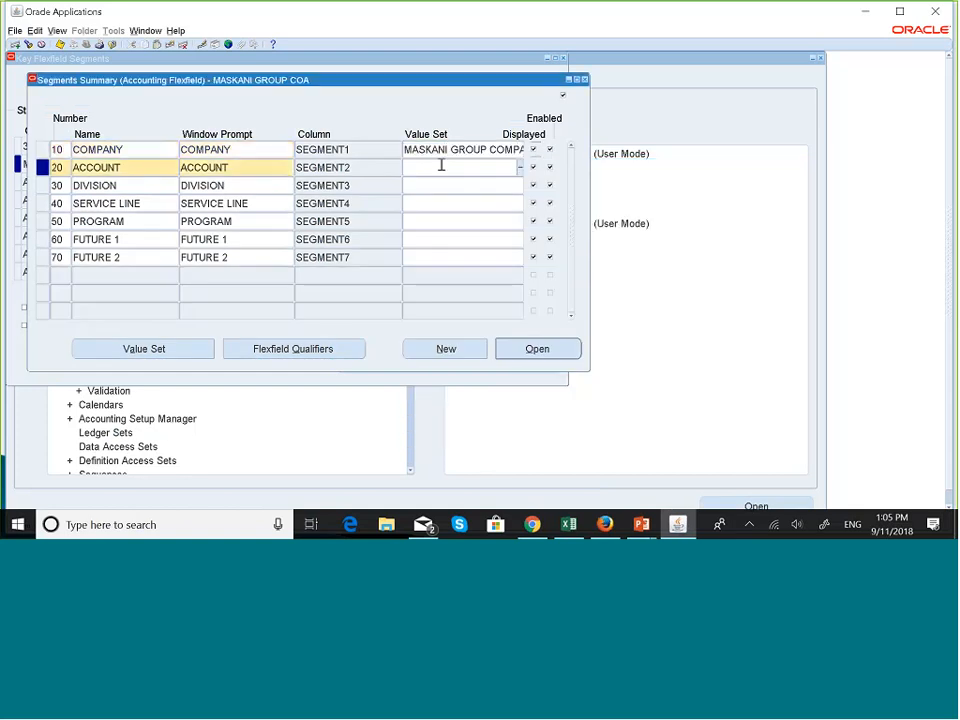
pyautogui.write('MASKANI')
pyautogui.press('Tab')
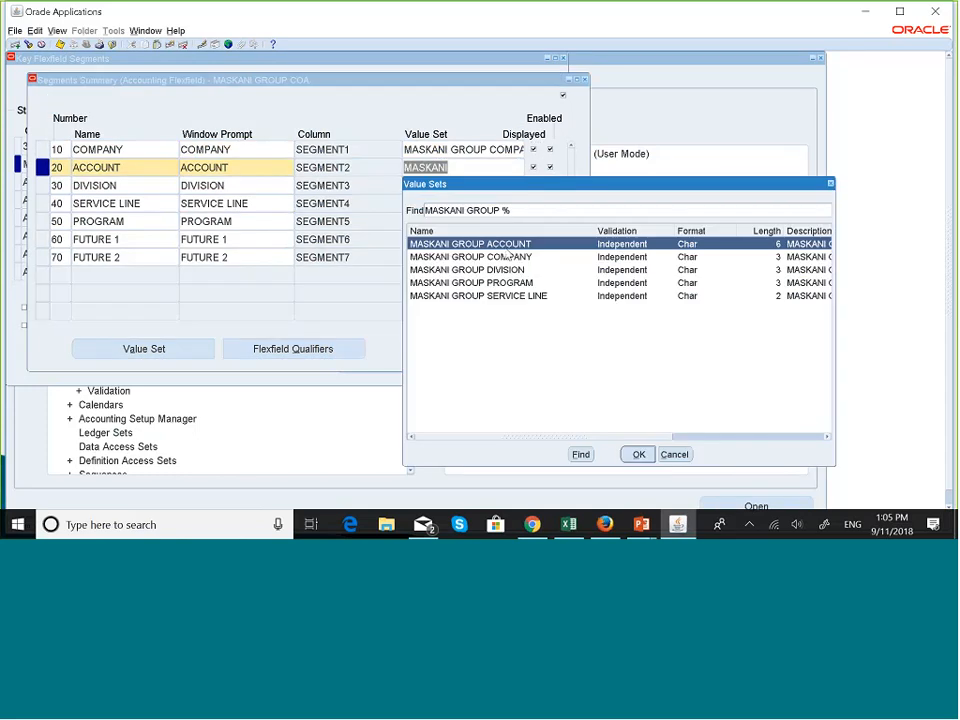
pyautogui.click(639, 454)
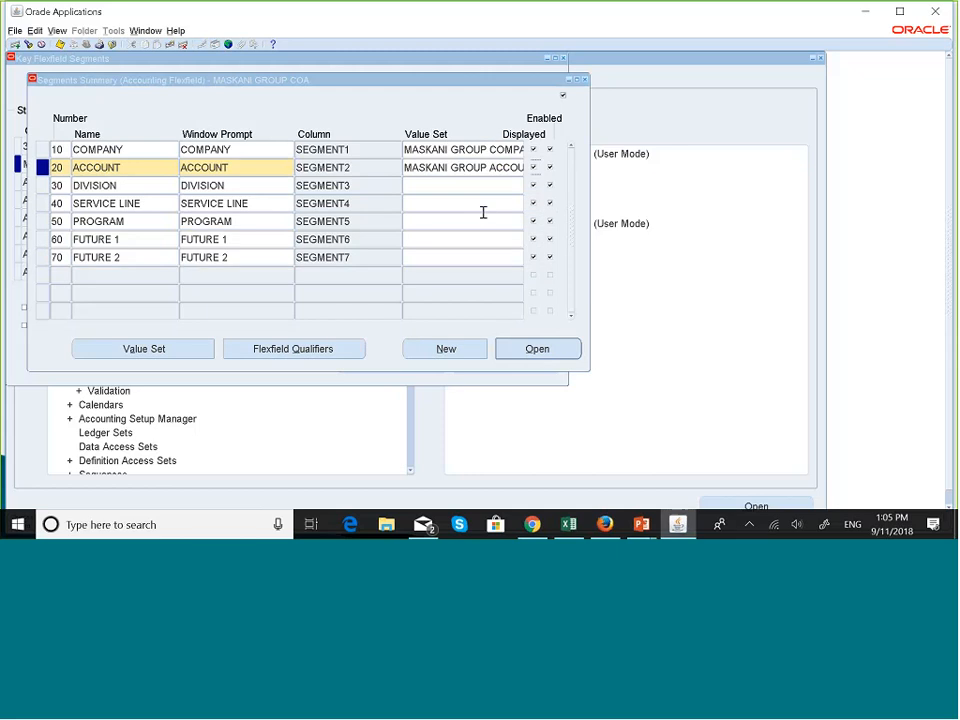
# Step: Attach the MASKANI GROUP DIVISION value set to the DIVISION segment
pyautogui.click(439, 185)
pyautogui.write('MA')
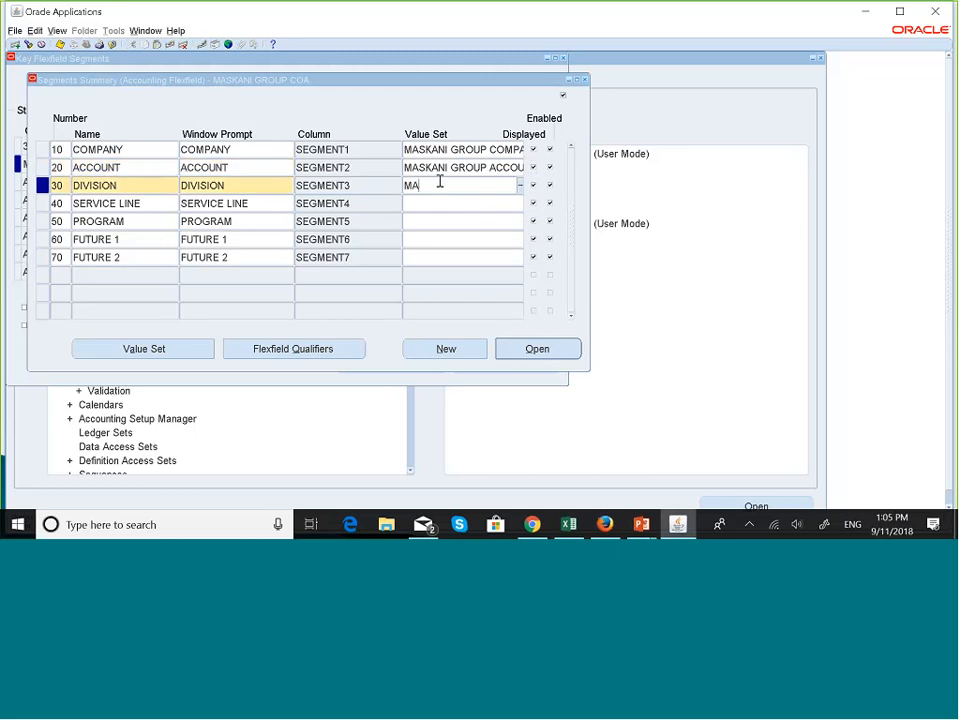
pyautogui.write('SKA')
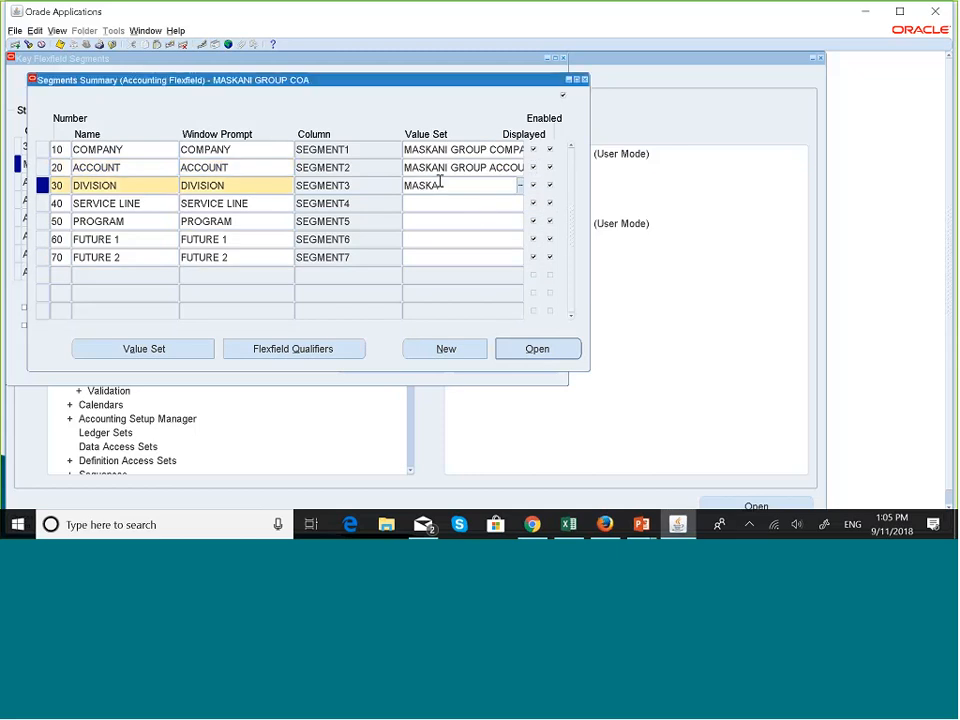
pyautogui.press('Tab')
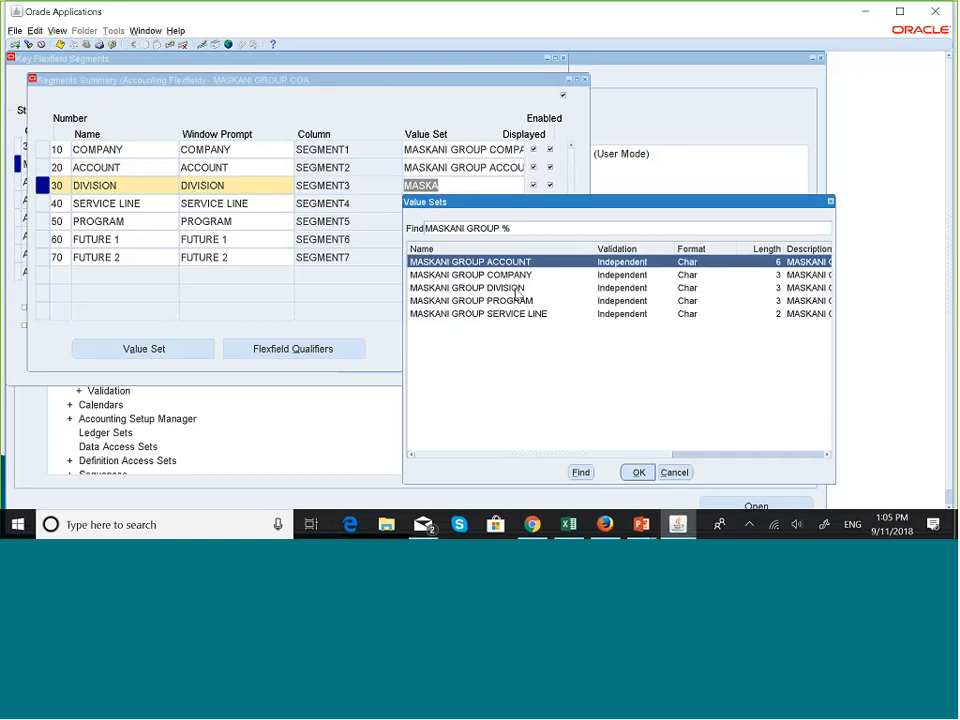
pyautogui.click(518, 288)
pyautogui.doubleClick(518, 288)
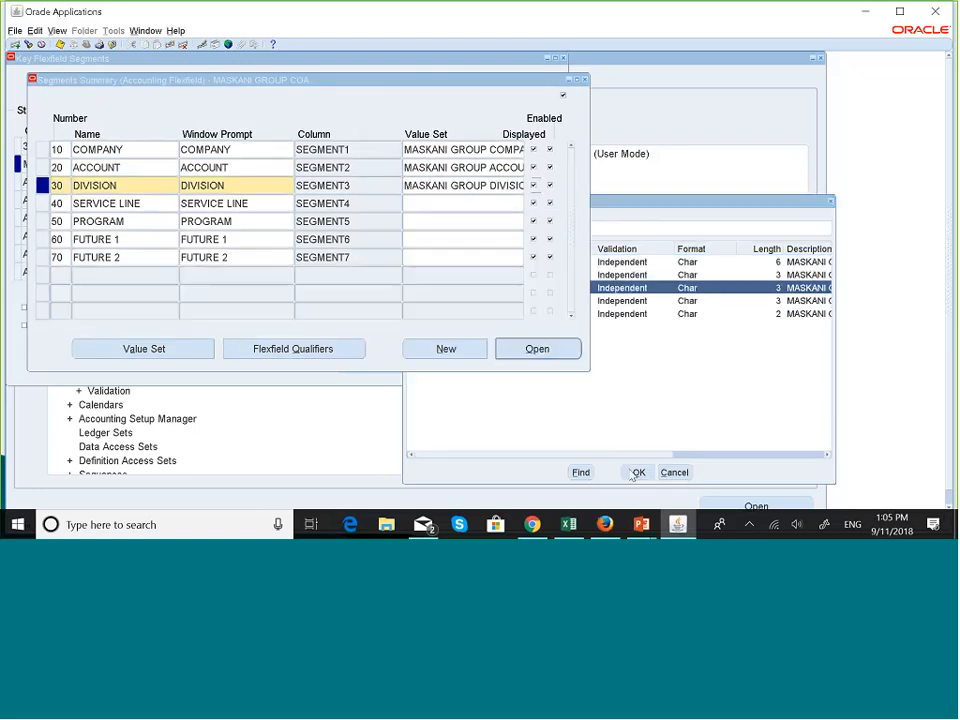
# Step: Attach the MASKANI GROUP SERVICE LINE value set to the SERVICE LINE segment
pyautogui.click(437, 203)
pyautogui.write('MAS')
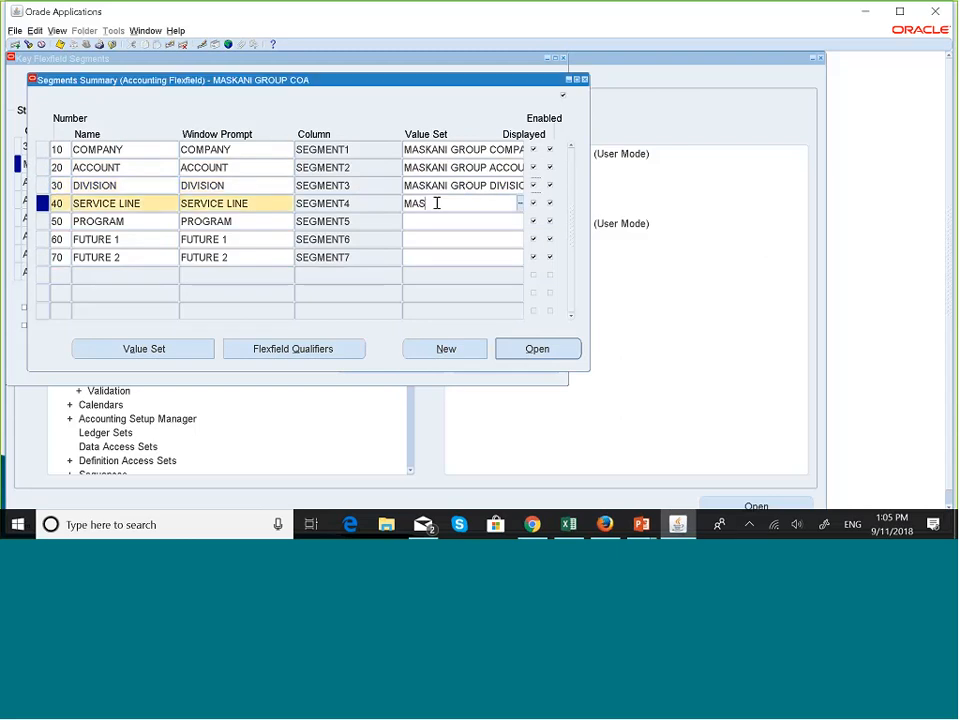
pyautogui.write('KAN')
pyautogui.press('Tab')
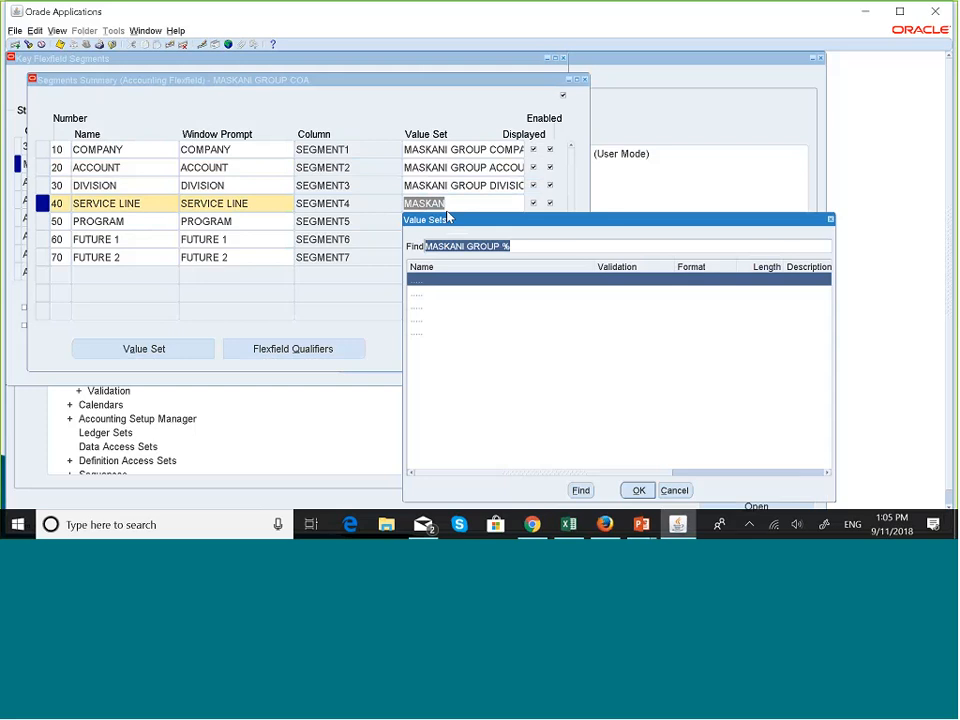
pyautogui.click(531, 333)
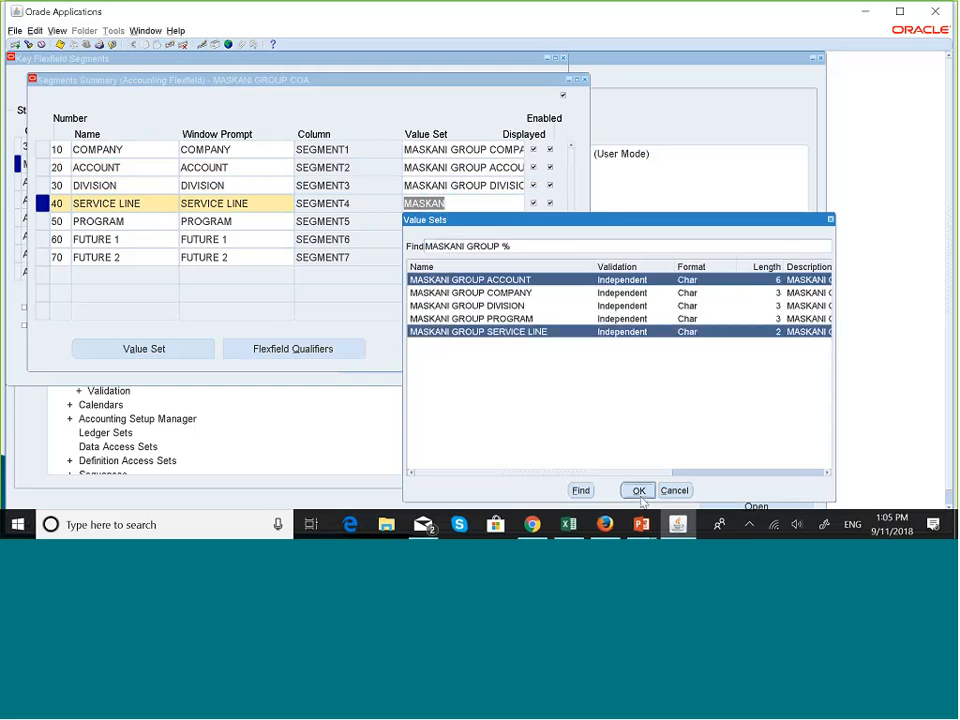
pyautogui.click(638, 490)
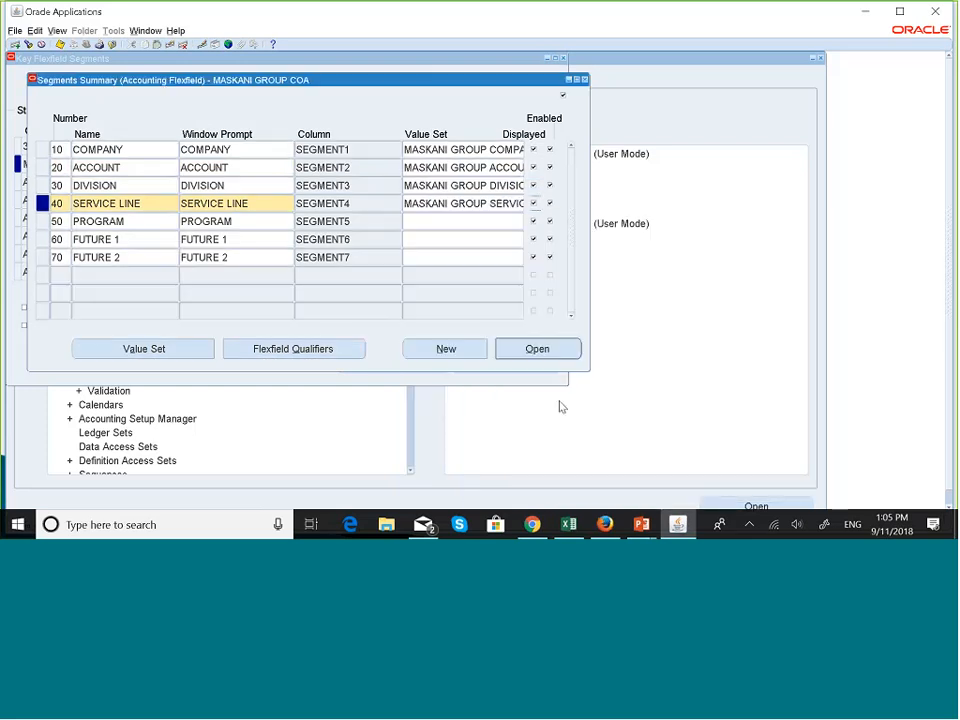
# Step: Attach the MASKANI GROUP PROGRAM value set to the PROGRAM segment
pyautogui.click(431, 222)
pyautogui.write('MAS')
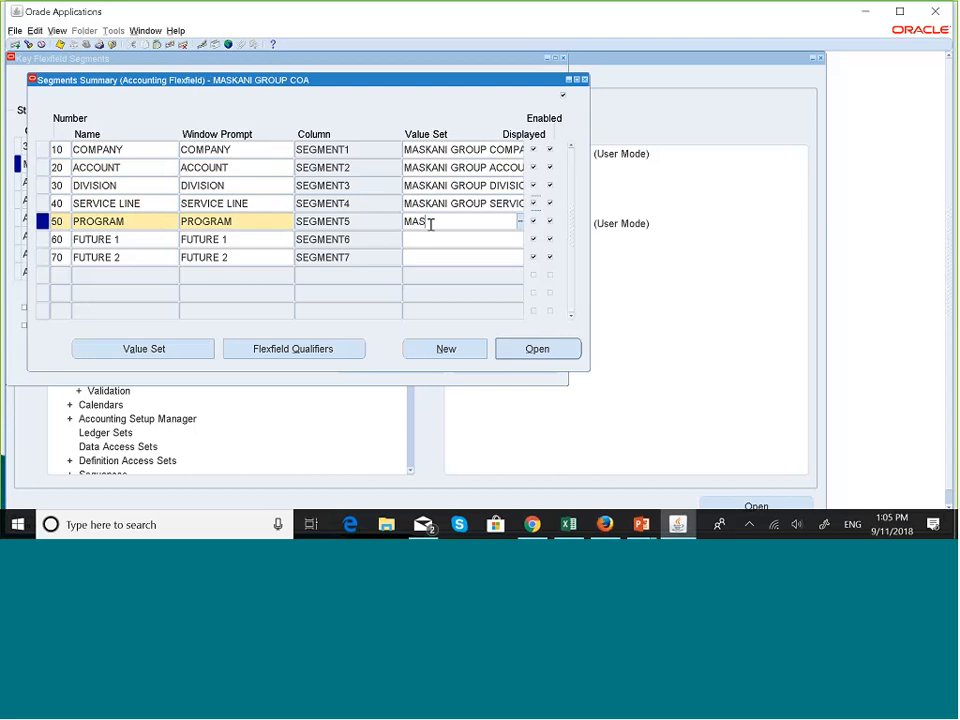
pyautogui.press('Tab')
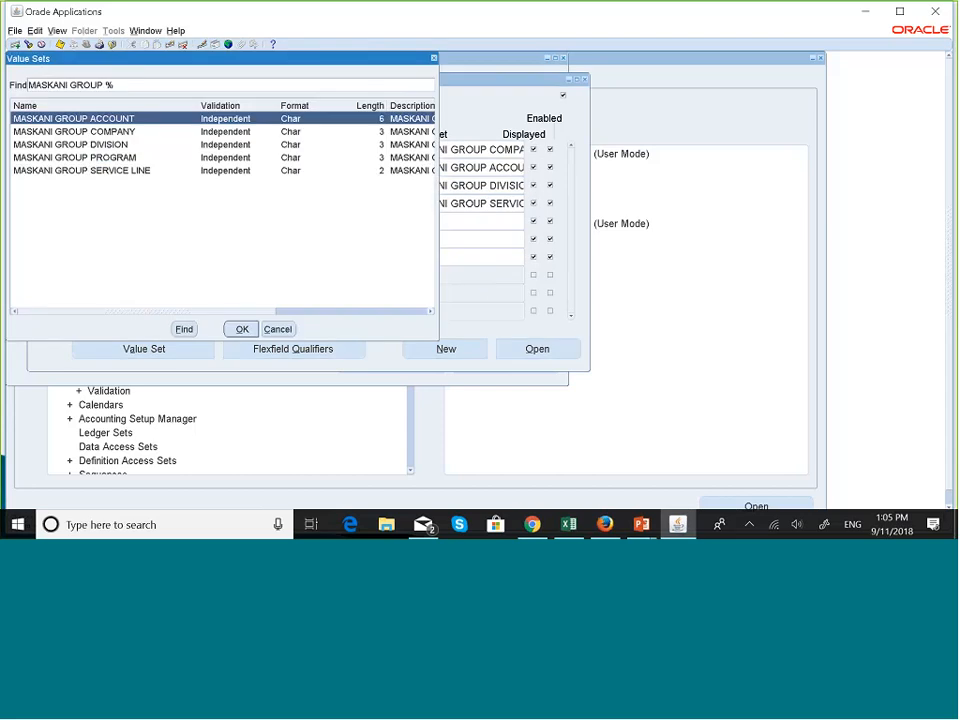
pyautogui.write('P PROGR')
# Step: Attach the three-character FUTURE 1 value set to the FUTURE 1 segment
pyautogui.click(421, 240)
pyautogui.write('FUT')
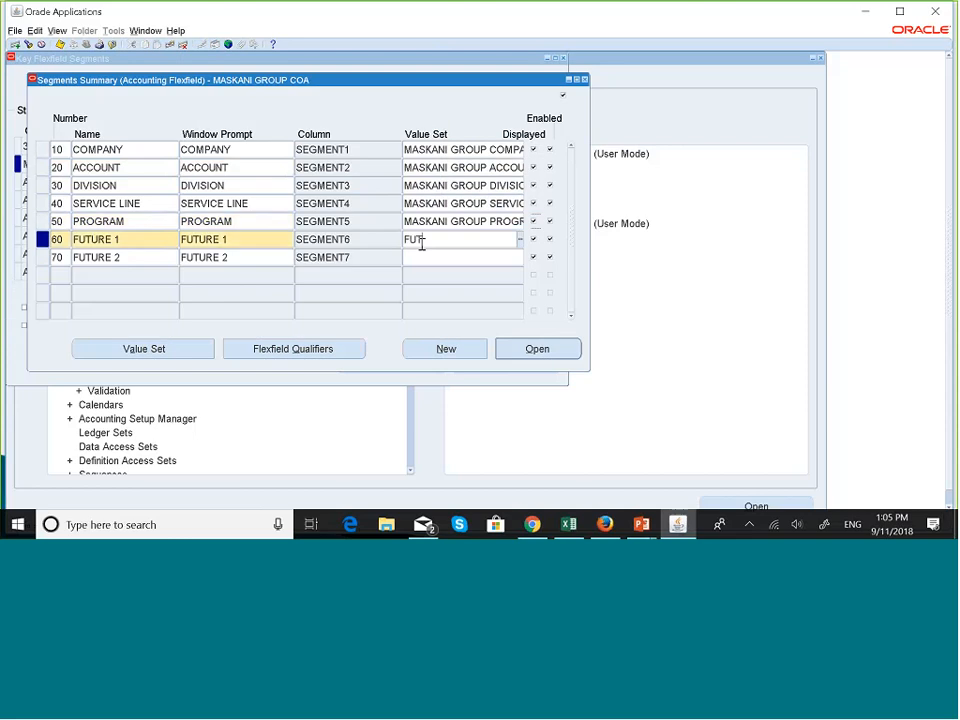
pyautogui.write('URE')
pyautogui.press('Tab')
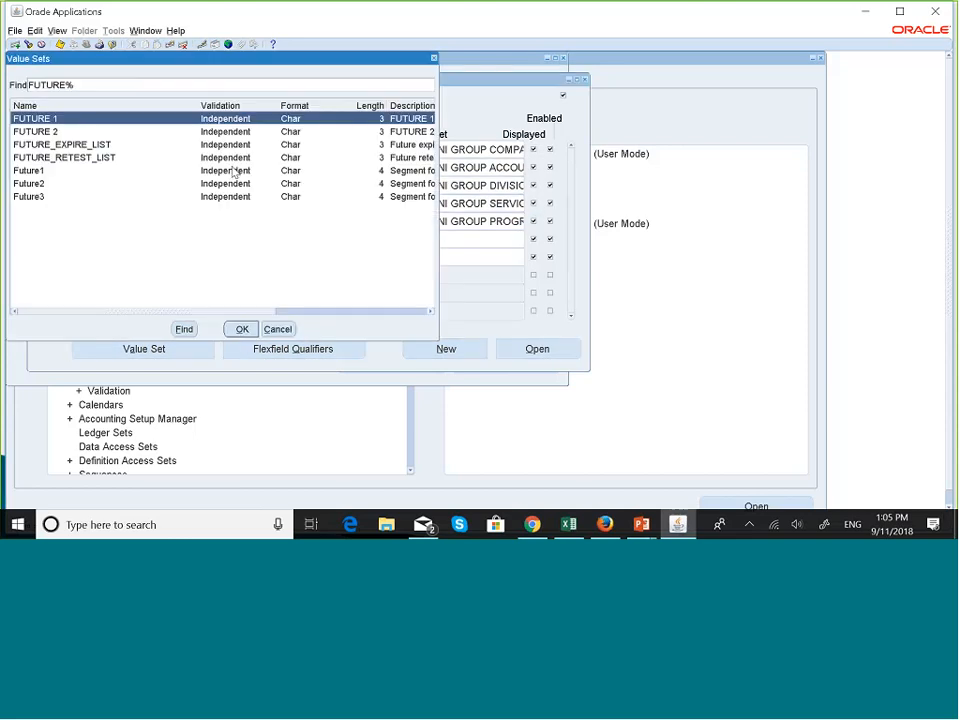
pyautogui.click(244, 329)
# Step: Attach the three-character FUTURE 2 value set to the FUTURE 2 segment
pyautogui.click(441, 259)
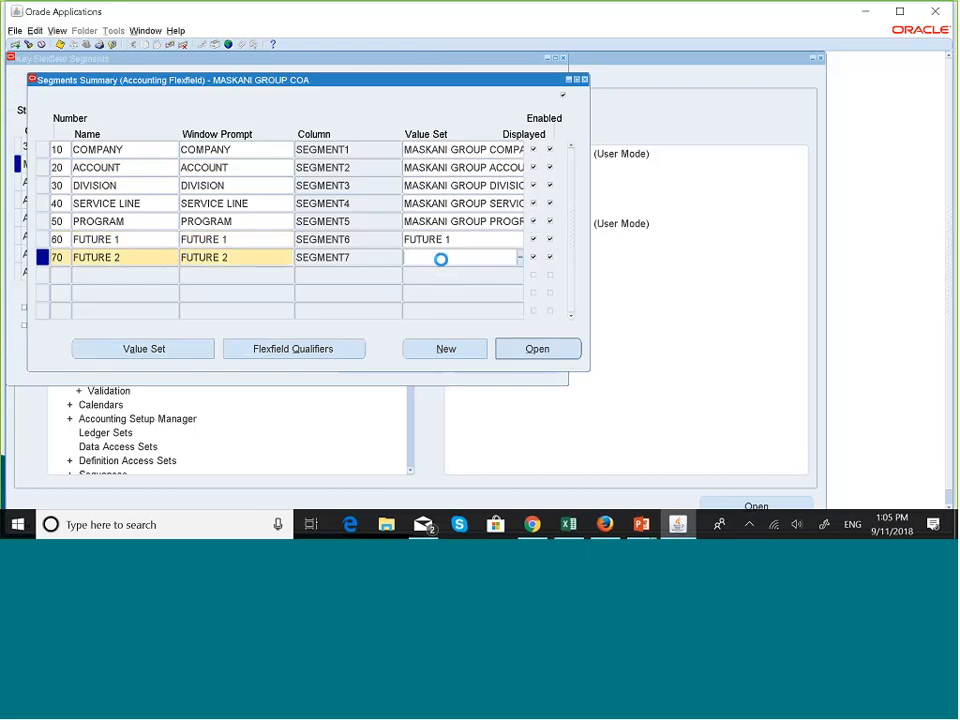
pyautogui.write('FUTURE')
pyautogui.press('Tab')
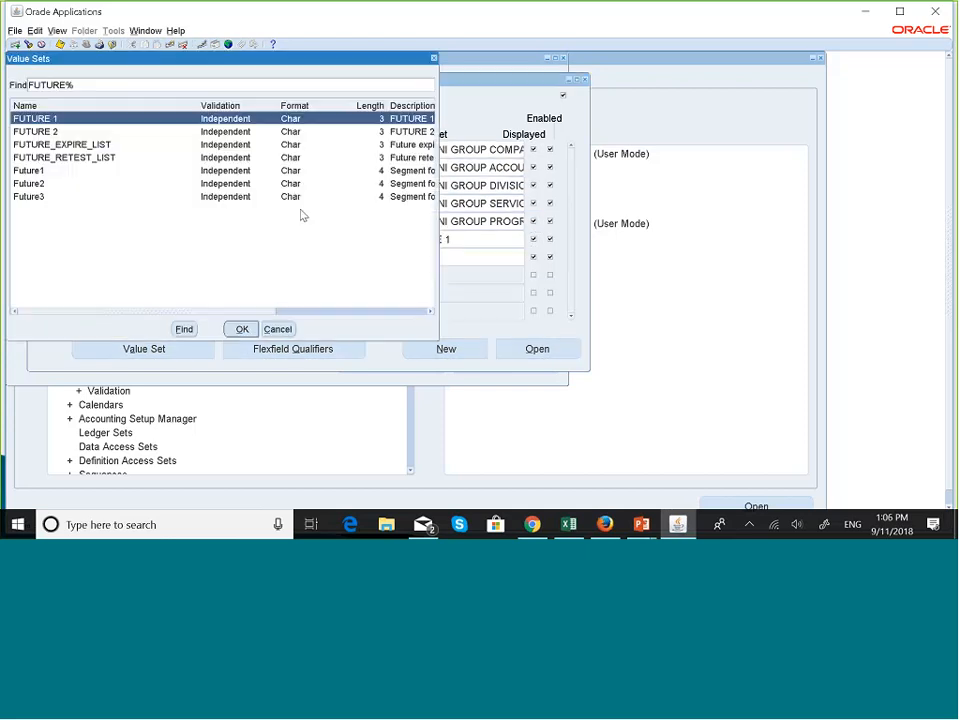
pyautogui.press('Down')
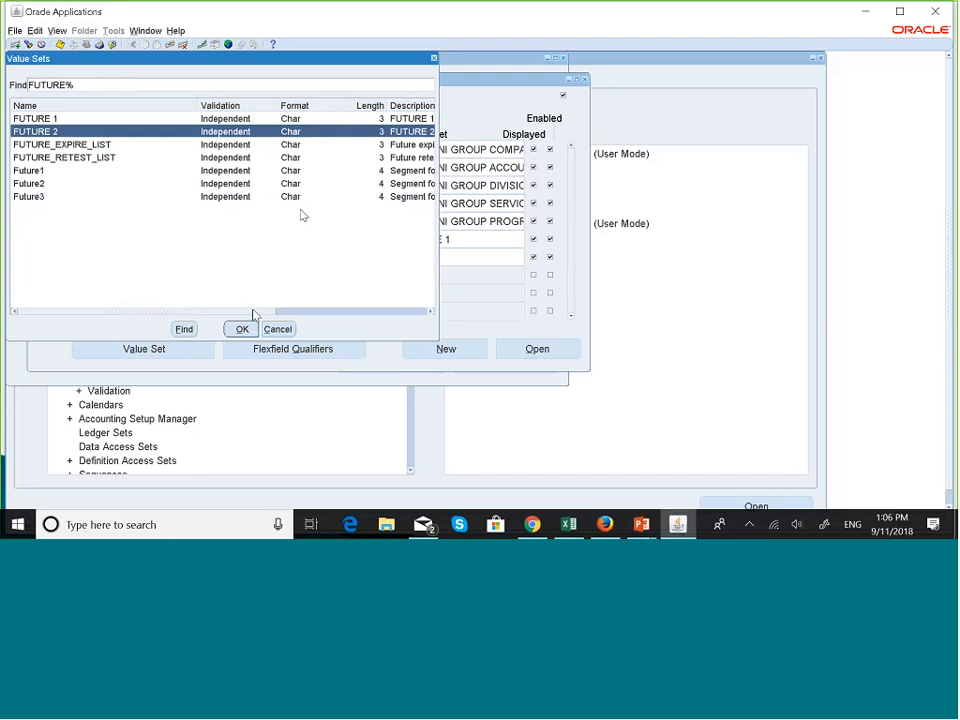
pyautogui.click(241, 329)
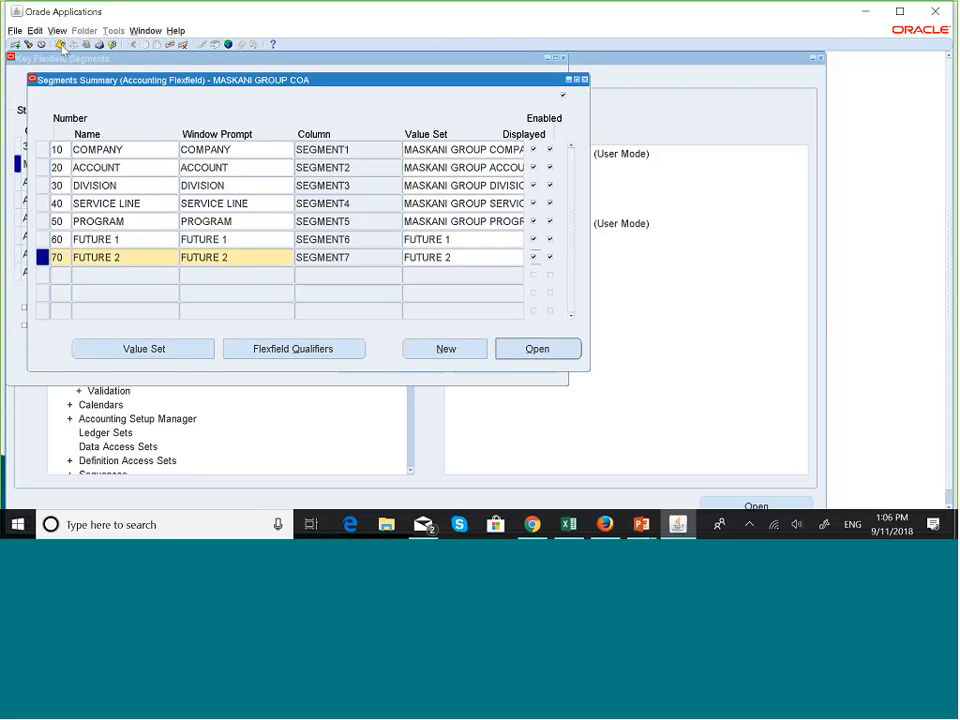
# Step: Enable the Balancing Segment qualifier for the COMPANY segment and save the changes
pyautogui.click(57, 149)
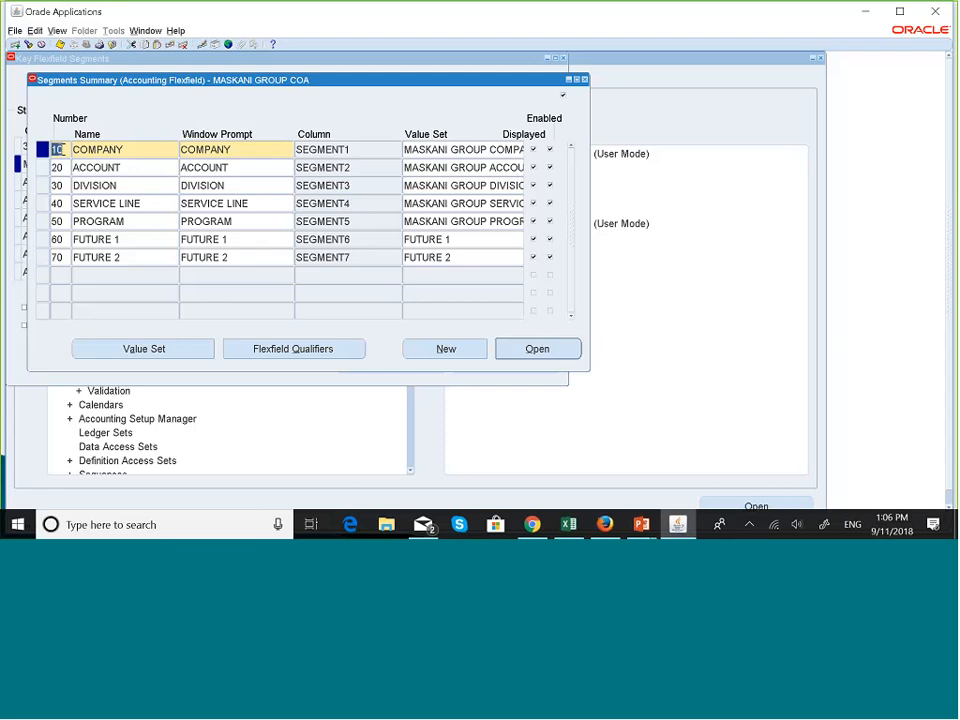
pyautogui.click(324, 350)
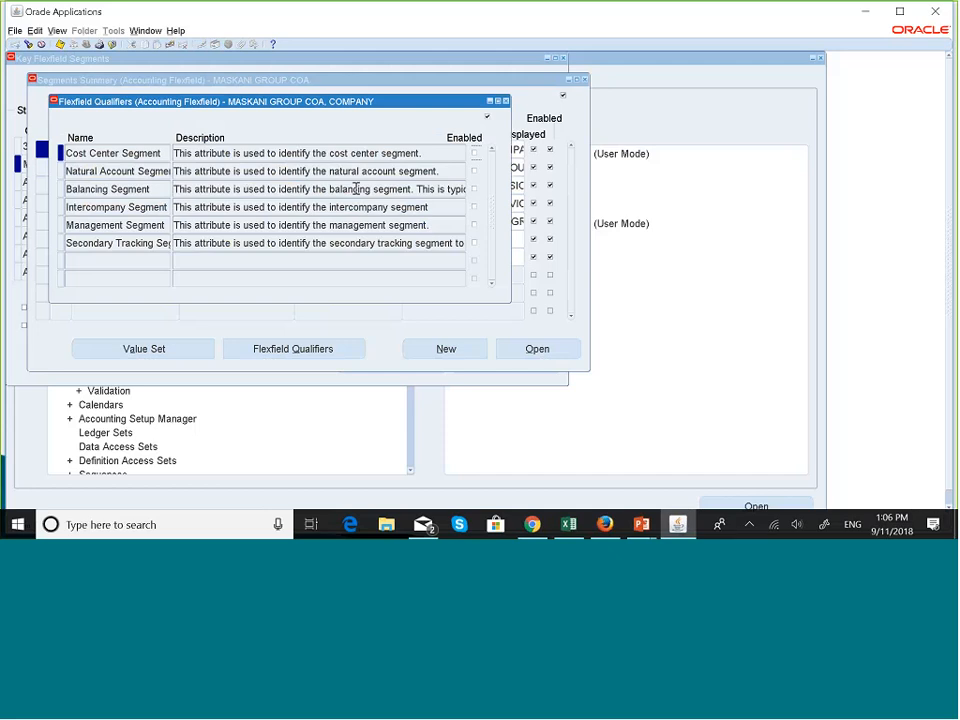
pyautogui.click(474, 189)
pyautogui.click(506, 101)
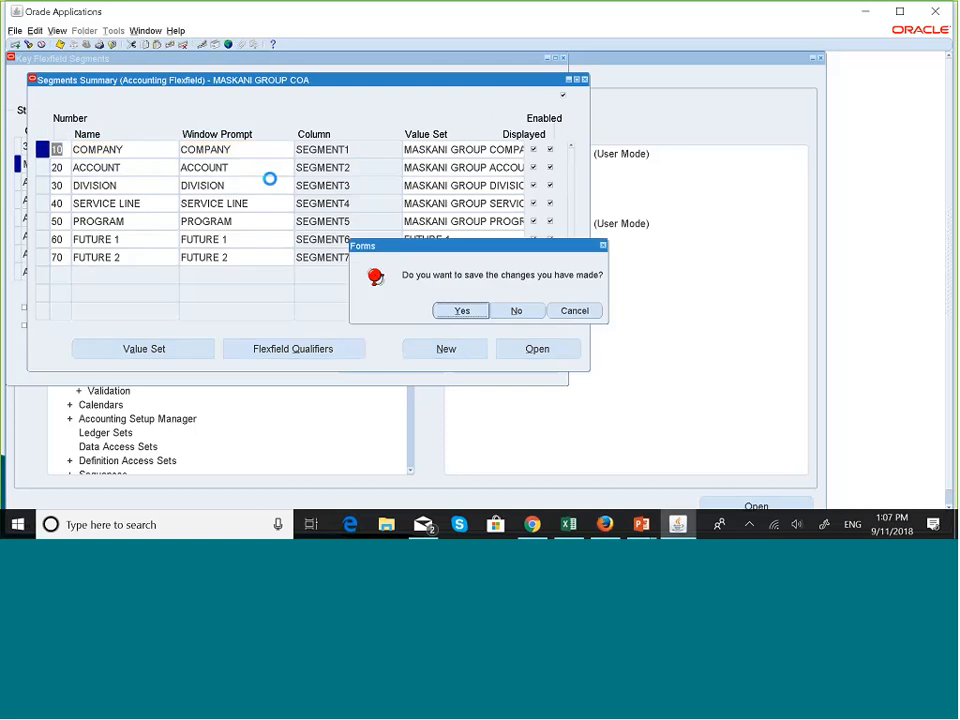
pyautogui.click(474, 312)
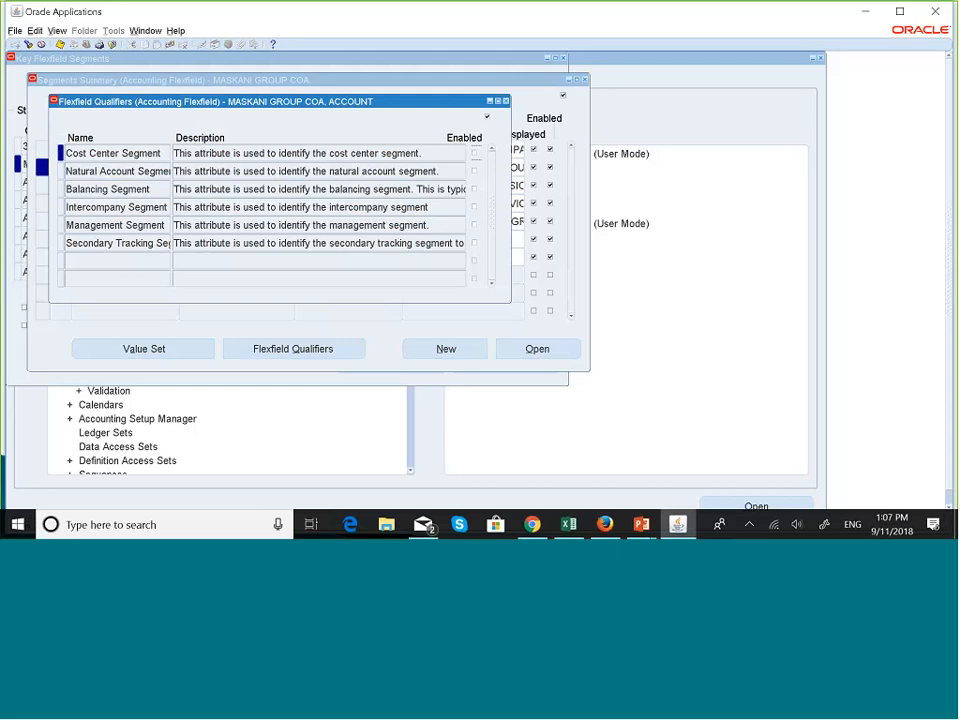
# Step: Enable the Natural Account Segment qualifier for the ACCOUNT segment and close its flexfield qualifiers
pyautogui.click(474, 171)
pyautogui.click(506, 101)
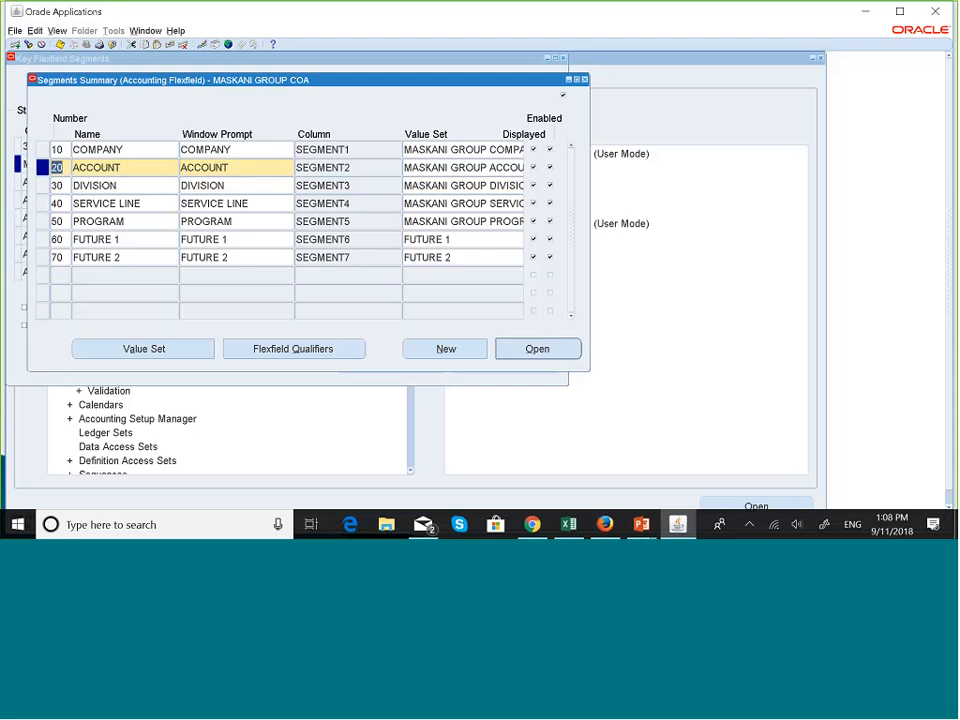
pyautogui.click(344, 25)
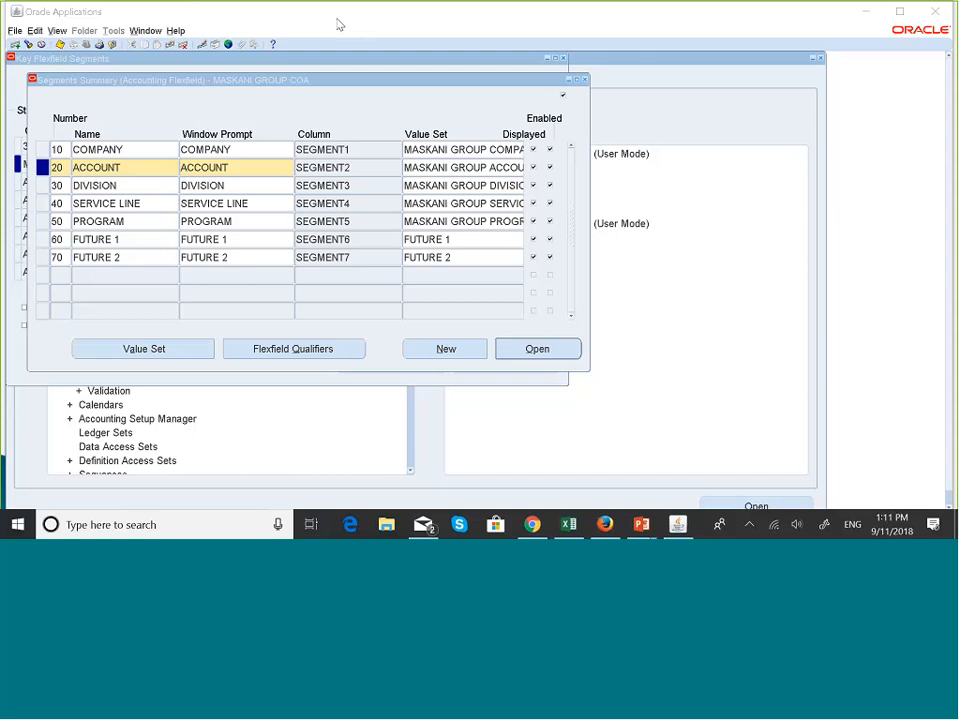
pyautogui.hotkey('alt', 'Tab')
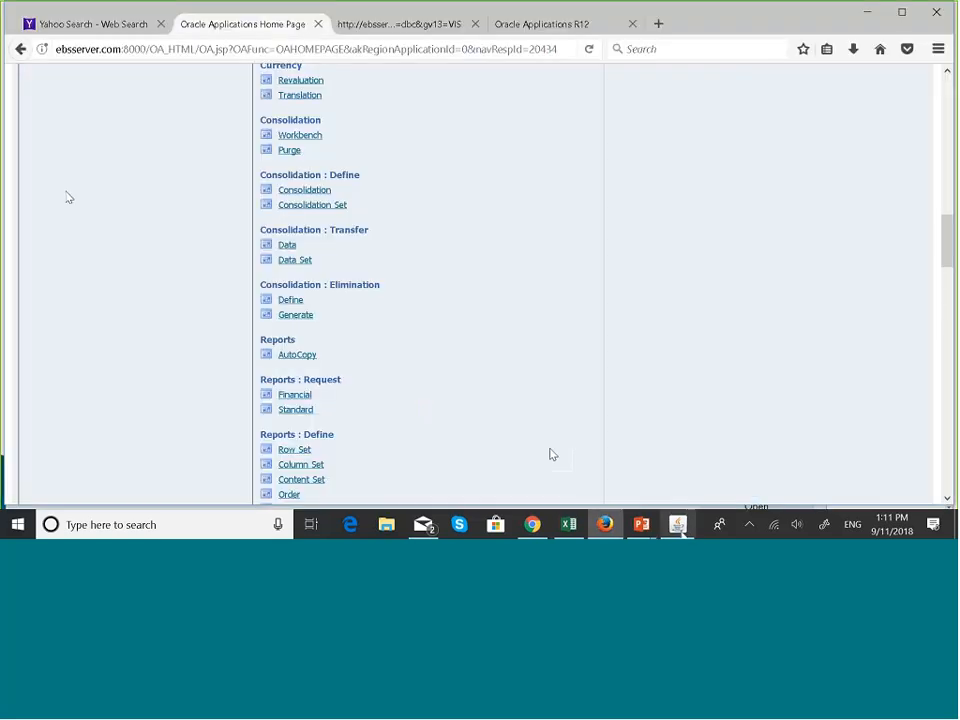
pyautogui.click(679, 526)
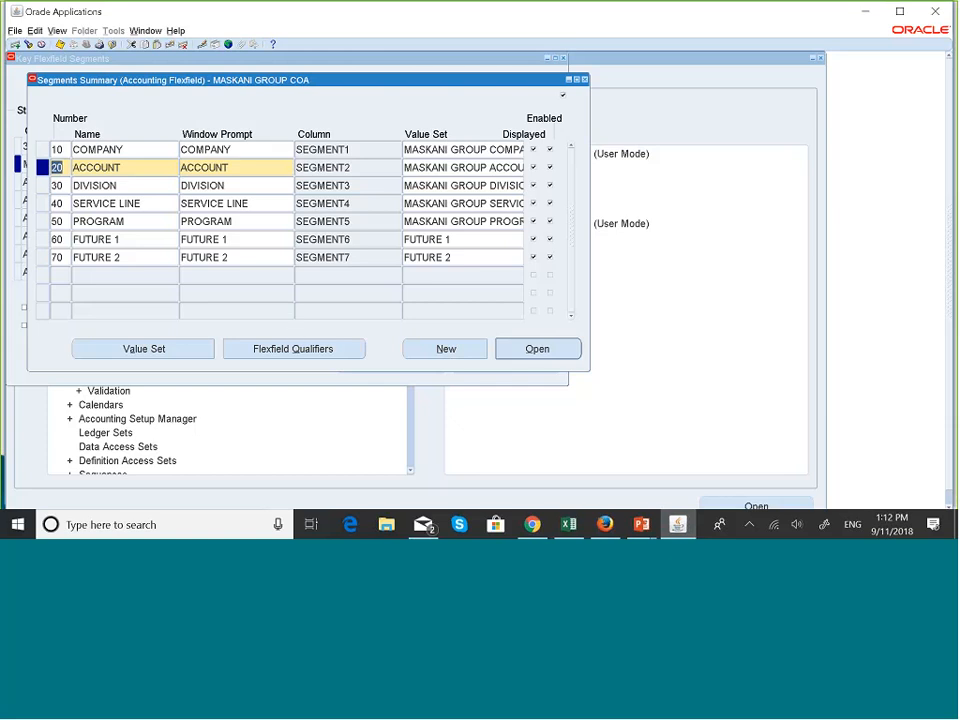
# Step: Review the flexfield qualifiers available for the DIVISION segment and close them
pyautogui.click(96, 186)
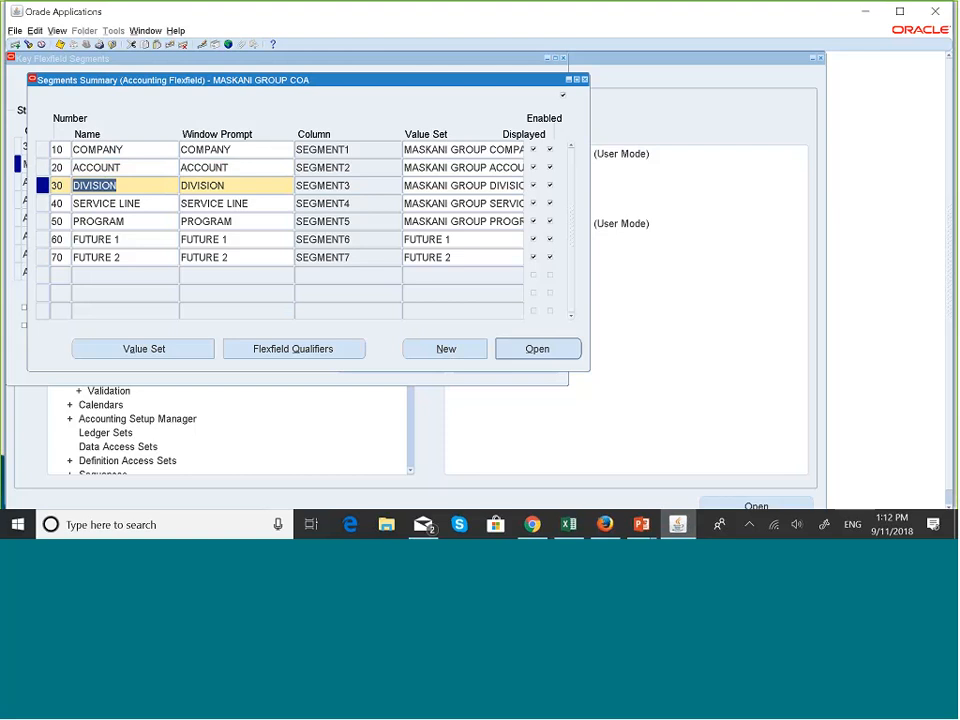
pyautogui.click(295, 348)
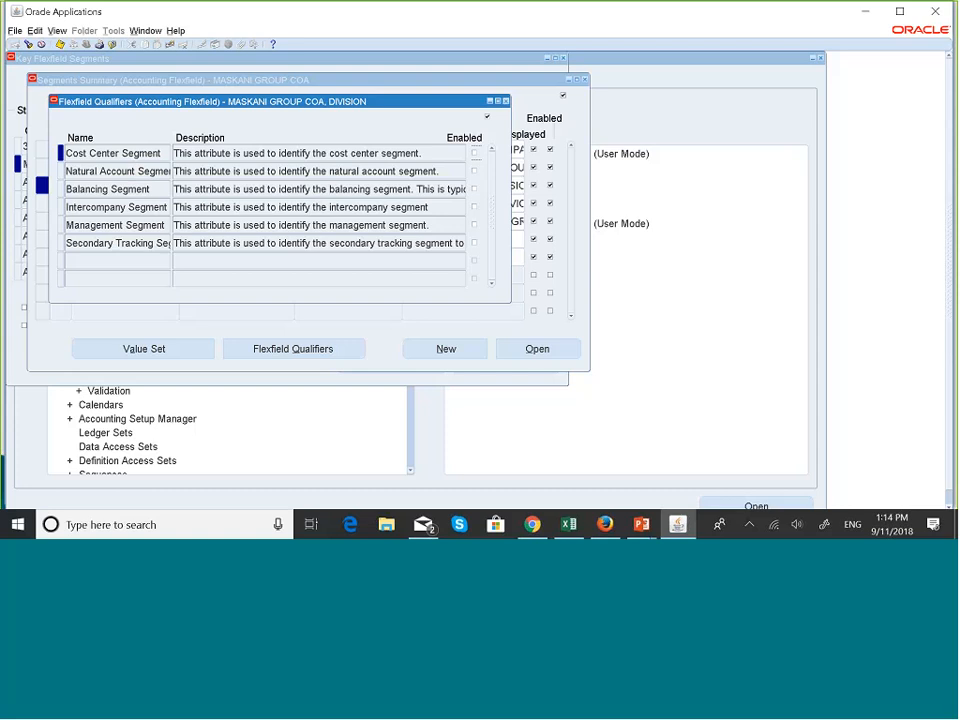
pyautogui.click(505, 101)
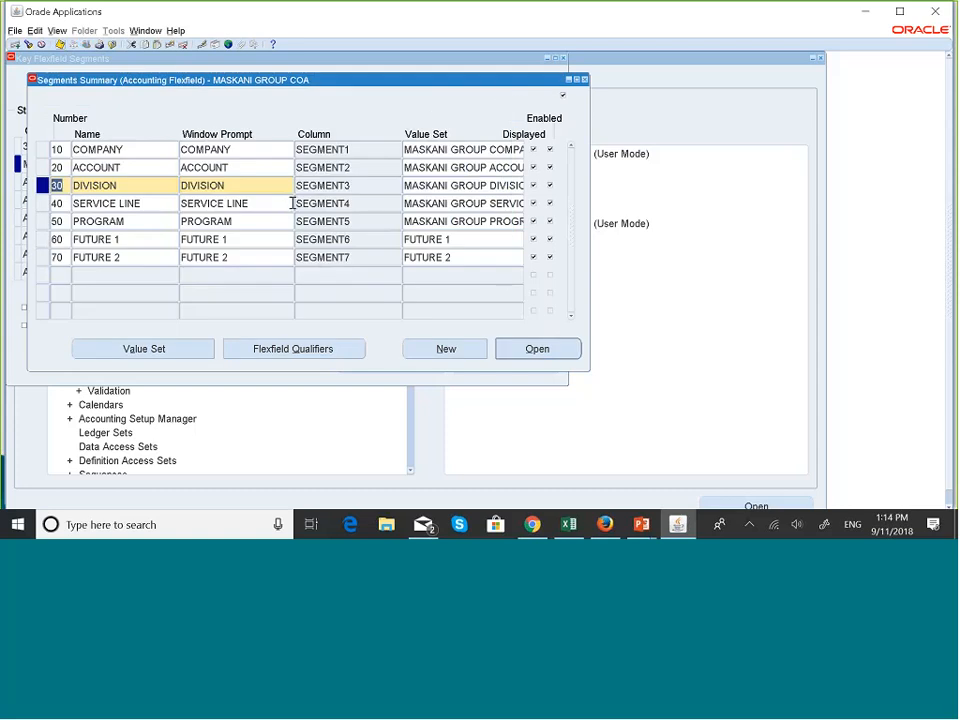
# Step: Close the segments summary, switch to the PowerPoint slide show and examine the account codes on the Create Chart of Accounts (COA) slide
pyautogui.click(585, 79)
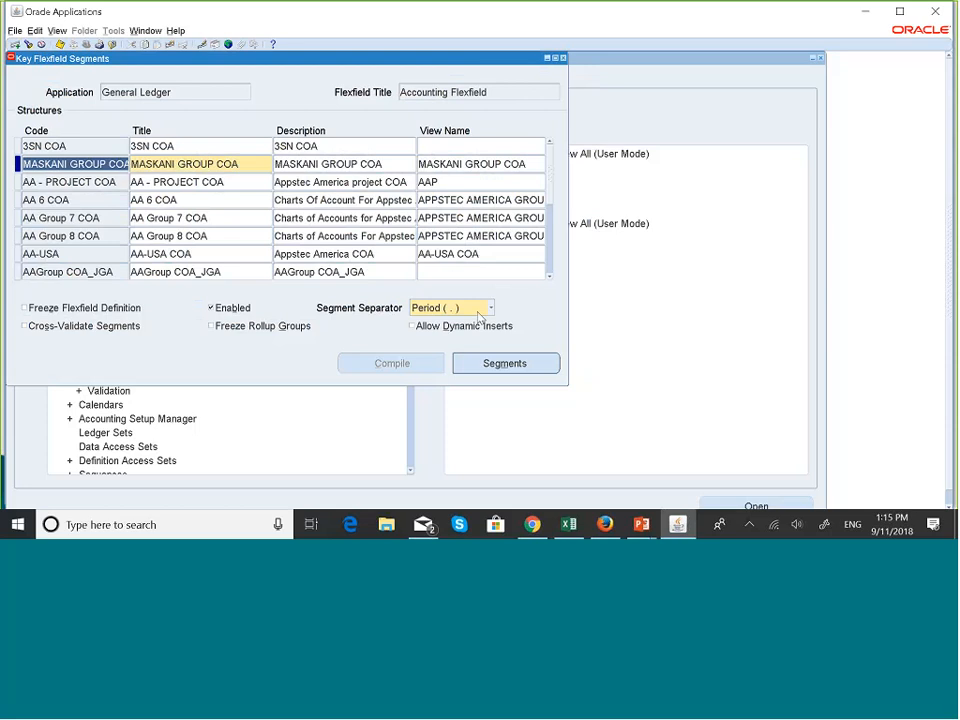
pyautogui.hotkey('alt', 'Tab')
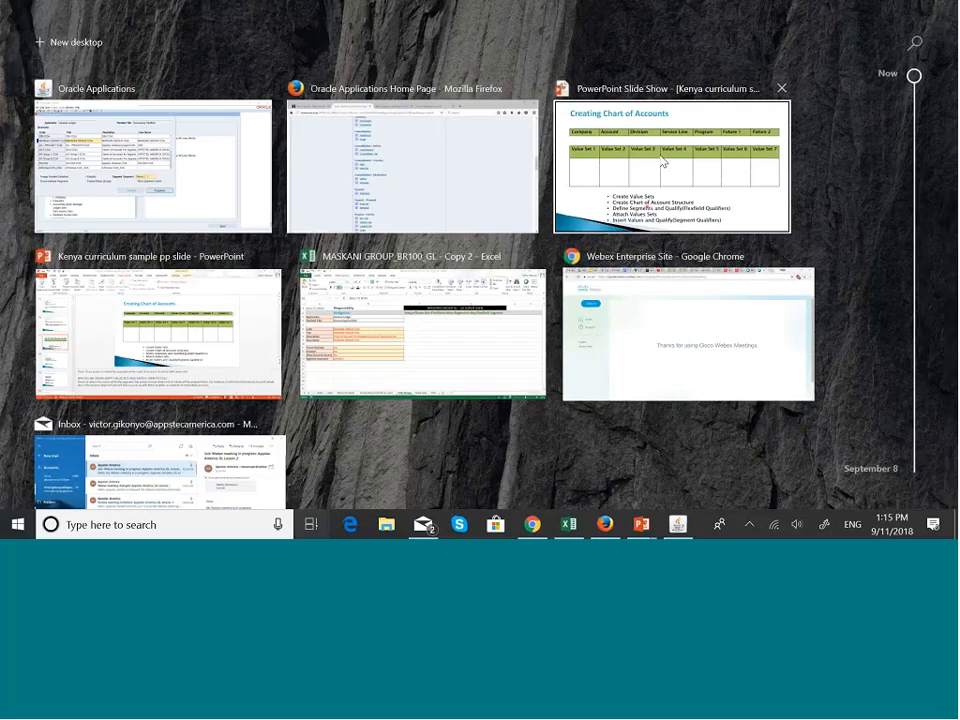
pyautogui.click(660, 156)
pyautogui.press('Left')
pyautogui.press('Left')
pyautogui.press('Left')
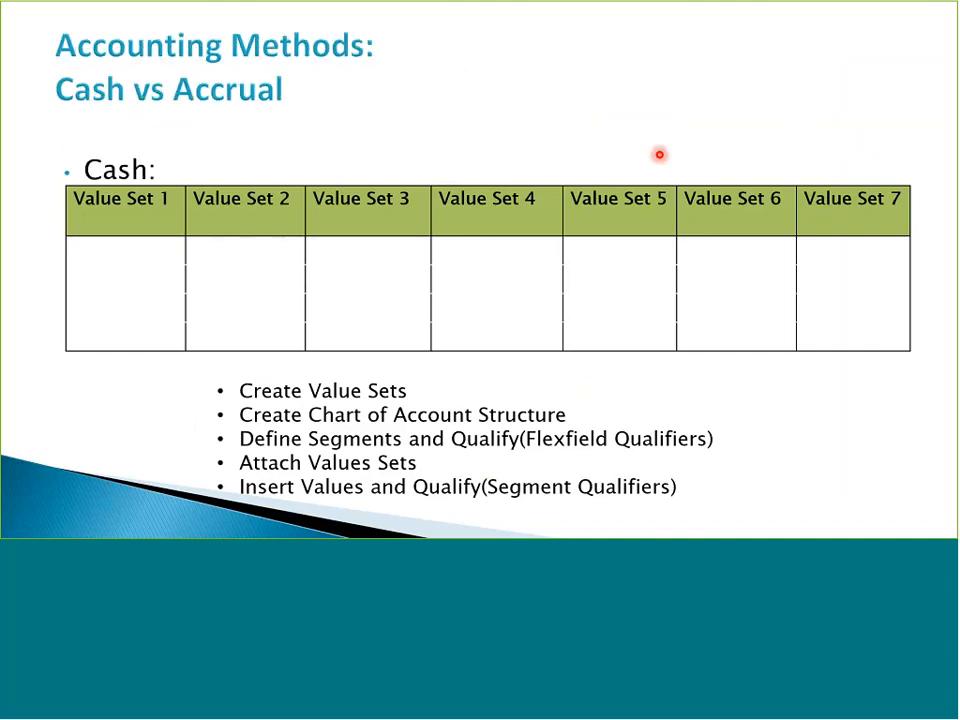
pyautogui.press('Left')
pyautogui.press('Left')
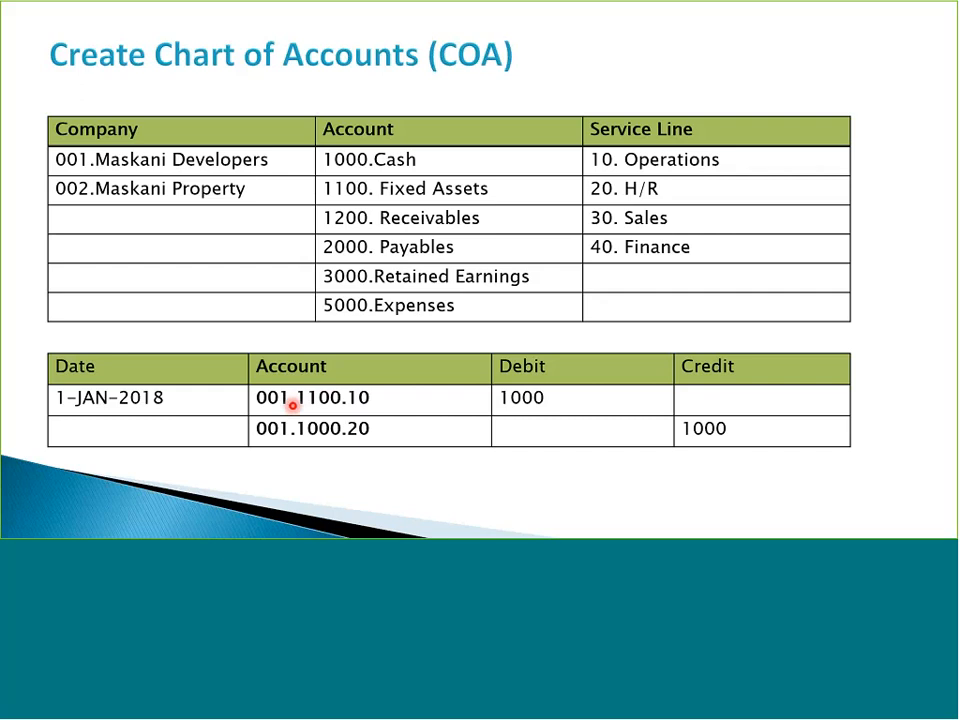
# Step: Switch back to Oracle Applications and choose Period ( . ) as the segment separator for the MASKANI GROUP COA structure
pyautogui.press('super+Tab')
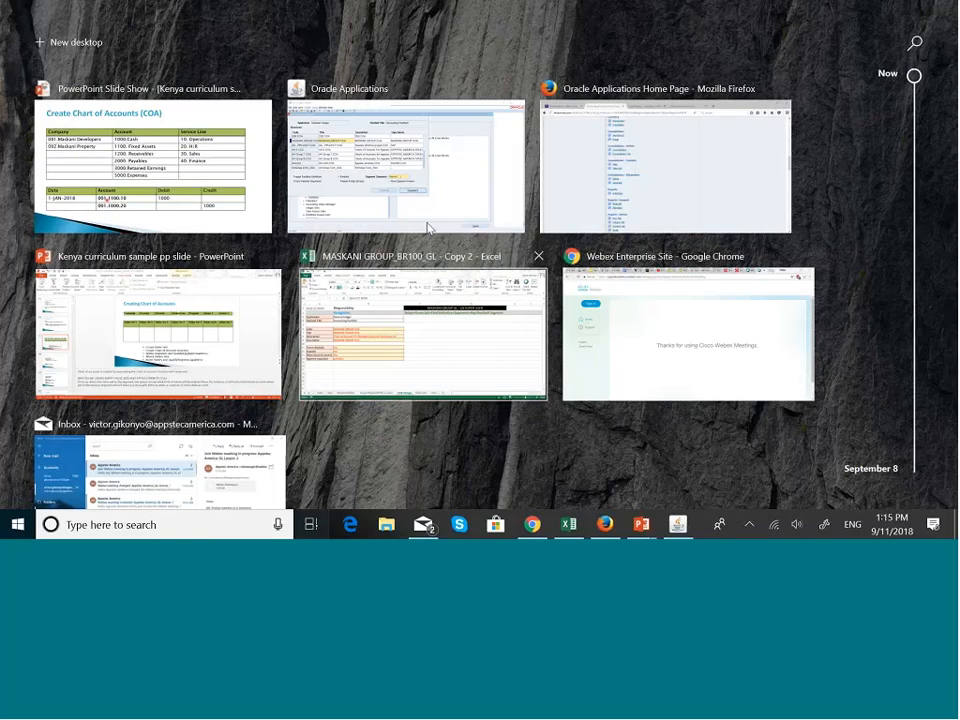
pyautogui.click(408, 189)
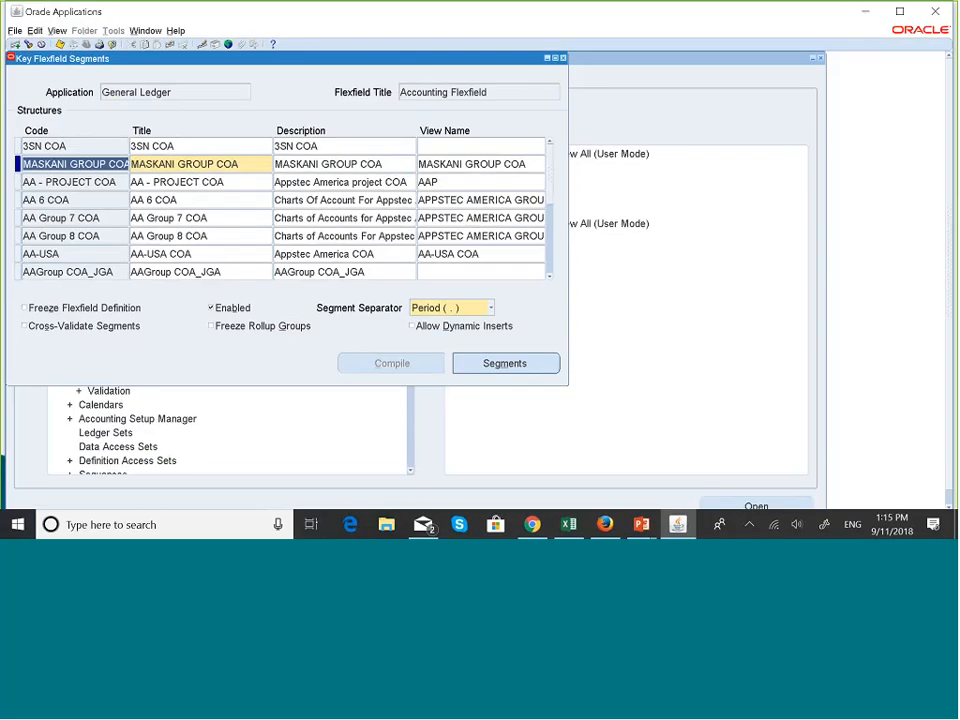
pyautogui.click(491, 308)
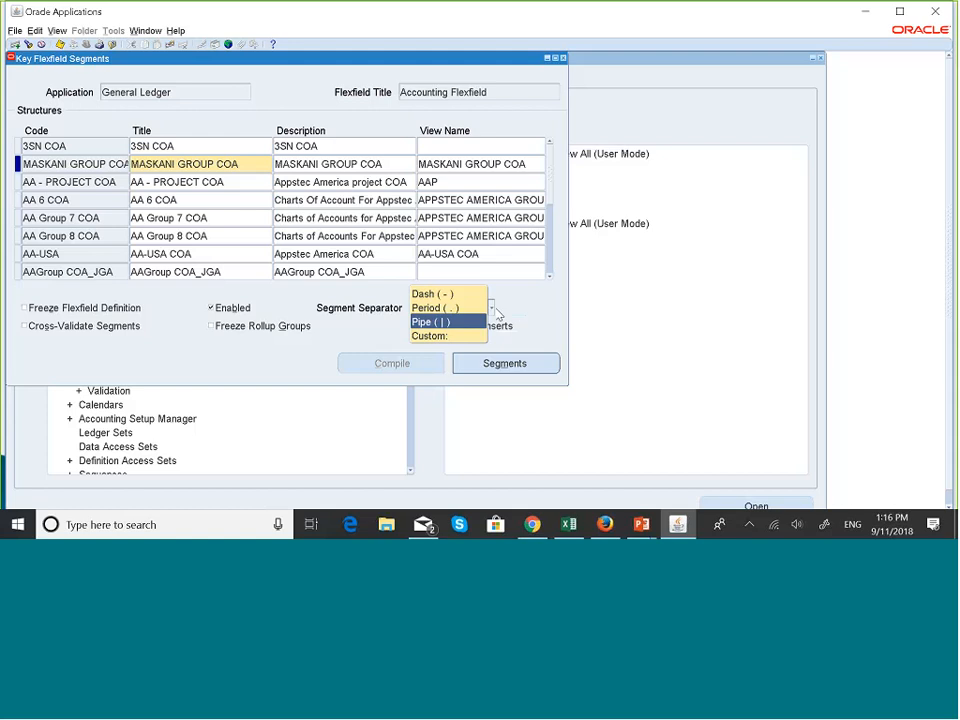
pyautogui.click(461, 312)
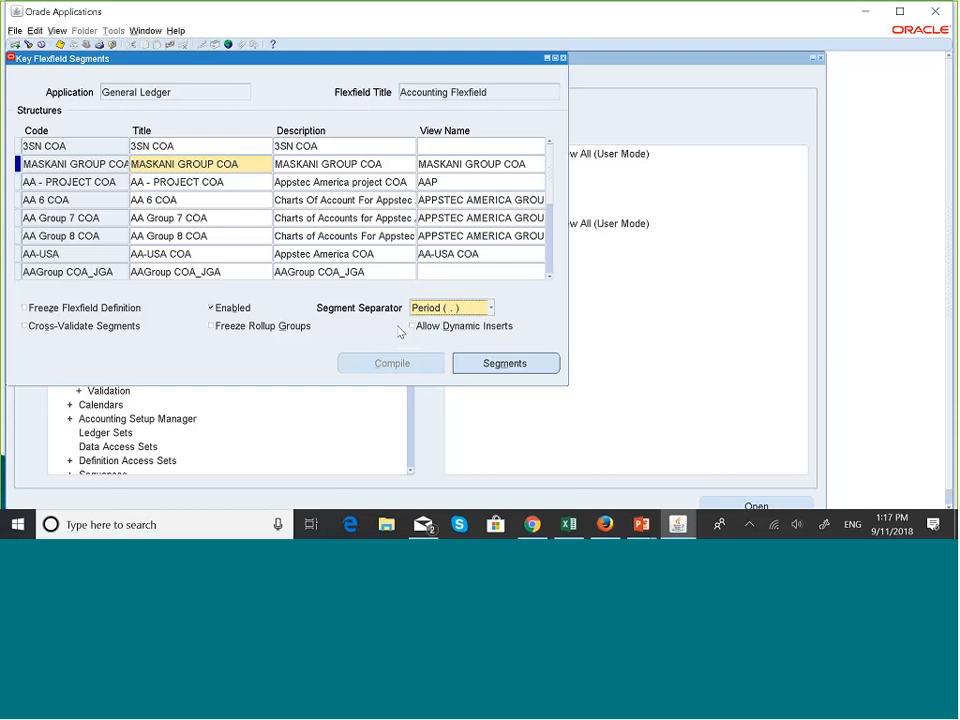
# Step: Return to the PowerPoint slide show to examine the example account combinations in its debit and credit table
pyautogui.hotkey('alt', 'Tab')
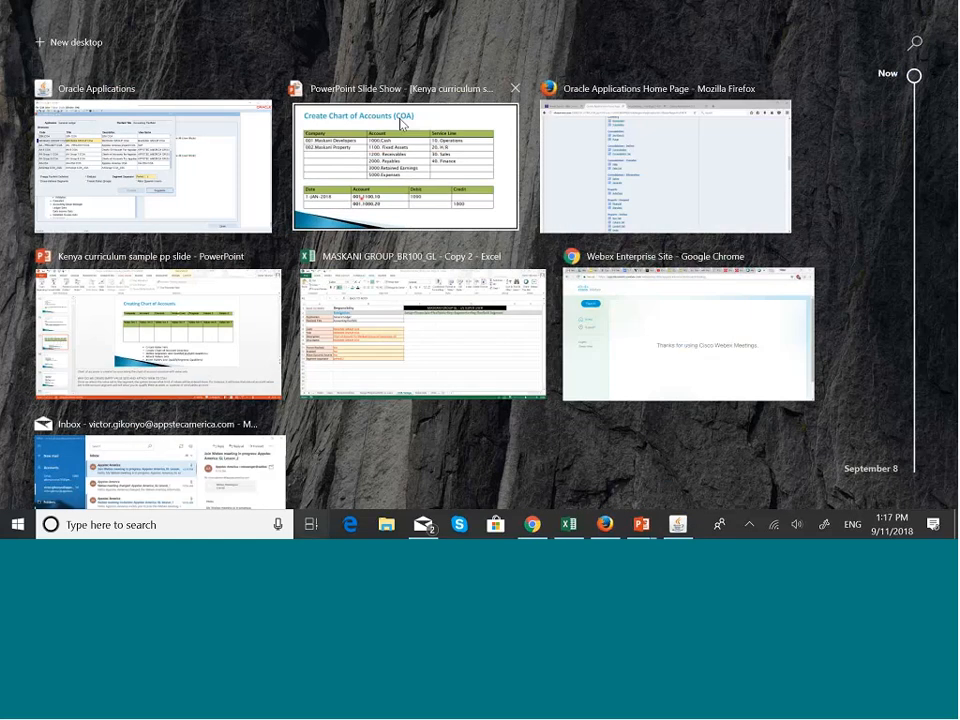
pyautogui.click(401, 122)
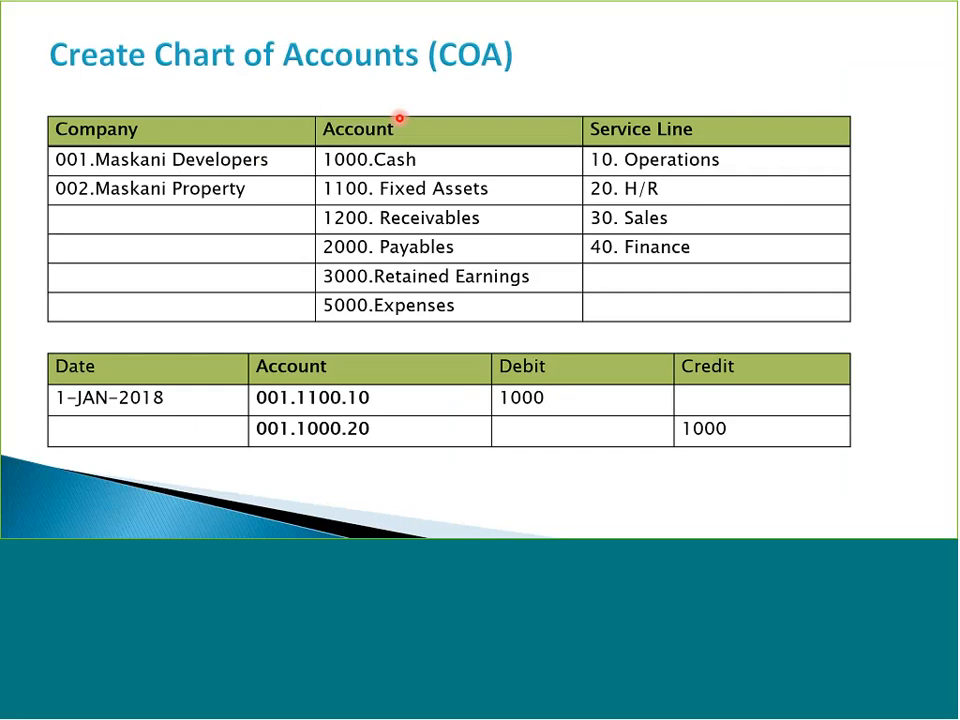
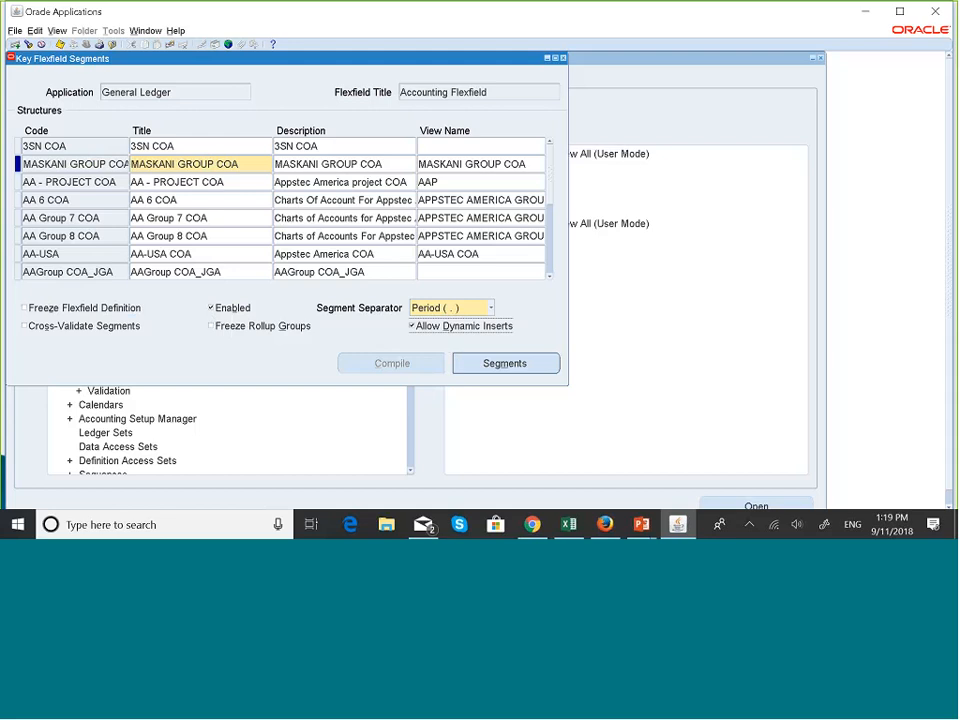
# Step: Freeze and compile the MASKANI GROUP COA flexfield definition, and close the Key Flexfield Segments form
pyautogui.click(26, 310)
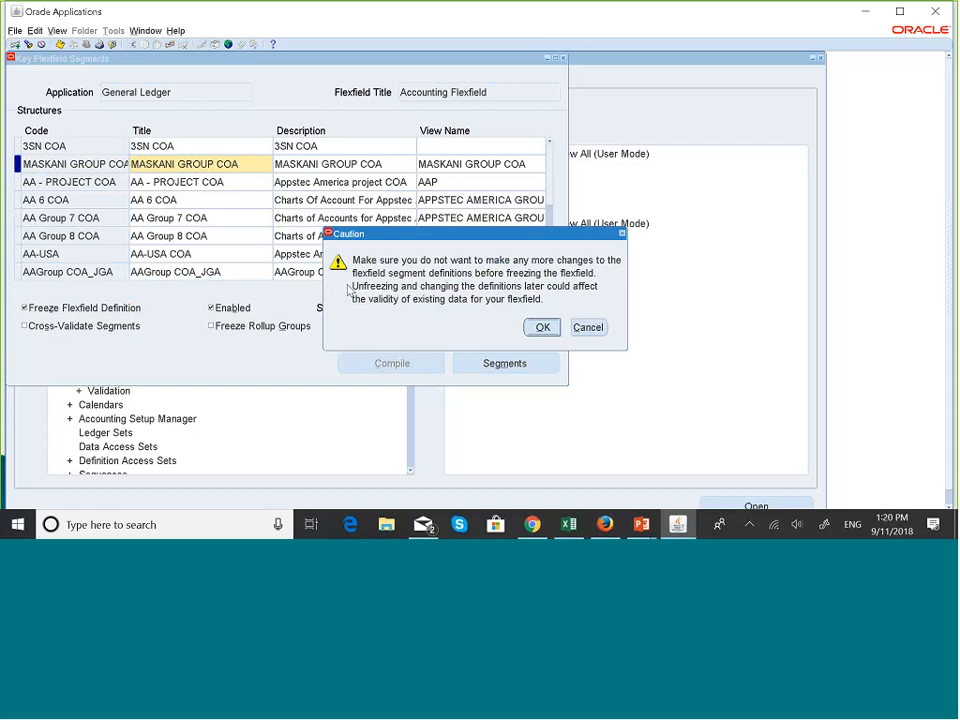
pyautogui.click(540, 330)
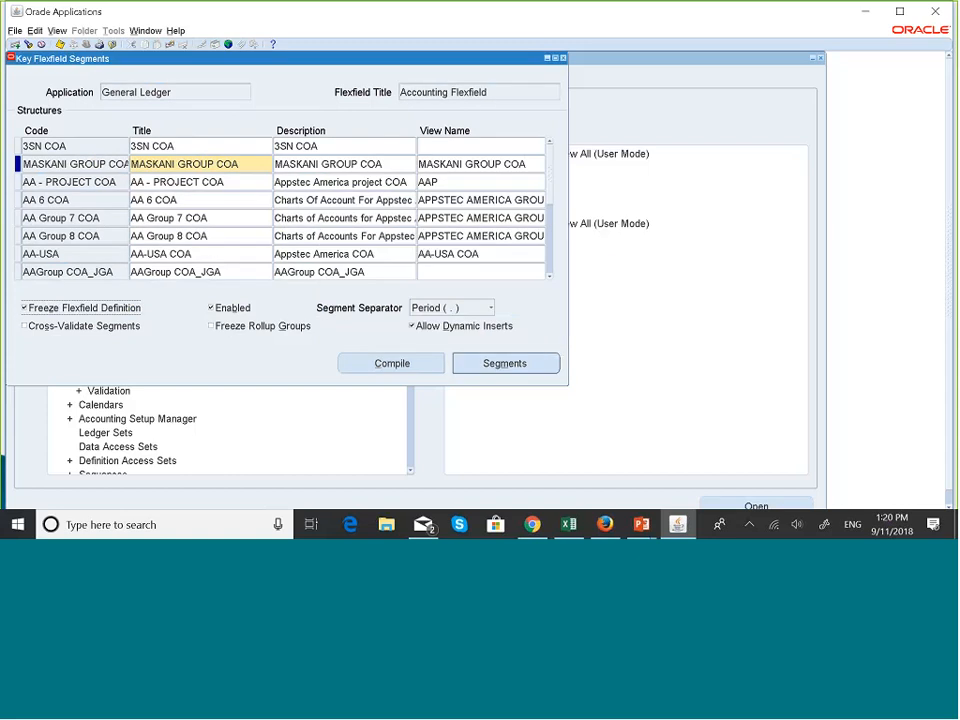
pyautogui.click(60, 44)
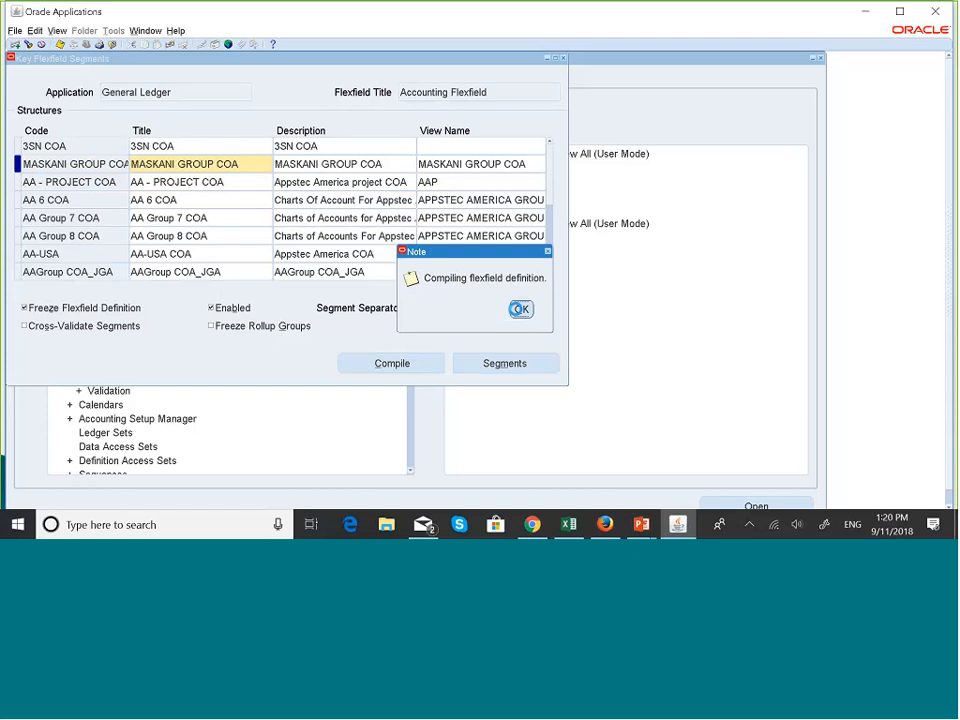
pyautogui.click(520, 309)
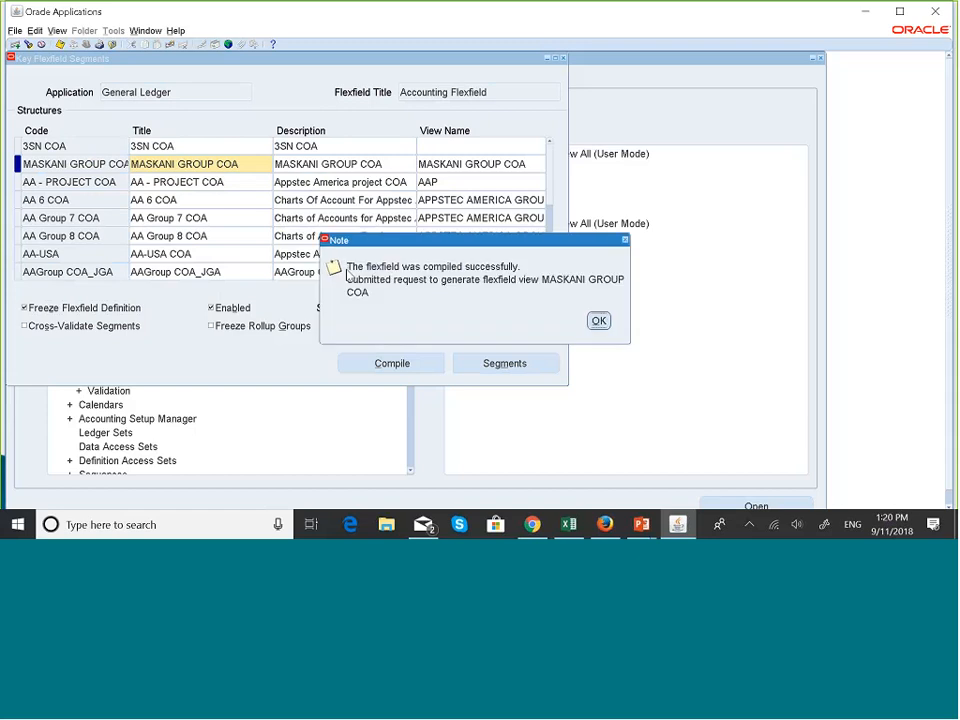
pyautogui.click(603, 326)
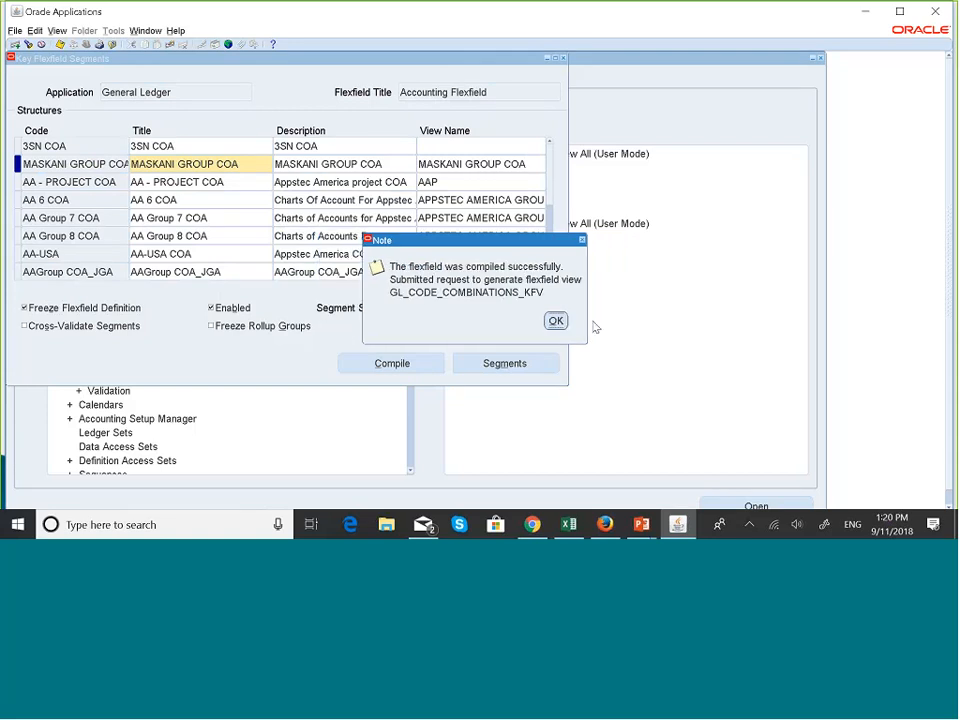
pyautogui.click(556, 320)
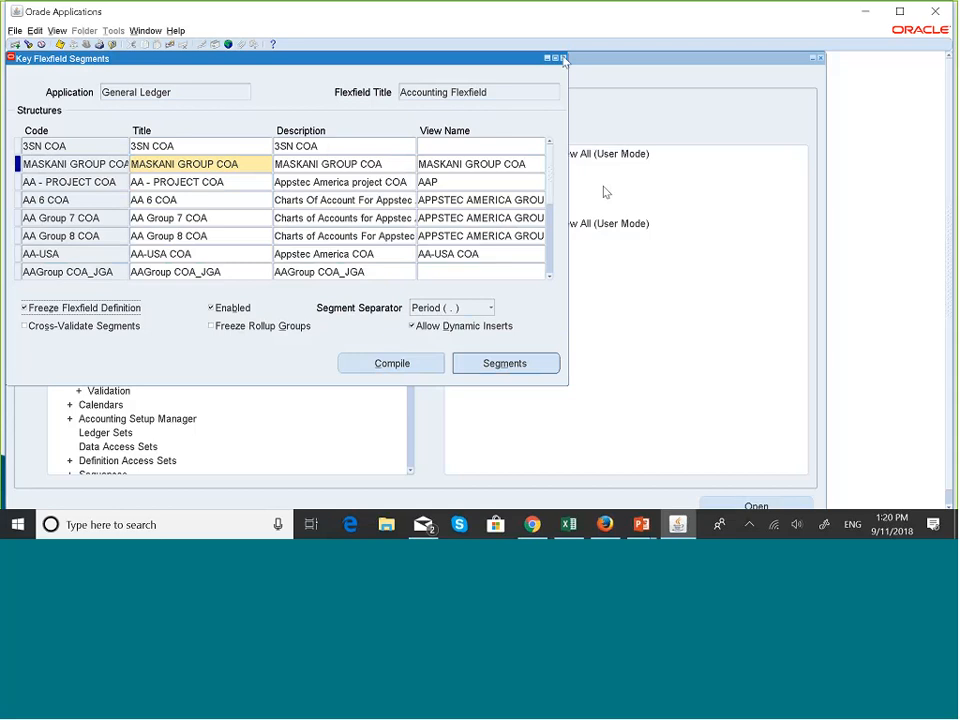
pyautogui.click(563, 58)
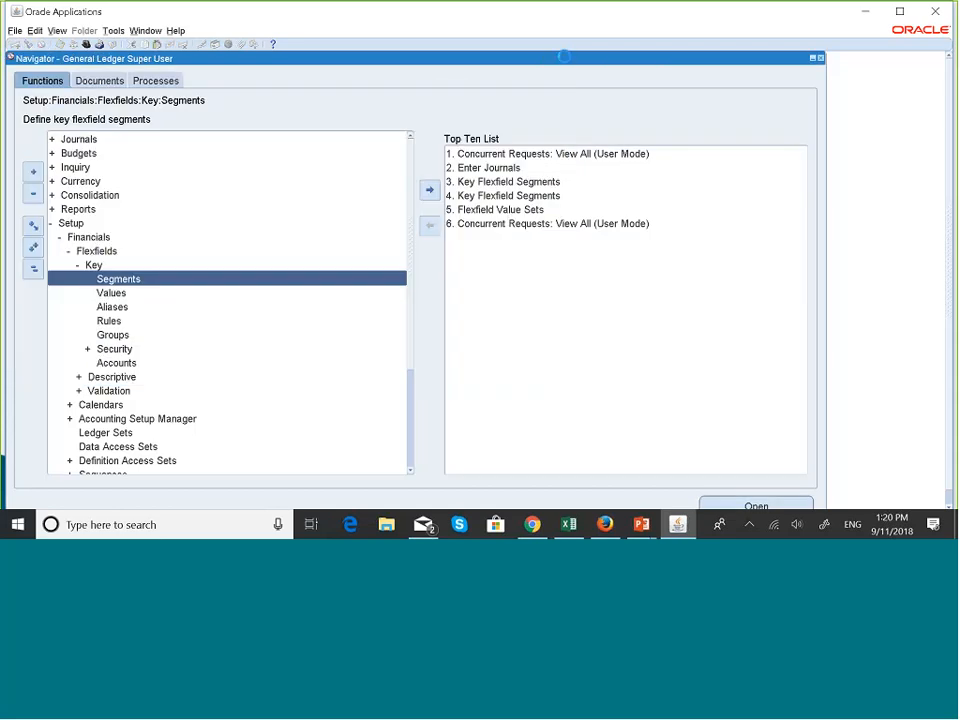
# Step: Switch to the PowerPoint slide show and review the setup steps listed on the Creating Chart of Accounts slide
pyautogui.press('super+Tab')
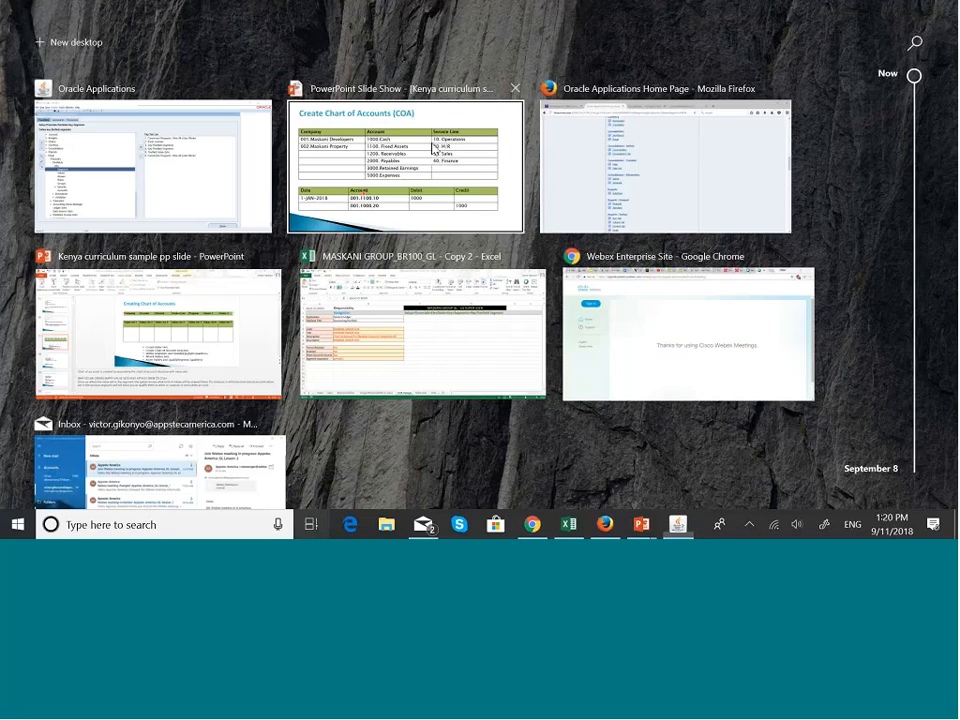
pyautogui.click(433, 148)
pyautogui.click(431, 143)
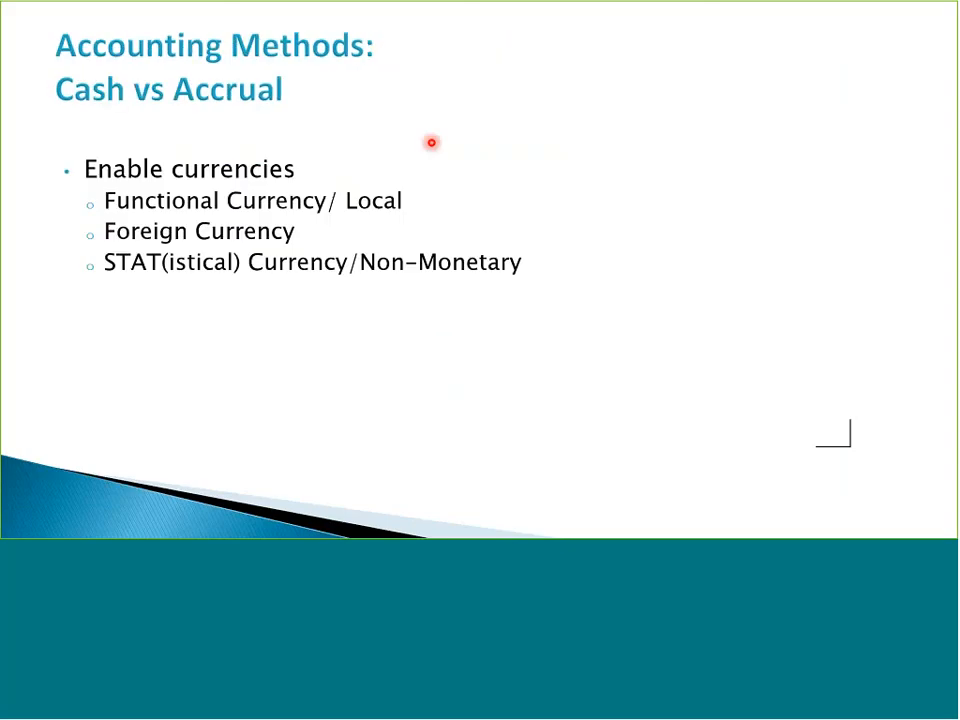
pyautogui.click(431, 143)
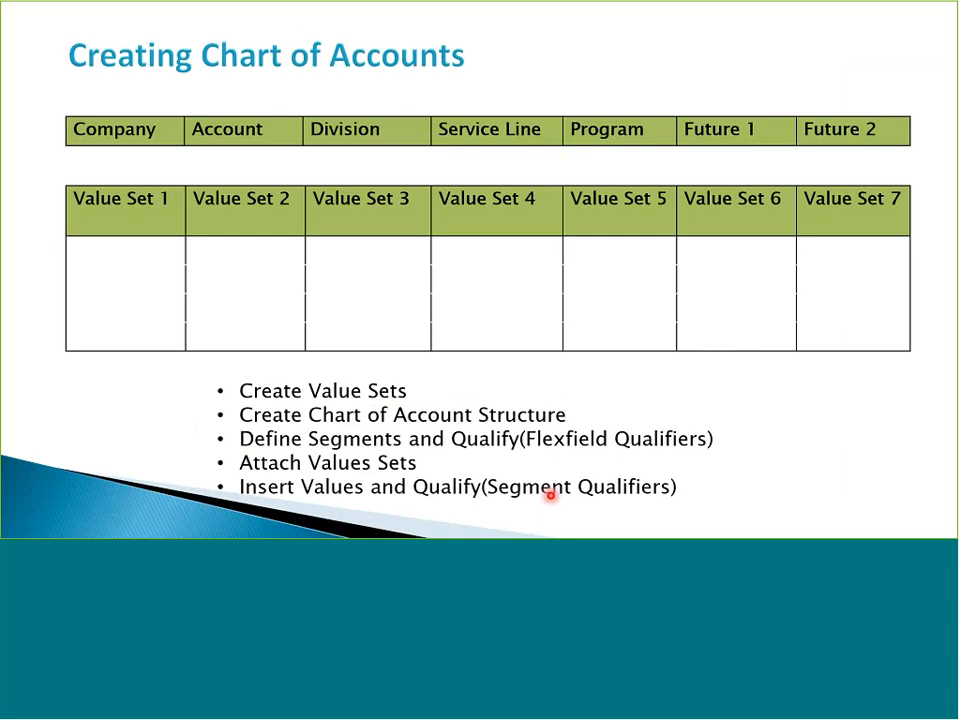
# Step: Switch back to Oracle Applications and open the key flexfield Values function under the Financials setup
pyautogui.press('super+Tab')
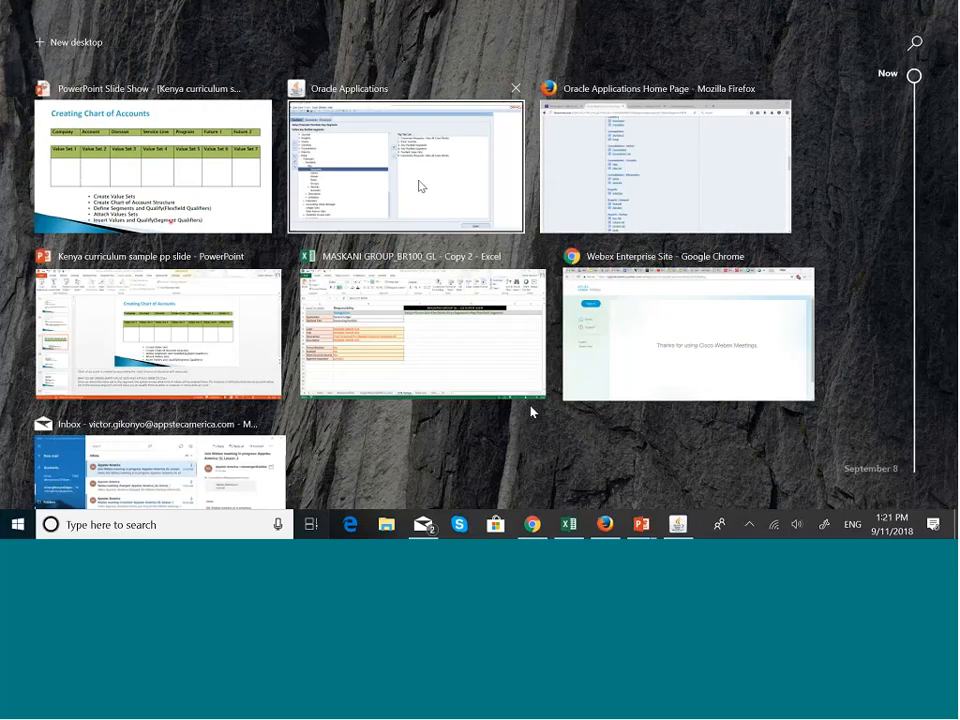
pyautogui.click(419, 186)
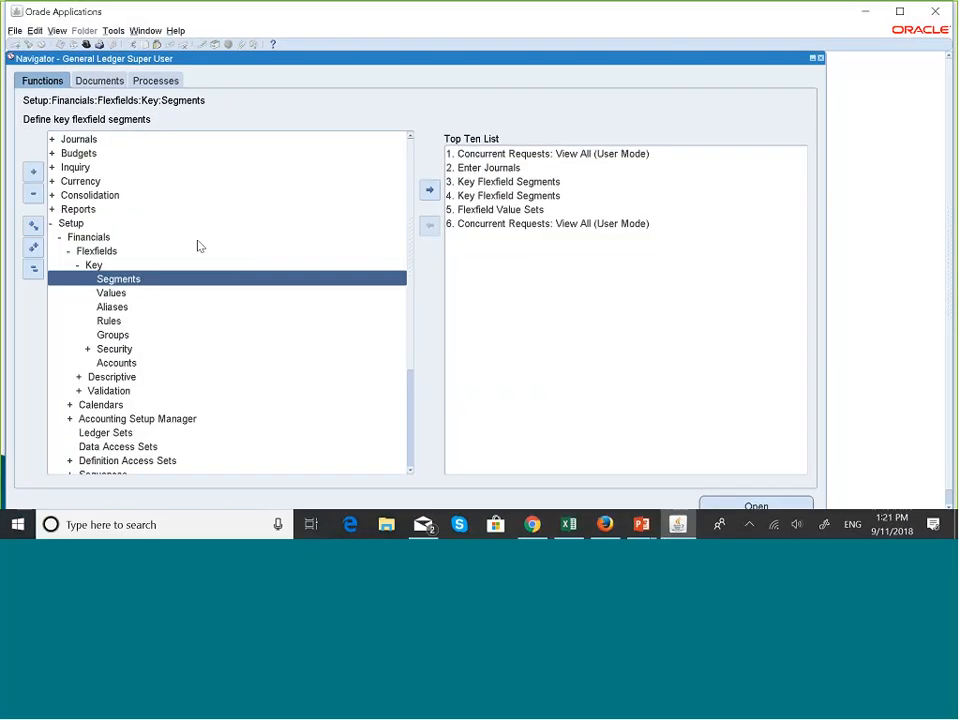
pyautogui.click(33, 271)
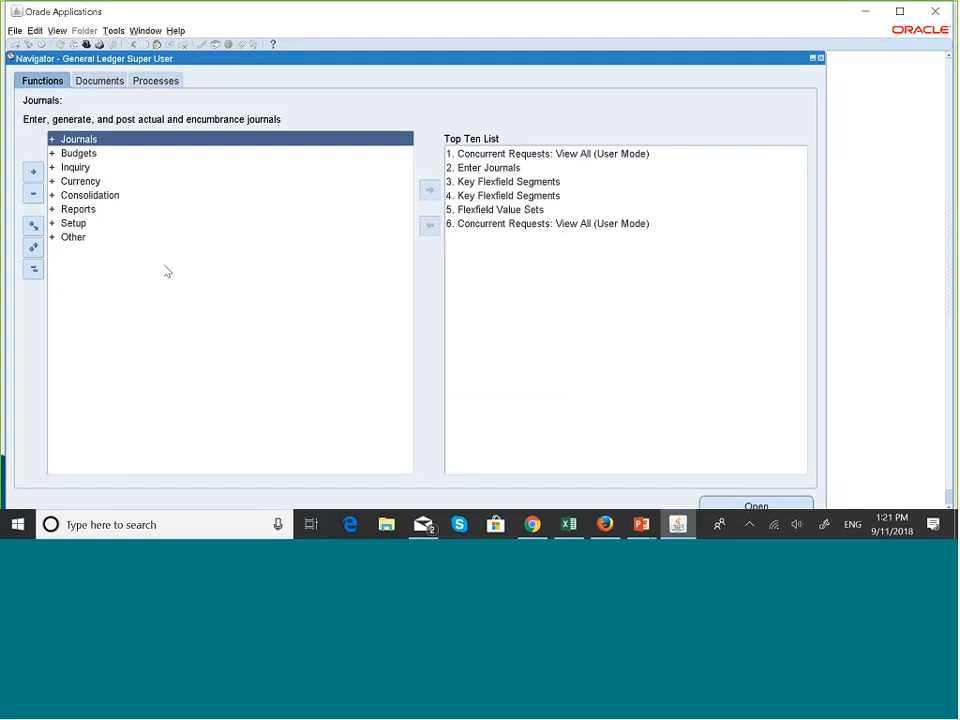
pyautogui.doubleClick(86, 225)
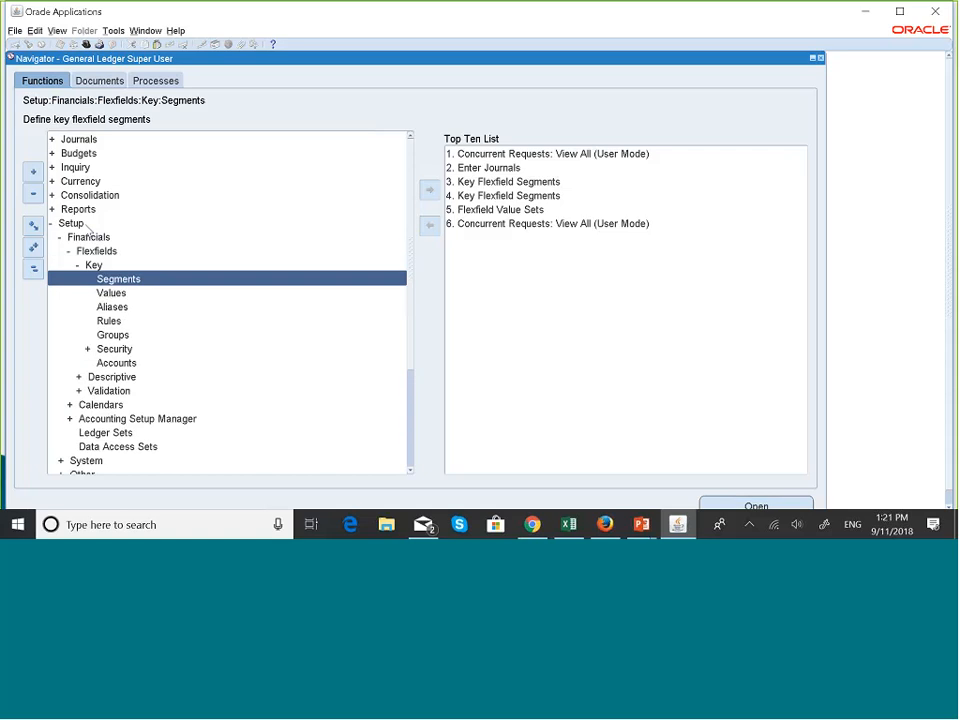
pyautogui.press('Down')
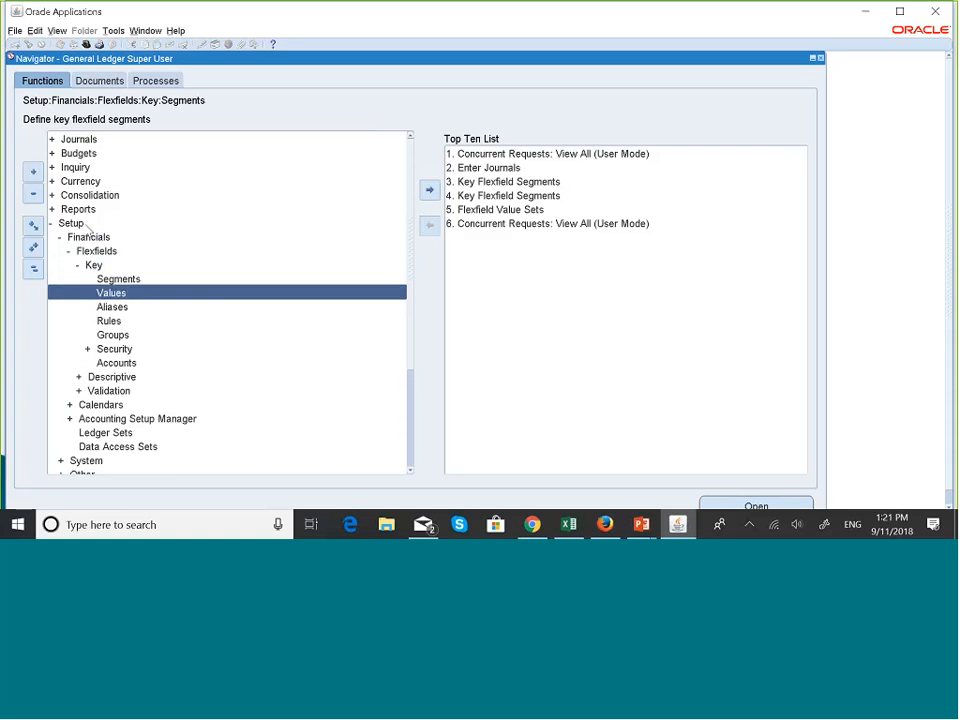
pyautogui.press('Return')
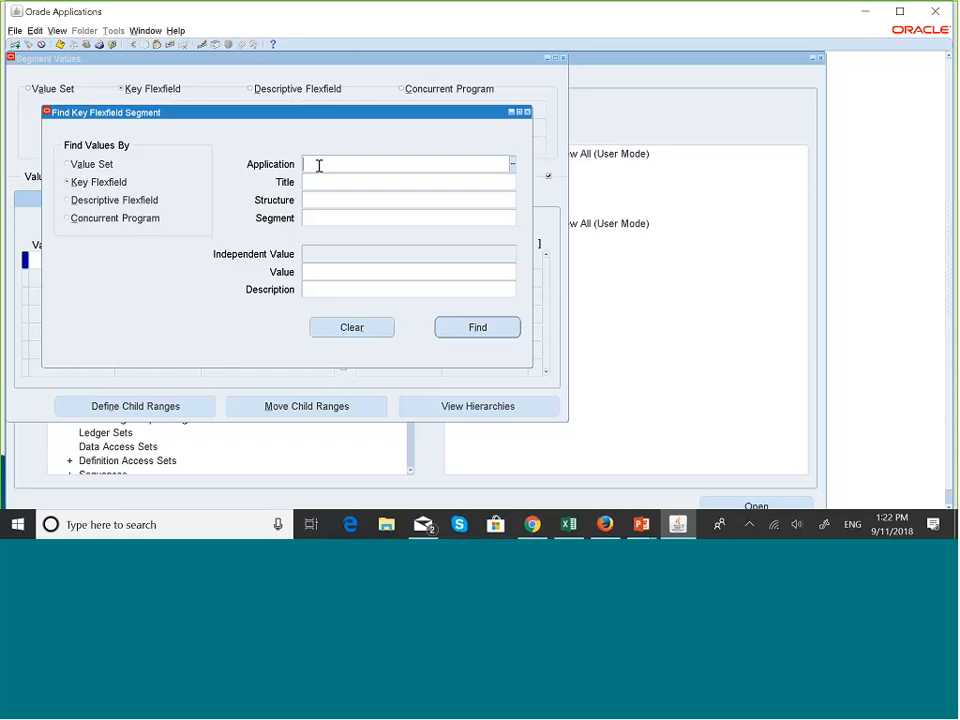
# Step: Set the key flexfield search criteria to the General Ledger application and the Accounting Flexfield title
pyautogui.write('GENERA')
pyautogui.press('Tab')
pyautogui.write('A')
pyautogui.press('capslock')
pyautogui.write('c')
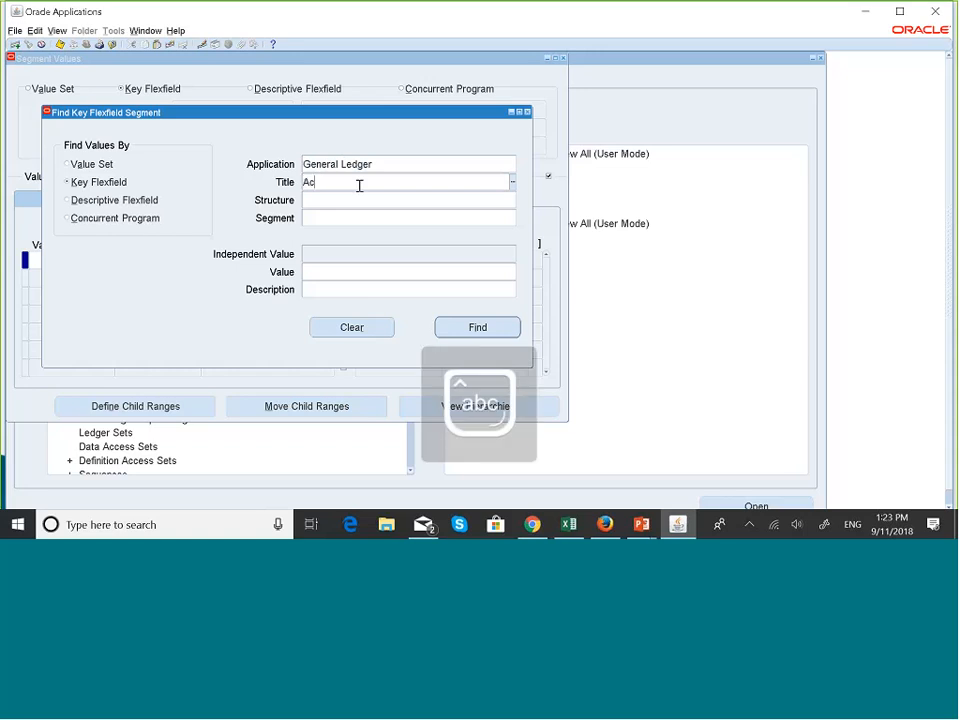
pyautogui.press('Tab')
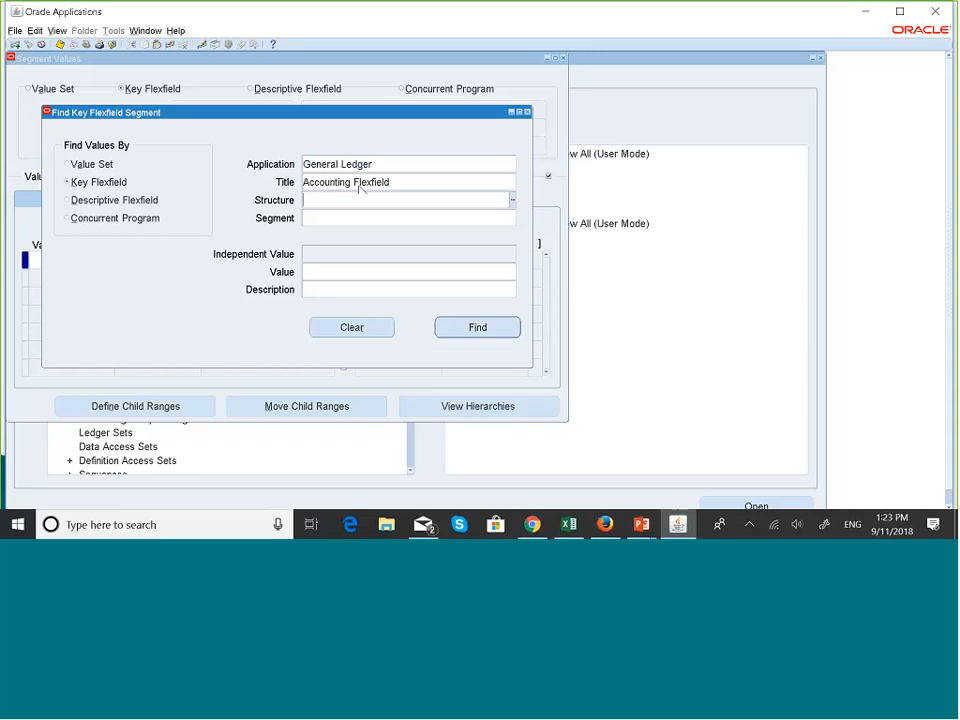
# Step: Set the structure to MASKANI GROUP COA and find its segment values
pyautogui.press('capslock')
pyautogui.write('M')
pyautogui.press('capslock')
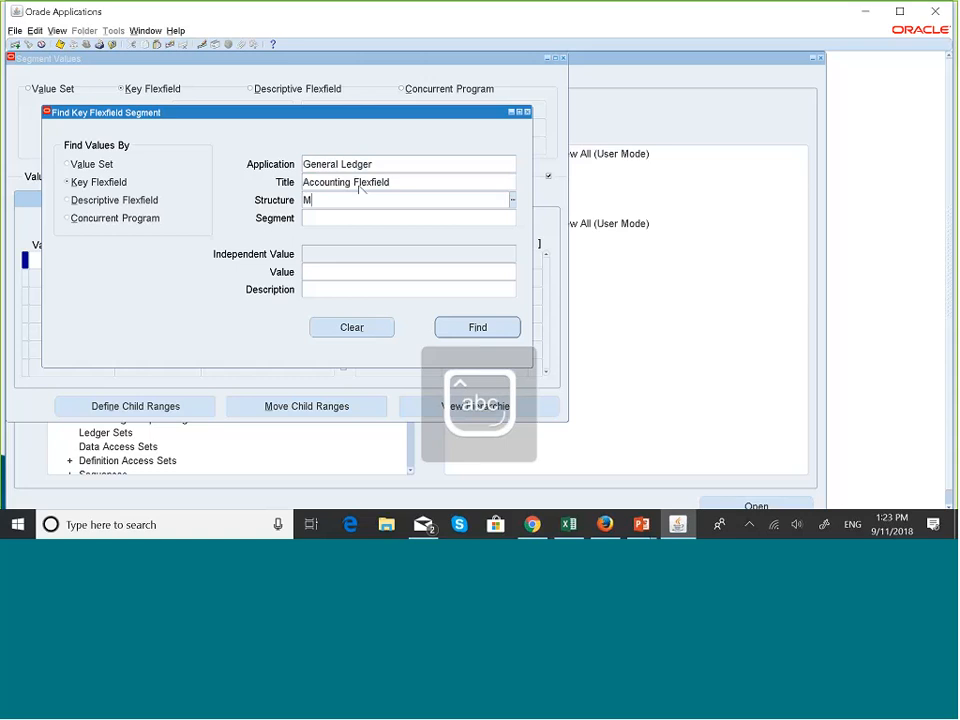
pyautogui.press('capslock')
pyautogui.write('ASKAN')
pyautogui.press('Tab')
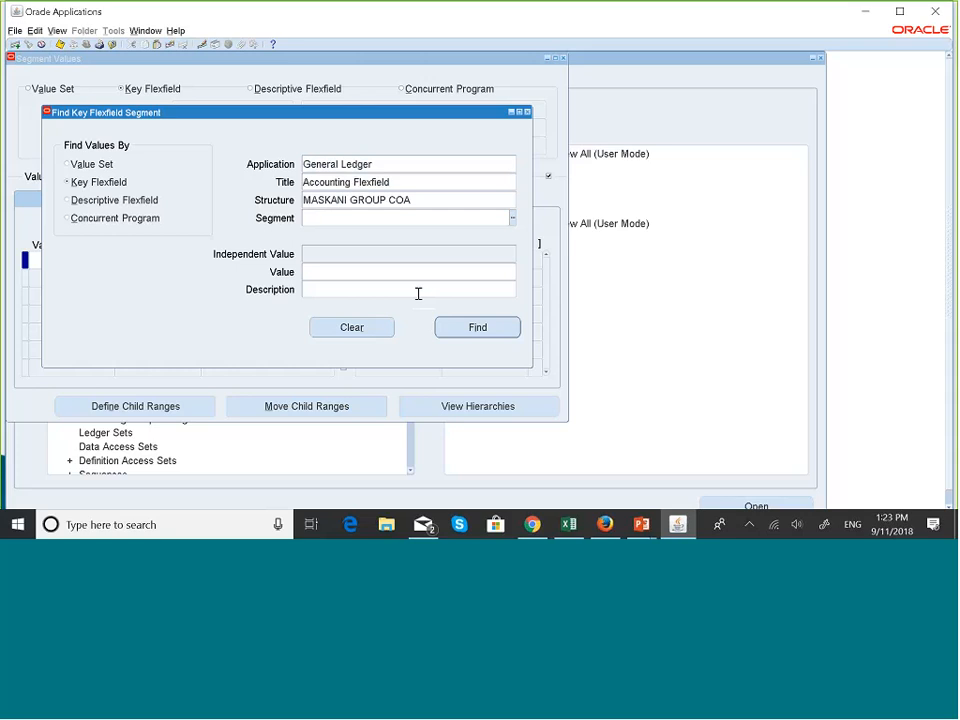
pyautogui.click(470, 327)
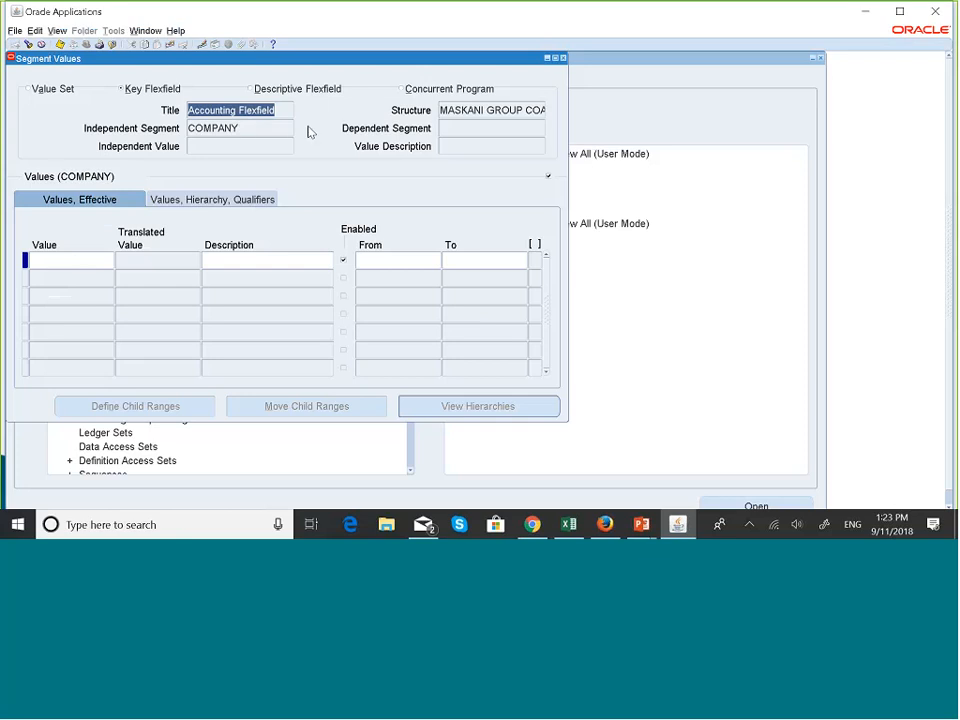
# Step: Browse the structure's independent segments from COMPANY to SERVICE LINE
pyautogui.click(260, 127)
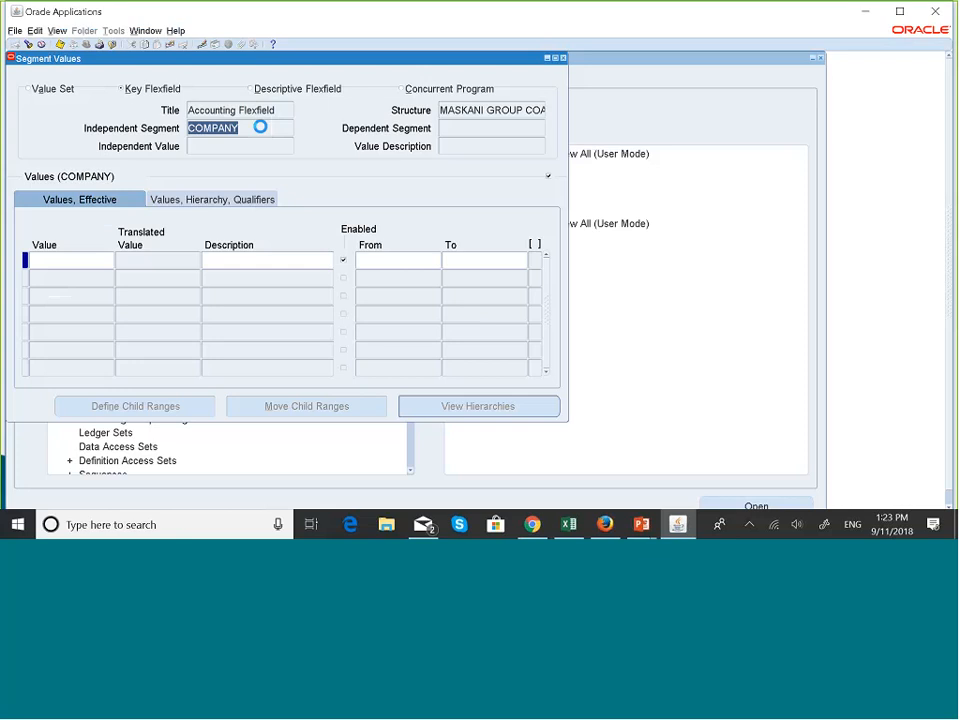
pyautogui.press('Down')
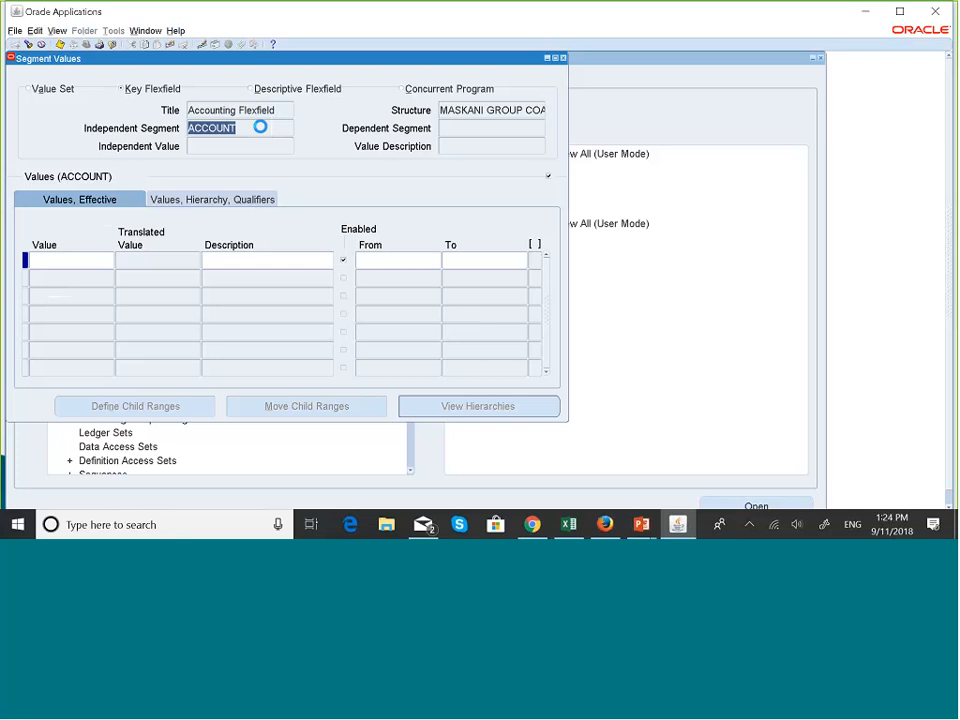
pyautogui.press('Down')
pyautogui.press('Down')
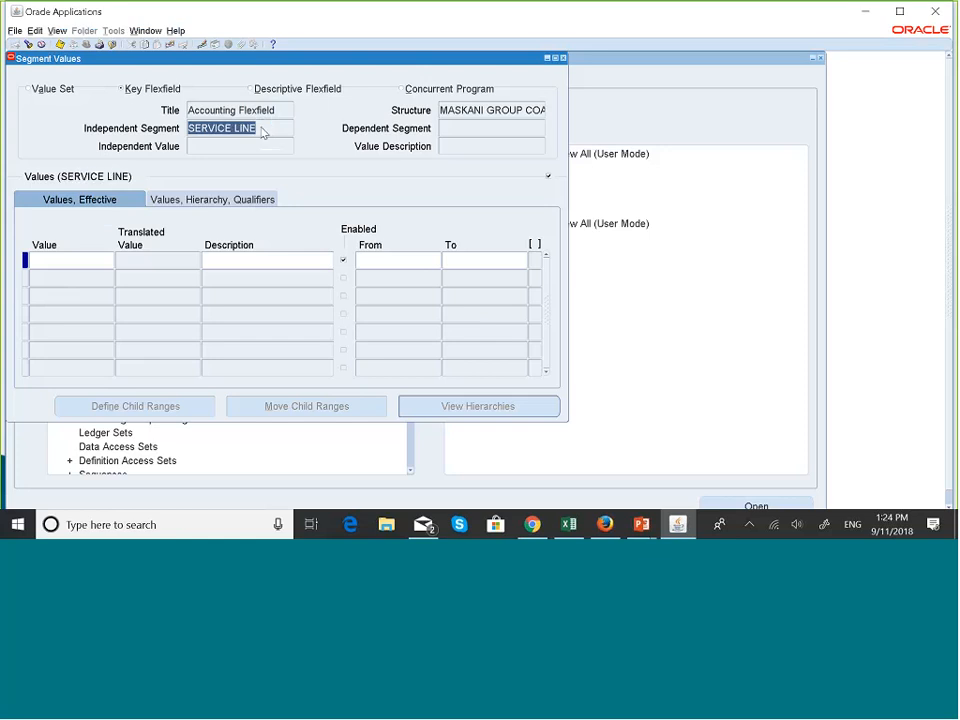
# Step: Close the current segment values and reopen the key flexfield Values function
pyautogui.press('Down')
pyautogui.press('Up')
pyautogui.click(563, 58)
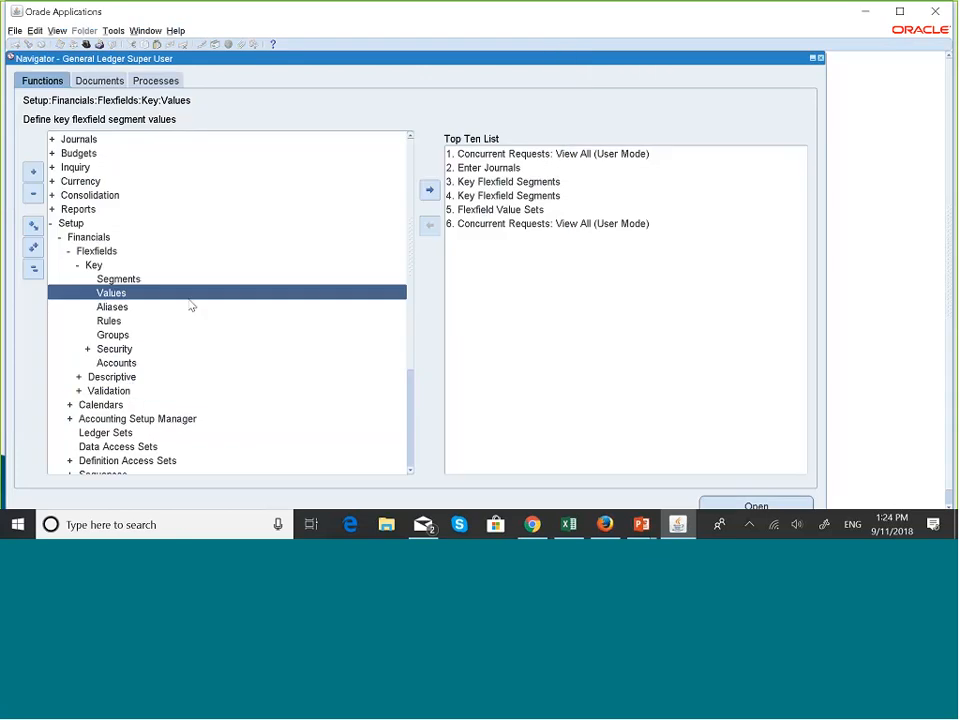
pyautogui.press('Return')
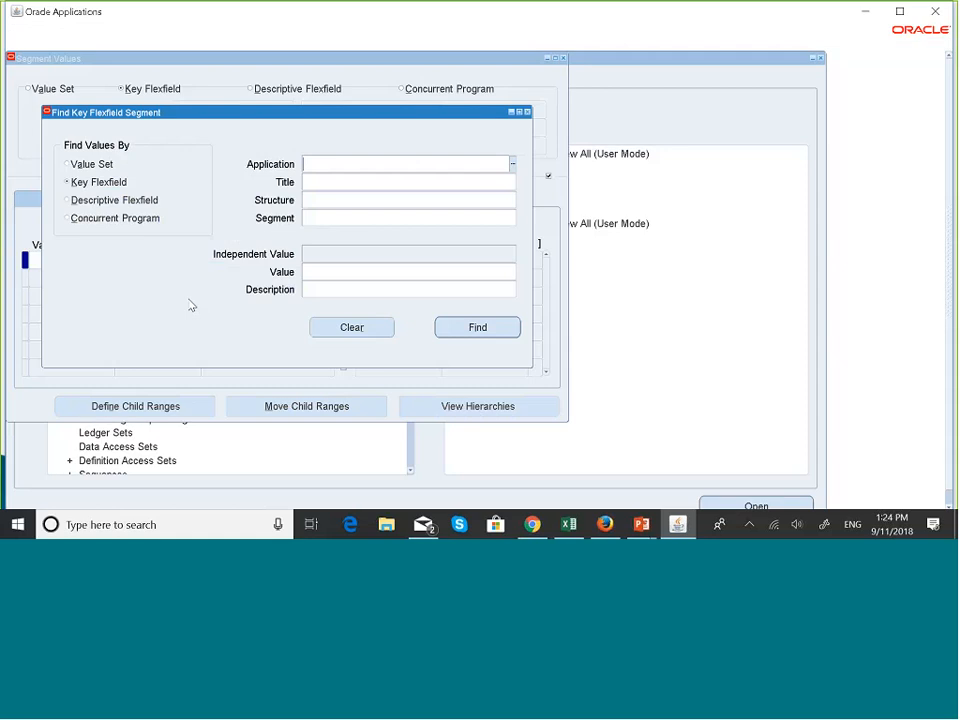
# Step: Search by value set instead of key flexfield and find the values of MASKANI GROUP COMPANY
pyautogui.click(69, 166)
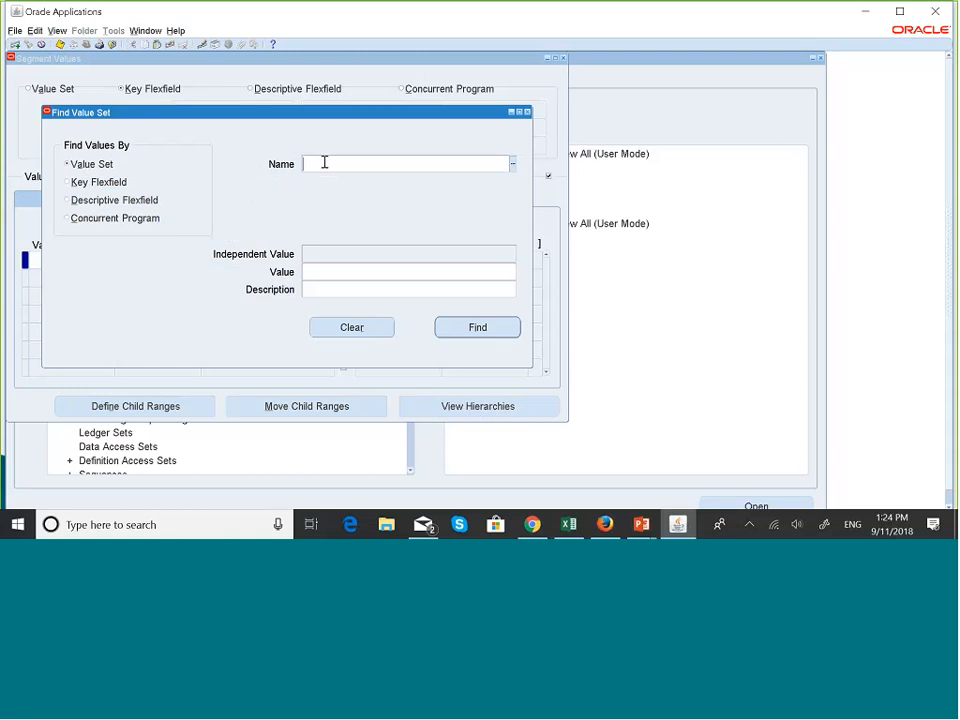
pyautogui.write('MASKANI')
pyautogui.press('Tab')
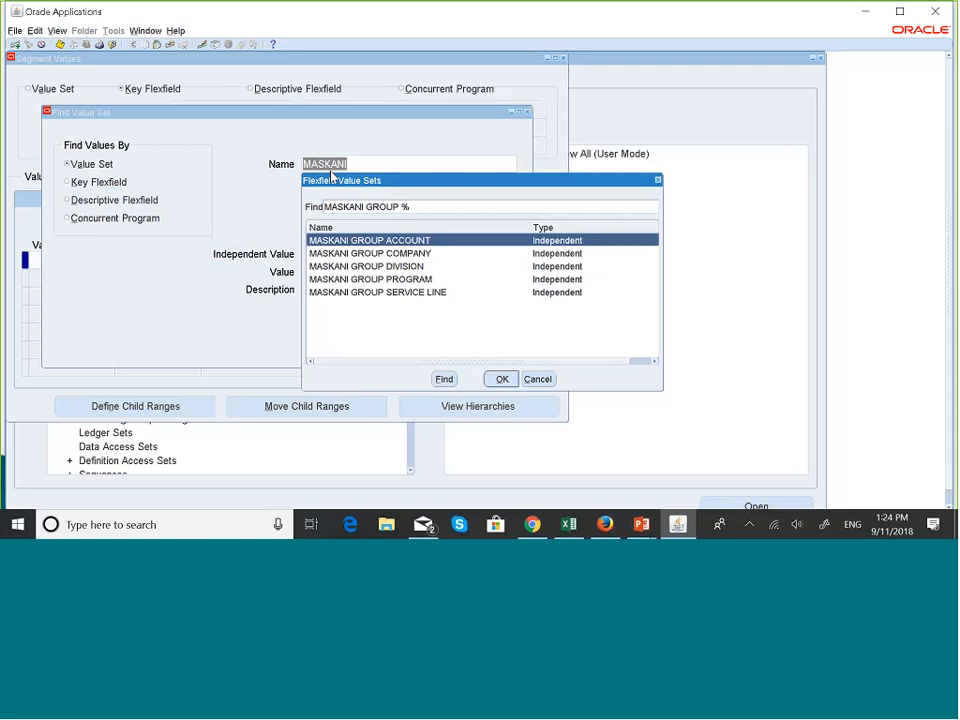
pyautogui.click(503, 380)
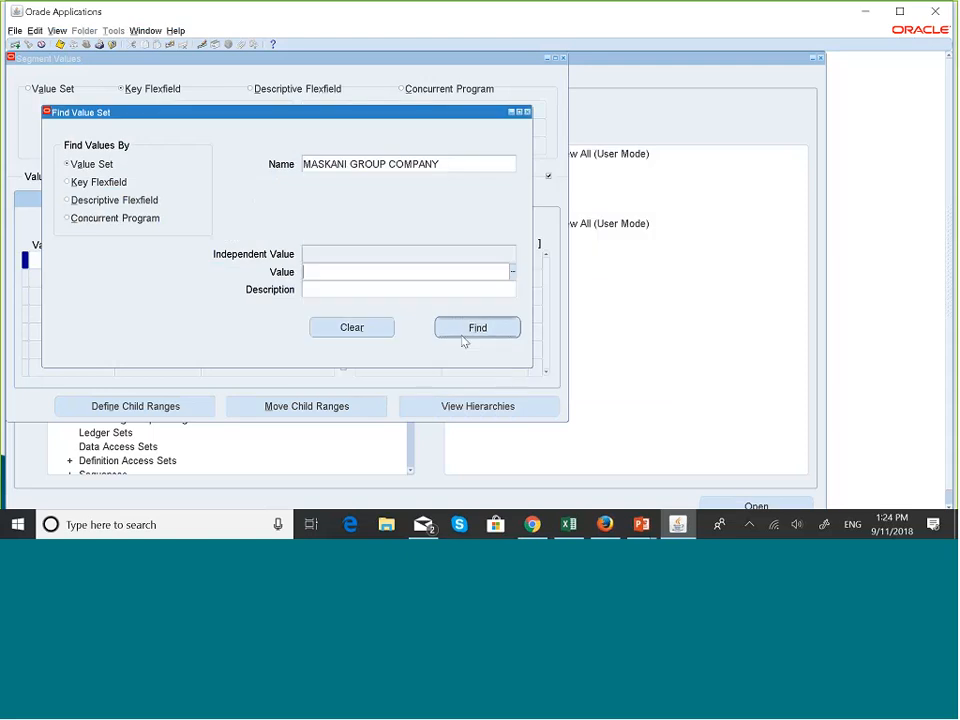
pyautogui.click(463, 337)
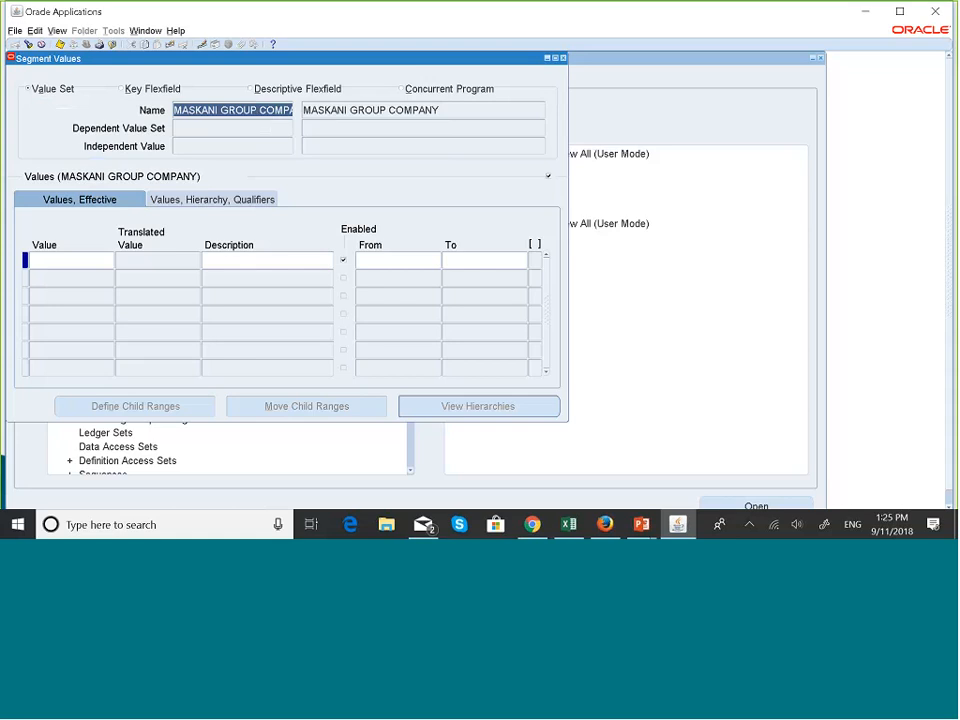
pyautogui.click(77, 261)
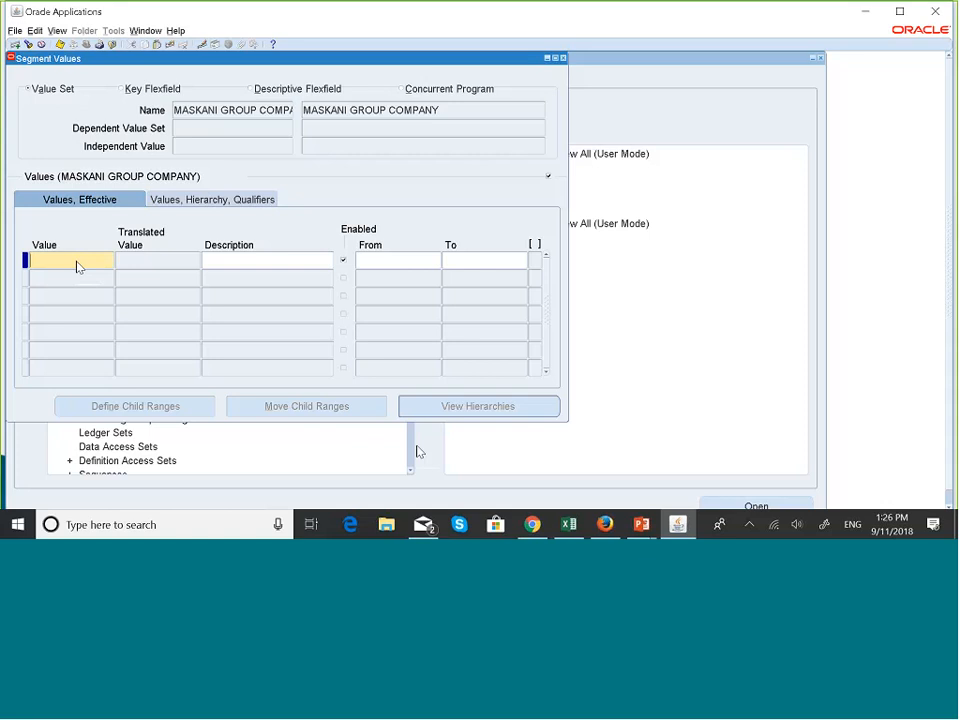
# Step: Switch to the PowerPoint slide show and advance to the Create Chart of Accounts (COA) slide to check the company values
pyautogui.press('super+Tab')
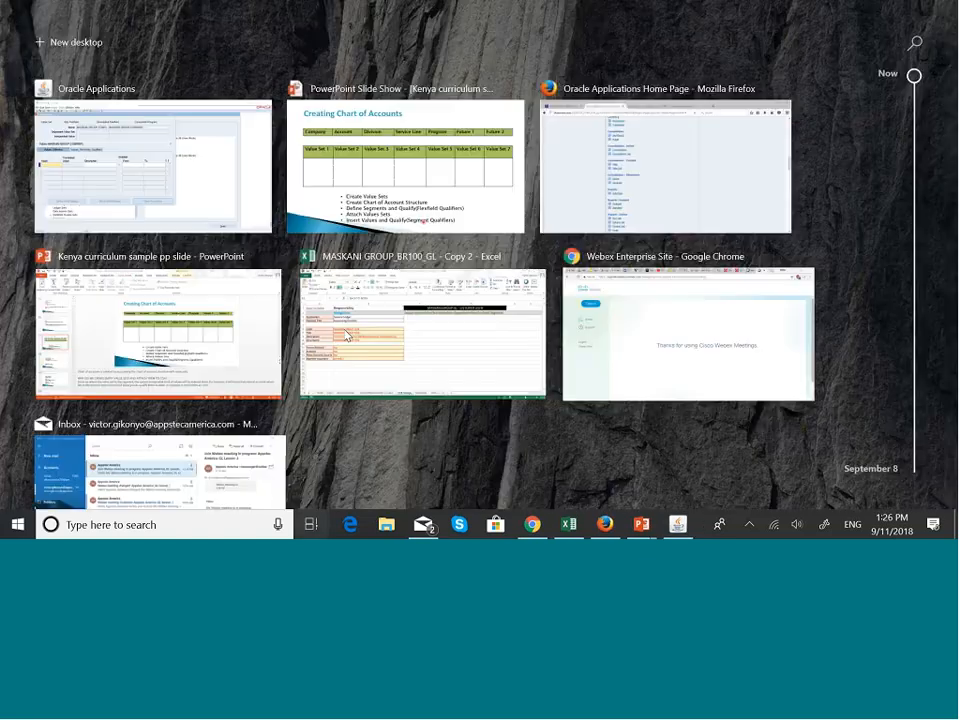
pyautogui.click(405, 181)
pyautogui.press('Right')
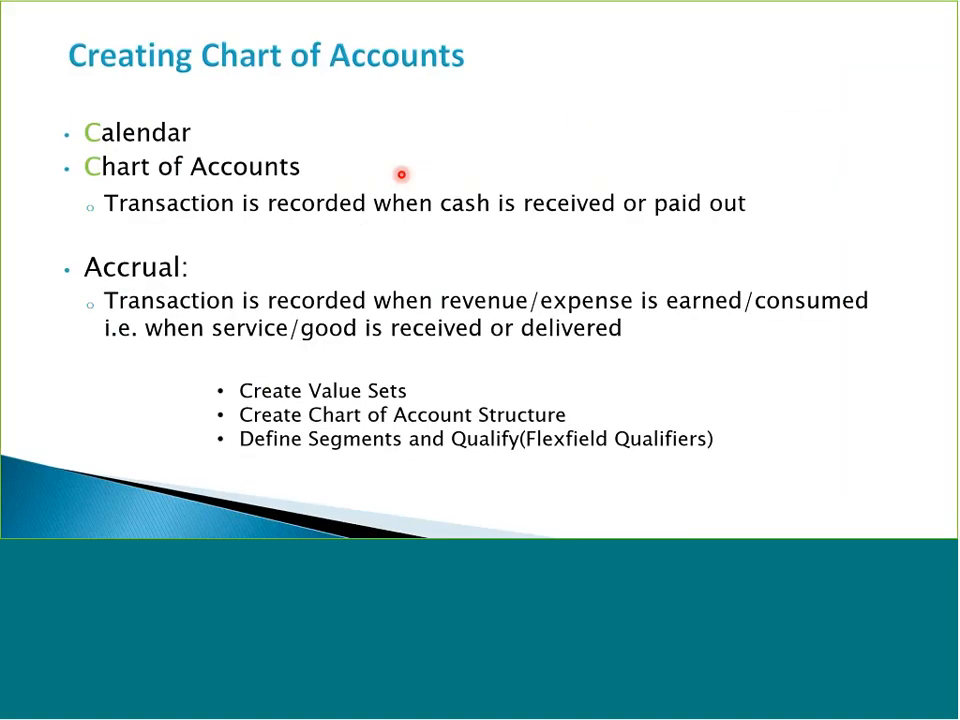
pyautogui.press('Right')
pyautogui.press('Right')
pyautogui.press('Right')
pyautogui.press('Right')
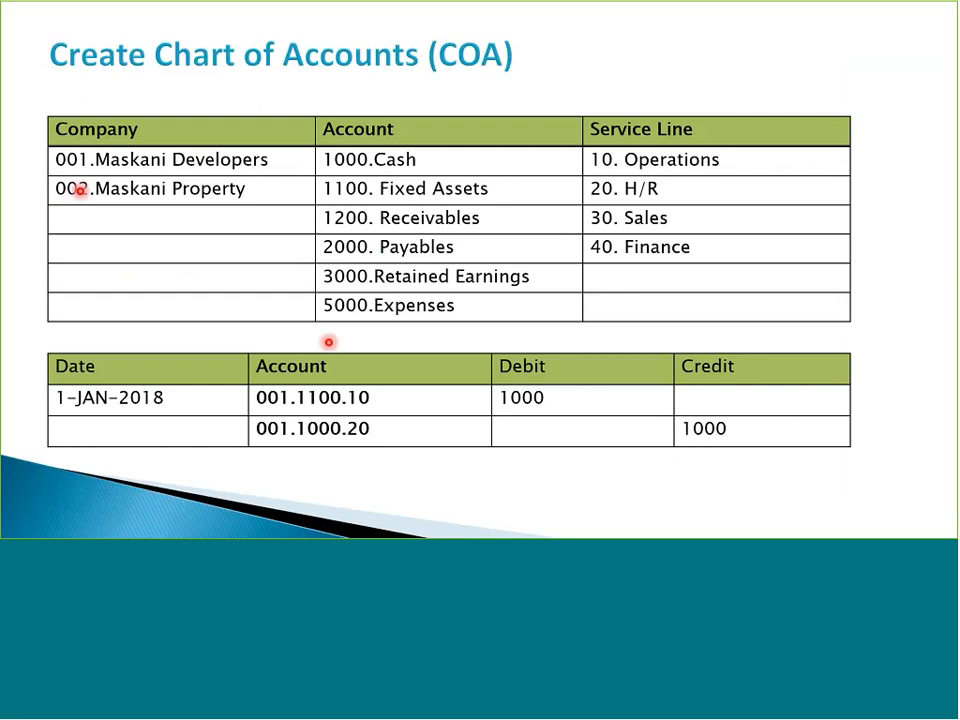
# Step: Switch back to Oracle Applications and enter 001 as the first company value
pyautogui.press('super+Tab')
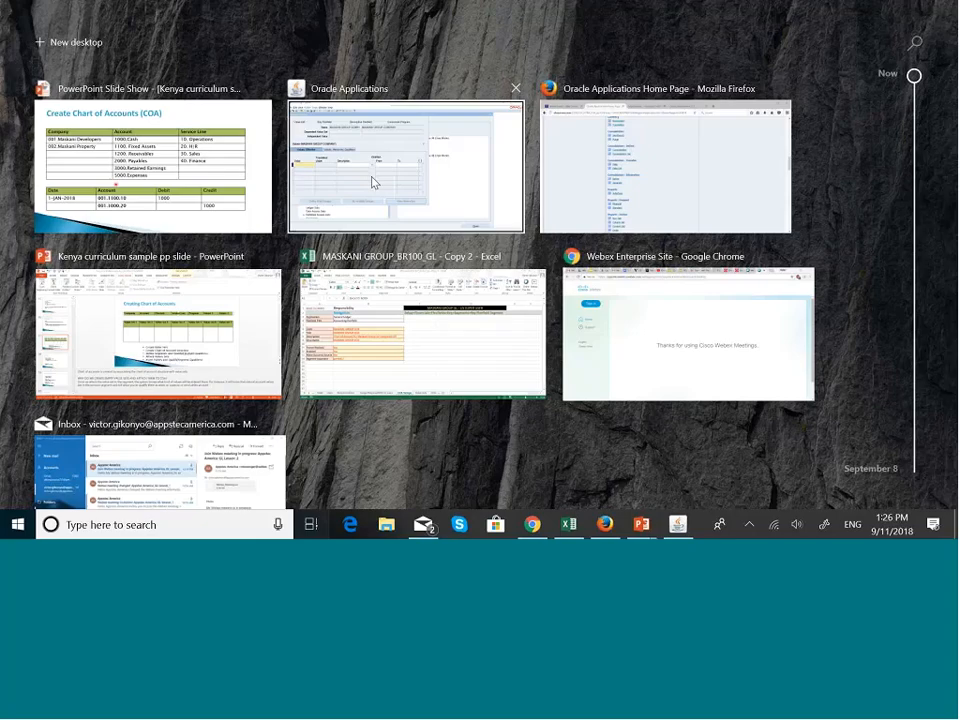
pyautogui.click(375, 182)
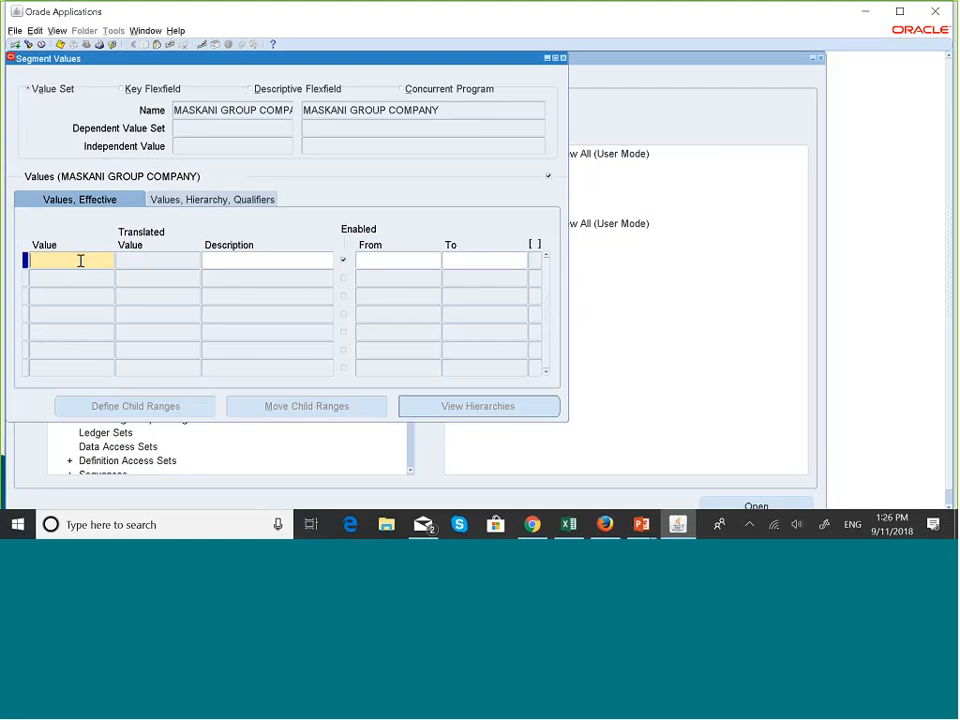
pyautogui.write('001')
pyautogui.click(214, 263)
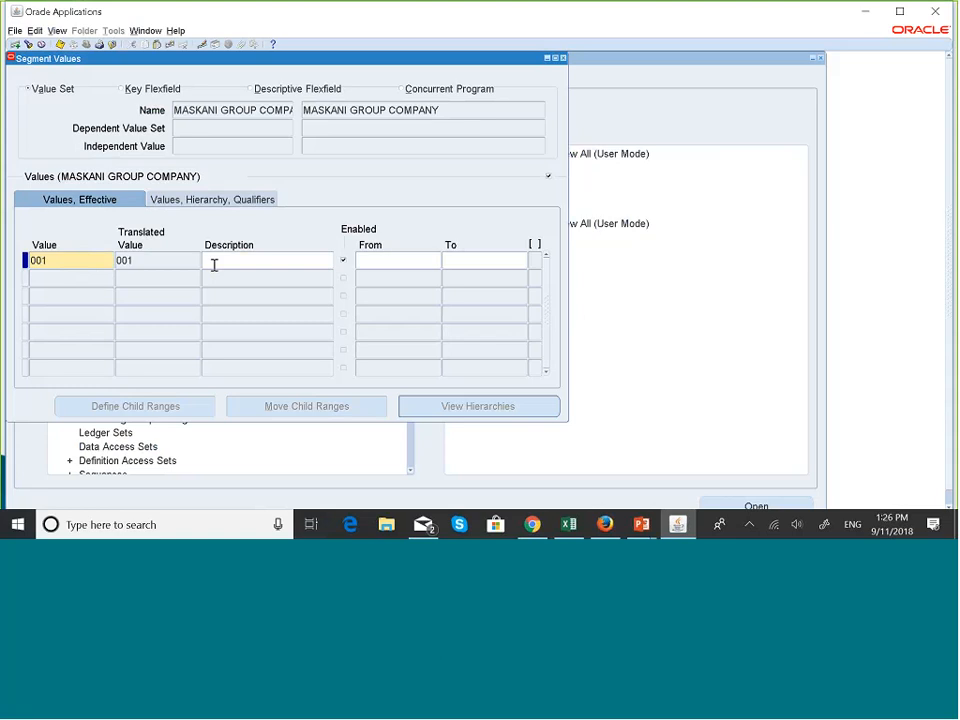
# Step: Try to replace the first company value with the six-digit code 000000
pyautogui.doubleClick(66, 261)
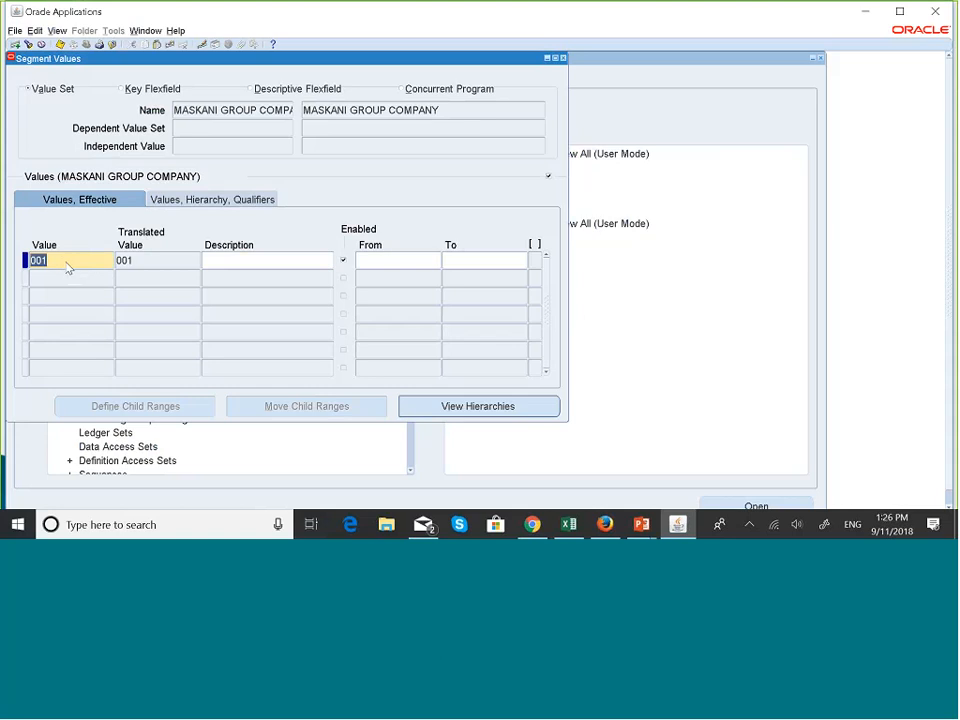
pyautogui.press('BackSpace')
pyautogui.write('000000')
pyautogui.click(318, 265)
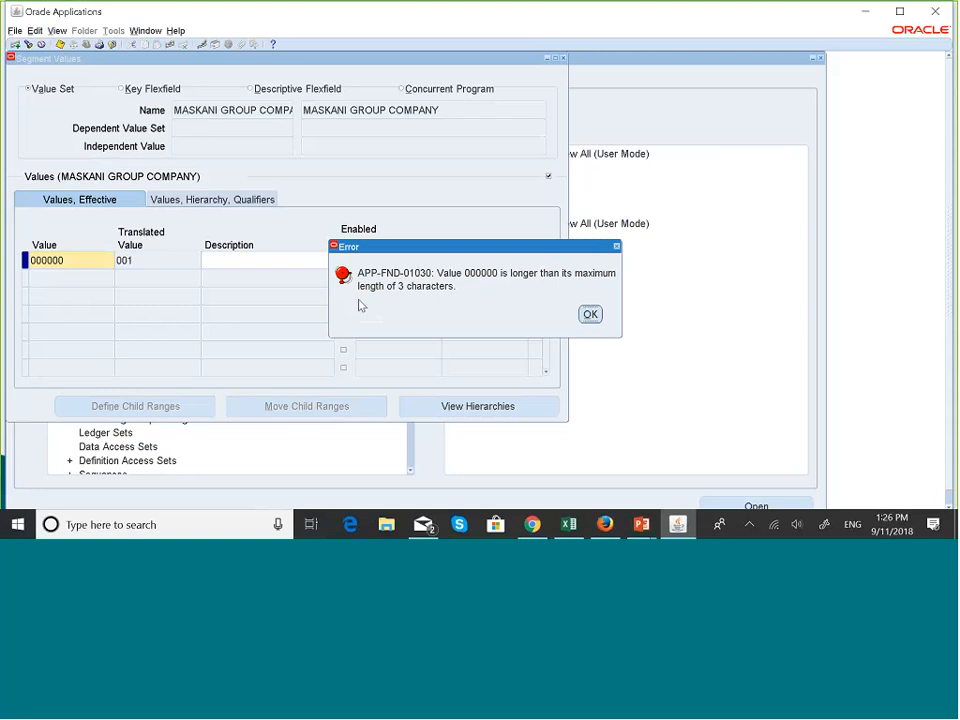
pyautogui.click(591, 315)
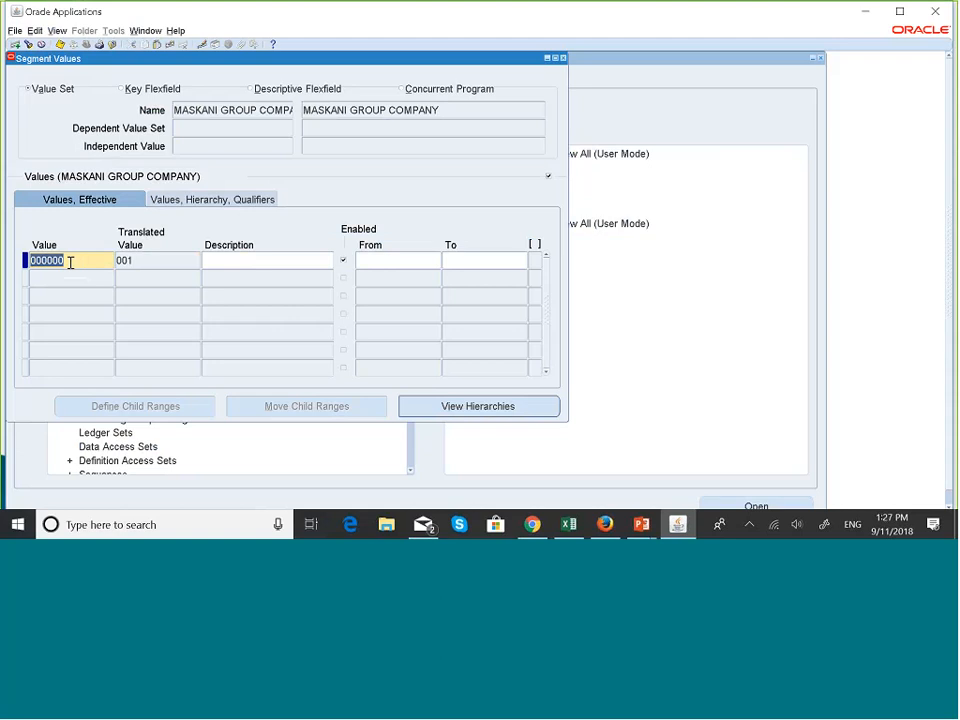
# Step: Clear the first company value and set it to 001
pyautogui.press('BackSpace')
pyautogui.write('MASK')
pyautogui.press('BackSpace')
pyautogui.click(240, 256)
pyautogui.click(75, 261)
pyautogui.press('BackSpace')
pyautogui.press('BackSpace')
pyautogui.press('BackSpace')
pyautogui.write('001')
# Step: Enter Maskani Developers as the description of company value 001
pyautogui.click(237, 265)
pyautogui.write('MASK')
pyautogui.press('capslock')
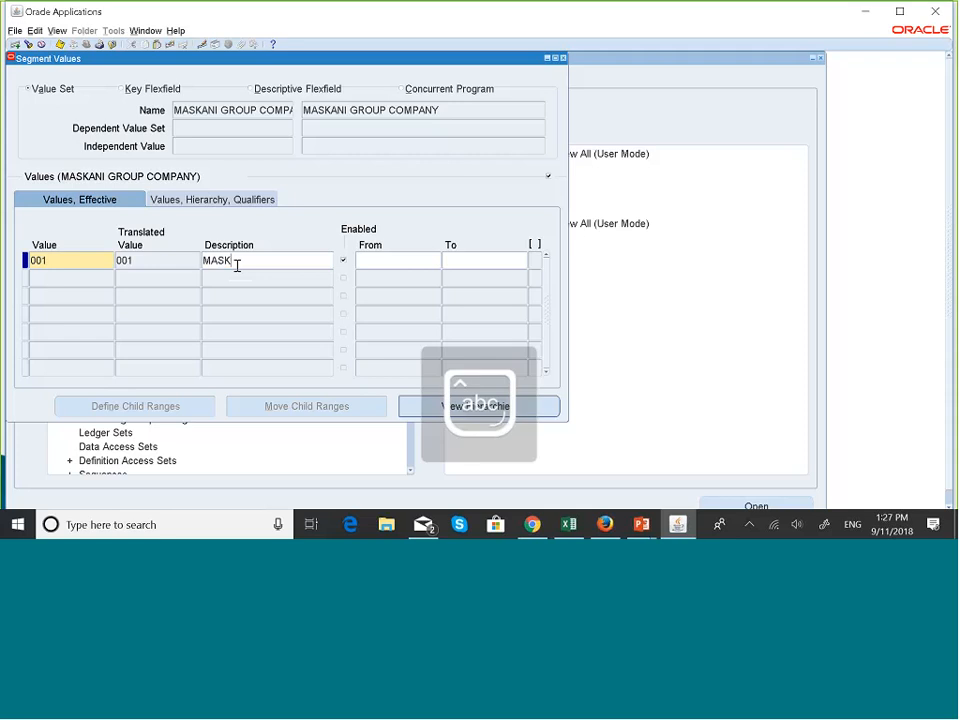
pyautogui.press('BackSpace')
pyautogui.press('BackSpace')
pyautogui.press('BackSpace')
pyautogui.write('ask')
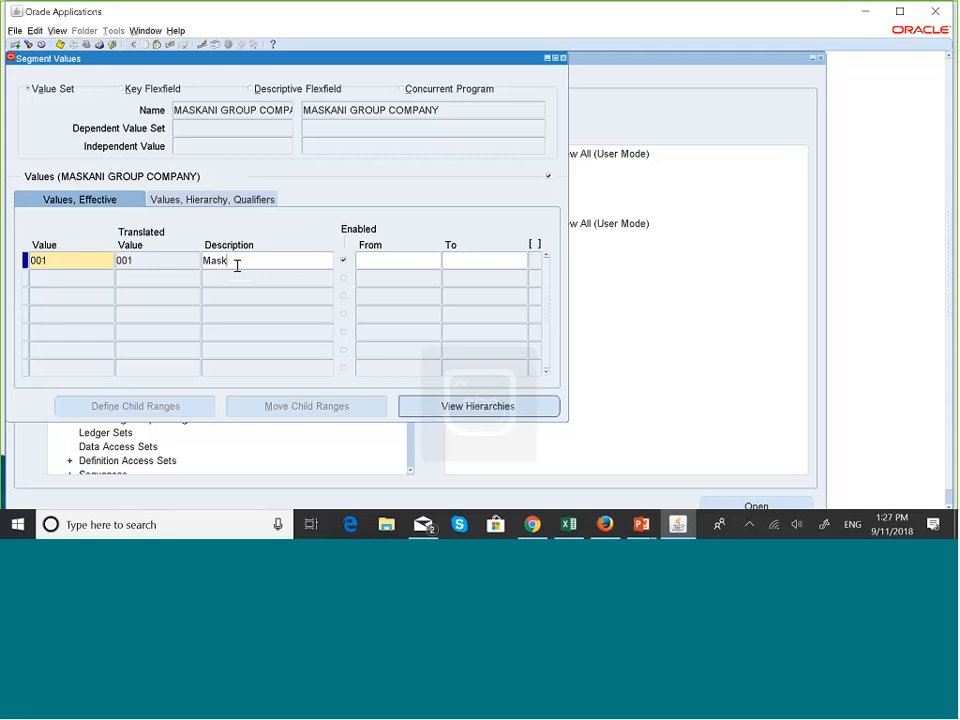
pyautogui.write('an')
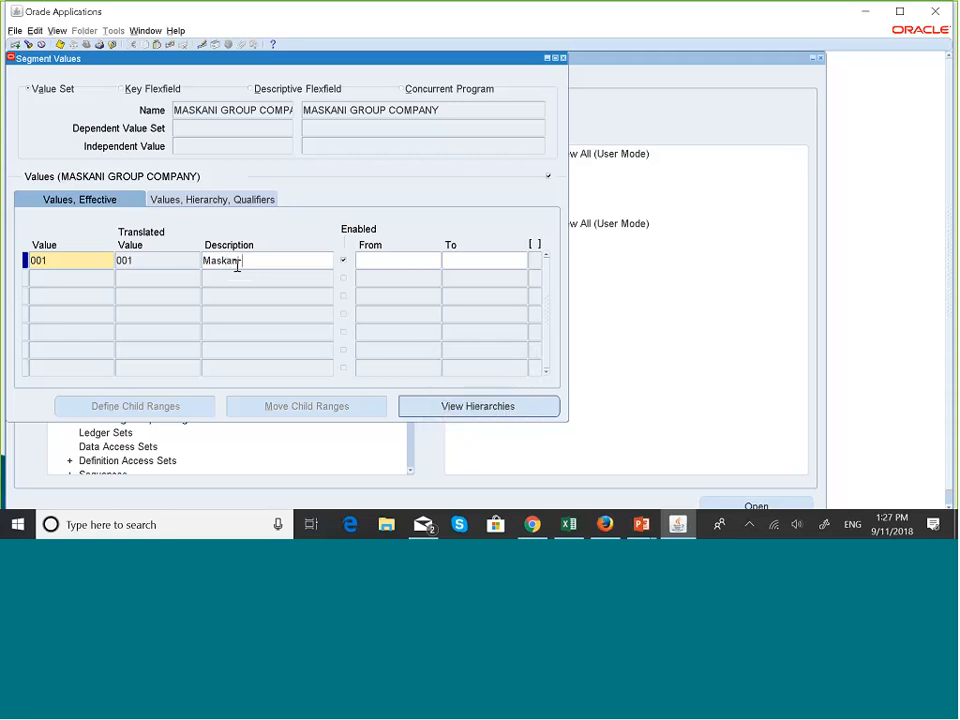
pyautogui.press('capslock')
pyautogui.write('Devel')
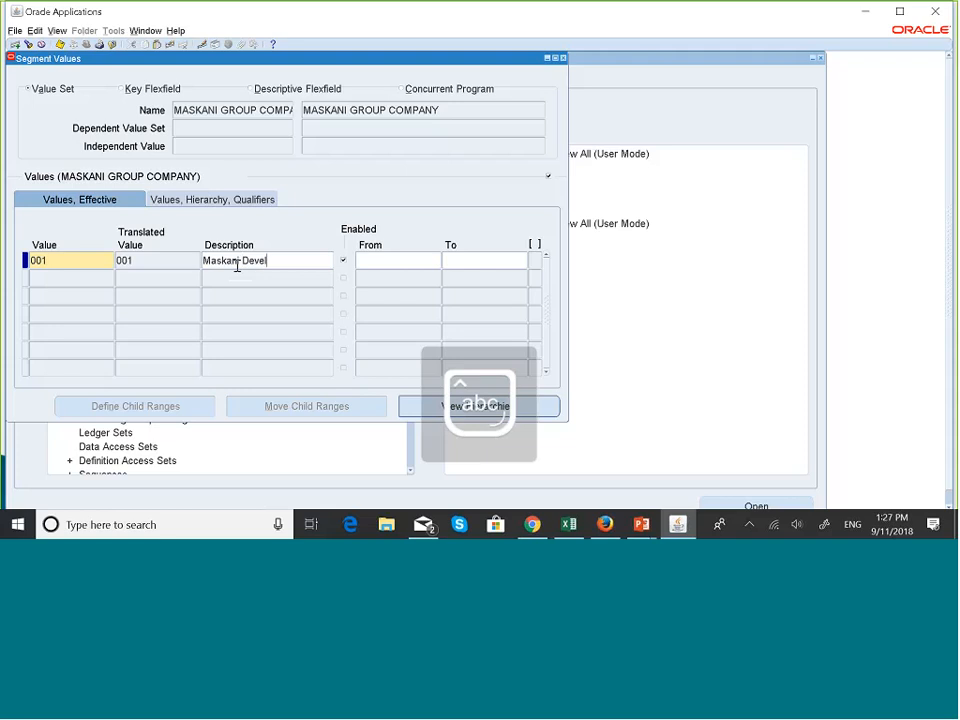
pyautogui.write('opers')
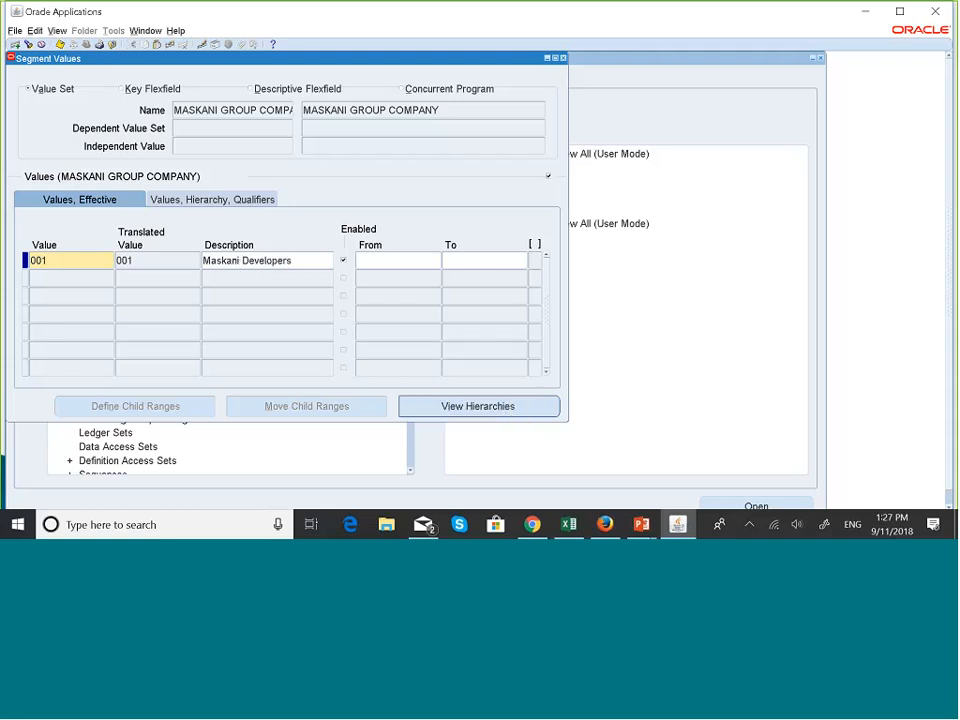
# Step: Add a second company value 002 with the description Maskani Property Managers
pyautogui.click(67, 279)
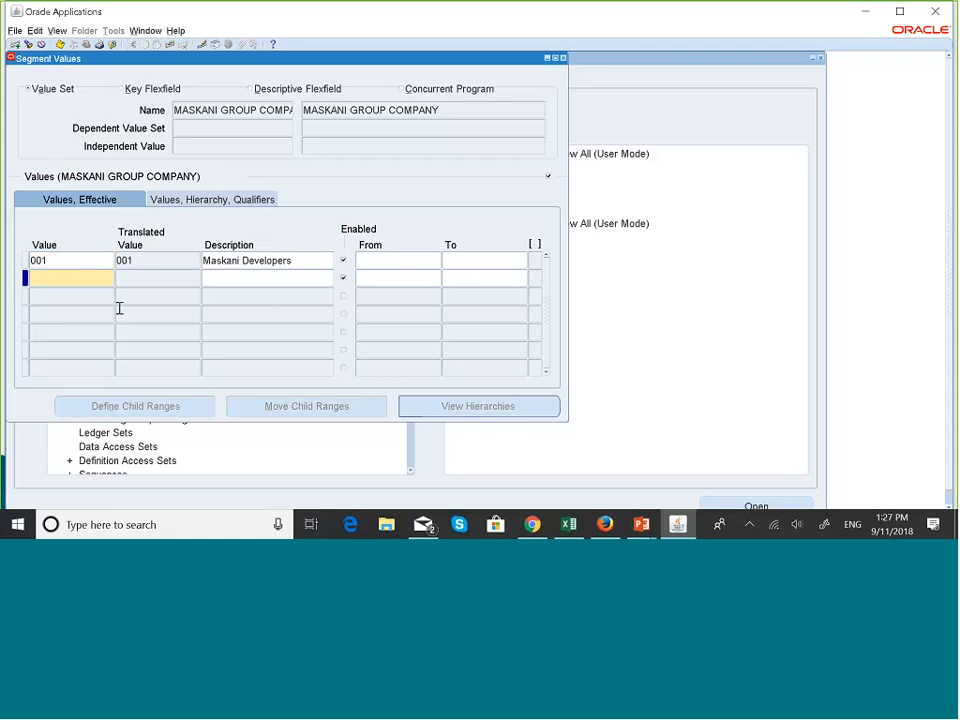
pyautogui.write('002')
pyautogui.press('capslock')
pyautogui.click(229, 279)
pyautogui.write('Ma')
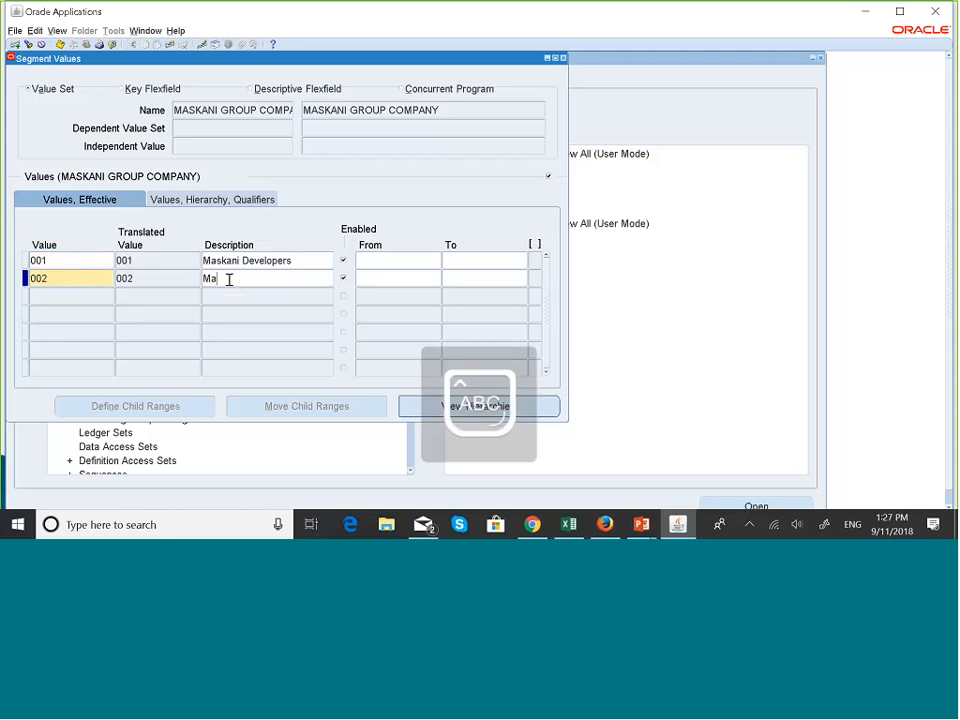
pyautogui.press('capslock')
pyautogui.press('capslock')
pyautogui.press('capslock')
pyautogui.write('skani Pr')
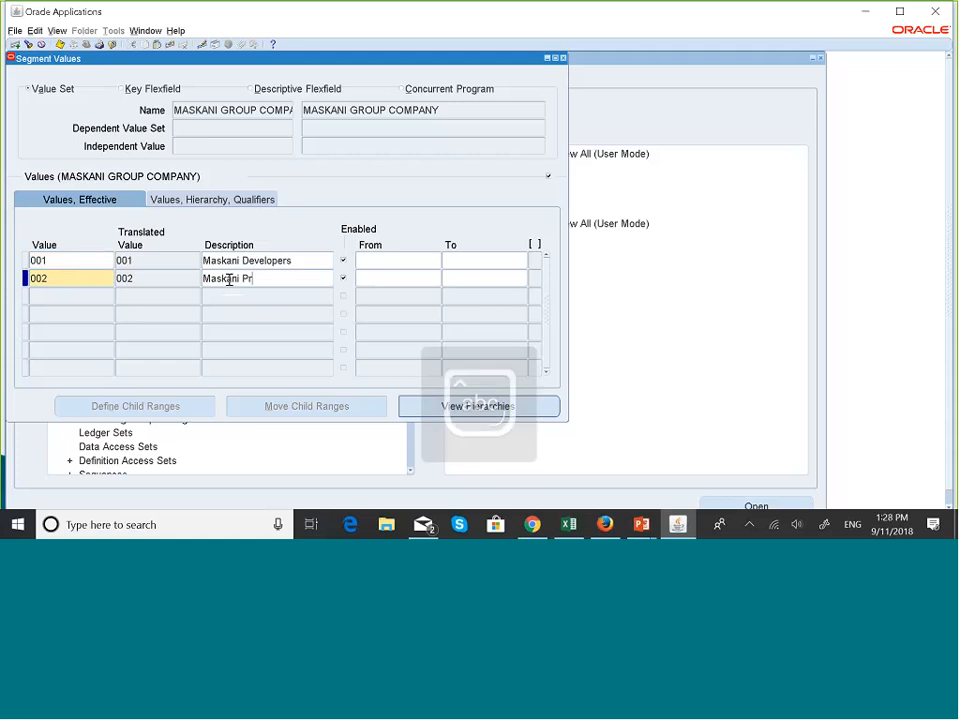
pyautogui.write('operty')
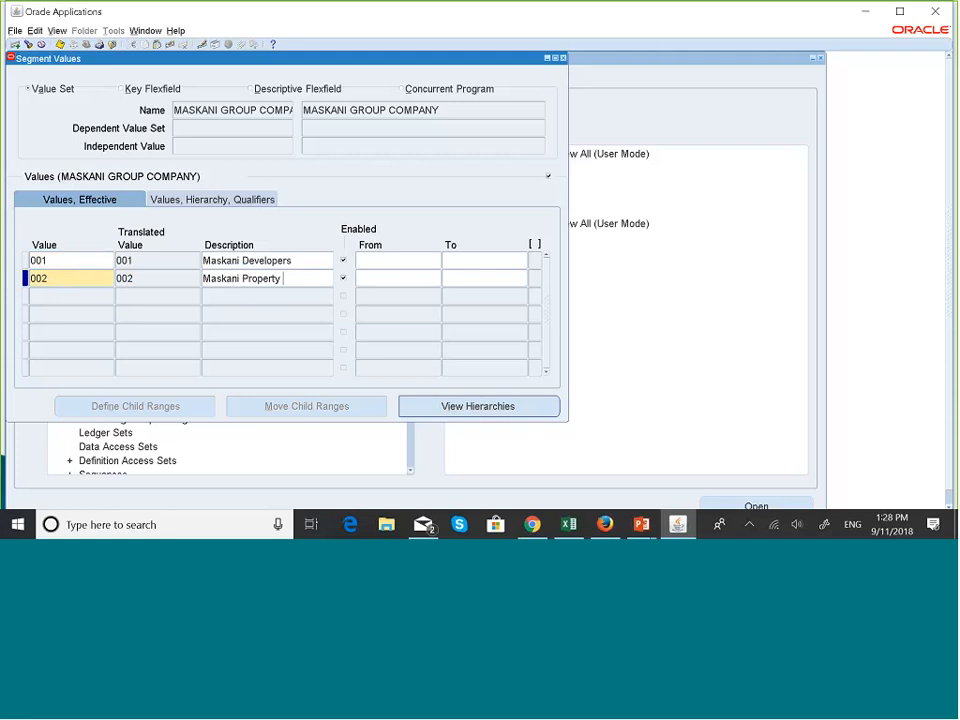
pyautogui.click(342, 21)
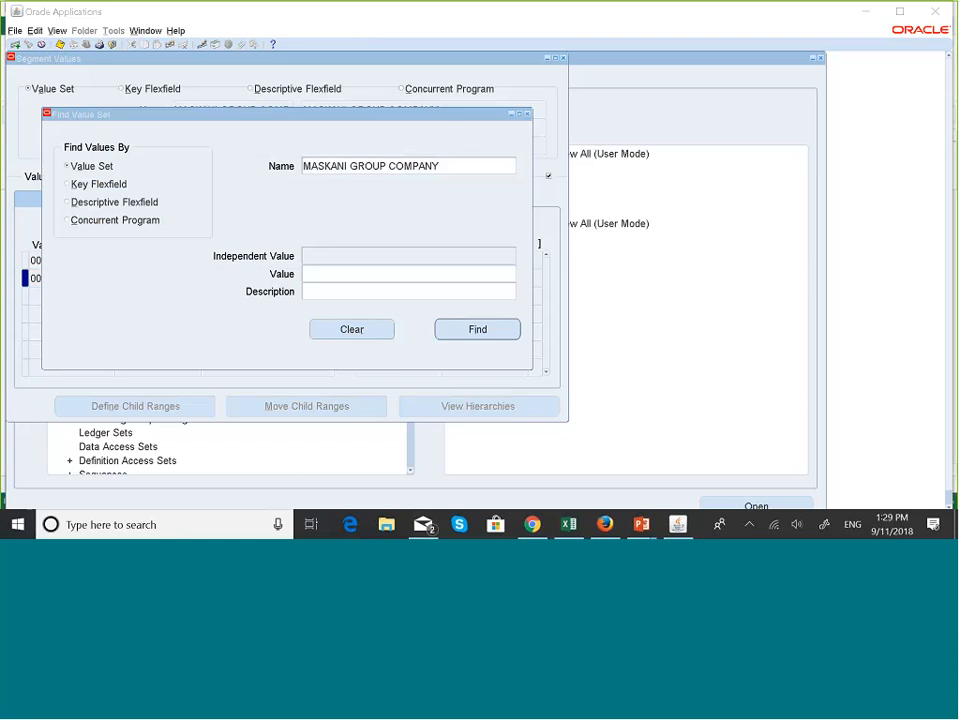
pyautogui.click(528, 115)
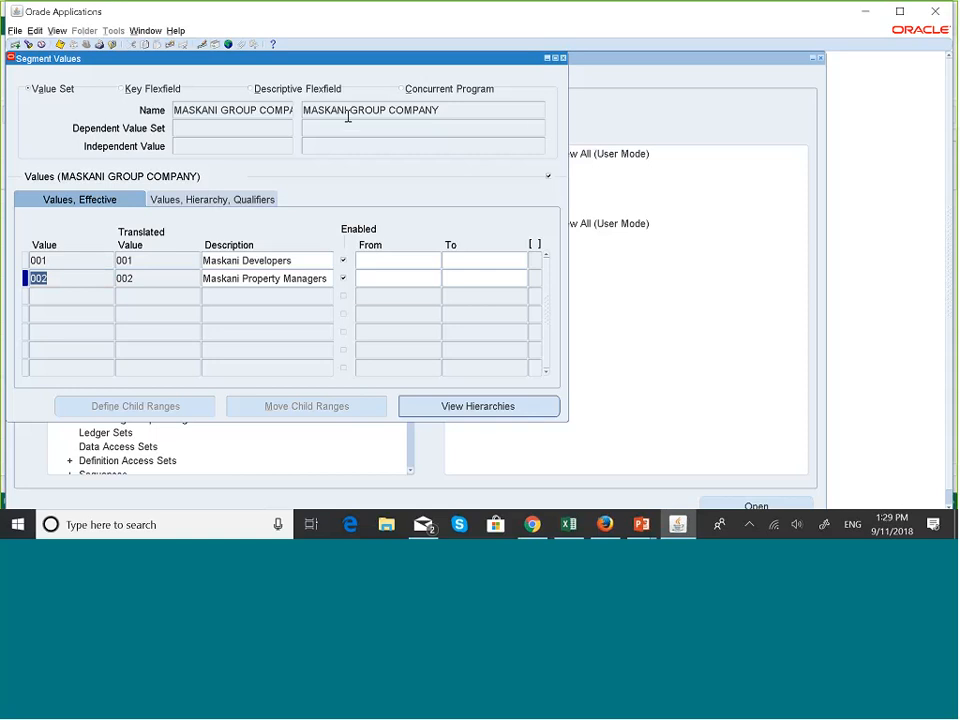
pyautogui.click(198, 113)
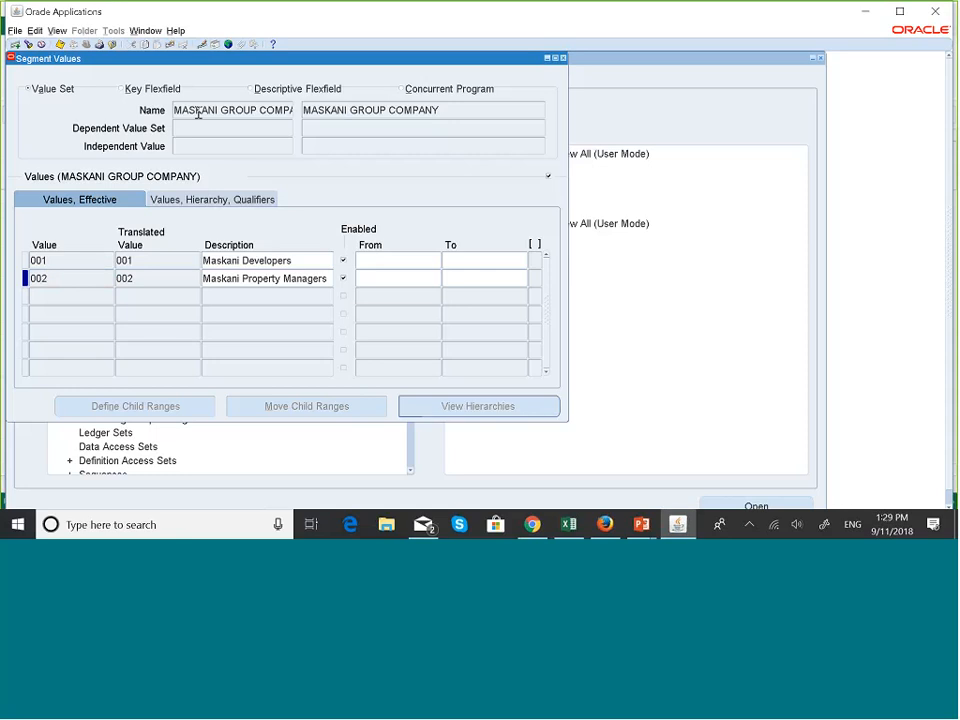
pyautogui.tripleClick(242, 116)
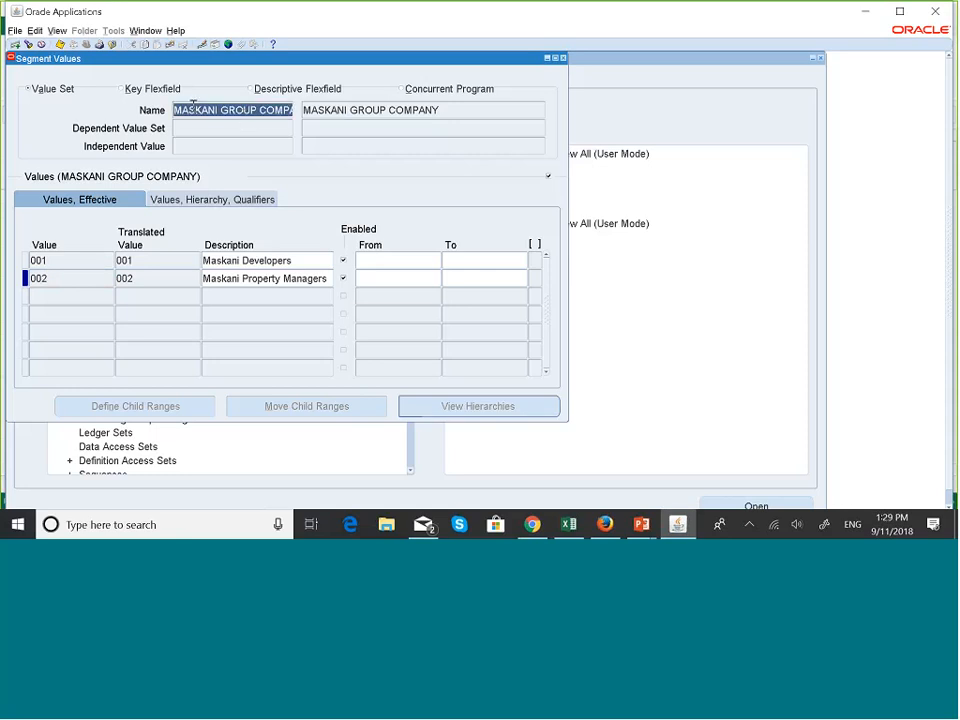
pyautogui.click(605, 524)
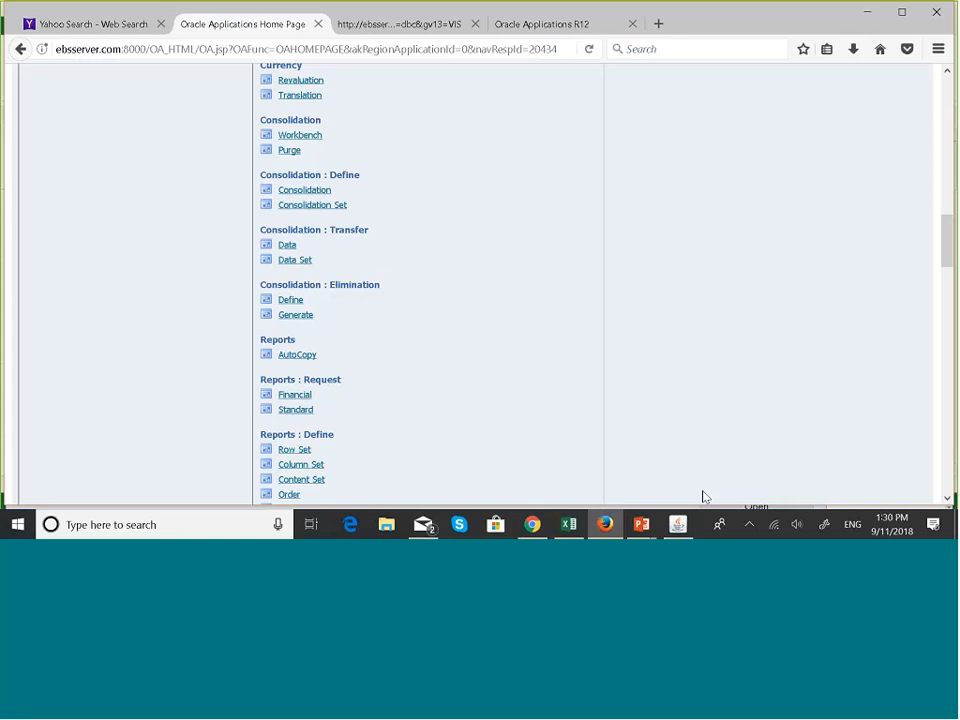
pyautogui.click(678, 524)
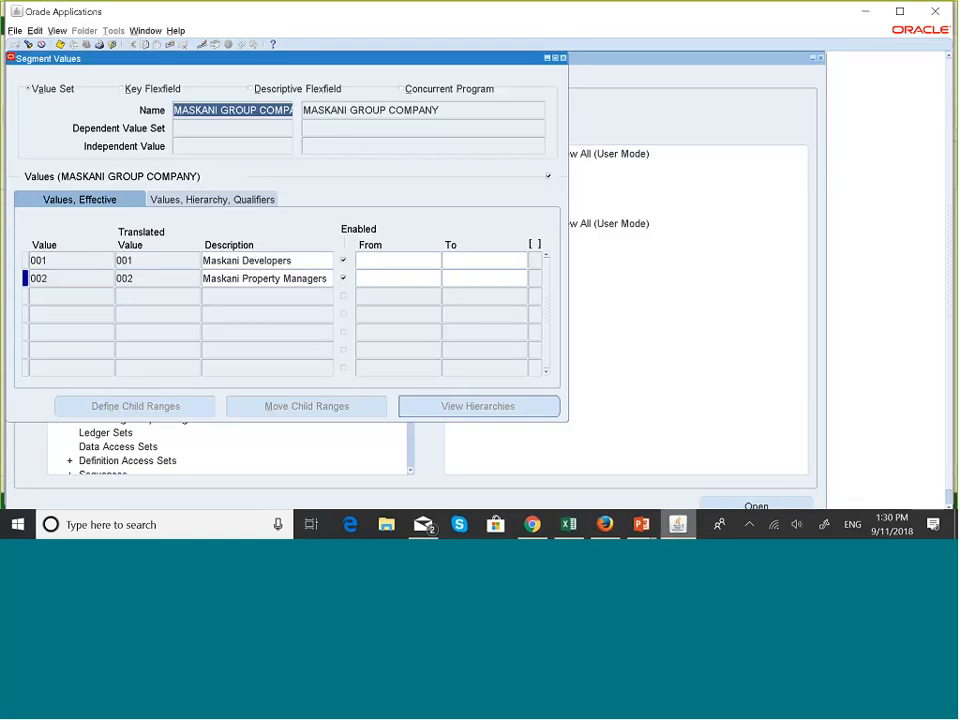
pyautogui.click(219, 110)
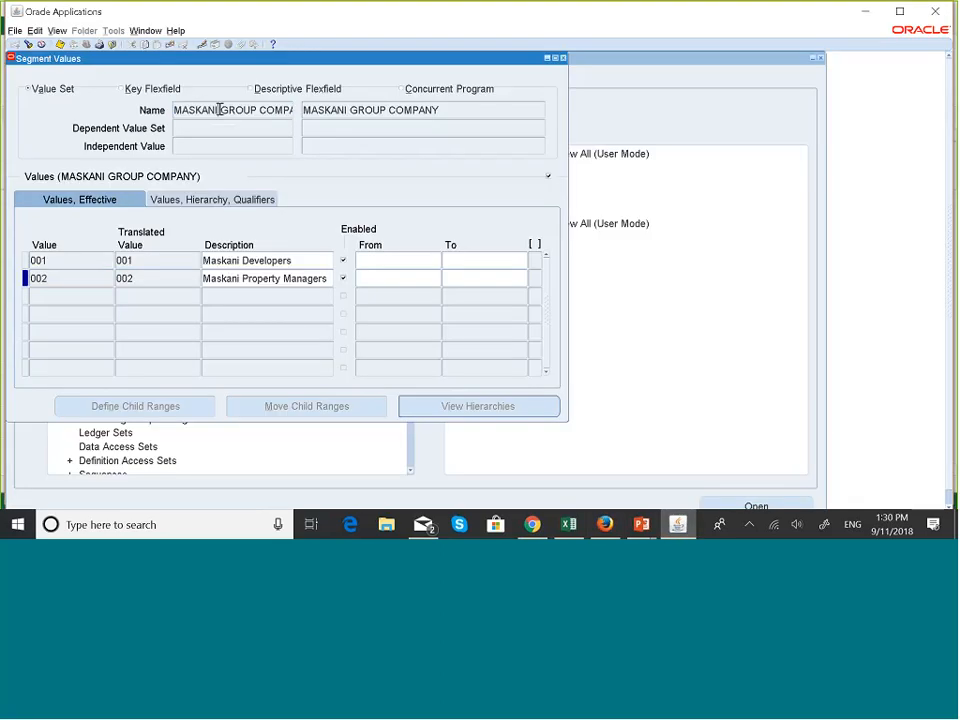
# Step: Find the MASKANI GROUP ACCOUNT value set and open it for entering segment values
pyautogui.click(30, 45)
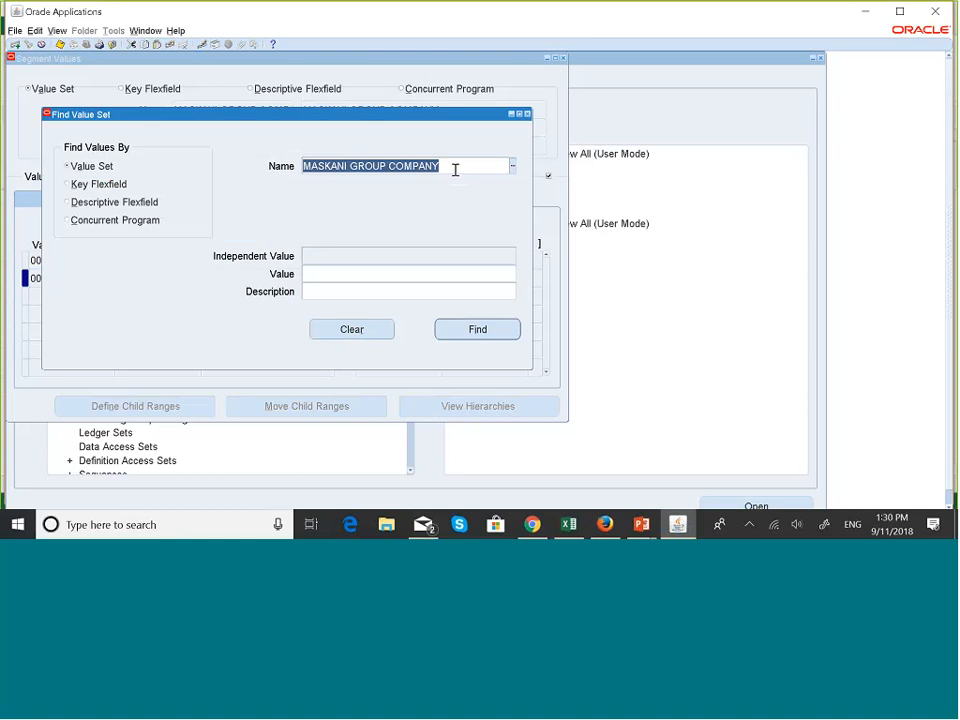
pyautogui.press('BackSpace')
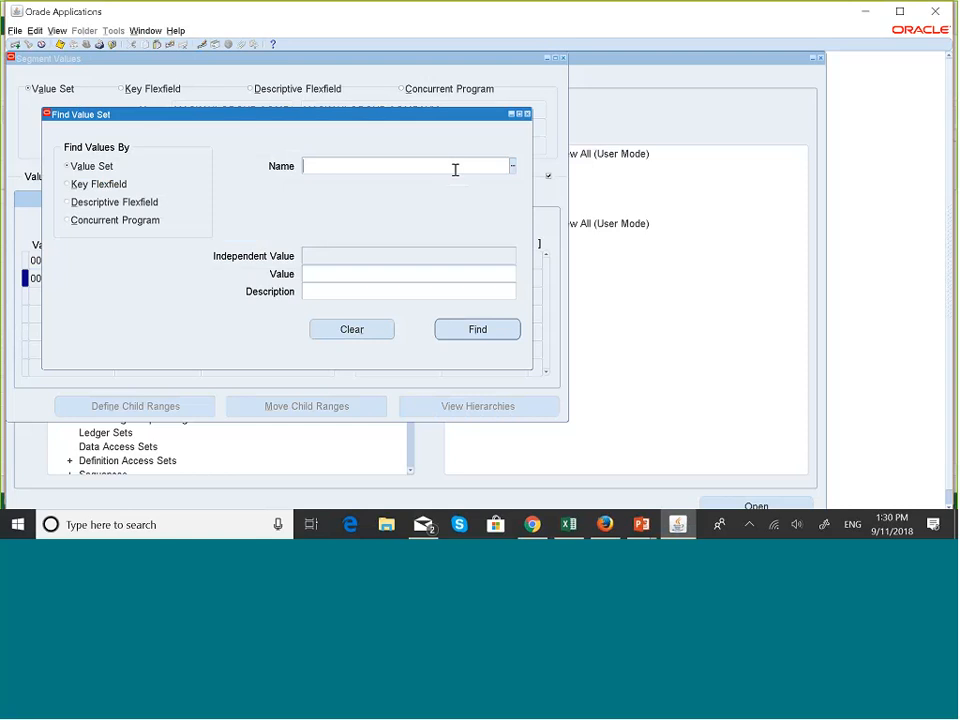
pyautogui.write('maskani')
pyautogui.press('Tab')
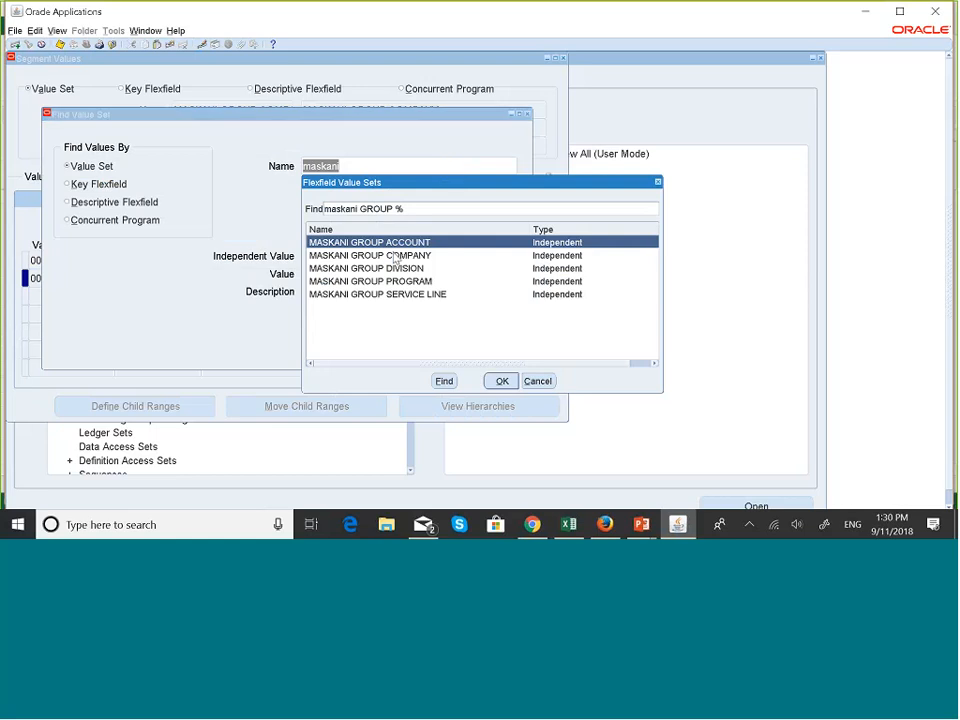
pyautogui.click(498, 379)
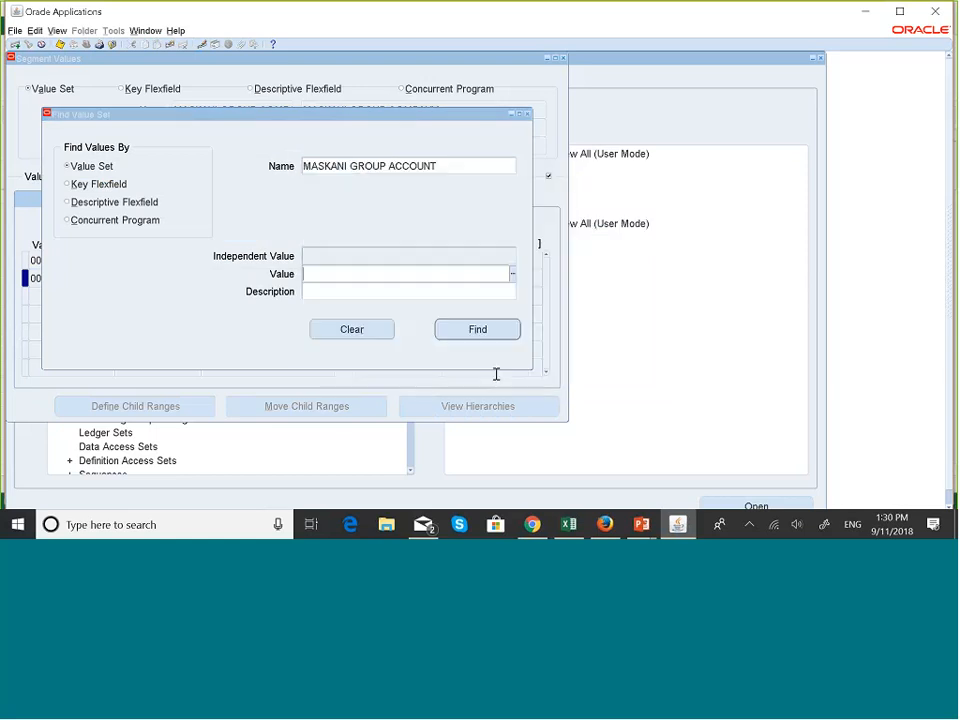
pyautogui.click(477, 329)
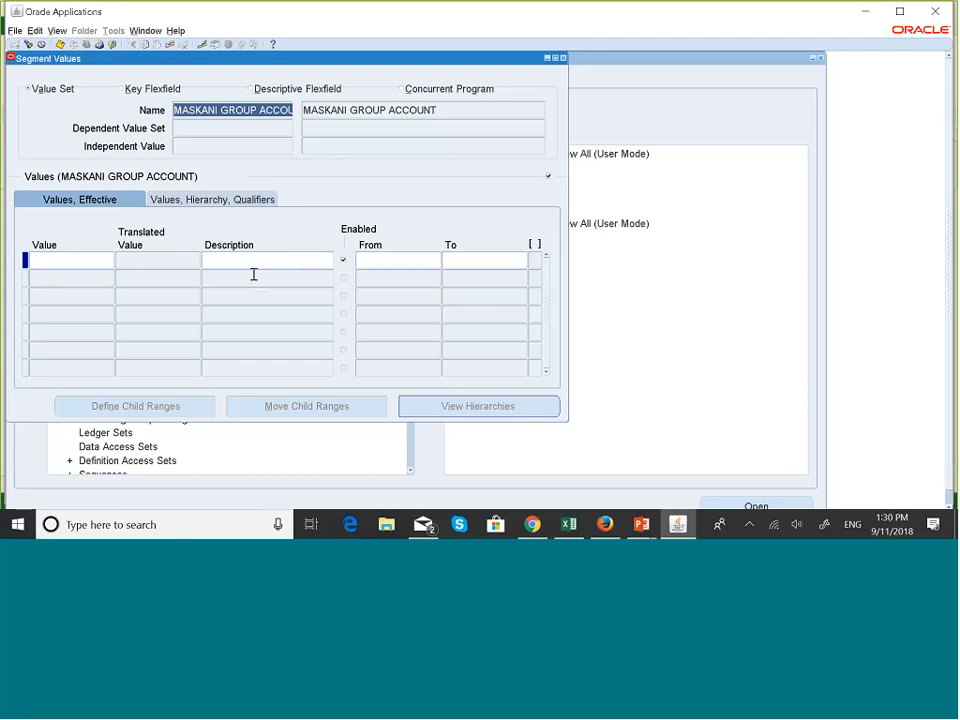
# Step: Add the first account value 001000 with the description Cash
pyautogui.click(57, 262)
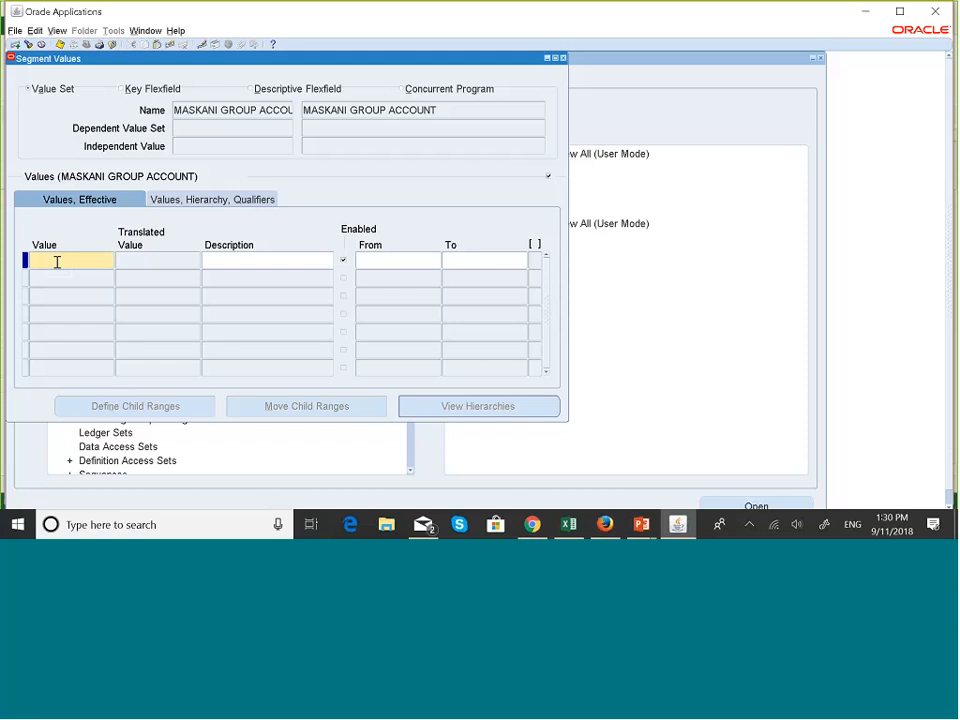
pyautogui.write('001000')
pyautogui.press('capslock')
pyautogui.click(228, 259)
pyautogui.write('Cas')
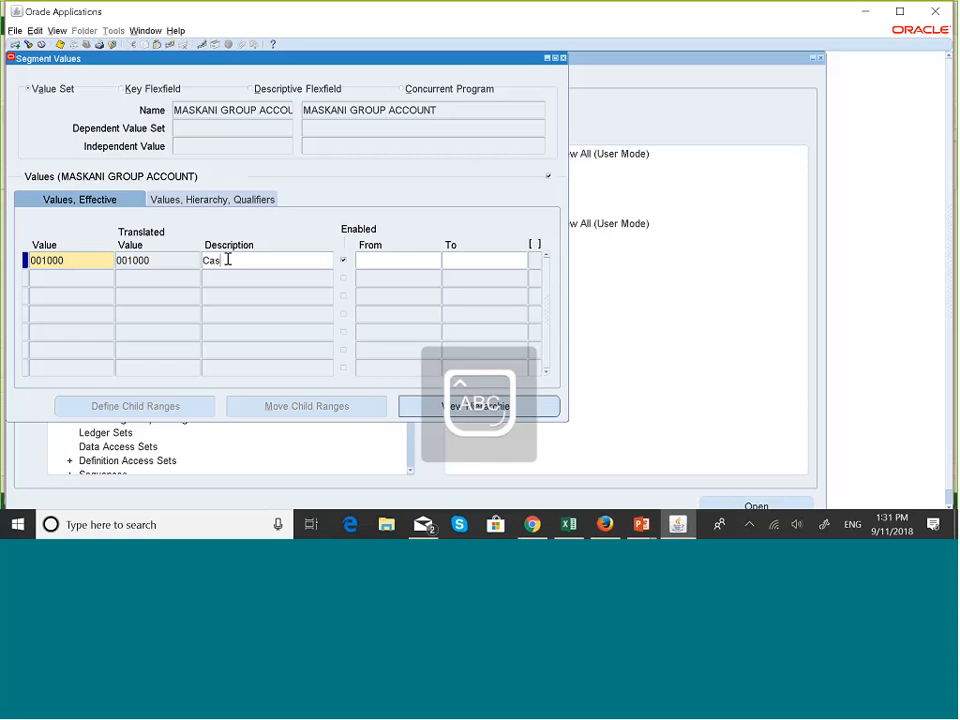
pyautogui.press('capslock')
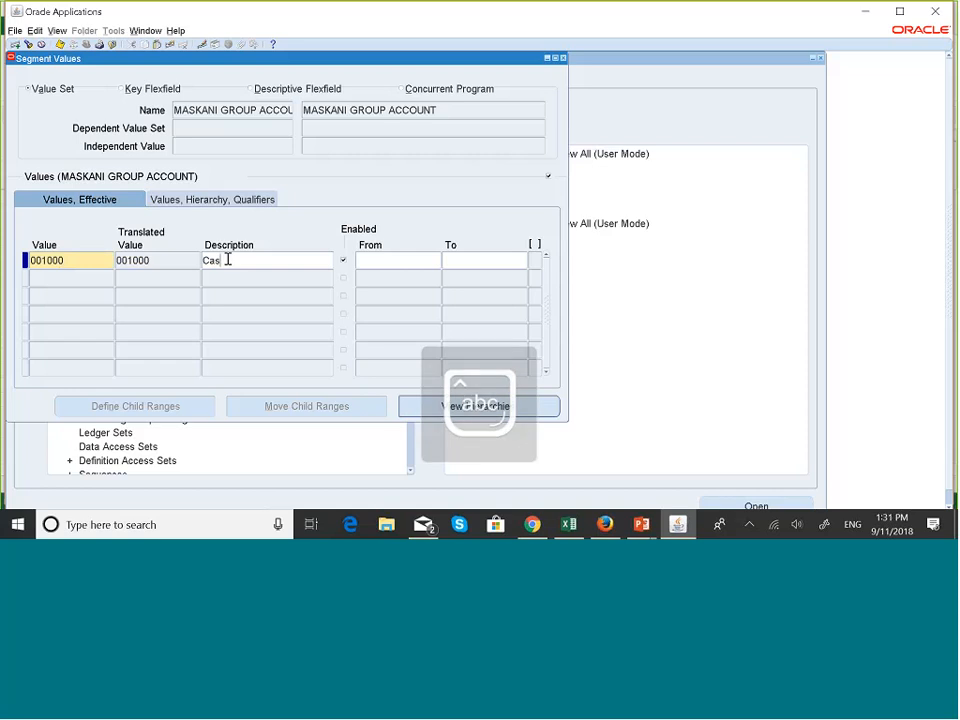
pyautogui.write('h')
# Step: Add a second account value 001200 and start its description with "Re"
pyautogui.click(51, 282)
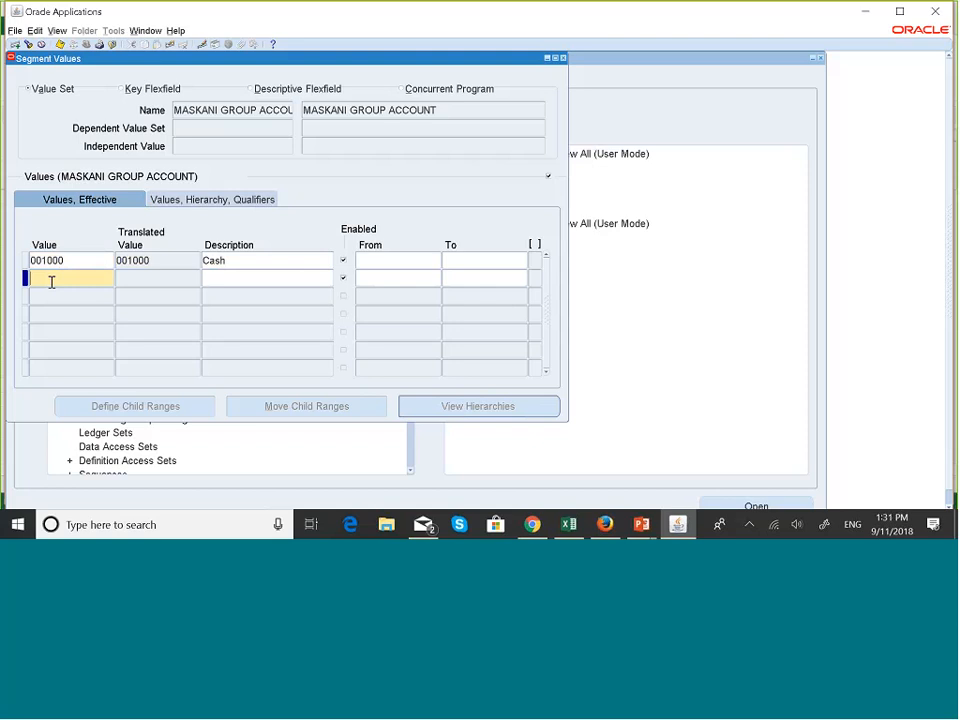
pyautogui.write('01')
pyautogui.press('BackSpace')
pyautogui.write('01200')
pyautogui.click(219, 278)
pyautogui.press('capslock')
pyautogui.write('Re')
pyautogui.press('capslock')
pyautogui.write('e')
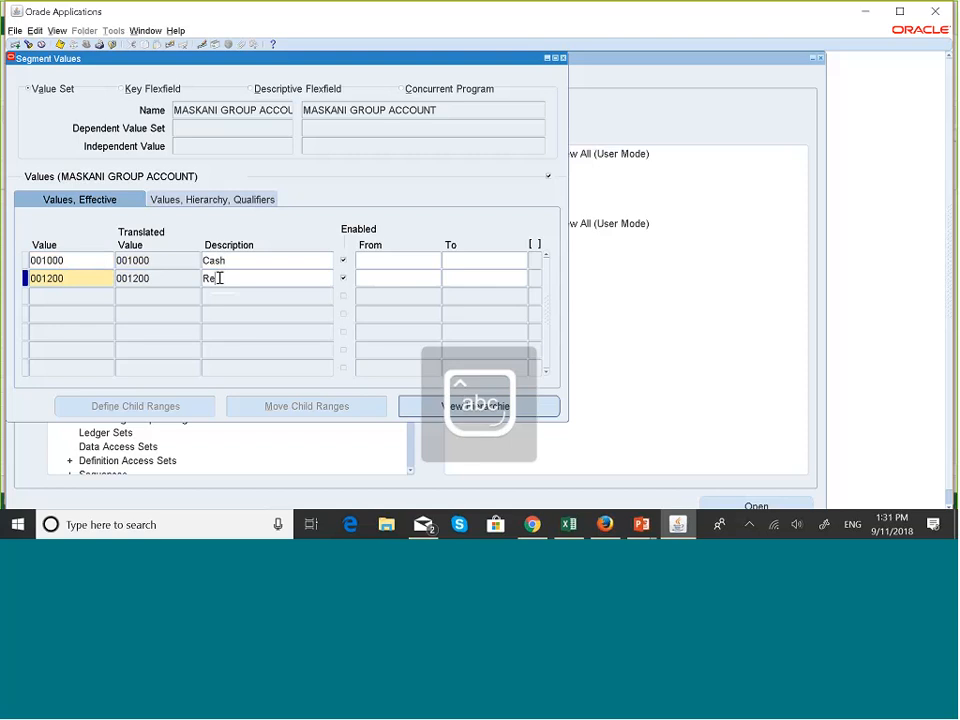
# Step: Complete the description of value 001200 as Receivables and add value 001100 with the description Fixed Assets
pyautogui.write('ceiva')
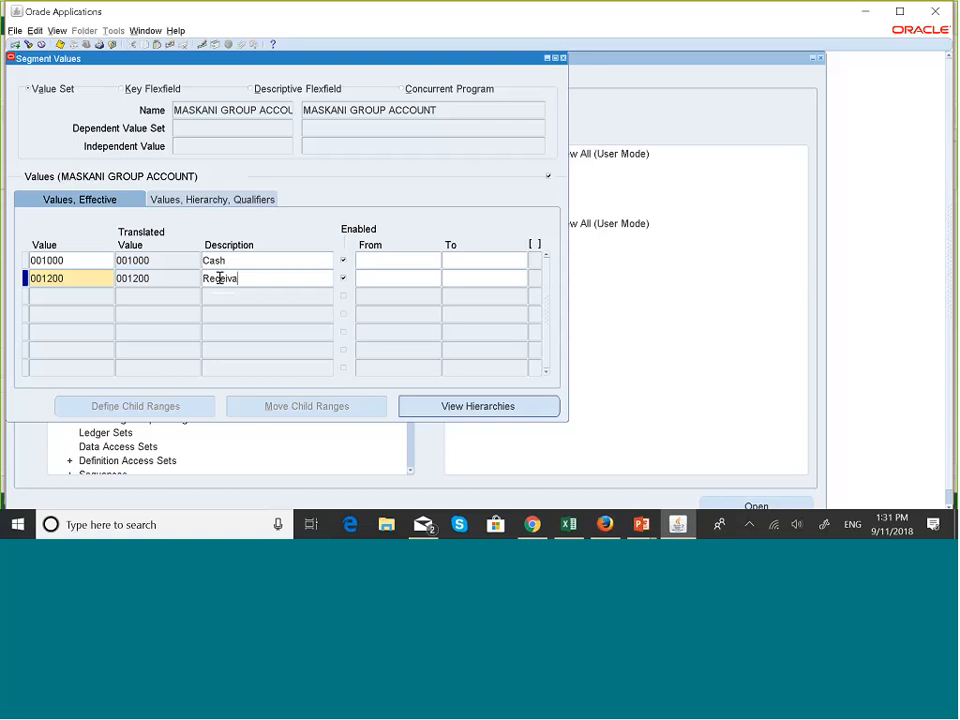
pyautogui.write('bles')
pyautogui.click(61, 297)
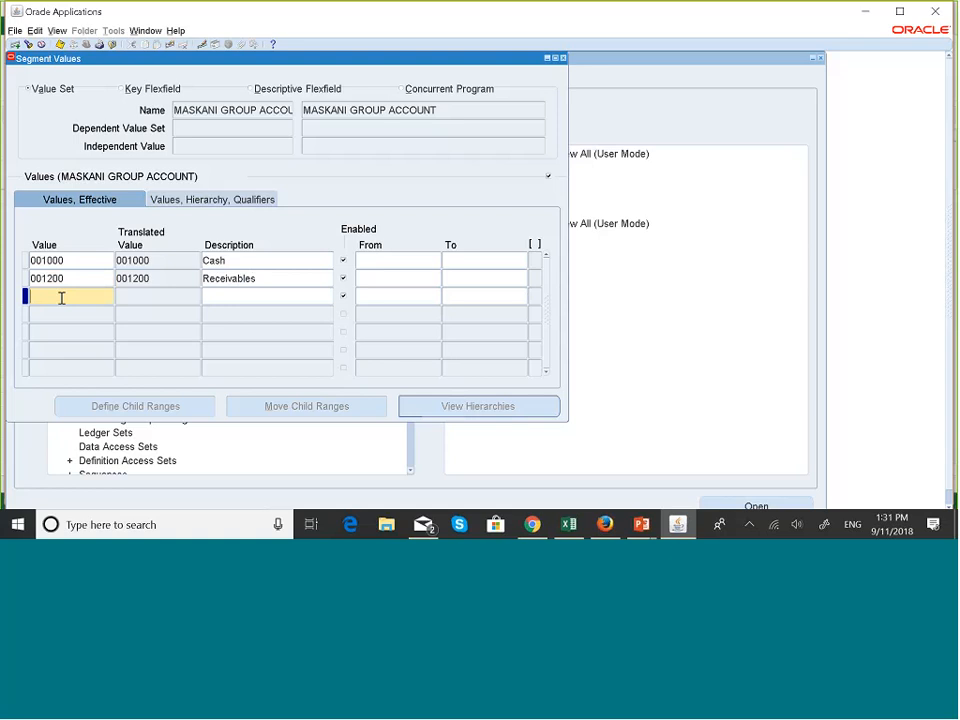
pyautogui.write('001100')
pyautogui.press('Tab')
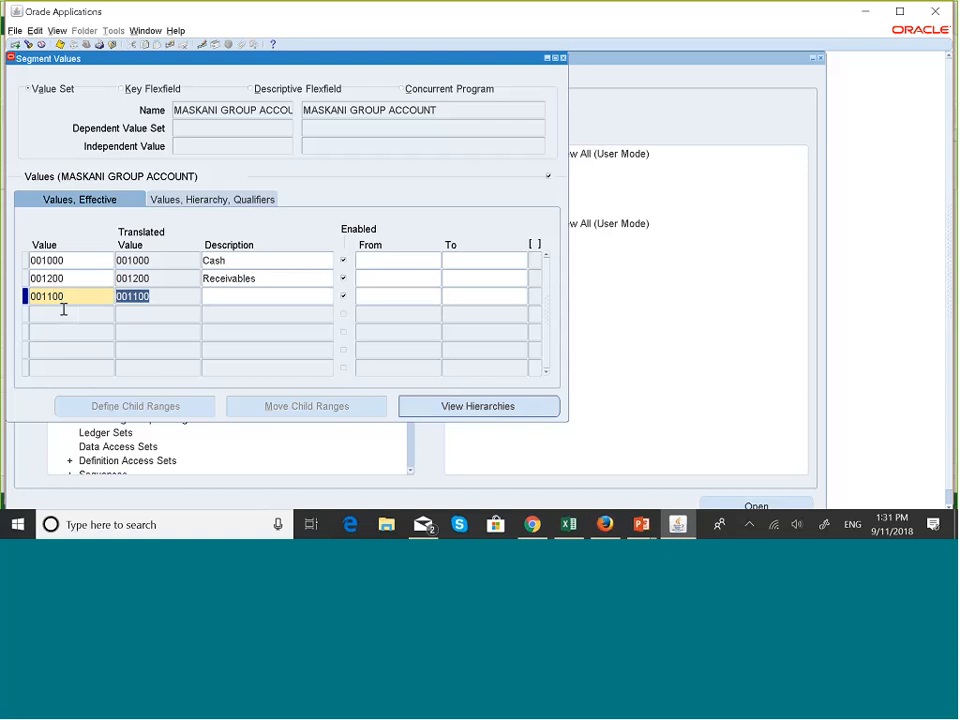
pyautogui.click(231, 296)
pyautogui.press('capslock')
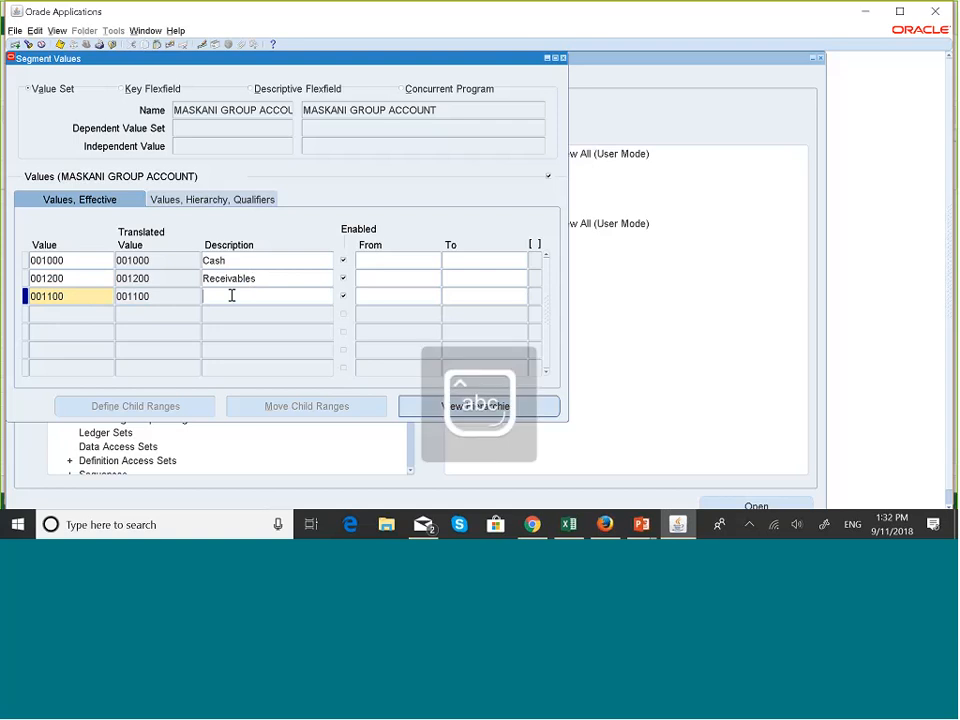
pyautogui.write('Fixed')
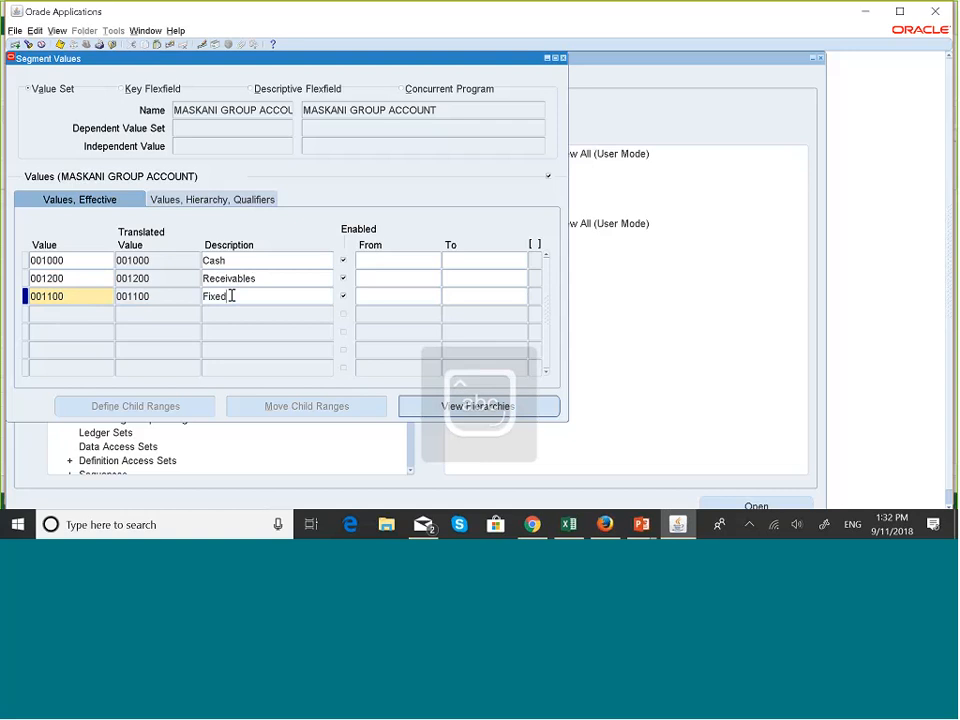
pyautogui.press('capslock')
pyautogui.write('Assets')
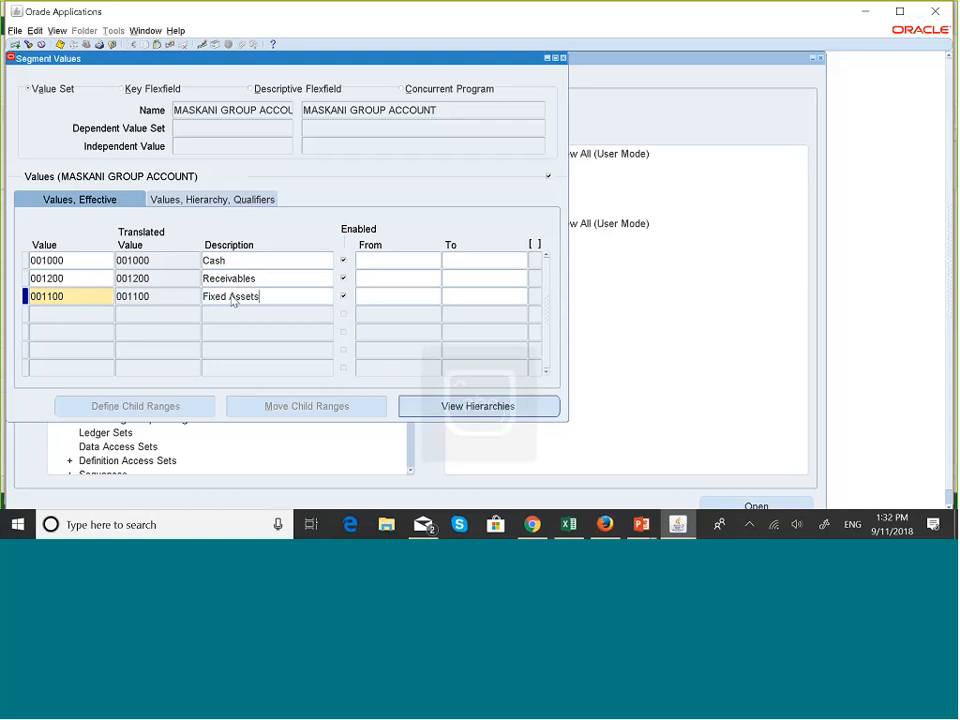
# Step: Add value 002000 with the description Payables to the MASKANI GROUP ACCOUNT value set
pyautogui.click(54, 313)
pyautogui.write('00')
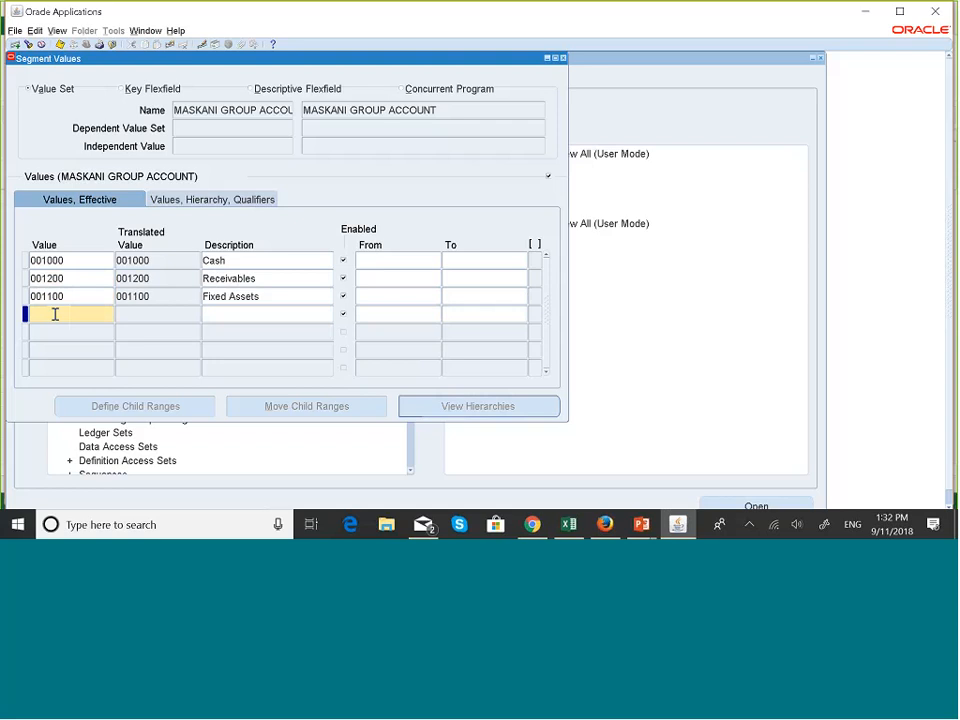
pyautogui.write('20')
pyautogui.write('00')
pyautogui.click(225, 320)
pyautogui.press('capslock')
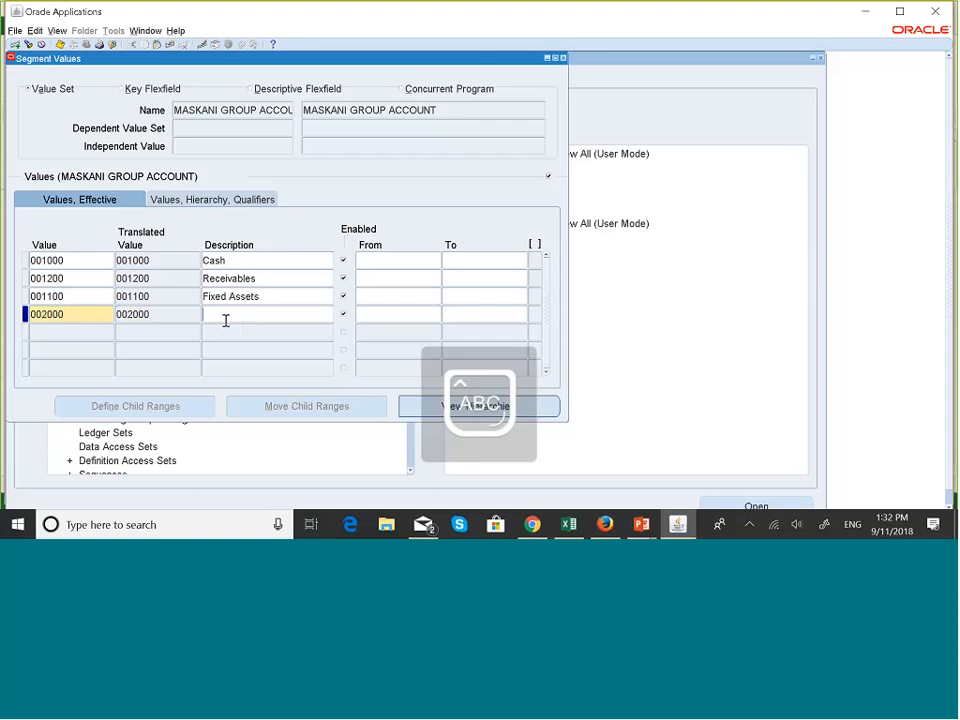
pyautogui.write('Payables')
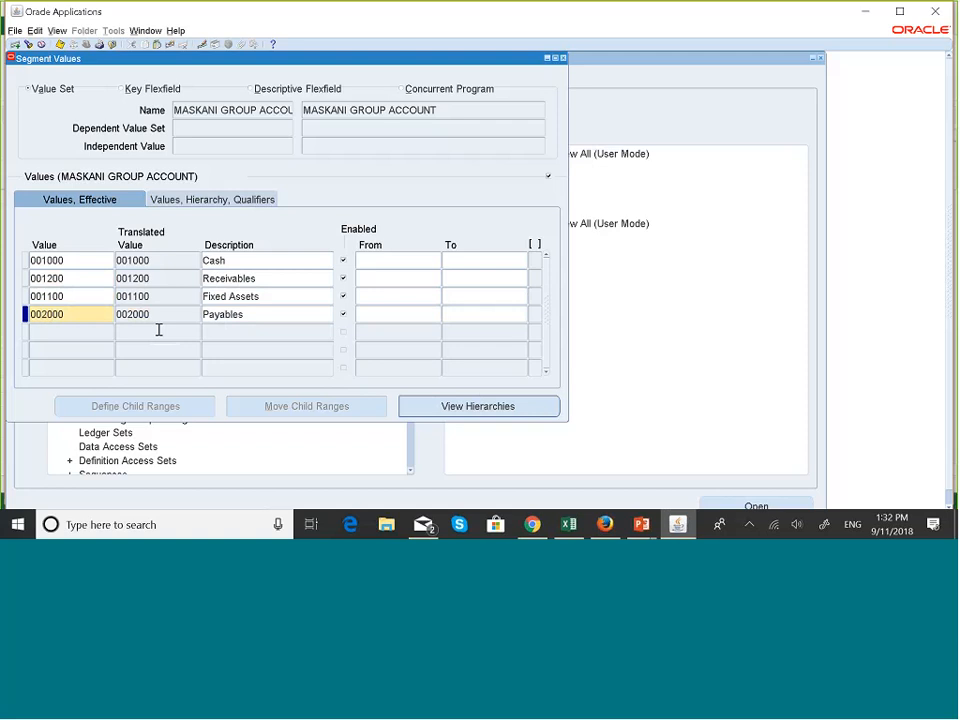
# Step: Add value 003000 with the description Retained Earnings to the account value set
pyautogui.click(73, 333)
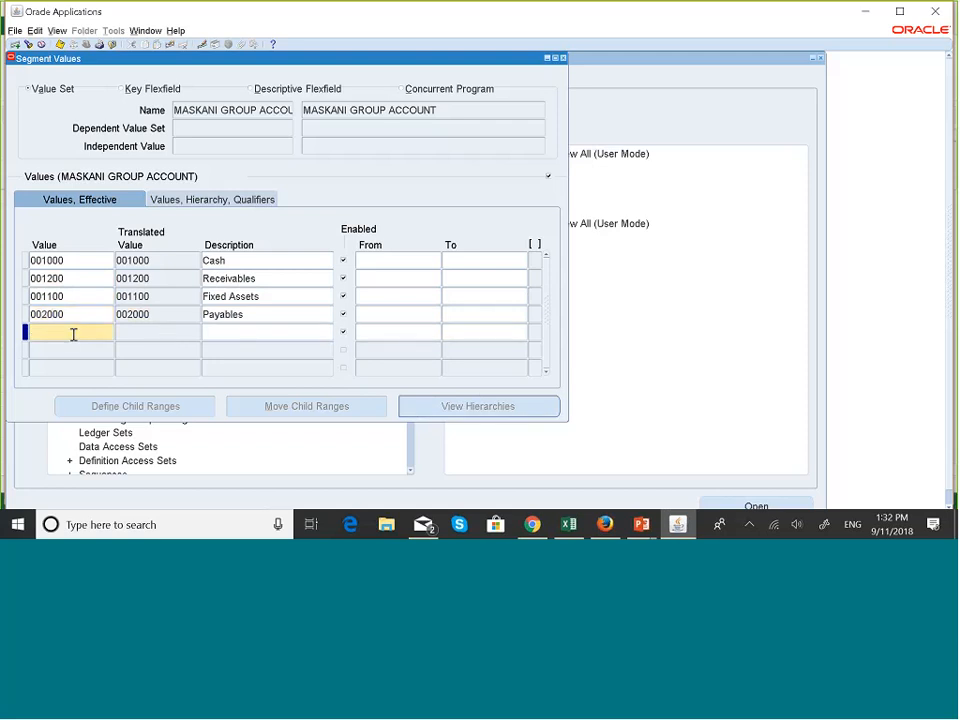
pyautogui.write('003000')
pyautogui.click(230, 337)
pyautogui.write('Re')
pyautogui.press('capslock')
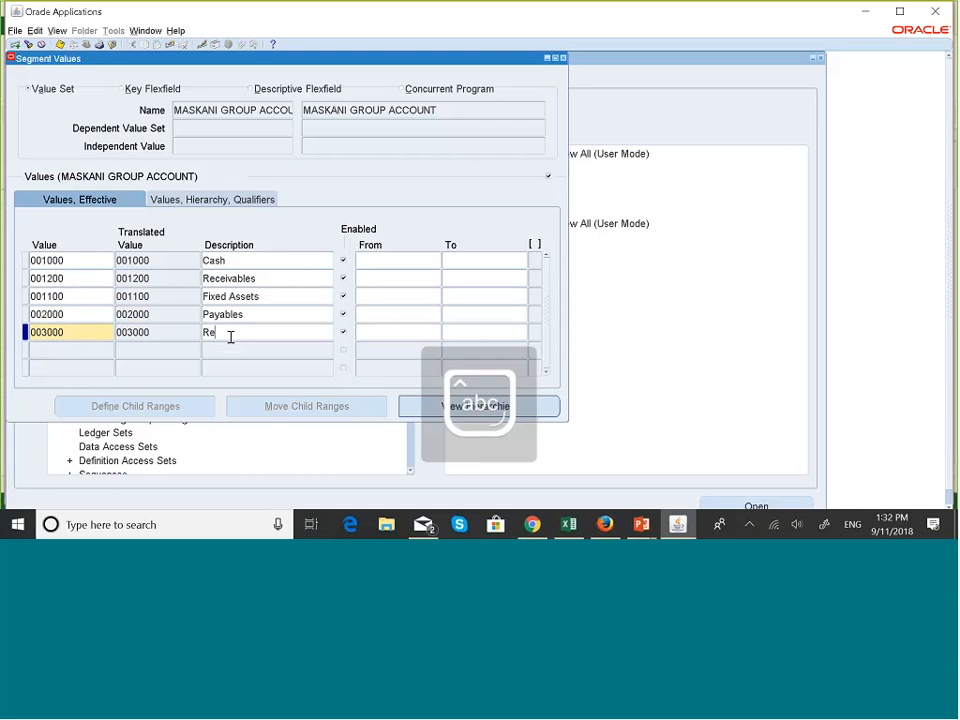
pyautogui.write('tained Earnings')
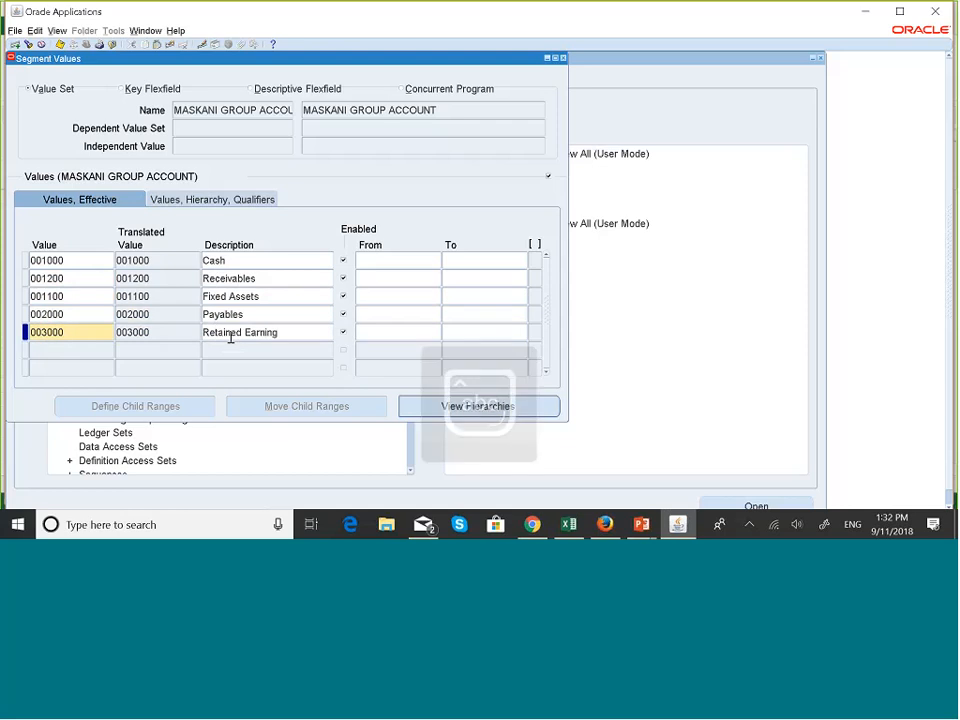
# Step: Add value 004000 with the description Sales & Revenue to the account value set
pyautogui.click(74, 351)
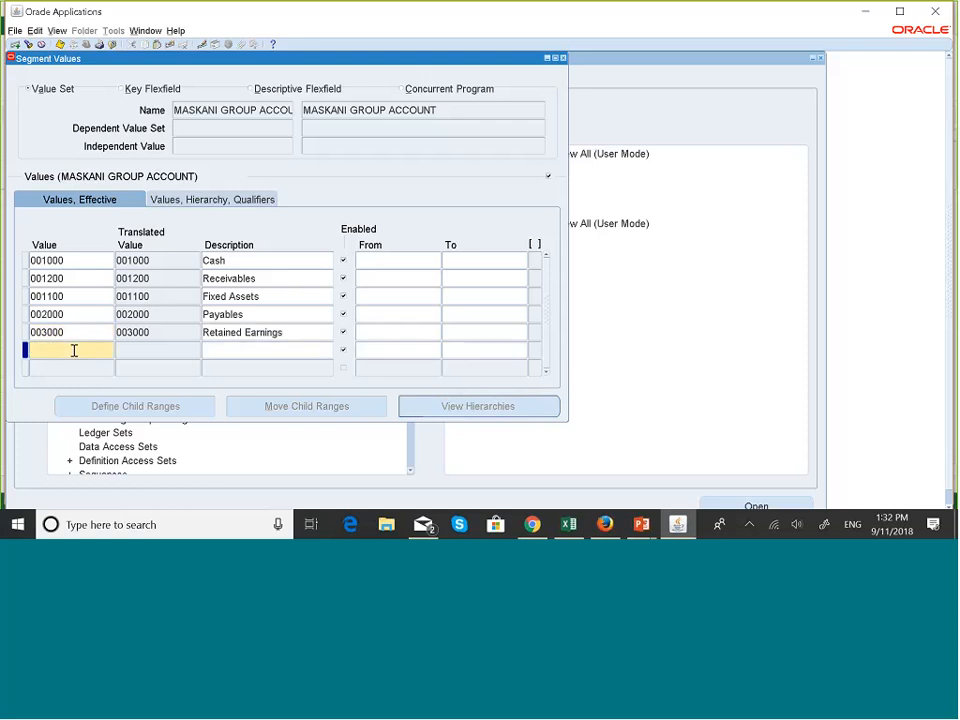
pyautogui.write('004000')
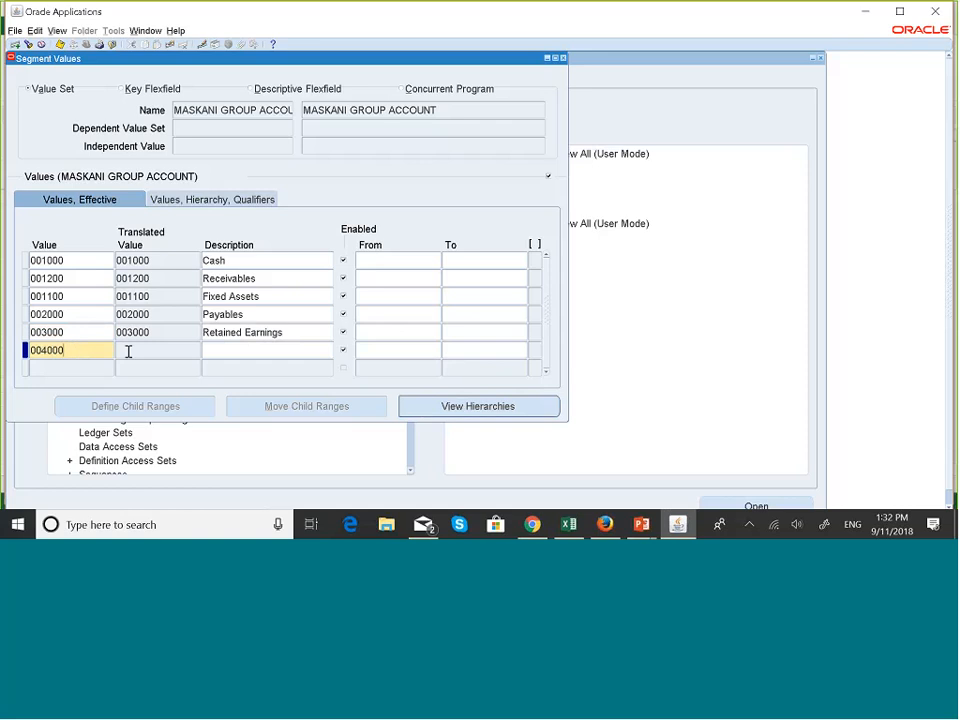
pyautogui.click(231, 351)
pyautogui.press('capslock')
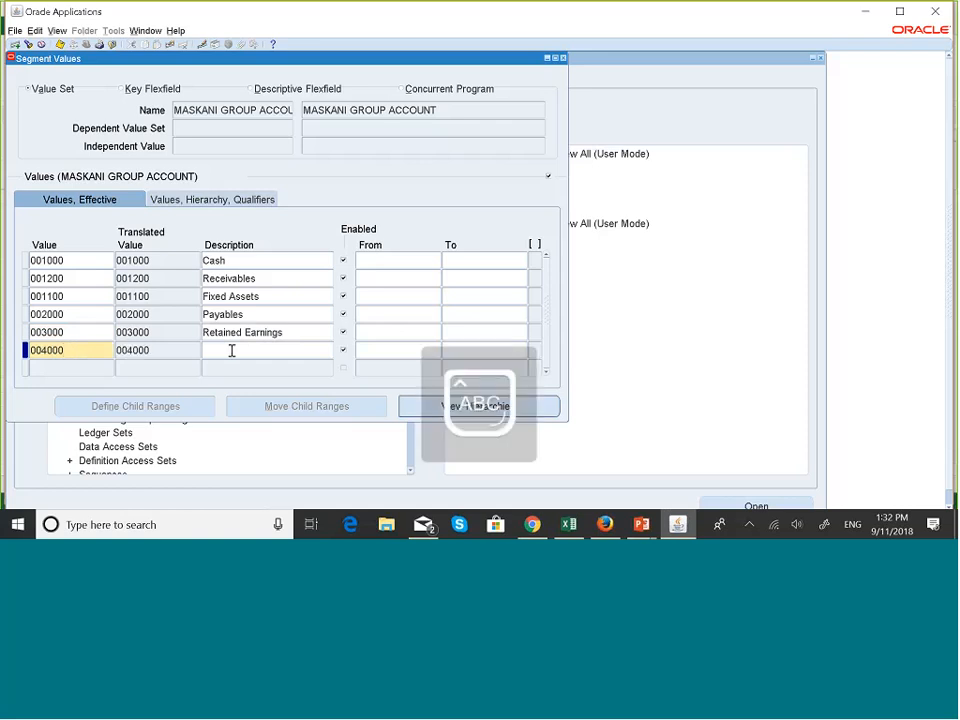
pyautogui.write('S')
pyautogui.press('capslock')
pyautogui.write('ales')
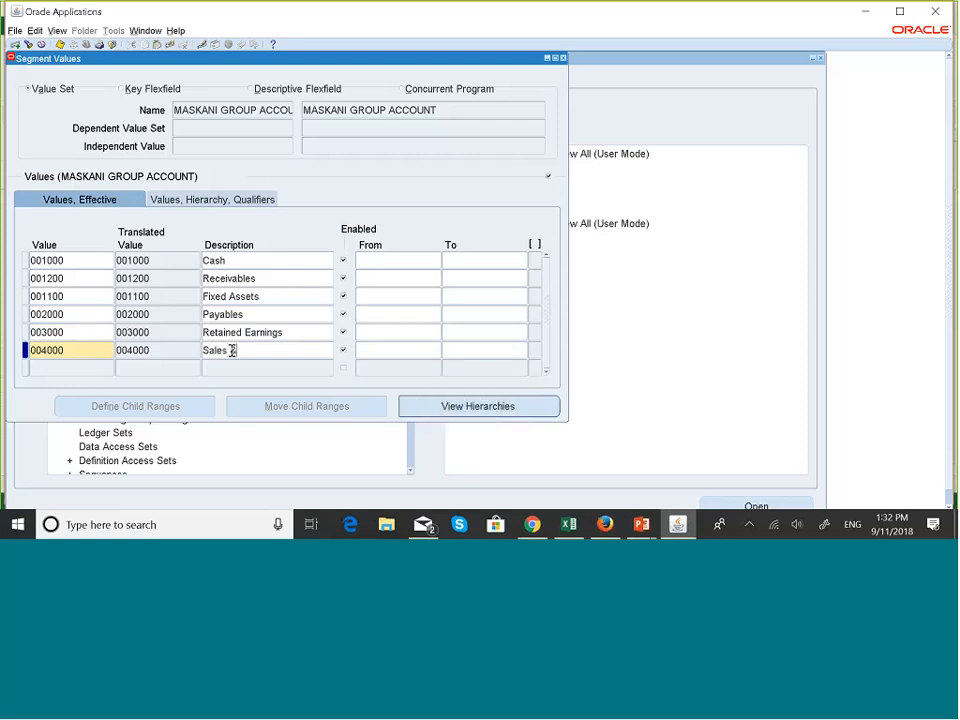
pyautogui.press('capslock')
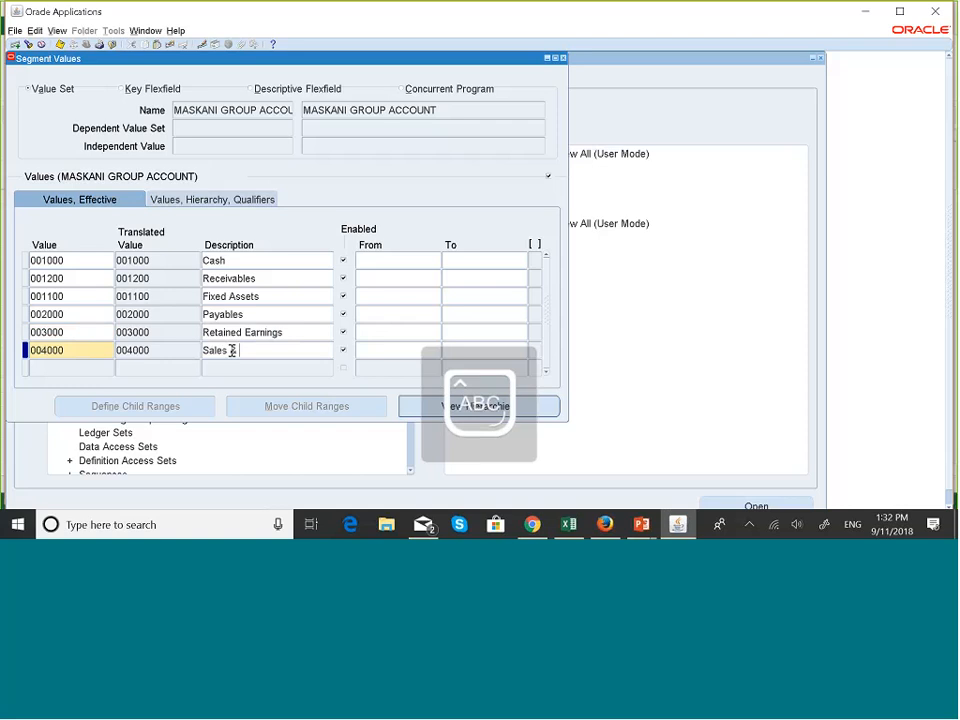
pyautogui.write('R')
pyautogui.press('capslock')
pyautogui.write('evenue')
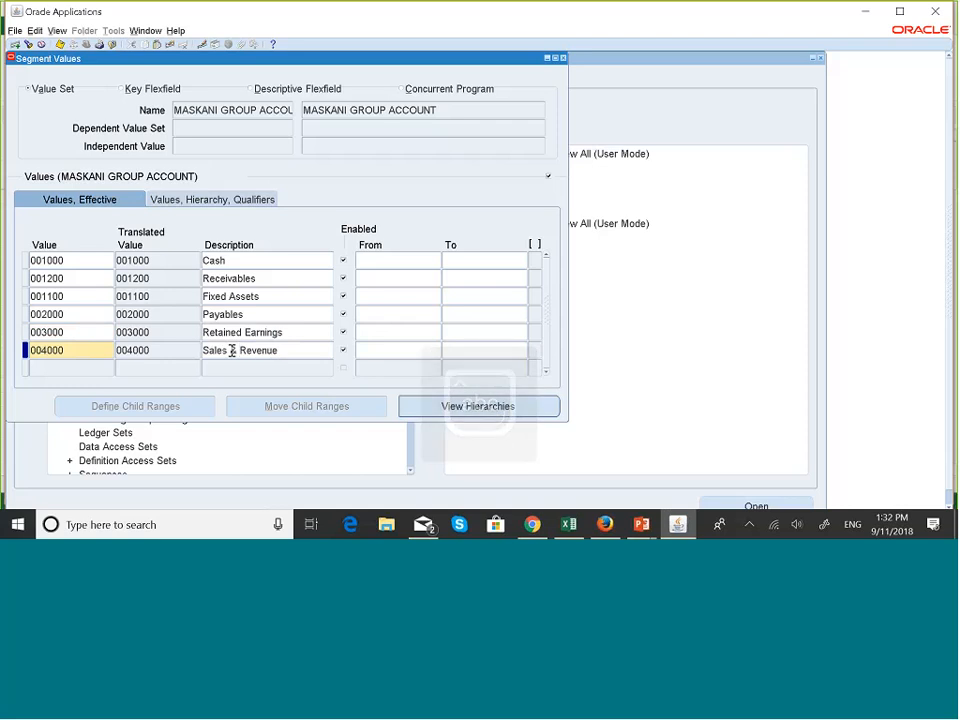
# Step: Add value 005000 with the description Expense and try to save the segment values
pyautogui.click(60, 370)
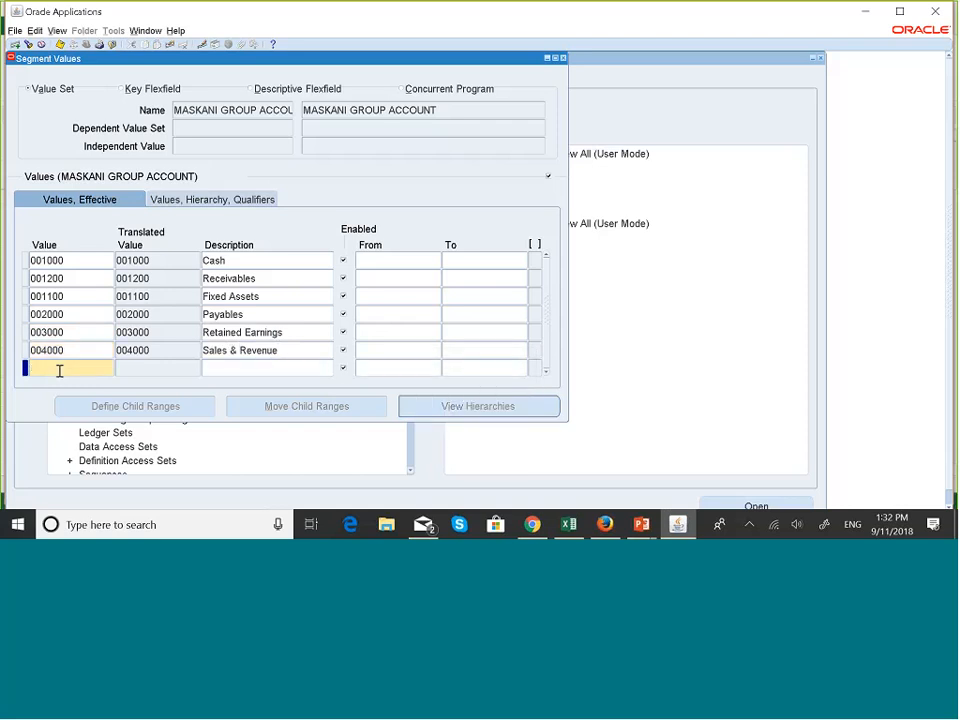
pyautogui.write('005000')
pyautogui.click(222, 368)
pyautogui.press('capslock')
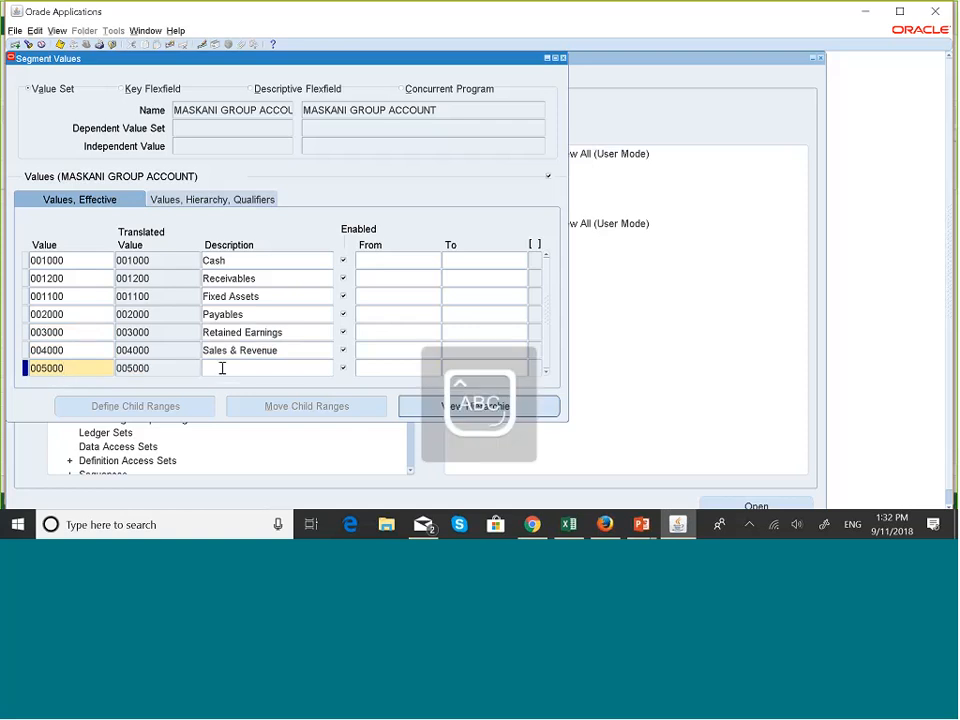
pyautogui.write('E')
pyautogui.press('capslock')
pyautogui.write('xpense')
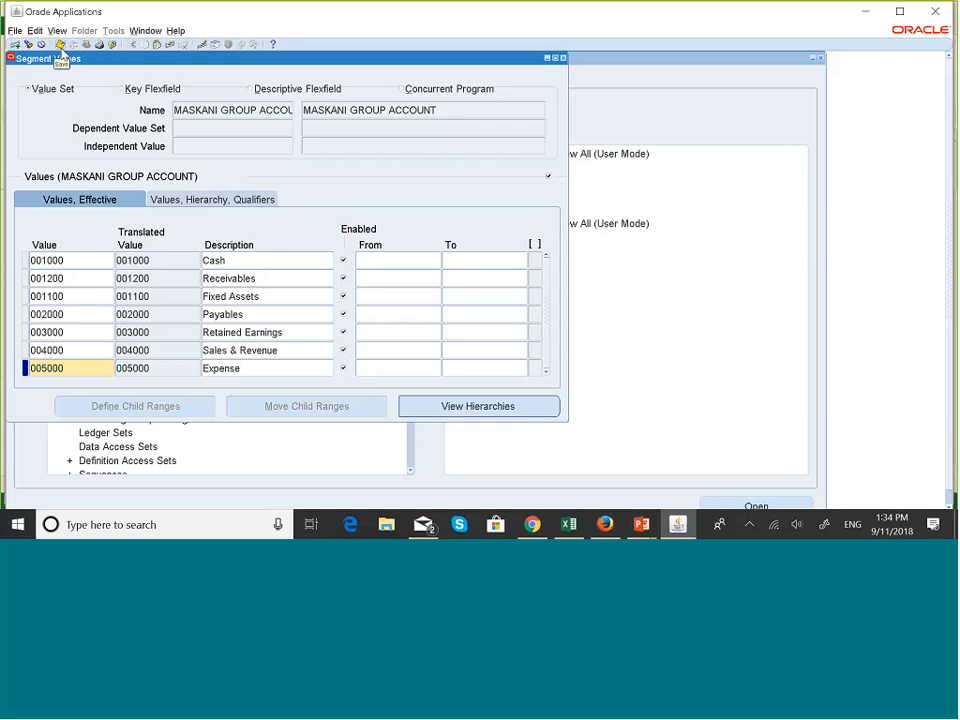
pyautogui.click(61, 46)
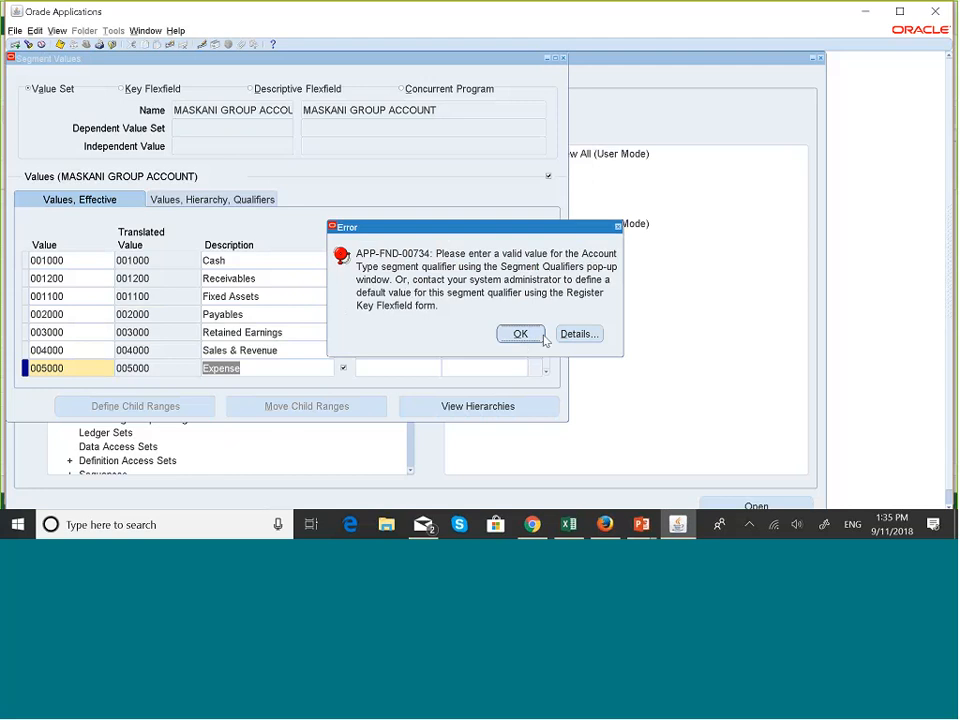
# Step: Review the Creating Chart of Accounts steps in the PowerPoint slide show and return to Oracle Applications
pyautogui.press('super+Tab')
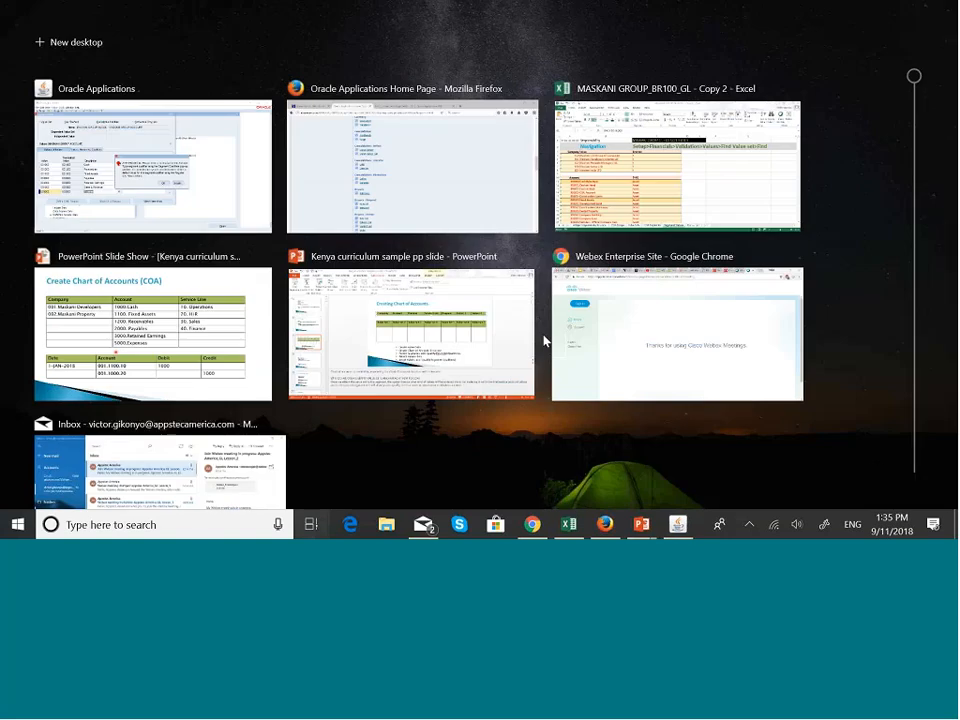
pyautogui.click(186, 298)
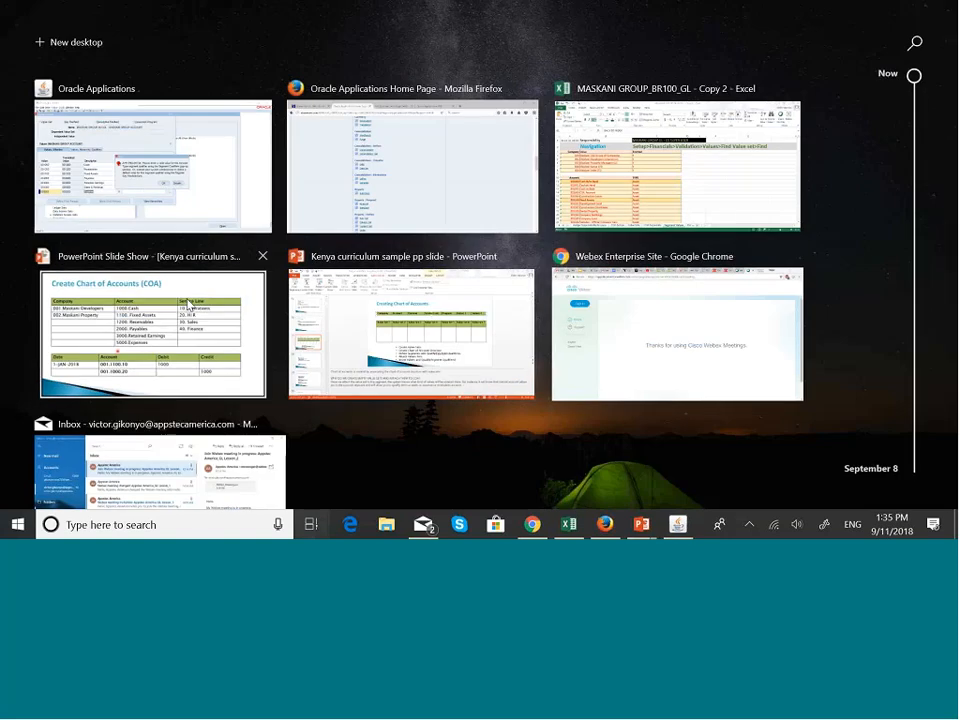
pyautogui.press('Right')
pyautogui.press('Right')
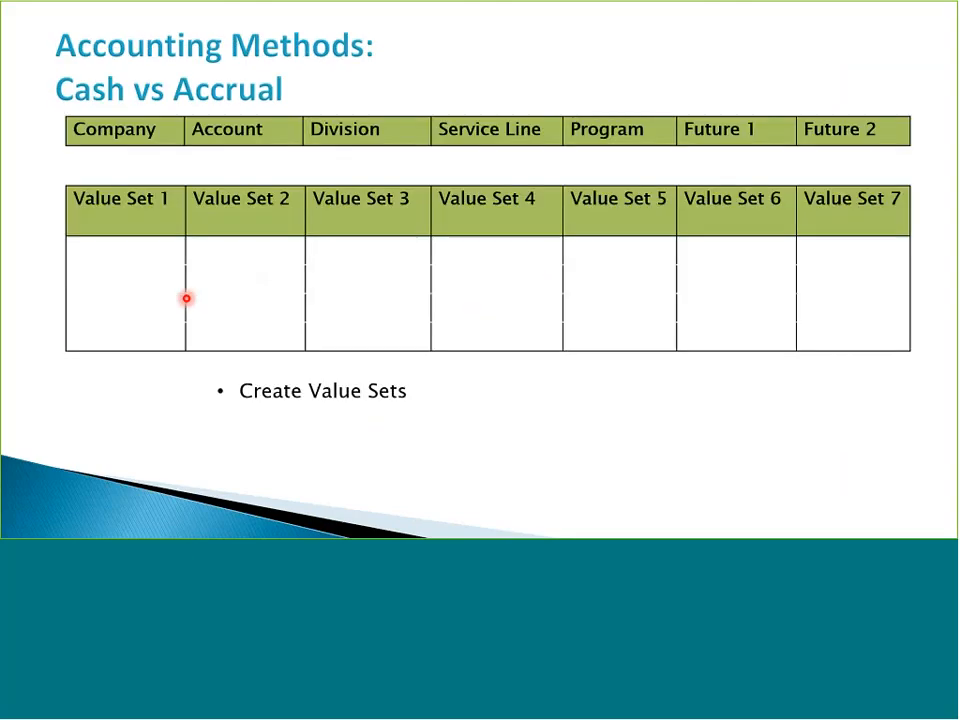
pyautogui.press('Right')
pyautogui.press('Right')
pyautogui.press('Right')
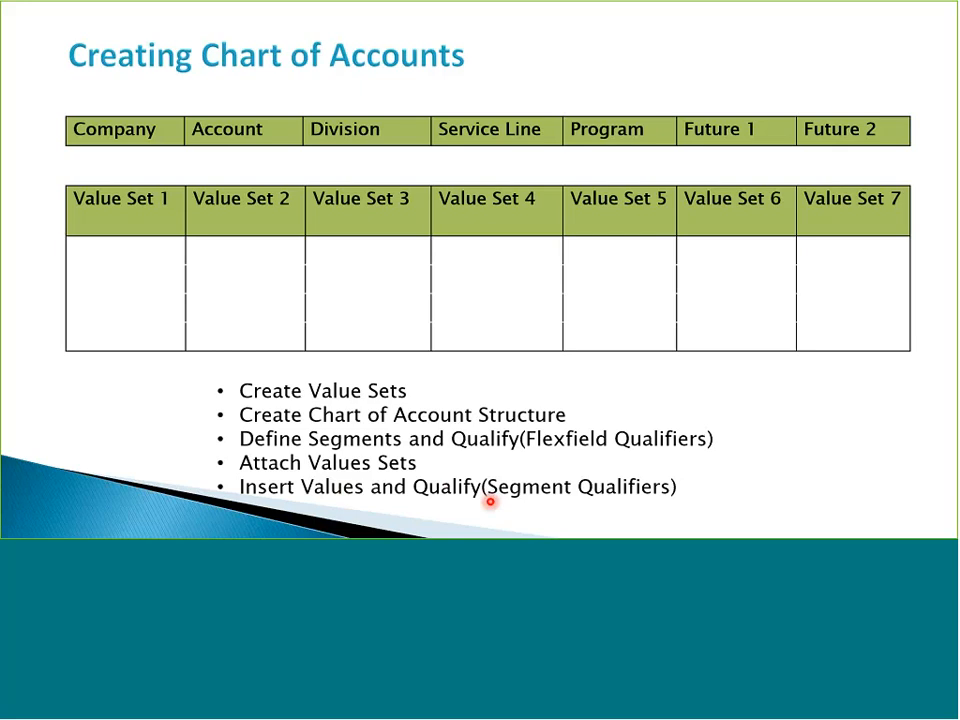
pyautogui.press('super+Tab')
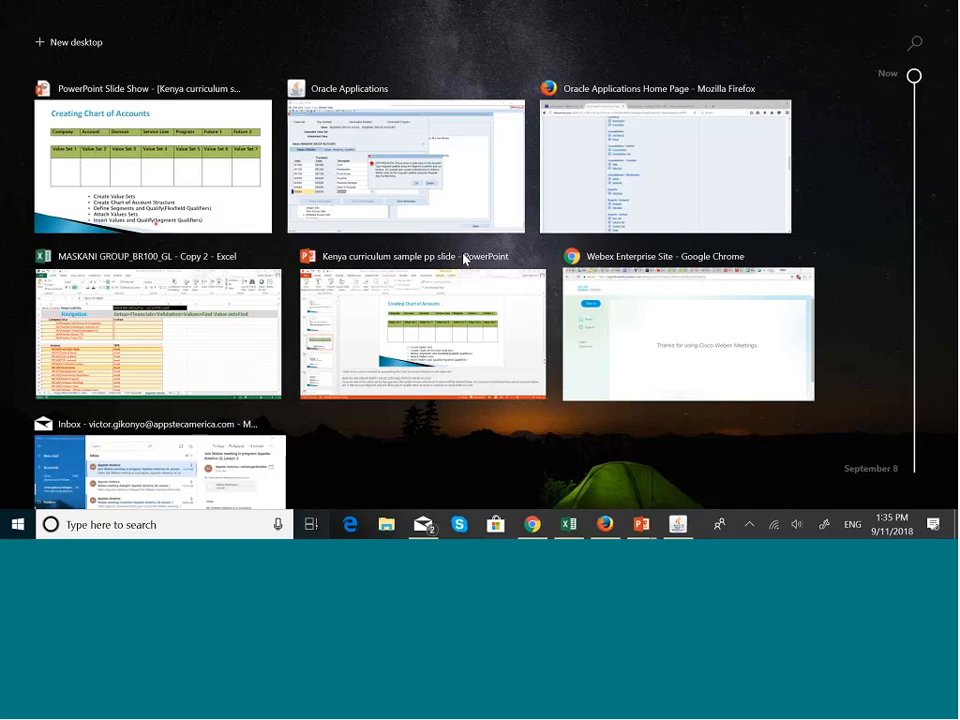
pyautogui.click(423, 199)
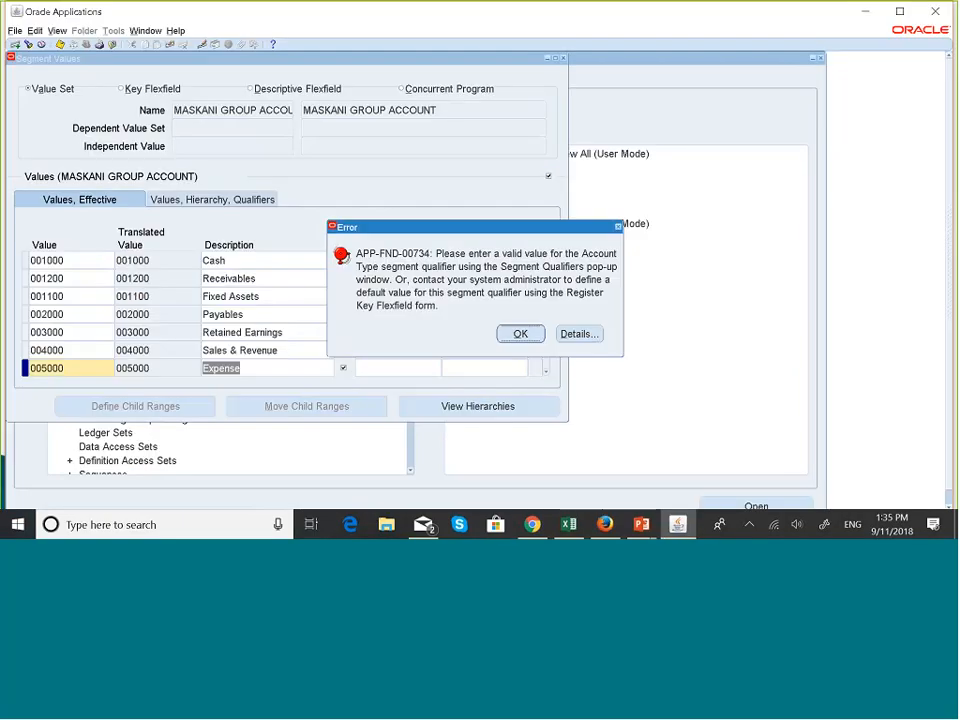
# Step: Dismiss the error and examine the segment qualifiers of the Cash value 001000, closing them without changing any option
pyautogui.click(516, 333)
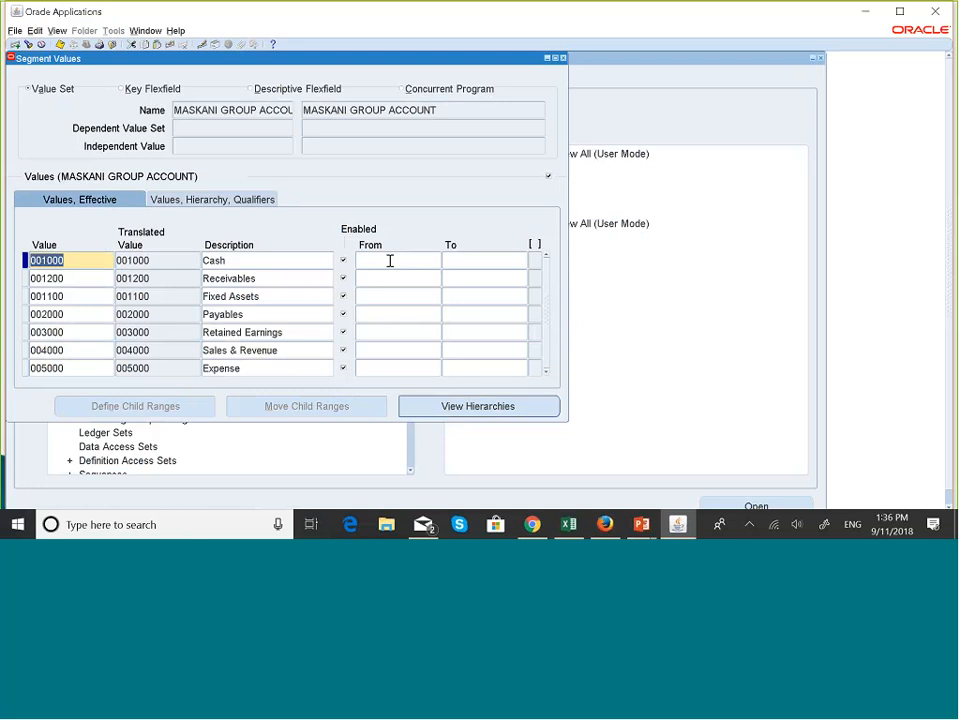
pyautogui.click(213, 201)
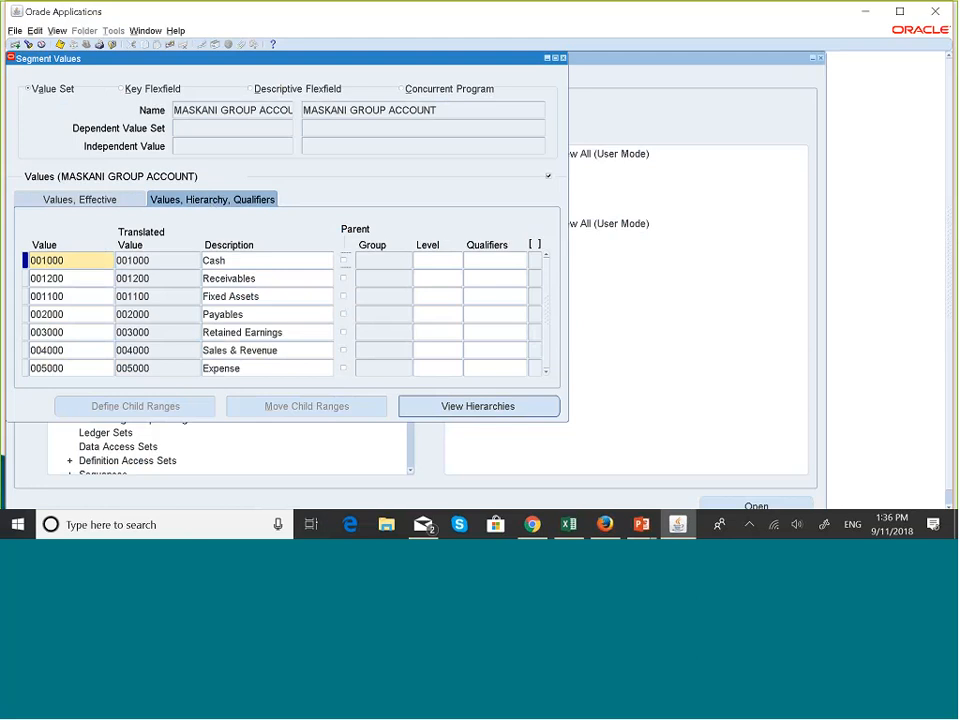
pyautogui.click(496, 260)
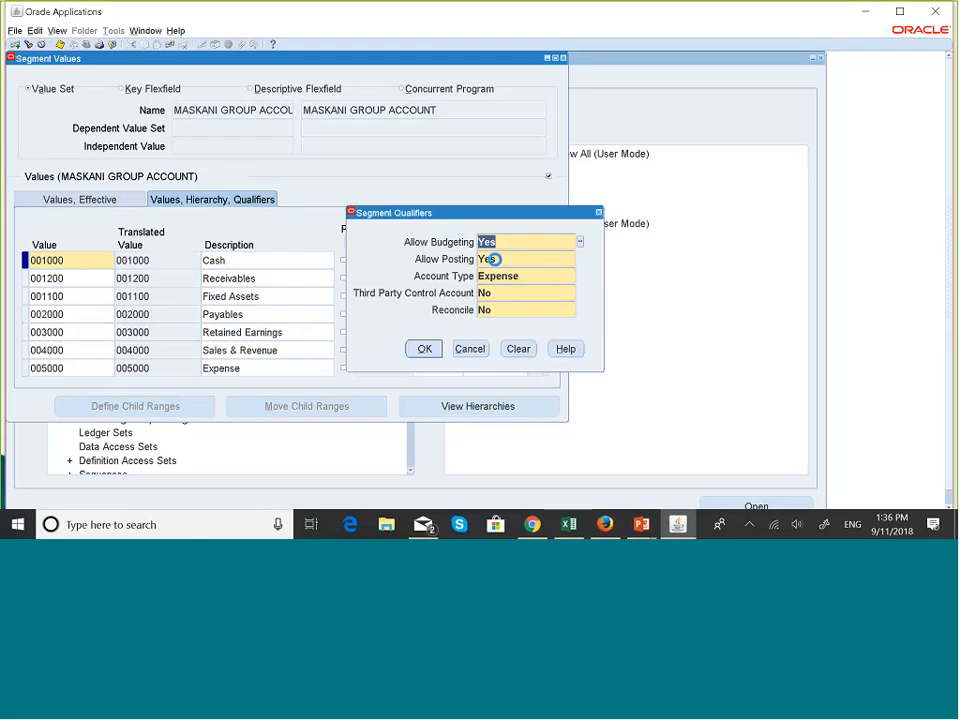
pyautogui.click(598, 212)
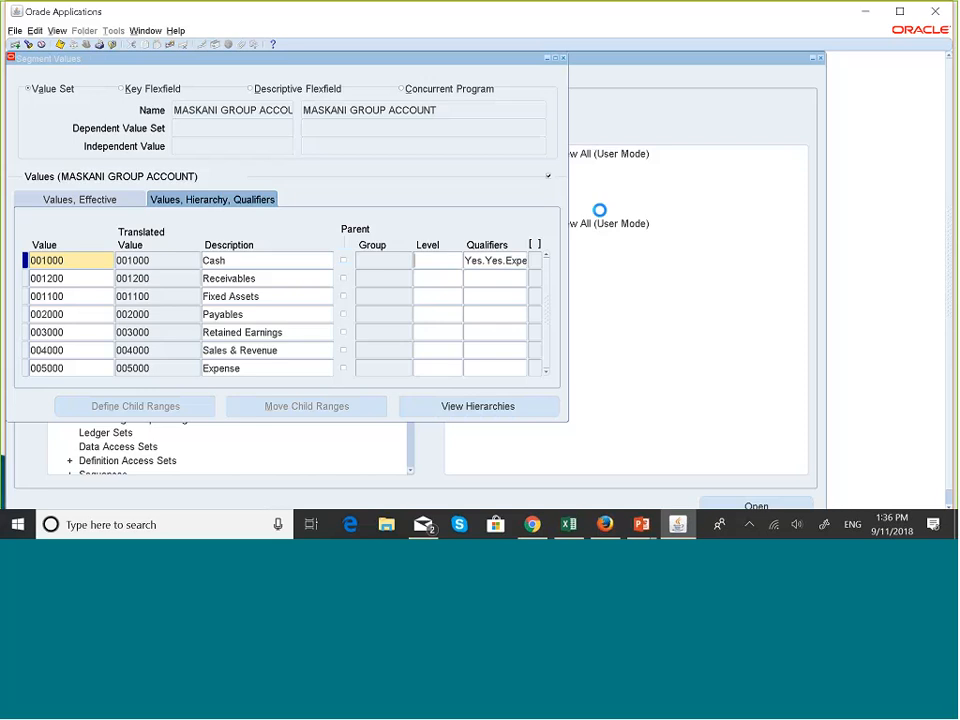
pyautogui.click(492, 259)
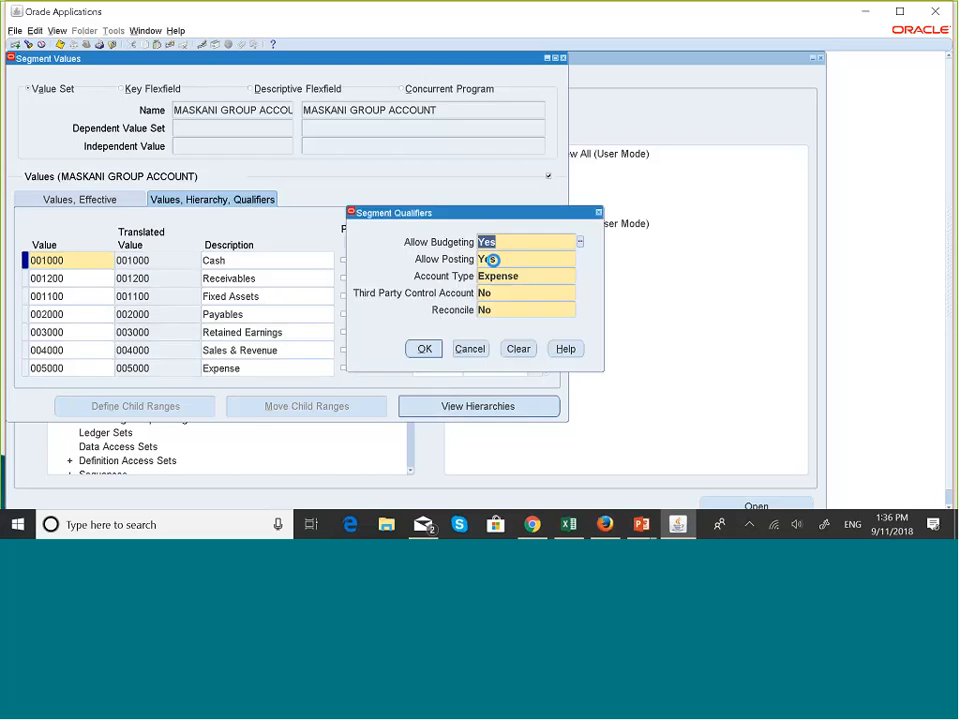
pyautogui.moveTo(446, 217); pyautogui.dragTo(585, 224)
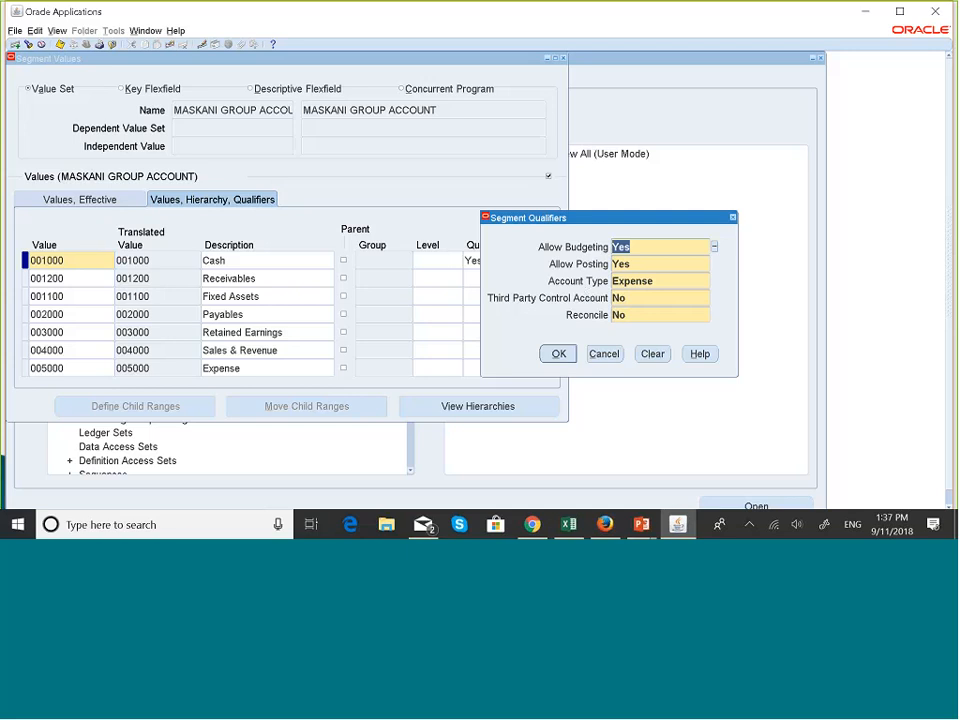
pyautogui.click(731, 217)
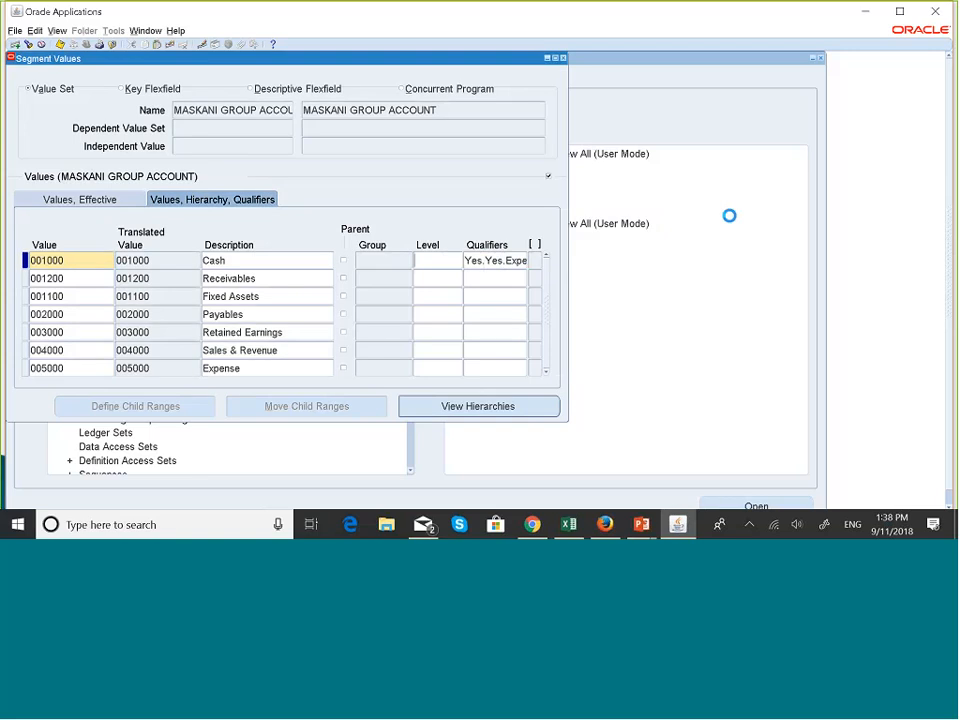
# Step: Set the account type qualifier of the Cash value 001000 to Asset
pyautogui.hotkey('shift', 'Tab')
pyautogui.click(502, 259)
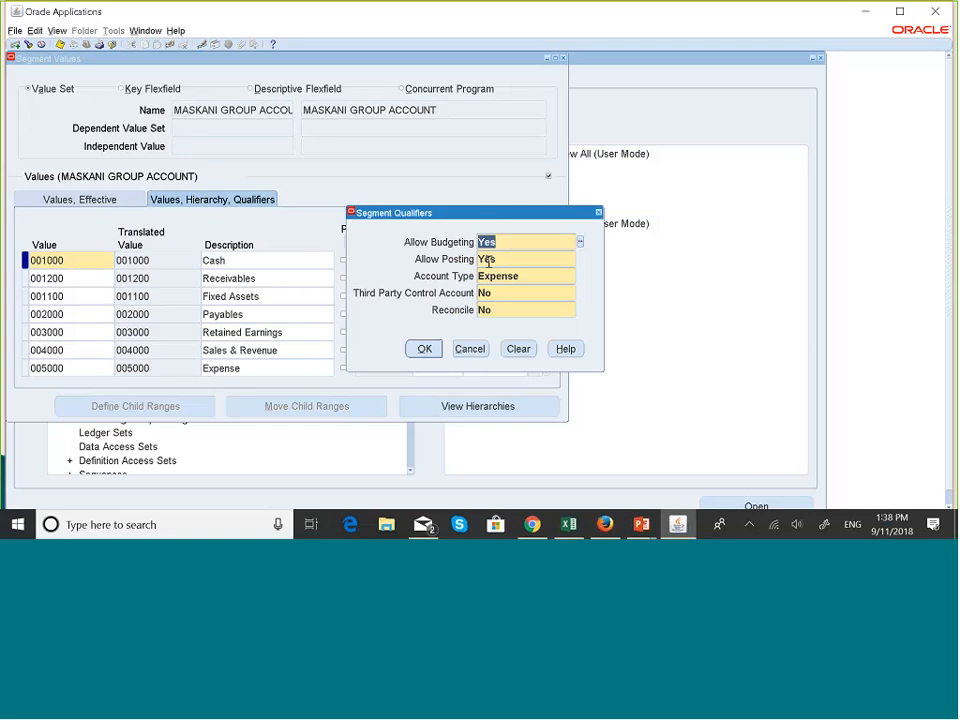
pyautogui.press('Tab')
pyautogui.press('Tab')
pyautogui.click(579, 276)
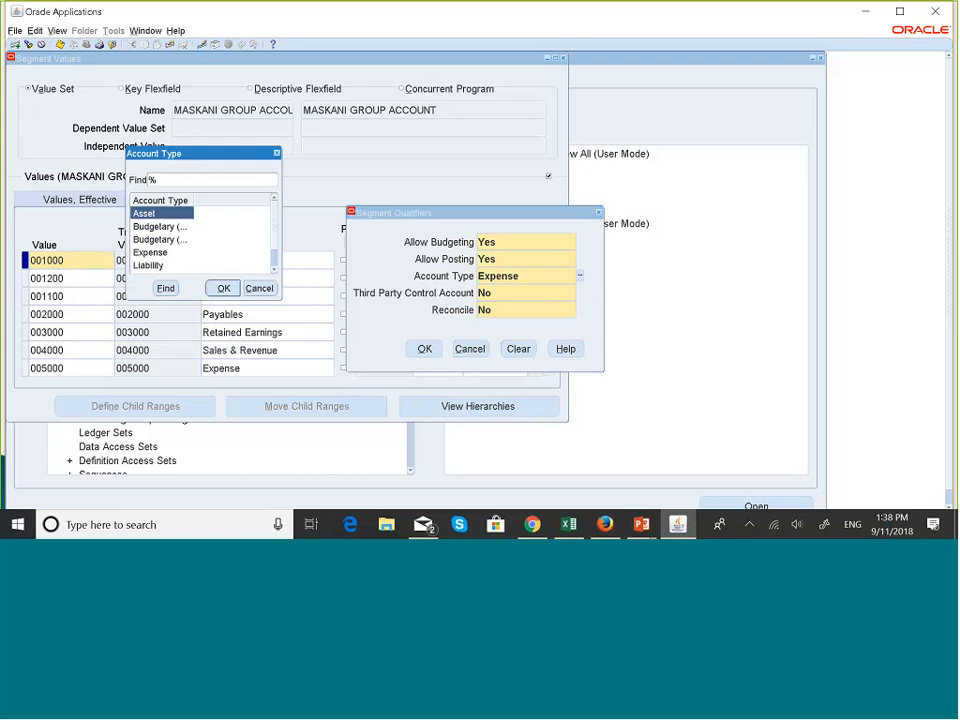
pyautogui.click(230, 289)
pyautogui.click(424, 349)
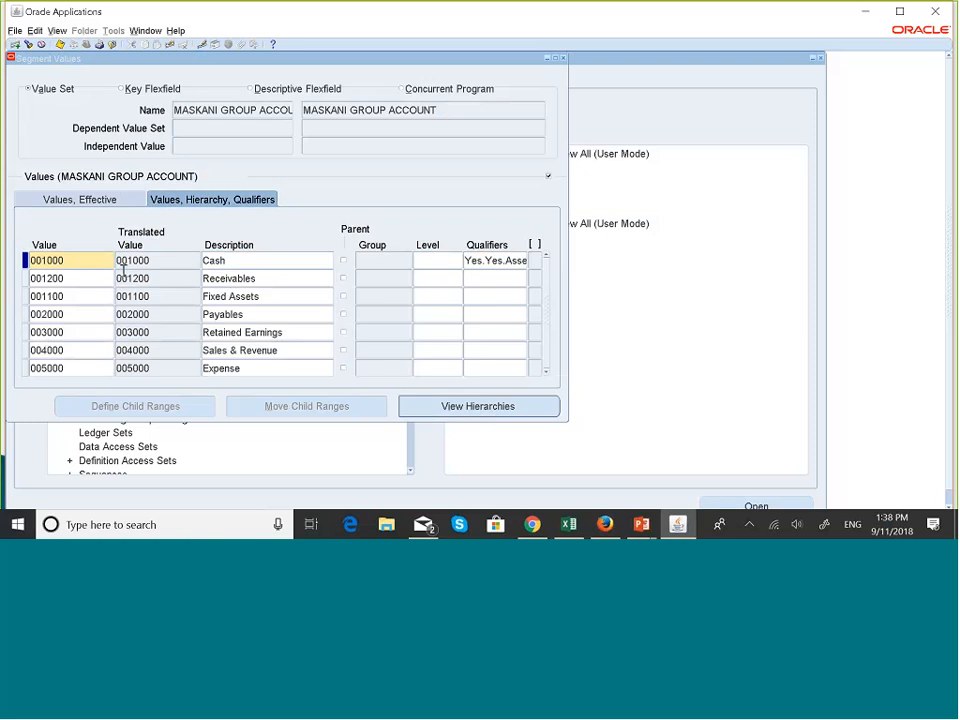
# Step: Set the account type qualifier of the Receivables value 001200 to Asset
pyautogui.click(491, 278)
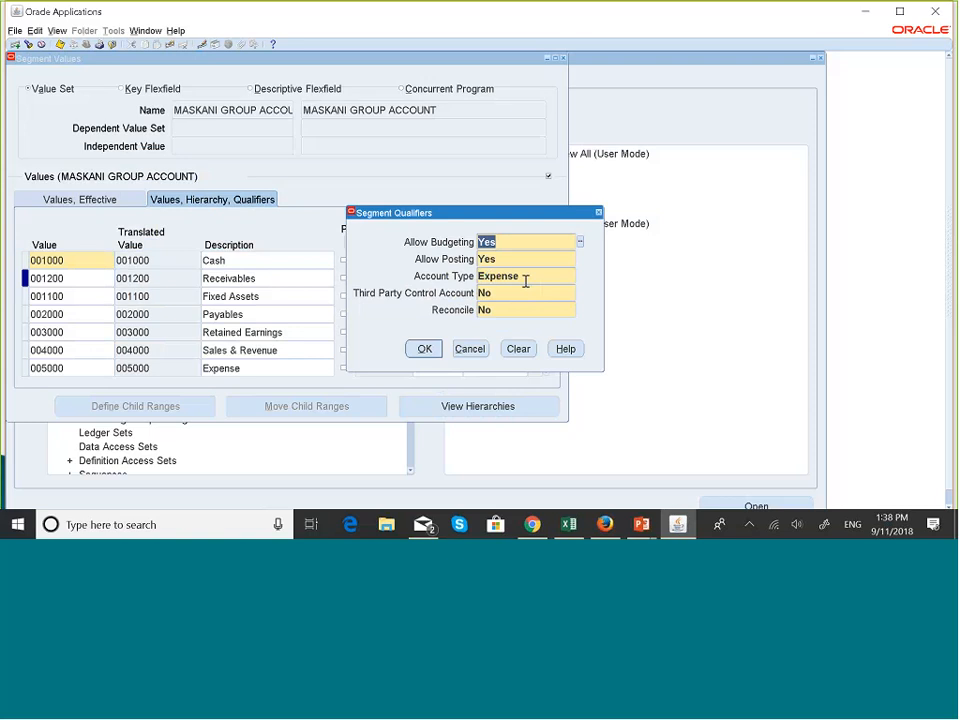
pyautogui.click(525, 278)
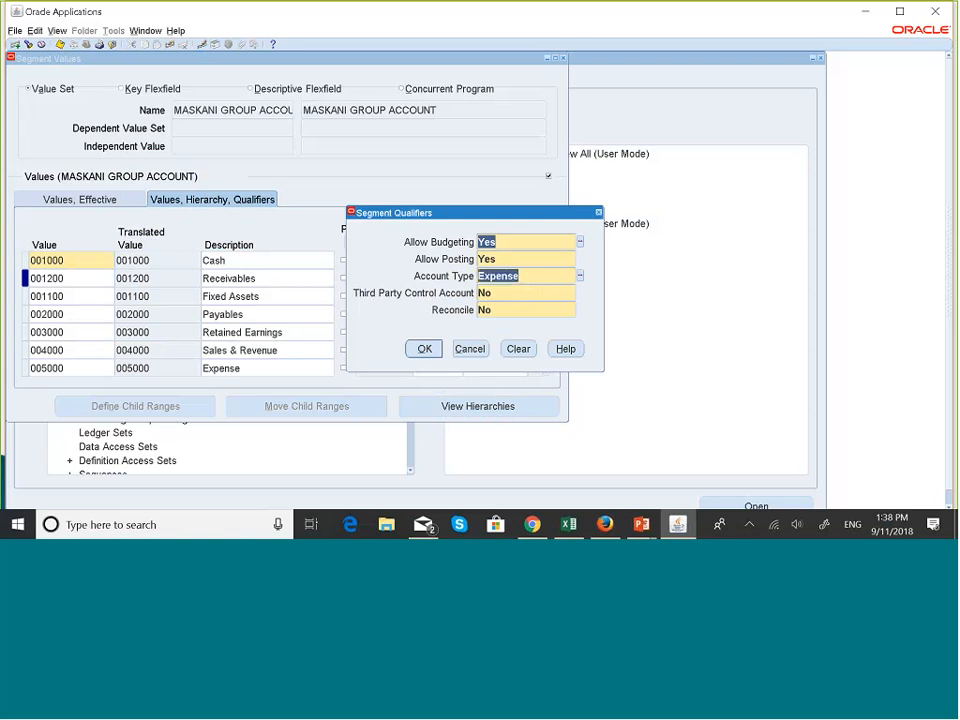
pyautogui.click(578, 276)
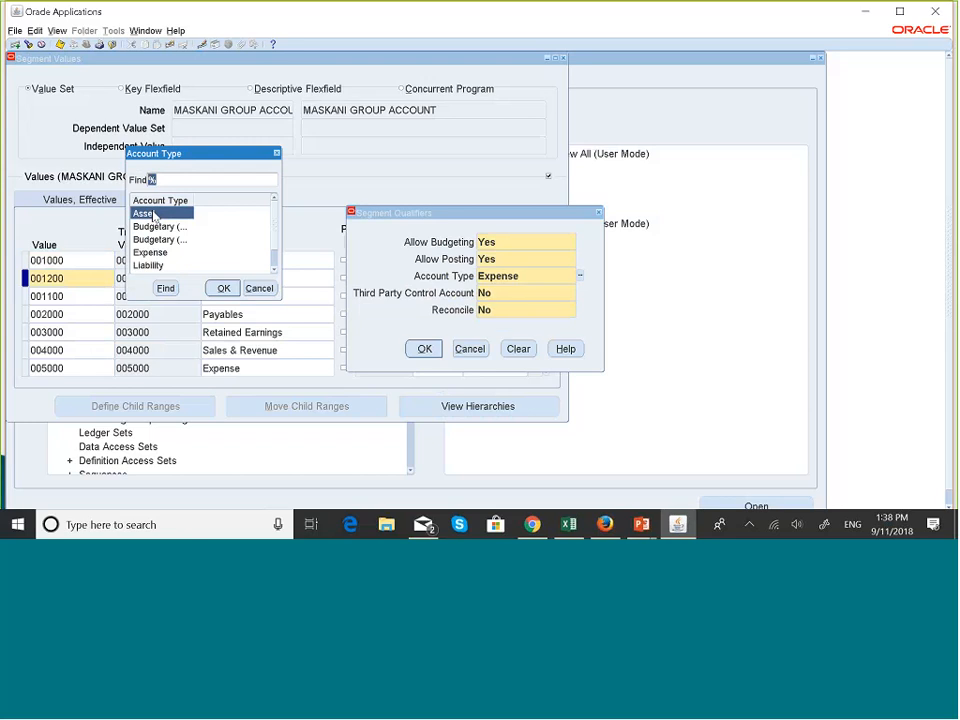
pyautogui.click(154, 216)
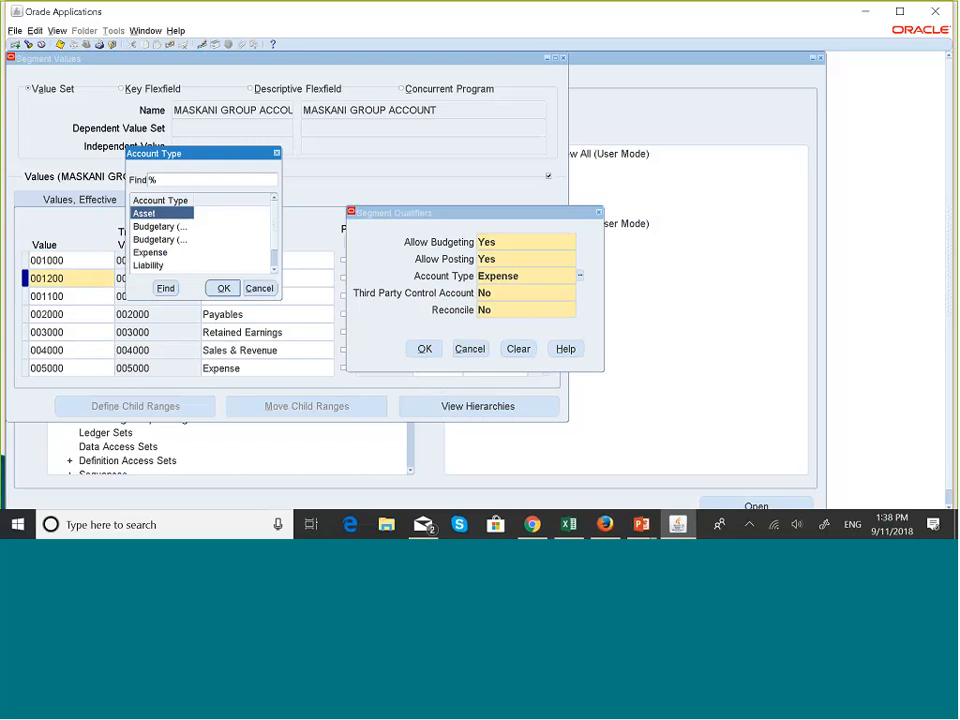
pyautogui.click(229, 292)
pyautogui.click(424, 346)
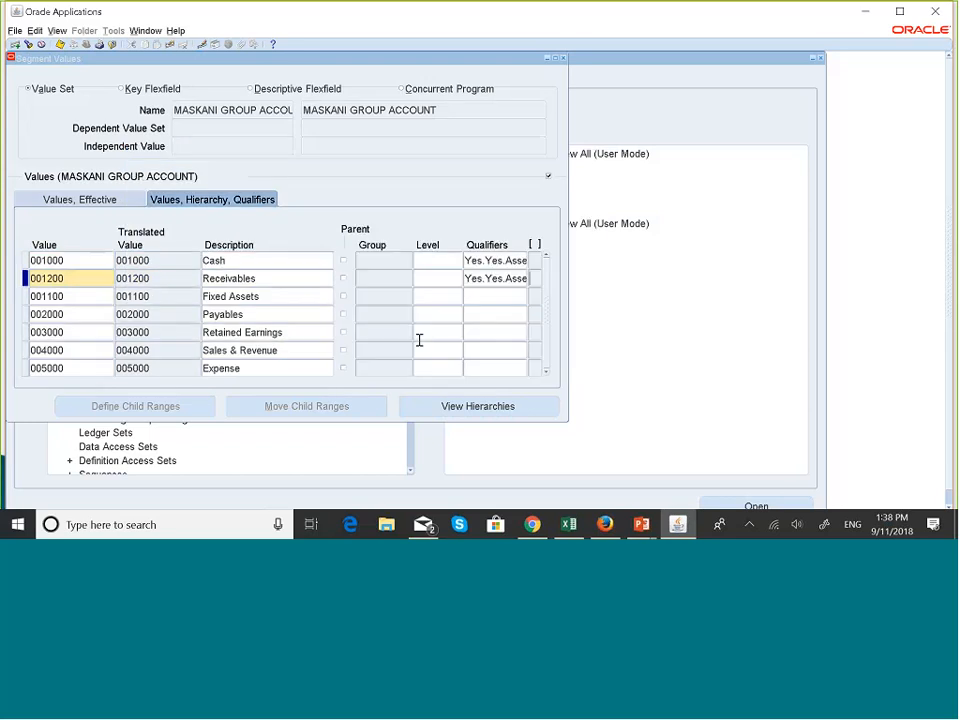
# Step: Set the account type qualifier of the Fixed Assets value 001100 to Asset
pyautogui.click(486, 296)
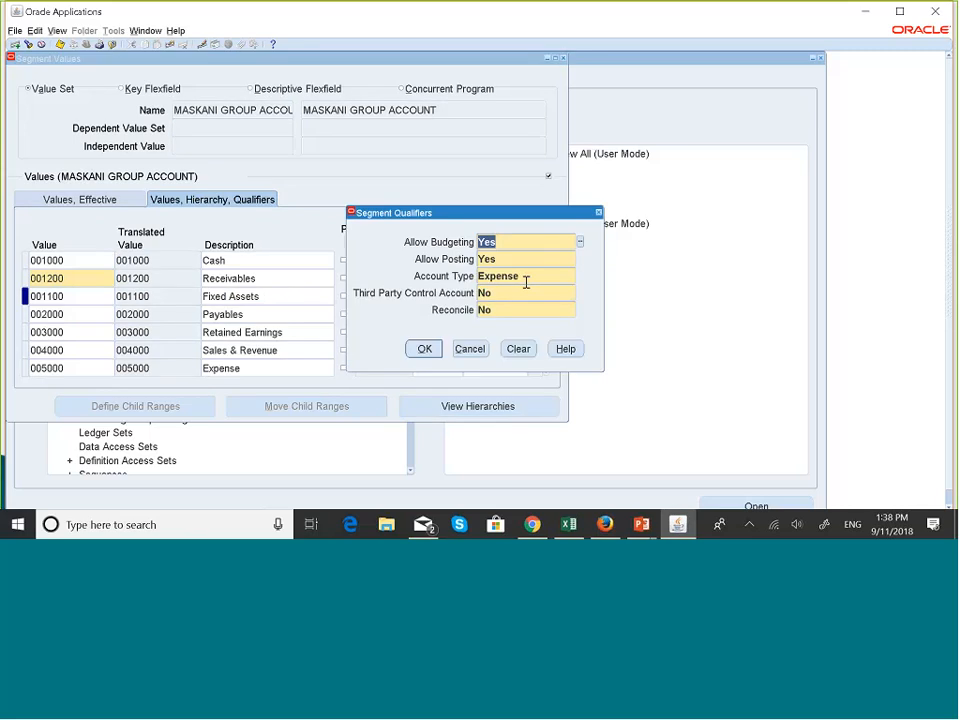
pyautogui.click(533, 279)
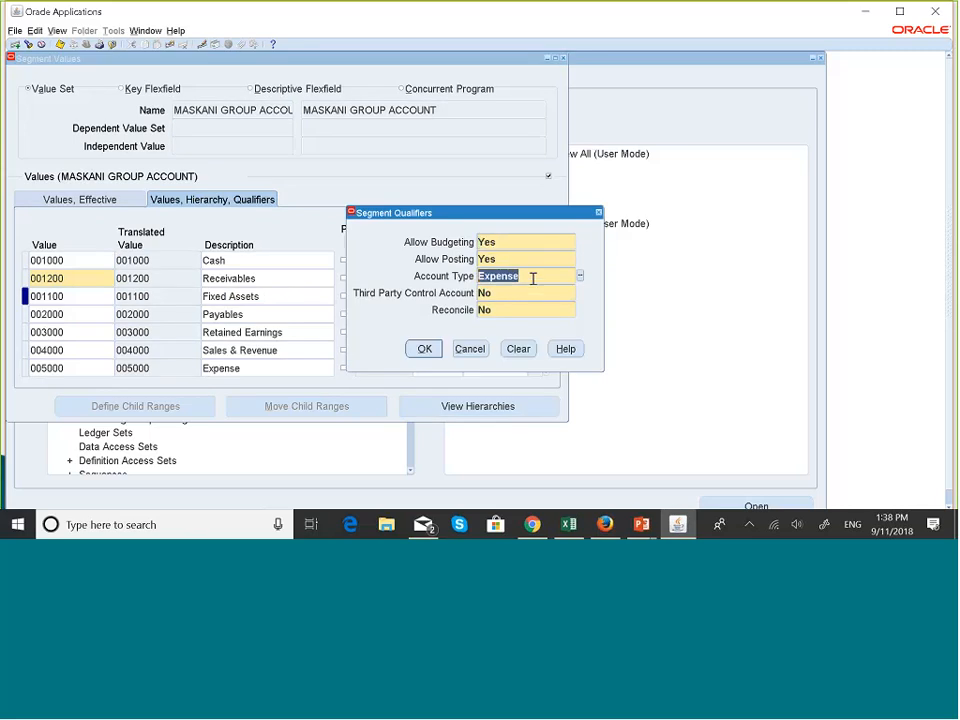
pyautogui.click(580, 276)
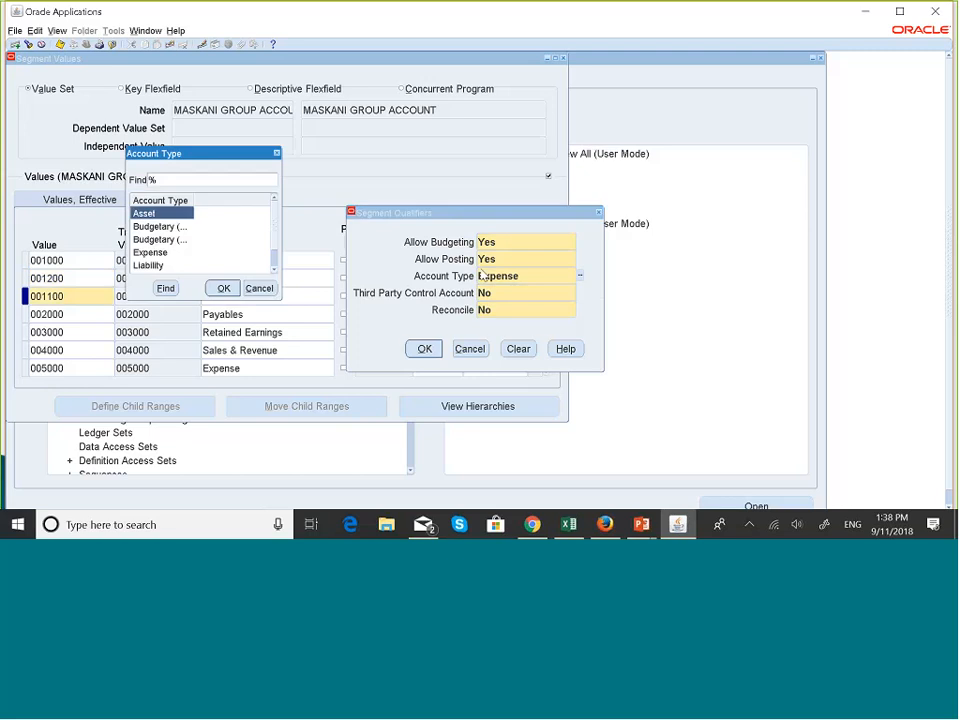
pyautogui.click(224, 289)
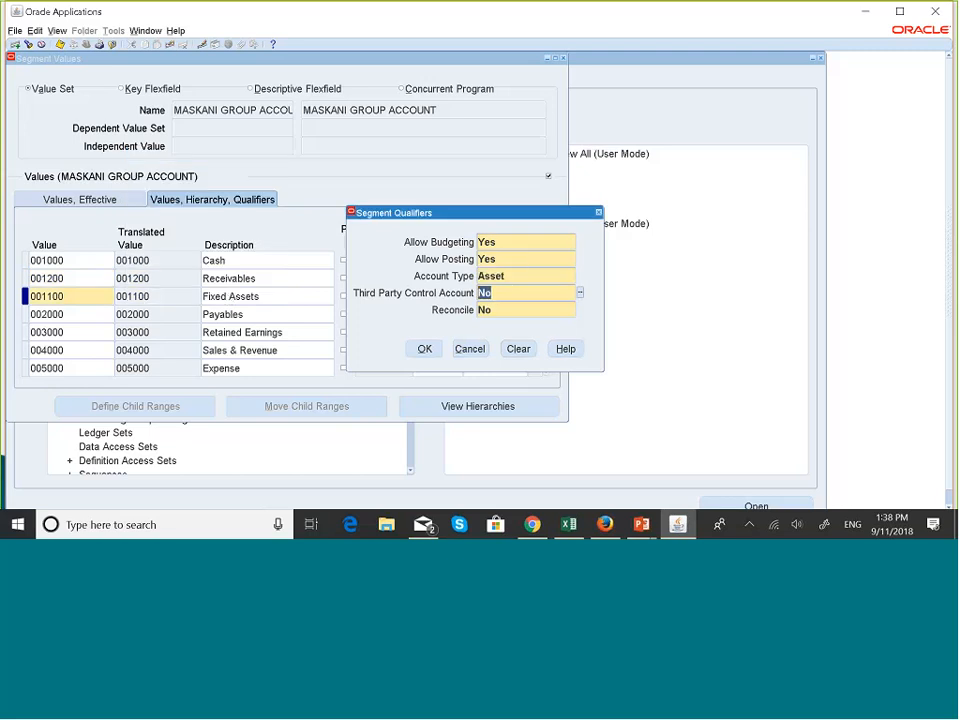
pyautogui.click(408, 344)
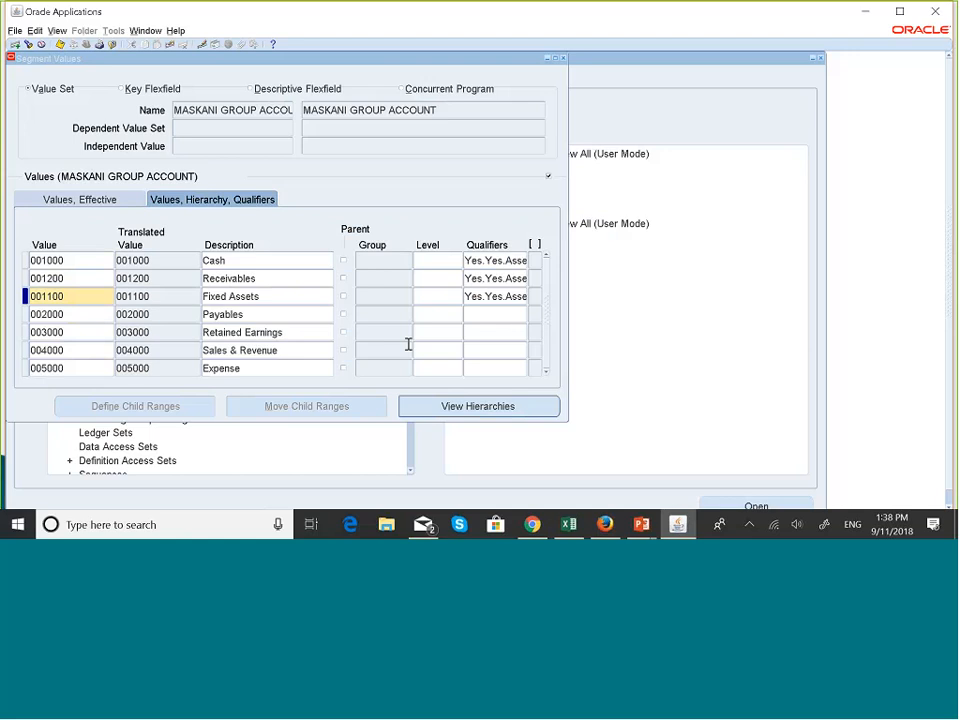
# Step: Assign the Liability account type to the Payables value 002000 in its segment qualifiers
pyautogui.click(481, 315)
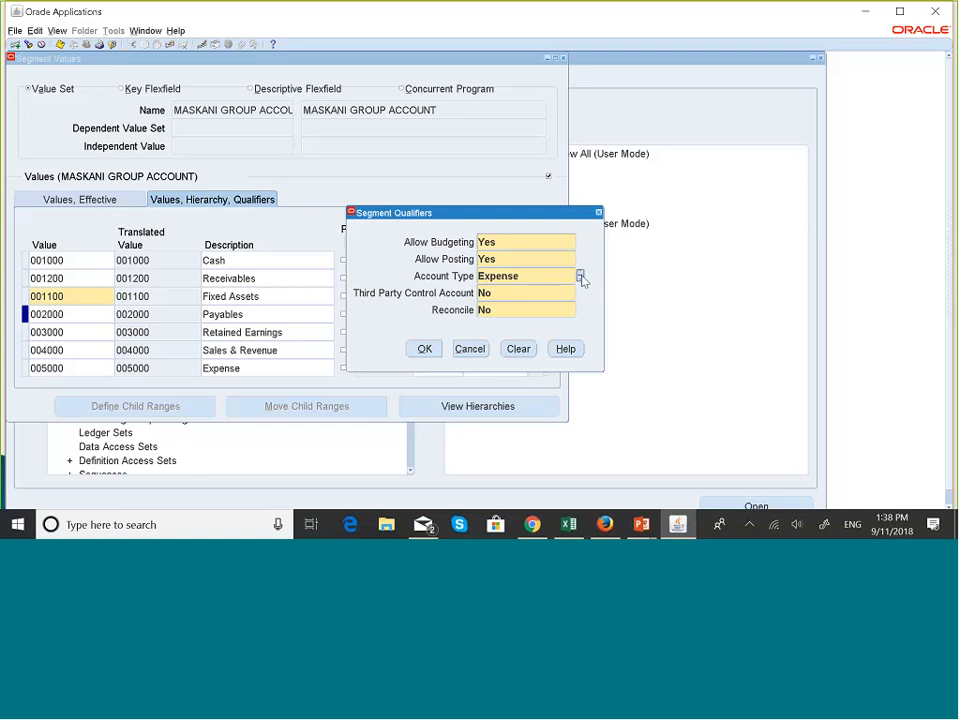
pyautogui.click(579, 276)
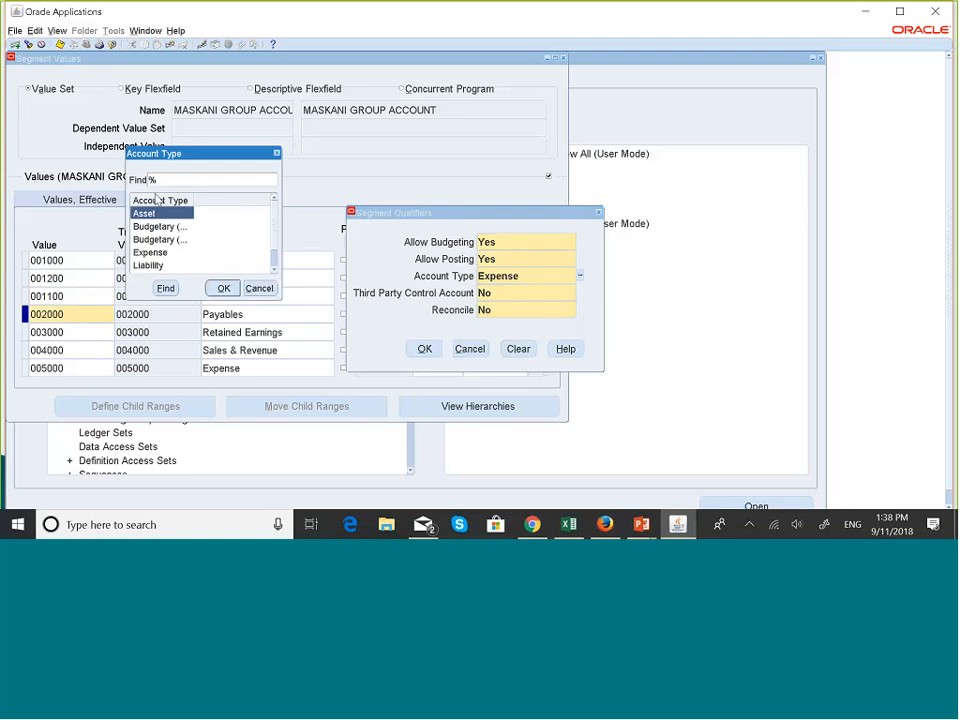
pyautogui.click(149, 265)
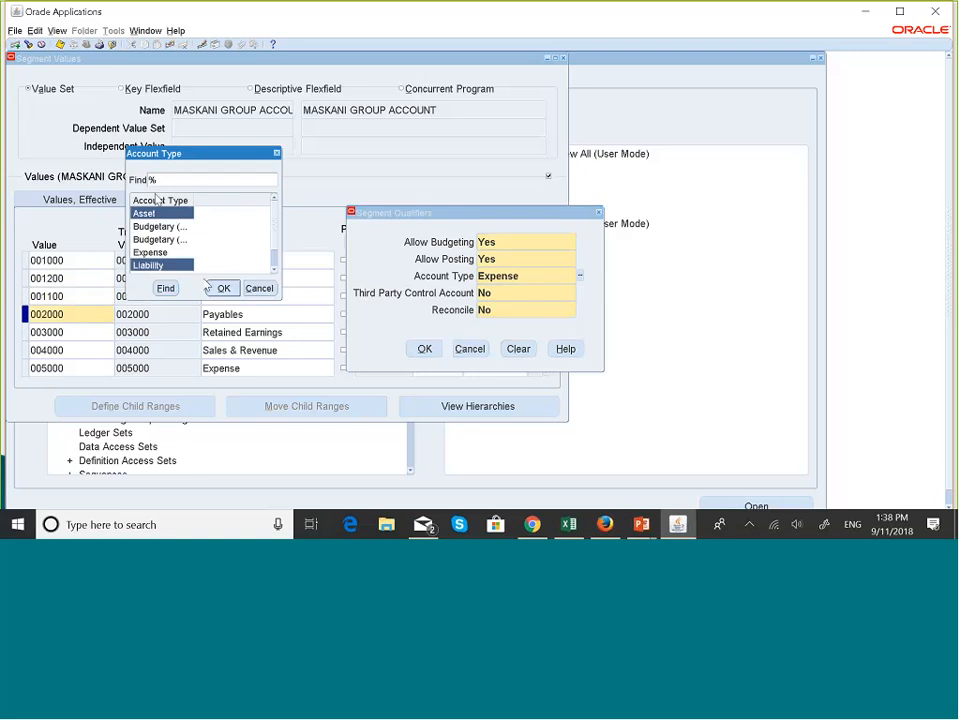
pyautogui.click(218, 288)
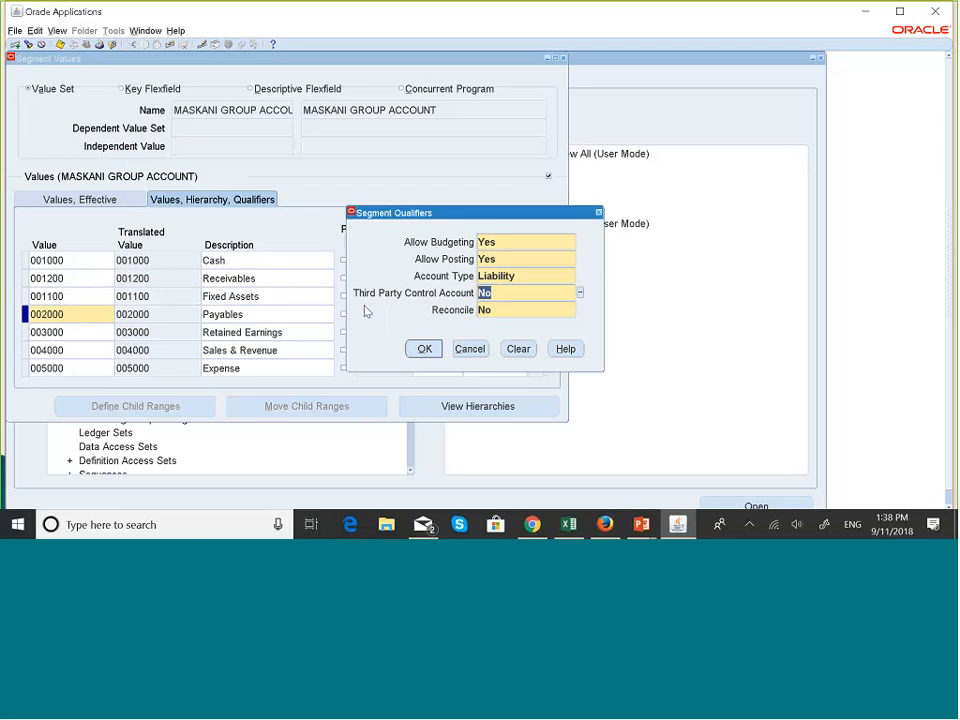
pyautogui.click(425, 349)
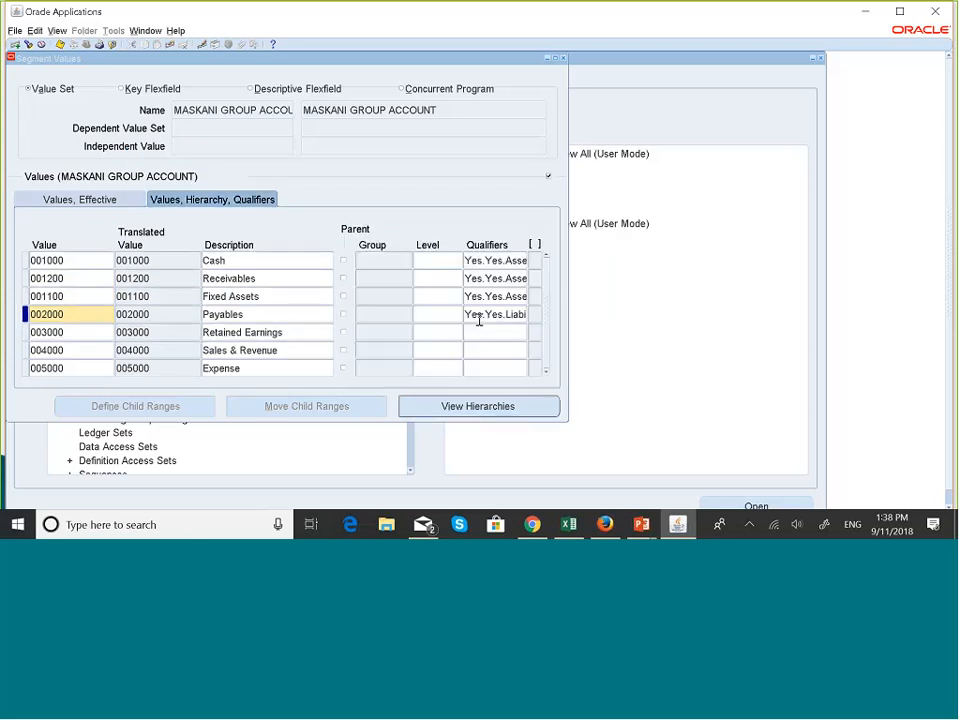
# Step: Assign the Ownership/Stockholder account type to the Retained Earnings value 003000 in its segment qualifiers
pyautogui.click(482, 331)
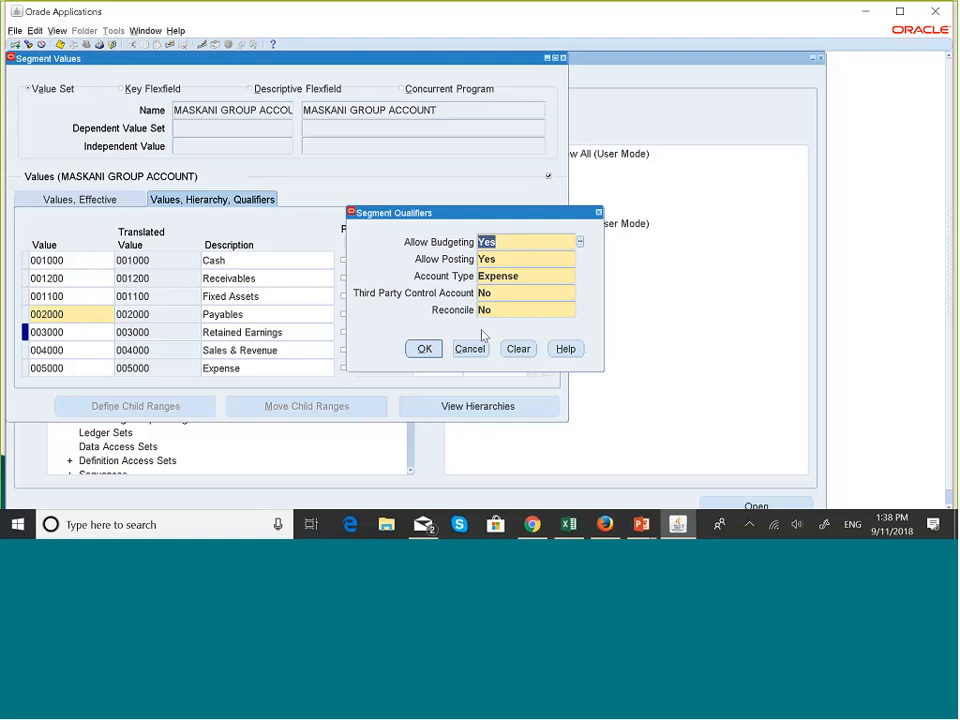
pyautogui.click(534, 276)
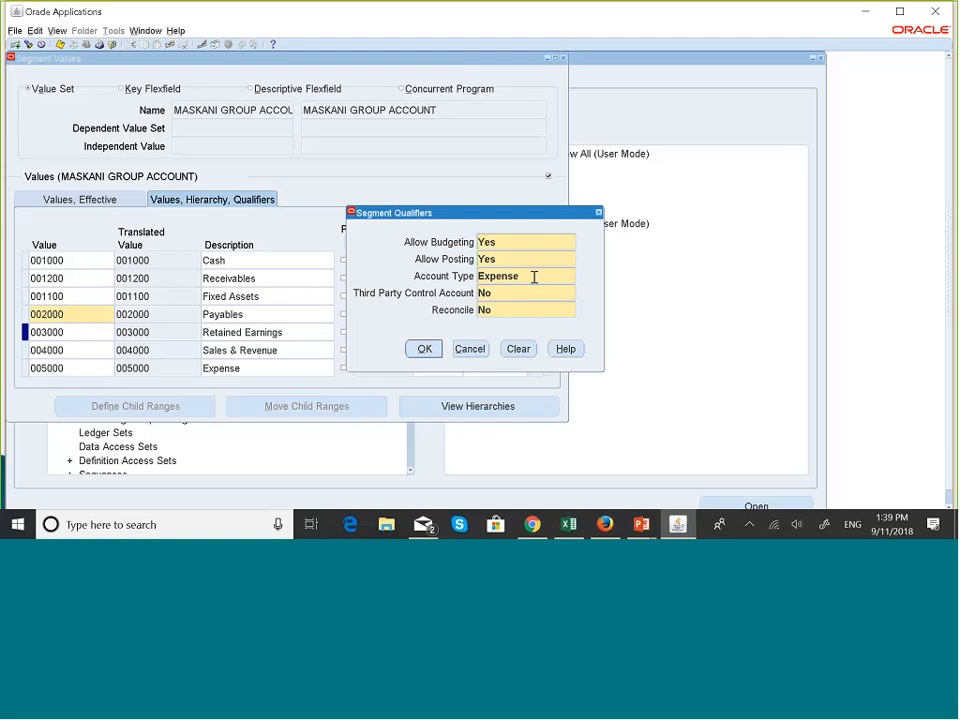
pyautogui.click(580, 275)
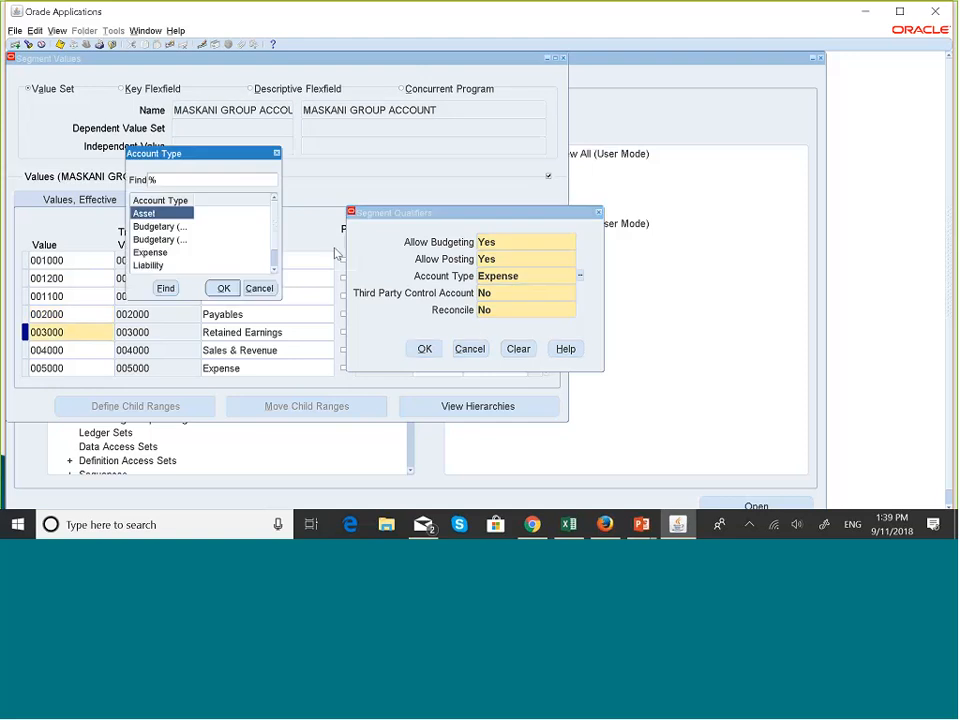
pyautogui.click(276, 269)
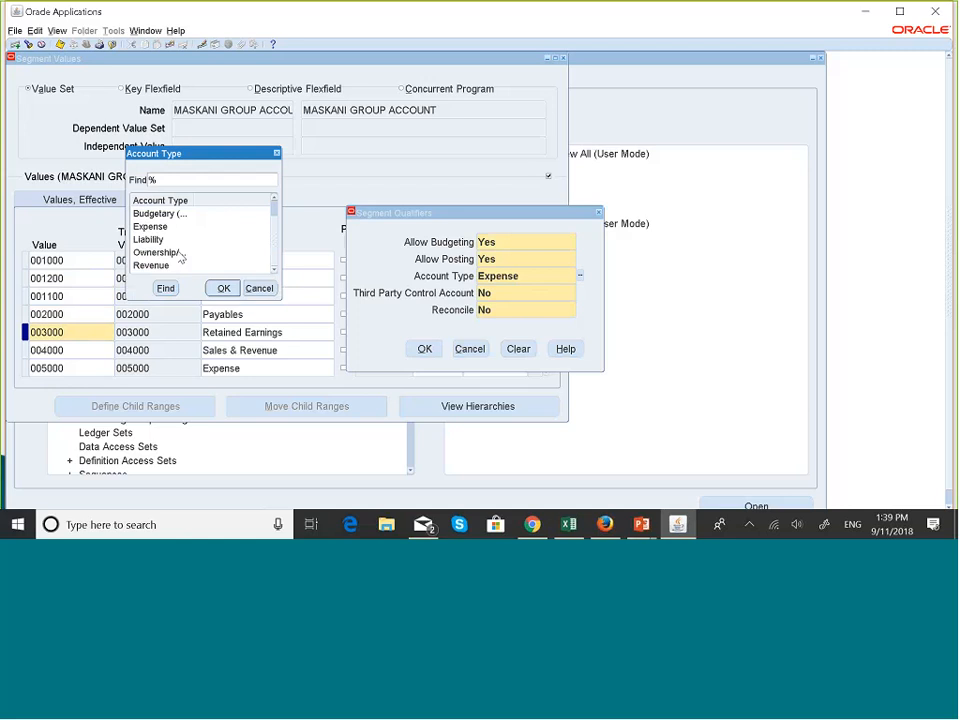
pyautogui.click(180, 254)
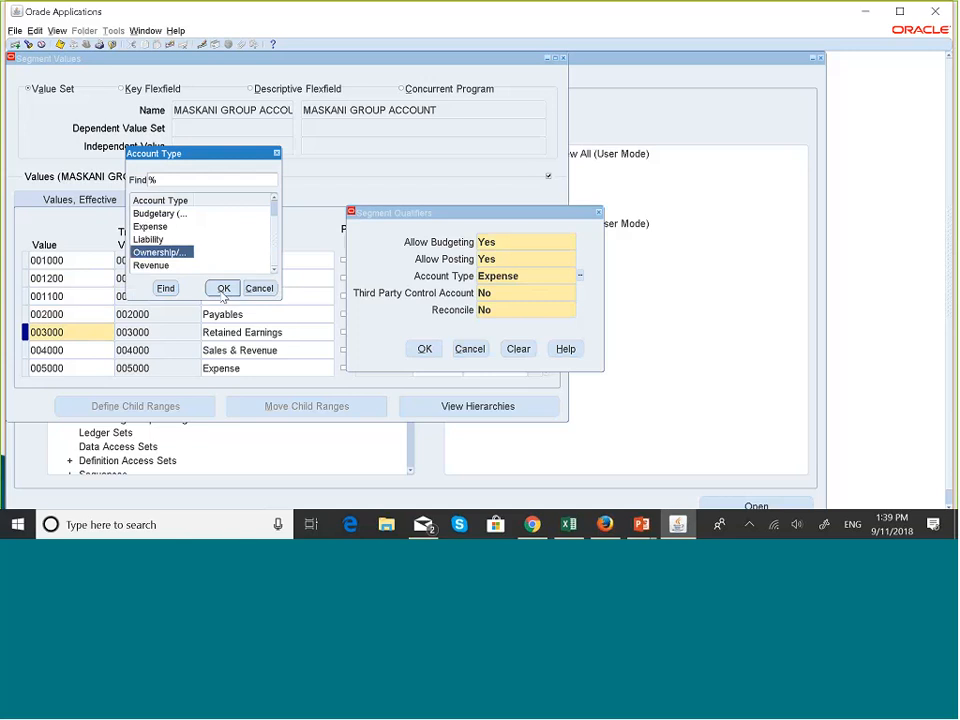
pyautogui.click(223, 289)
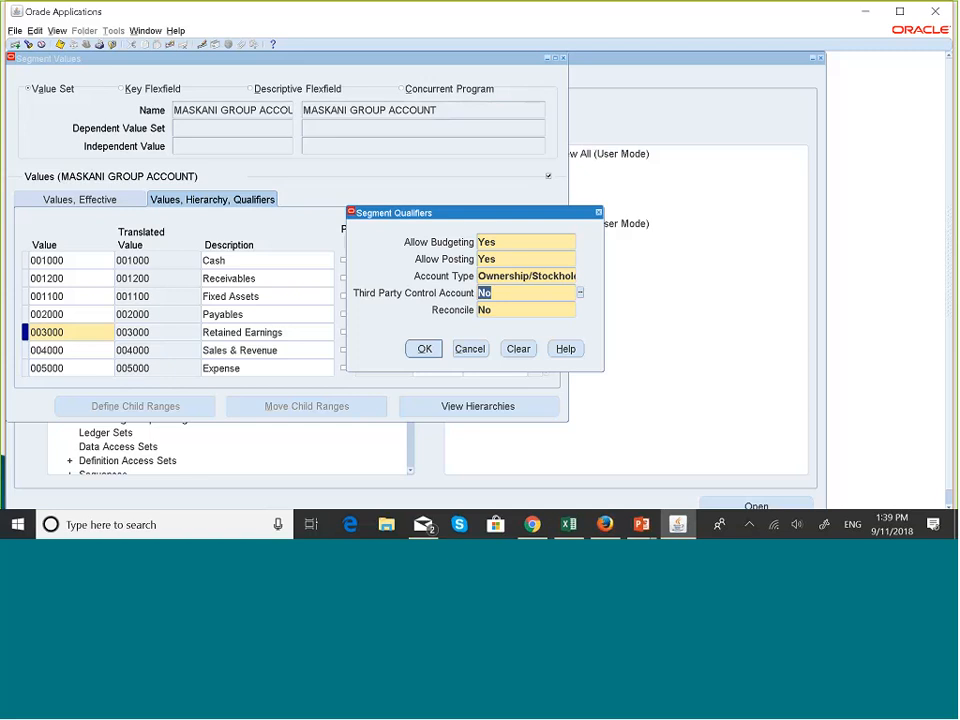
pyautogui.press('Return')
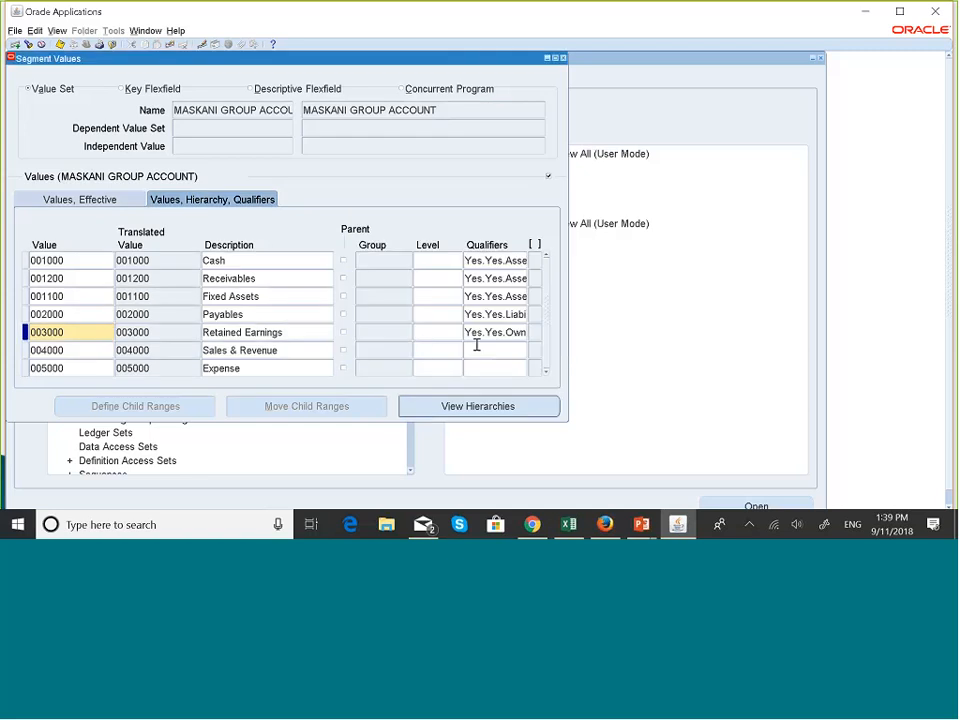
# Step: Assign the Revenue account type to the Sales & Revenue value 004000 in its segment qualifiers
pyautogui.click(477, 345)
pyautogui.click(534, 275)
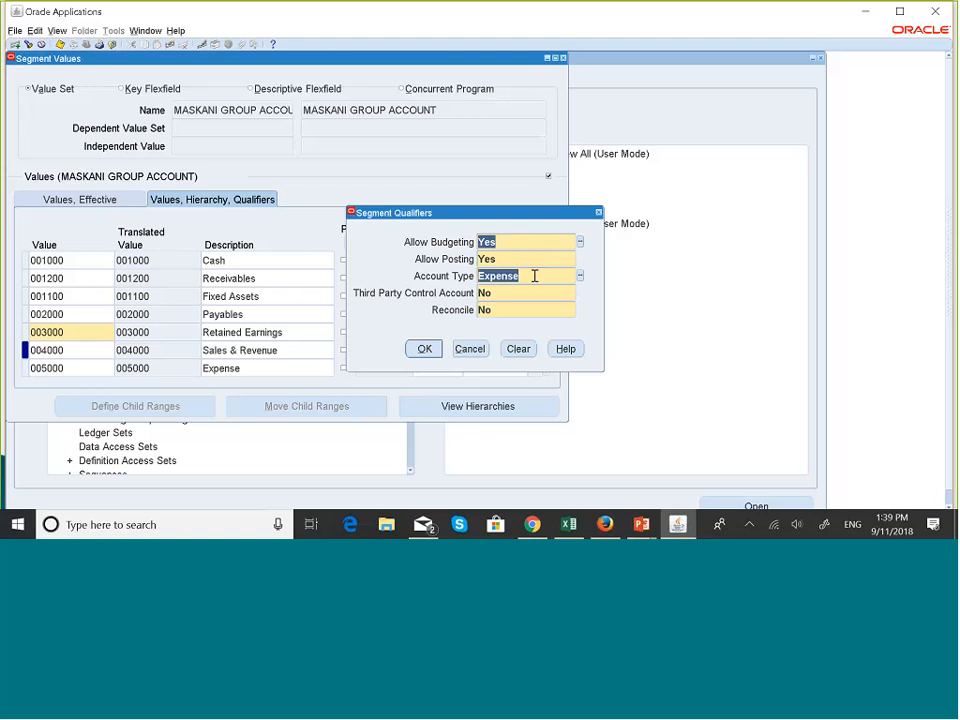
pyautogui.click(579, 275)
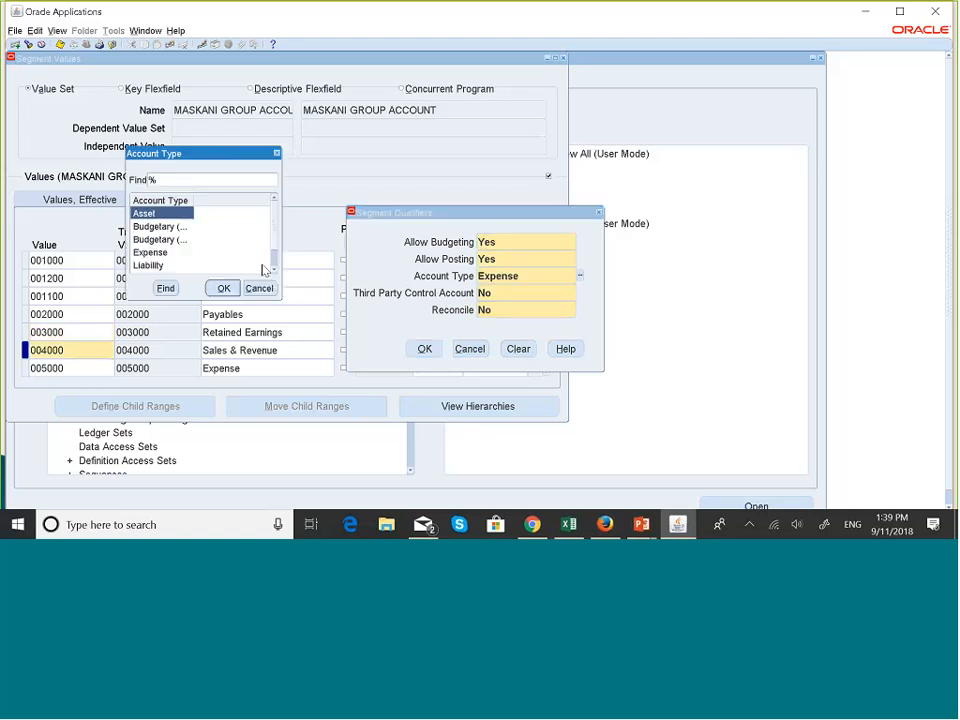
pyautogui.click(276, 270)
pyautogui.click(276, 270)
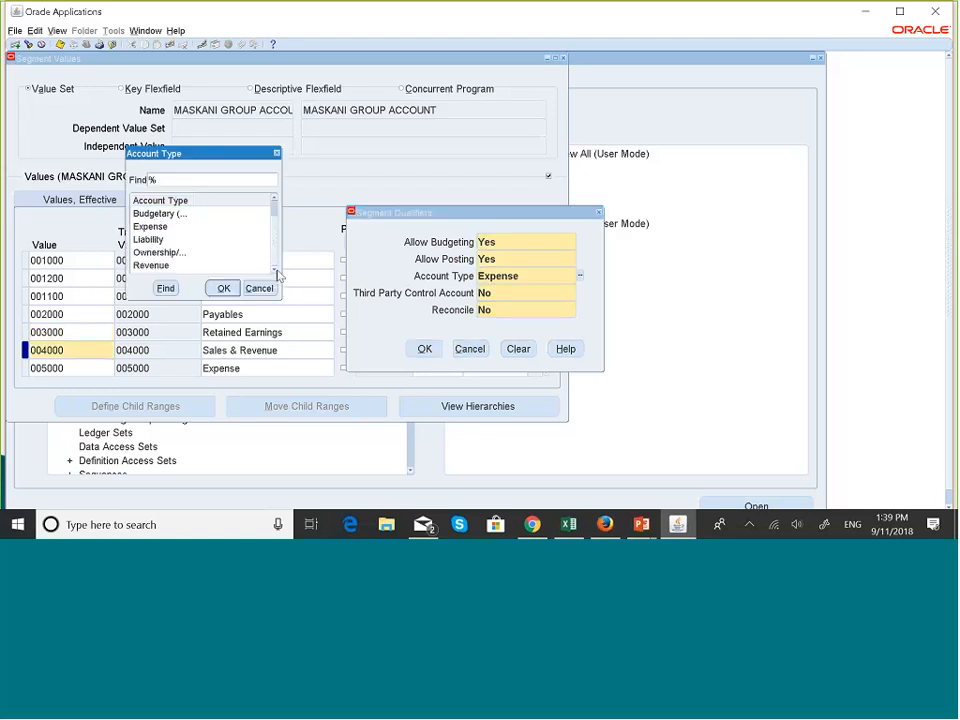
pyautogui.click(165, 265)
pyautogui.click(223, 288)
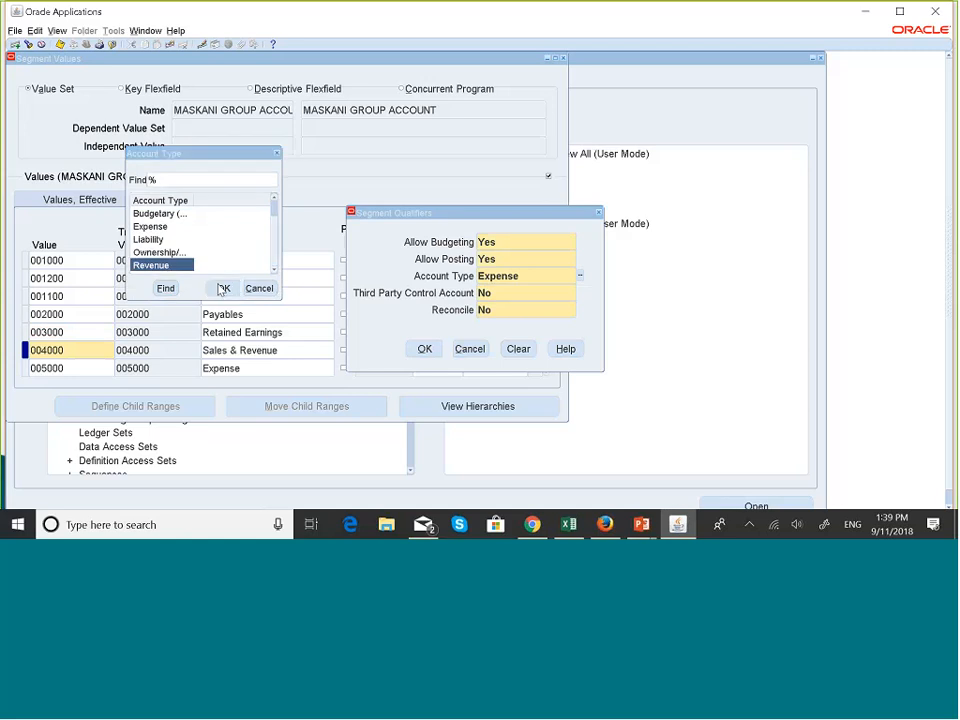
pyautogui.click(423, 348)
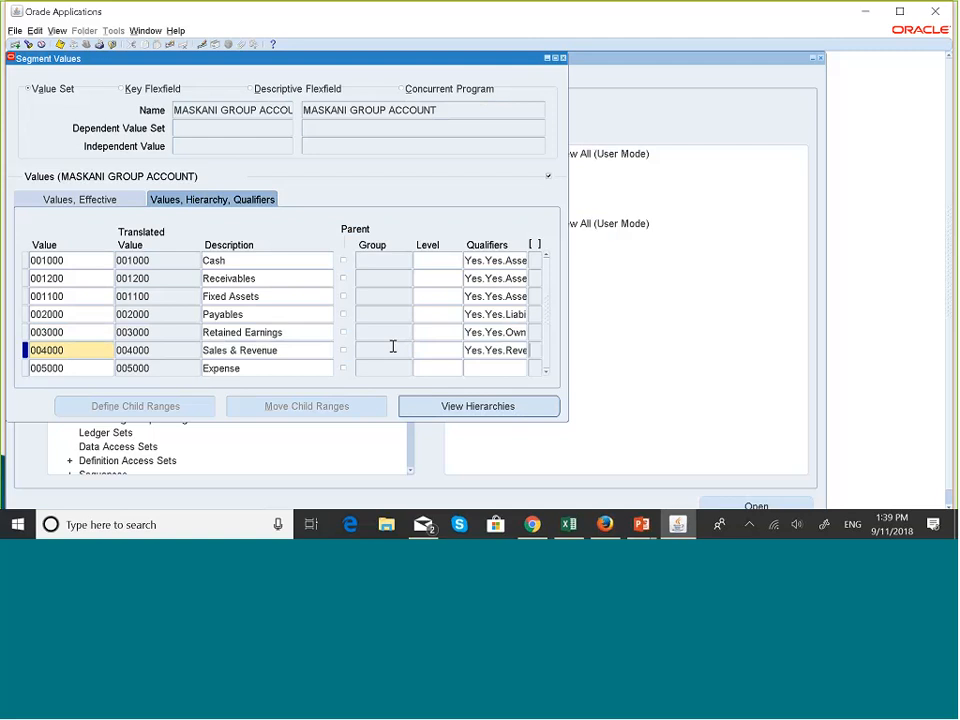
# Step: Accept the segment qualifiers with account type Expense for the Expense value 005000 and save the segment values
pyautogui.click(488, 366)
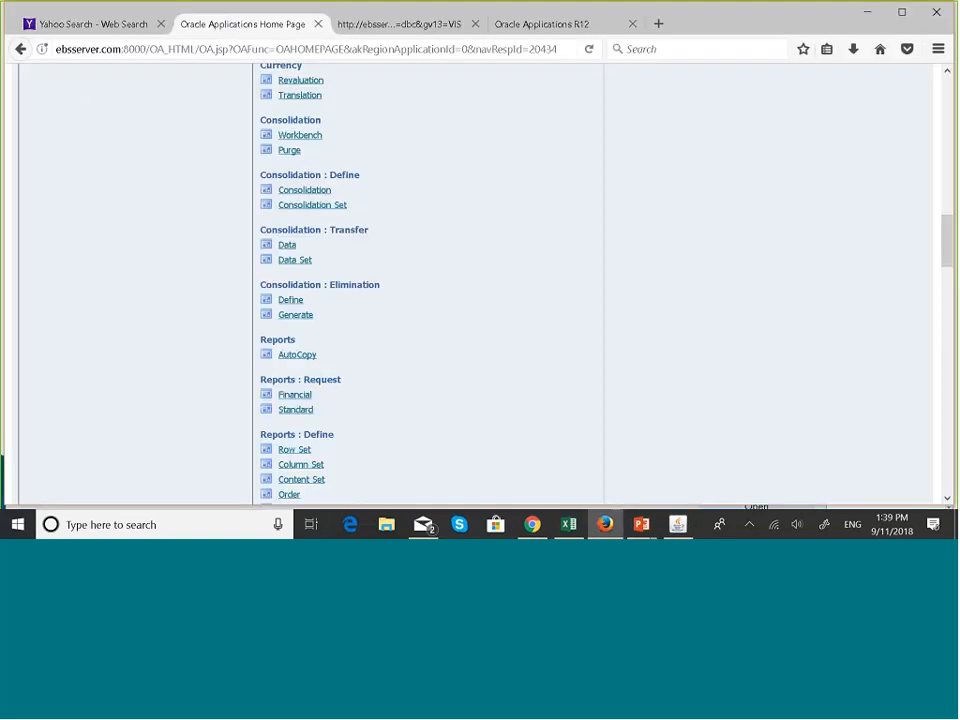
pyautogui.click(678, 524)
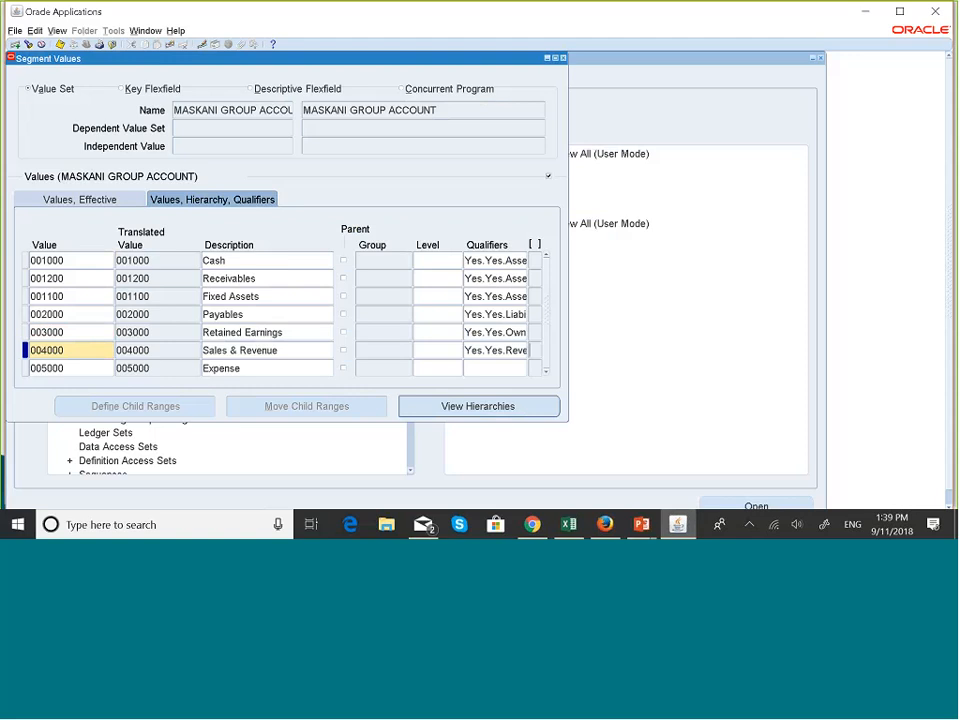
pyautogui.click(495, 368)
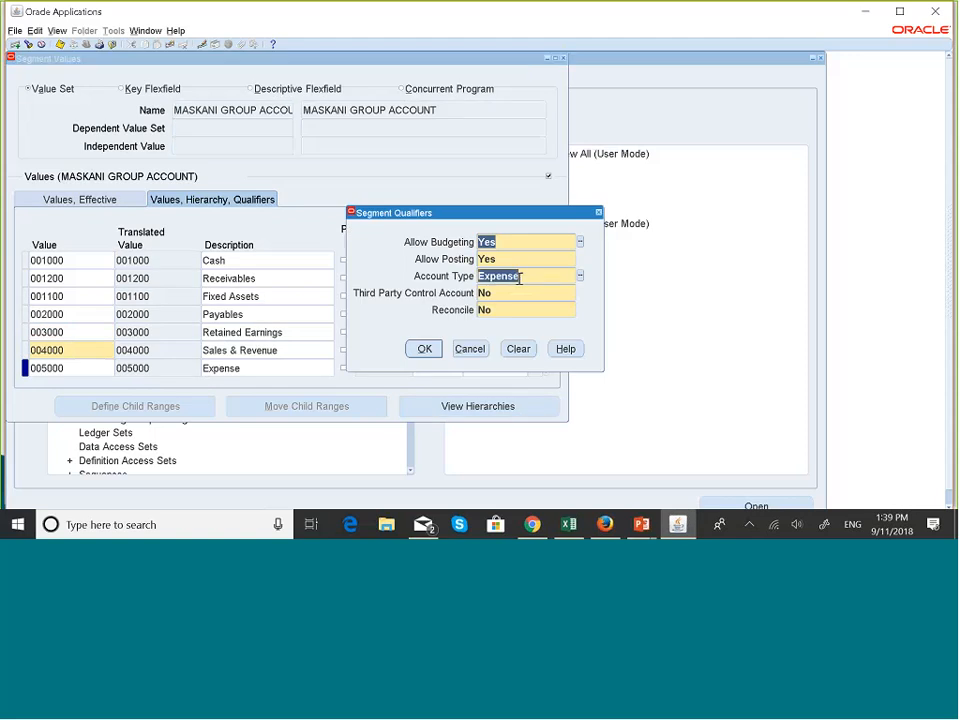
pyautogui.click(424, 349)
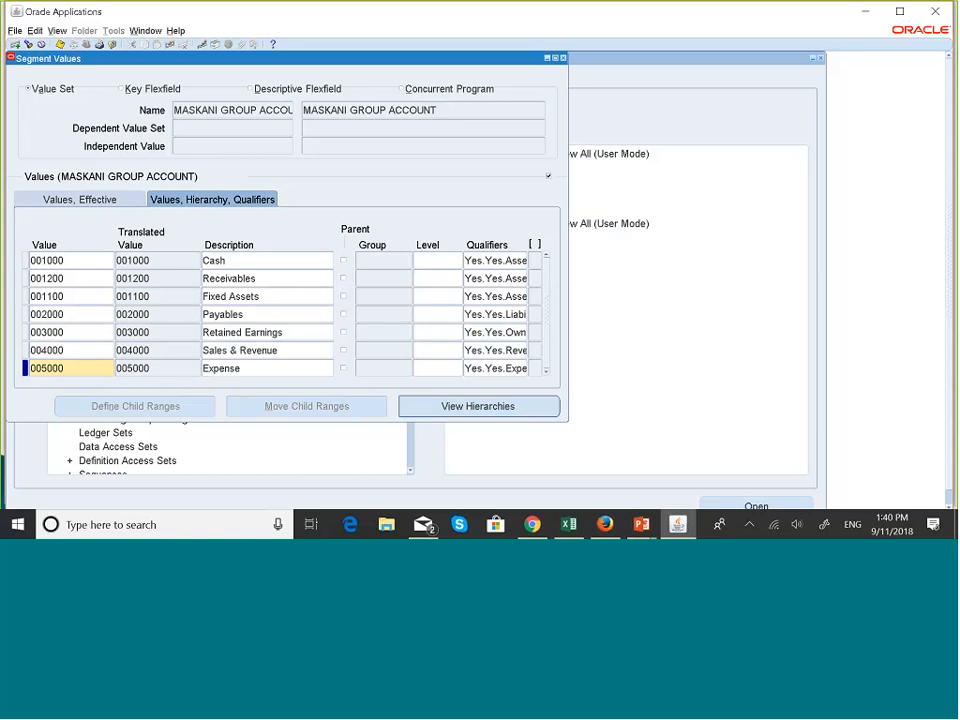
pyautogui.click(60, 46)
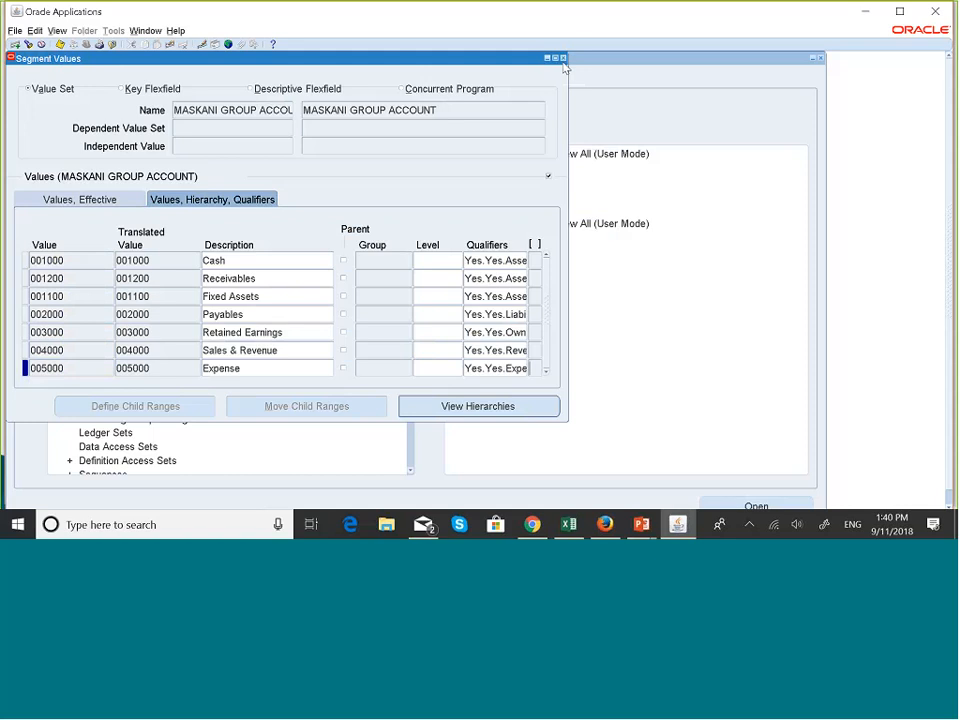
# Step: Find the segment values by key flexfield for structure MASKANI GROUP COA and segment COMPANY
pyautogui.click(123, 89)
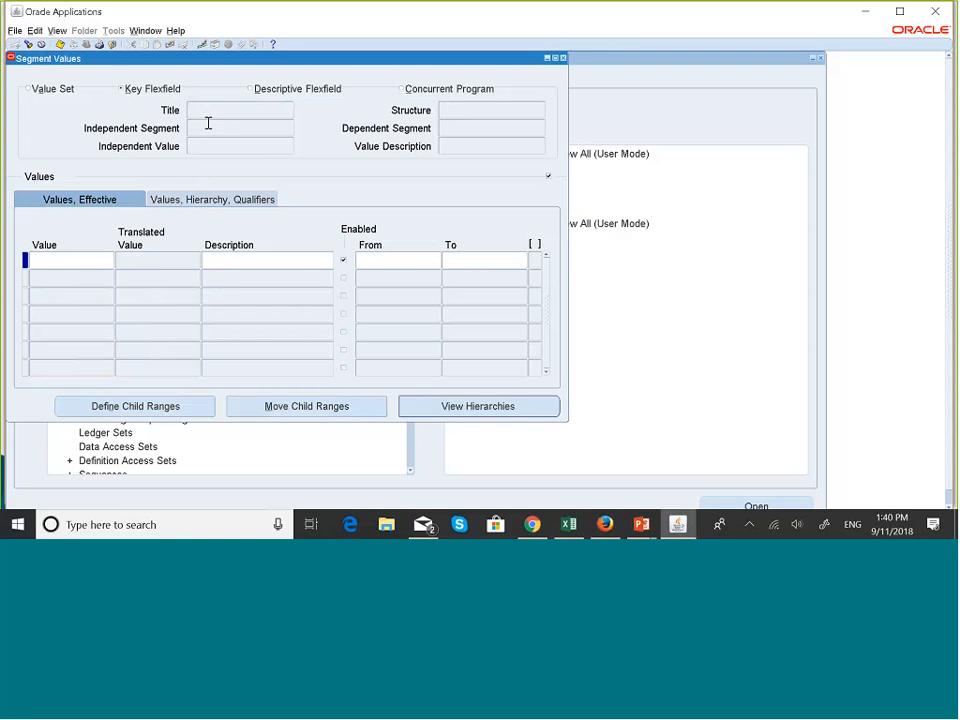
pyautogui.click(28, 45)
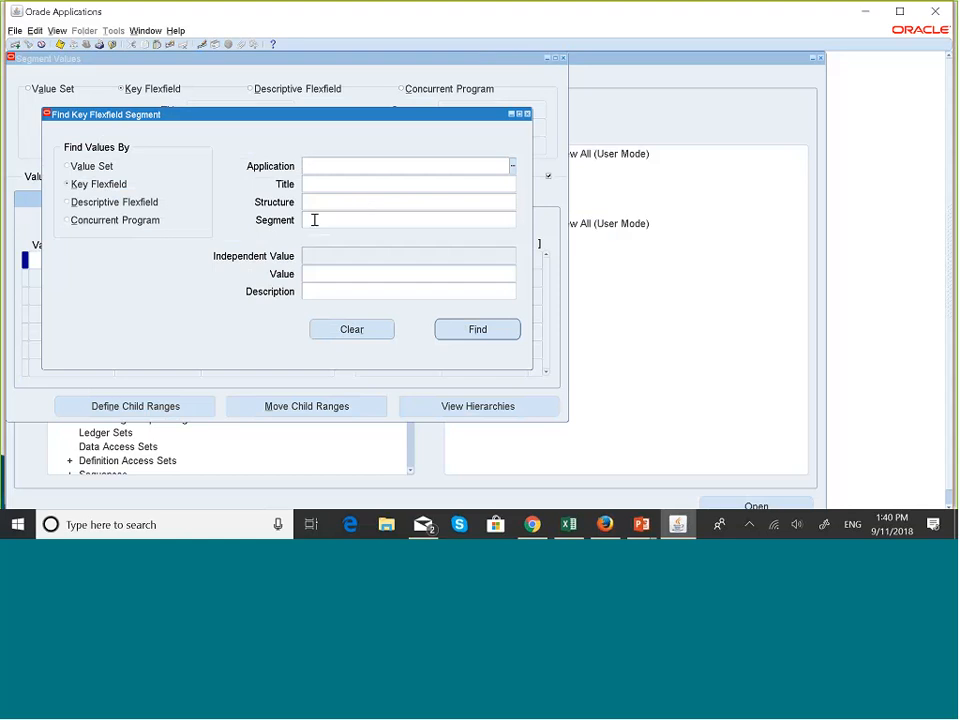
pyautogui.click(314, 220)
pyautogui.click(324, 201)
pyautogui.write('mastani')
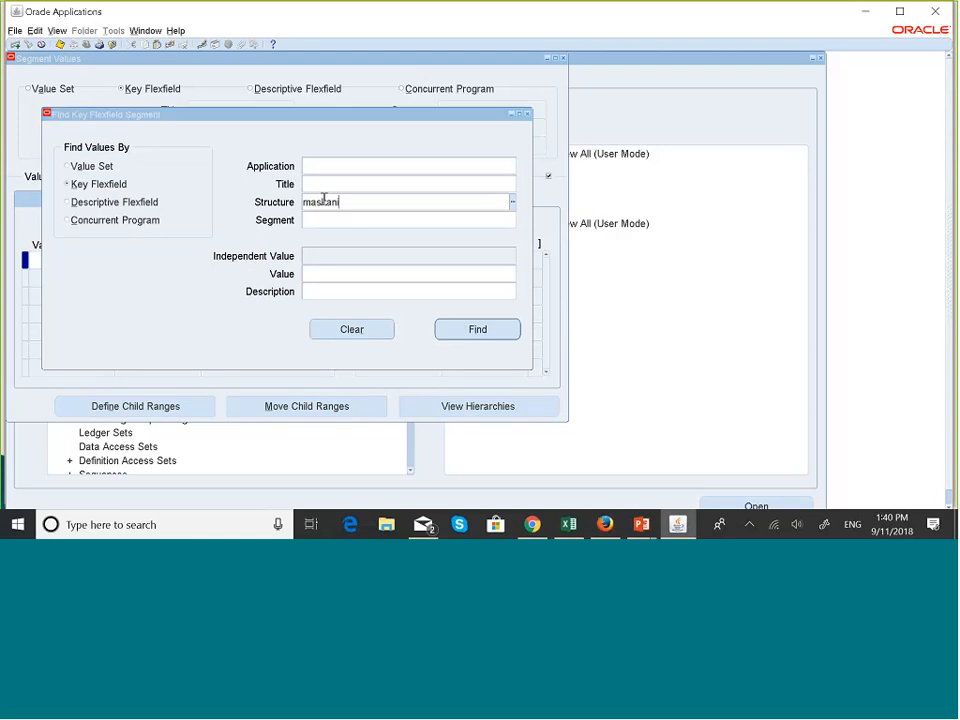
pyautogui.press('Tab')
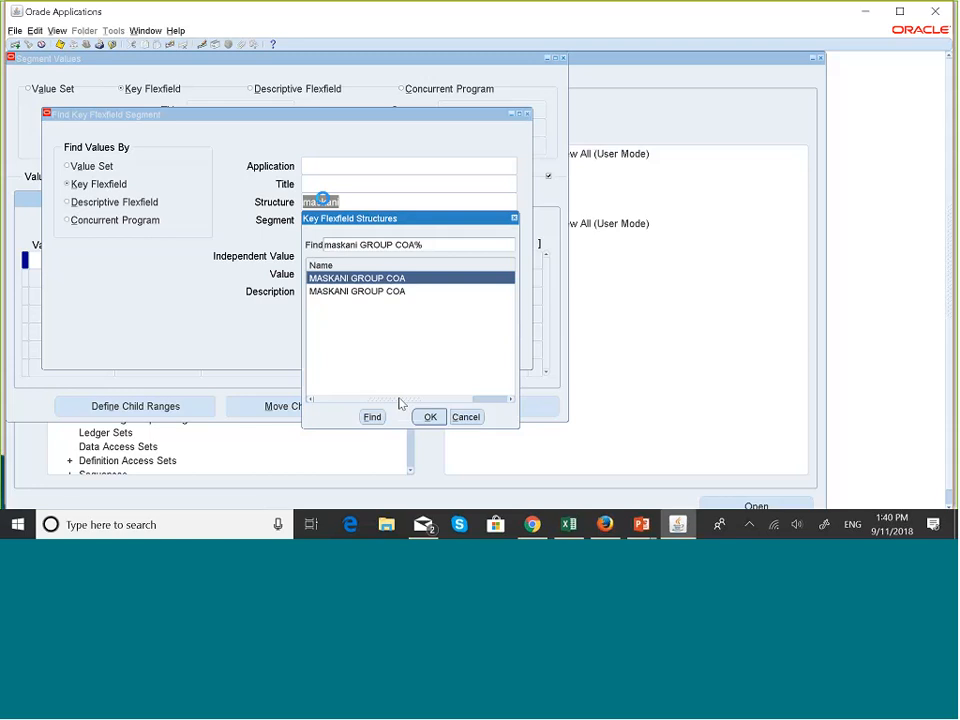
pyautogui.click(430, 417)
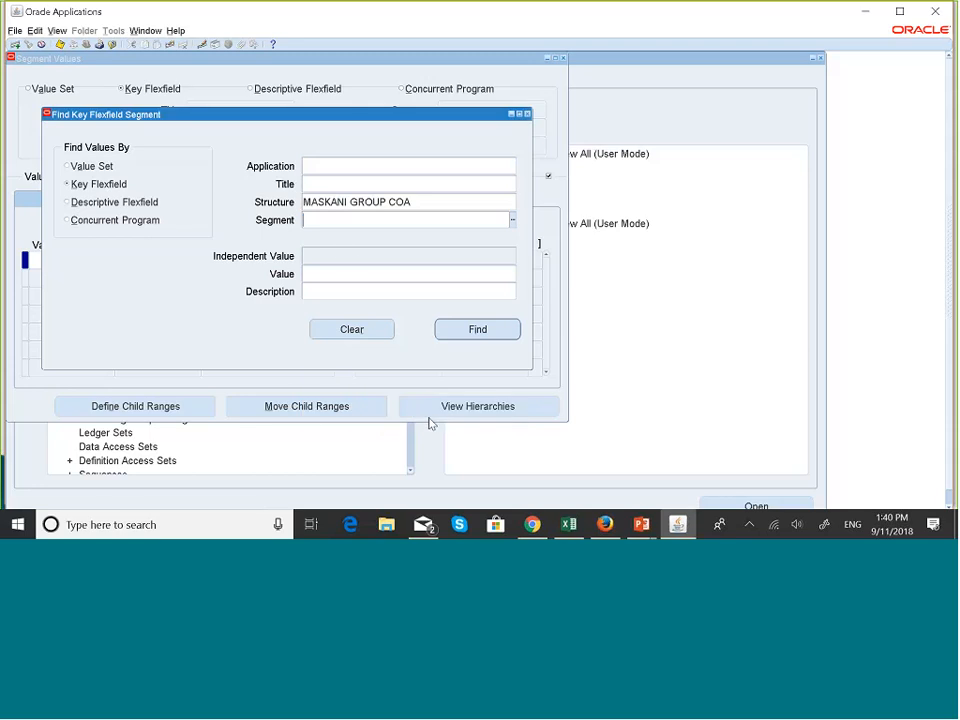
pyautogui.click(513, 220)
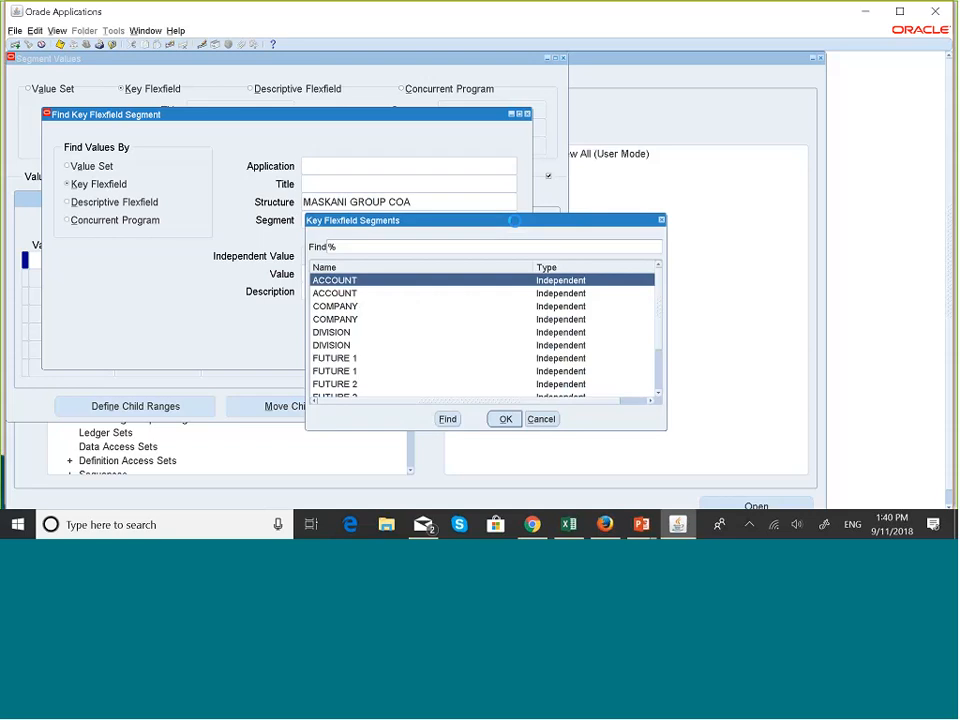
pyautogui.click(354, 306)
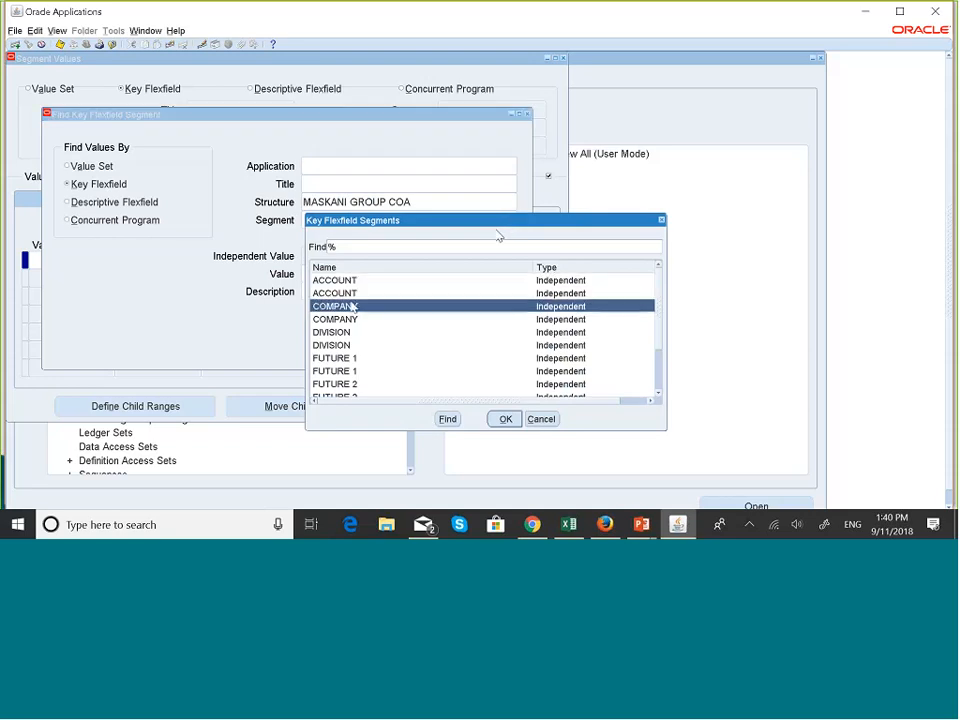
pyautogui.click(505, 419)
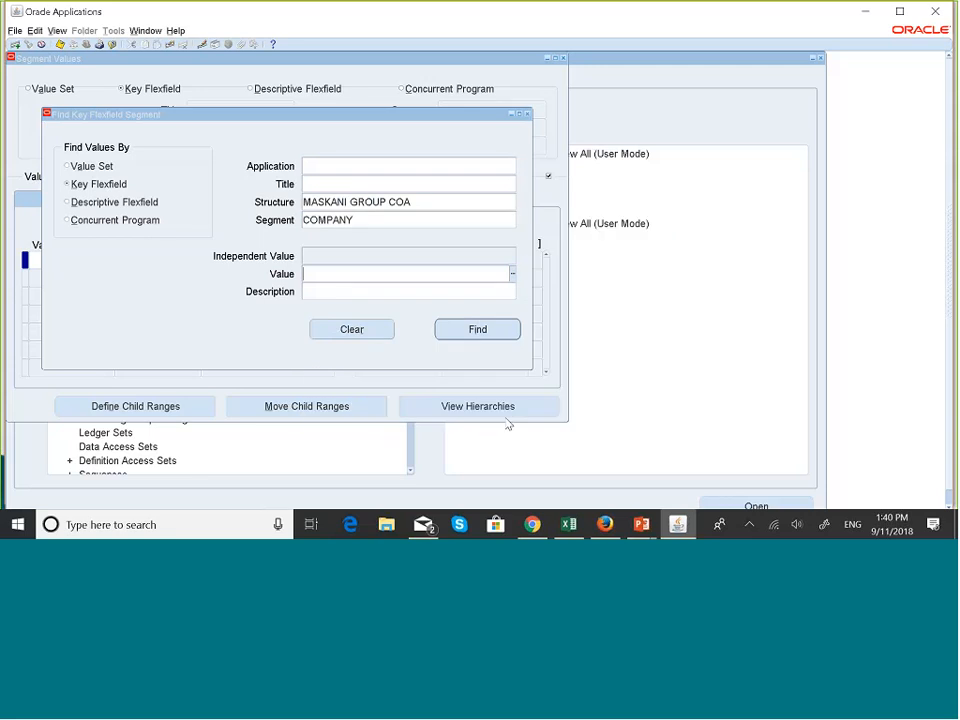
pyautogui.click(478, 330)
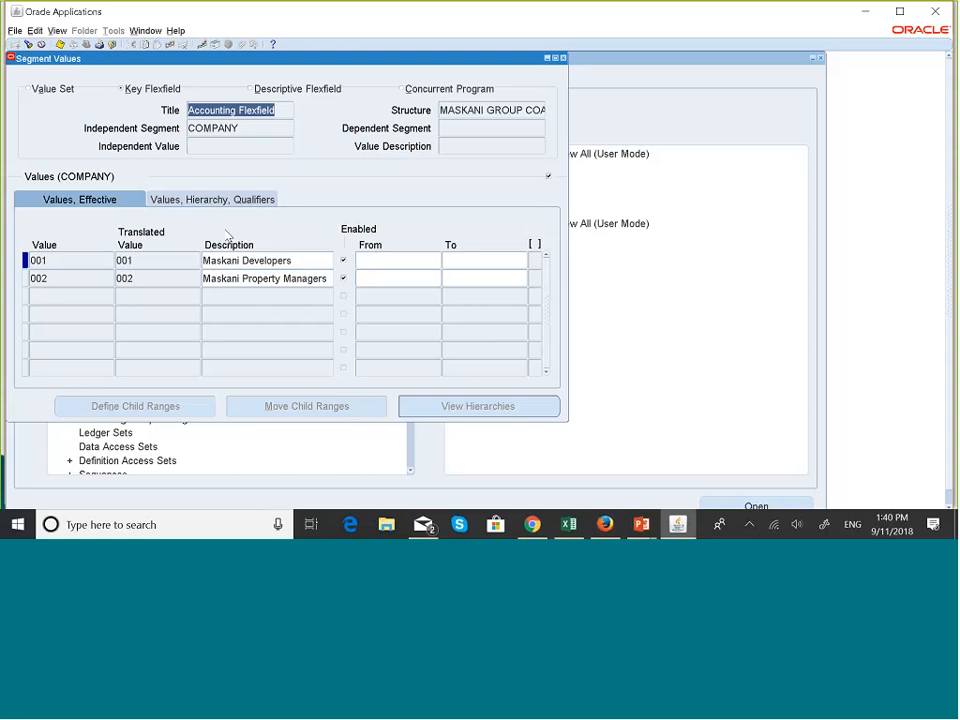
# Step: Inspect the segment qualifiers of the Maskani Developers company value 001, close them without changes and switch to PowerPoint
pyautogui.click(207, 204)
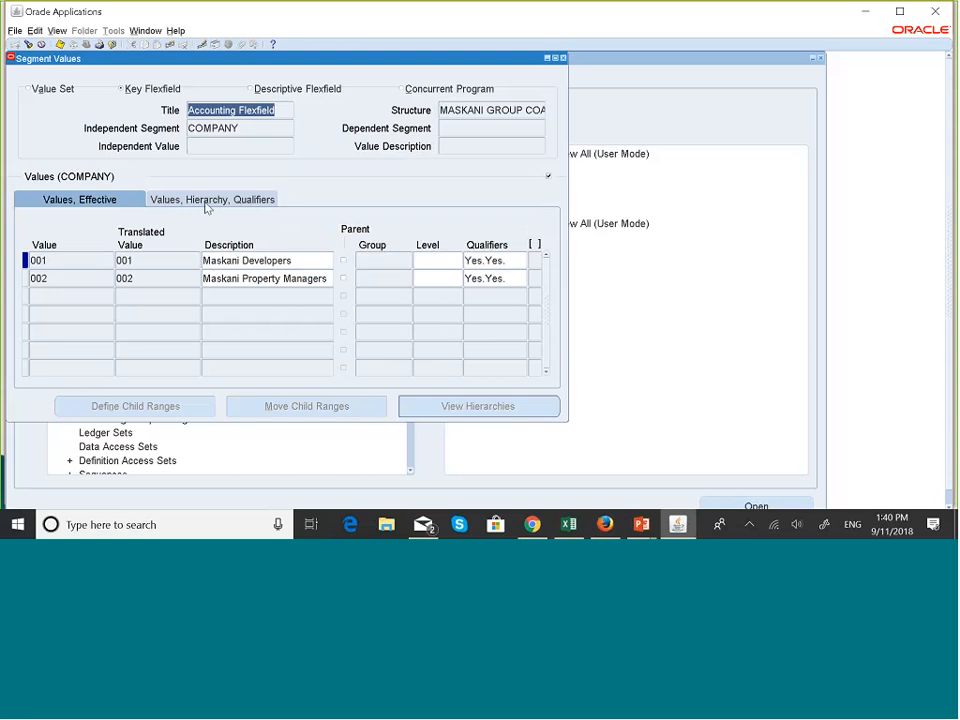
pyautogui.click(207, 202)
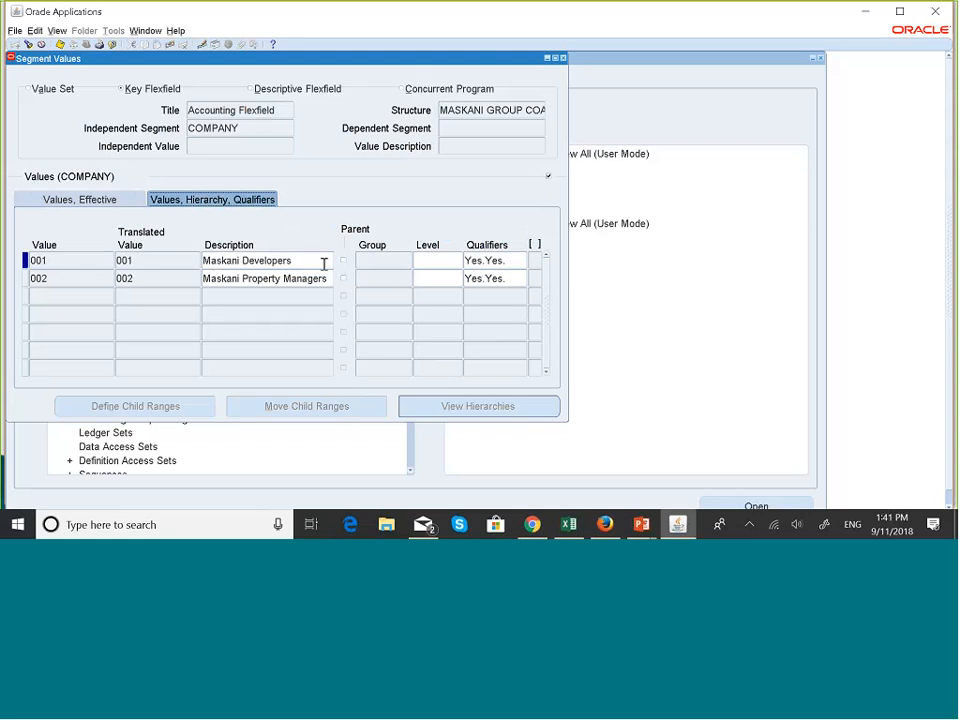
pyautogui.click(516, 261)
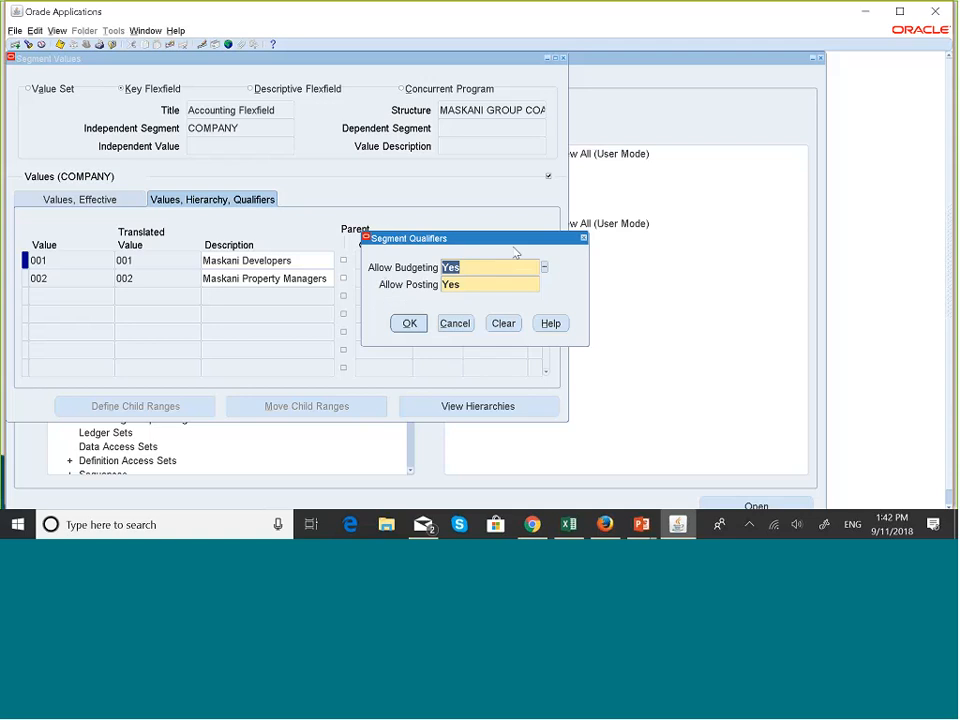
pyautogui.click(583, 238)
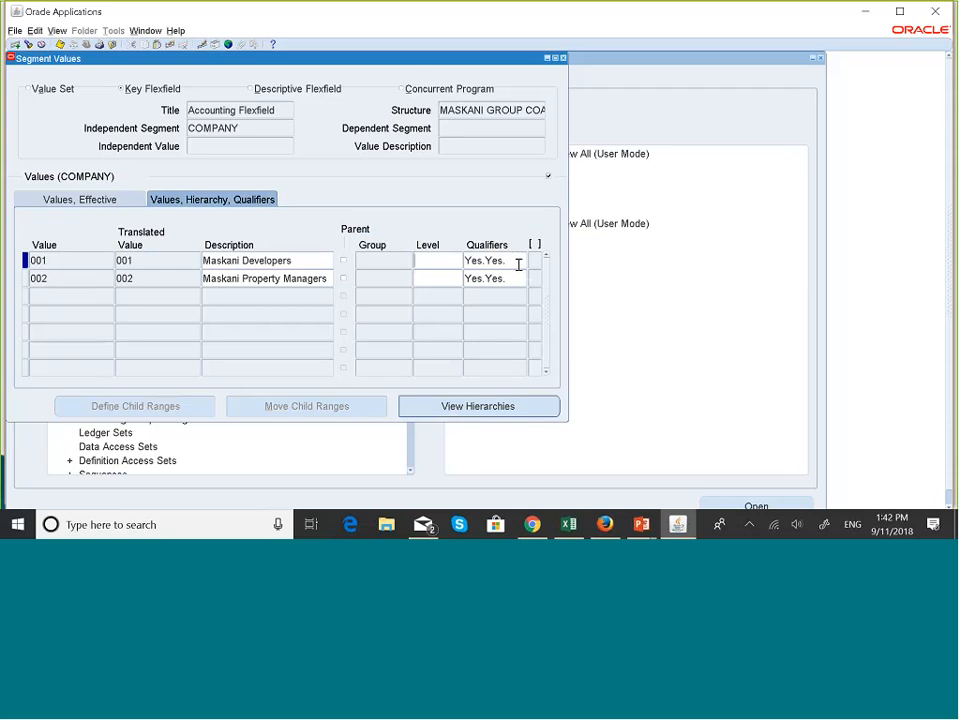
pyautogui.click(640, 526)
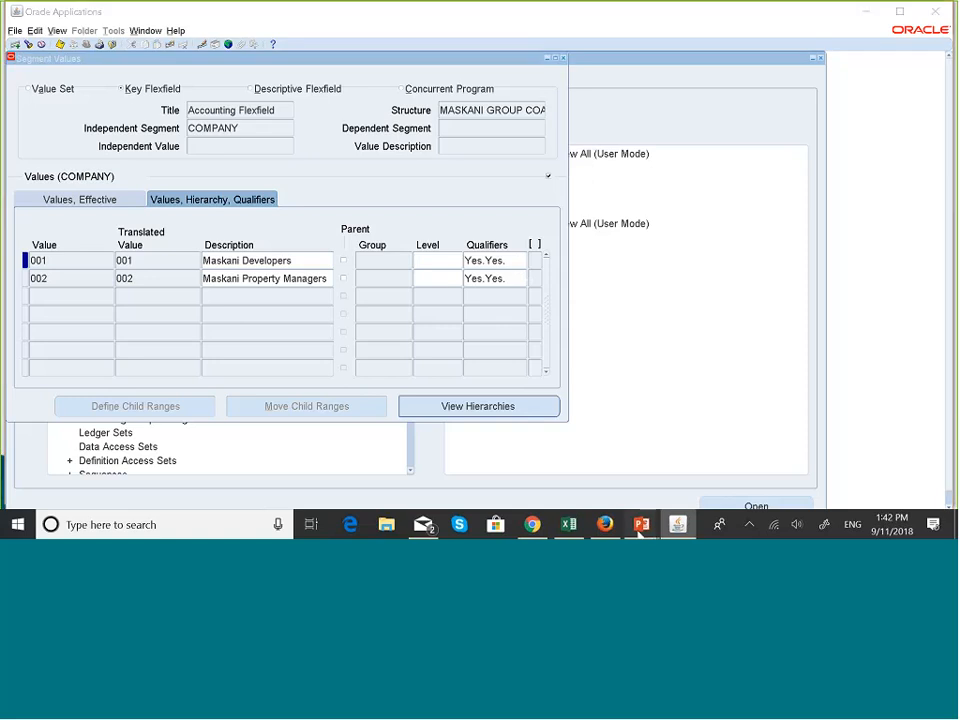
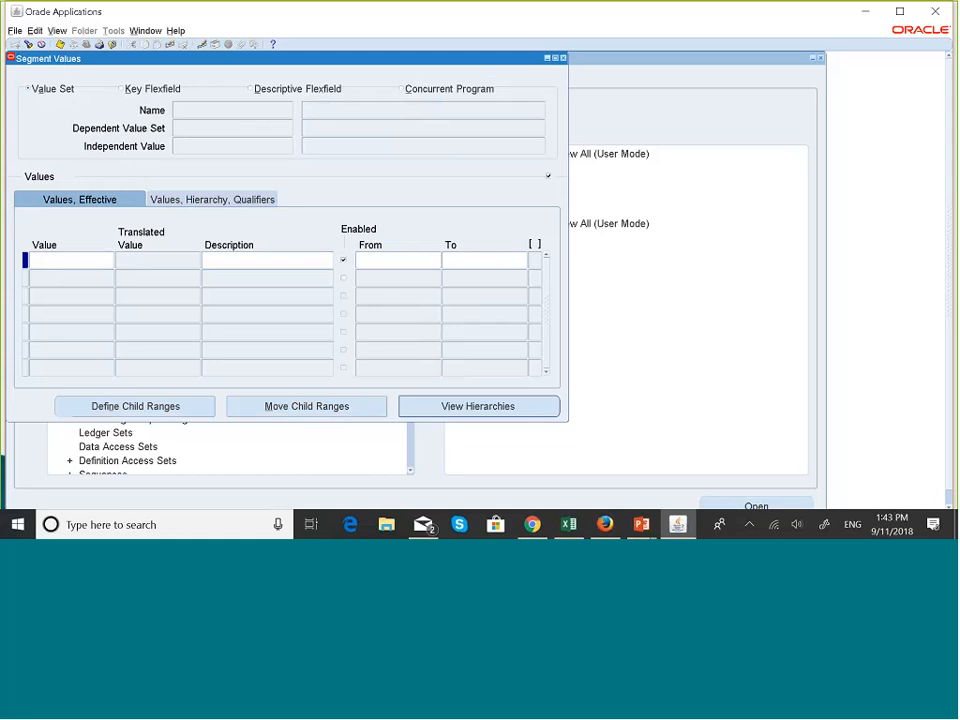
# Step: Find the segment values of the MASKANI GROUP DIVISION value set
pyautogui.click(30, 46)
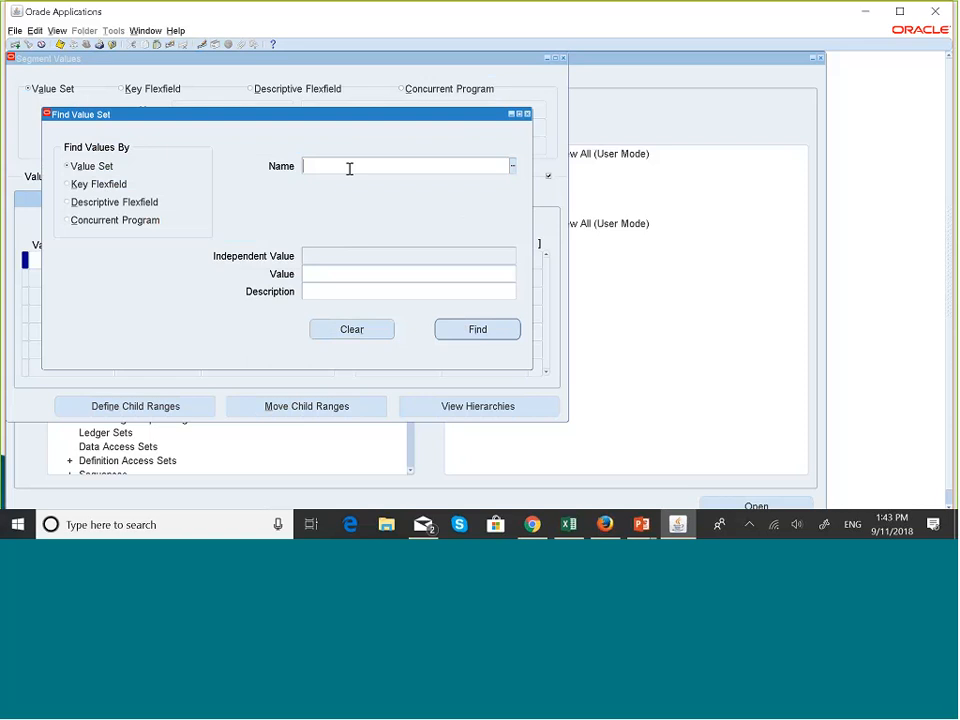
pyautogui.write('maskani')
pyautogui.press('Tab')
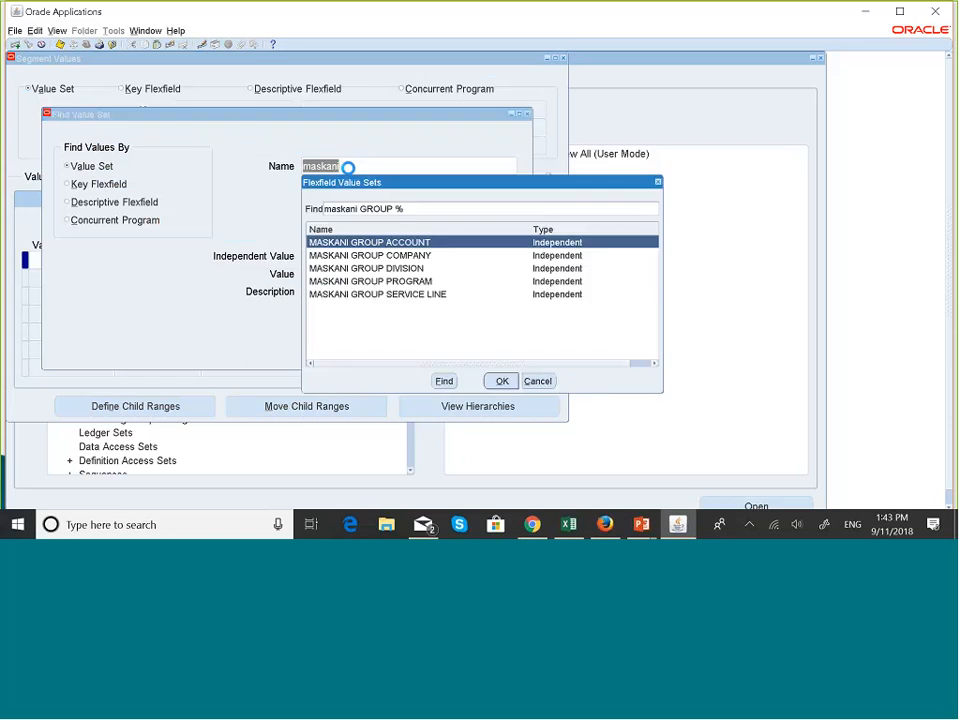
pyautogui.click(421, 269)
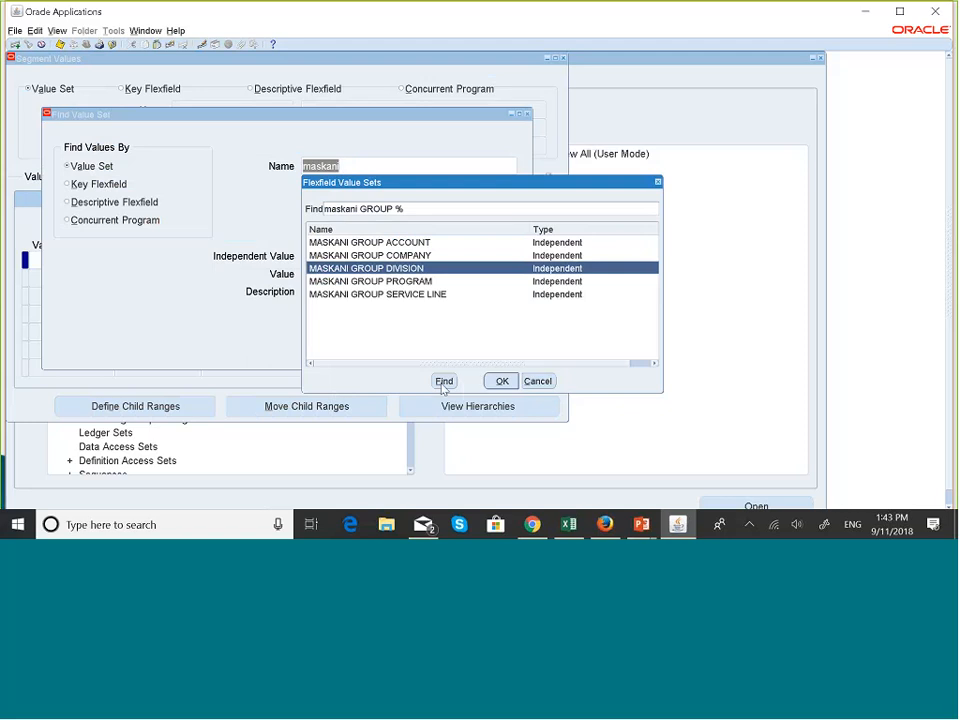
pyautogui.click(502, 382)
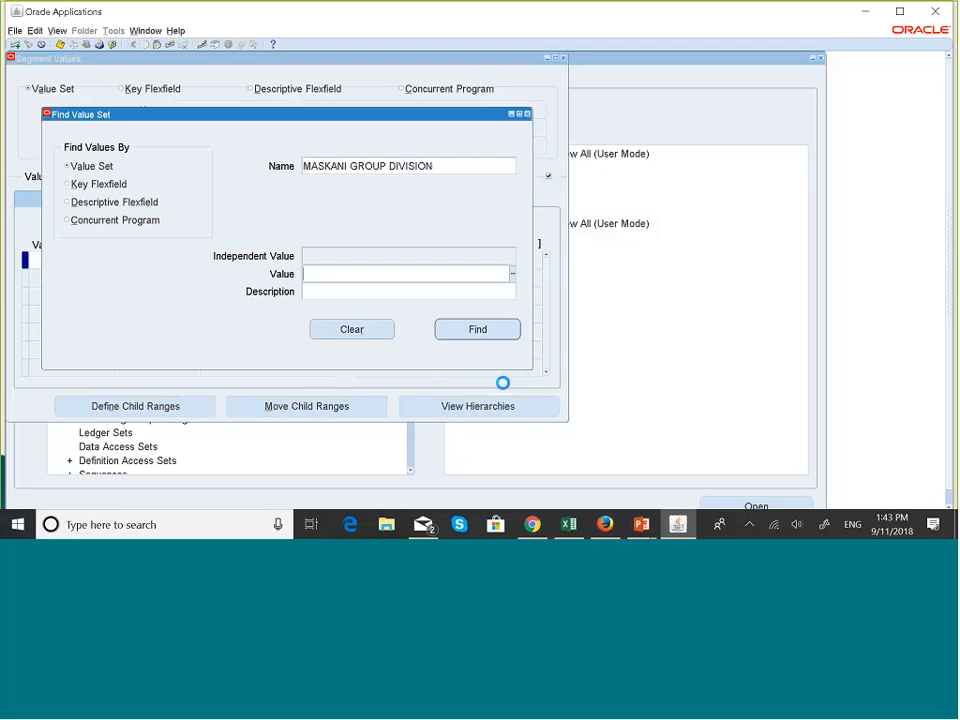
pyautogui.click(478, 331)
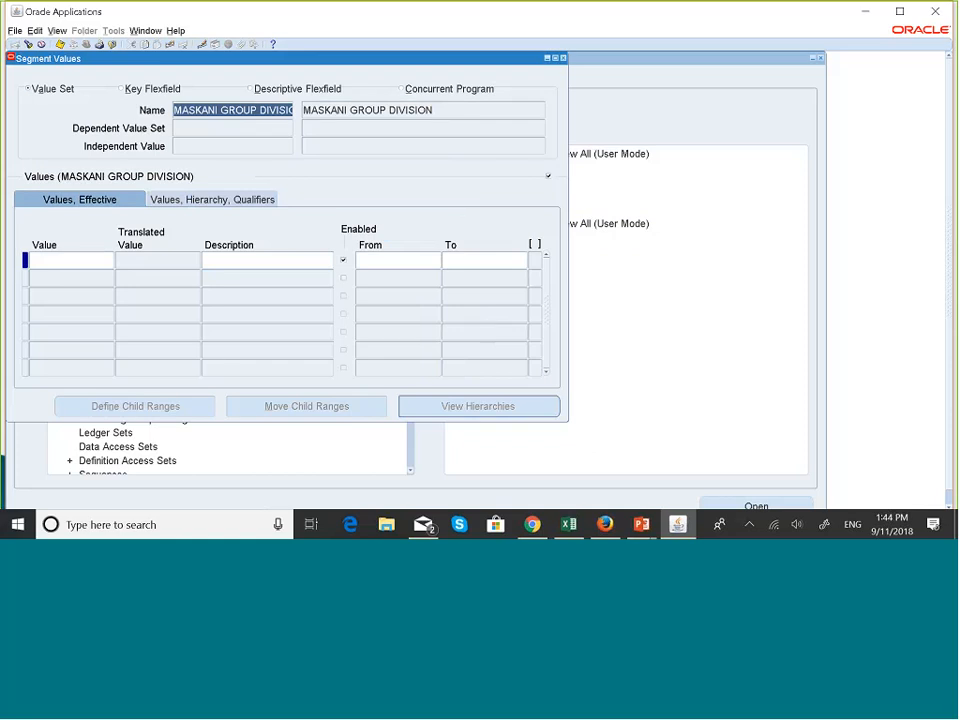
# Step: Add value 100 with the description Industrial to the MASKANI GROUP DIVISION value set
pyautogui.click(58, 266)
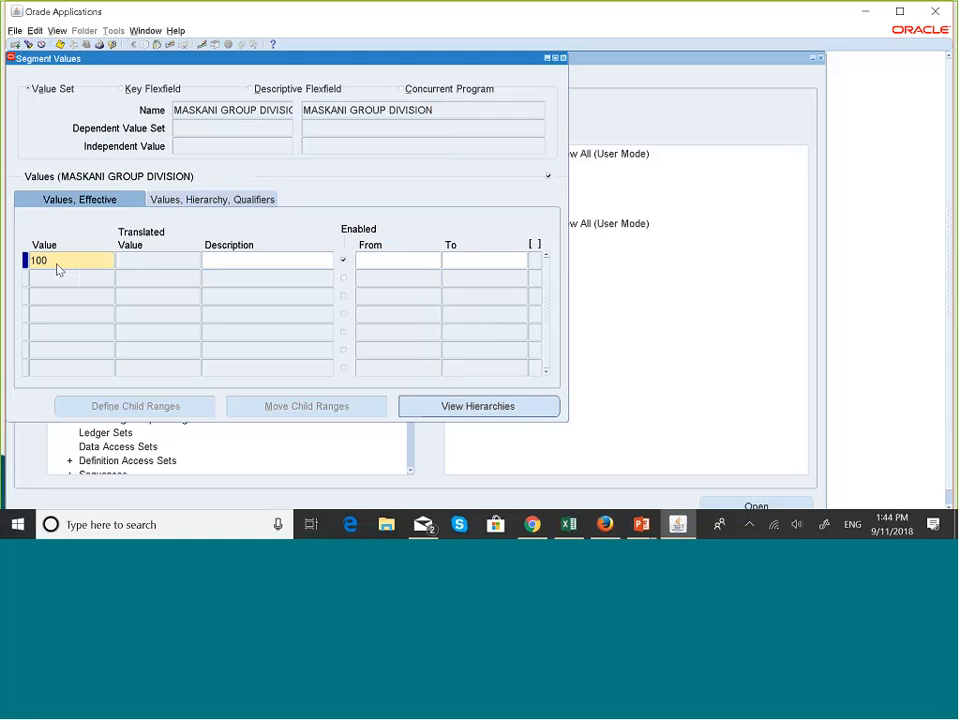
pyautogui.click(230, 258)
pyautogui.write('In')
pyautogui.press('capslock')
pyautogui.write('dustrial')
# Step: Add value 101 with the description Retail to the MASKANI GROUP DIVISION value set
pyautogui.click(61, 281)
pyautogui.write('1')
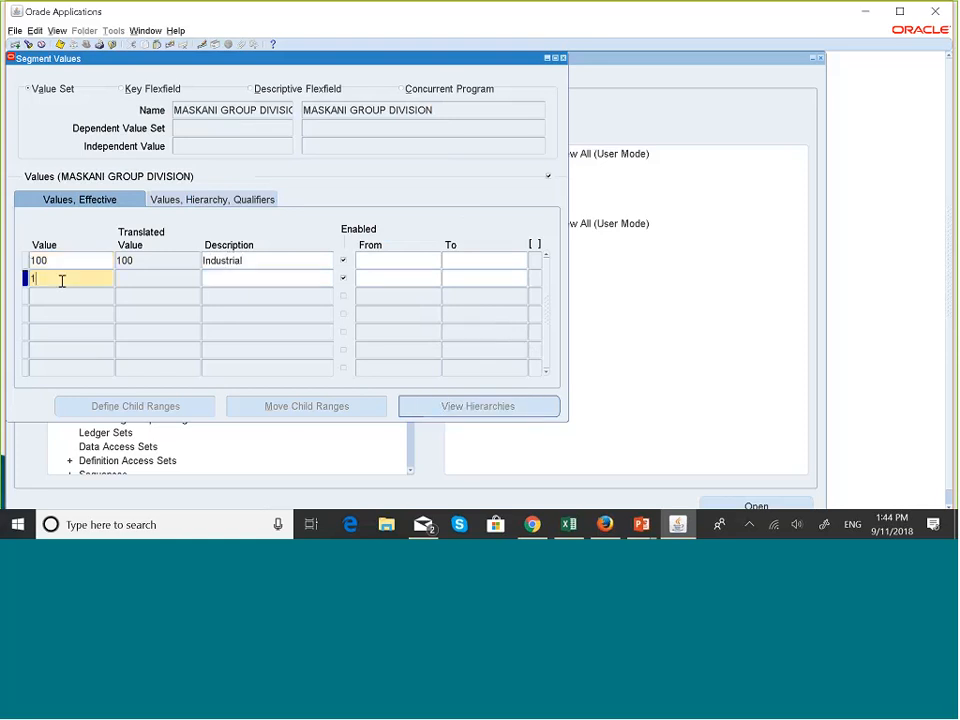
pyautogui.write('01')
pyautogui.press('capslock')
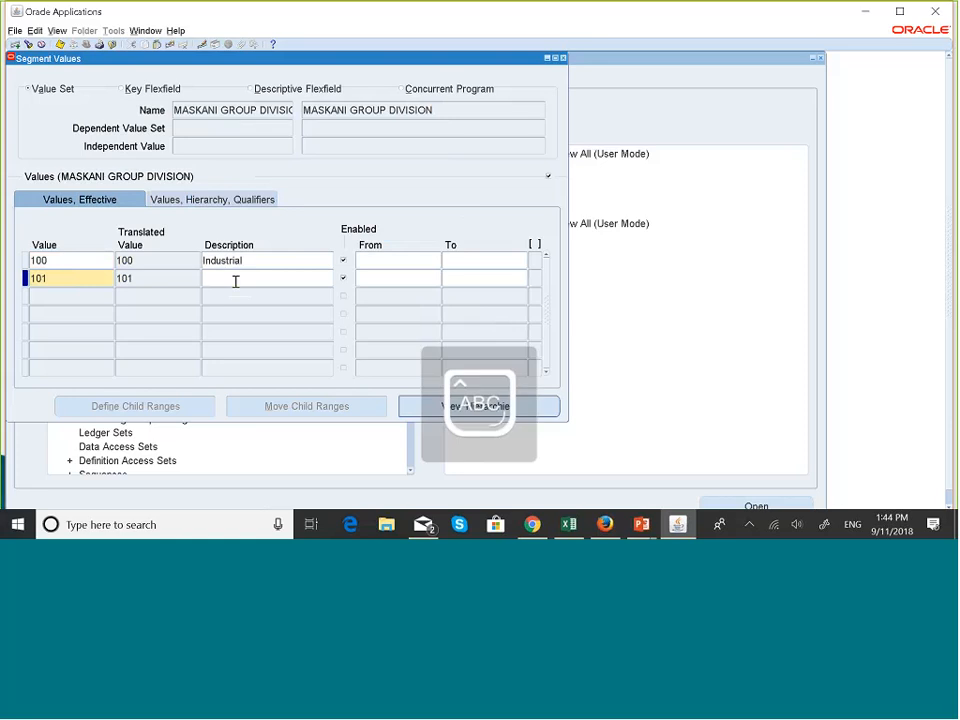
pyautogui.write('Retail')
# Step: Add value 102 with the description Single Family Homes to the MASKANI GROUP DIVISION value set
pyautogui.click(47, 300)
pyautogui.write('1')
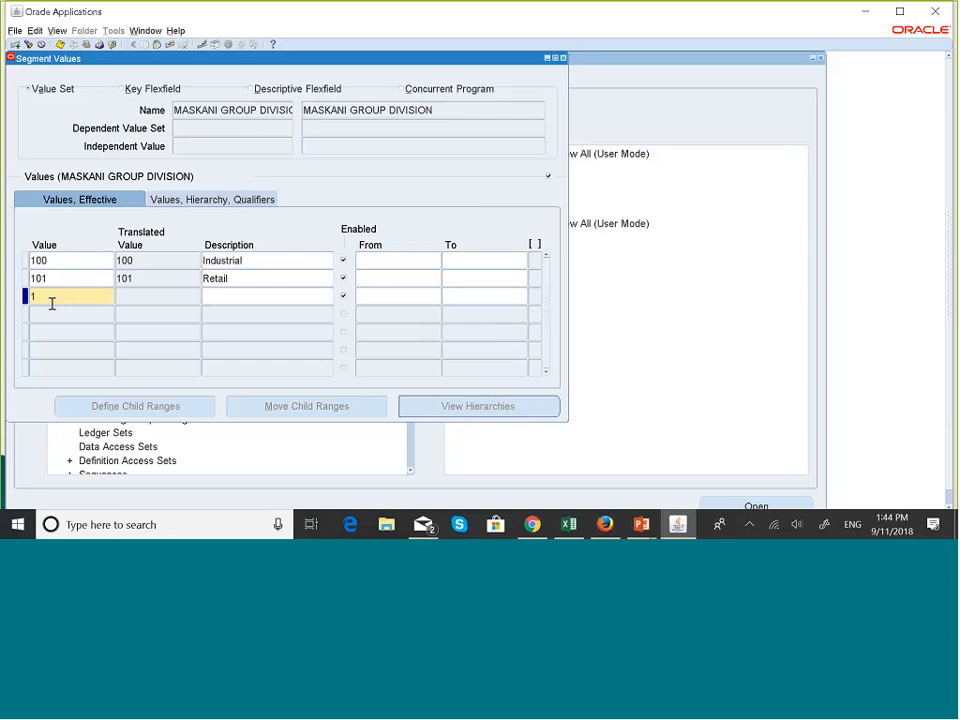
pyautogui.write('02')
pyautogui.click(218, 299)
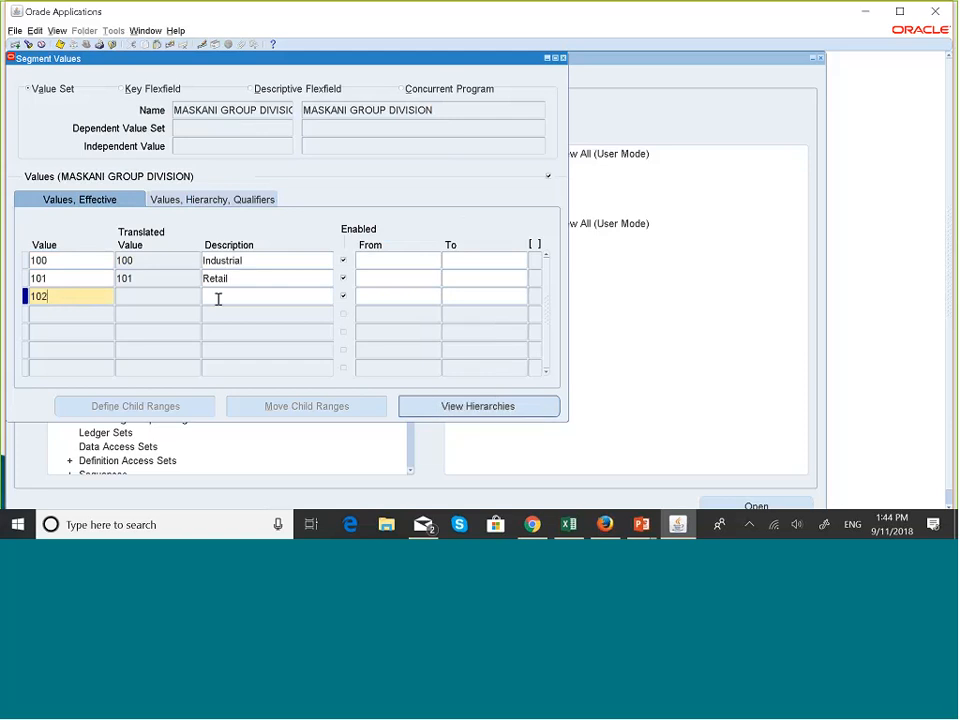
pyautogui.press('capslock')
pyautogui.press('capslock')
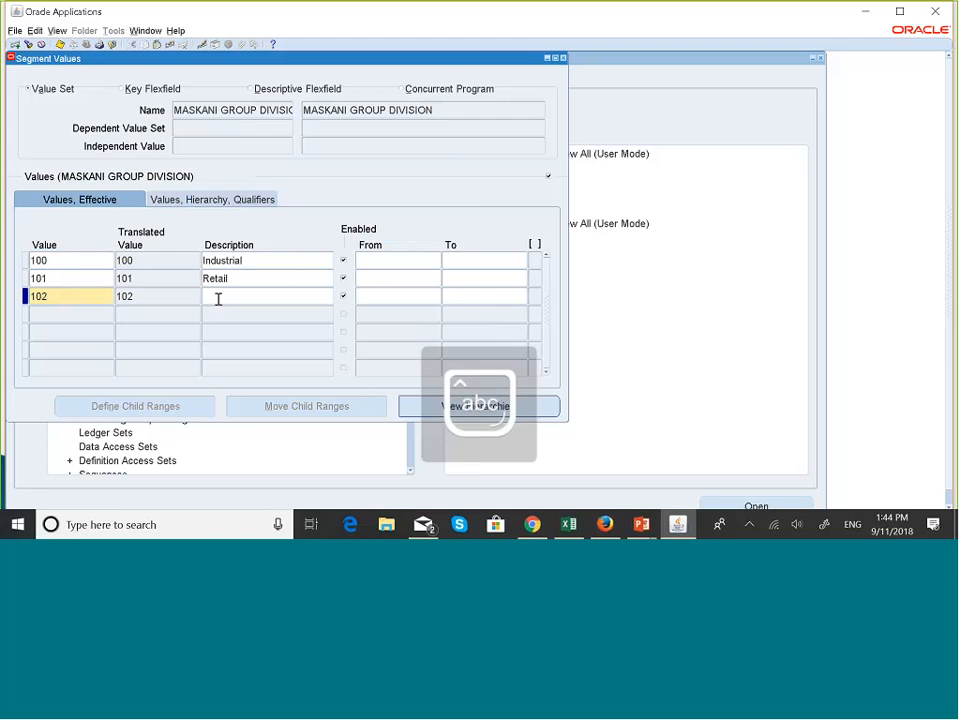
pyautogui.write('Single Family')
pyautogui.press('capslock')
pyautogui.write('Homes')
# Step: Add value 103 with the description Apartments to the MASKANI GROUP DIVISION value set
pyautogui.click(67, 316)
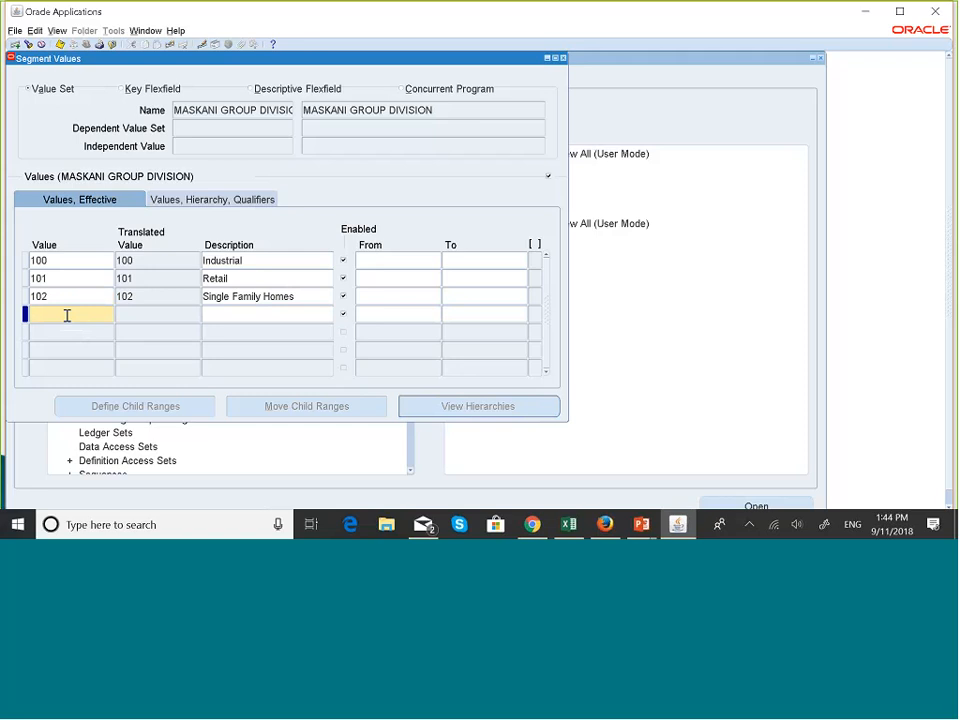
pyautogui.write('103')
pyautogui.click(233, 314)
pyautogui.press('capslock')
pyautogui.press('capslock')
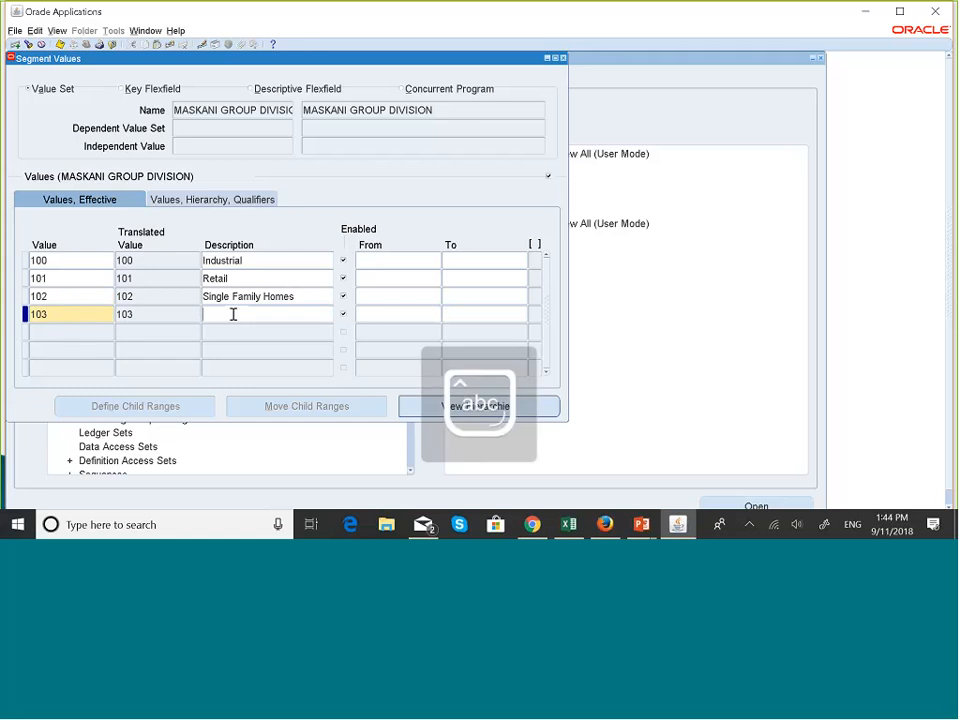
pyautogui.write('Aoar')
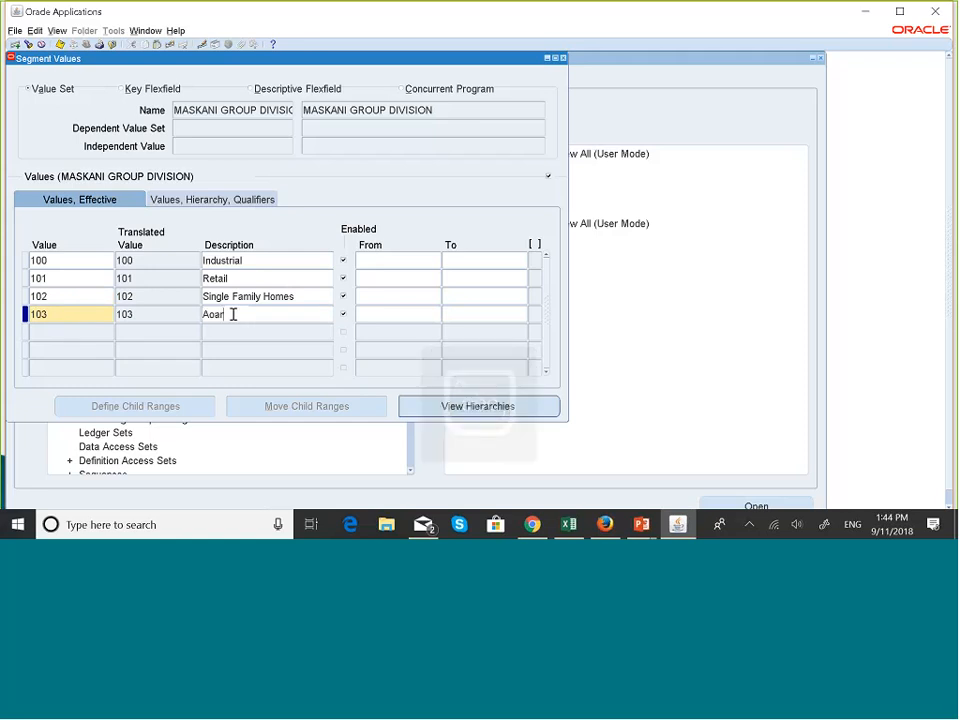
pyautogui.write('tme')
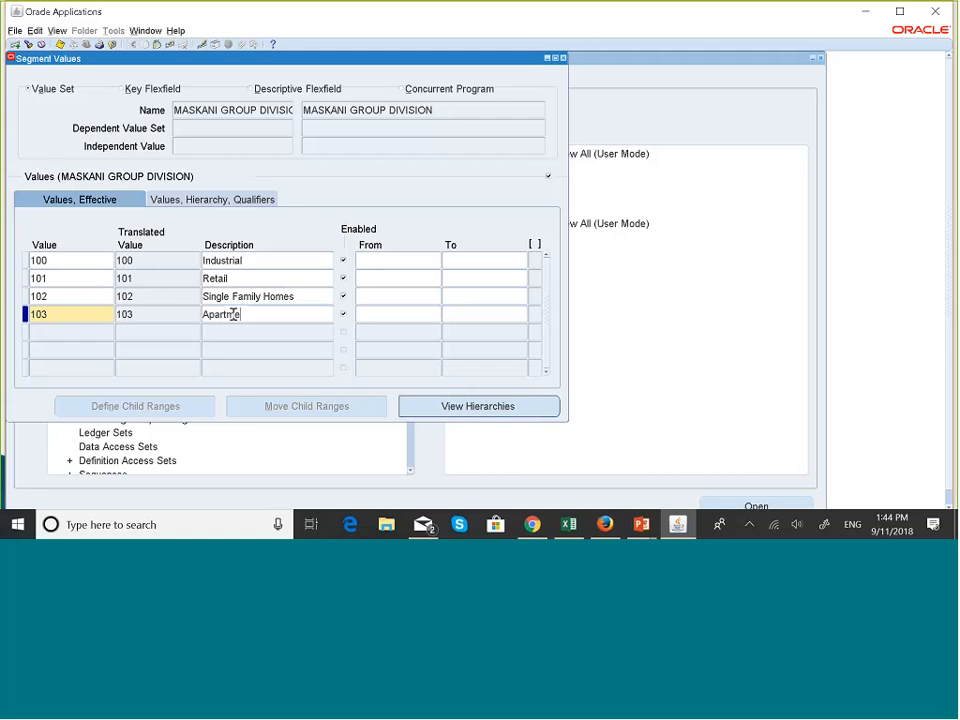
pyautogui.write('nts')
# Step: Extend the description of division value 100 to Industrial Plants and accept its segment qualifiers with Allow Budgeting and Allow Posting set to Yes
pyautogui.click(257, 261)
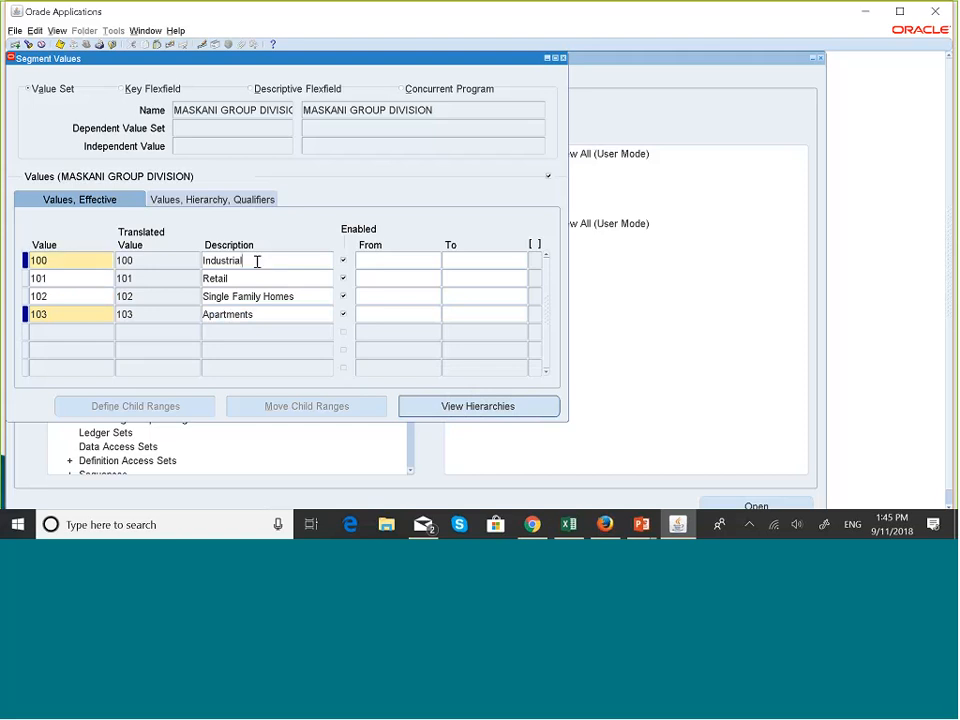
pyautogui.press('capslock')
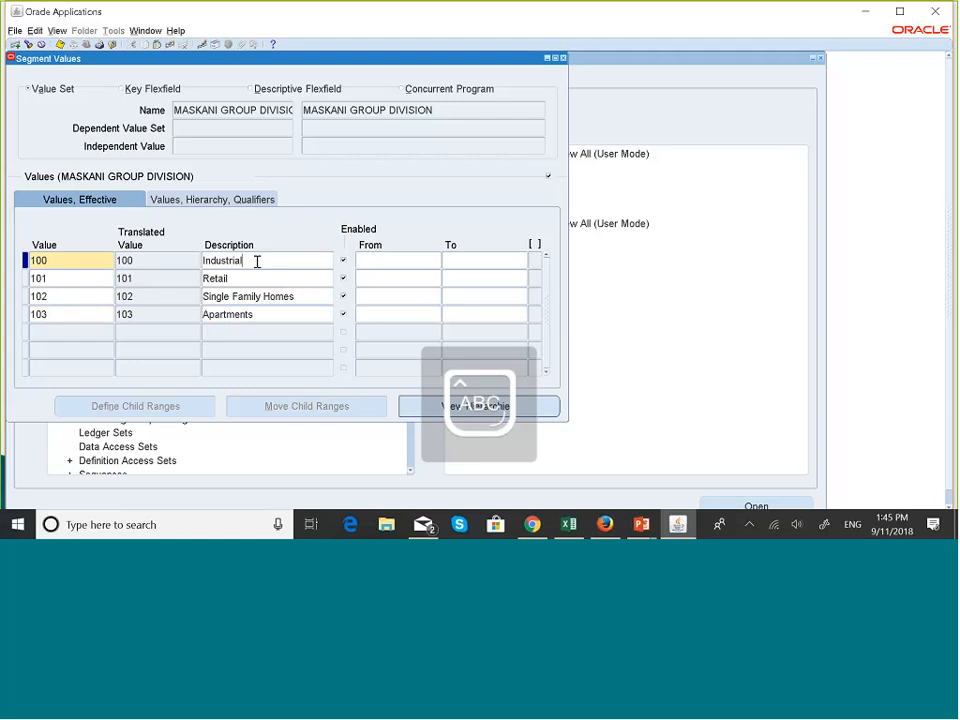
pyautogui.press('capslock')
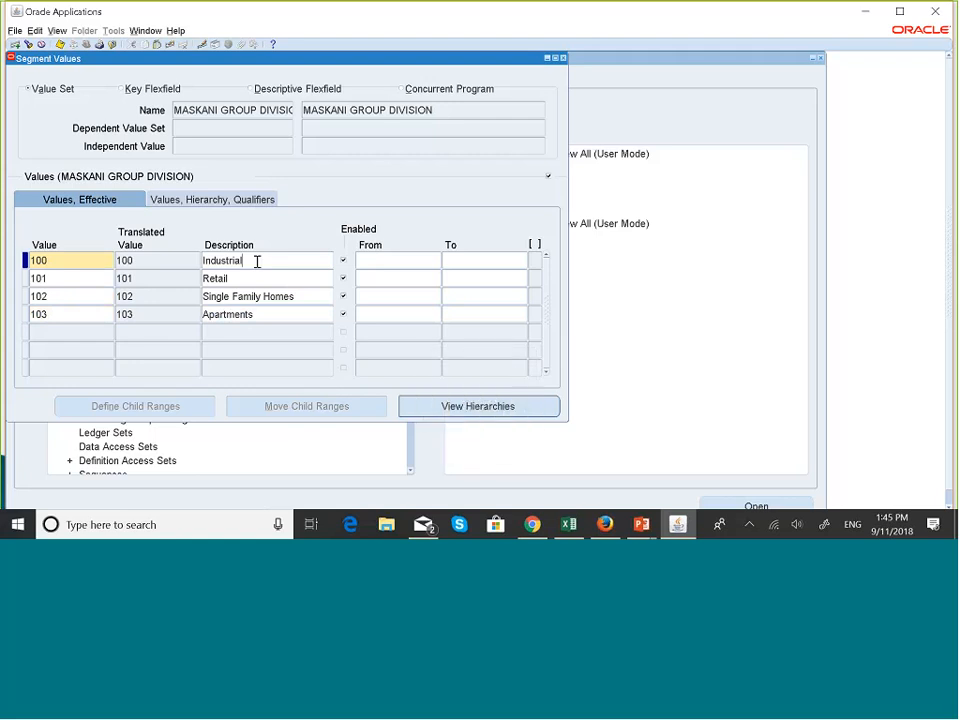
pyautogui.write('Plants')
pyautogui.click(213, 202)
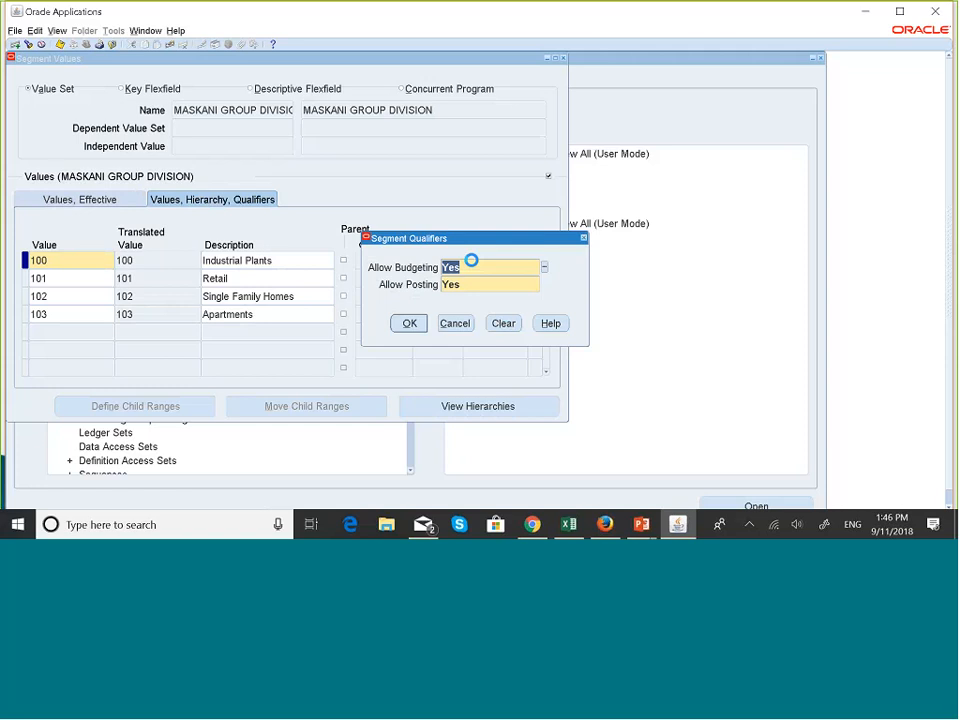
pyautogui.press('Return')
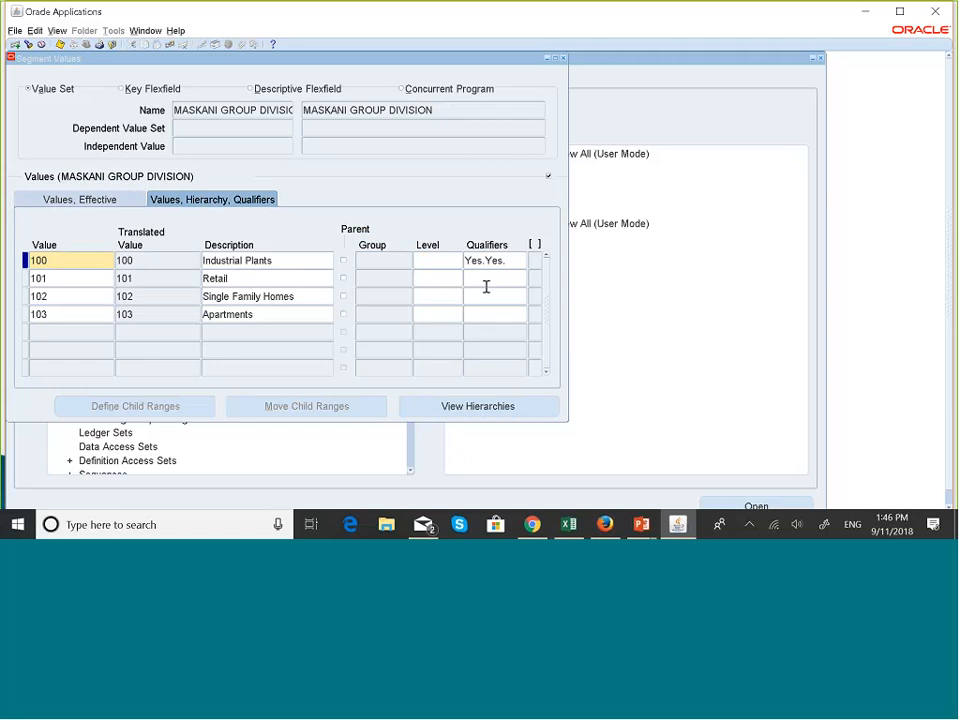
# Step: Accept the segment qualifiers of division values 101, 102 and 103 with Allow Budgeting and Allow Posting set to Yes, and save the values
pyautogui.click(486, 287)
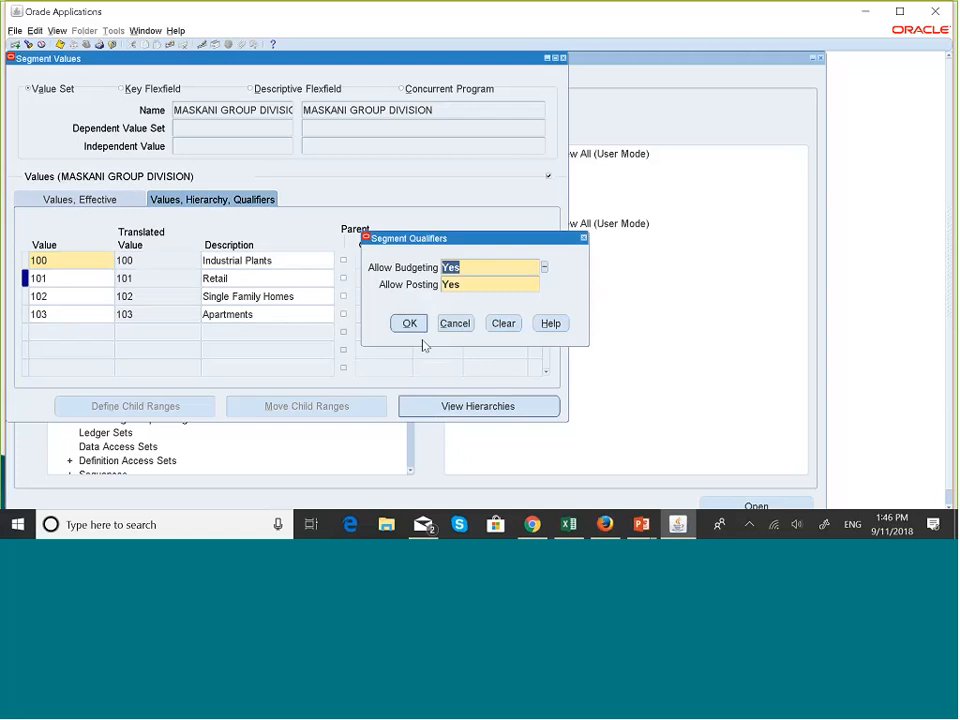
pyautogui.click(407, 325)
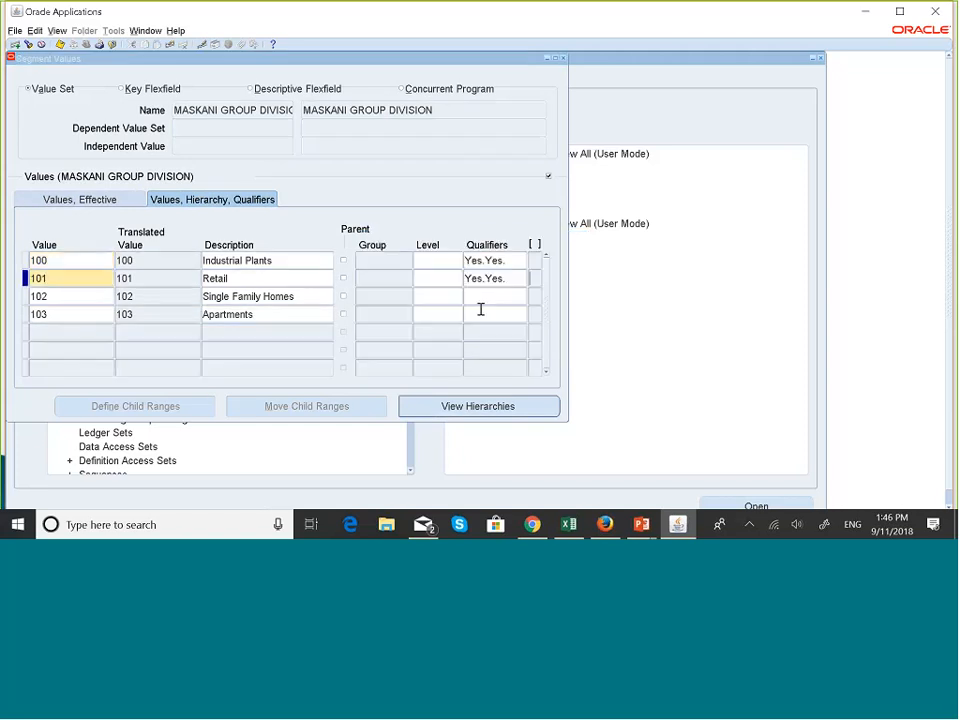
pyautogui.click(489, 296)
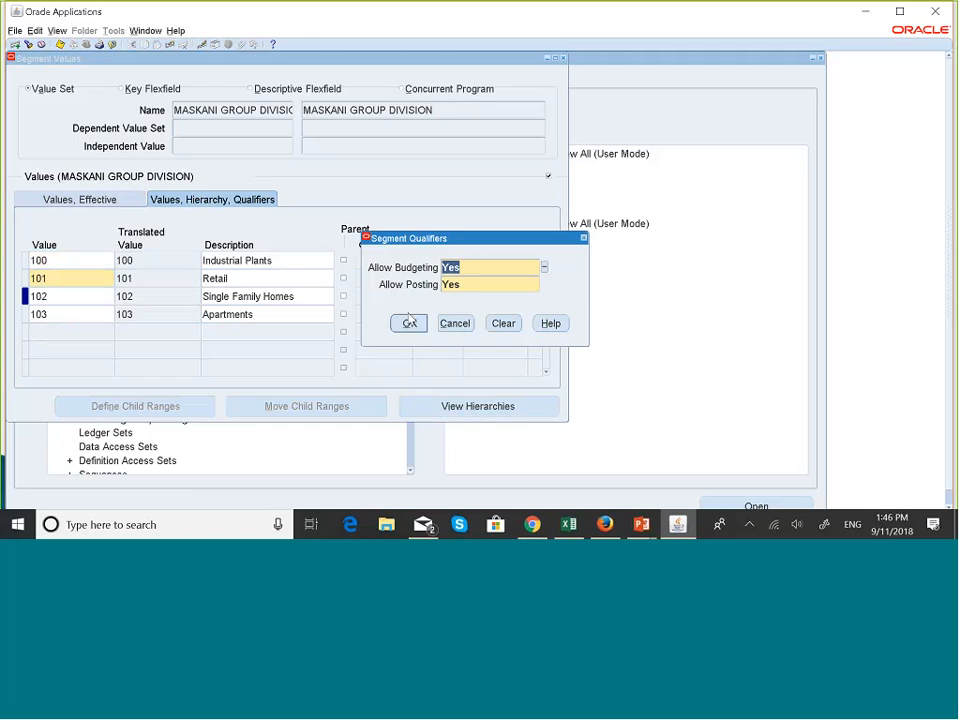
pyautogui.click(409, 322)
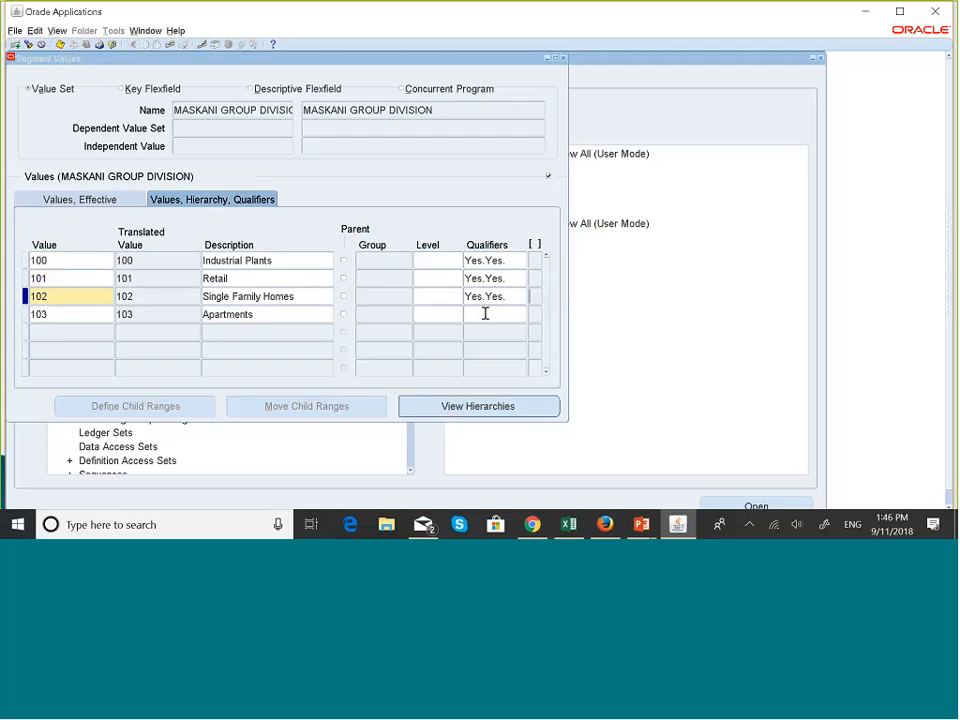
pyautogui.click(485, 314)
pyautogui.click(410, 322)
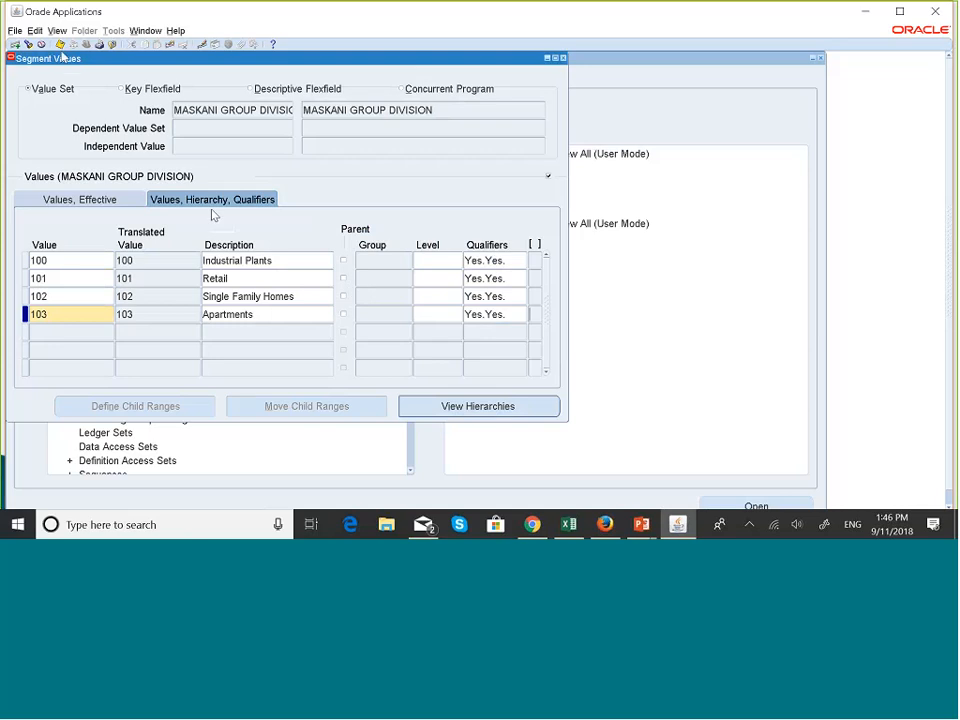
pyautogui.click(61, 49)
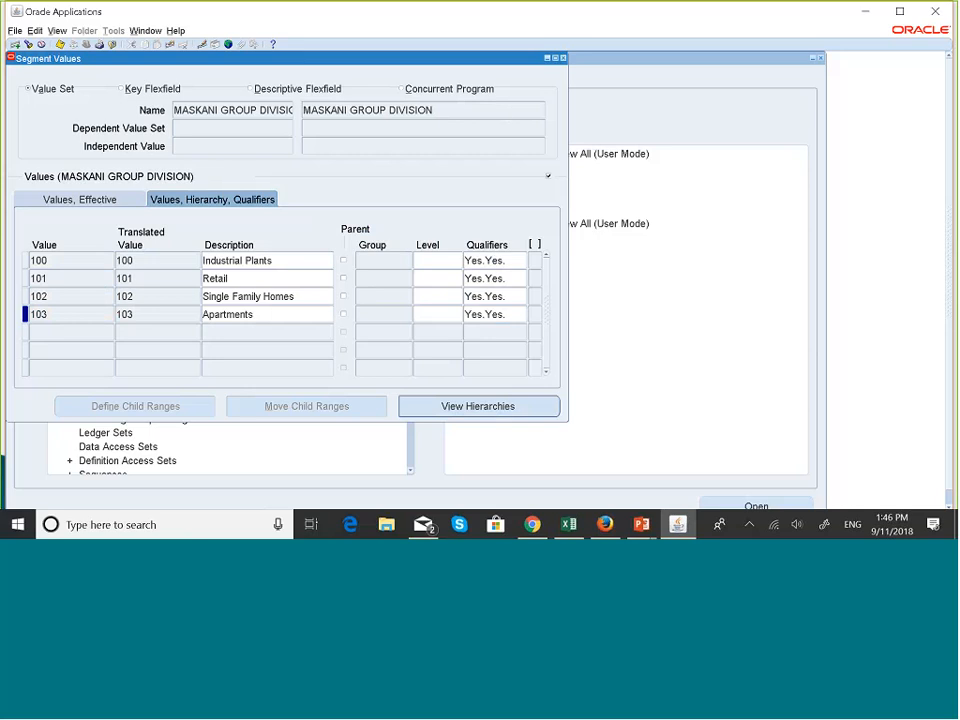
# Step: Find the MASKANI GROUP SERVICE LINE value set by searching for maskani and load it for value entry
pyautogui.click(208, 109)
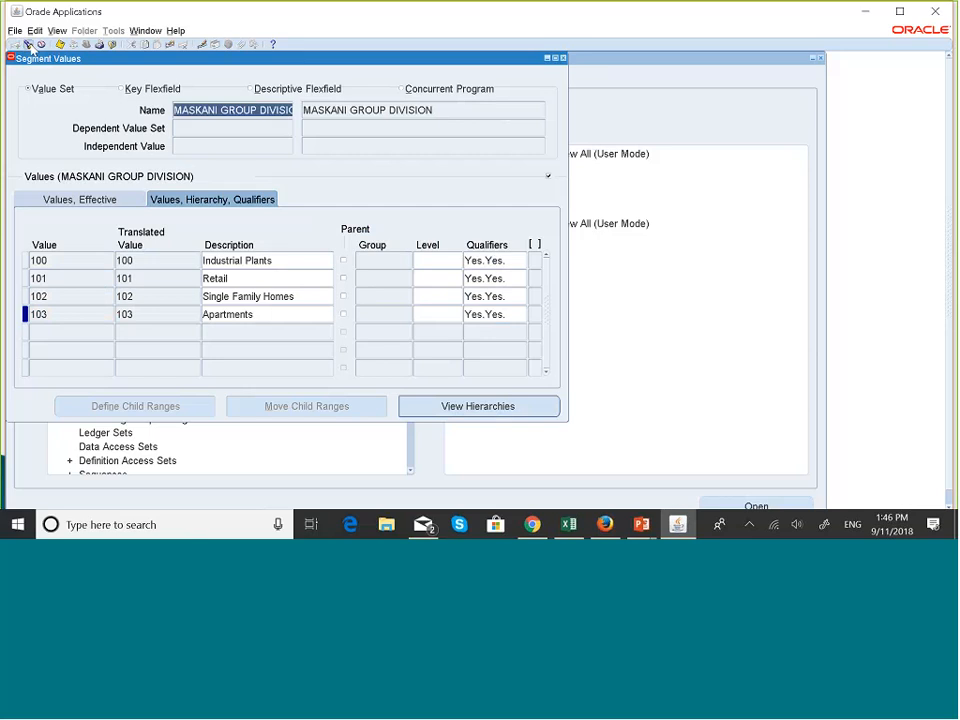
pyautogui.click(30, 46)
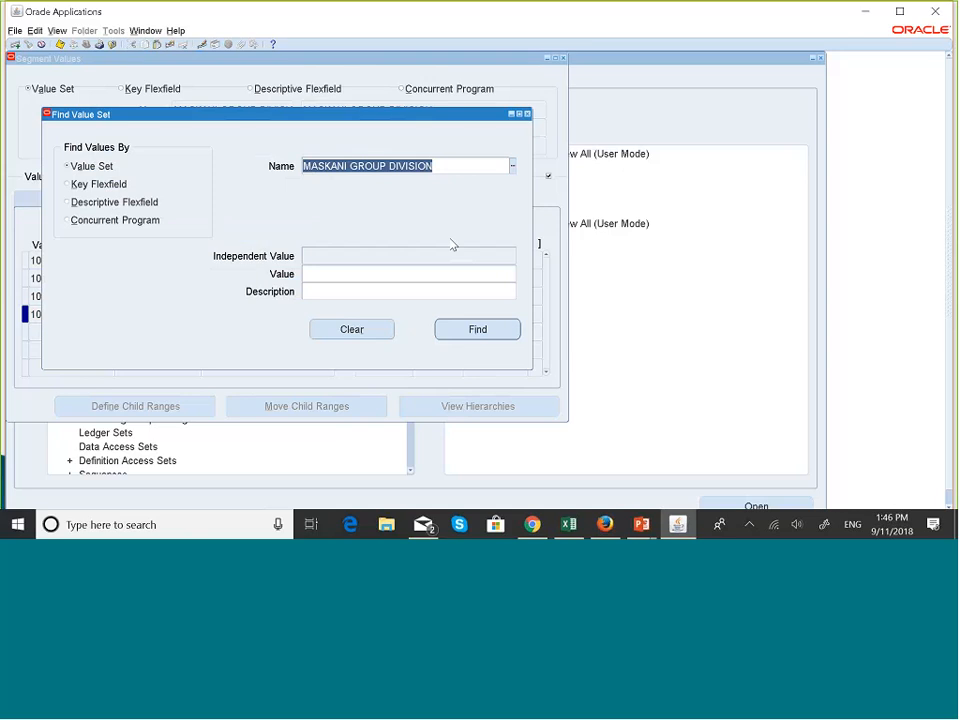
pyautogui.write('maskani')
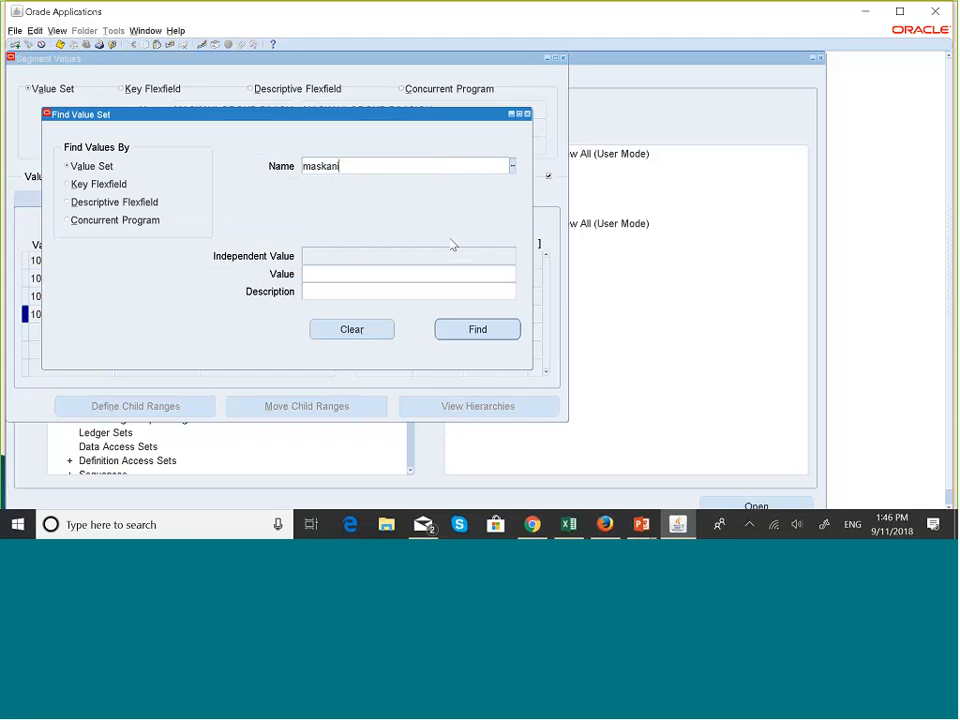
pyautogui.press('Tab')
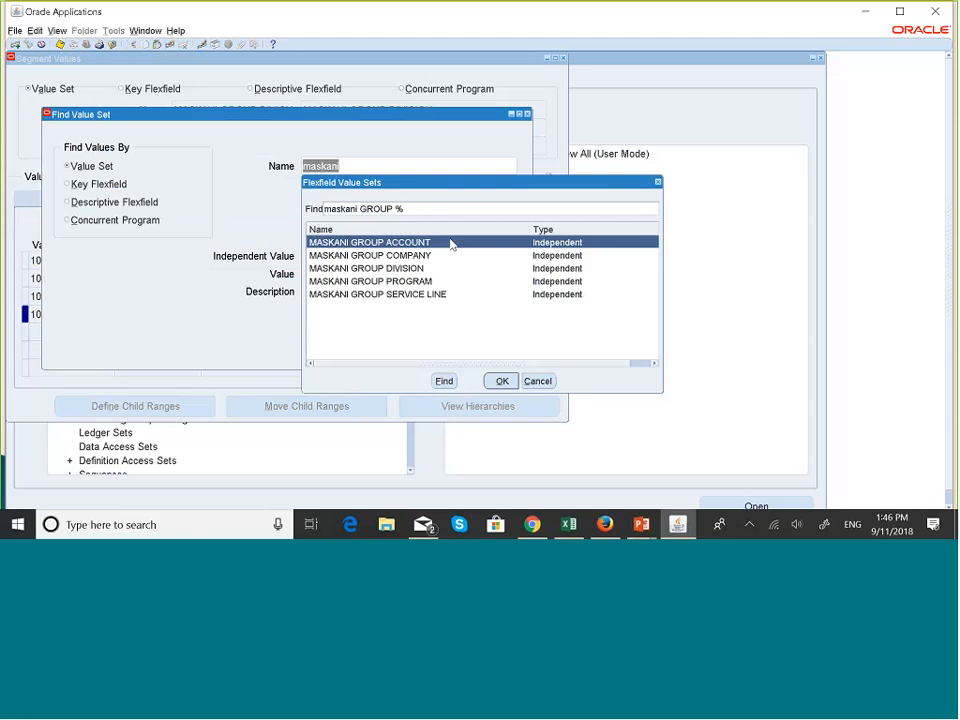
pyautogui.click(392, 294)
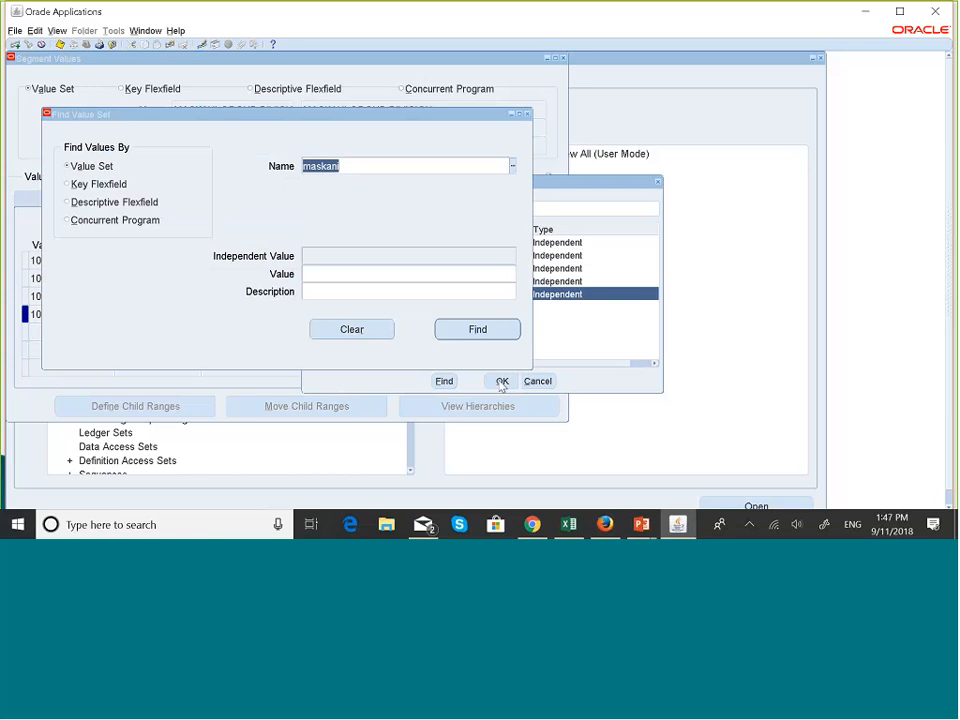
pyautogui.click(502, 382)
pyautogui.click(477, 329)
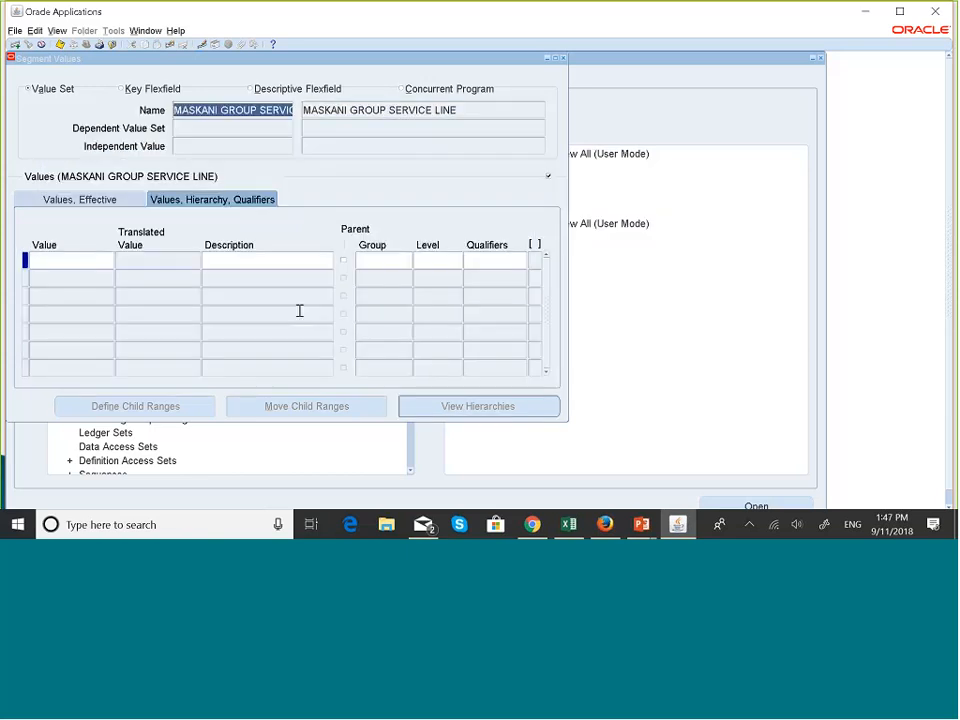
# Step: Add value 10 with the description Operations to the MASKANI GROUP SERVICE LINE value set
pyautogui.click(75, 265)
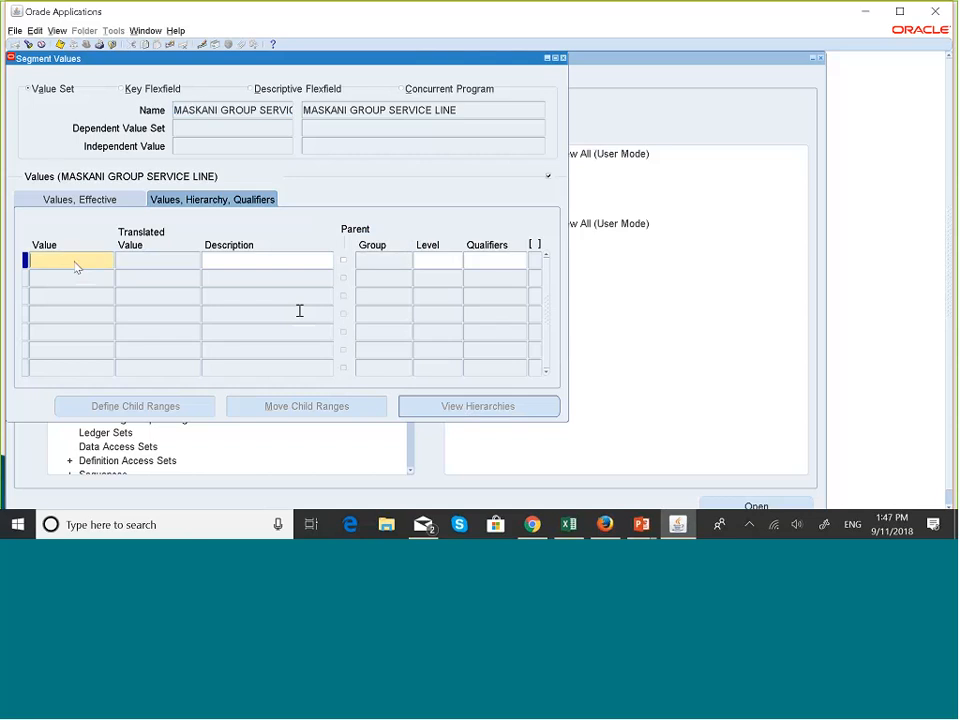
pyautogui.write('10')
pyautogui.click(58, 279)
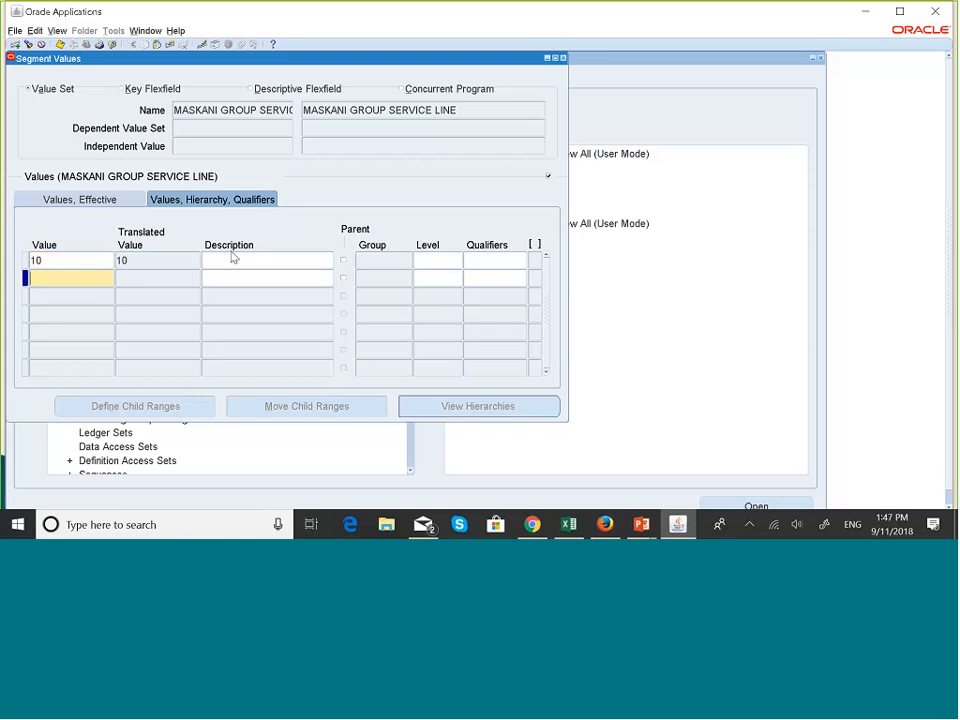
pyautogui.press('Up')
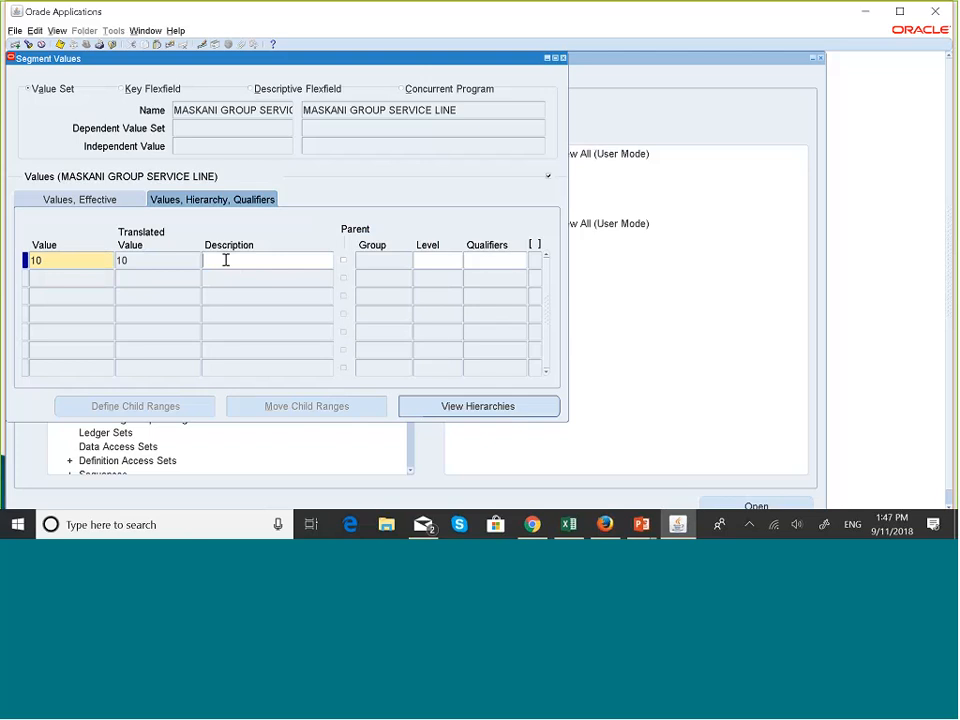
pyautogui.click(346, 24)
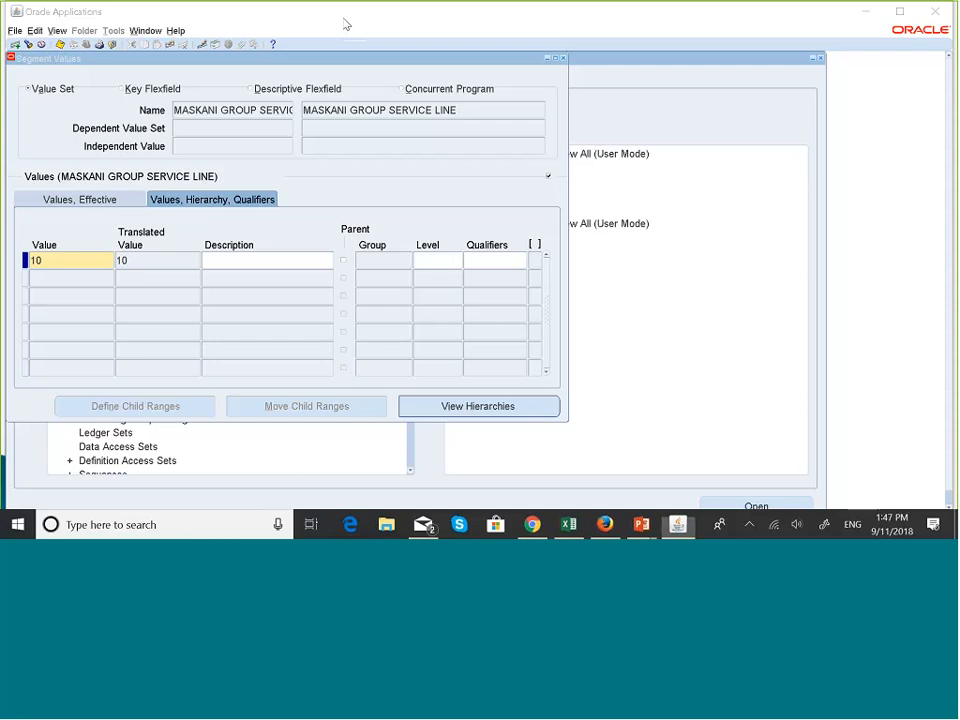
pyautogui.click(235, 268)
pyautogui.press('capslock')
pyautogui.write('O')
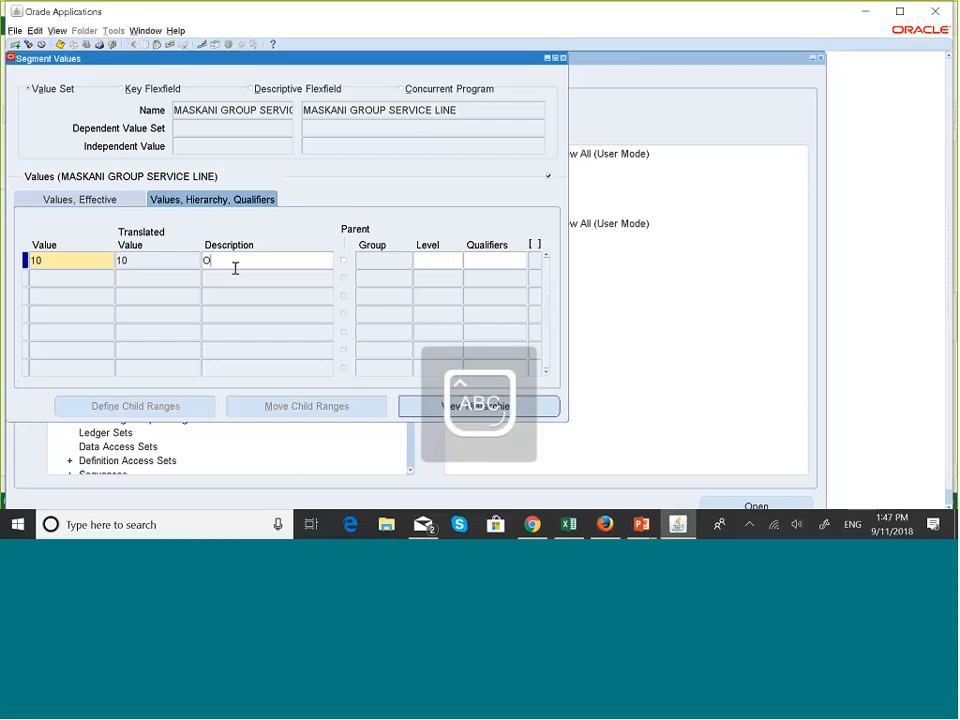
pyautogui.press('capslock')
pyautogui.write('perations')
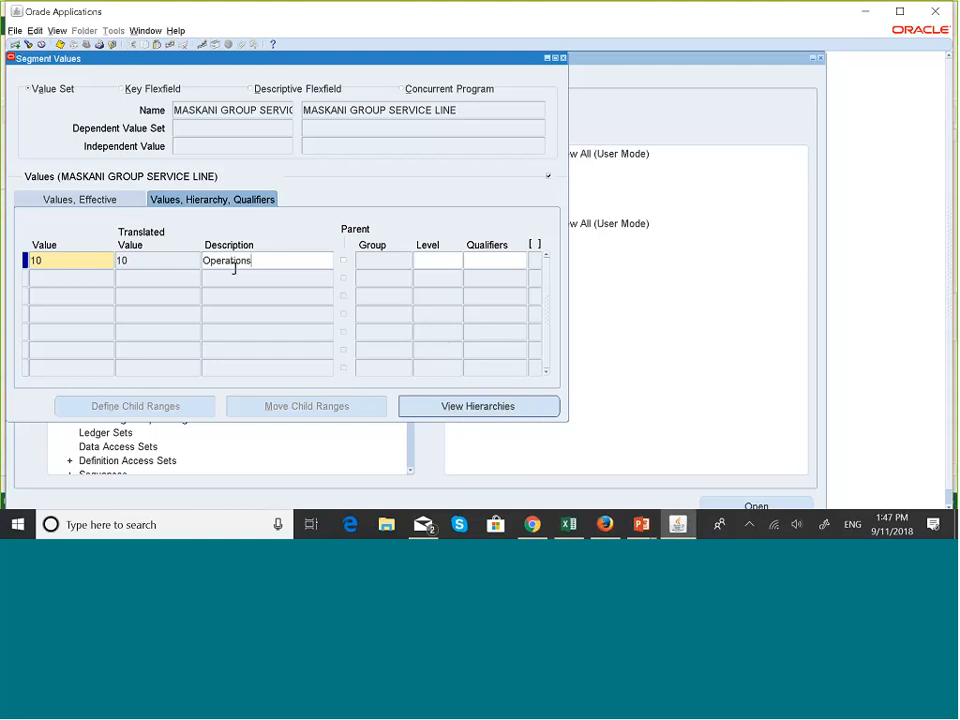
# Step: Add value 20 with the description H/R & Payroll to the MASKANI GROUP SERVICE LINE value set
pyautogui.click(66, 280)
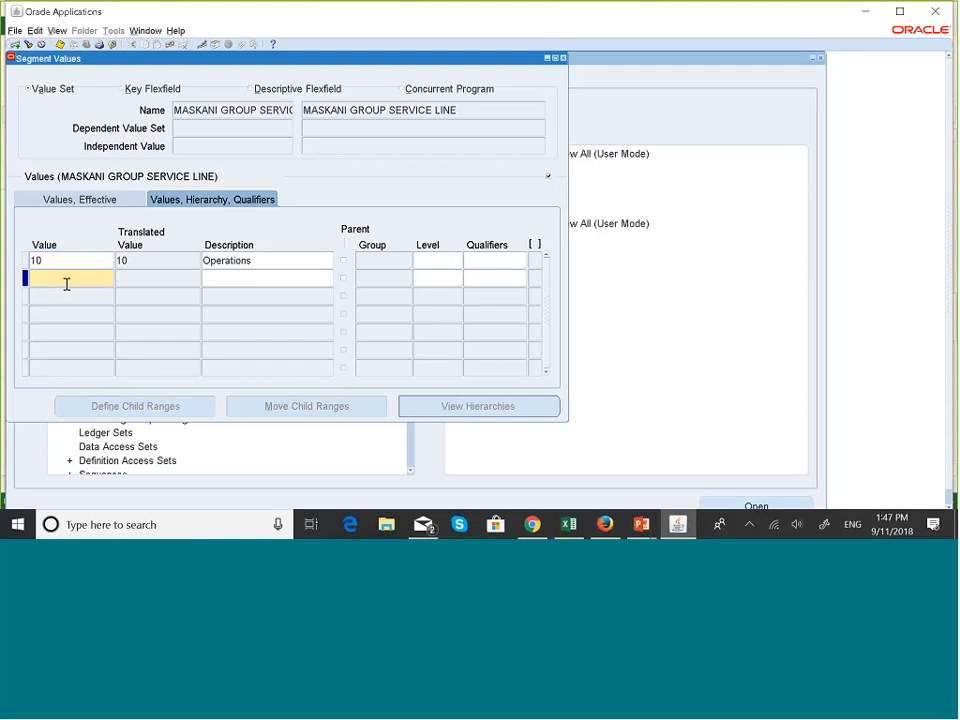
pyautogui.write('20')
pyautogui.click(228, 278)
pyautogui.press('capslock')
pyautogui.write('H')
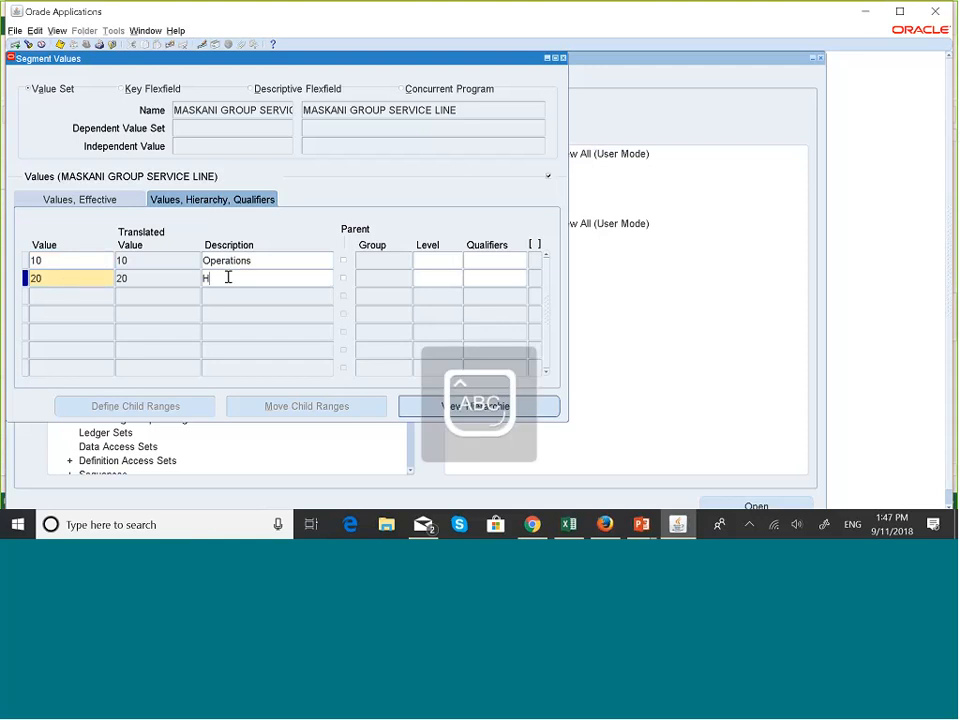
pyautogui.write('/')
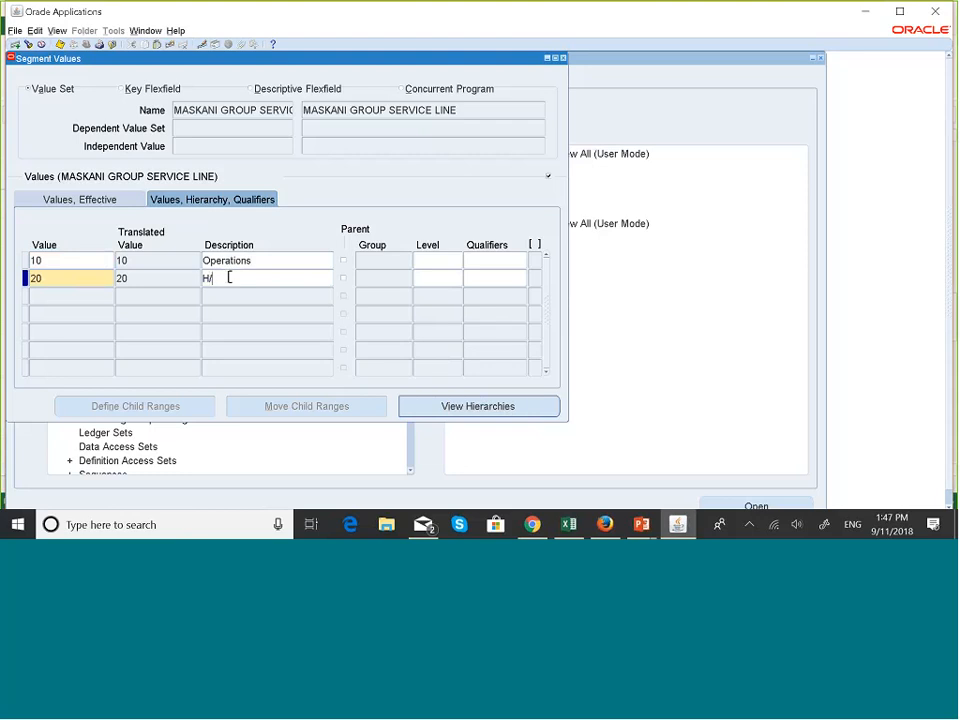
pyautogui.write('R')
pyautogui.press('capslock')
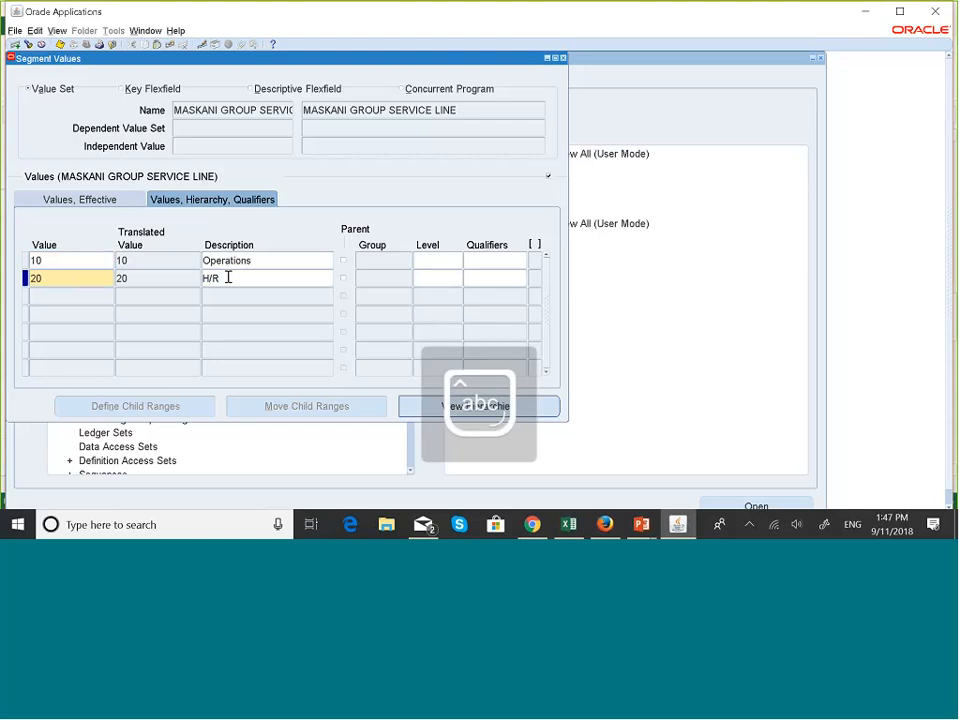
pyautogui.write('& Payro')
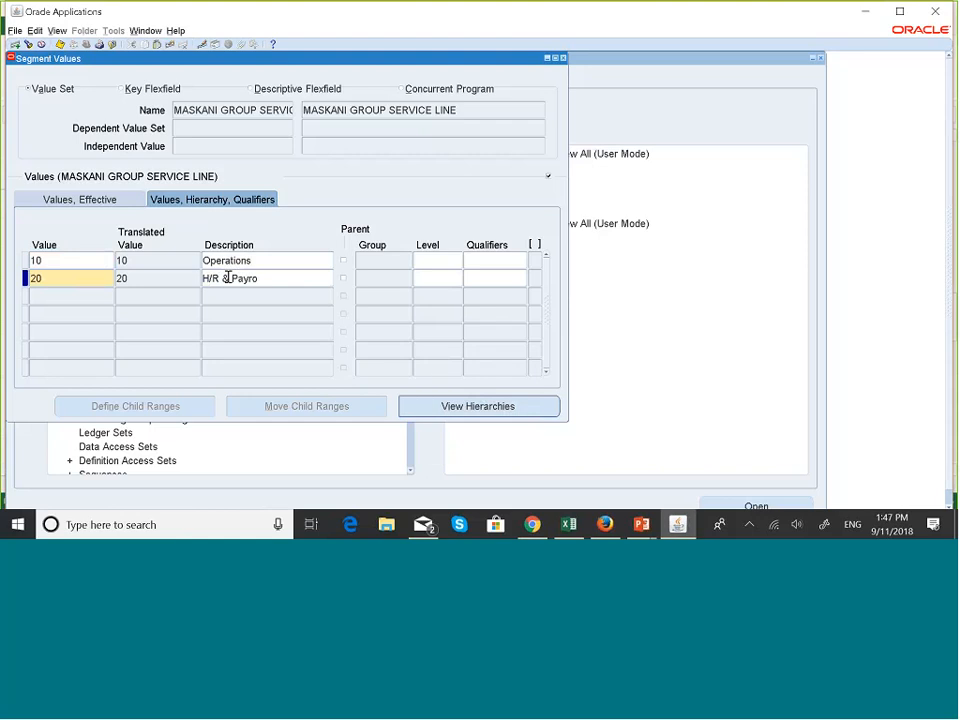
pyautogui.write('ll')
# Step: Add value 30 with the description Sales & Marketing to the MASKANI GROUP SERVICE LINE value set
pyautogui.click(81, 293)
pyautogui.write('30')
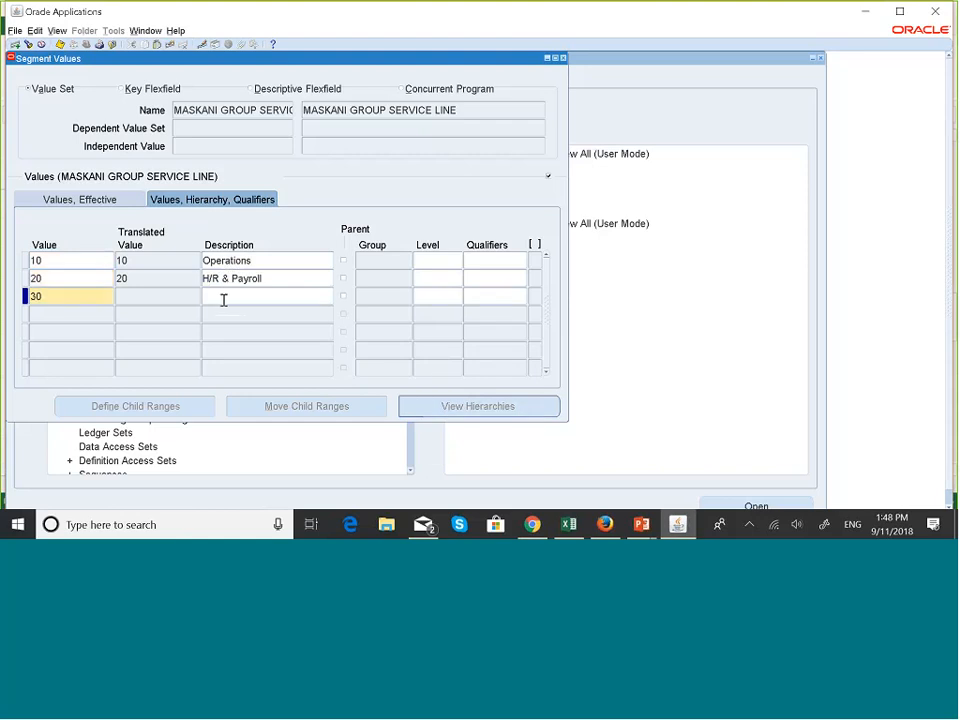
pyautogui.press('capslock')
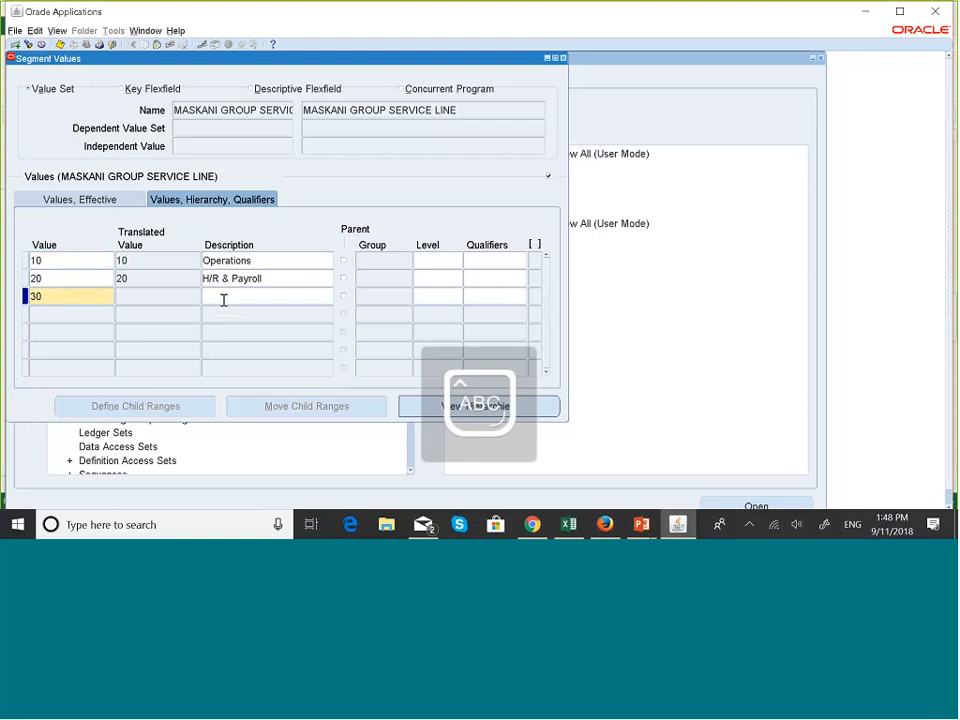
pyautogui.click(224, 298)
pyautogui.write('Sales')
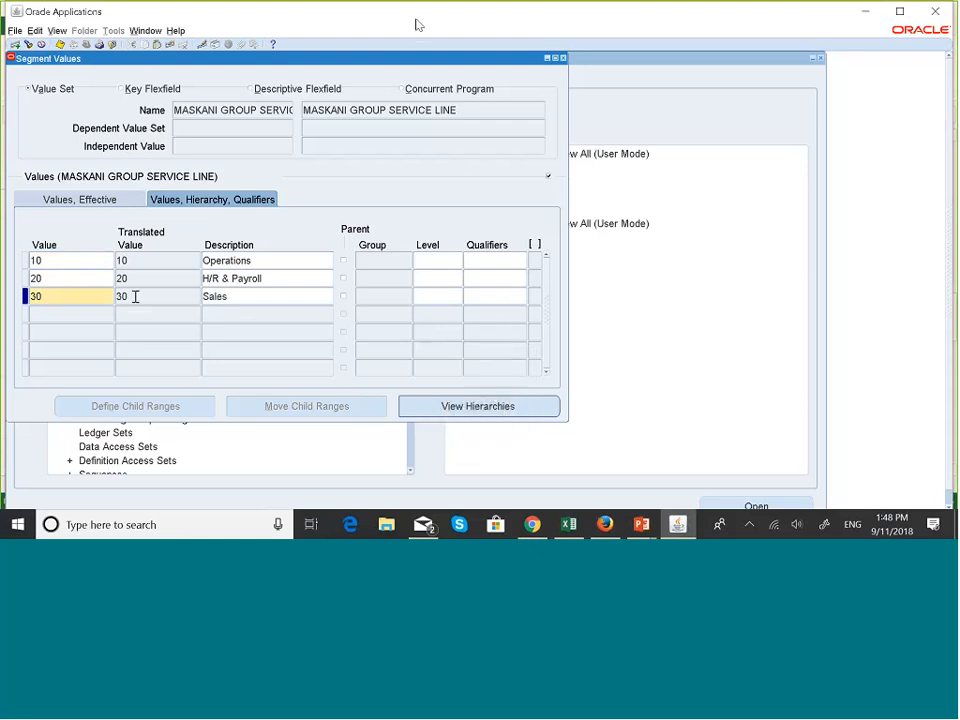
pyautogui.click(349, 20)
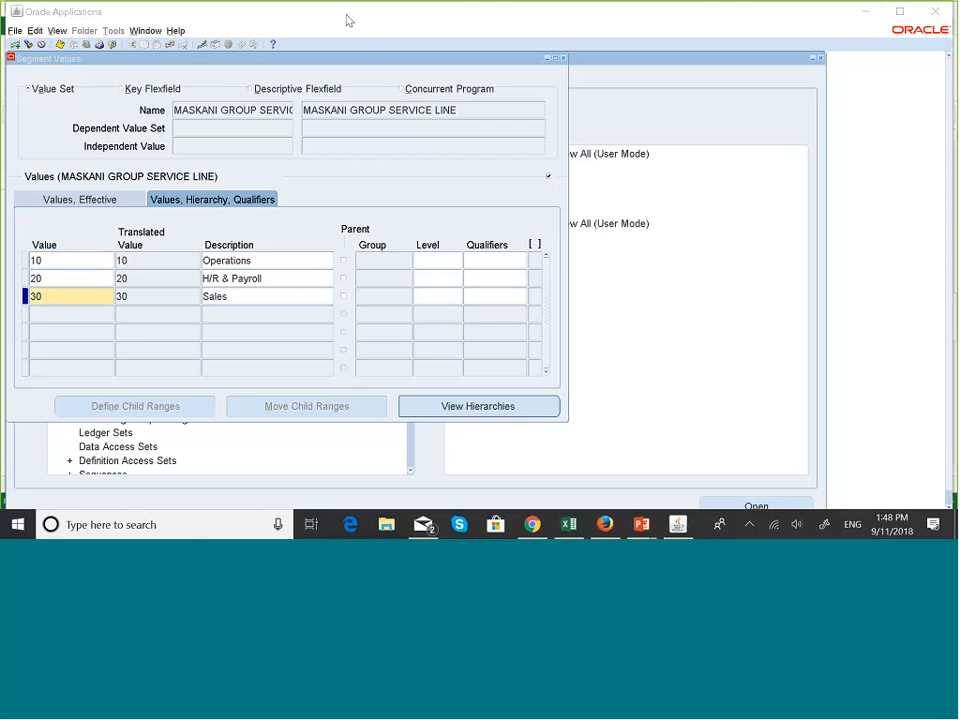
pyautogui.click(348, 20)
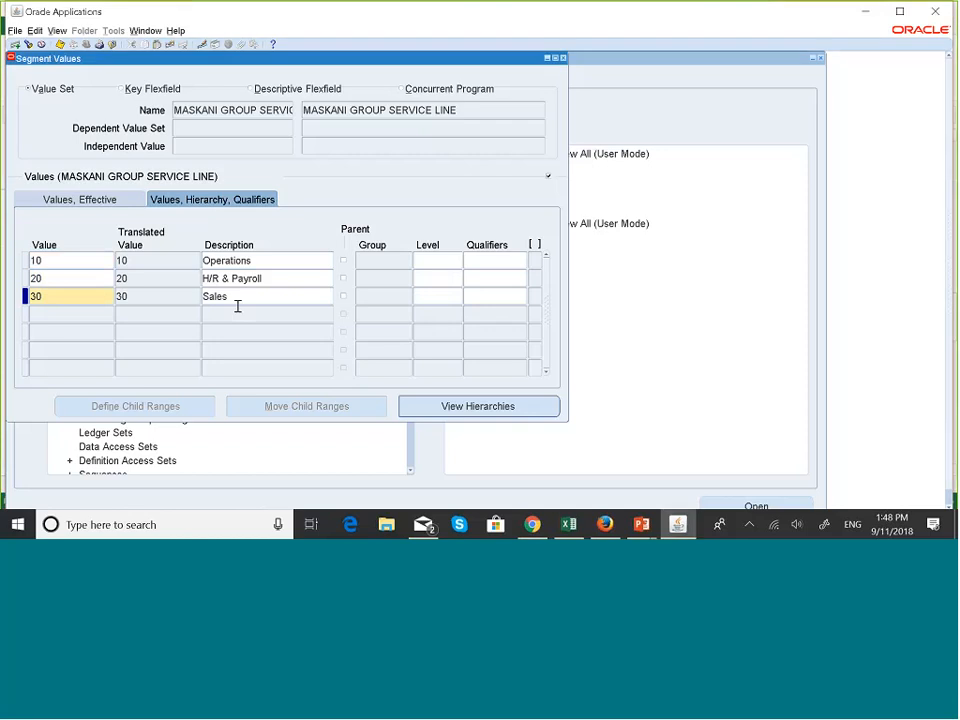
pyautogui.write('& Marke')
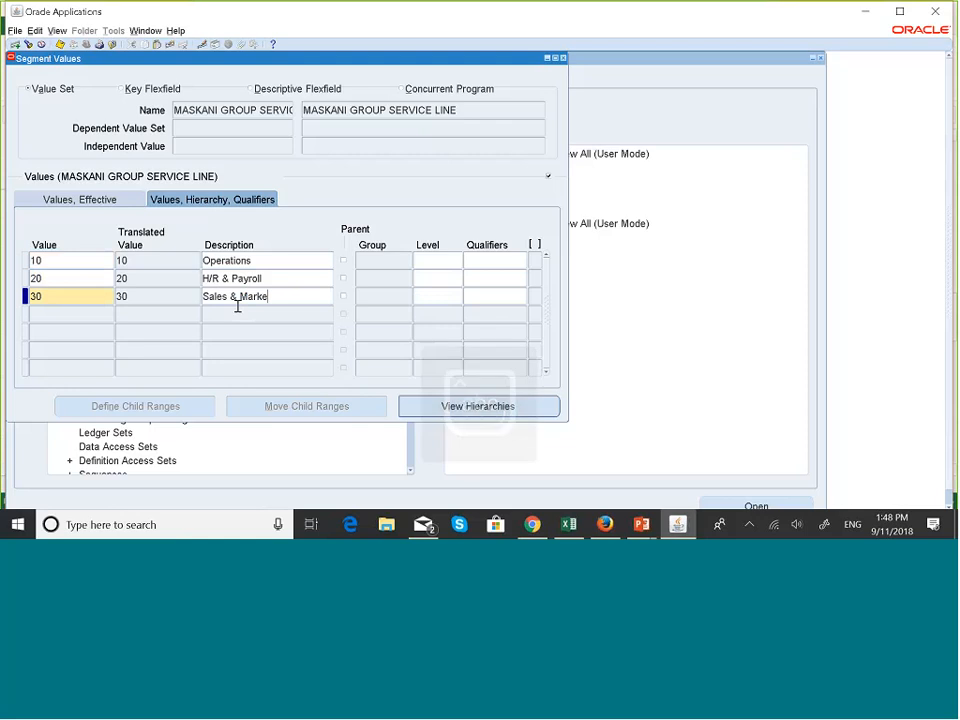
pyautogui.write('ting')
# Step: Add value 40 with the description Finance to the MASKANI GROUP SERVICE LINE value set
pyautogui.click(60, 315)
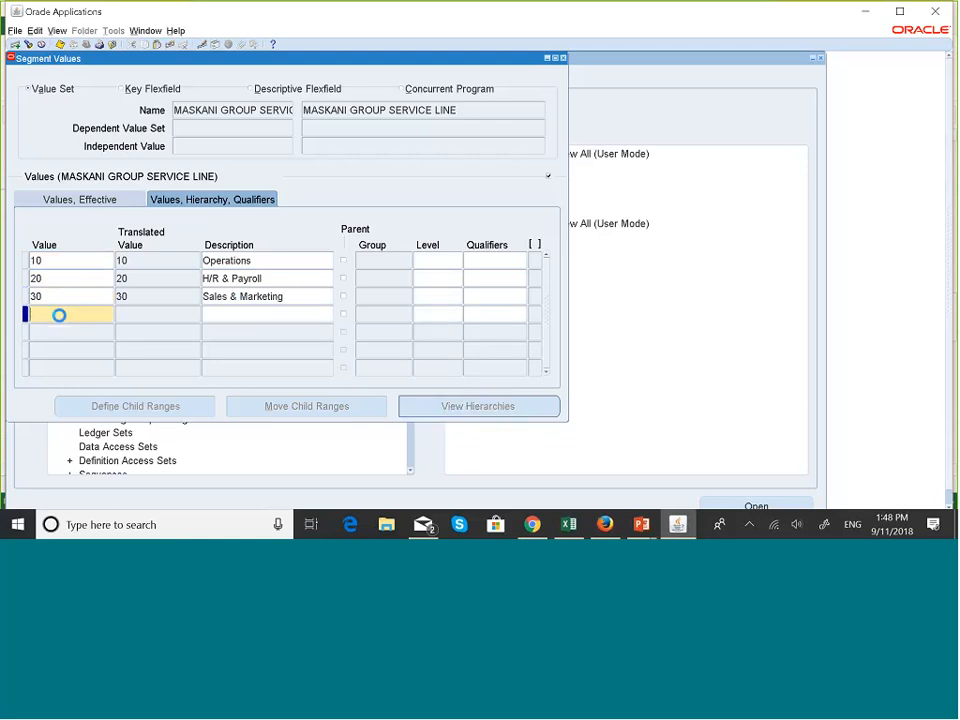
pyautogui.write('40')
pyautogui.press('capslock')
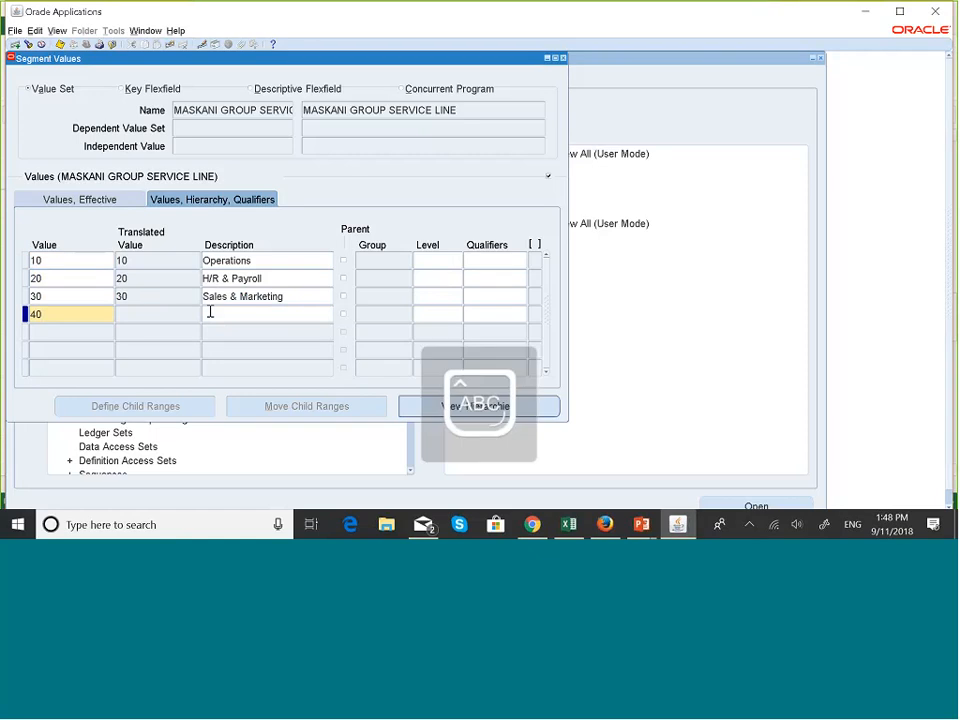
pyautogui.click(210, 313)
pyautogui.press('capslock')
pyautogui.write('Finance')
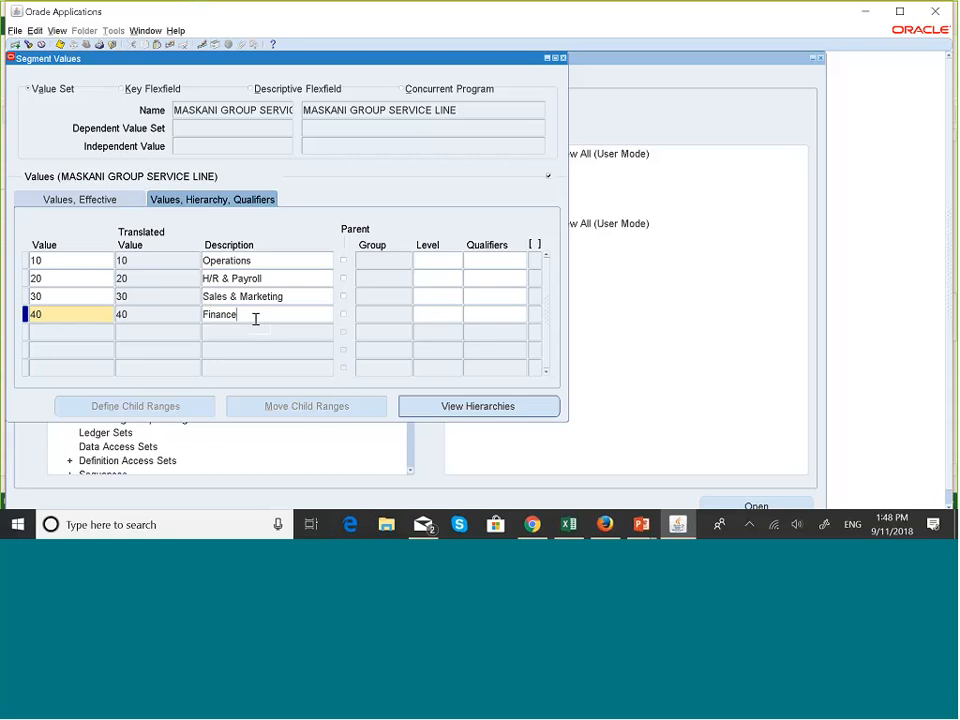
# Step: Accept the segment qualifiers of service line value 10 with Allow Budgeting and Allow Posting set to Yes, and save the service line values
pyautogui.click(474, 262)
pyautogui.click(405, 322)
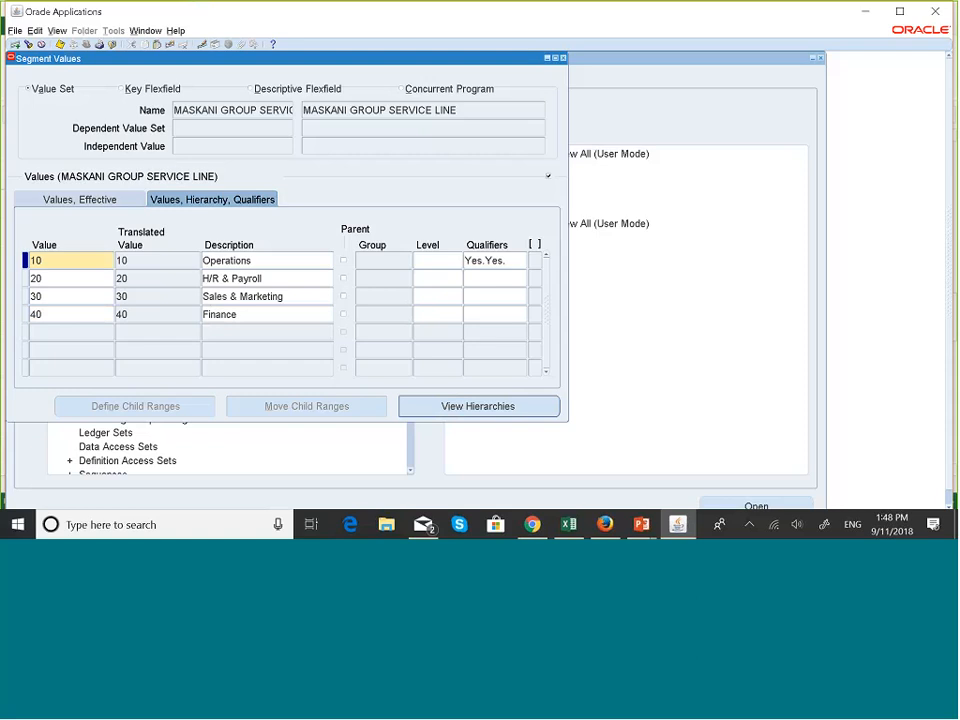
pyautogui.click(60, 46)
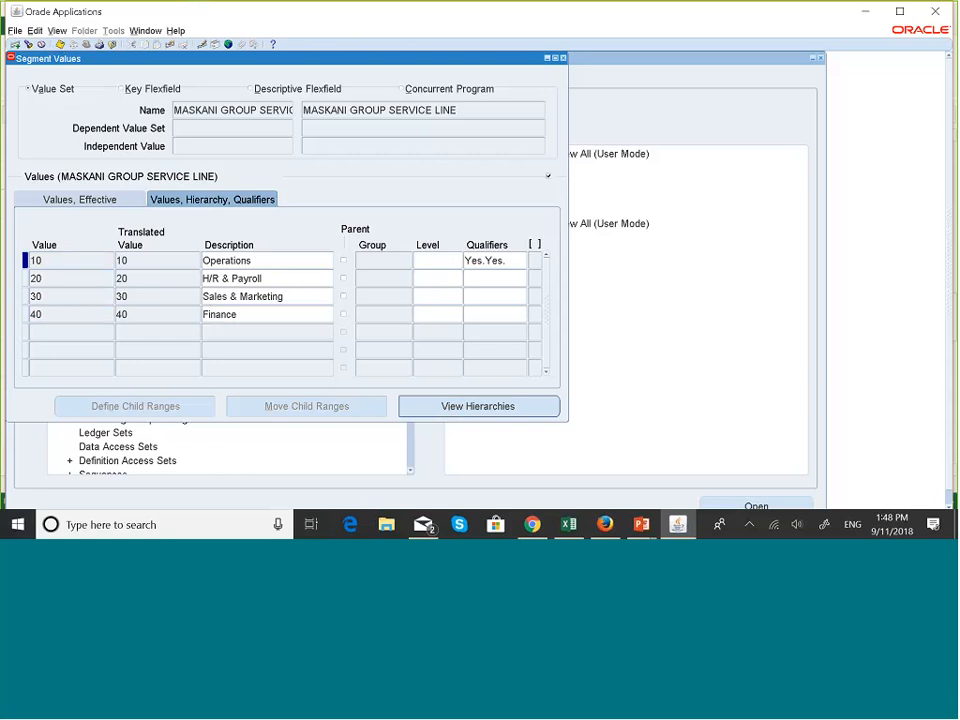
# Step: Find the MASKANI GROUP PROGRAM value set among the maskani value sets and open its segment values
pyautogui.click(28, 44)
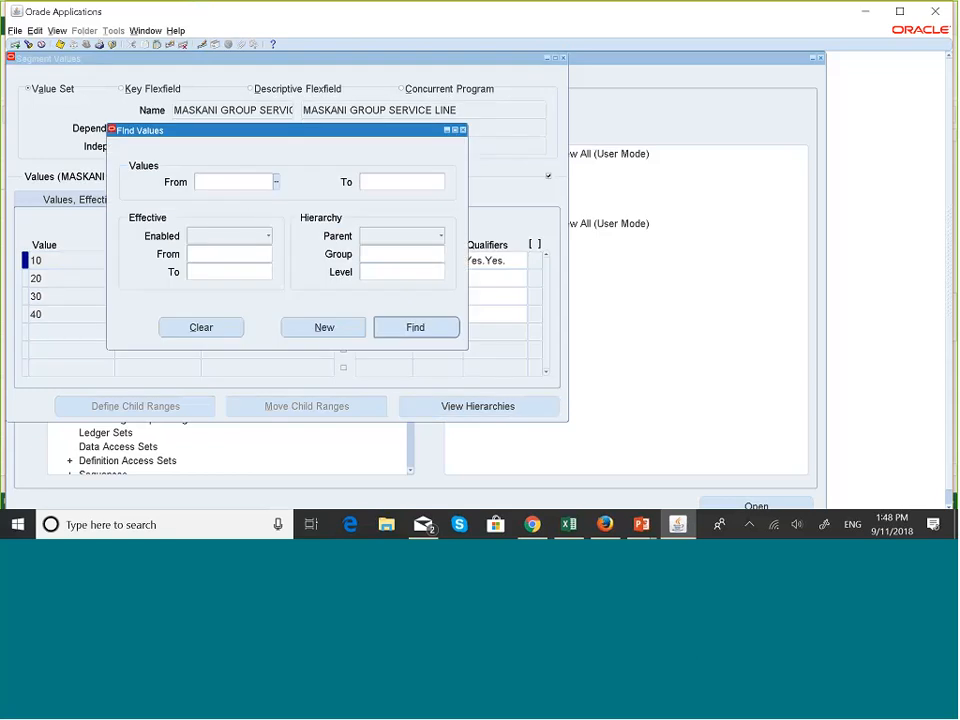
pyautogui.click(255, 107)
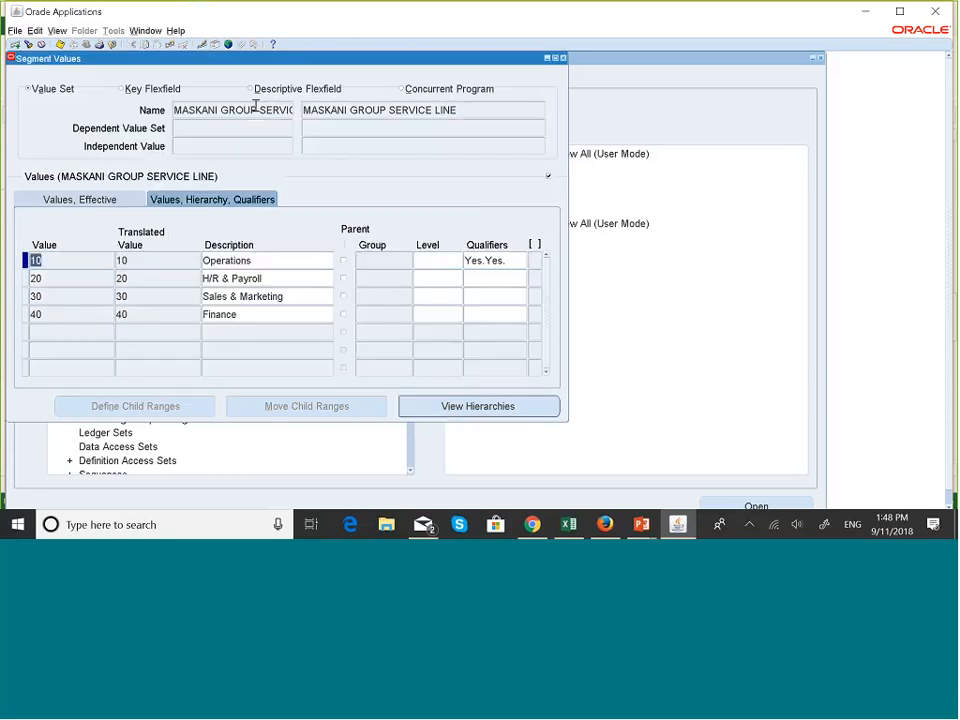
pyautogui.click(28, 44)
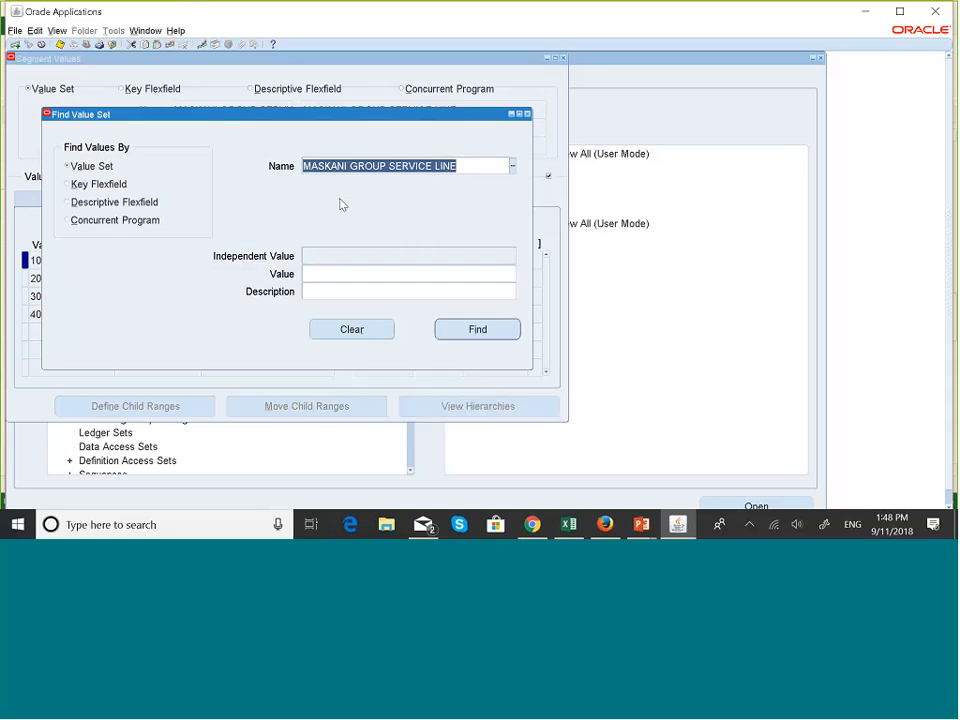
pyautogui.write('maskani')
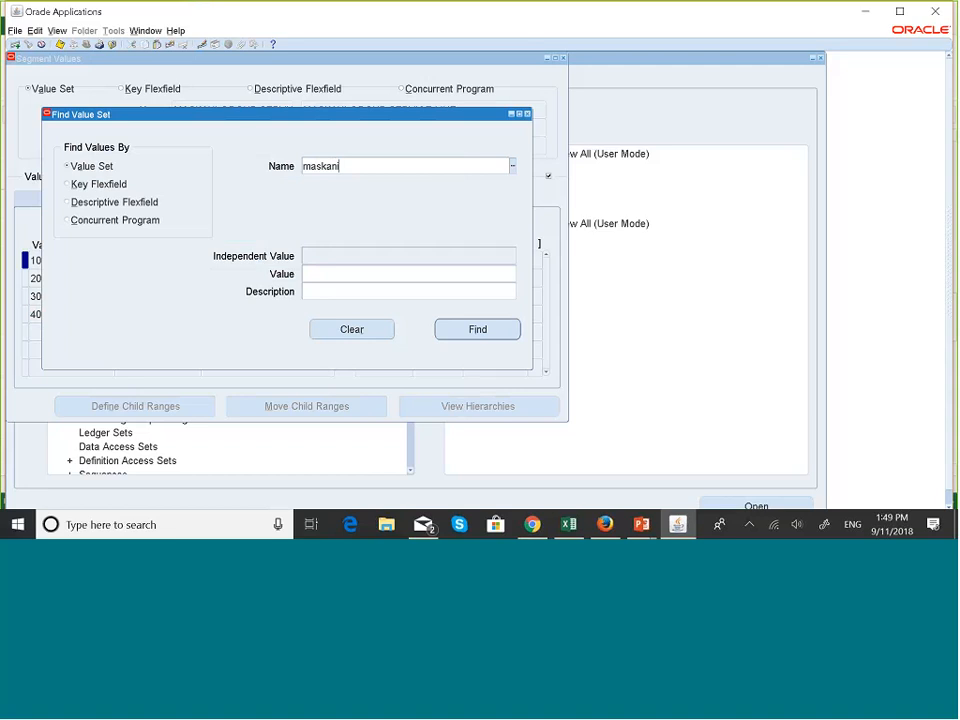
pyautogui.click(477, 329)
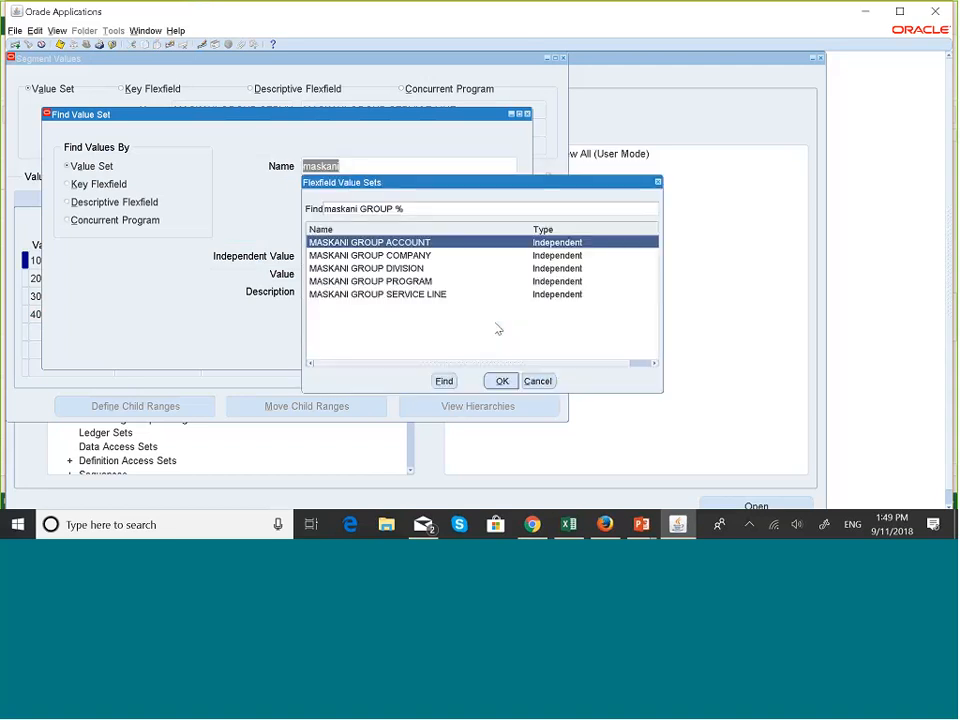
pyautogui.click(405, 283)
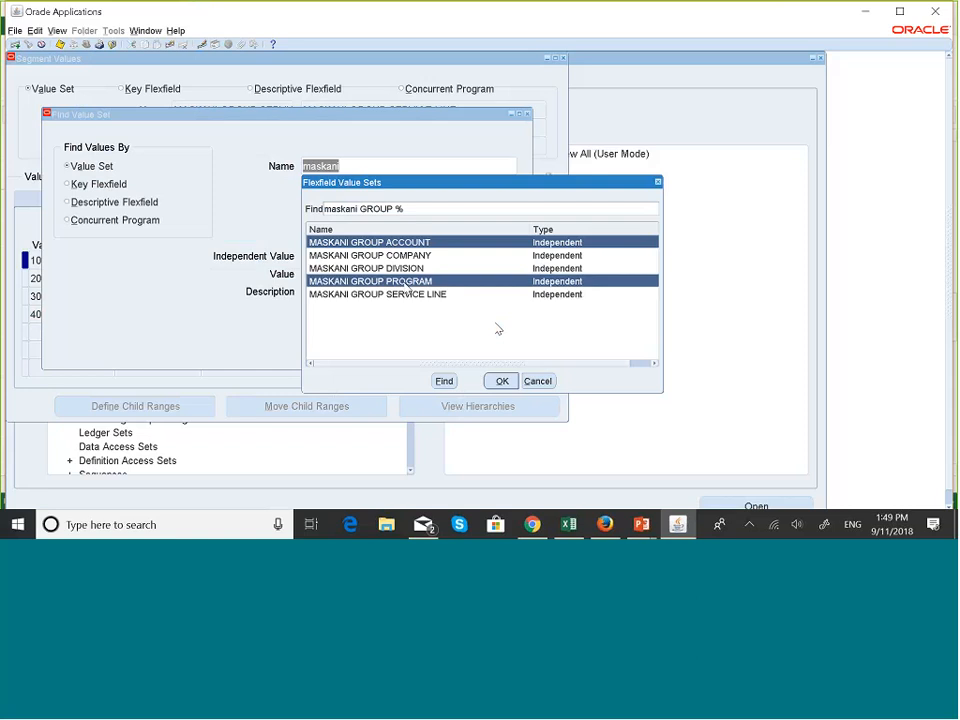
pyautogui.click(502, 381)
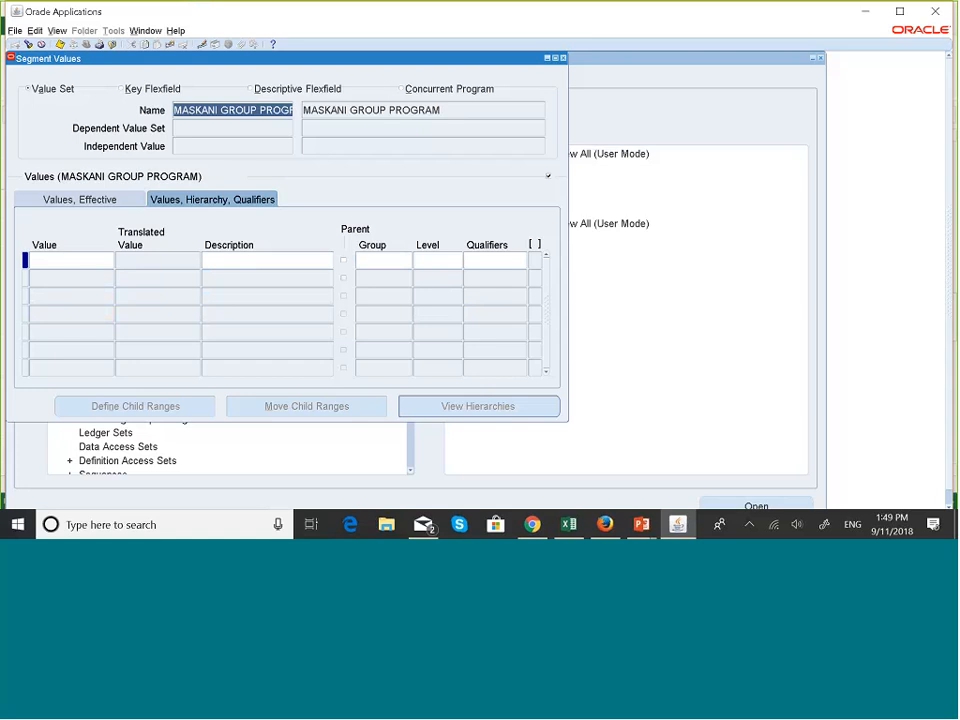
# Step: Enter Graduate as the description of value 001 in the MASKANI GROUP PROGRAM value set
pyautogui.click(343, 23)
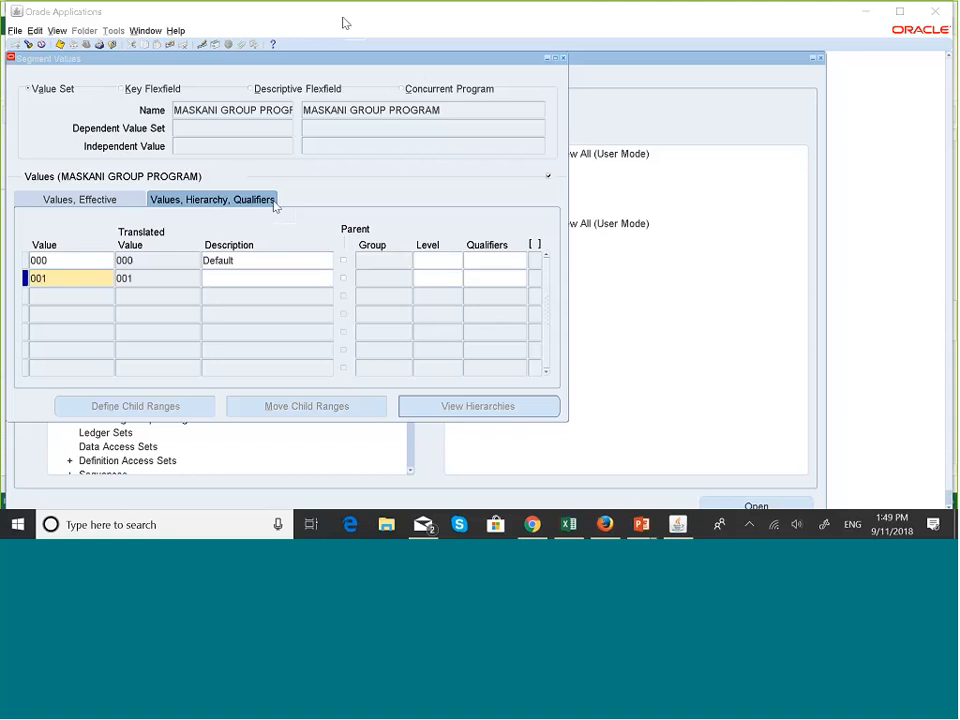
pyautogui.click(97, 278)
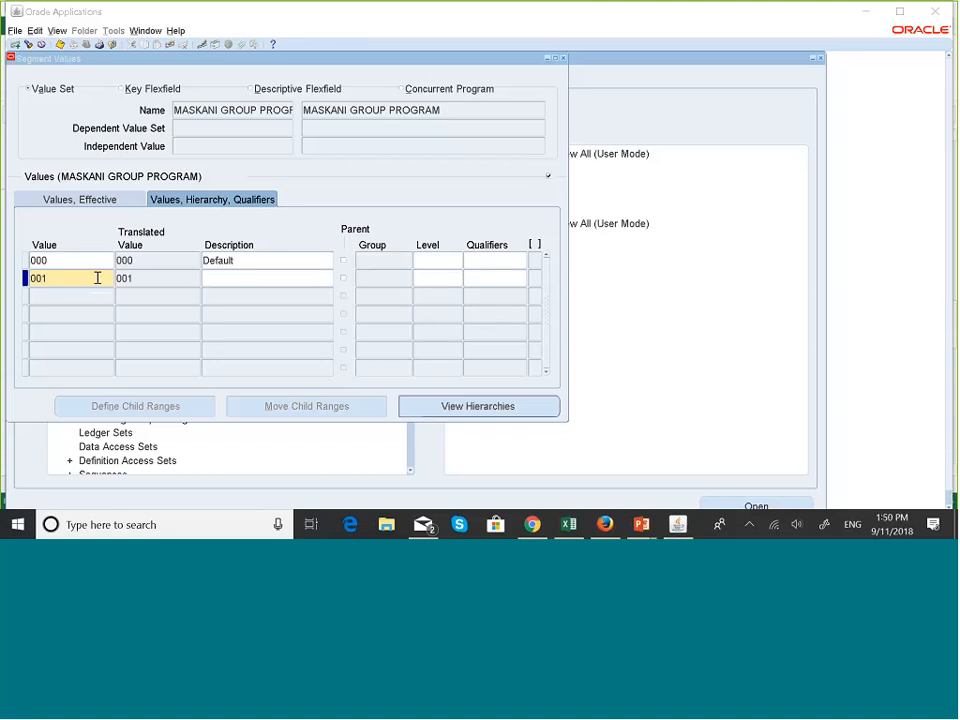
pyautogui.click(213, 277)
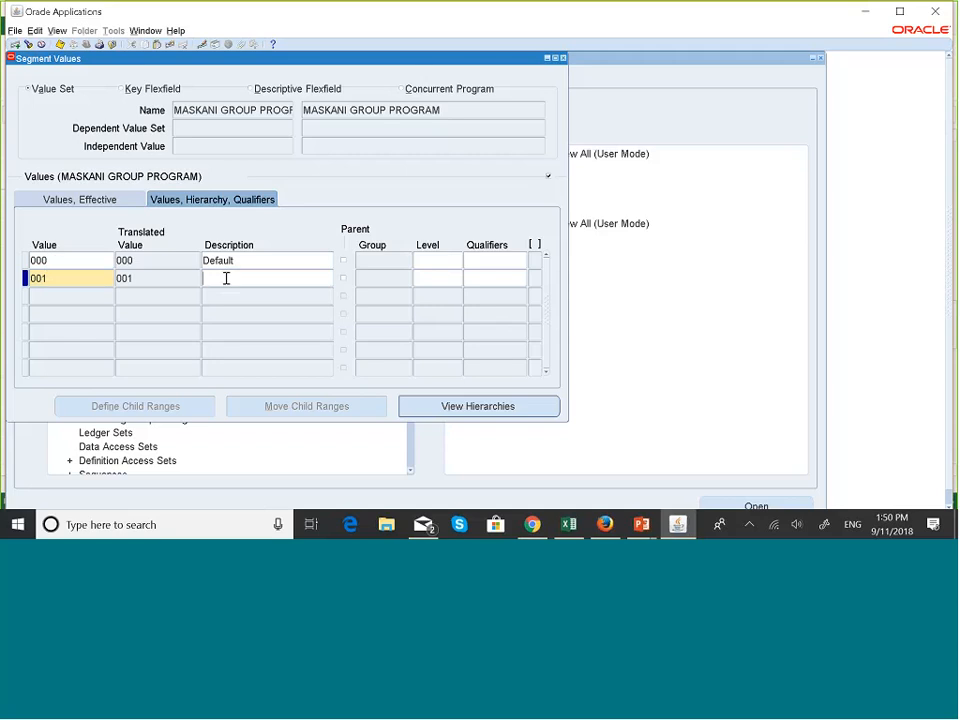
pyautogui.press('capslock')
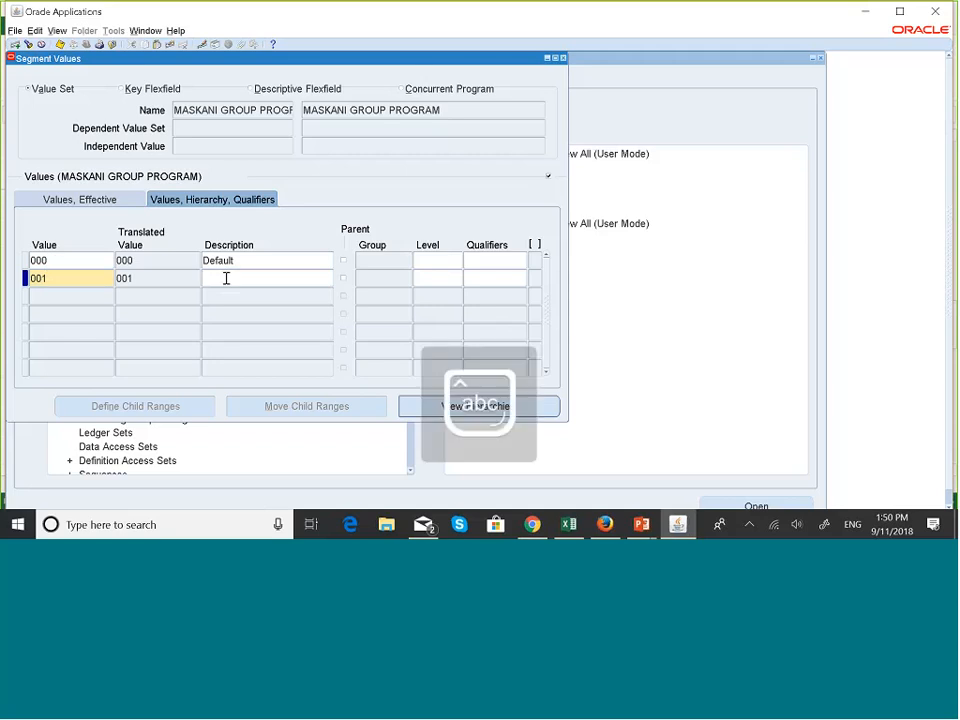
pyautogui.write('Graduate')
# Step: Add value 002 with the description Bachelors to the MASKANI GROUP PROGRAM value set
pyautogui.click(81, 297)
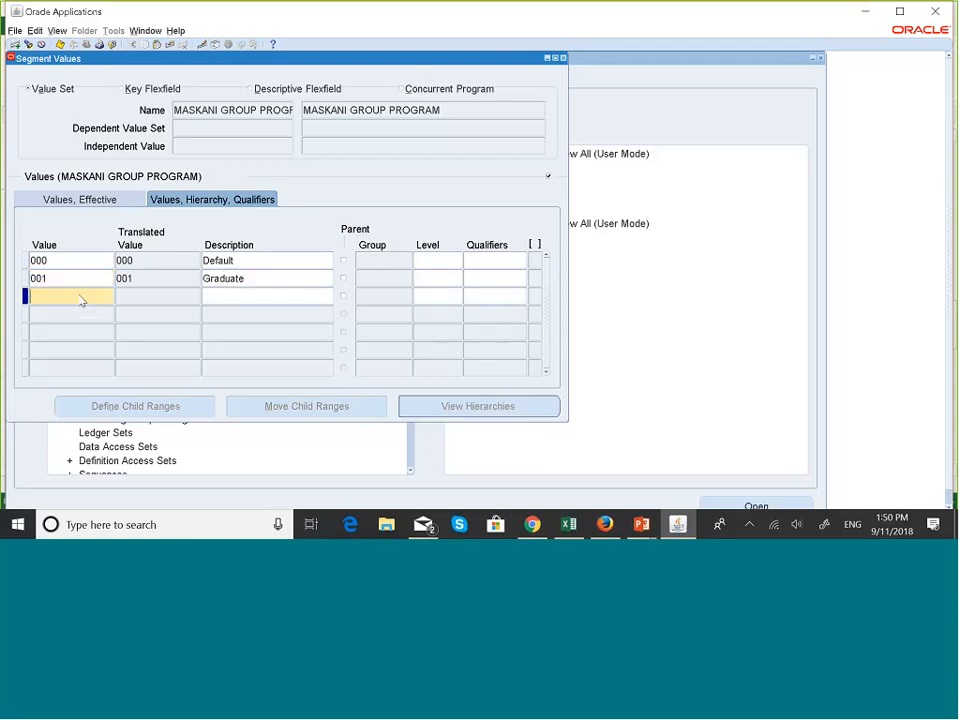
pyautogui.write('002')
pyautogui.press('Tab')
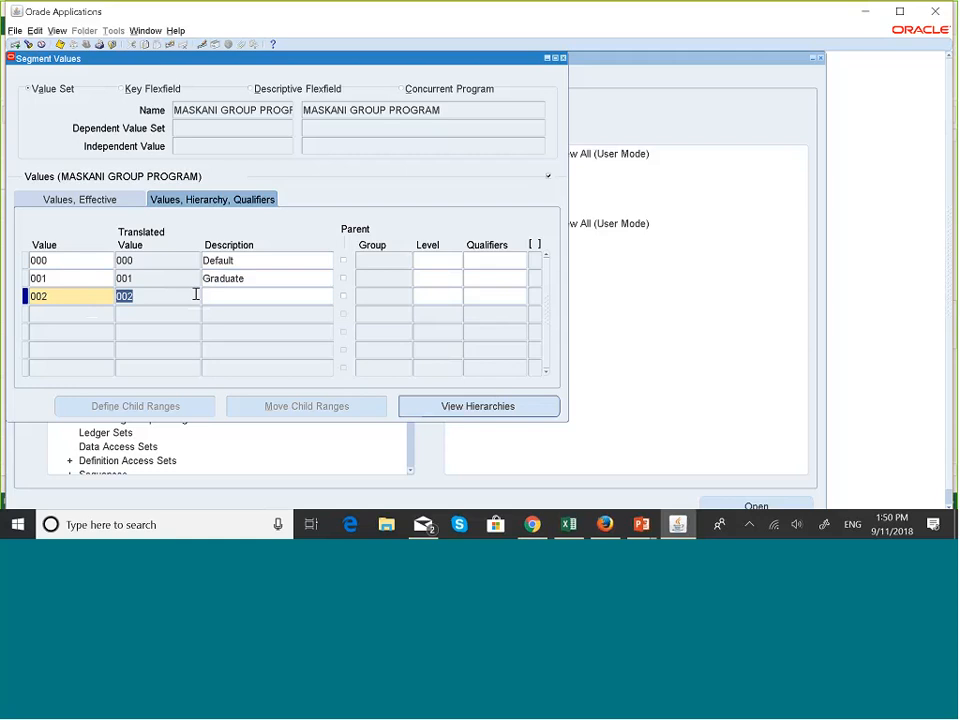
pyautogui.click(230, 297)
pyautogui.press('capslock')
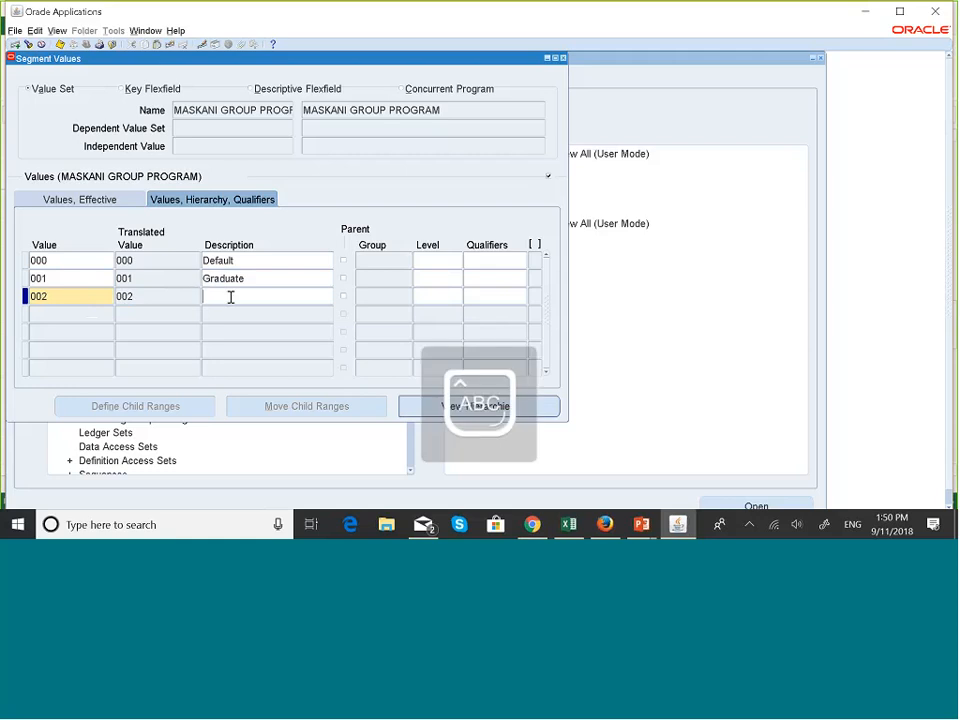
pyautogui.write('B')
pyautogui.press('capslock')
pyautogui.write('achelors')
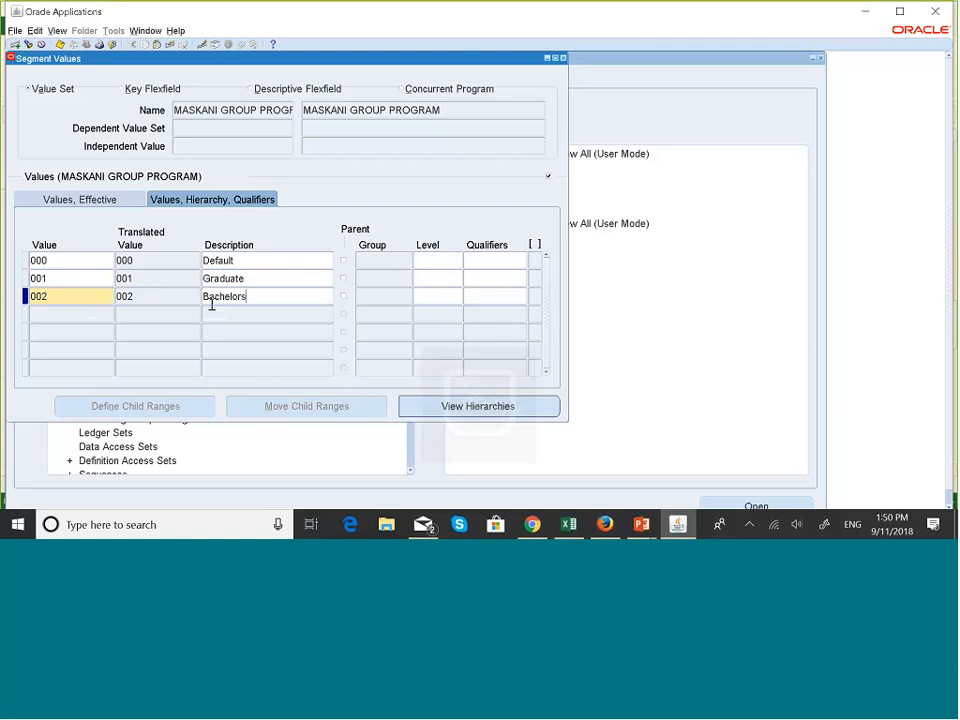
# Step: Add value 003 with the description Diploma to the MASKANI GROUP PROGRAM value set and save the program values
pyautogui.click(84, 316)
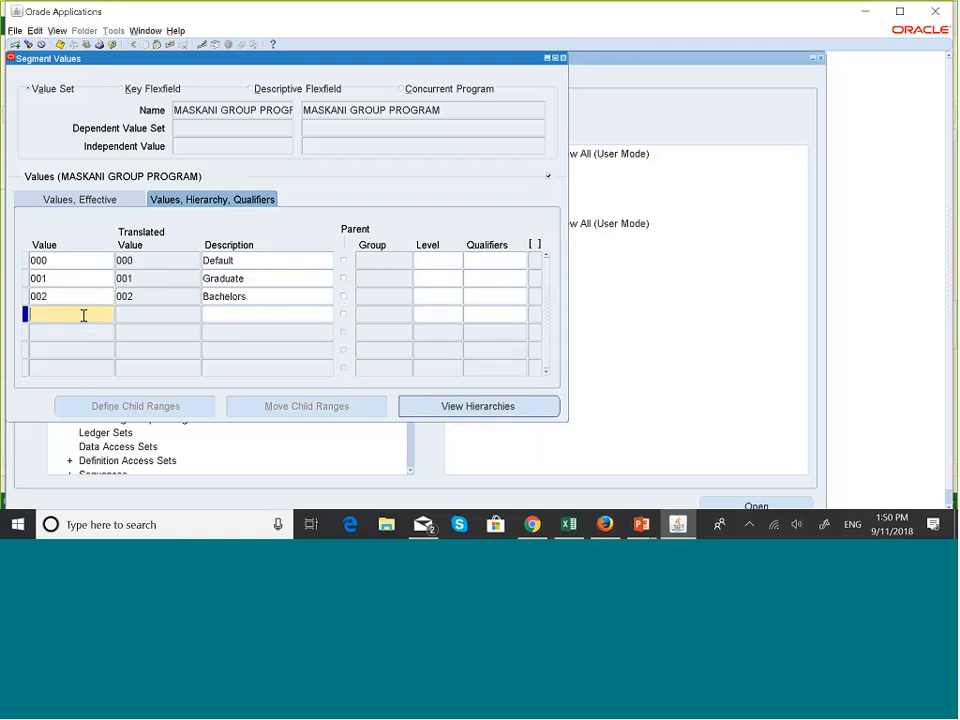
pyautogui.write('003')
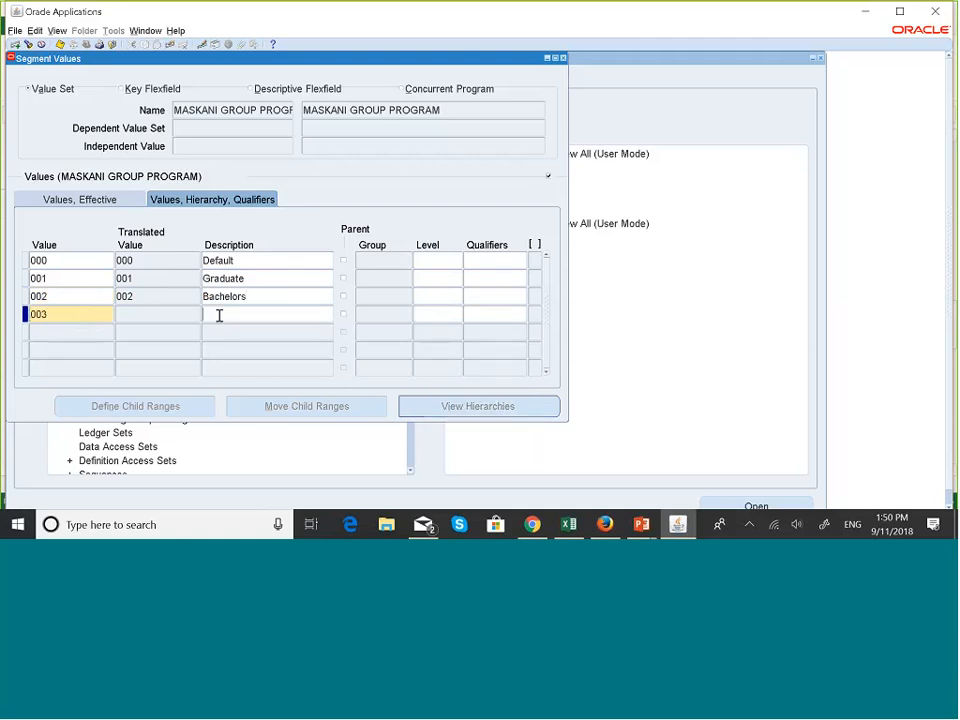
pyautogui.press('capslock')
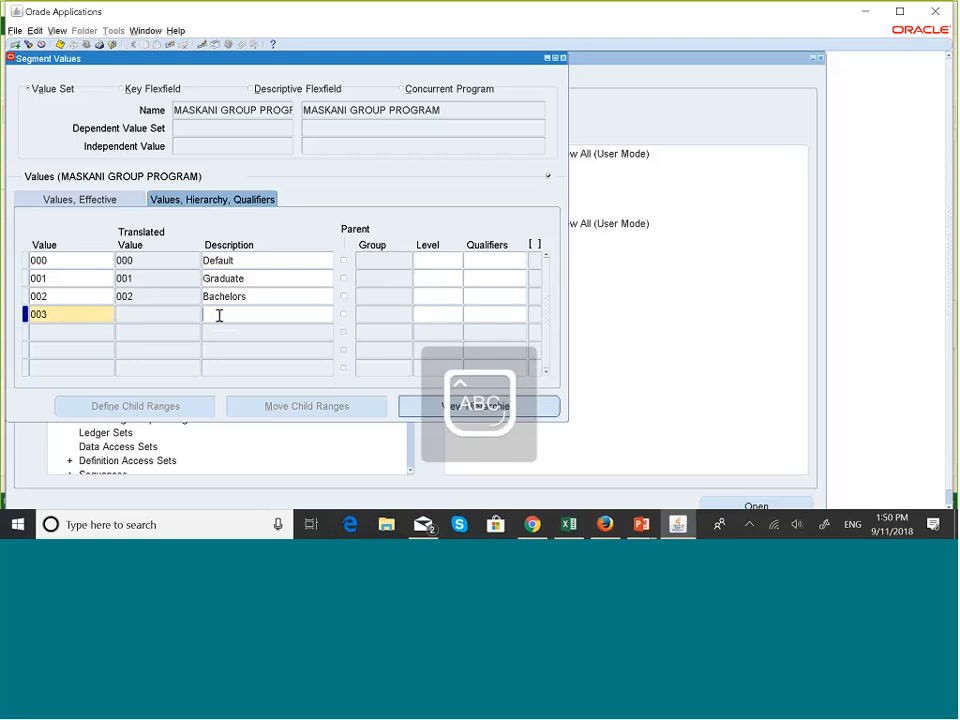
pyautogui.write('D')
pyautogui.press('capslock')
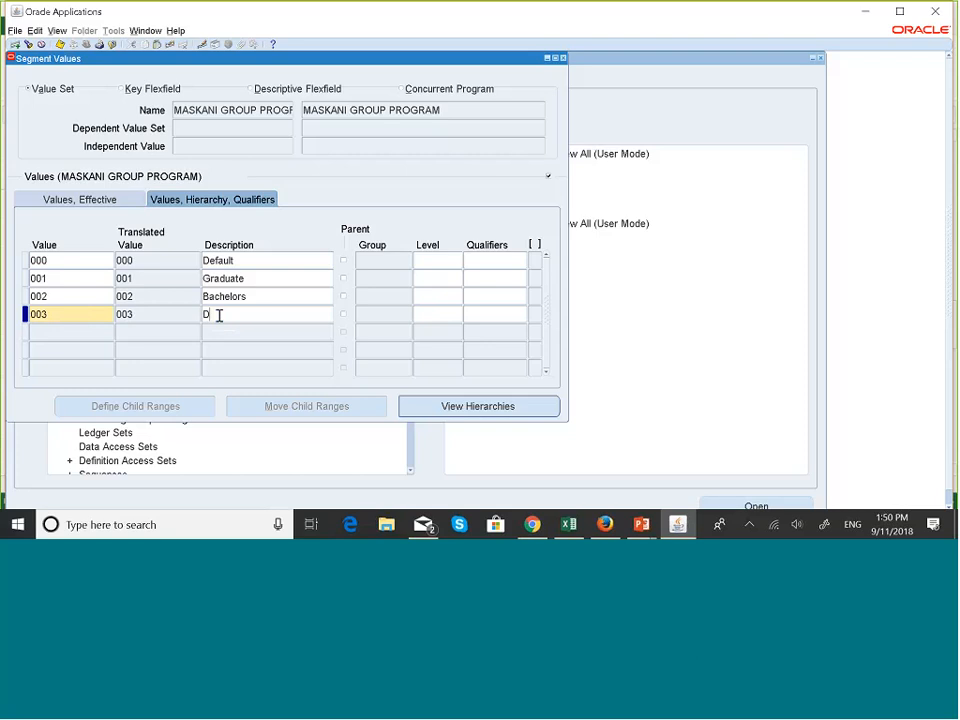
pyautogui.write('iploma')
pyautogui.click(59, 46)
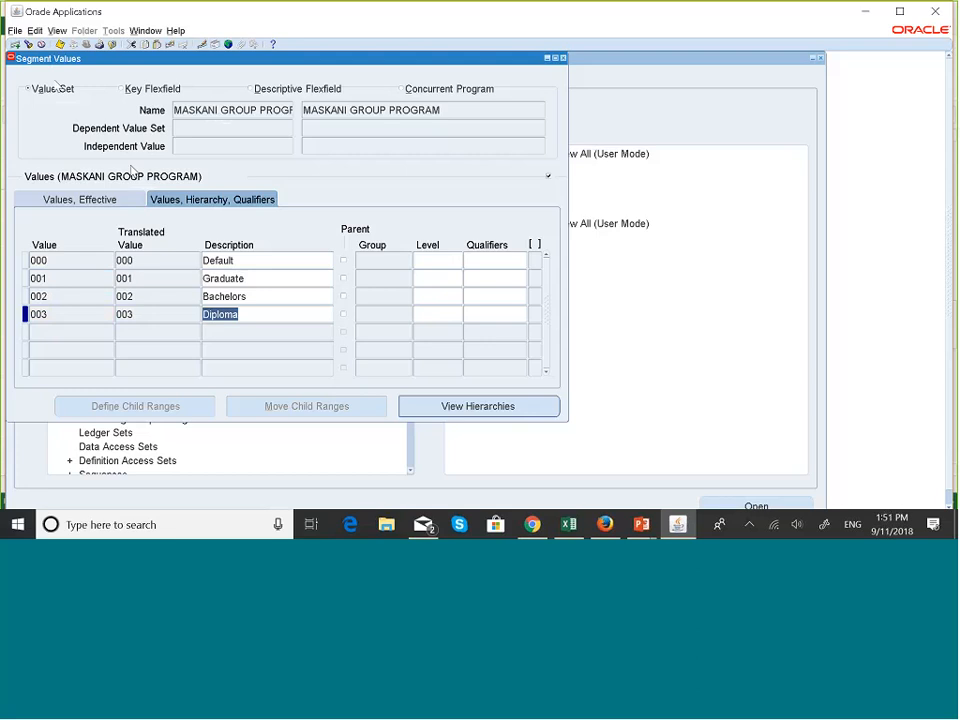
# Step: Search for value sets whose names start with future, and return to the MASKANI GROUP PROGRAM values
pyautogui.click(28, 45)
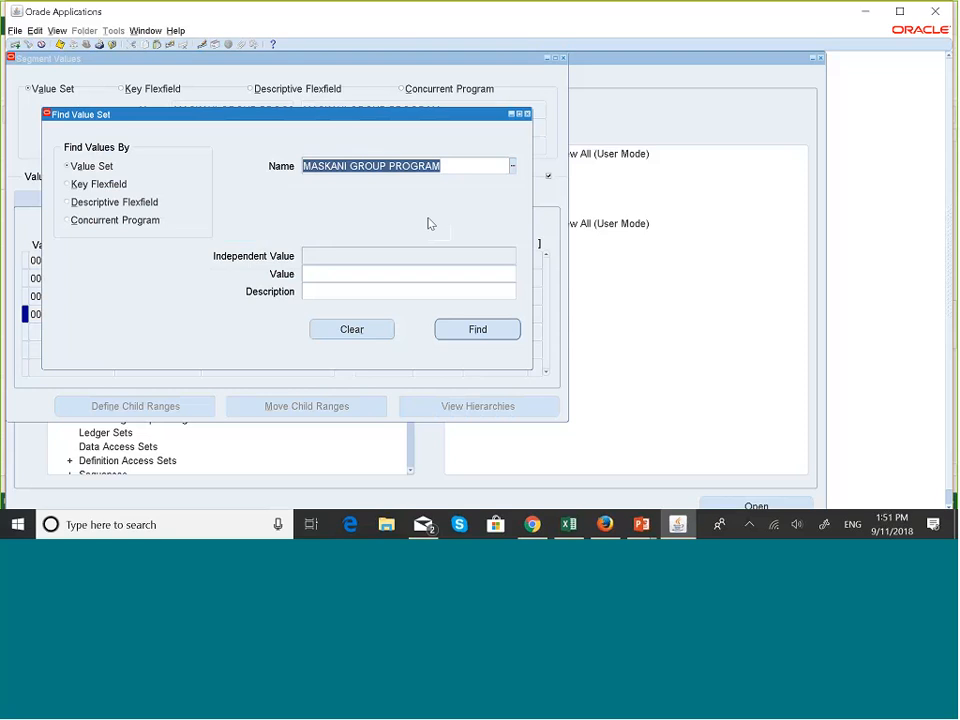
pyautogui.write('future')
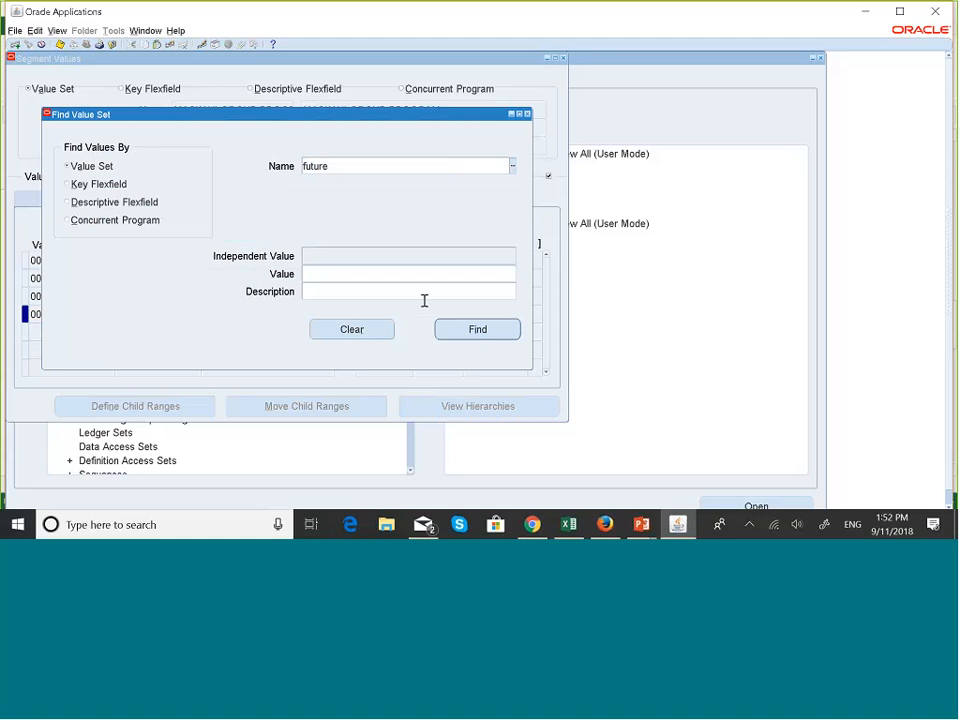
pyautogui.click(470, 326)
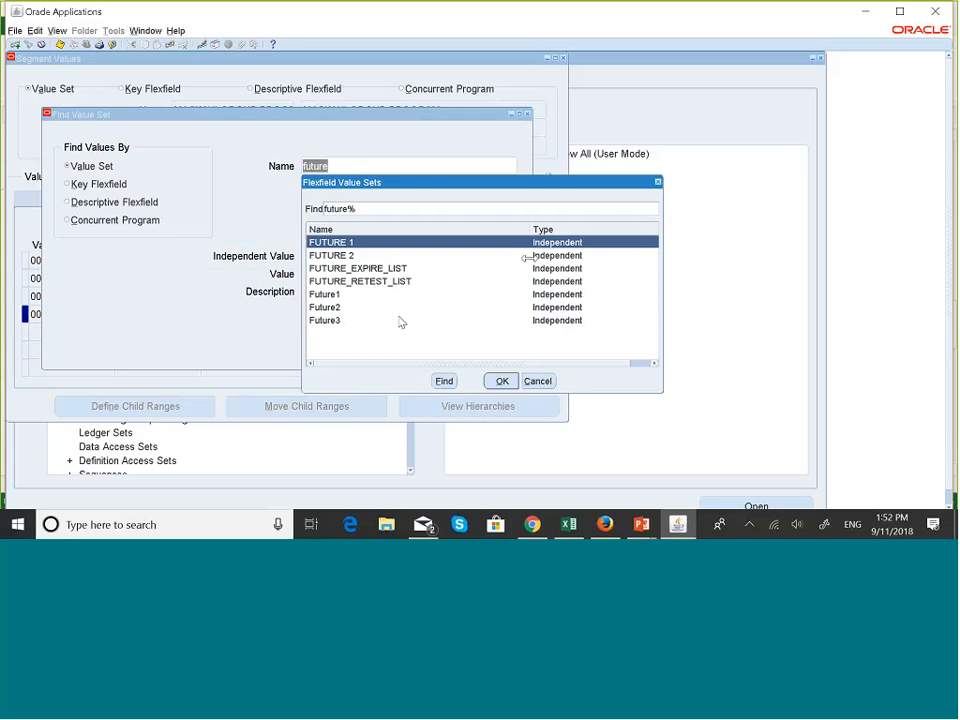
pyautogui.click(657, 182)
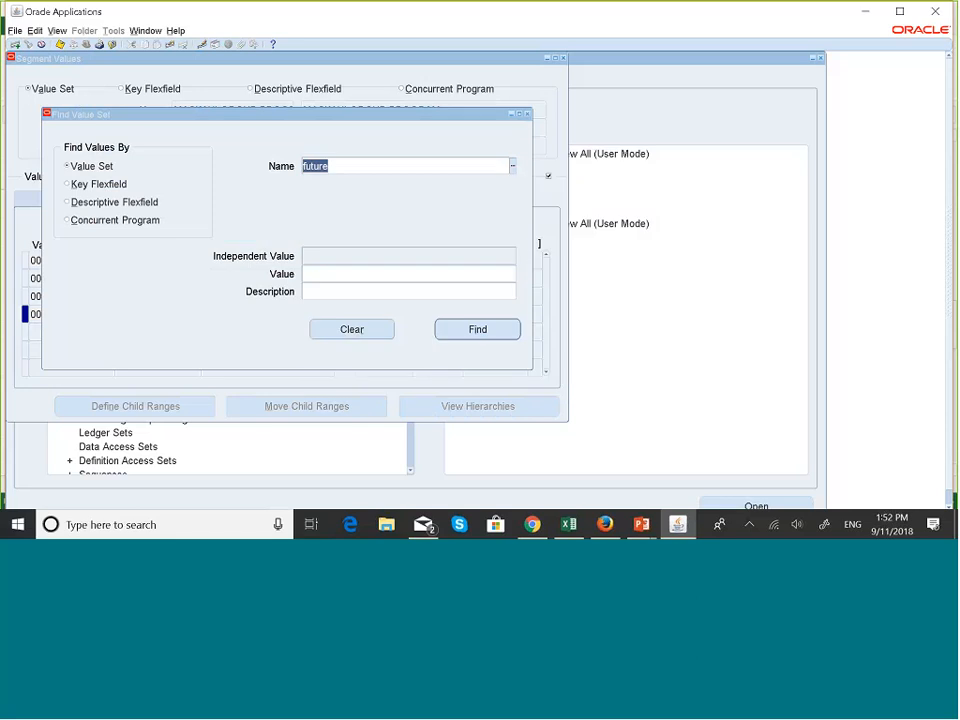
pyautogui.click(527, 115)
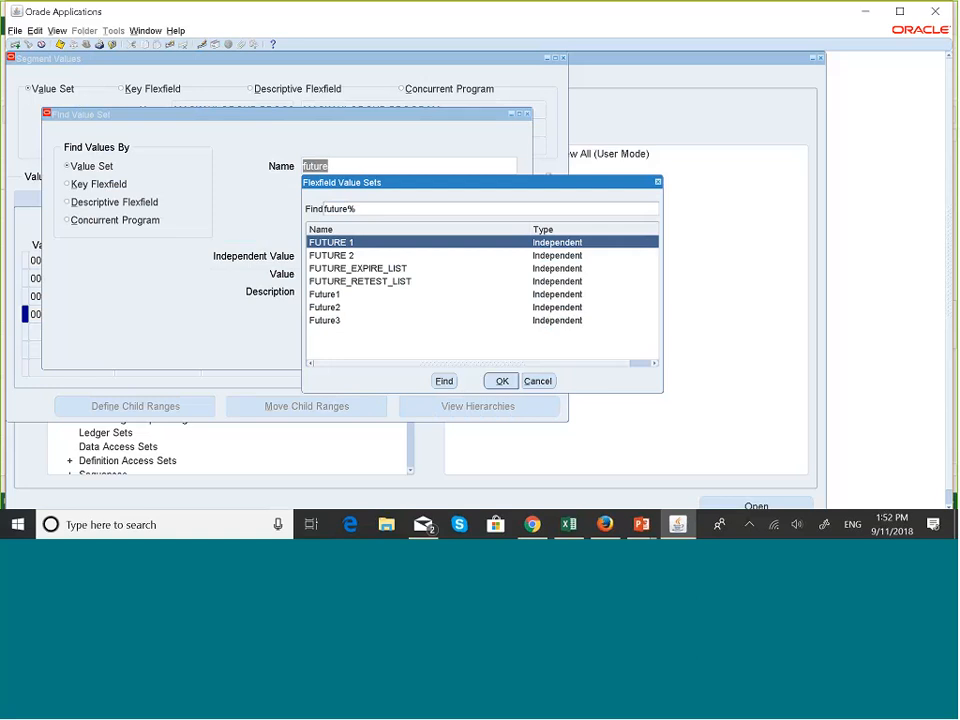
pyautogui.click(658, 182)
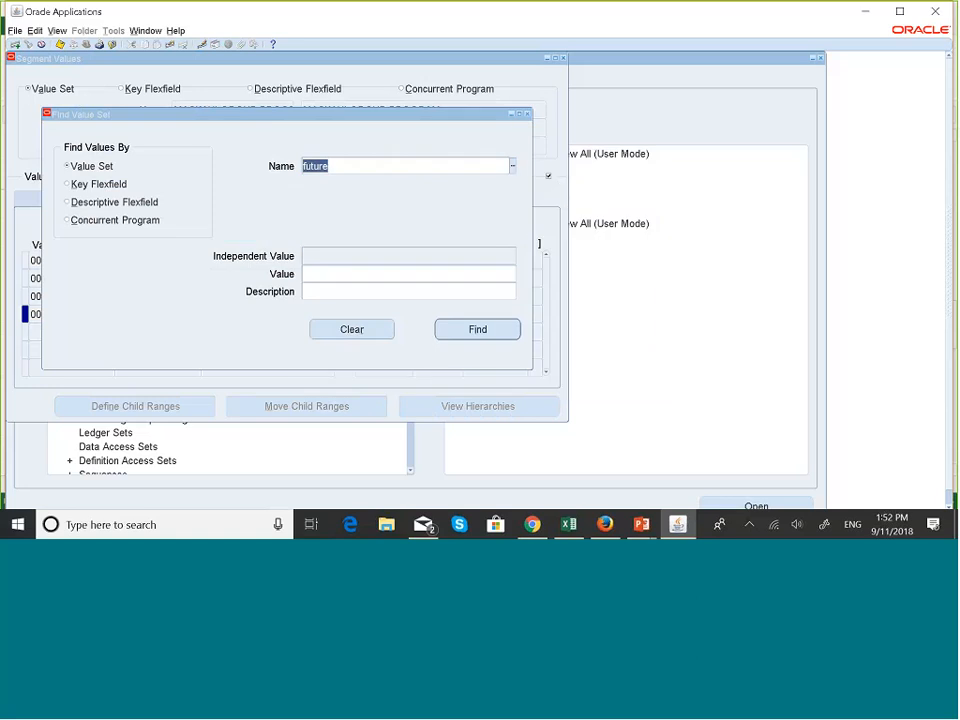
pyautogui.press('Tab')
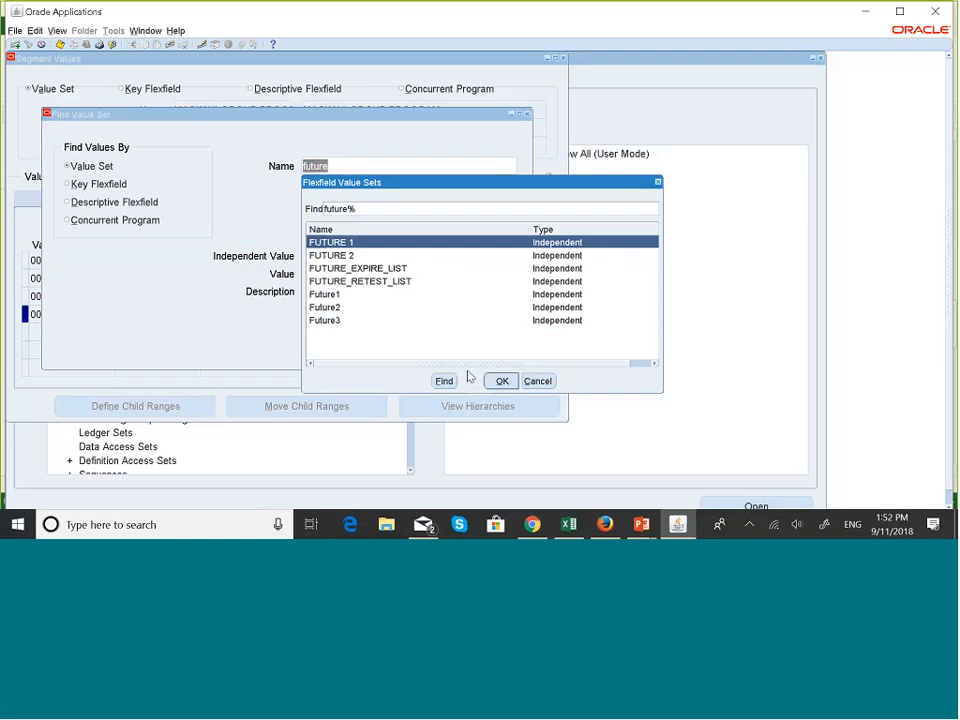
pyautogui.click(496, 383)
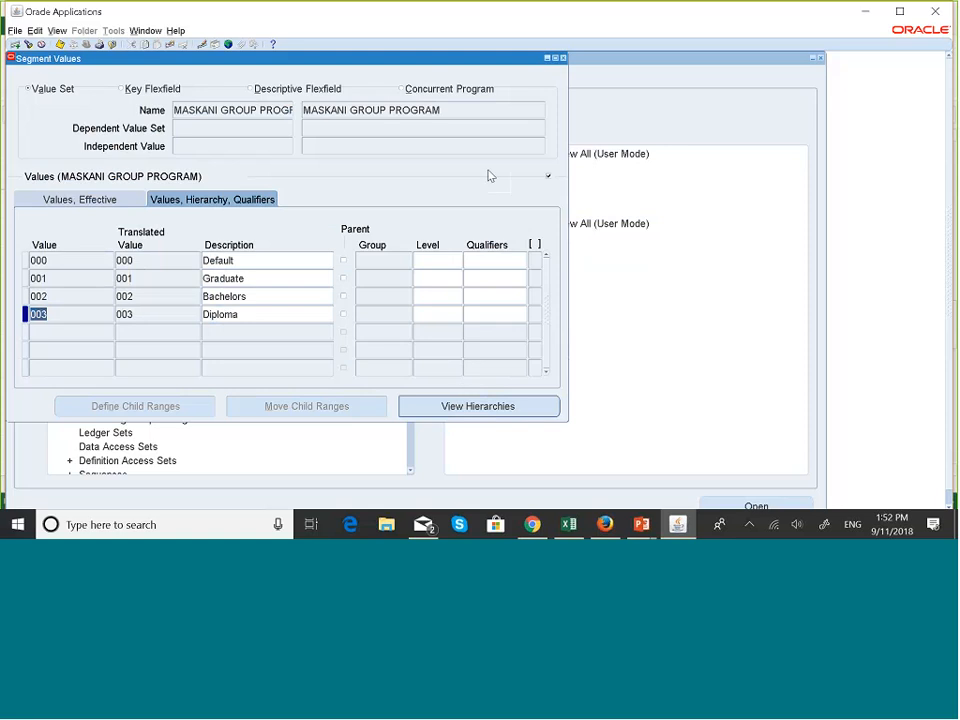
pyautogui.press('super+Tab')
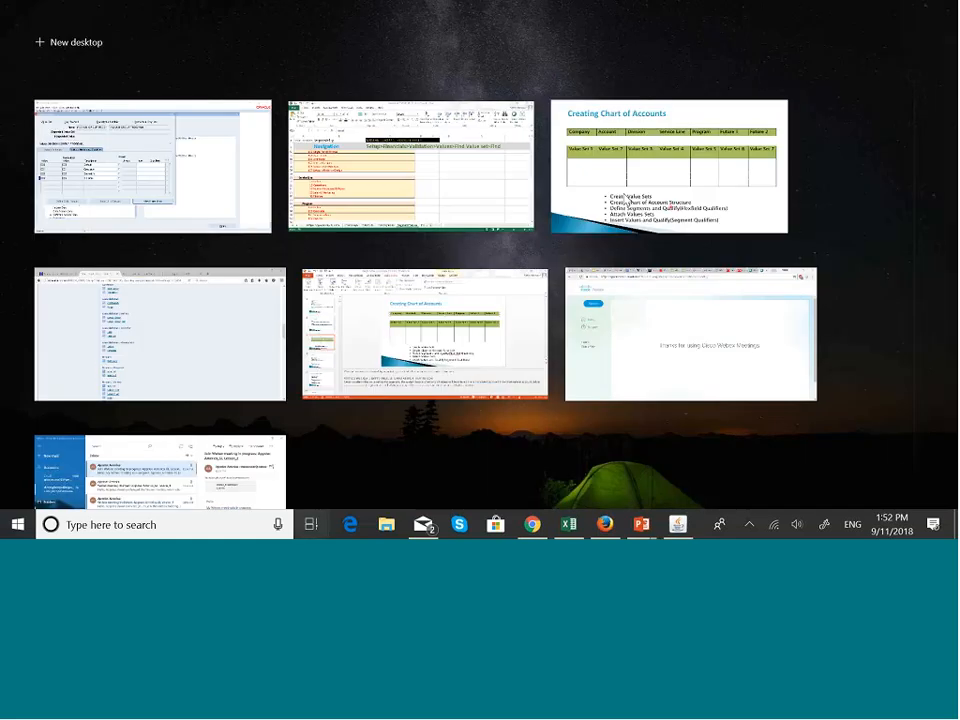
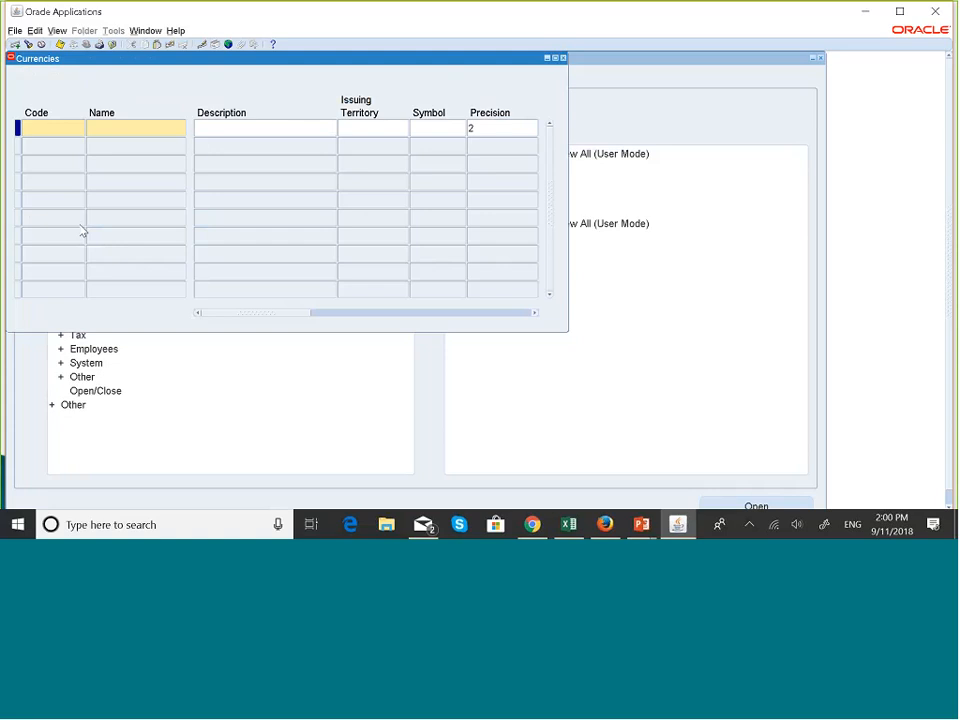
# Step: List all defined currencies, look through their codes, names, issuing territories and precisions, and close the Currencies form
pyautogui.hotkey('ctrl', 'F11')
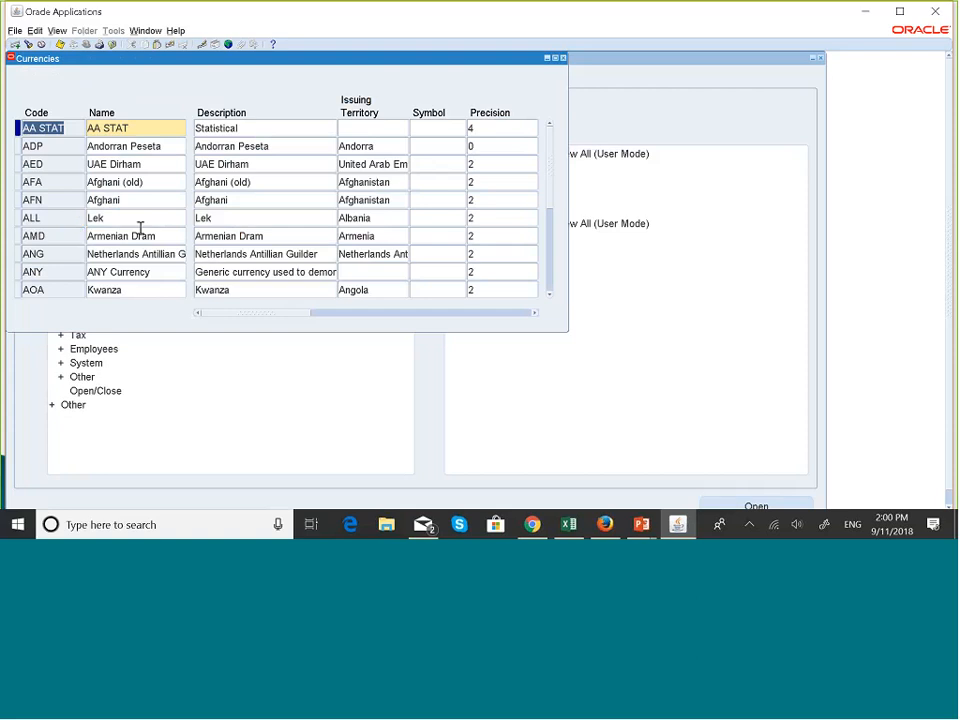
pyautogui.click(549, 291)
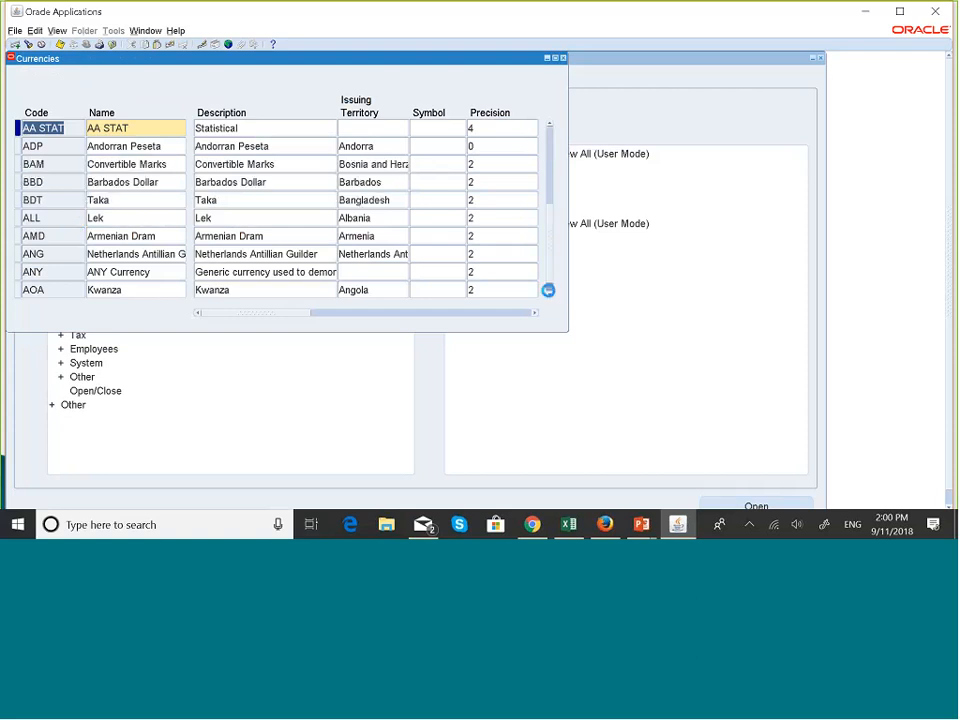
pyautogui.click(549, 292)
pyautogui.click(549, 292)
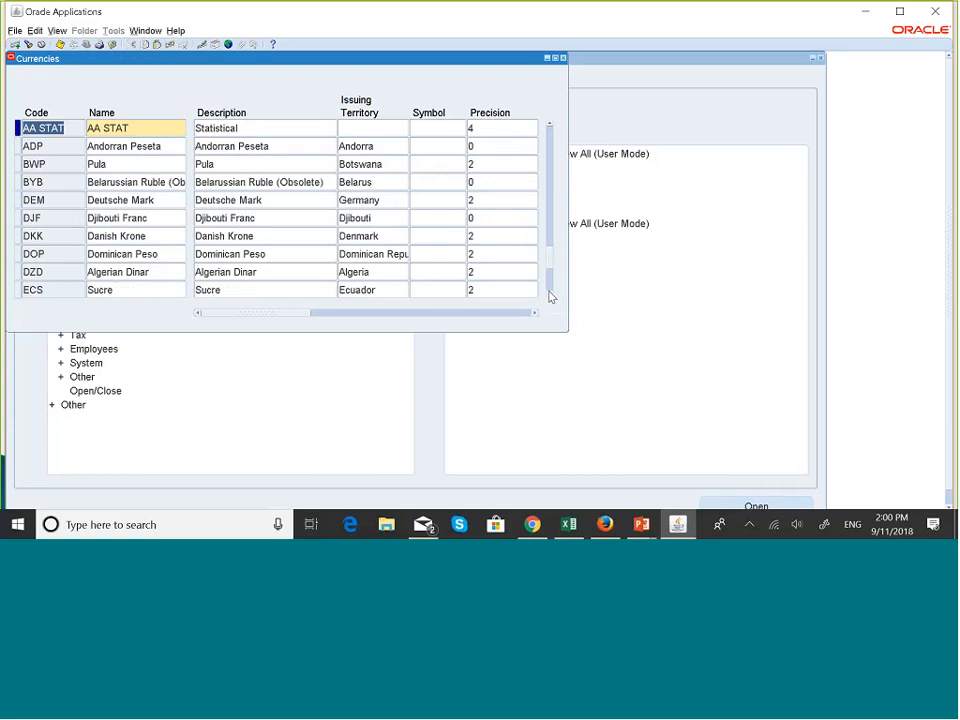
pyautogui.click(549, 292)
pyautogui.click(549, 296)
pyautogui.click(549, 296)
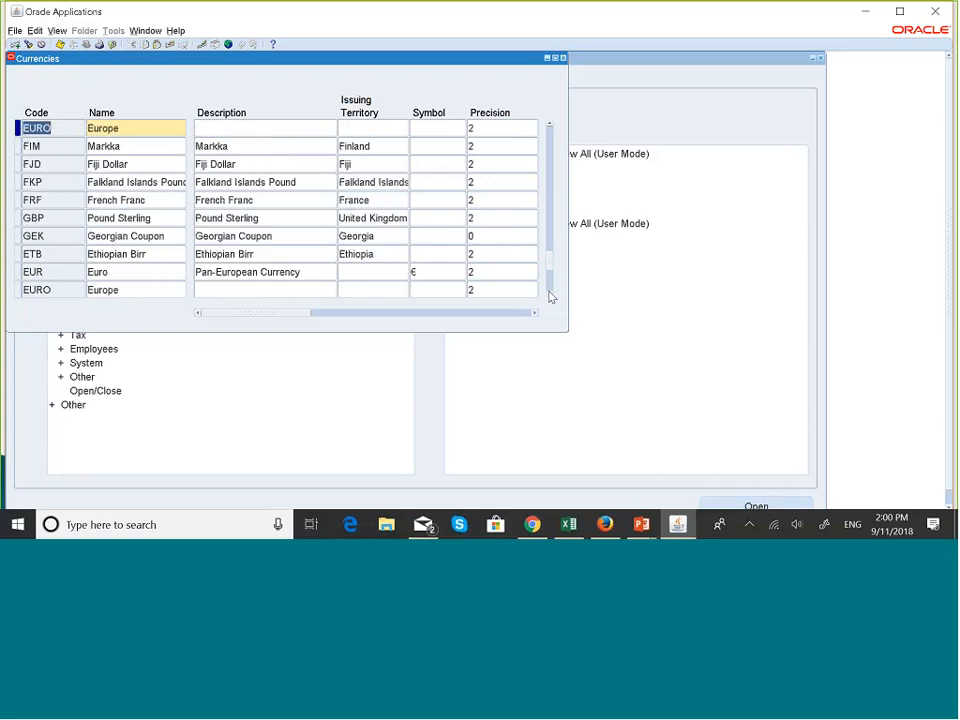
pyautogui.click(549, 296)
pyautogui.click(549, 296)
pyautogui.click(549, 296)
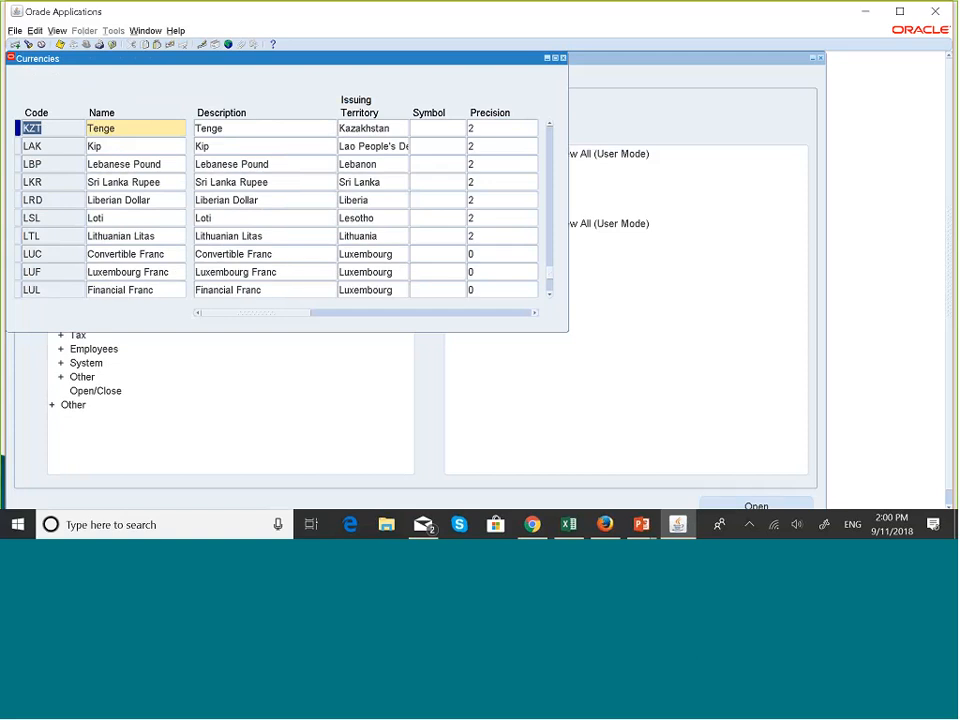
pyautogui.click(549, 296)
pyautogui.click(549, 296)
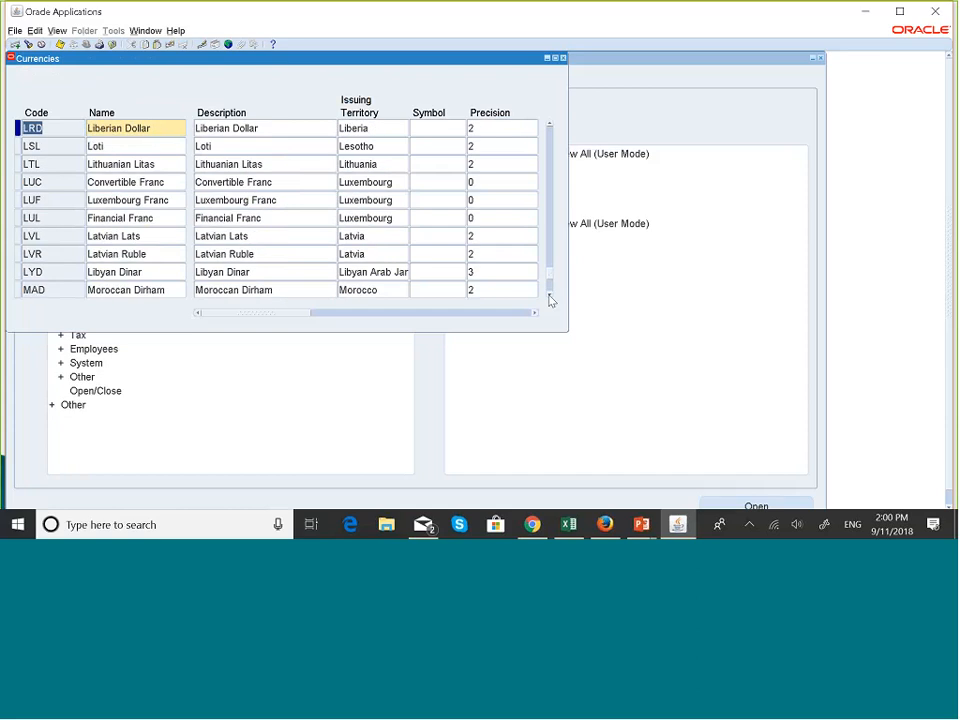
pyautogui.click(549, 296)
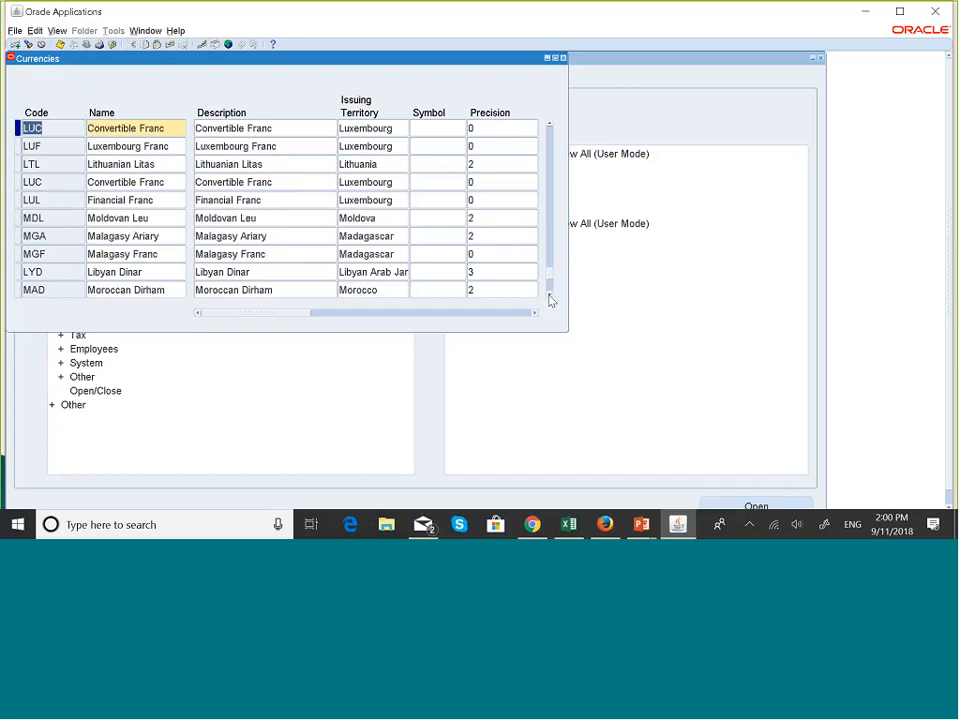
pyautogui.click(549, 296)
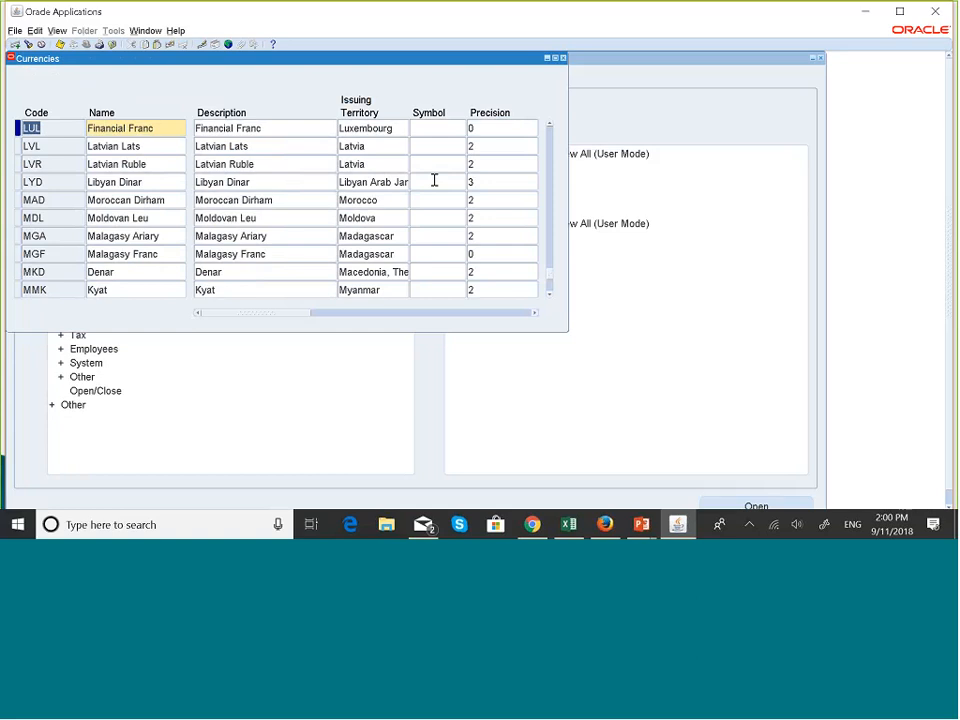
pyautogui.click(563, 58)
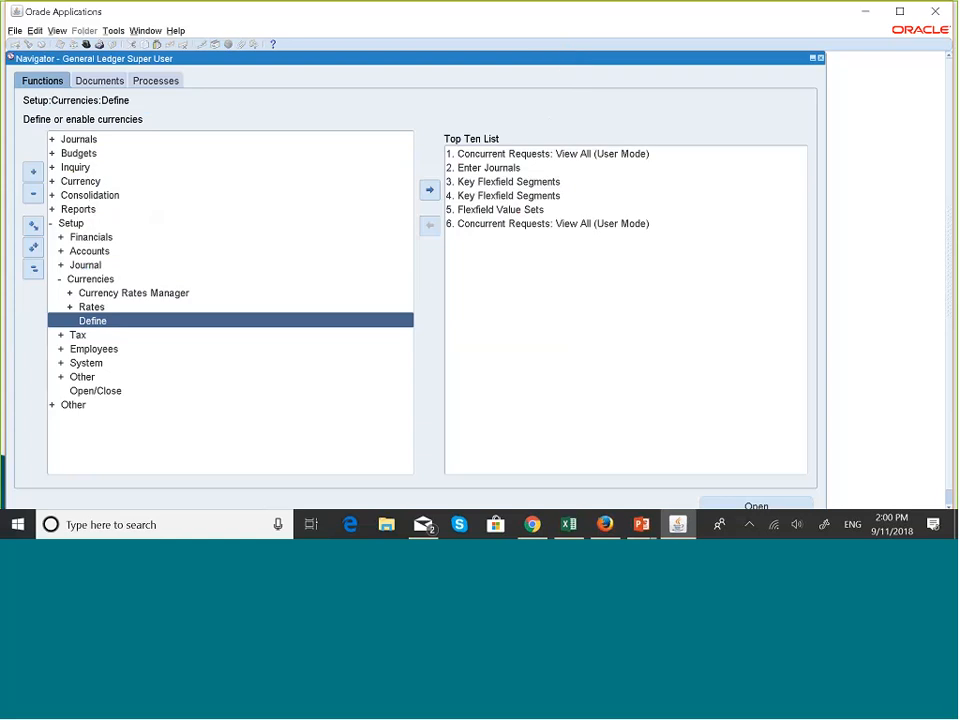
# Step: Reopen the currency definitions, examine the fields from precision and derivation through effective dates and Enabled, and close the form
pyautogui.press('Return')
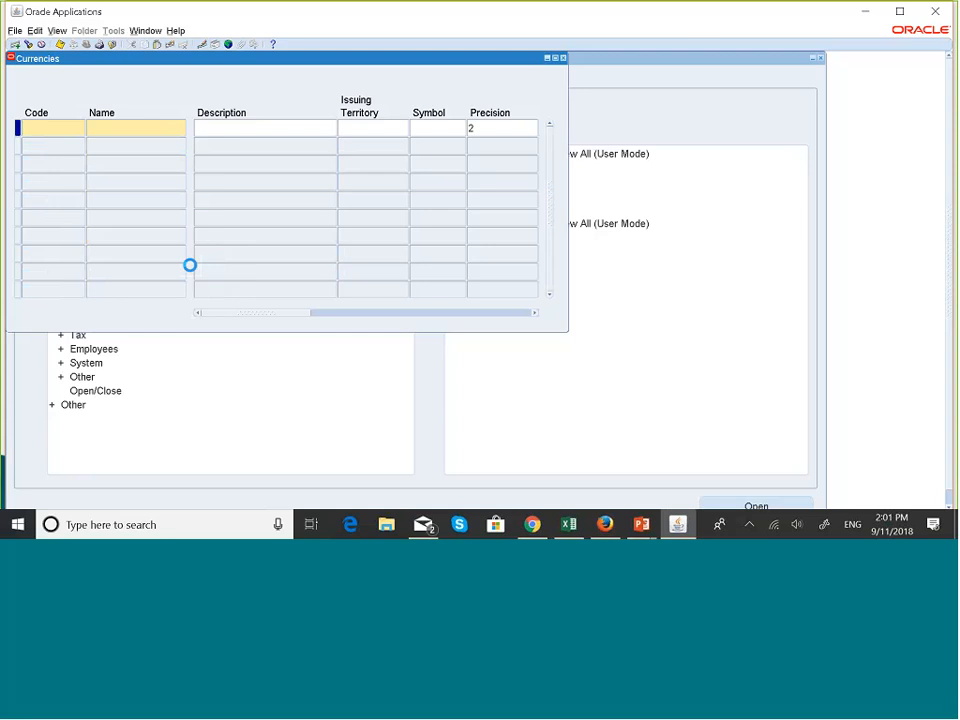
pyautogui.click(536, 314)
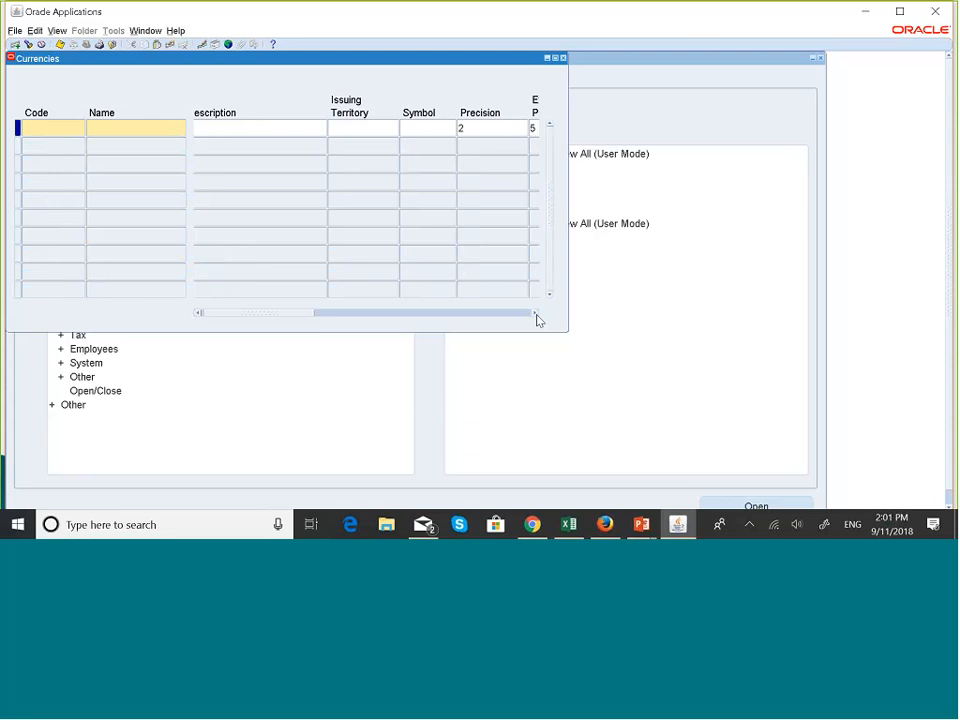
pyautogui.click(535, 314)
pyautogui.click(536, 314)
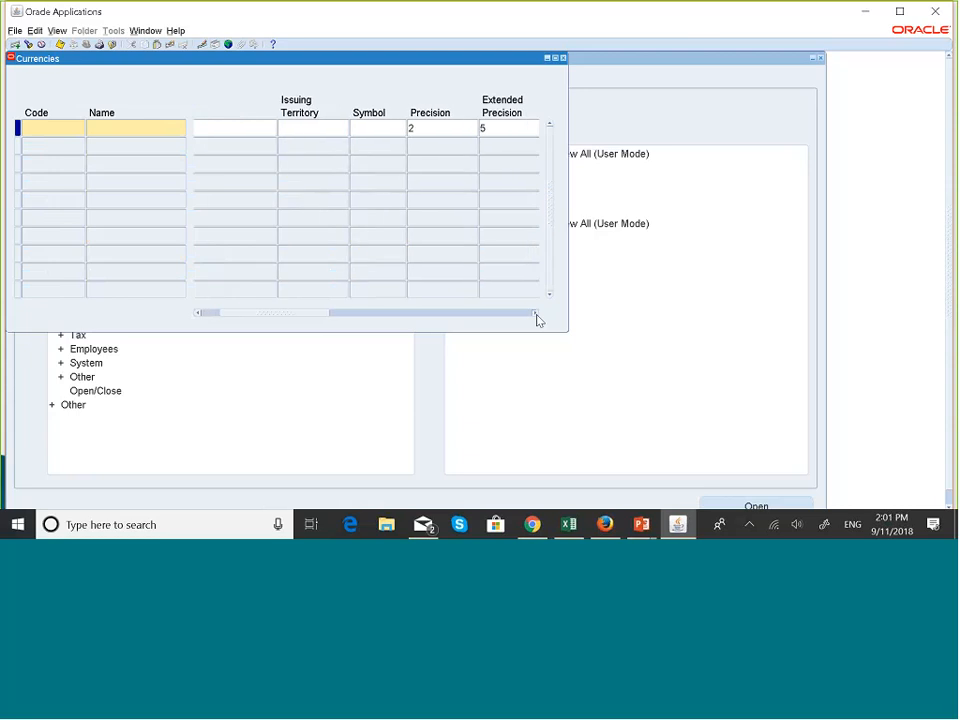
pyautogui.click(536, 314)
pyautogui.click(536, 314)
pyautogui.click(536, 314)
pyautogui.click(536, 314)
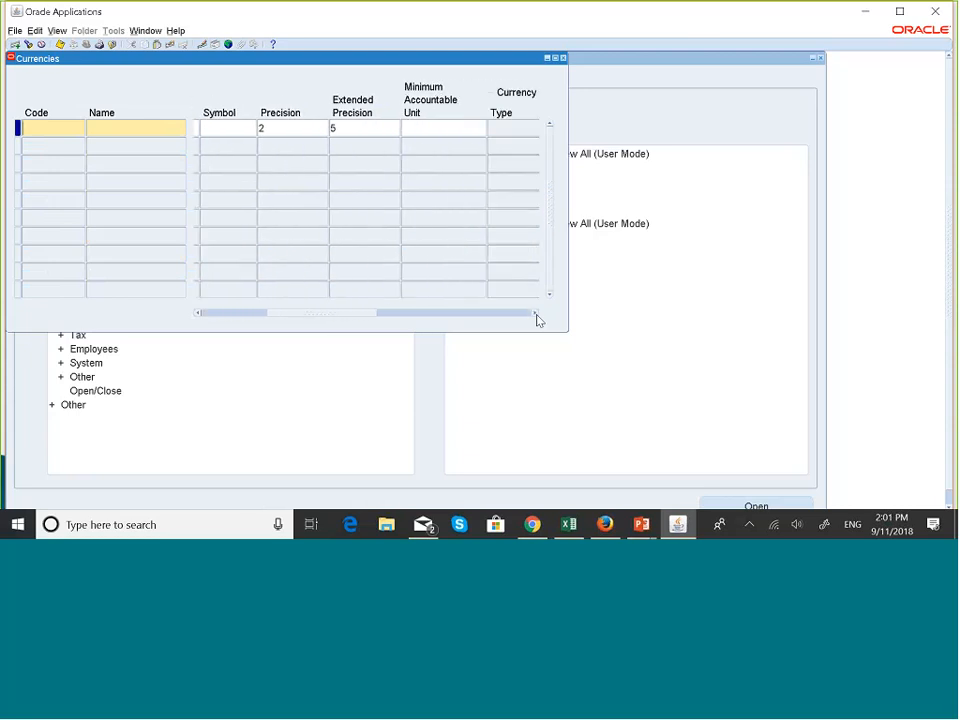
pyautogui.click(536, 314)
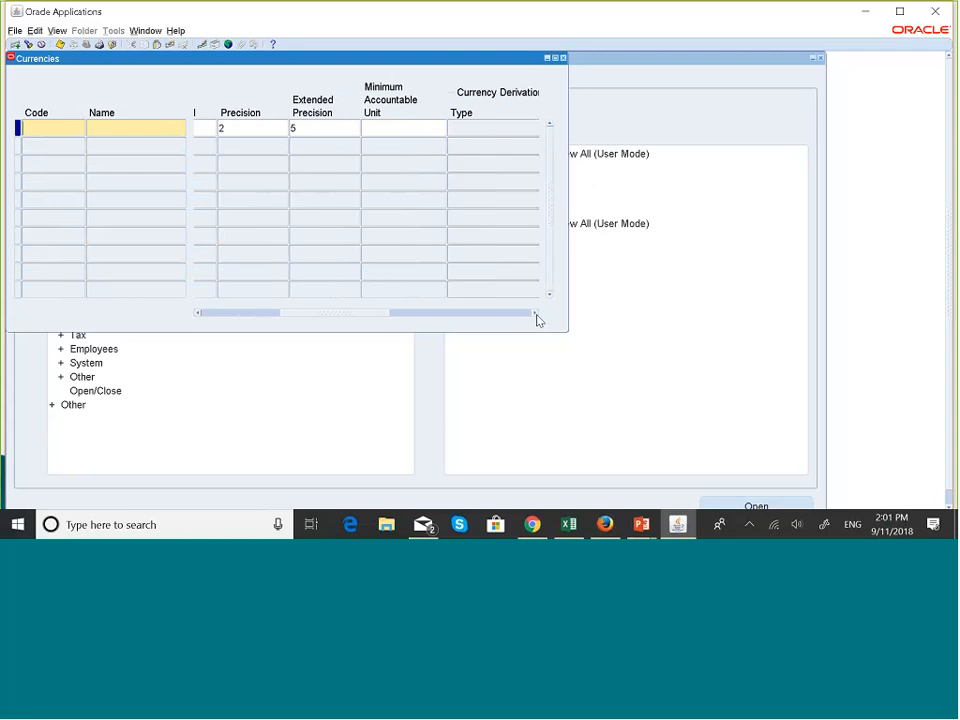
pyautogui.click(536, 314)
pyautogui.click(536, 314)
pyautogui.click(536, 314)
pyautogui.click(536, 314)
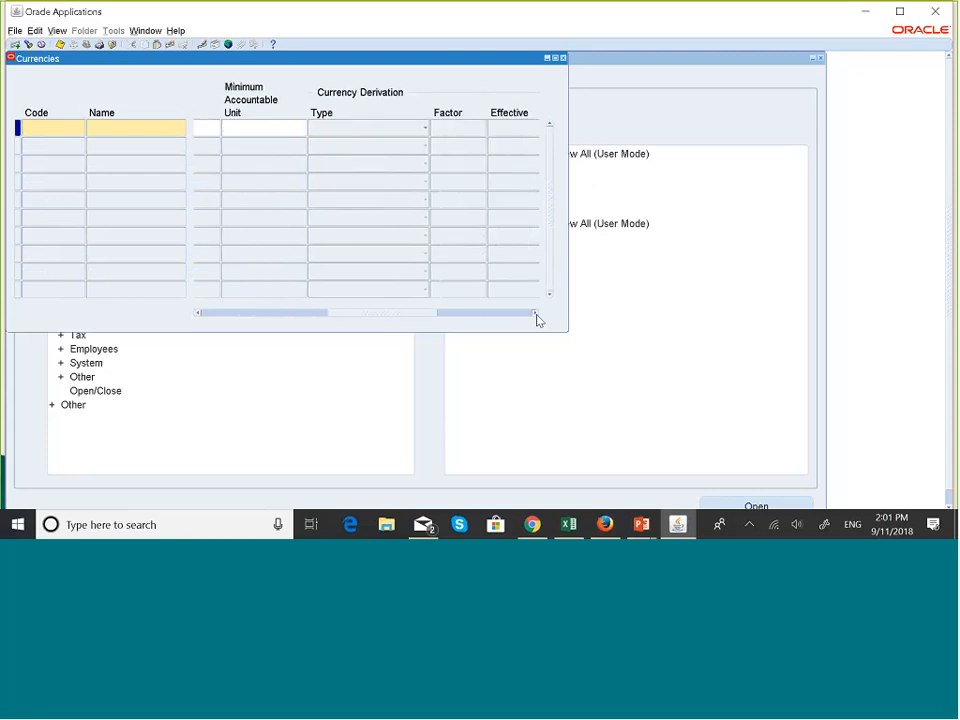
pyautogui.click(536, 314)
pyautogui.click(536, 314)
pyautogui.click(536, 314)
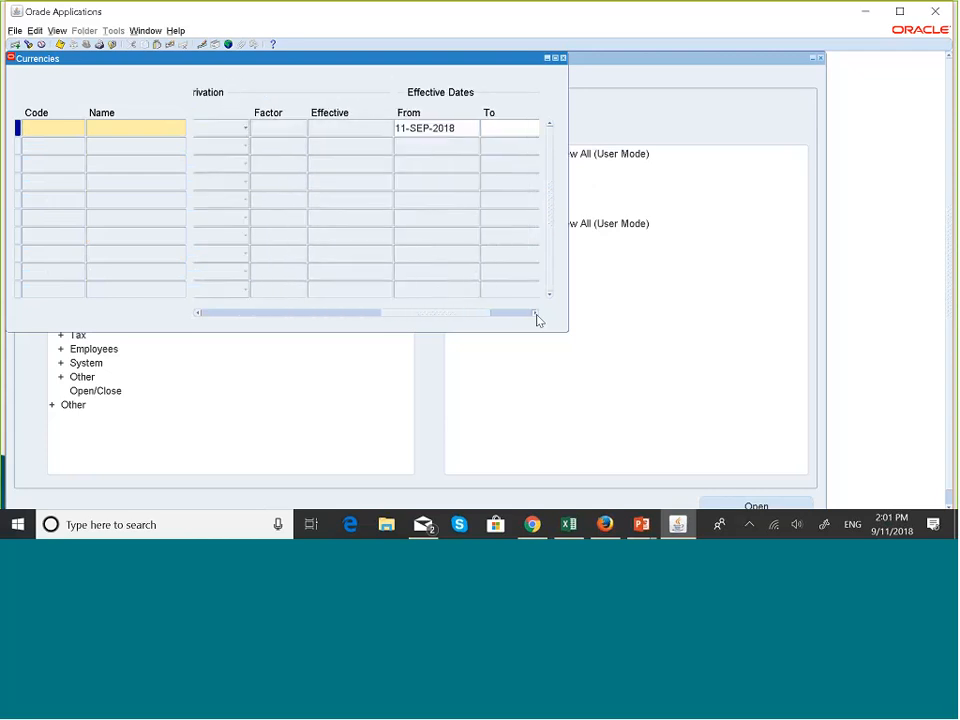
pyautogui.click(536, 314)
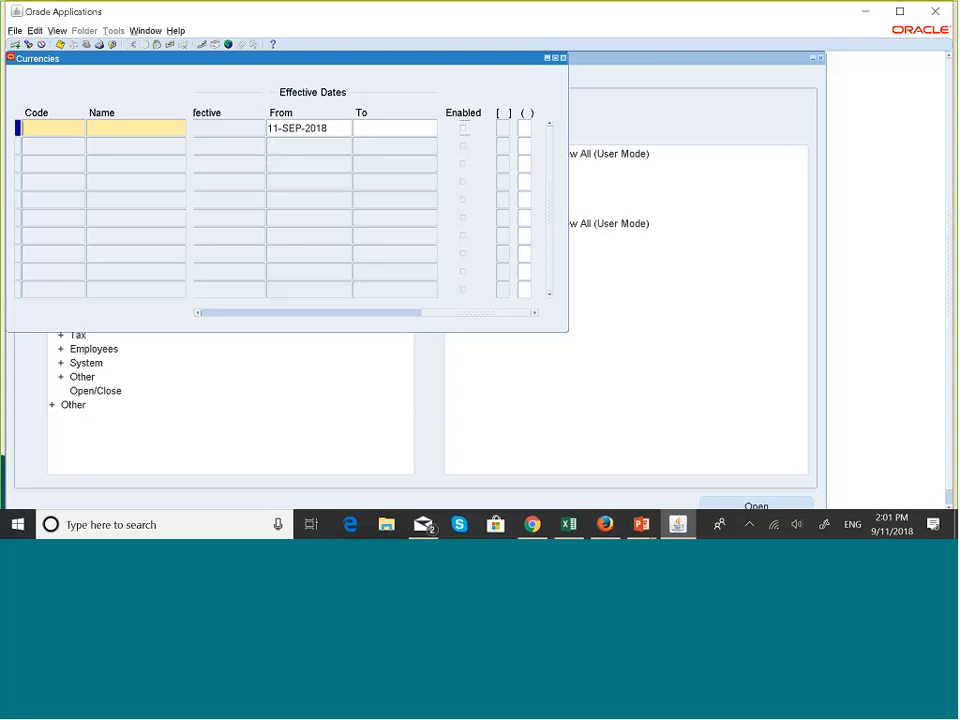
pyautogui.click(563, 59)
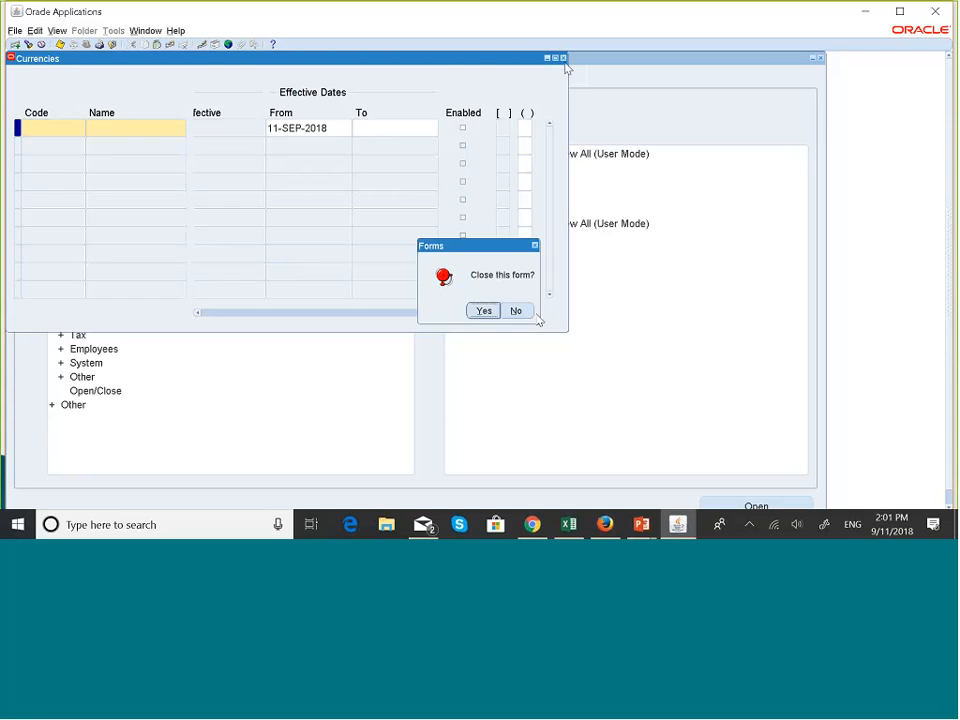
pyautogui.click(487, 313)
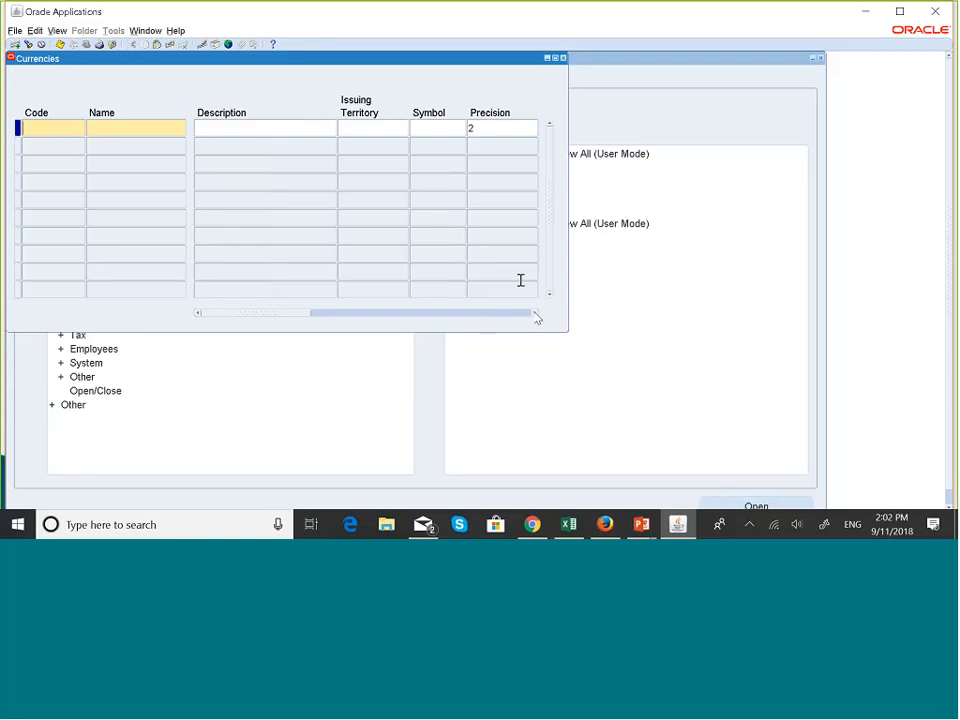
# Step: Query the Currencies form for only those currencies that have Enabled checked
pyautogui.click(535, 314)
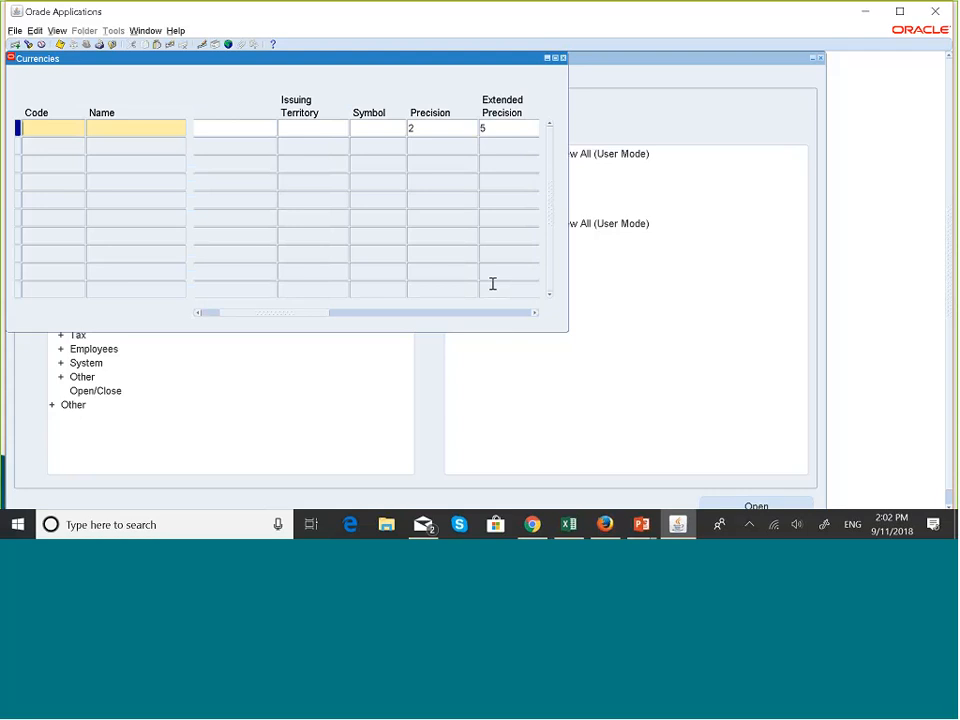
pyautogui.press('F11')
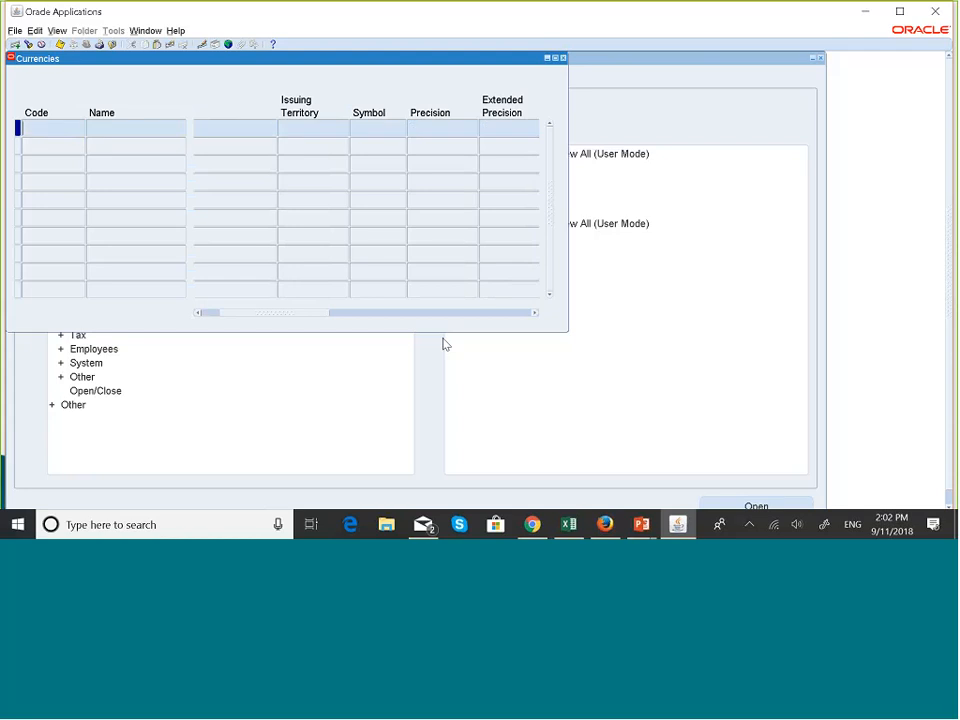
pyautogui.click(536, 314)
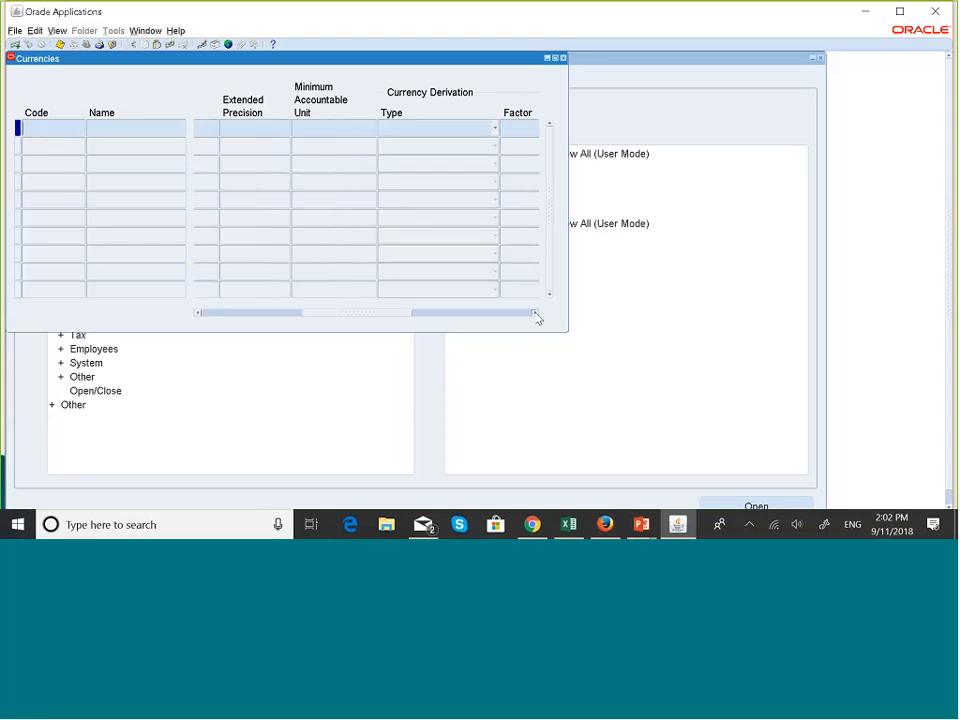
pyautogui.click(536, 314)
pyautogui.click(536, 314)
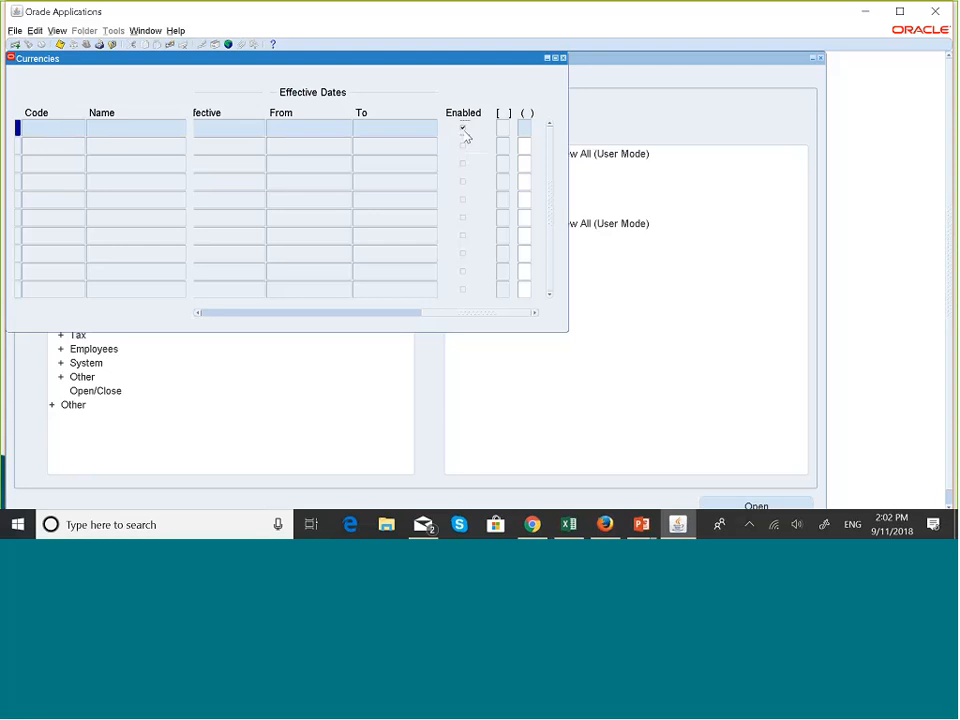
pyautogui.hotkey('ctrl', 'F11')
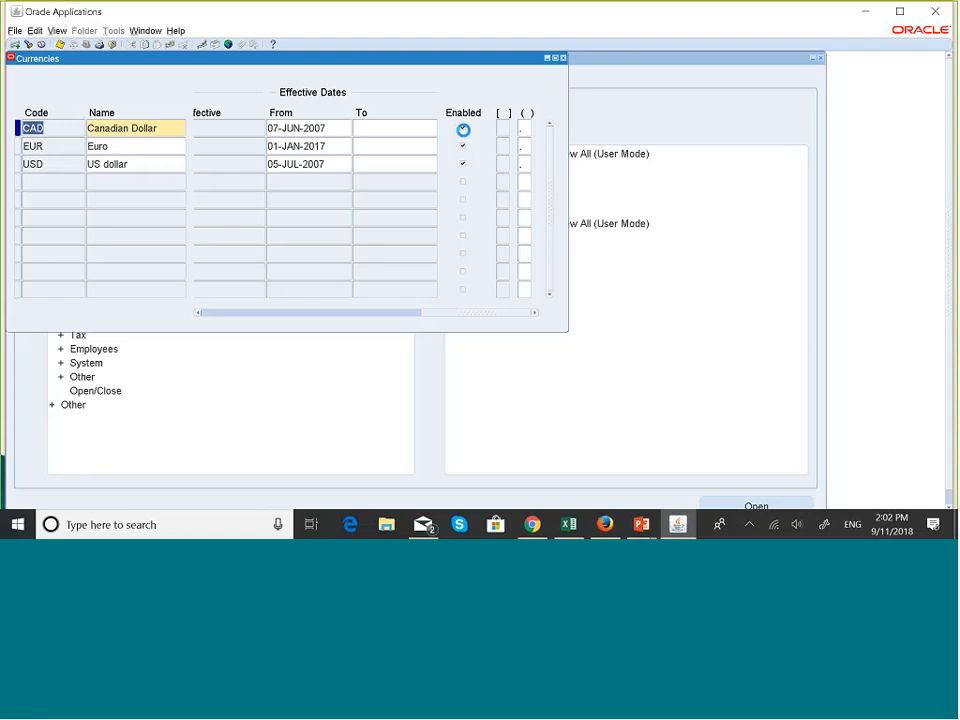
# Step: Try to add a new currency with the code KES, and close the Currencies form
pyautogui.click(69, 182)
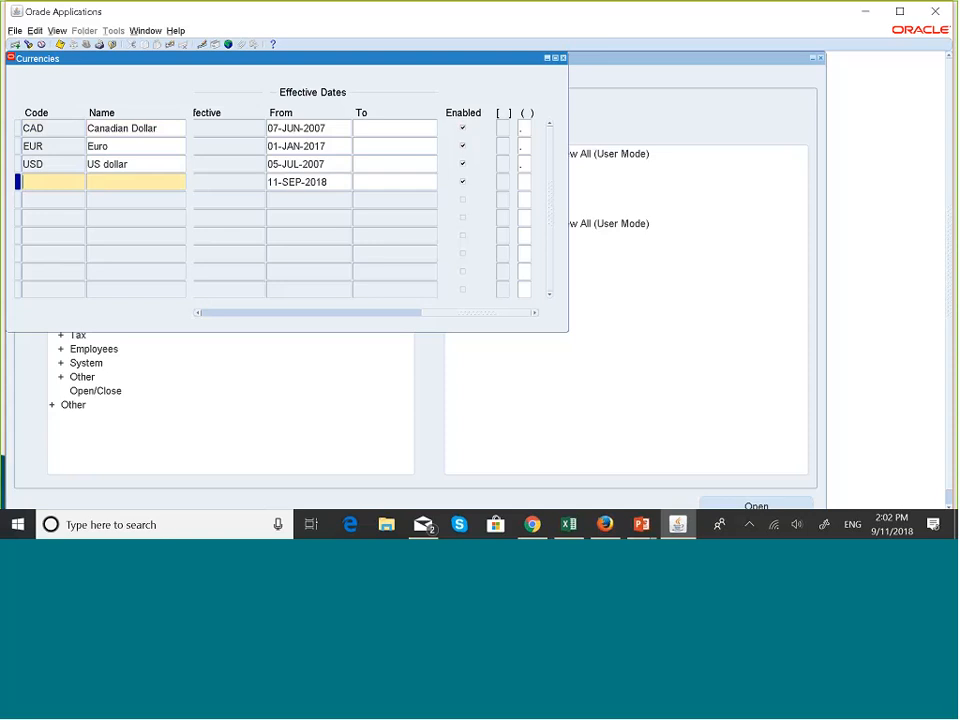
pyautogui.write('KES')
pyautogui.press('Tab')
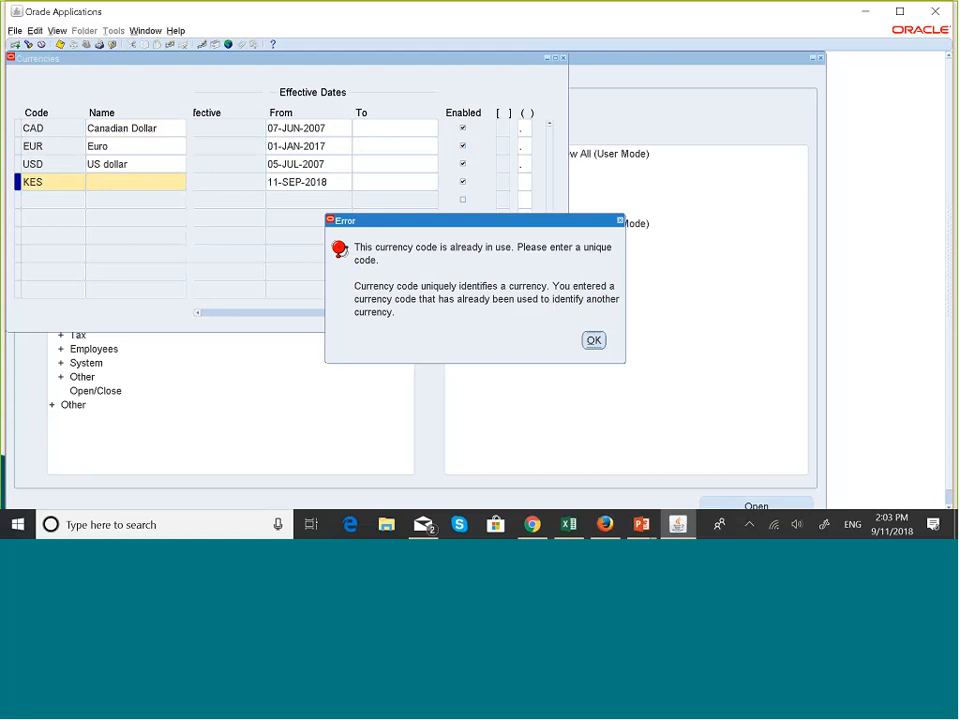
pyautogui.click(620, 220)
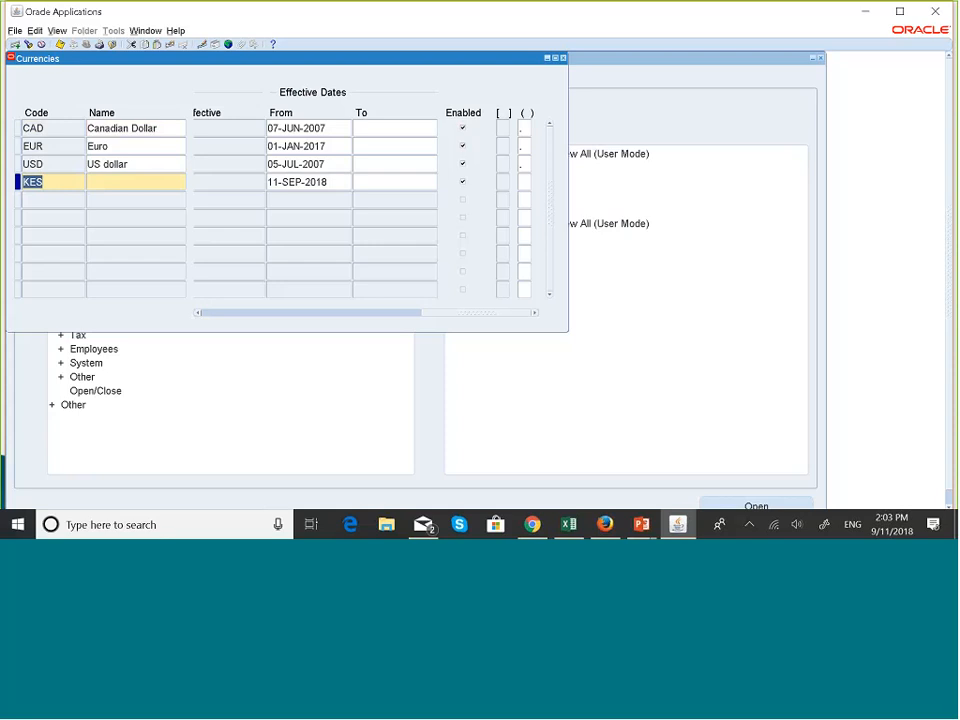
pyautogui.click(563, 60)
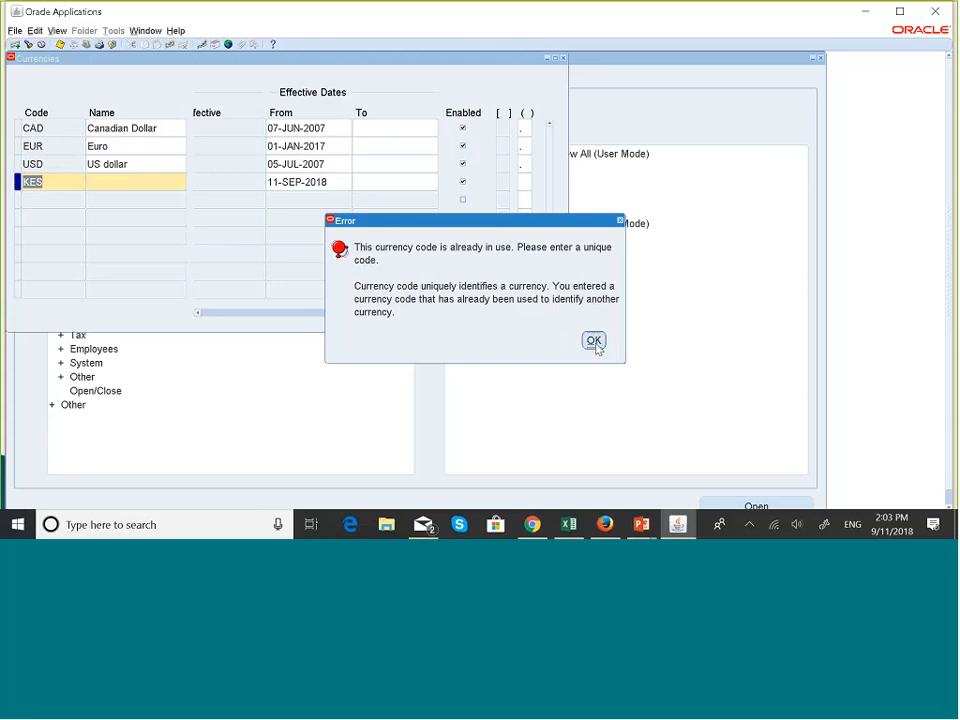
pyautogui.click(594, 342)
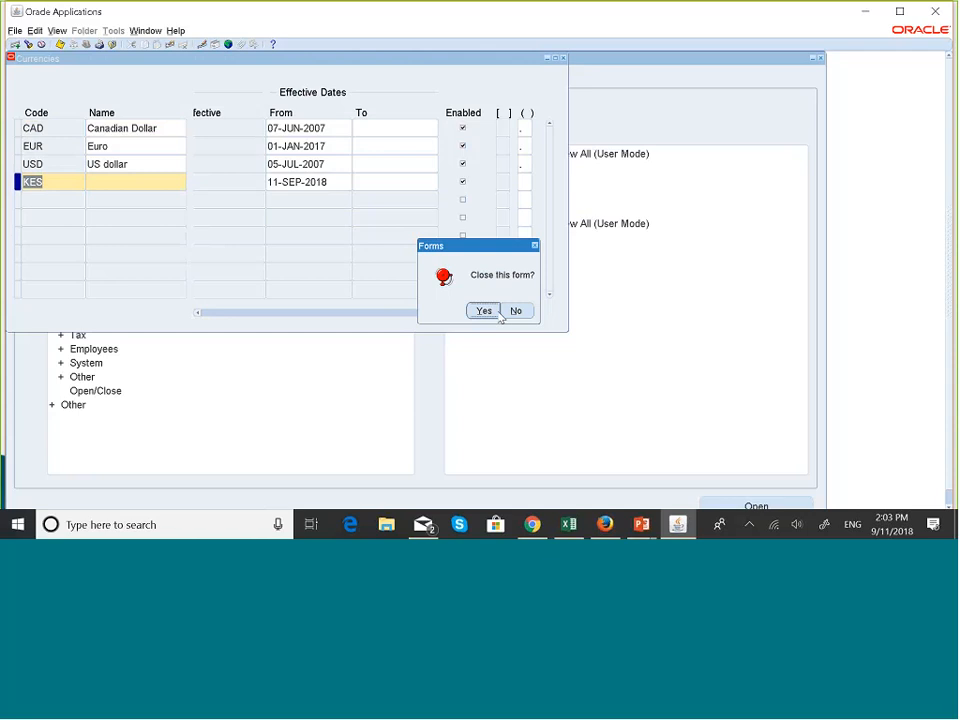
pyautogui.click(482, 311)
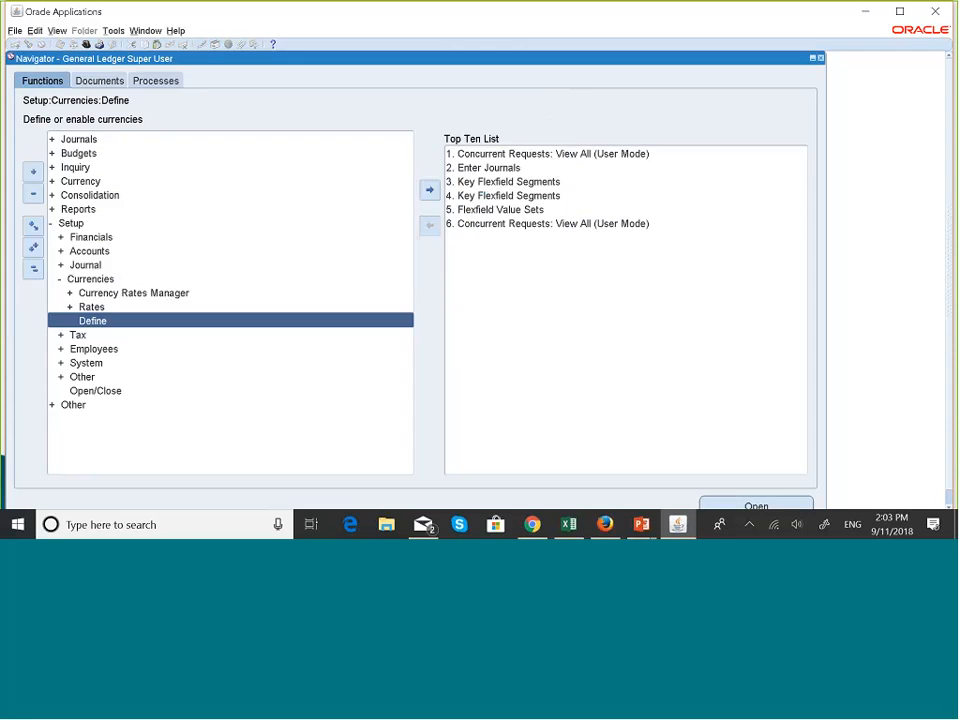
# Step: Find the Kenyan Shilling (KES) in the currency definitions, enable it, and save the record
pyautogui.doubleClick(122, 321)
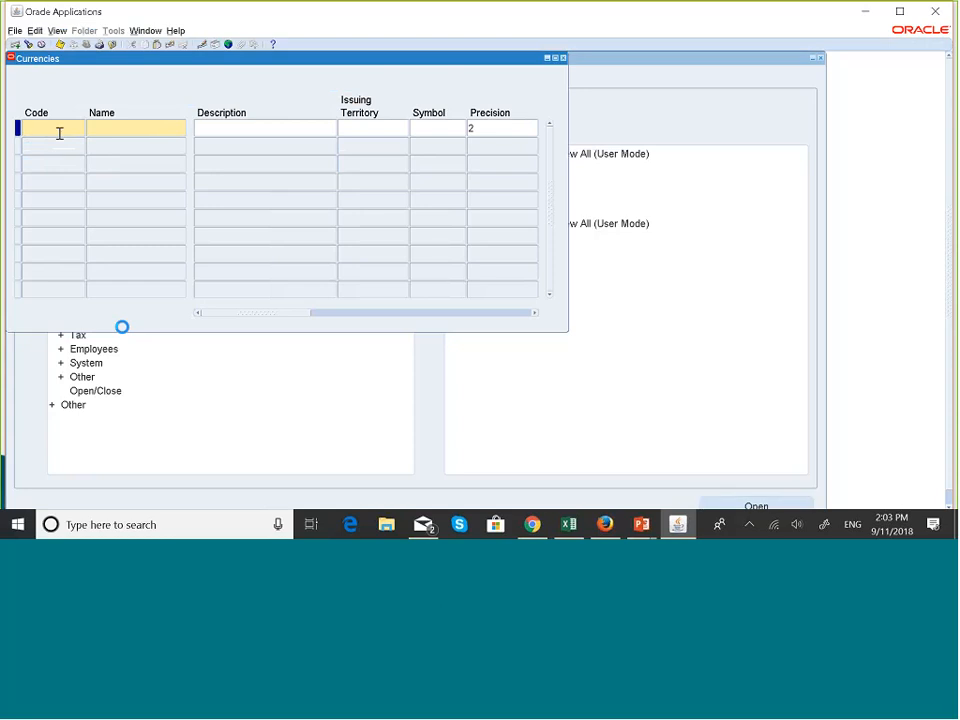
pyautogui.click(28, 45)
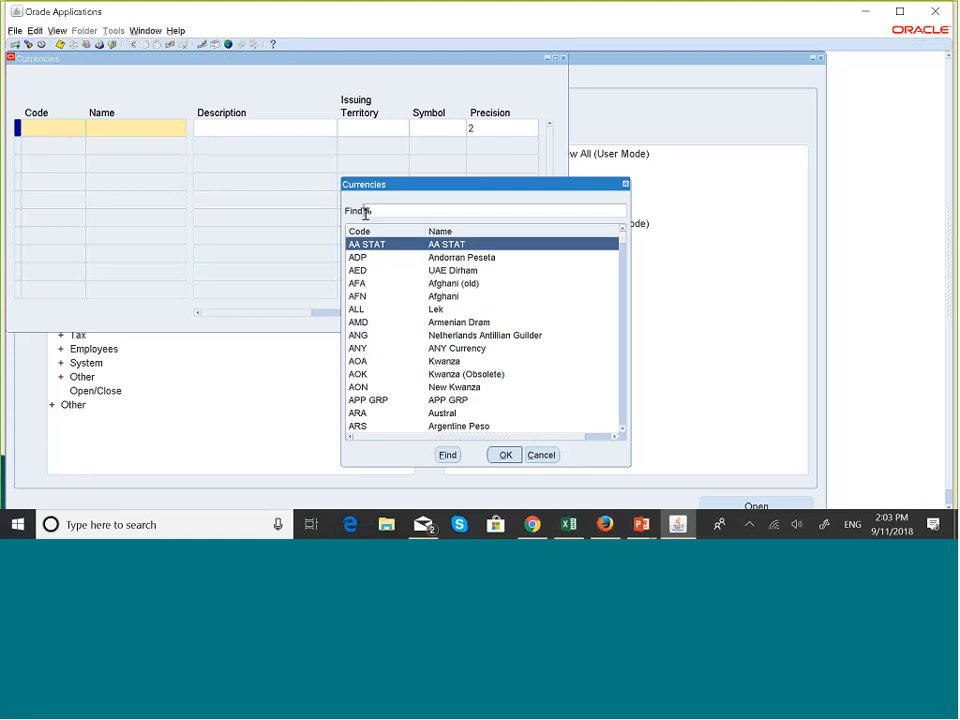
pyautogui.write('kes%')
pyautogui.click(453, 456)
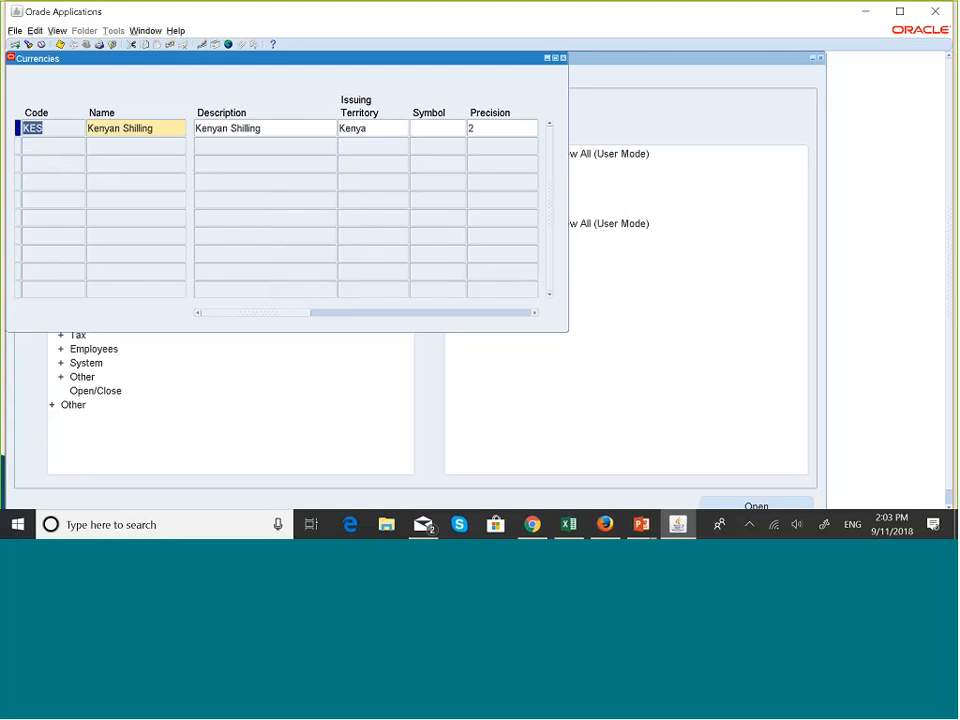
pyautogui.click(535, 313)
pyautogui.click(535, 313)
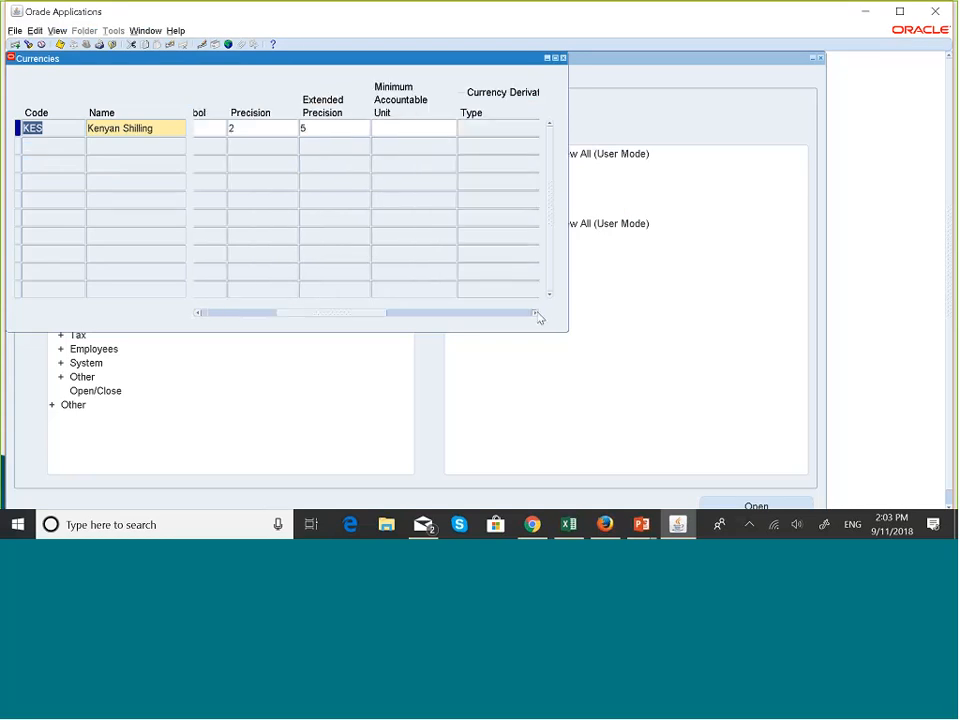
pyautogui.click(535, 313)
pyautogui.click(536, 314)
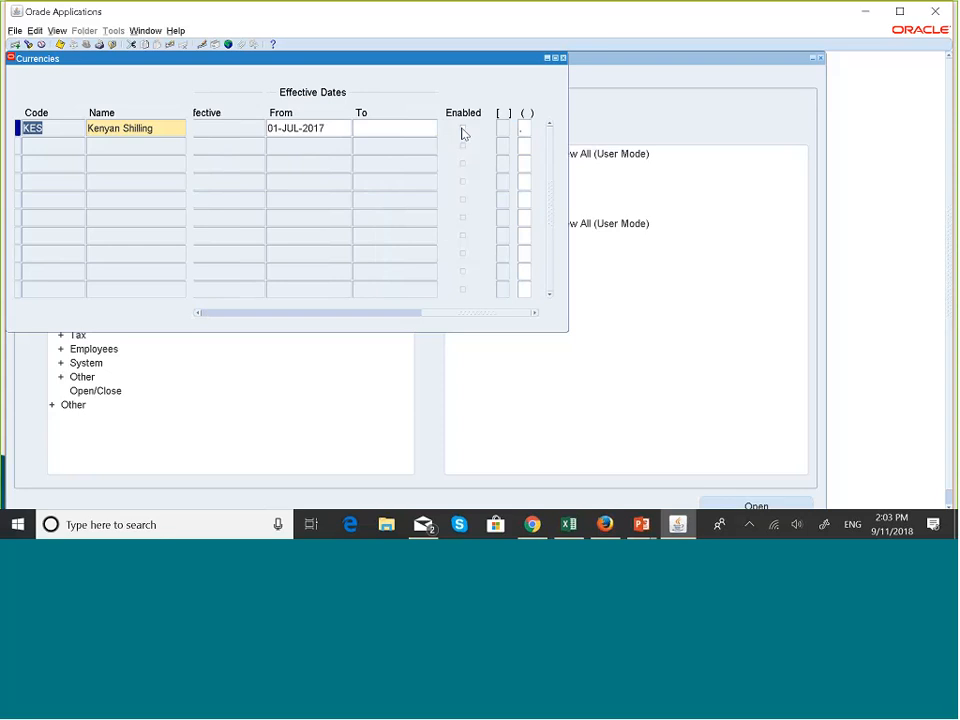
pyautogui.click(463, 130)
pyautogui.click(60, 45)
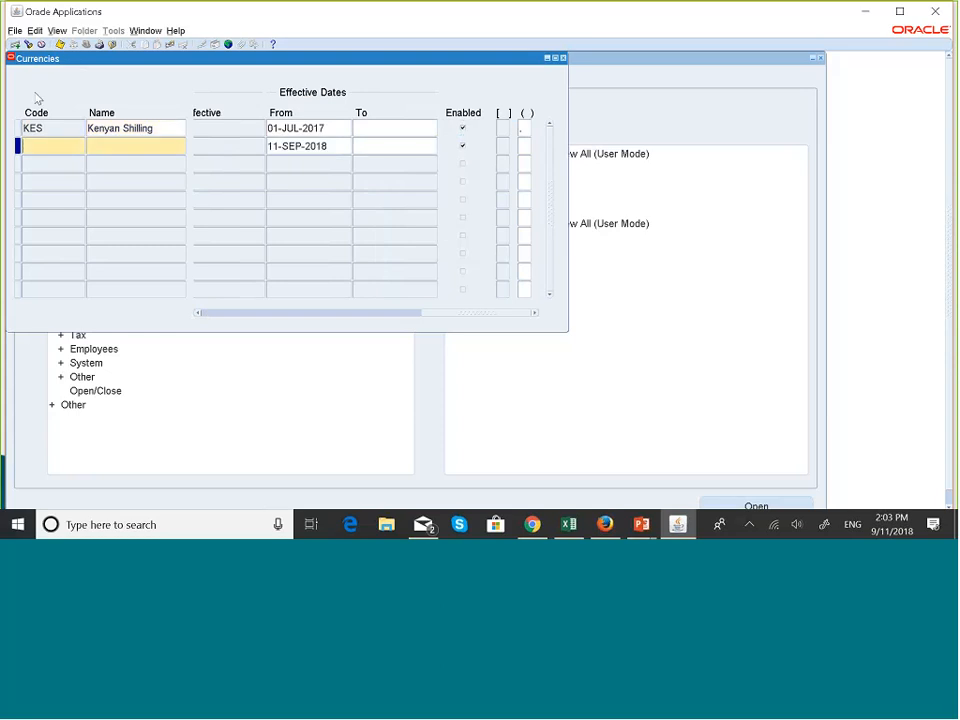
# Step: Find the Indian Rupee (INR), try out its Enabled setting, and close the Currencies form
pyautogui.click(27, 44)
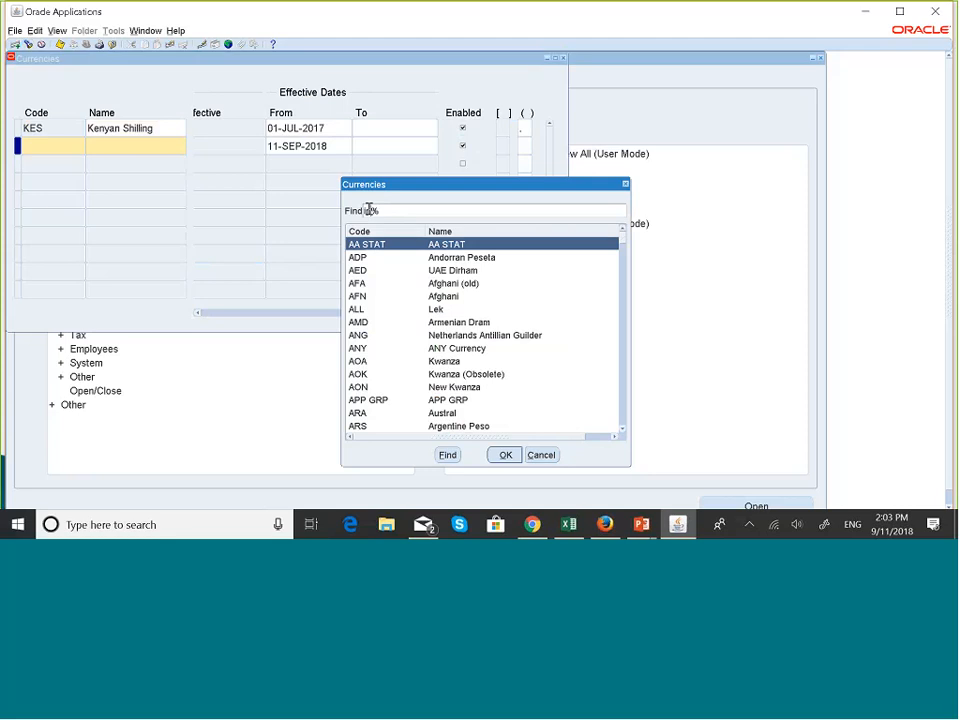
pyautogui.write('inr')
pyautogui.click(447, 457)
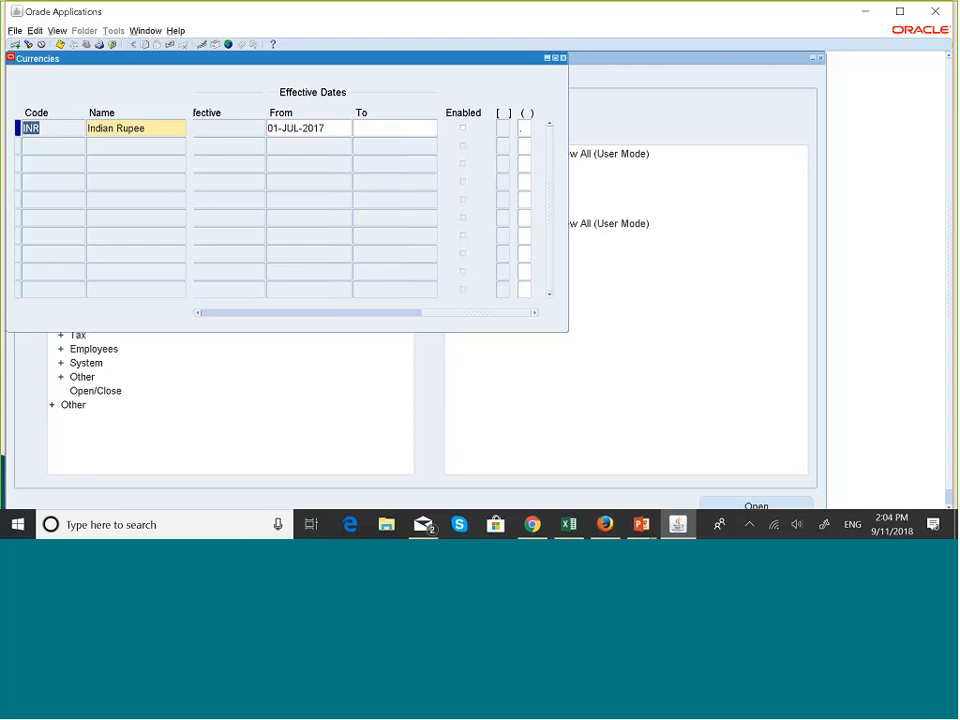
pyautogui.click(463, 129)
pyautogui.click(460, 127)
pyautogui.click(563, 58)
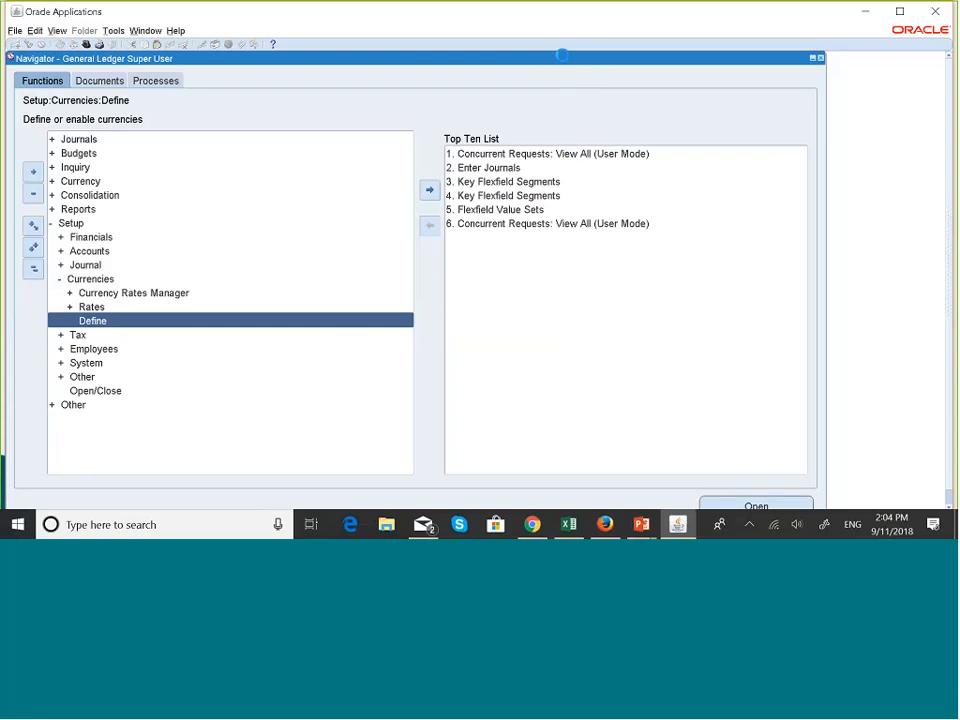
pyautogui.moveTo(641, 524)
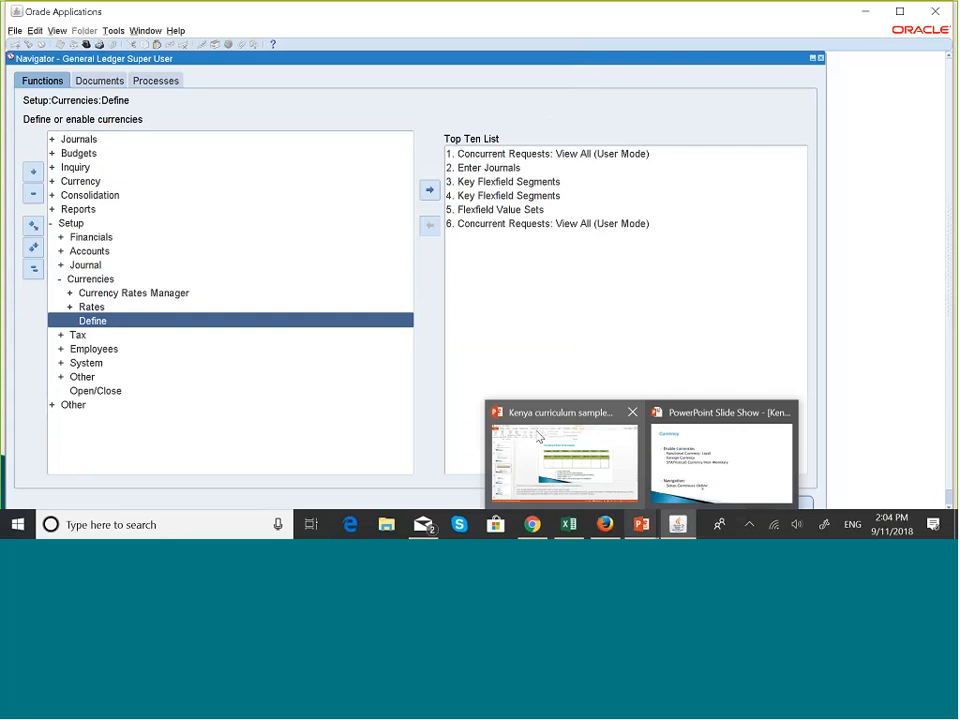
pyautogui.click(538, 438)
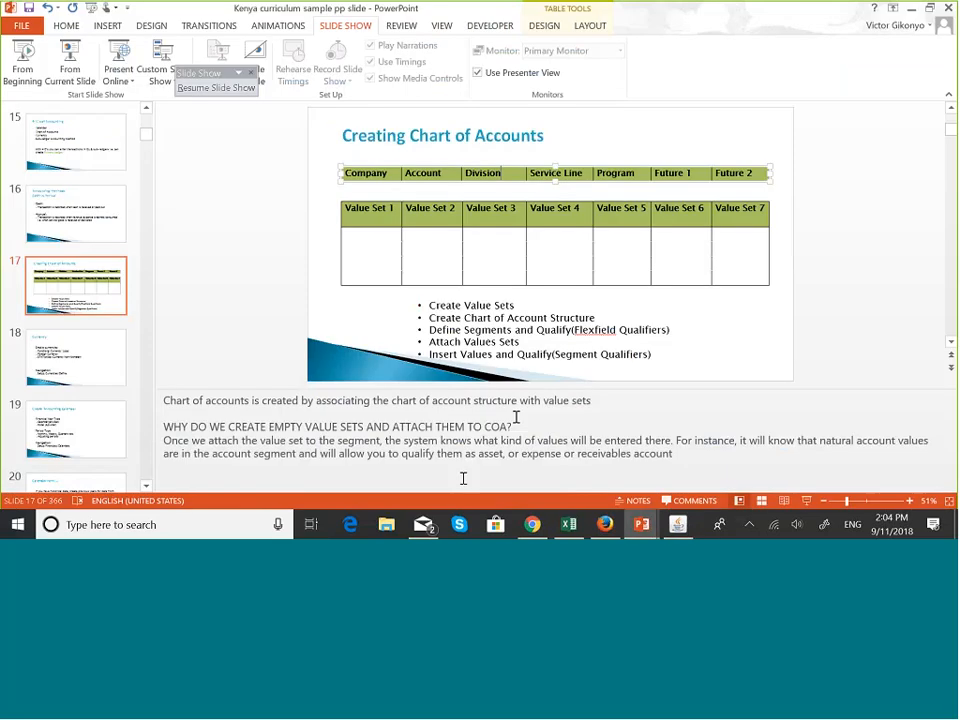
pyautogui.click(679, 524)
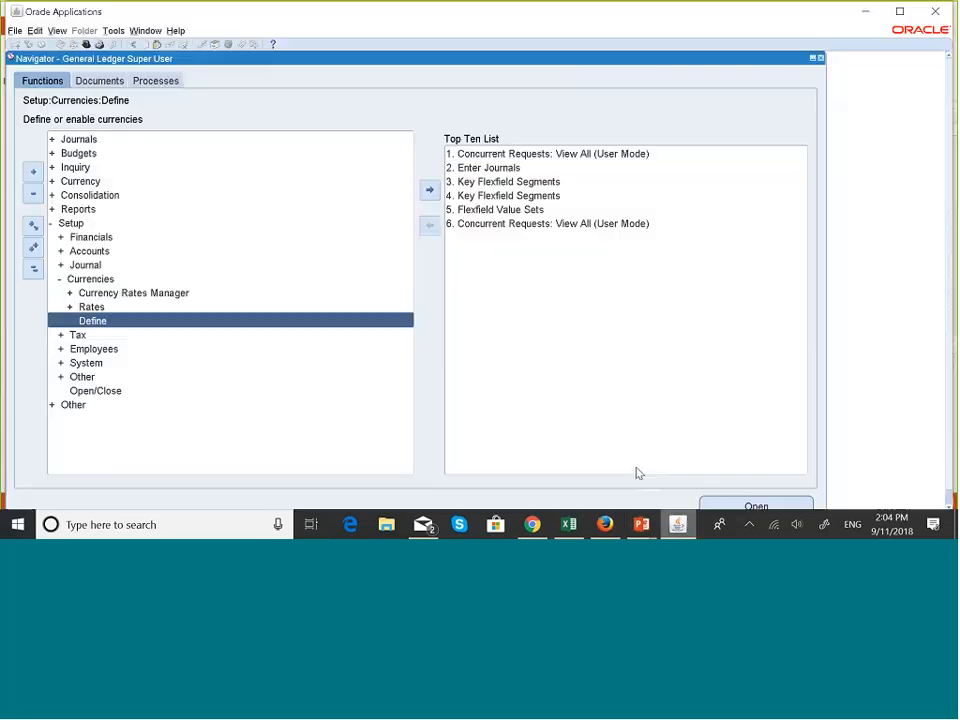
pyautogui.click(600, 224)
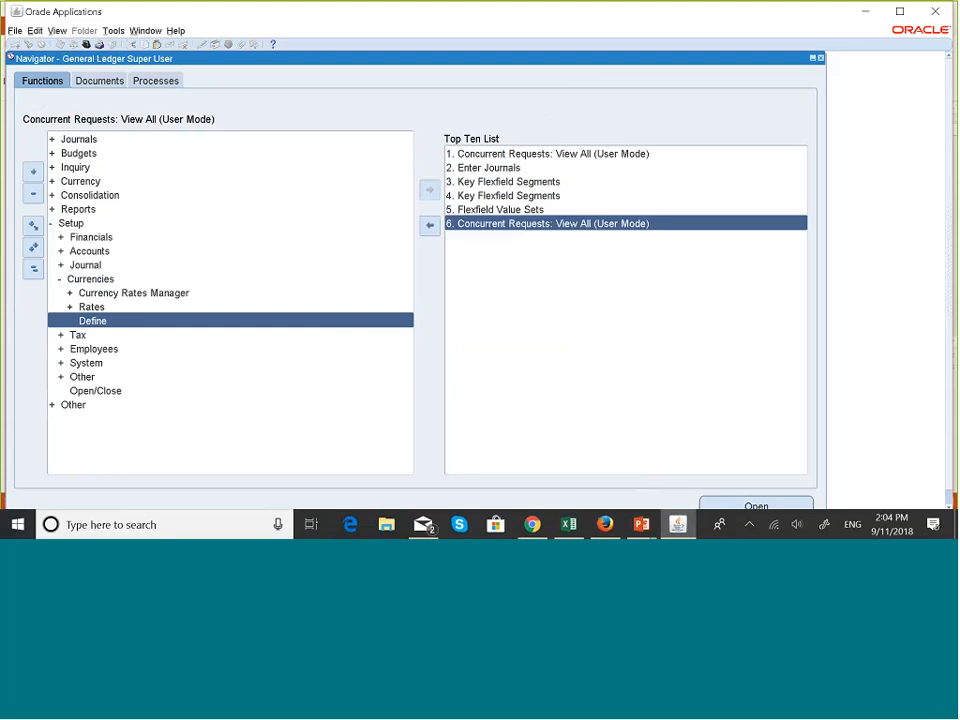
# Step: Collapse the Navigator's whole function tree and switch to the running PowerPoint slide show on currencies
pyautogui.click(33, 268)
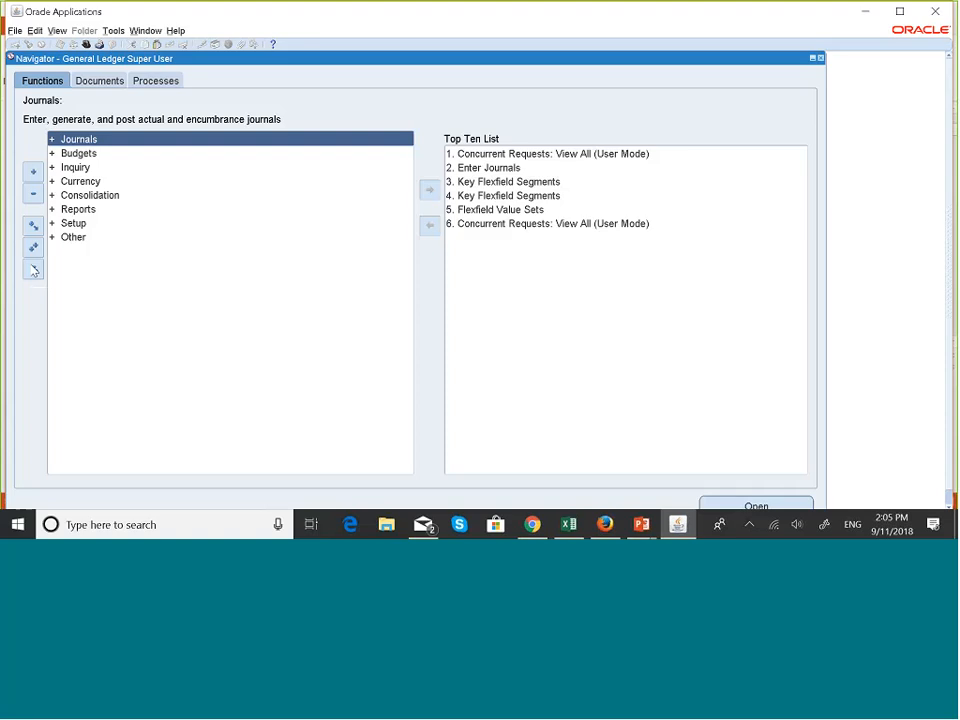
pyautogui.hotkey('alt', 'Tab')
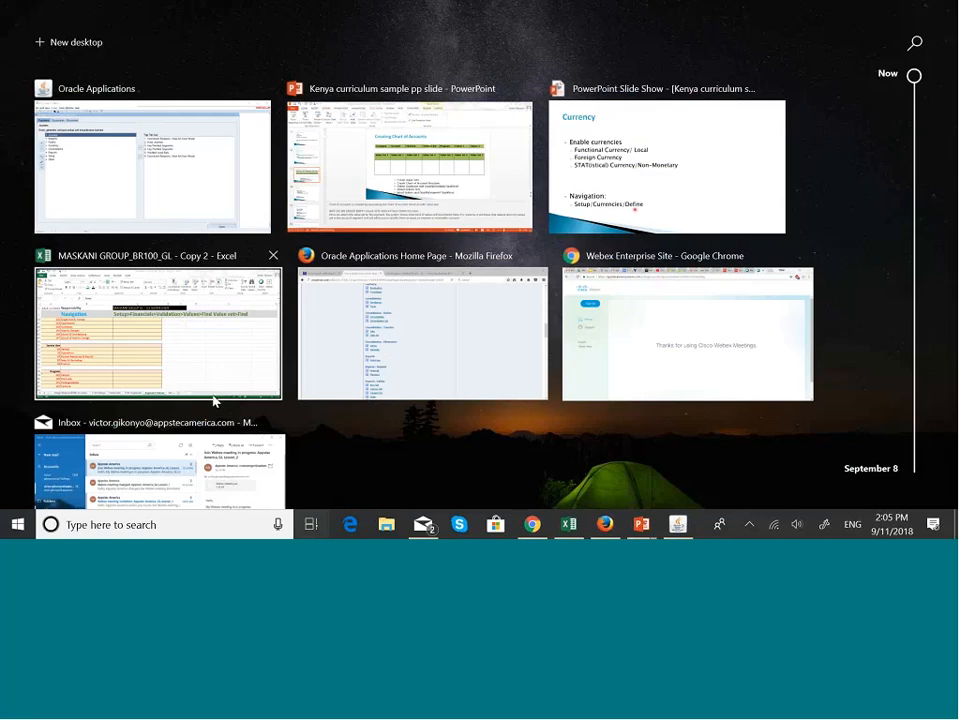
pyautogui.click(670, 216)
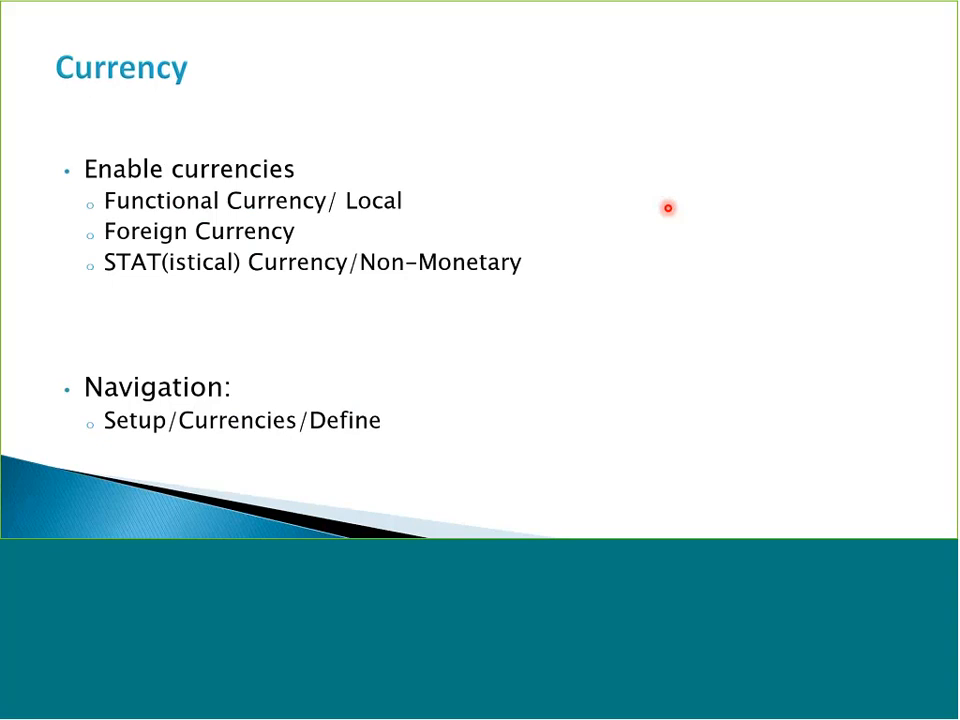
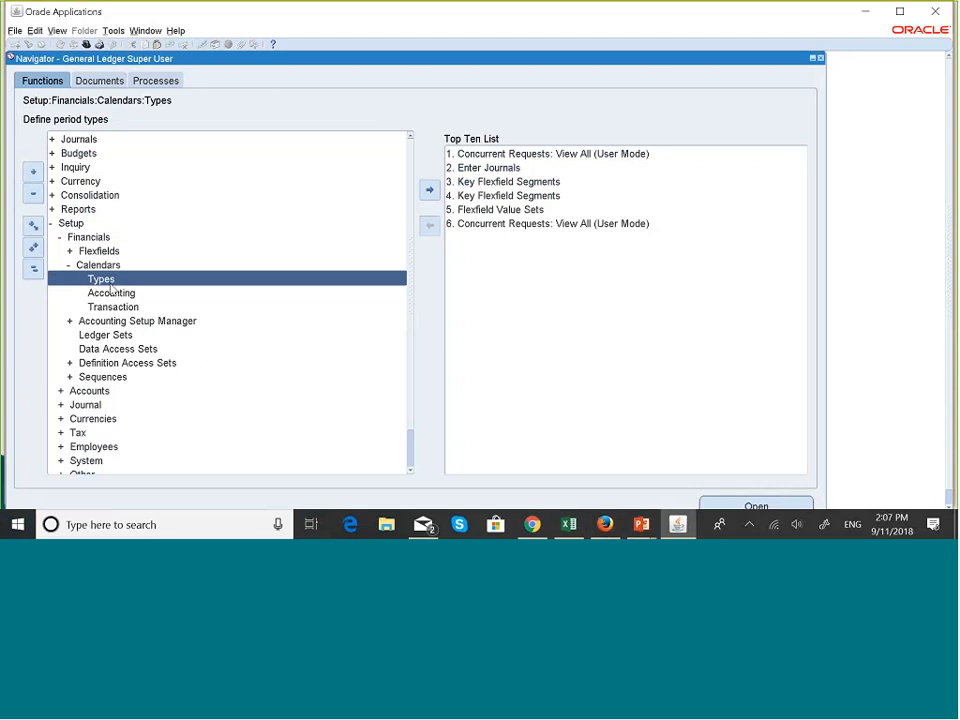
# Step: Open the calendar Period Types form, list all period types, and check the Year Type choices of the 12 Periods row
pyautogui.doubleClick(110, 284)
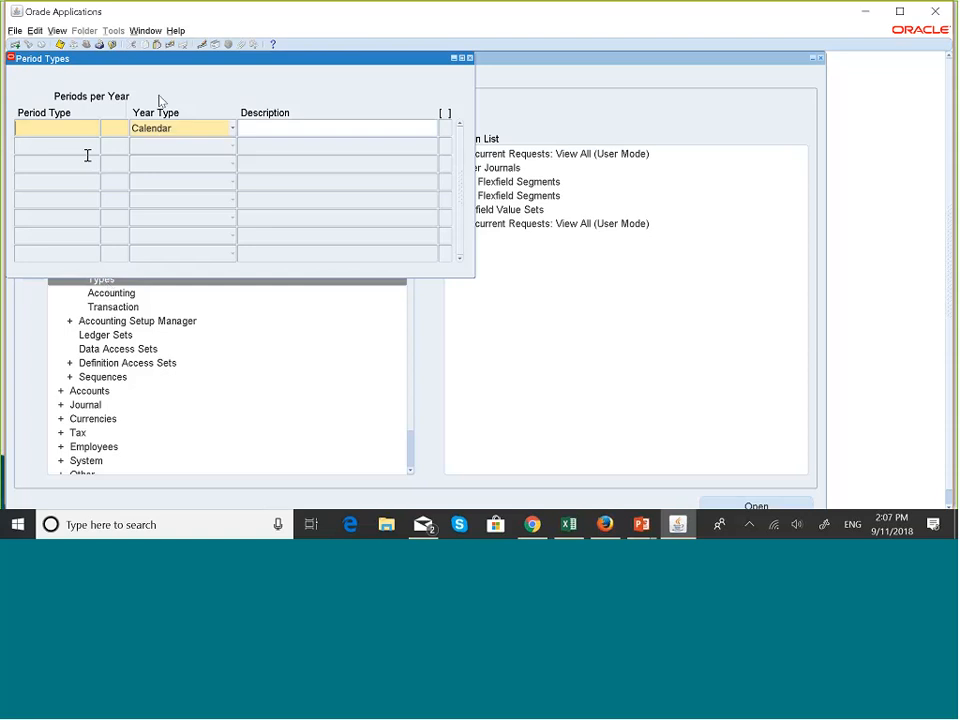
pyautogui.press('XF86MonBrightnessDown')
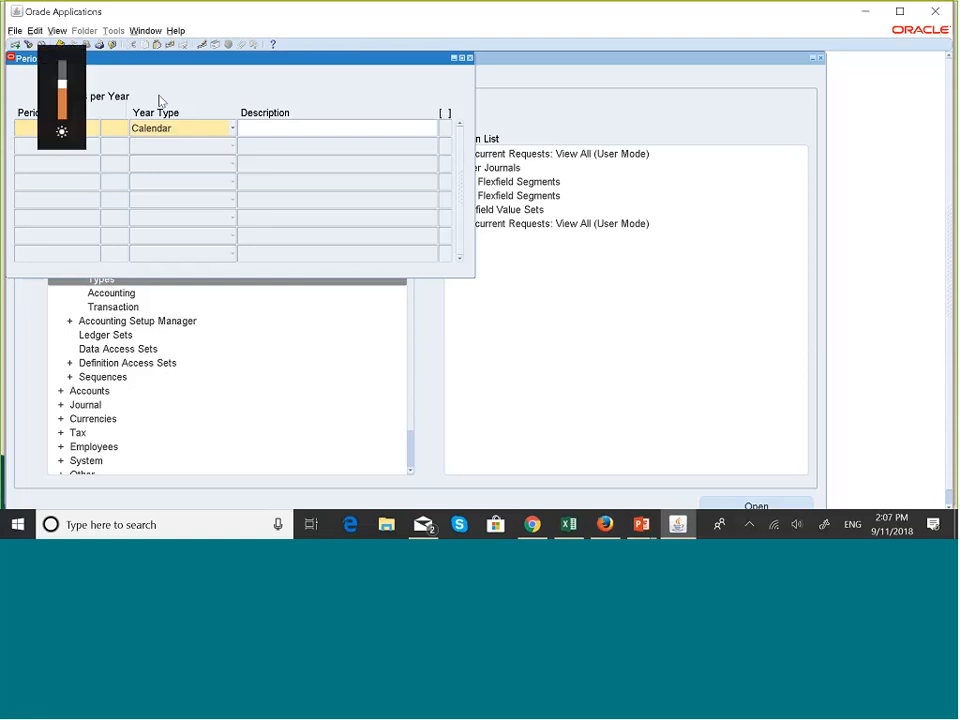
pyautogui.hotkey('ctrl', 'F11')
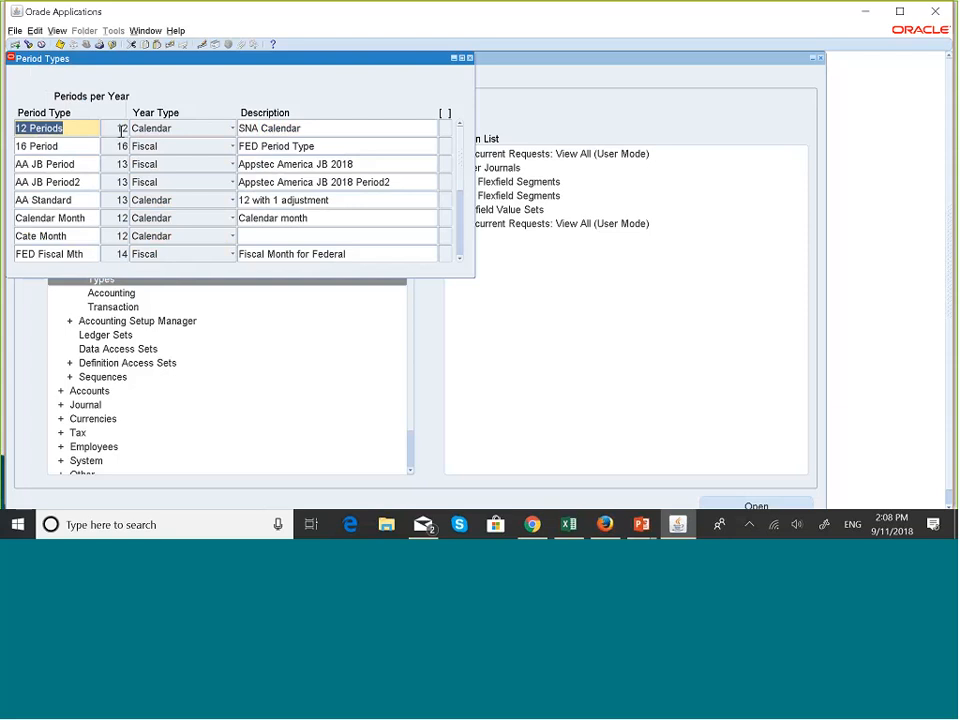
pyautogui.click(233, 130)
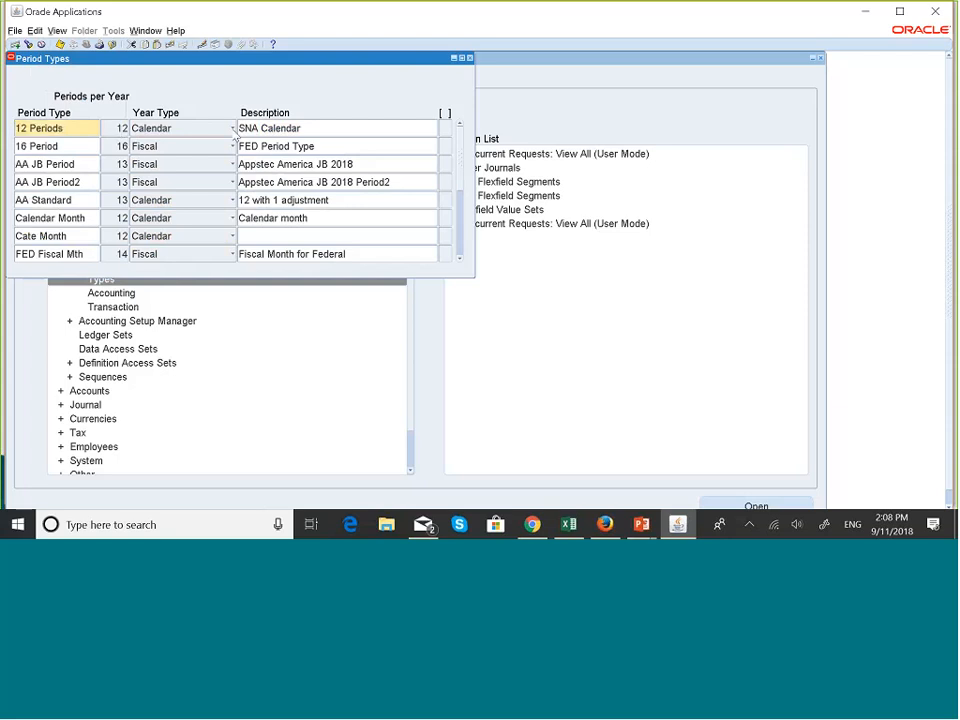
pyautogui.click(233, 130)
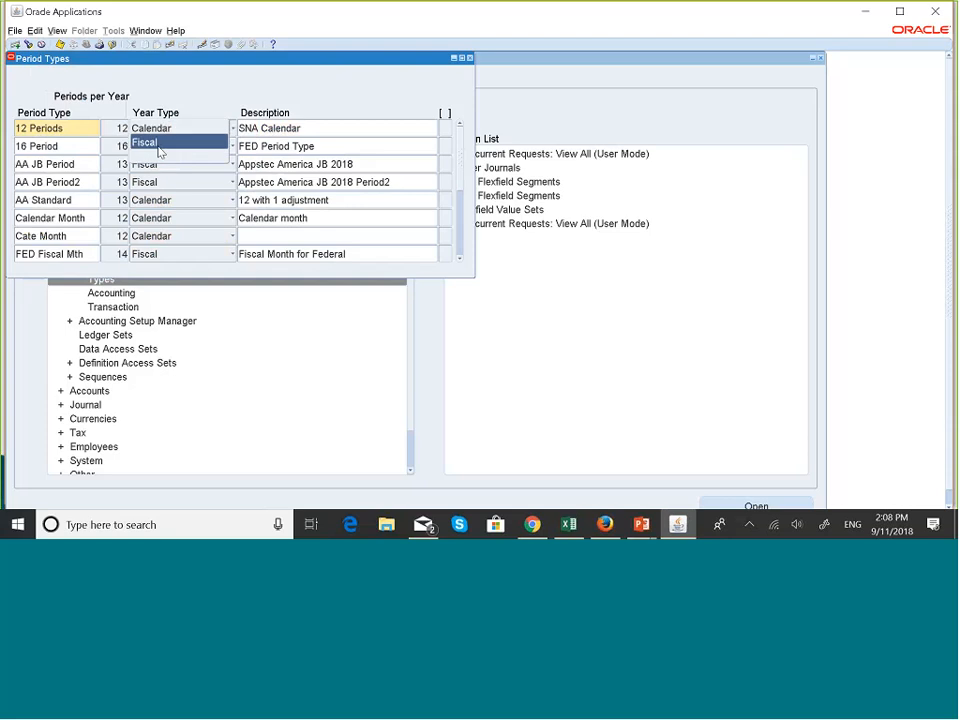
pyautogui.click(205, 98)
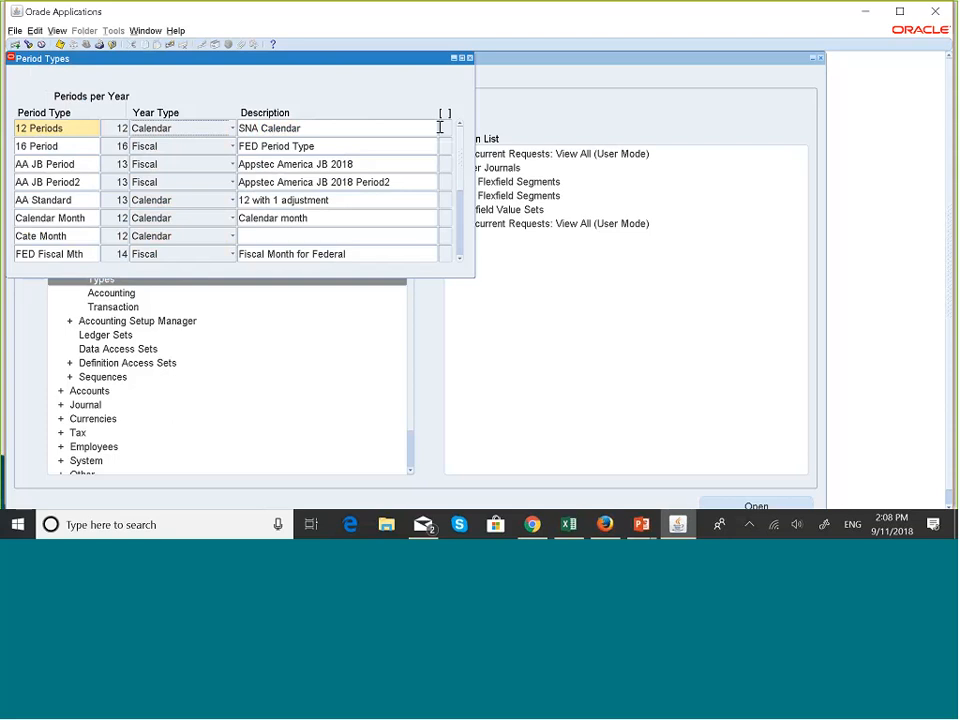
# Step: Look through the existing period types, their periods per year, year types and descriptions
pyautogui.click(461, 263)
pyautogui.click(461, 263)
pyautogui.click(461, 263)
pyautogui.click(461, 263)
pyautogui.click(461, 263)
pyautogui.click(461, 263)
pyautogui.click(461, 263)
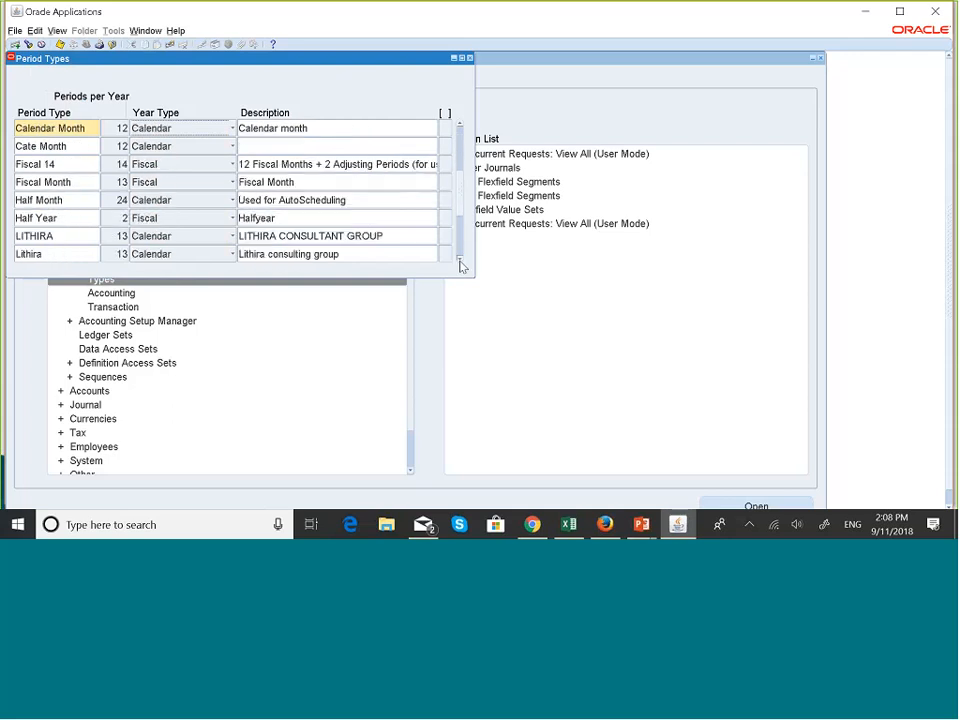
pyautogui.click(461, 263)
pyautogui.click(461, 263)
pyautogui.click(461, 263)
pyautogui.click(461, 263)
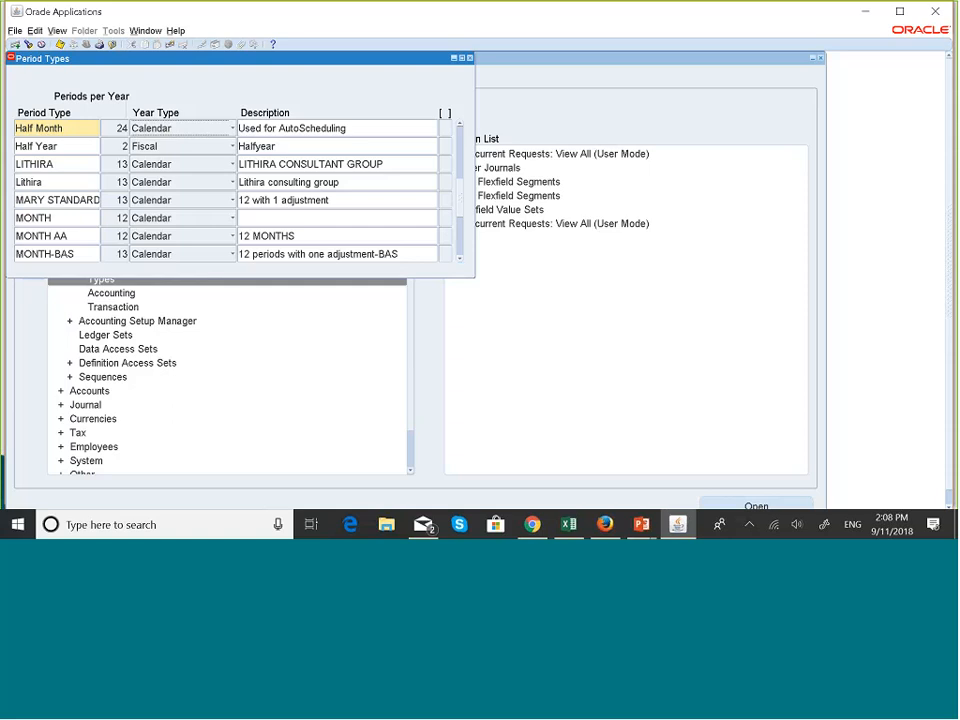
# Step: Insert a new period type row below LITHIRA and try to name it MONTH
pyautogui.click(66, 164)
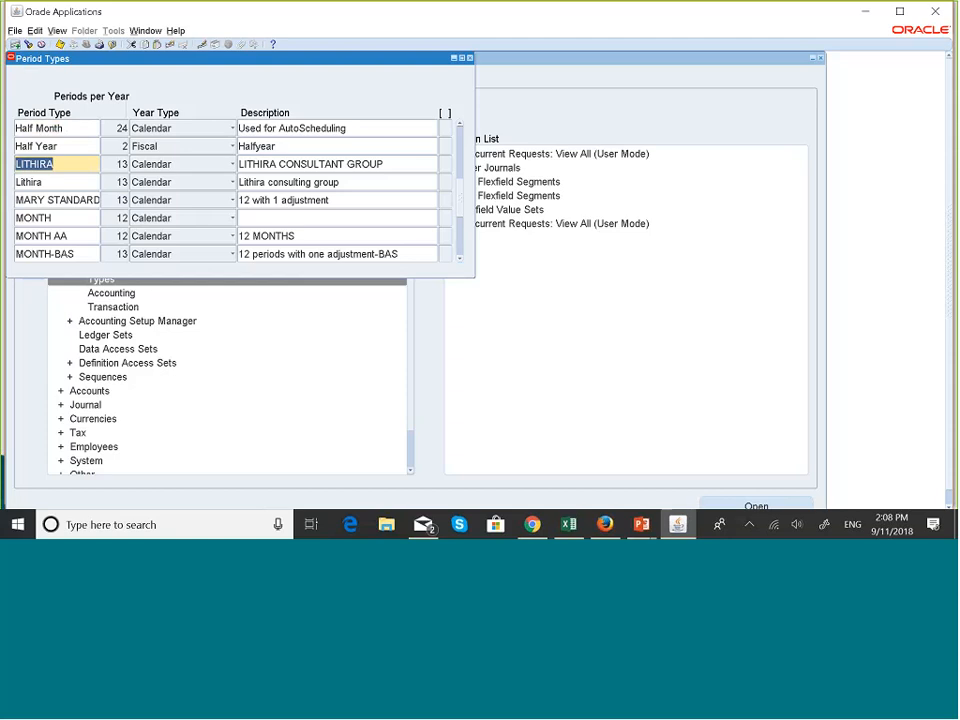
pyautogui.click(15, 44)
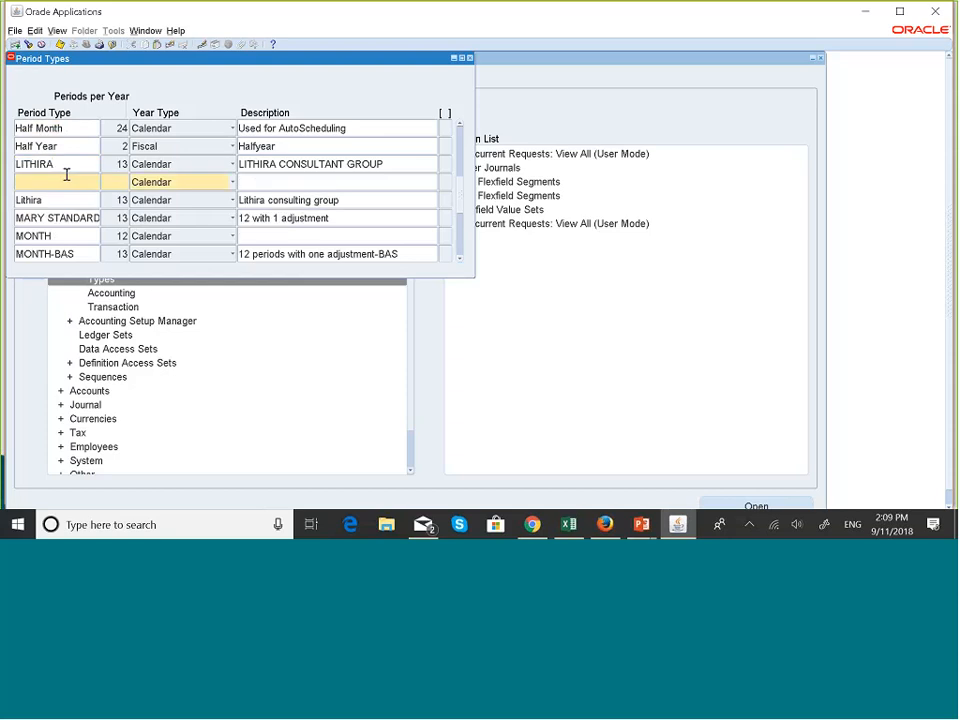
pyautogui.press('capslock')
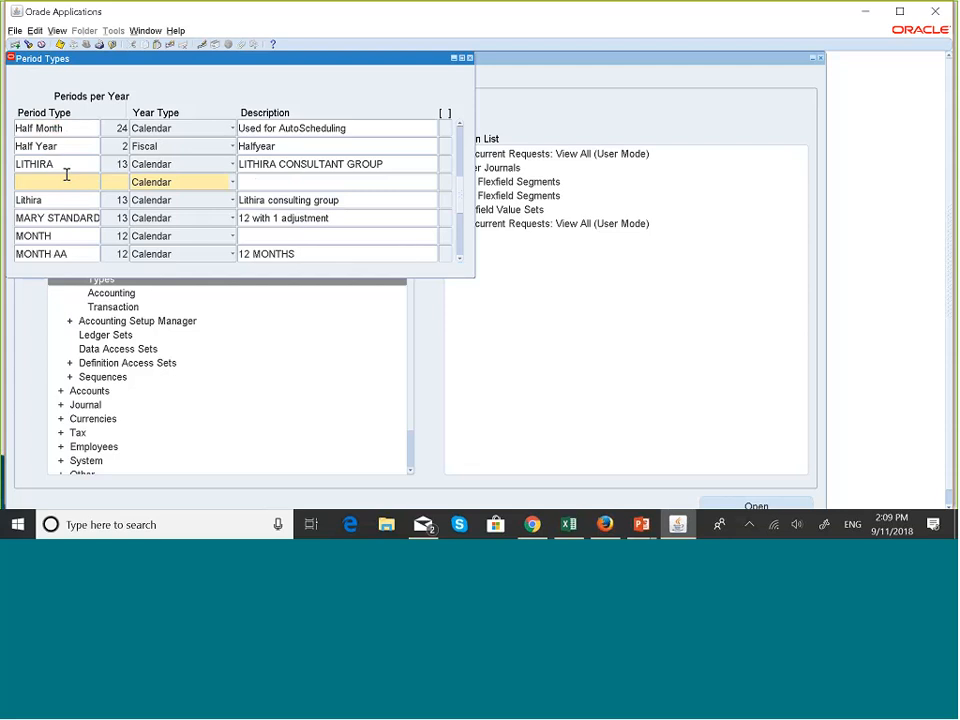
pyautogui.write('MONTH')
pyautogui.click(114, 181)
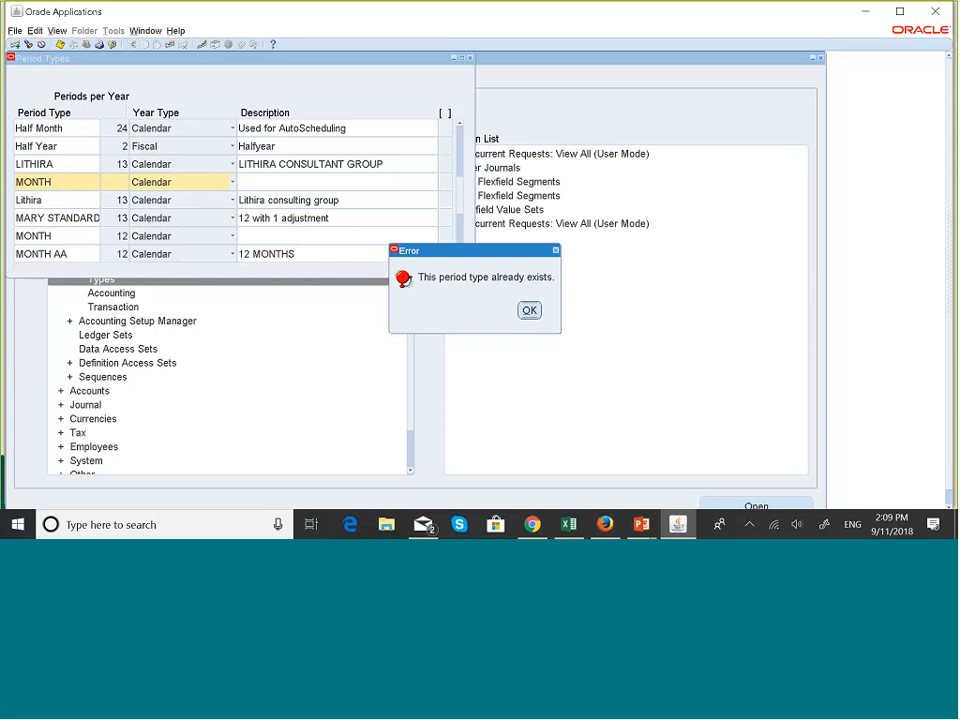
pyautogui.click(528, 309)
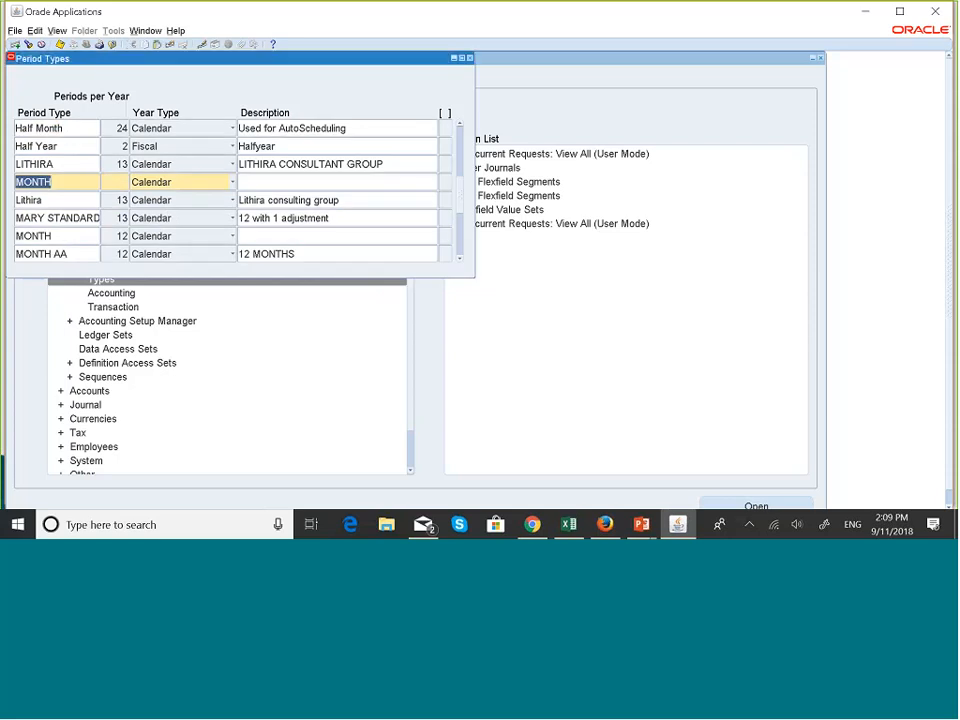
# Step: Name the new period type MASKANI MONTH and set its periods per year to 12
pyautogui.click(64, 176)
pyautogui.press('BackSpace')
pyautogui.press('BackSpace')
pyautogui.press('BackSpace')
pyautogui.press('BackSpace')
pyautogui.write('ASKANI MONT')
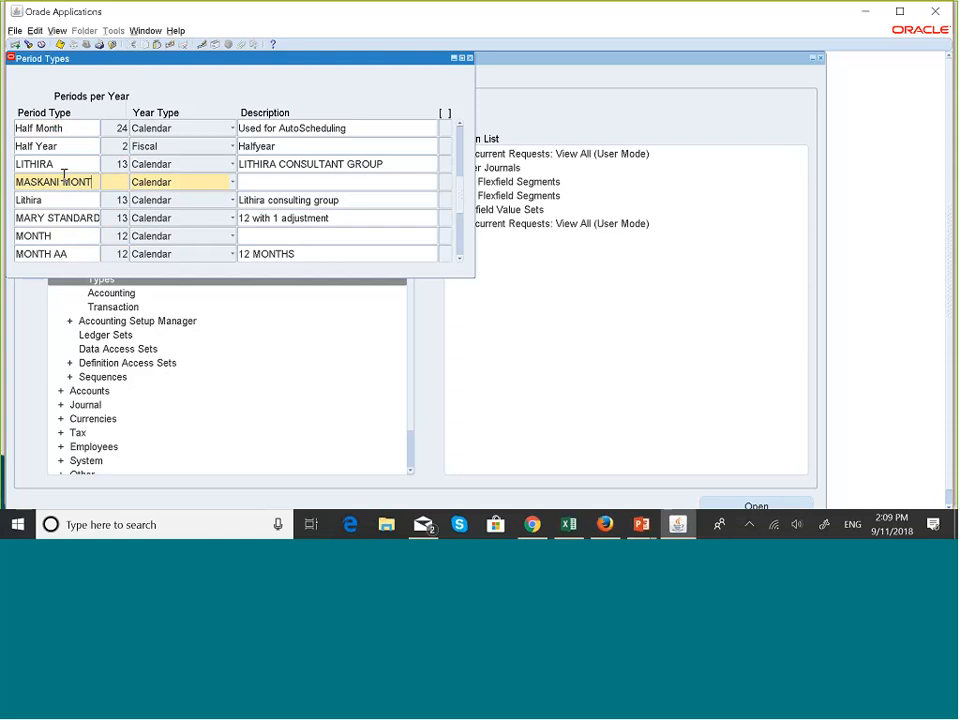
pyautogui.write('H')
pyautogui.write('12')
# Step: Keep the Calendar year type for MASKANI MONTH, enter the description MASKANI GROUP CALENDAR, and save the period type
pyautogui.click(231, 182)
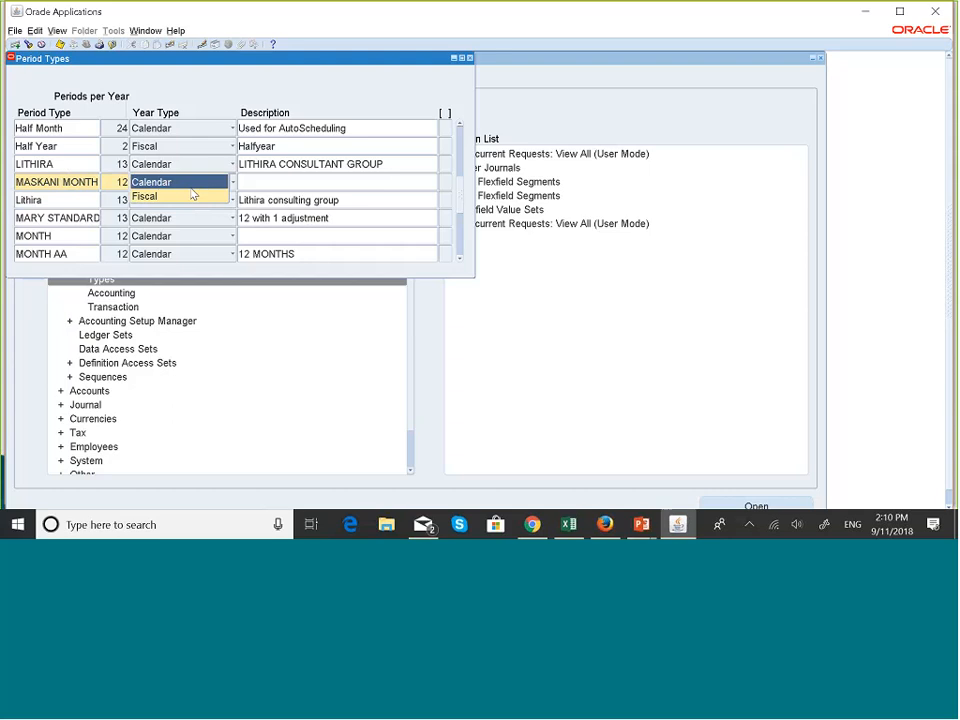
pyautogui.click(258, 182)
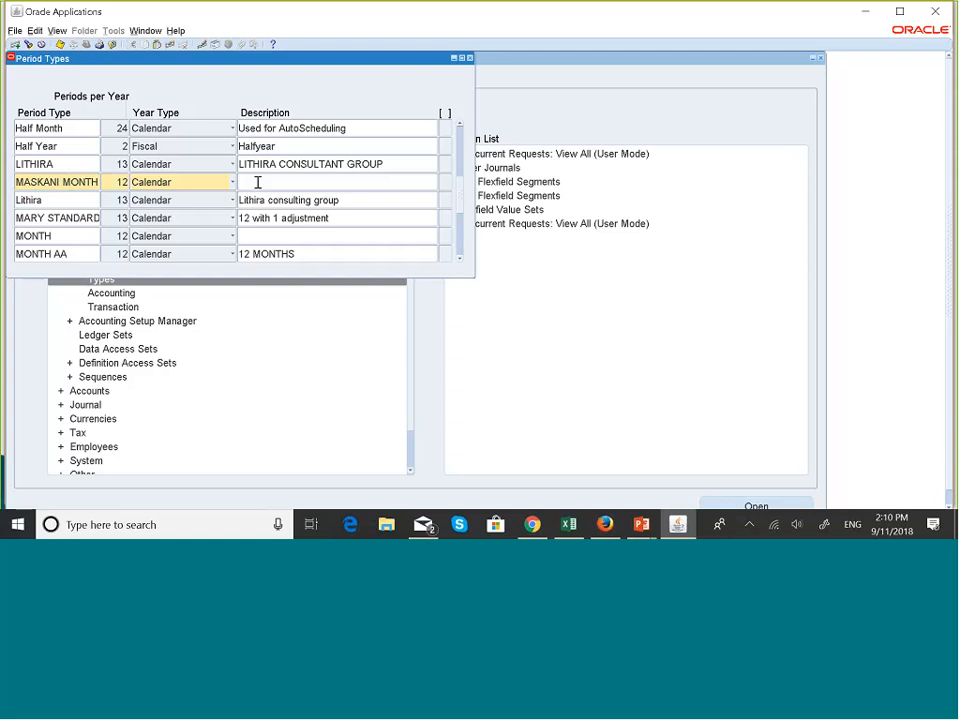
pyautogui.write('MASKANI GROUP ')
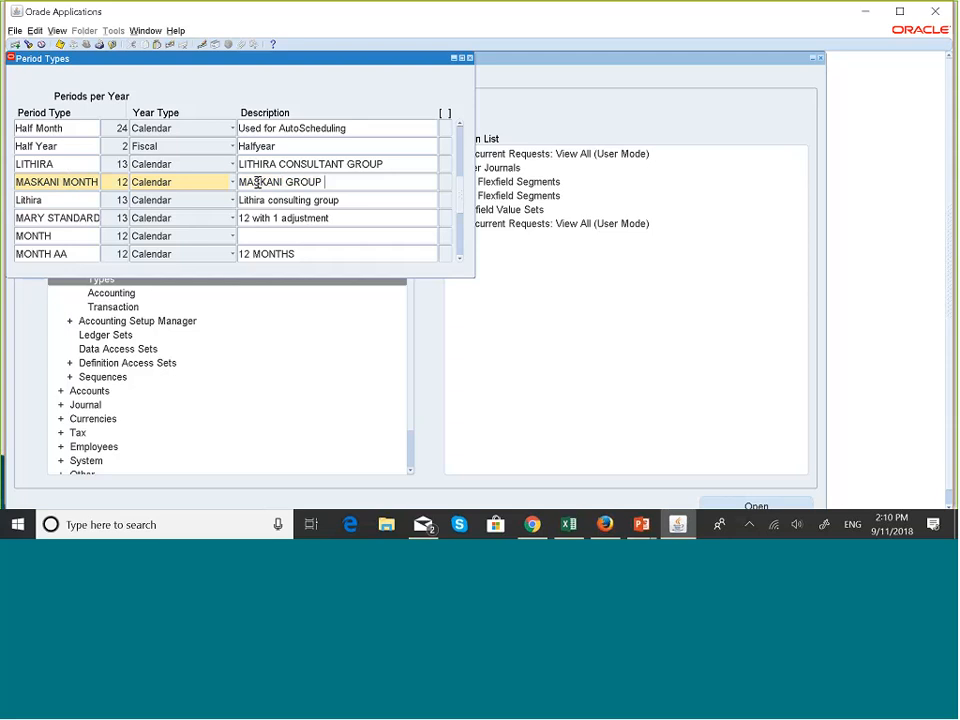
pyautogui.write('CALENDAR')
pyautogui.click(61, 46)
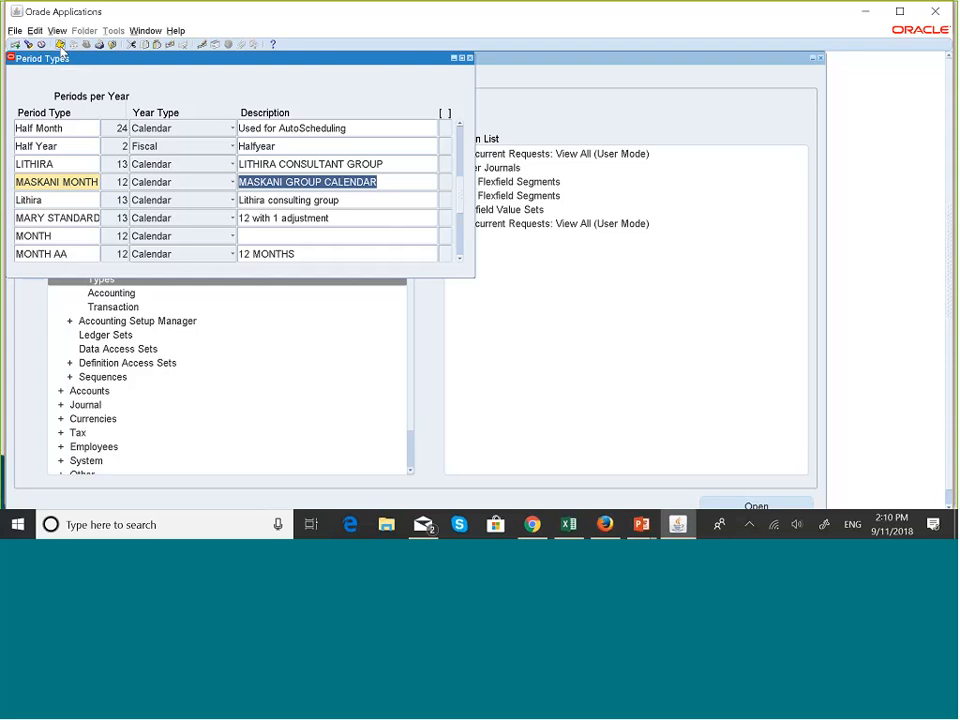
# Step: Close the period types form and open the form for defining accounting calendars
pyautogui.click(469, 58)
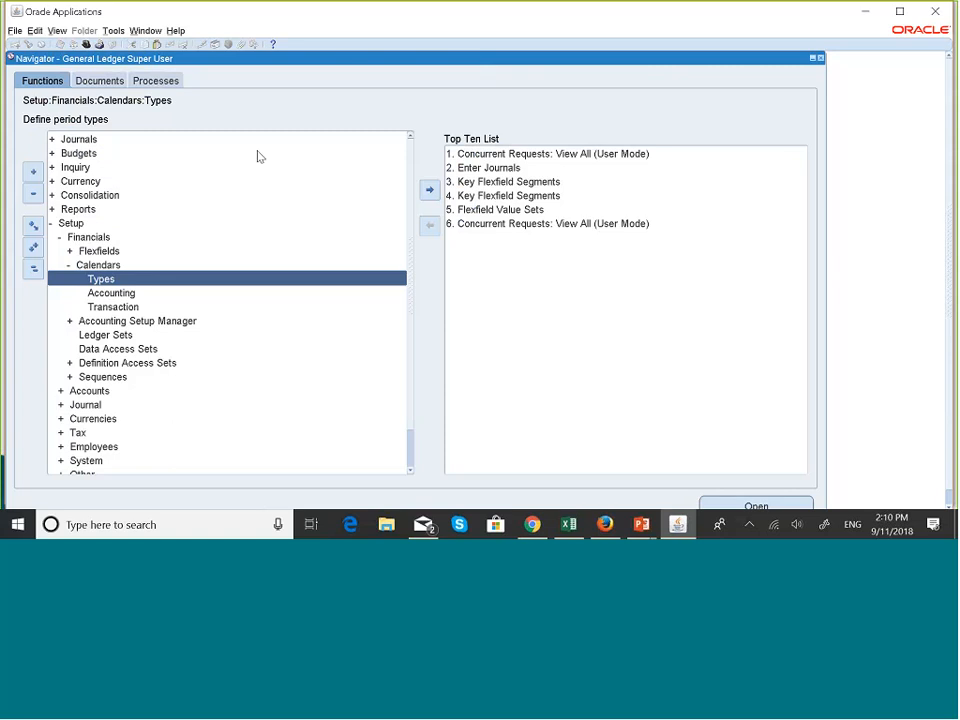
pyautogui.press('Down')
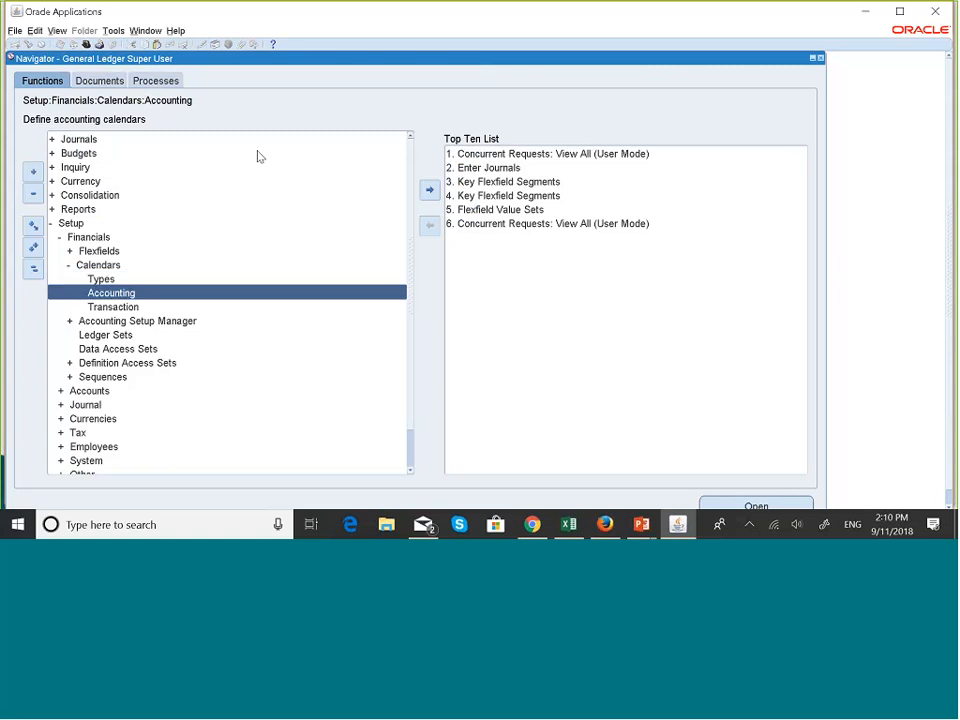
pyautogui.press('Up')
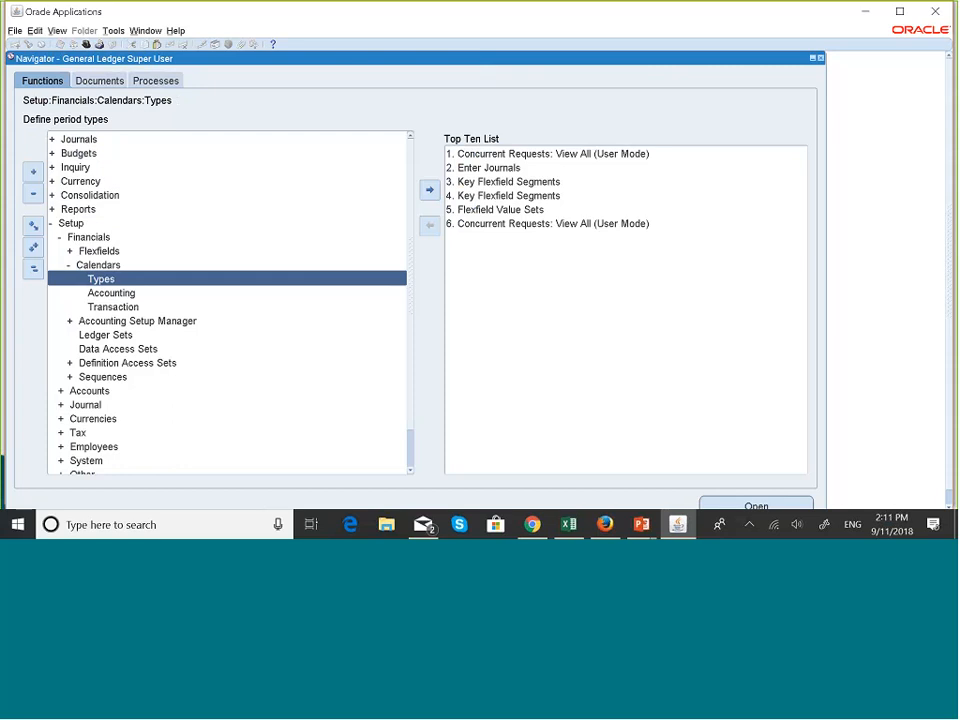
pyautogui.click(119, 294)
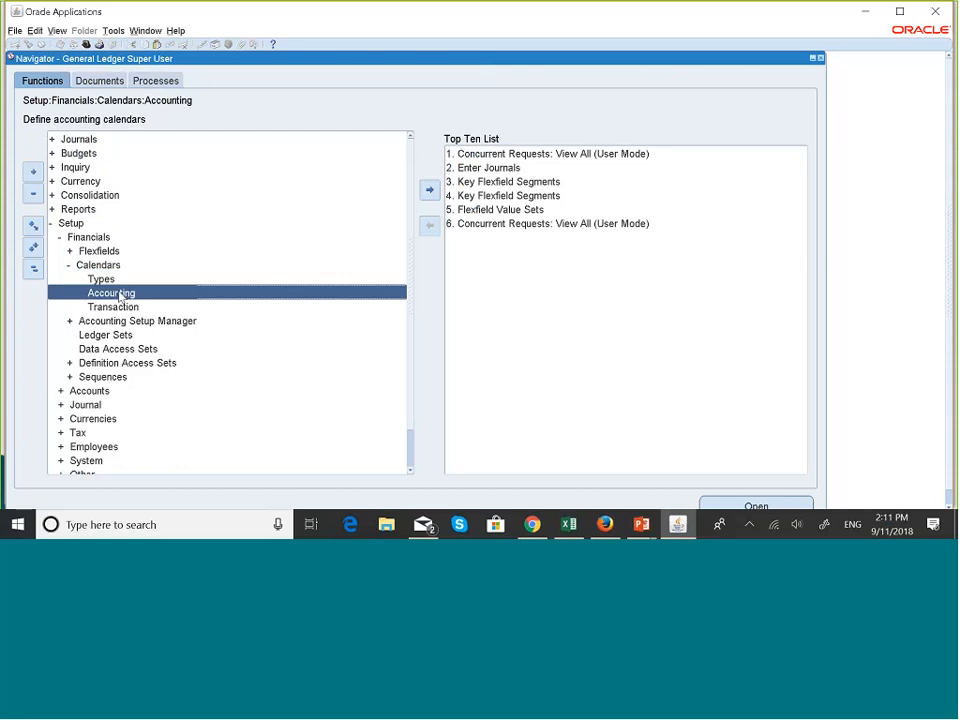
pyautogui.doubleClick(119, 294)
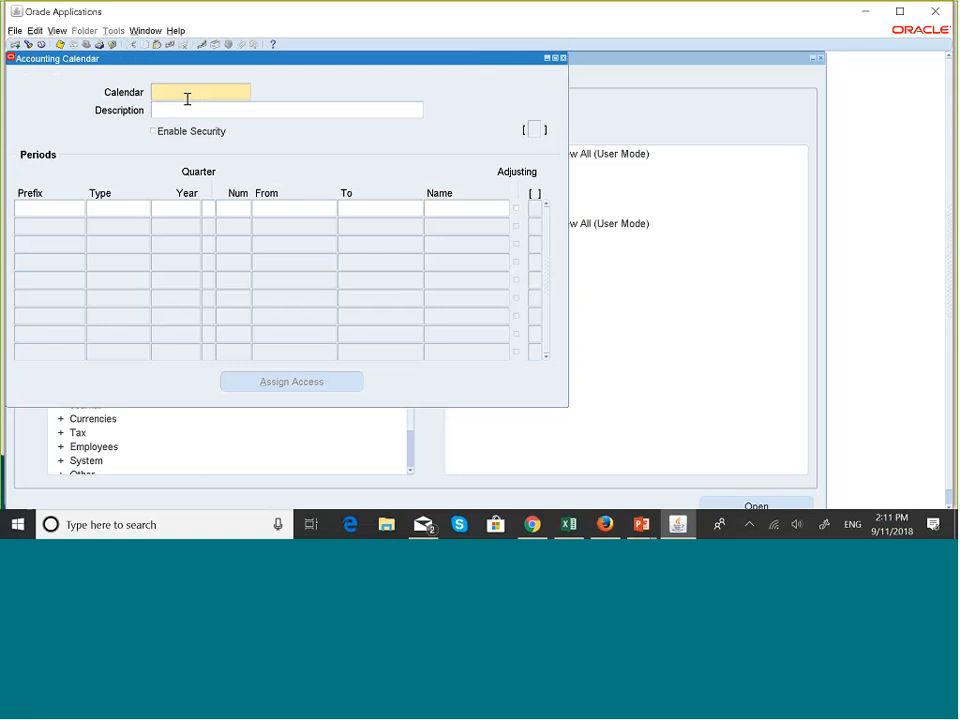
# Step: Name the new accounting calendar MASKANI GROUP and describe it as MASKANI GROUP CALENDAR
pyautogui.write('MASKANI')
pyautogui.write('GROUP')
pyautogui.click(192, 111)
pyautogui.write('MASKANI GROUP')
pyautogui.write('CALENDAR')
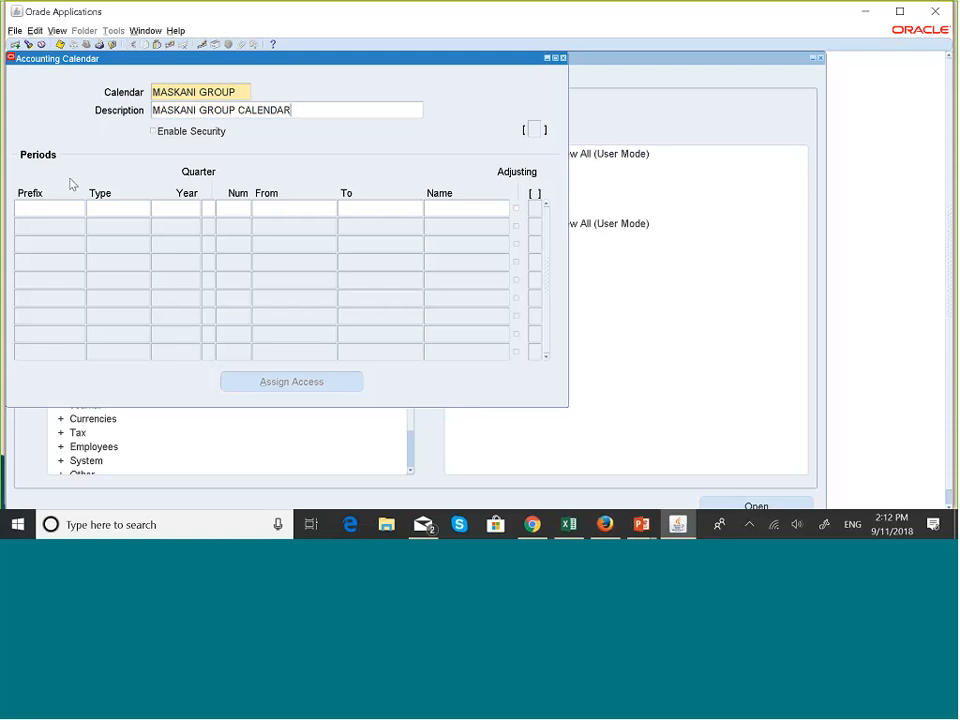
# Step: Give the first period the prefix JAN-18 and the period type MASKANI MONTH
pyautogui.click(64, 209)
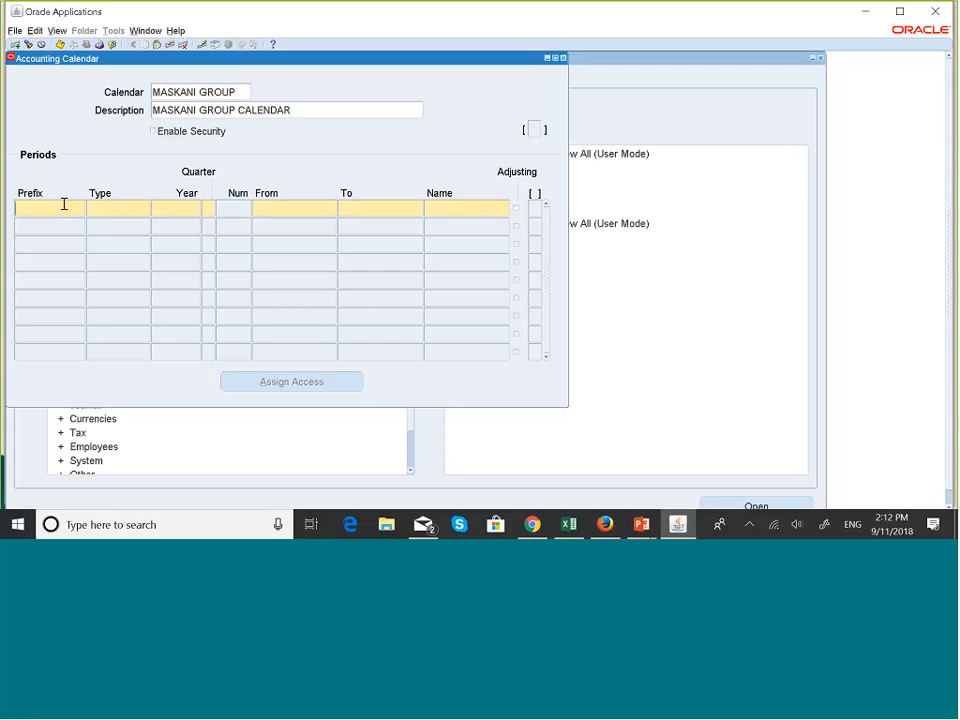
pyautogui.write('JAN-18')
pyautogui.click(110, 205)
pyautogui.click(145, 211)
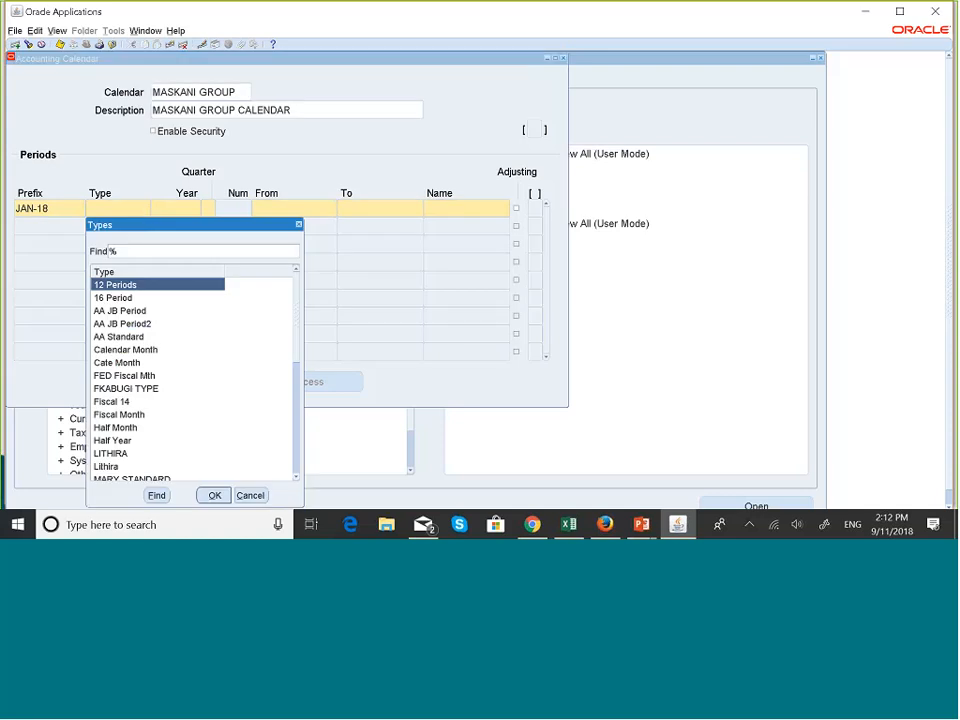
pyautogui.click(296, 479)
pyautogui.click(296, 479)
pyautogui.click(296, 479)
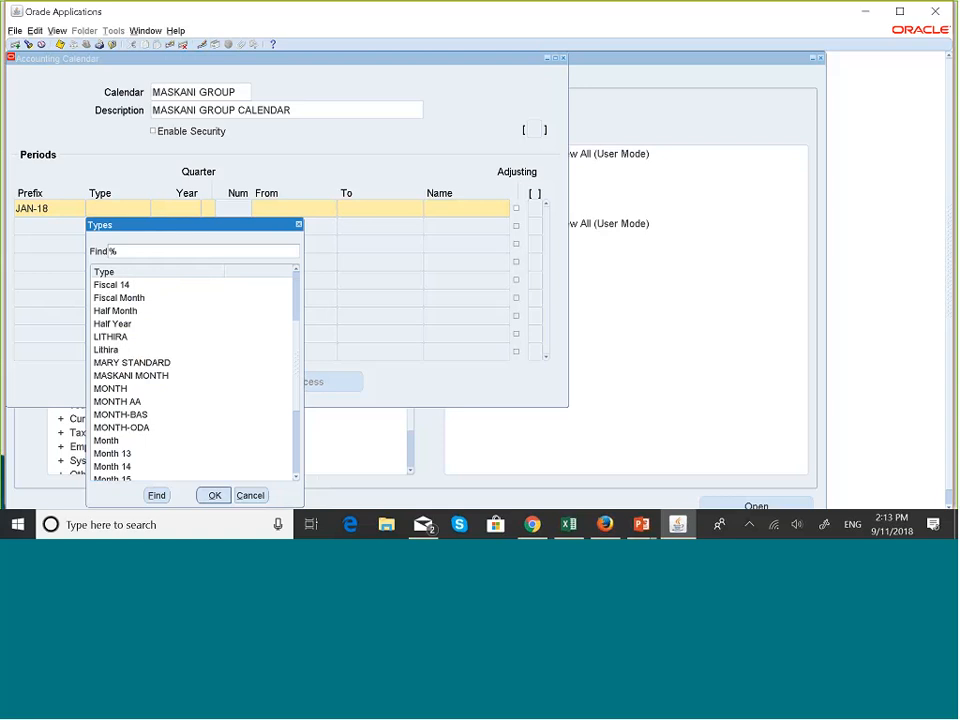
pyautogui.click(178, 377)
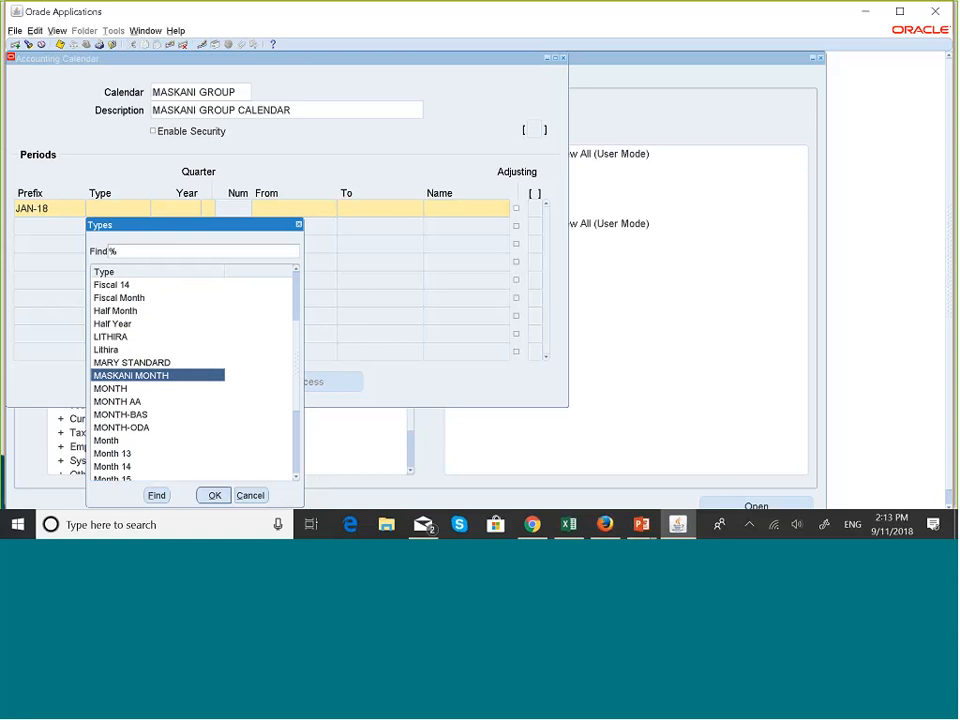
pyautogui.click(214, 495)
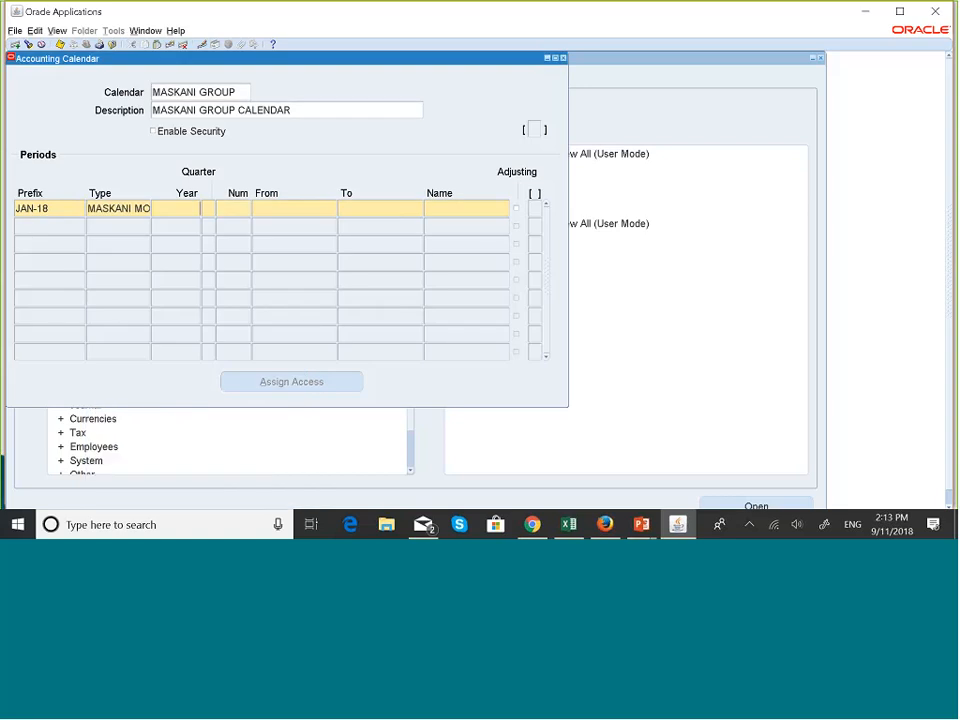
# Step: Set the first period's year to 2018, its quarter to 1 and its period number to 1
pyautogui.write('2108')
pyautogui.press('BackSpace')
pyautogui.press('BackSpace')
pyautogui.press('BackSpace')
pyautogui.write('018')
pyautogui.write('1')
pyautogui.write('1')
# Step: Set the first period to run from 01-JAN-2018 to 31-JAN-2018
pyautogui.click(271, 210)
pyautogui.write('1 J')
pyautogui.write('AN')
pyautogui.press('Tab')
pyautogui.write('1-JAN')
pyautogui.click(333, 209)
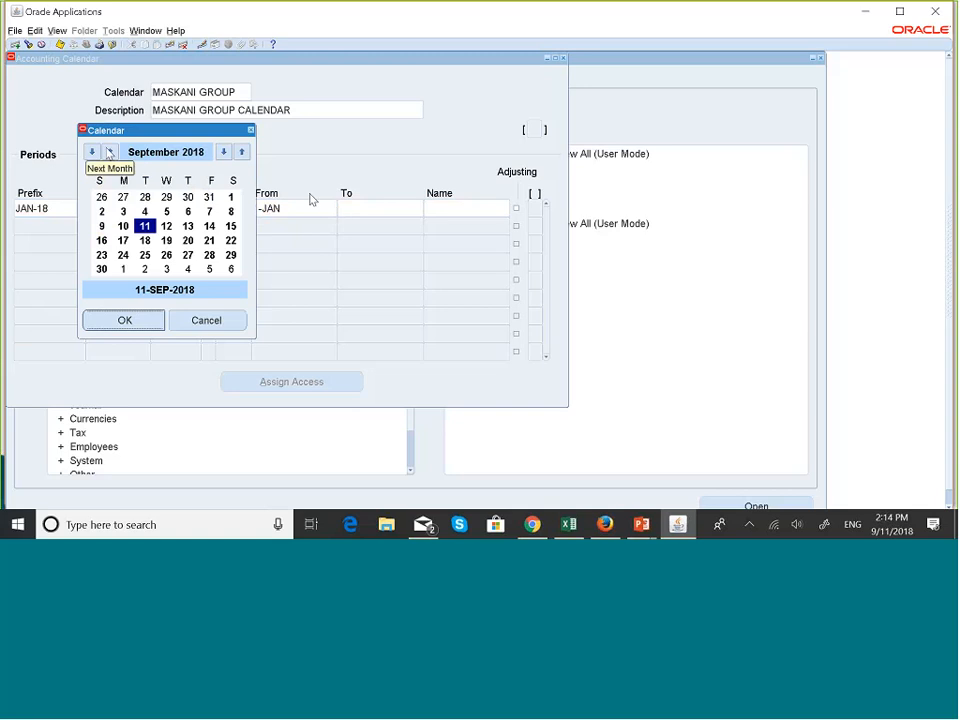
pyautogui.click(251, 131)
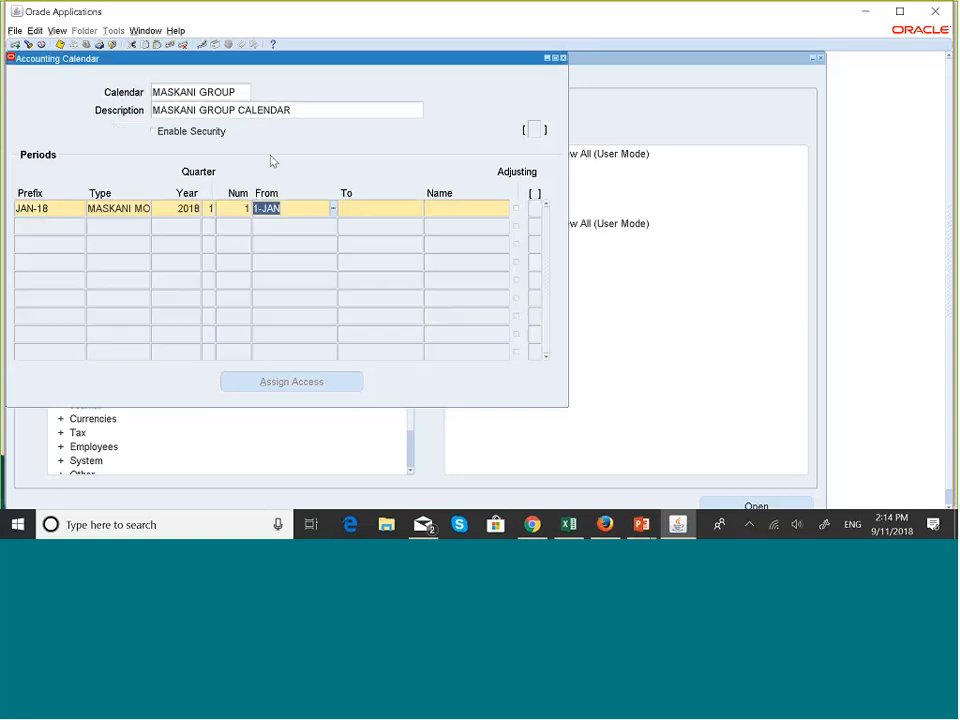
pyautogui.click(288, 210)
pyautogui.write('-2018')
pyautogui.click(387, 206)
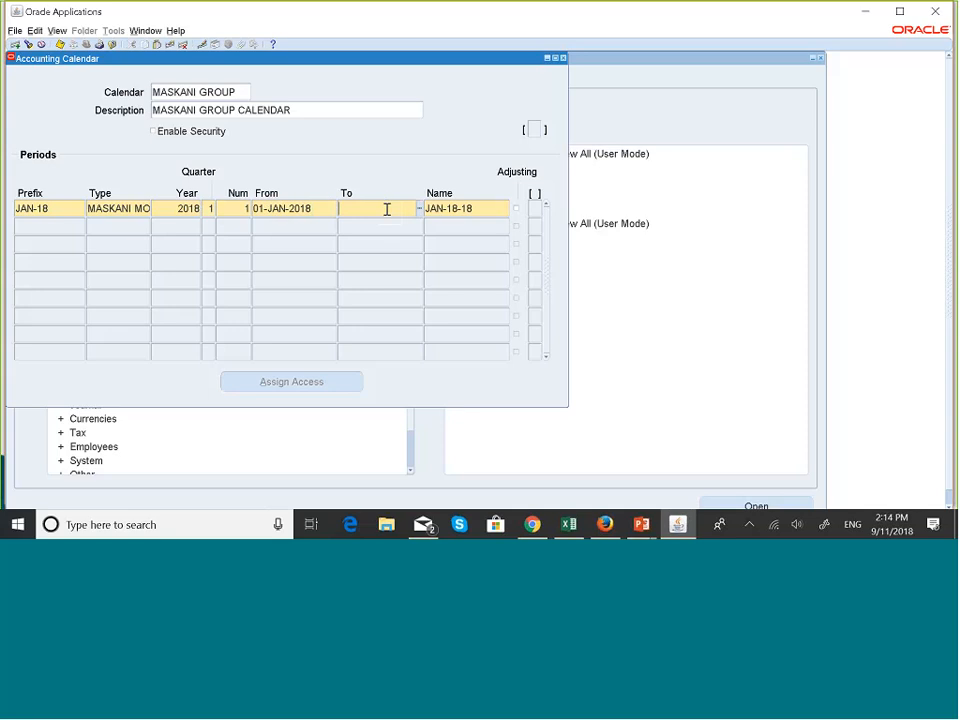
pyautogui.write('31-JAN-2018')
pyautogui.press('Tab')
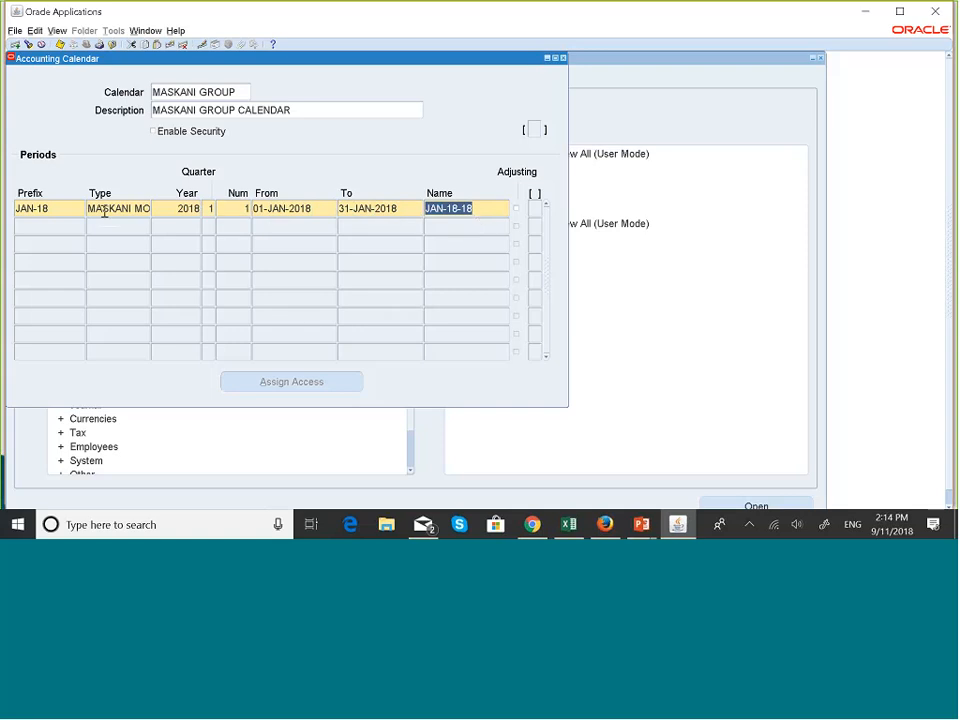
# Step: Shorten the first period's prefix to JAN so the year is not repeated in the period name
pyautogui.click(63, 208)
pyautogui.press('BackSpace')
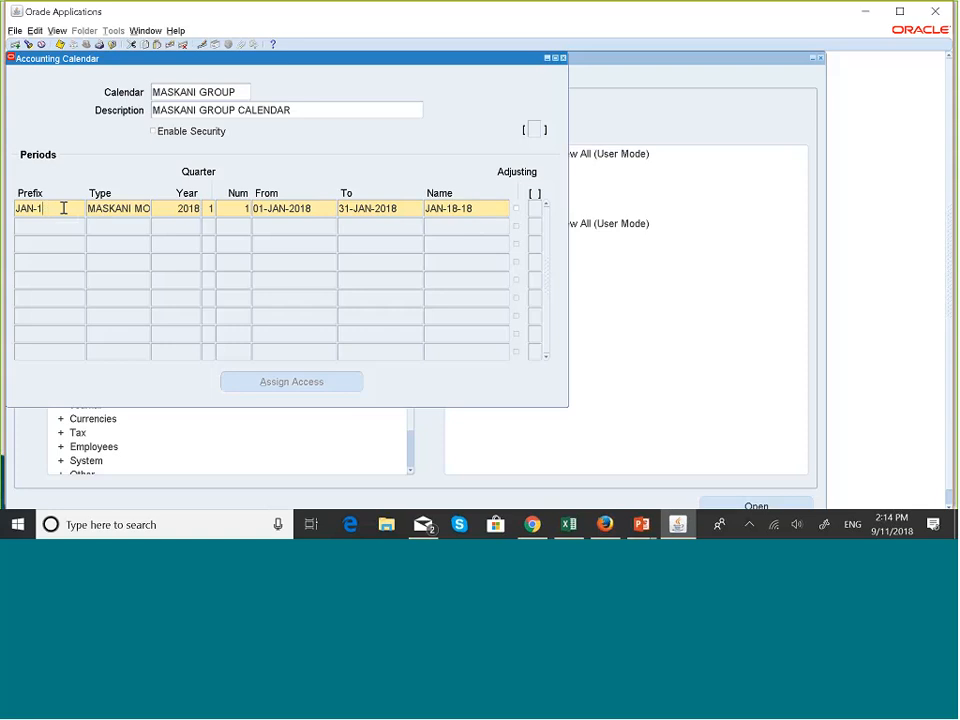
pyautogui.press('BackSpace')
pyautogui.press('BackSpace')
pyautogui.click(369, 209)
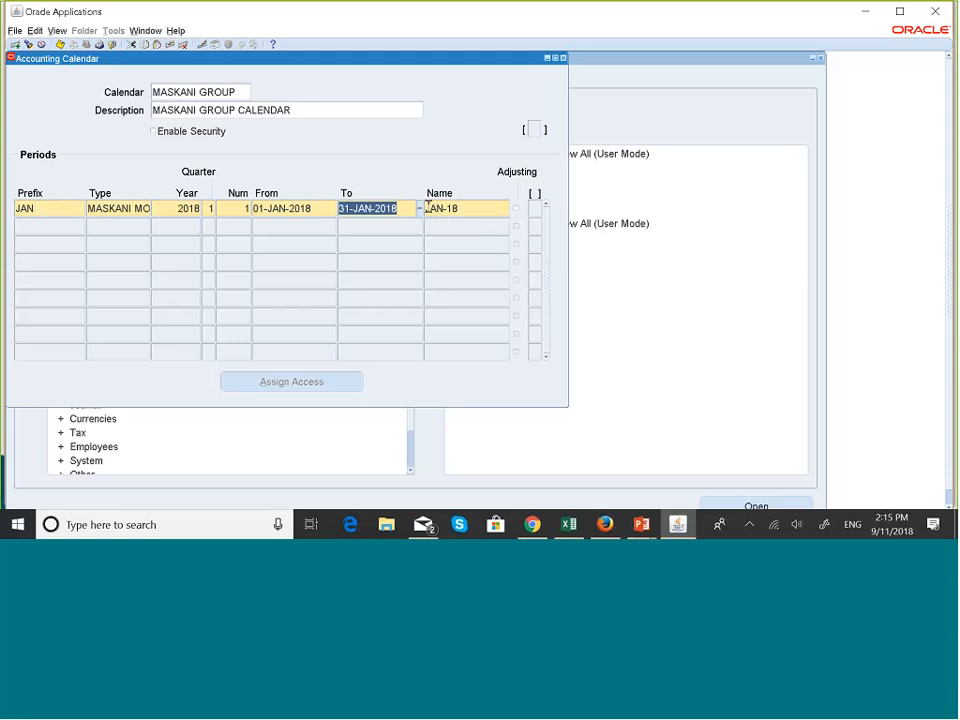
pyautogui.click(55, 211)
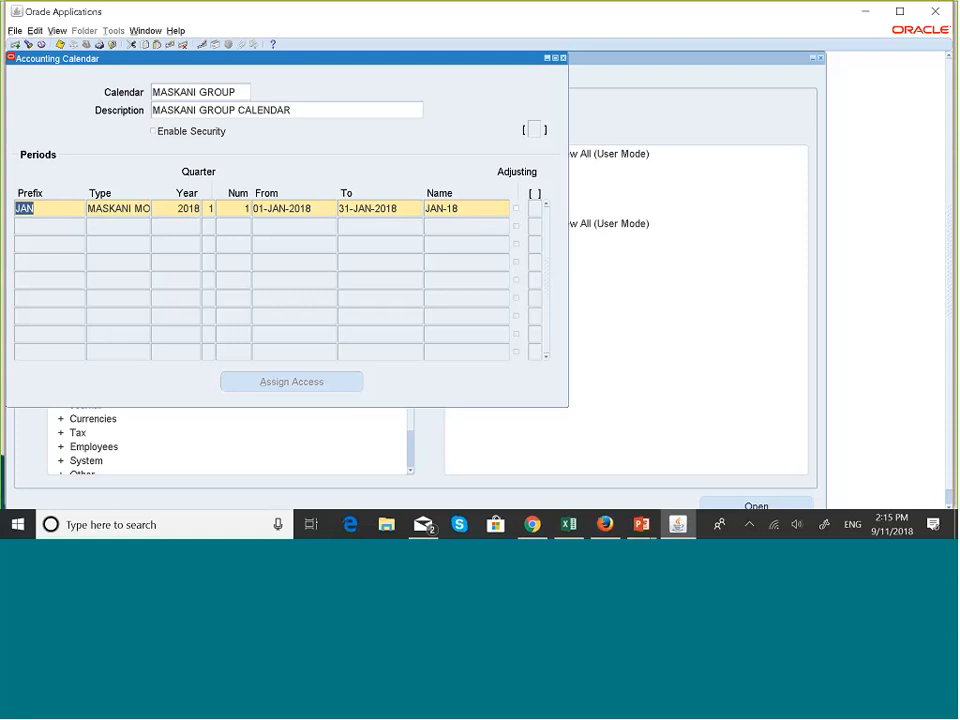
# Step: Add a second period with prefix FEB, type MASKANI MONTH, year 2018, quarter 1 and number 2
pyautogui.click(37, 223)
pyautogui.write('FEB')
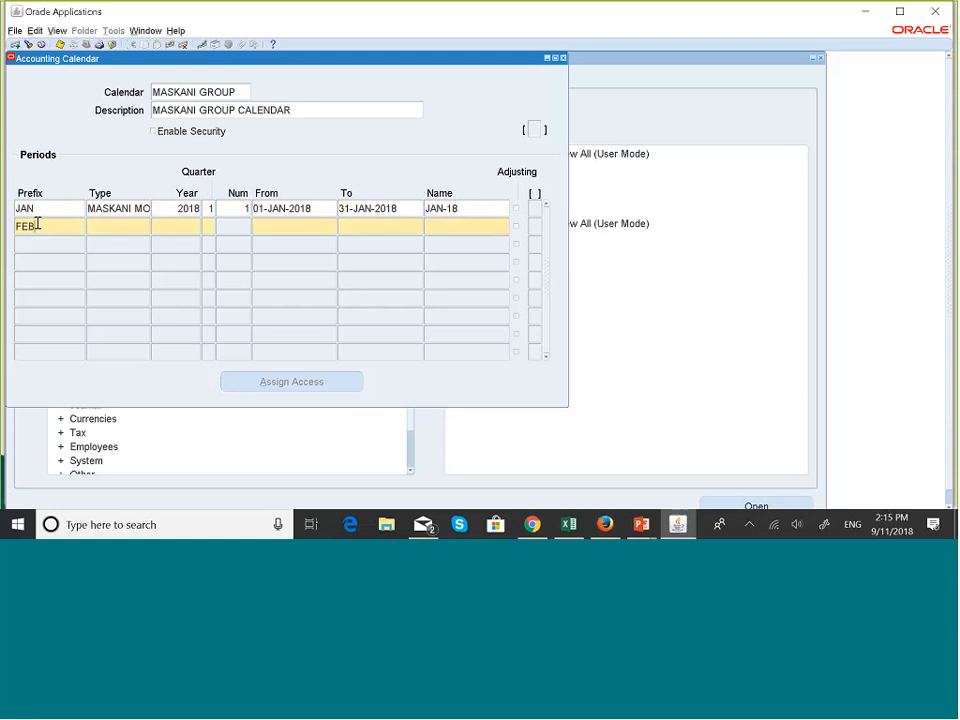
pyautogui.click(116, 227)
pyautogui.write('MASK')
pyautogui.click(186, 227)
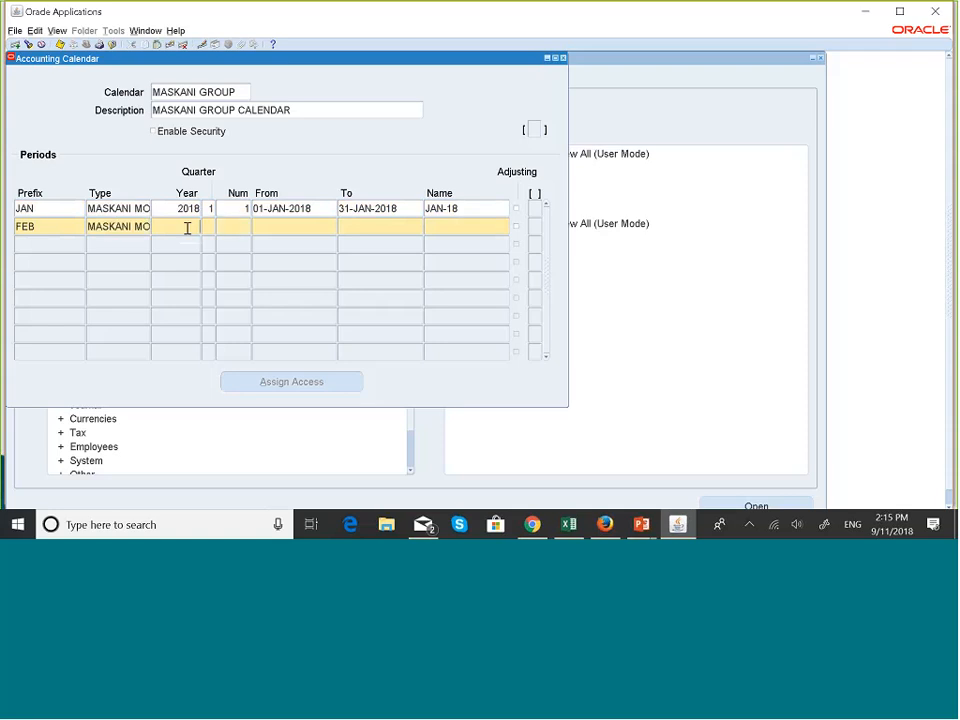
pyautogui.write('2018')
pyautogui.click(210, 227)
pyautogui.write('2')
pyautogui.press('BackSpace')
pyautogui.write('1')
pyautogui.click(246, 225)
pyautogui.write('2')
# Step: Set the February period to run from 01-FEB-2018 to 28-FEB-2018
pyautogui.write('01')
pyautogui.write('-FE')
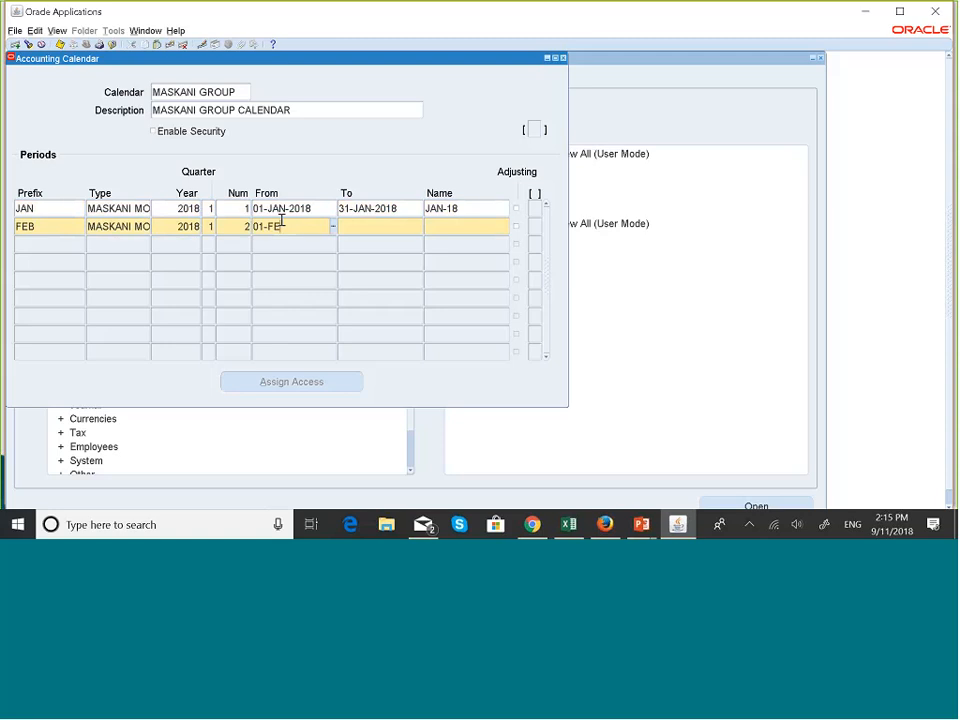
pyautogui.write('B-2018')
pyautogui.click(366, 226)
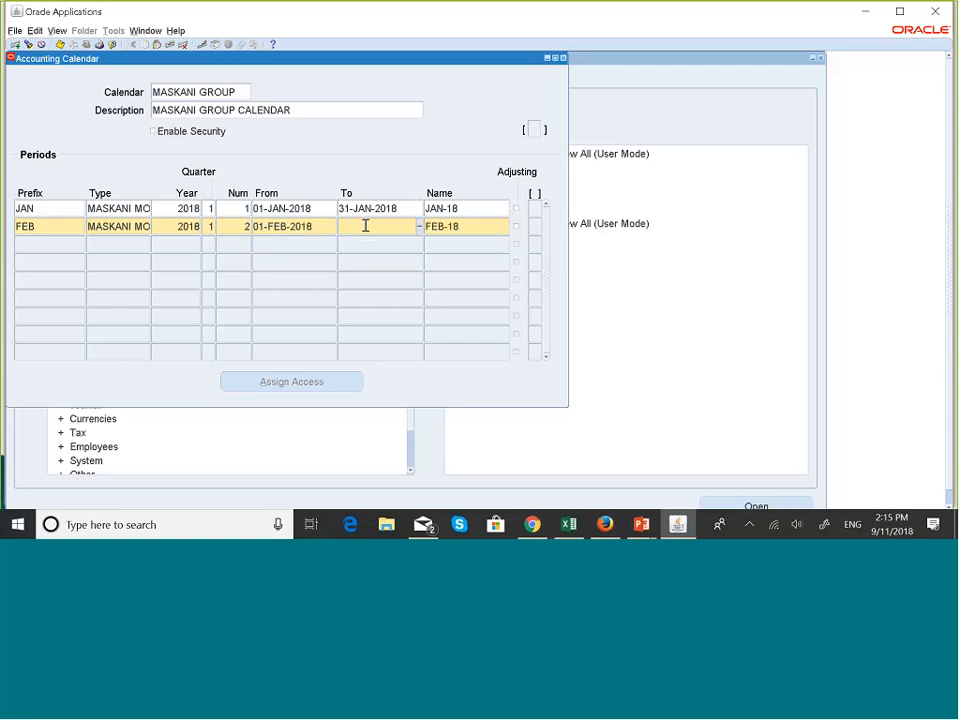
pyautogui.write('28FEB2018')
# Step: Add a third period with prefix MAR, type MASKANI MONTH and year 2018
pyautogui.click(48, 245)
pyautogui.write('M')
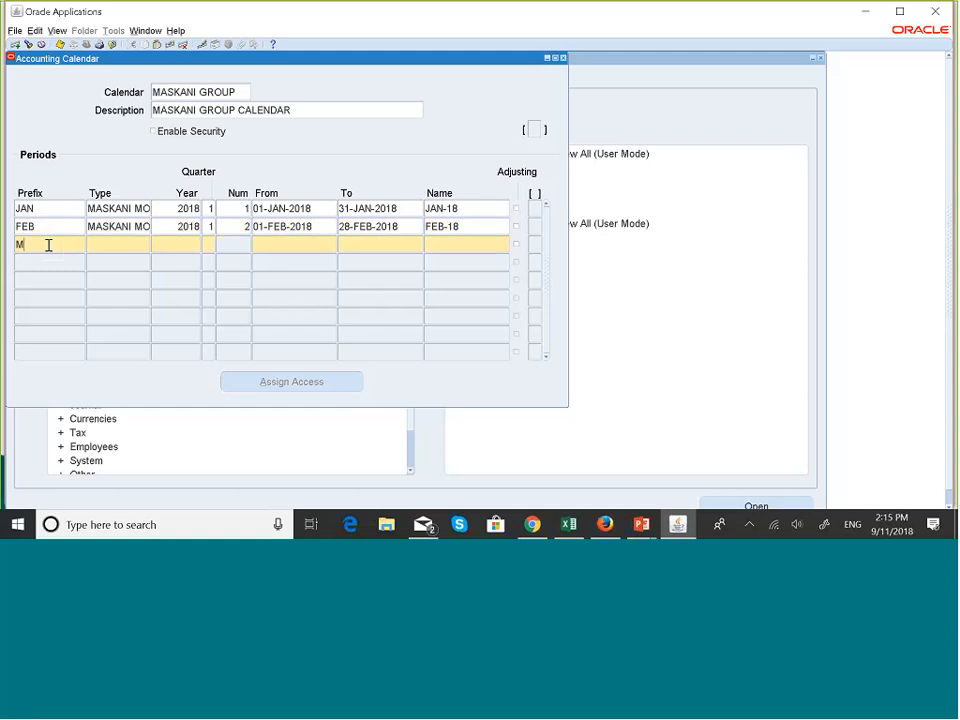
pyautogui.write('AR')
pyautogui.click(115, 244)
pyautogui.write('MASKA')
pyautogui.press('Tab')
pyautogui.write('201')
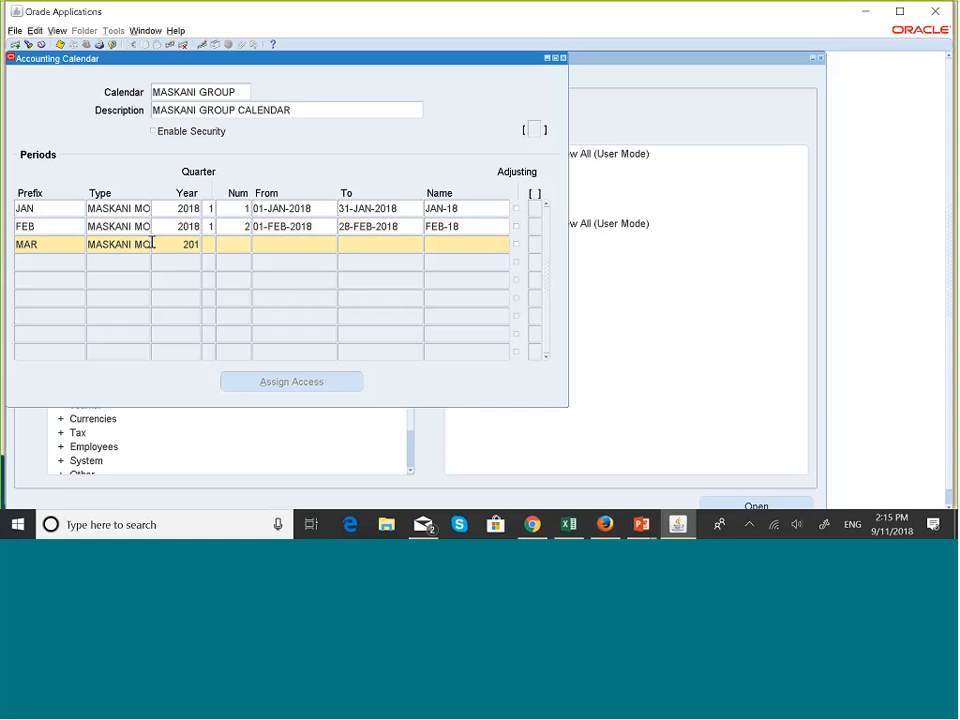
pyautogui.write('8')
# Step: Give the March period quarter 1, number 3 and the start date 01-MAR-2018
pyautogui.click(342, 25)
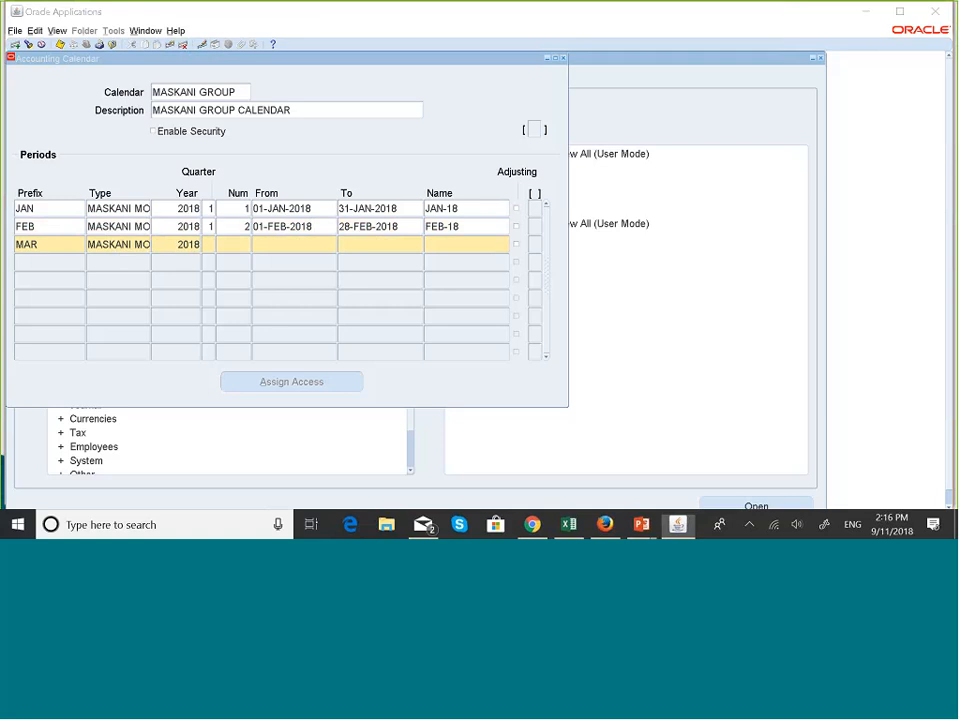
pyautogui.click(290, 244)
pyautogui.write('01-')
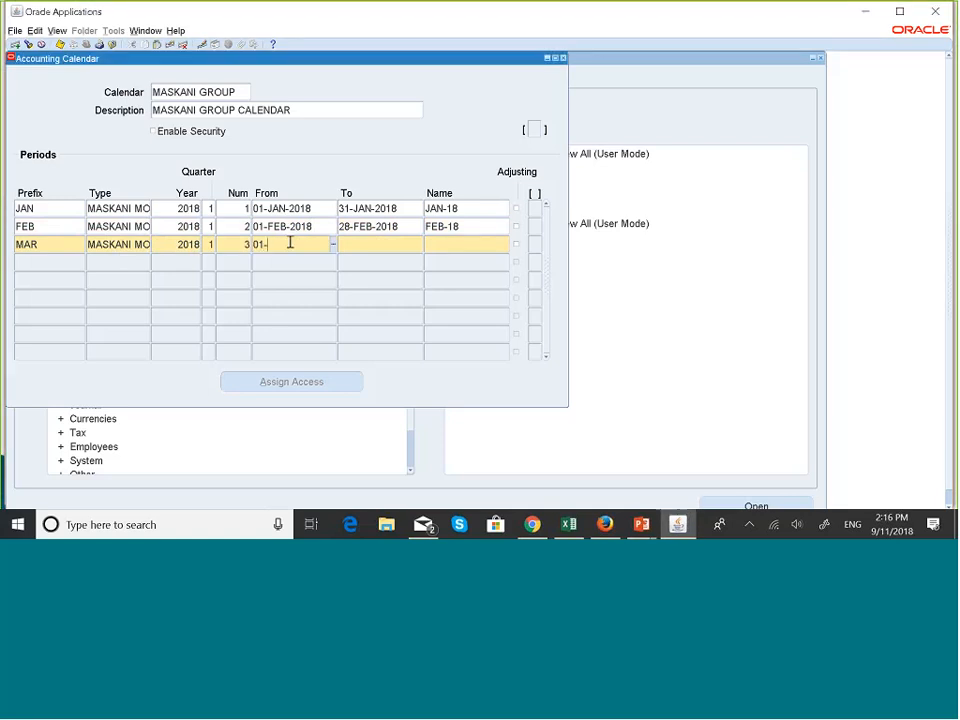
pyautogui.write('MAR-2018')
# Step: Copy the February end date into the March period and change it to 31-MAR-2018
pyautogui.click(385, 241)
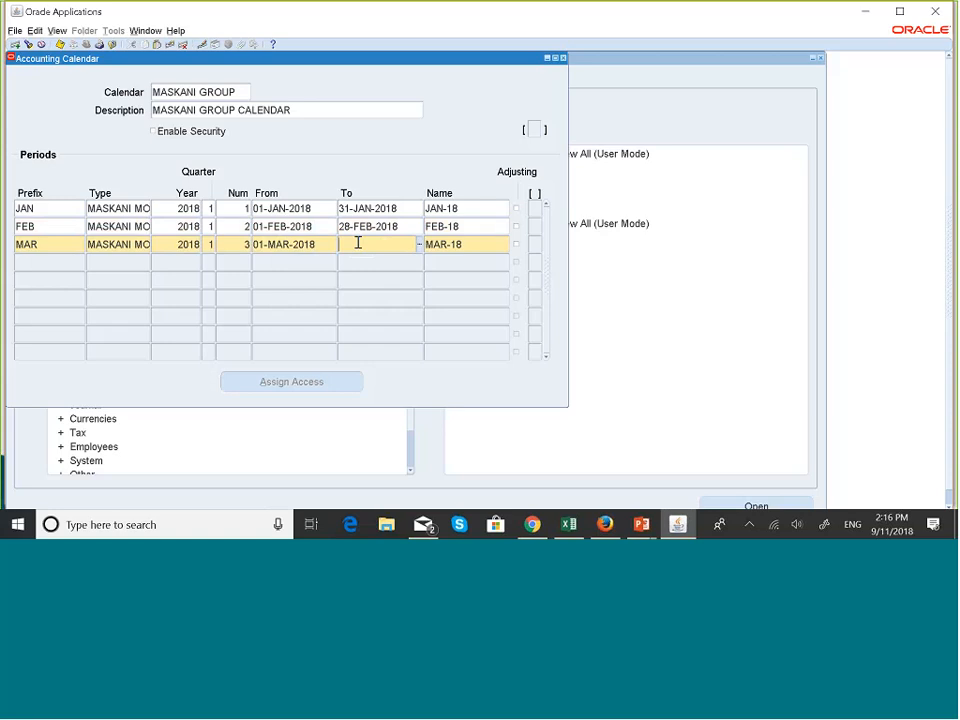
pyautogui.hotkey('shift', 'F5')
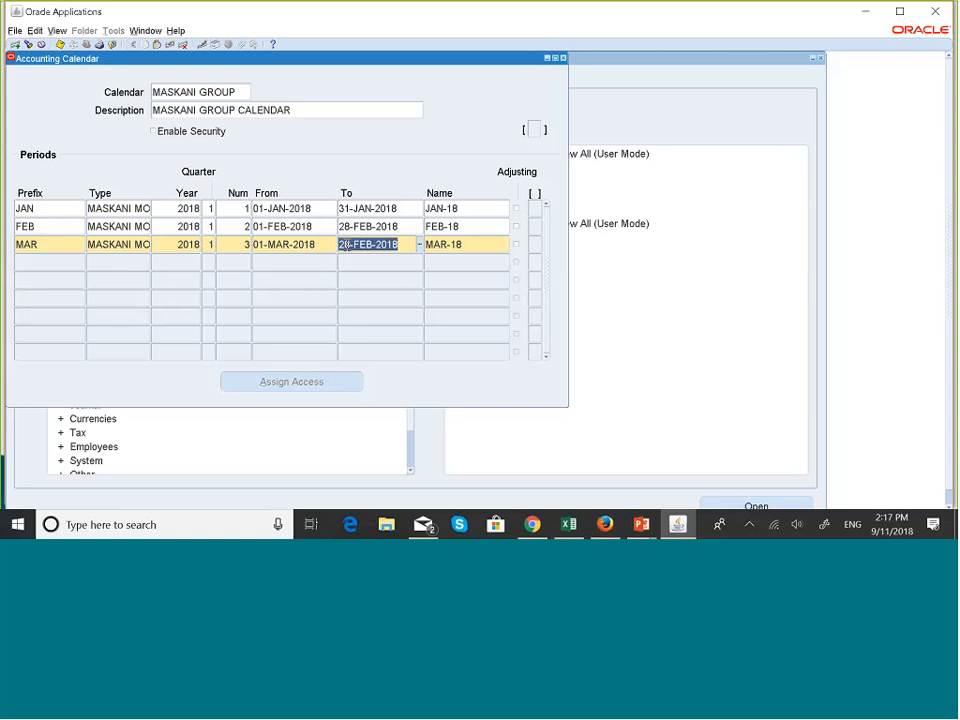
pyautogui.click(347, 244)
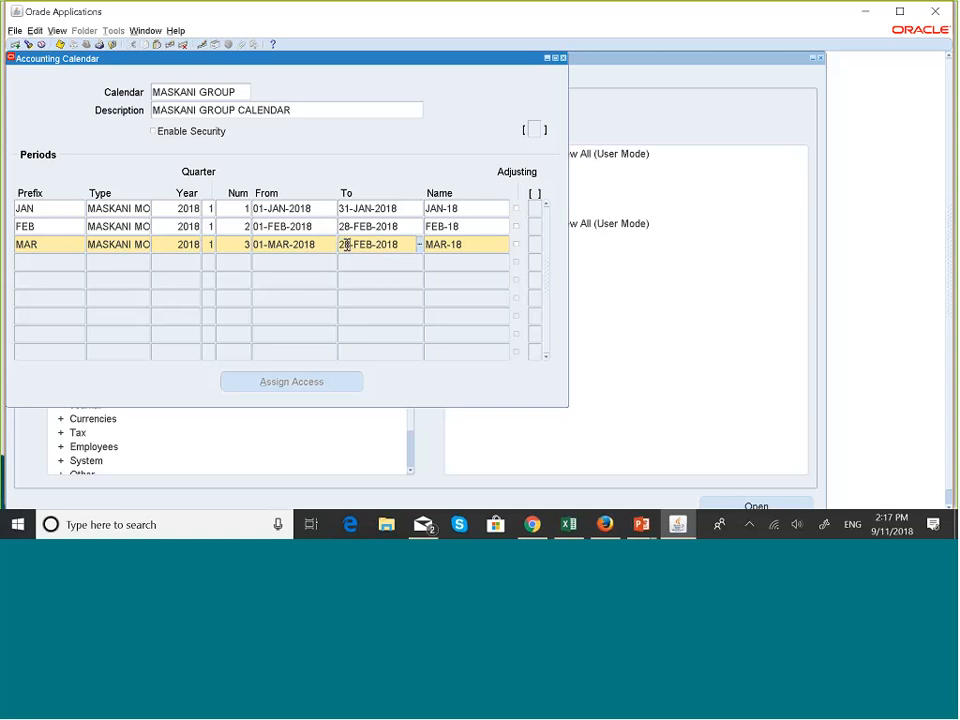
pyautogui.press('BackSpace')
pyautogui.press('BackSpace')
pyautogui.write('31')
pyautogui.click(372, 244)
pyautogui.press('BackSpace')
pyautogui.press('BackSpace')
pyautogui.press('BackSpace')
pyautogui.write('MAR')
# Step: Enter a fourth period with prefix APR, type MASKANI MONTH, year 2018, quarter 2 and number 4
pyautogui.click(38, 266)
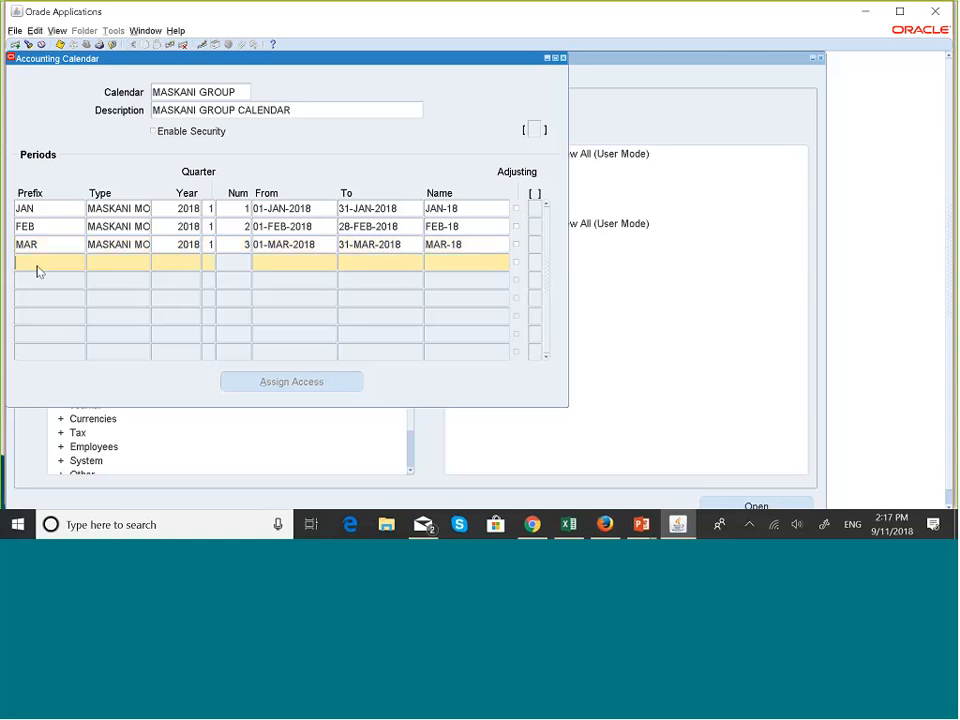
pyautogui.write('APR')
pyautogui.click(119, 262)
pyautogui.hotkey('ctrl', 'v')
pyautogui.press('Tab')
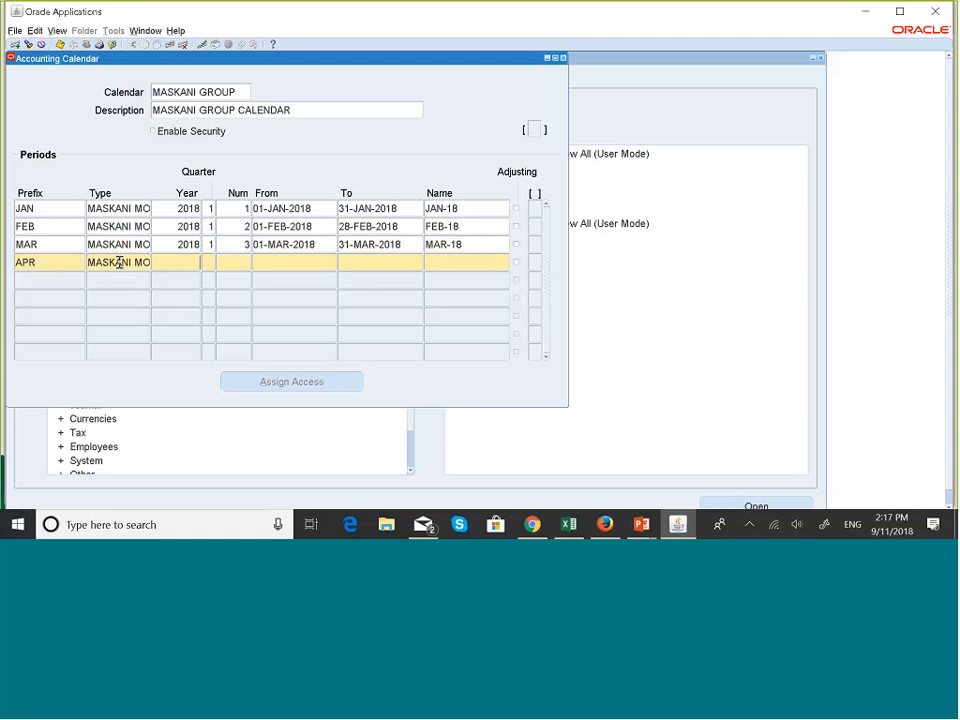
pyautogui.write('2018')
pyautogui.write('2')
pyautogui.click(246, 262)
pyautogui.write('4')
# Step: Duplicate the whole March period record into the fourth row and change its prefix to APR
pyautogui.click(285, 260)
pyautogui.hotkey('shift', 'F6')
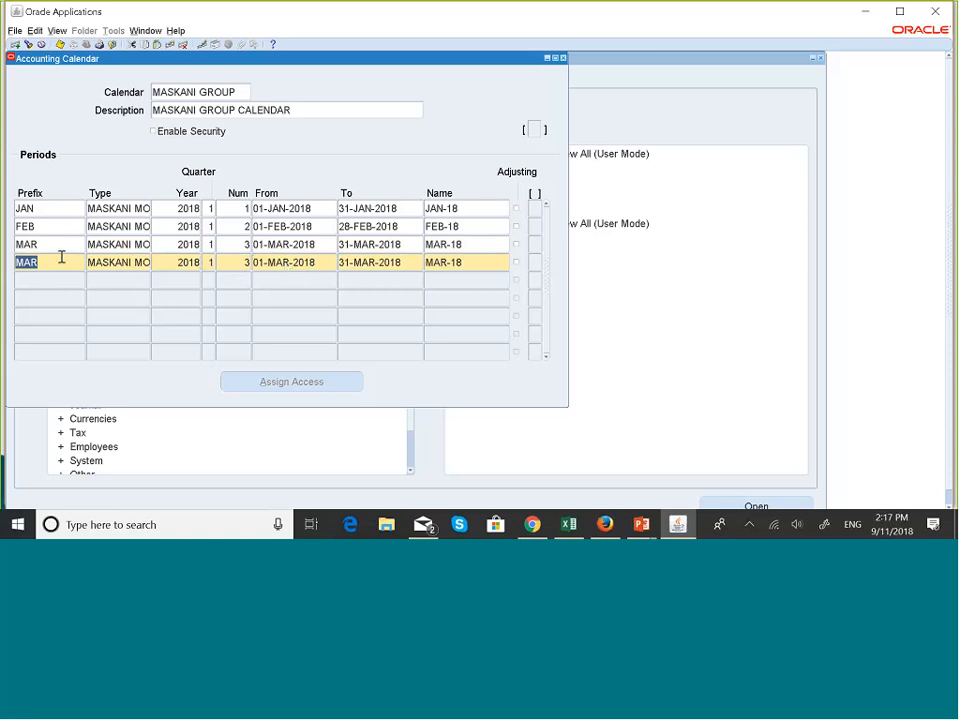
pyautogui.write('APR')
# Step: Try to change the copied April period's start date to 01-APR-2018
pyautogui.doubleClick(285, 261)
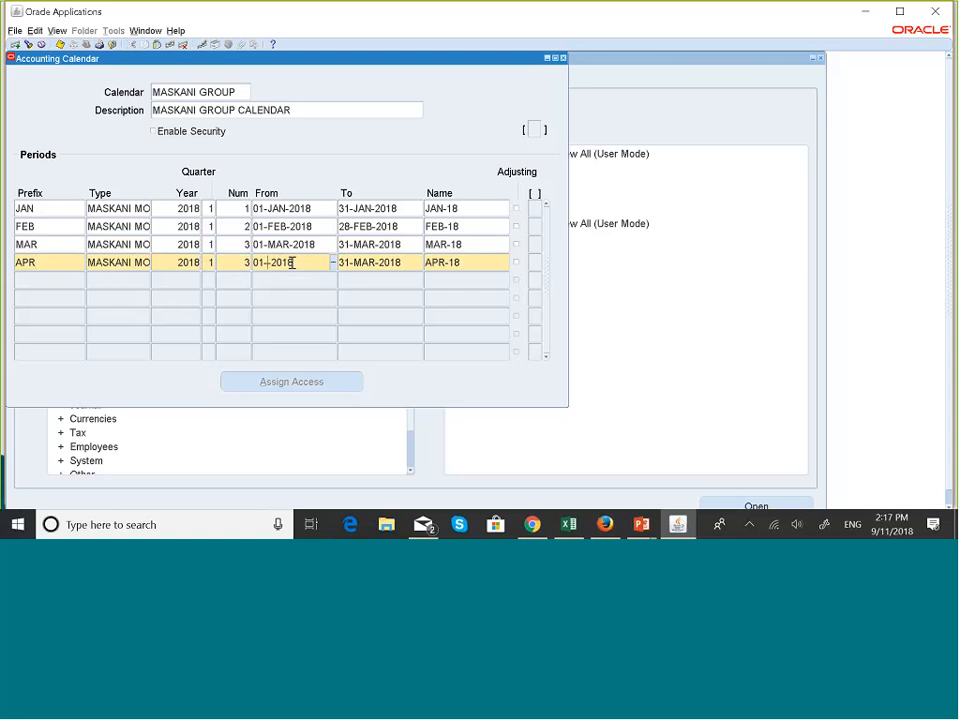
pyautogui.write('APR')
pyautogui.tripleClick(296, 262)
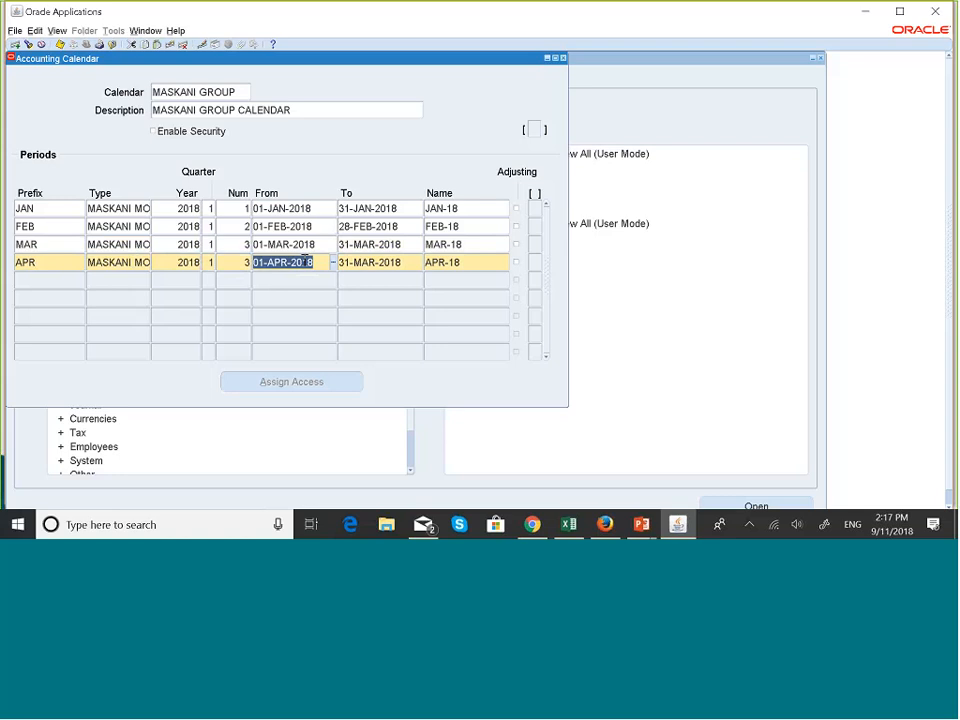
pyautogui.write('01-APR-')
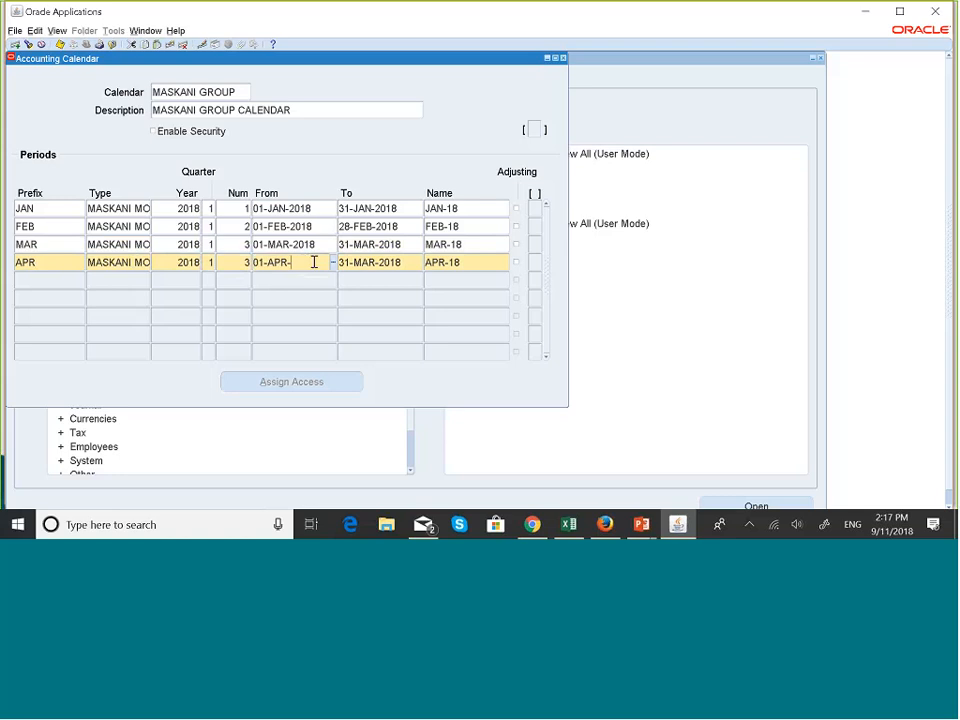
# Step: Clear the copied start and end dates from the April period
pyautogui.doubleClick(387, 267)
pyautogui.press('BackSpace')
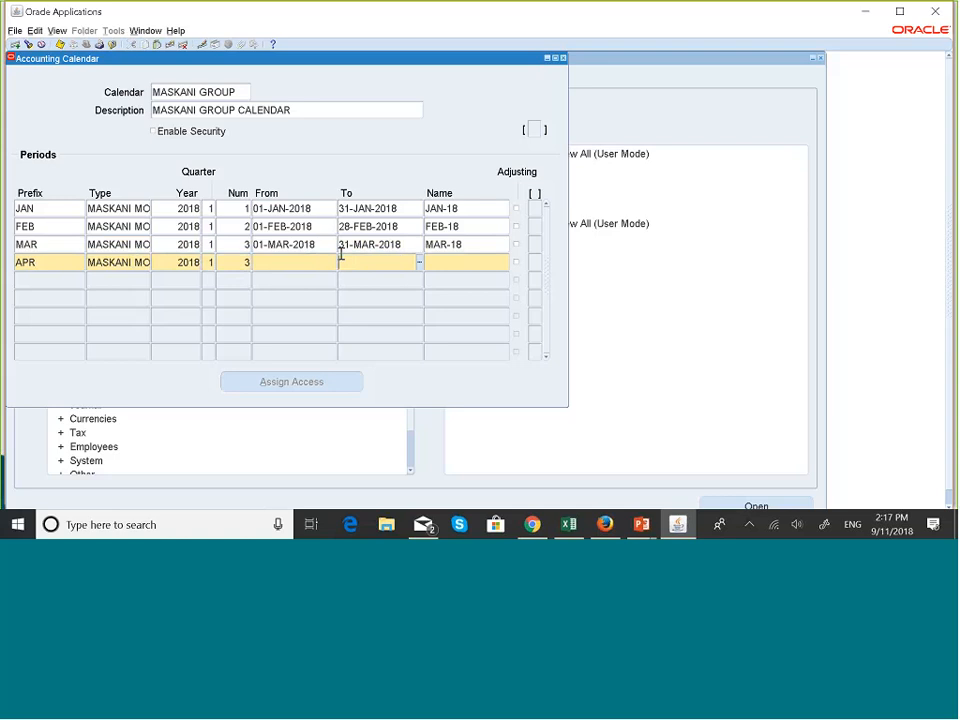
pyautogui.click(281, 261)
pyautogui.write('01-APR-')
pyautogui.doubleClick(251, 262)
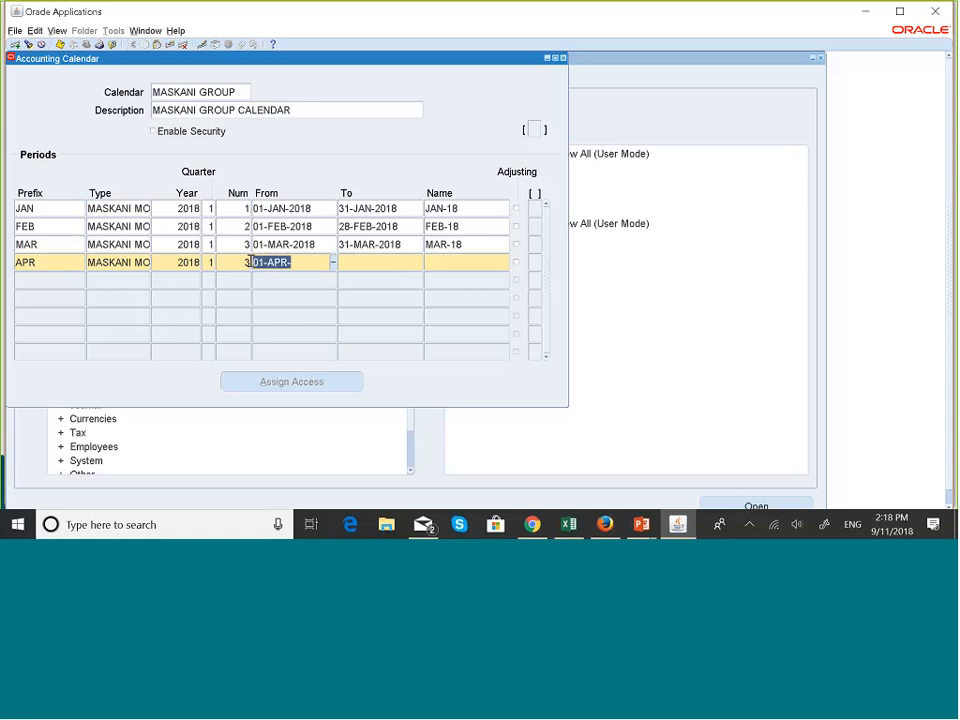
pyautogui.press('BackSpace')
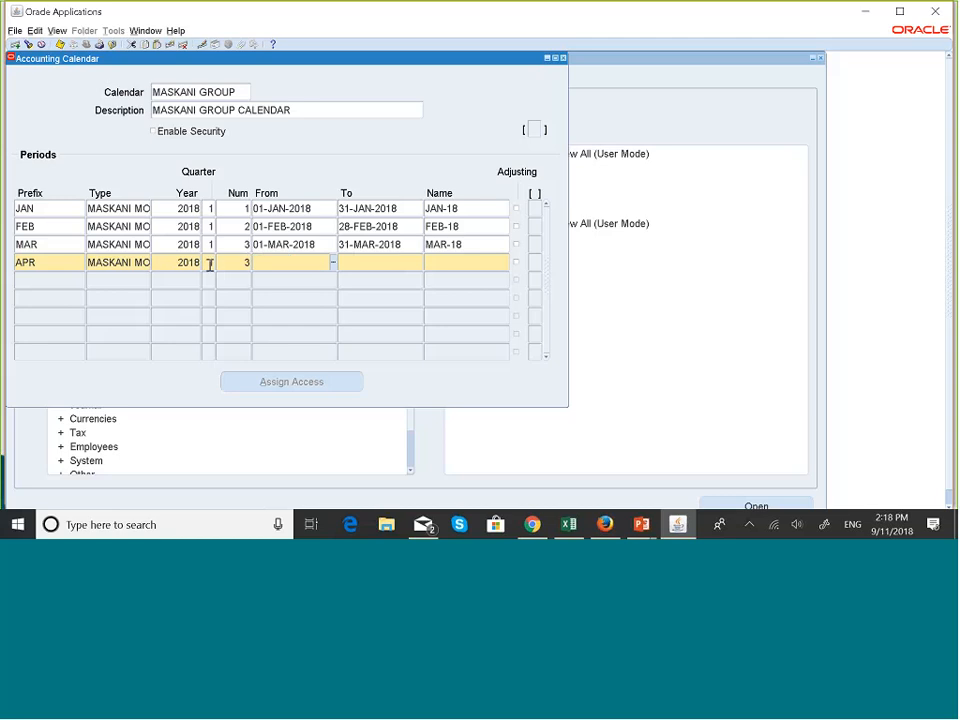
# Step: Set the April period's quarter to 2 and its number to 4
pyautogui.click(210, 264)
pyautogui.write('2')
pyautogui.doubleClick(247, 263)
pyautogui.write('4')
# Step: Give the April period the start date 01-APR-2018 and the end date 30-APR-2018
pyautogui.click(280, 268)
pyautogui.write('01-APR2018')
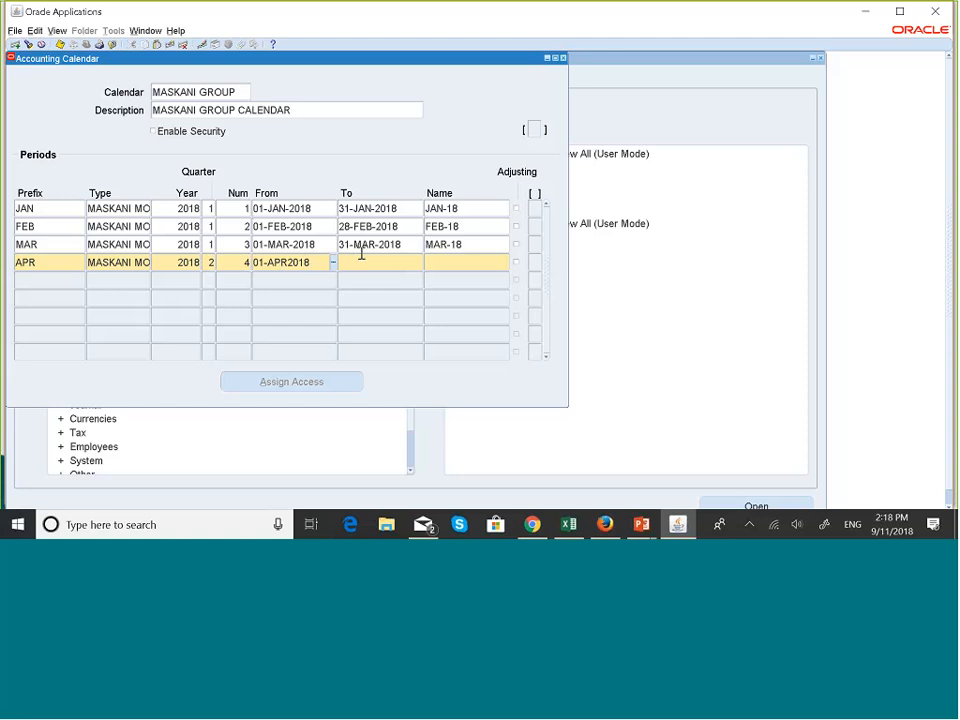
pyautogui.click(358, 263)
pyautogui.write('30')
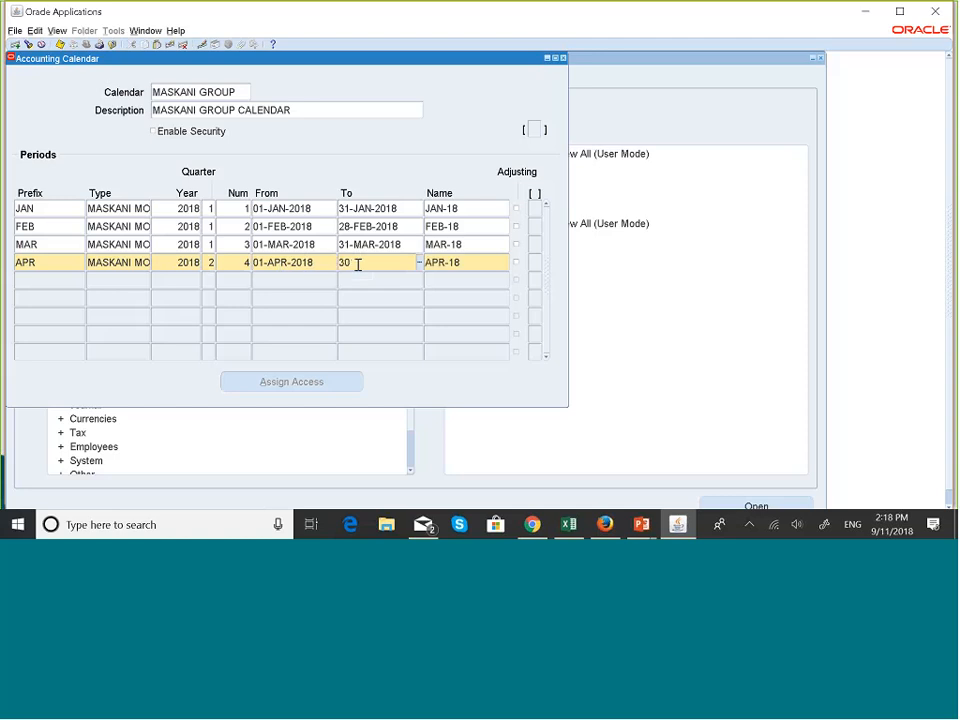
pyautogui.write('APR2018')
# Step: Enter a fifth period with prefix MAY, type MASKANI MONTH, year 2018, quarter 2 and number 5
pyautogui.click(67, 280)
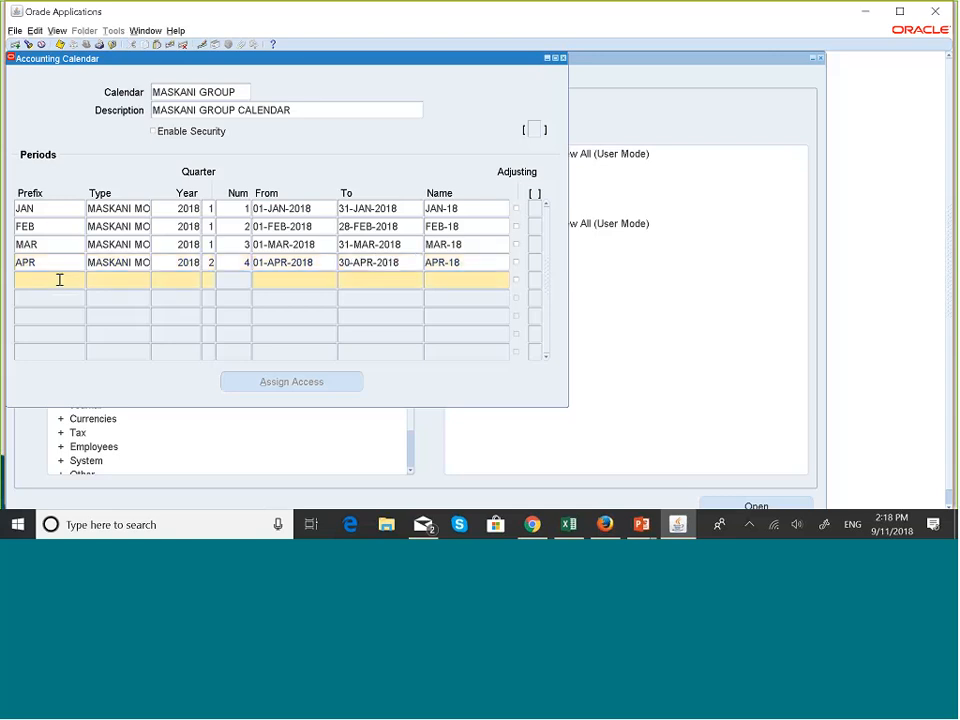
pyautogui.write('MAY')
pyautogui.click(111, 280)
pyautogui.write('MAS')
pyautogui.click(156, 283)
pyautogui.write('2')
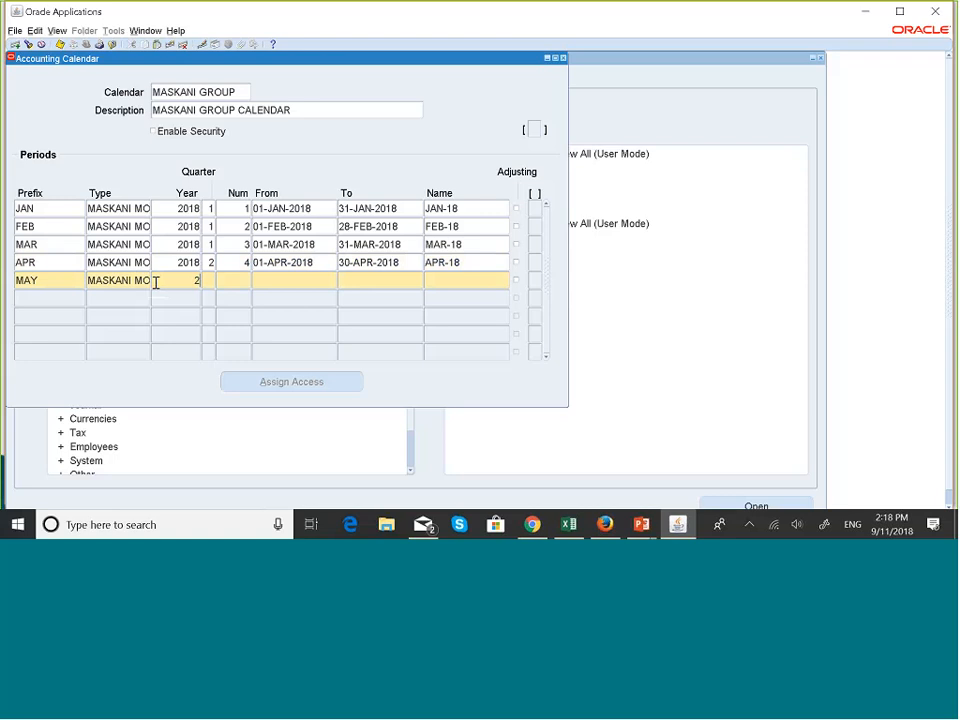
pyautogui.write('01')
pyautogui.write('8')
pyautogui.write('2')
pyautogui.write('5')
# Step: Give the May period the start date 01-MAY-2018 and the end date 31-MAY-2018
pyautogui.press('Tab')
pyautogui.write('01MAY2018')
pyautogui.press('Tab')
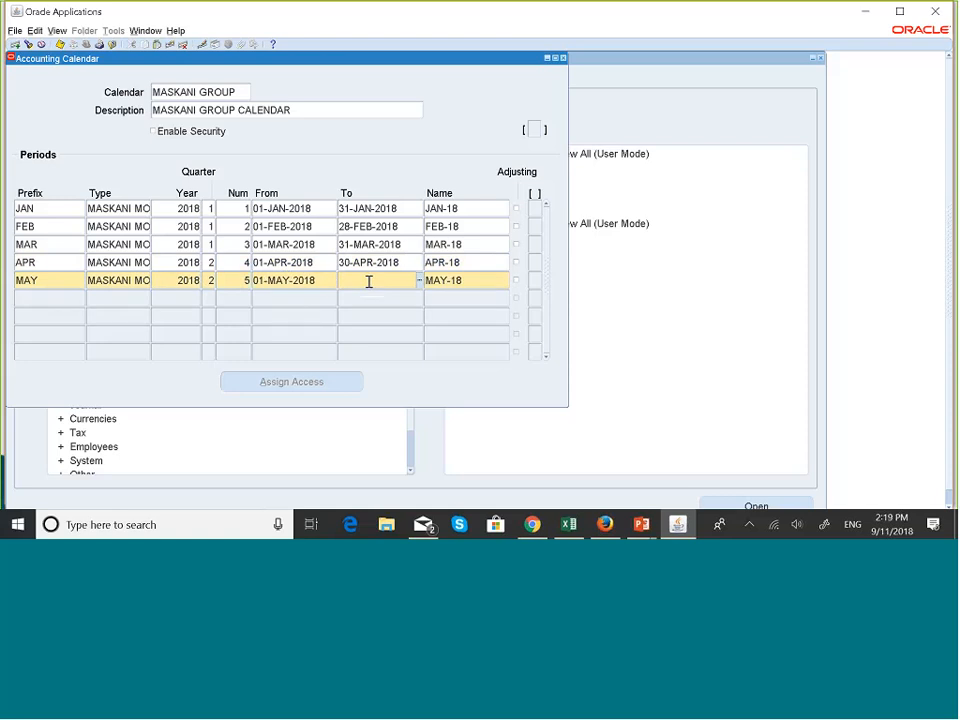
pyautogui.write('31MAY2018')
# Step: Enter a sixth period with prefix JUN, type MASKANI MONTH, year 2018, quarter 2 and number 6
pyautogui.click(45, 293)
pyautogui.write('JUN')
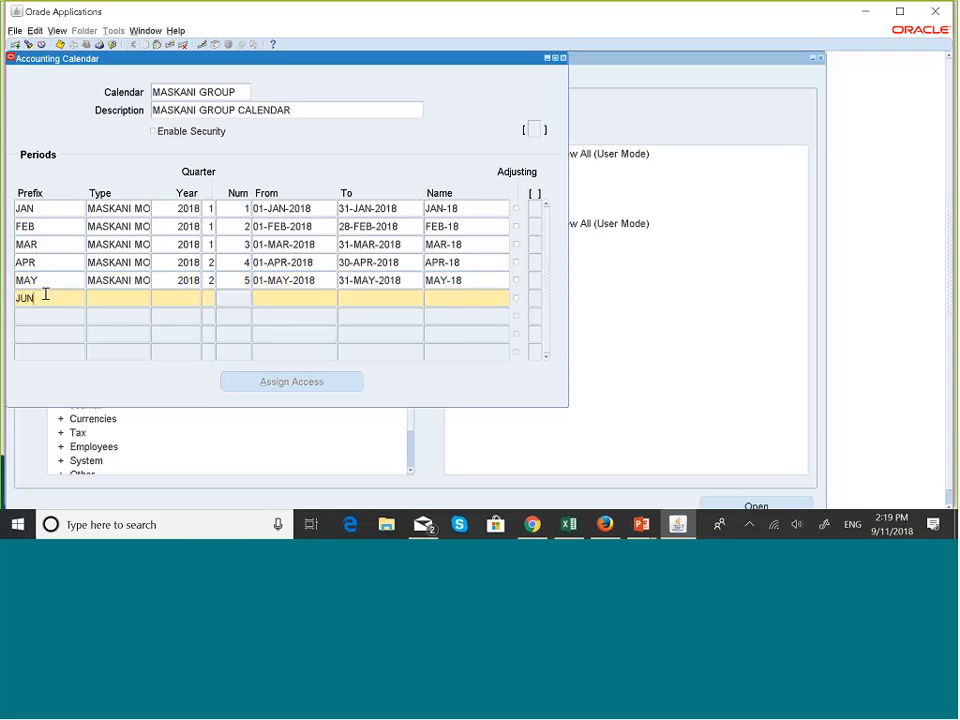
pyautogui.click(99, 300)
pyautogui.write('MAS')
pyautogui.press('Tab')
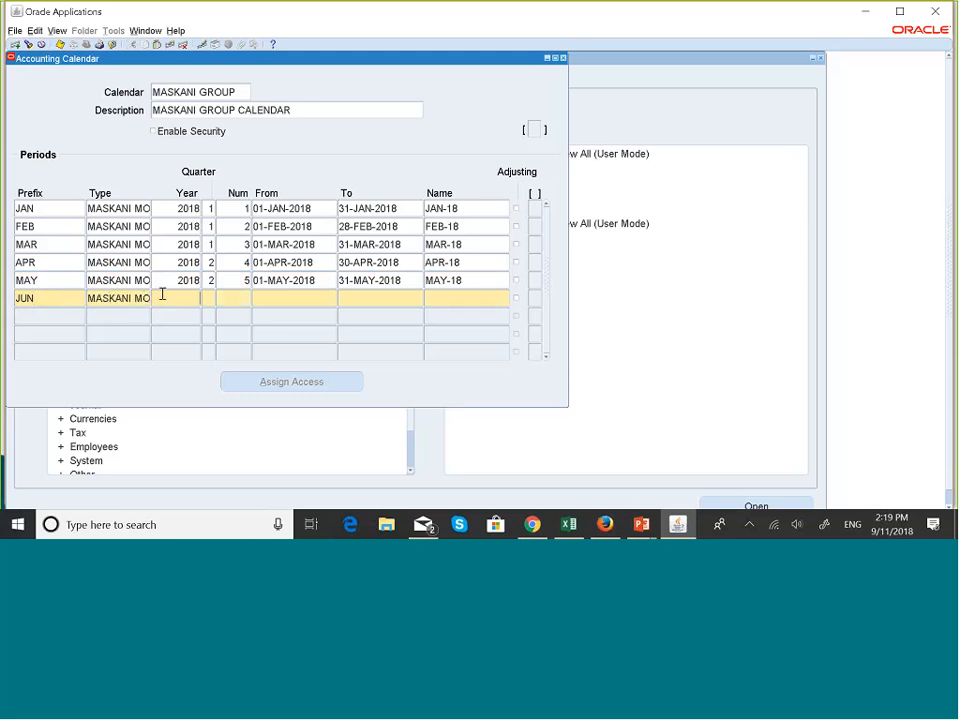
pyautogui.write('2018')
pyautogui.write('2')
pyautogui.write('6')
# Step: Set the June period's start date to 01-JUN-2018
pyautogui.click(270, 301)
pyautogui.write('01')
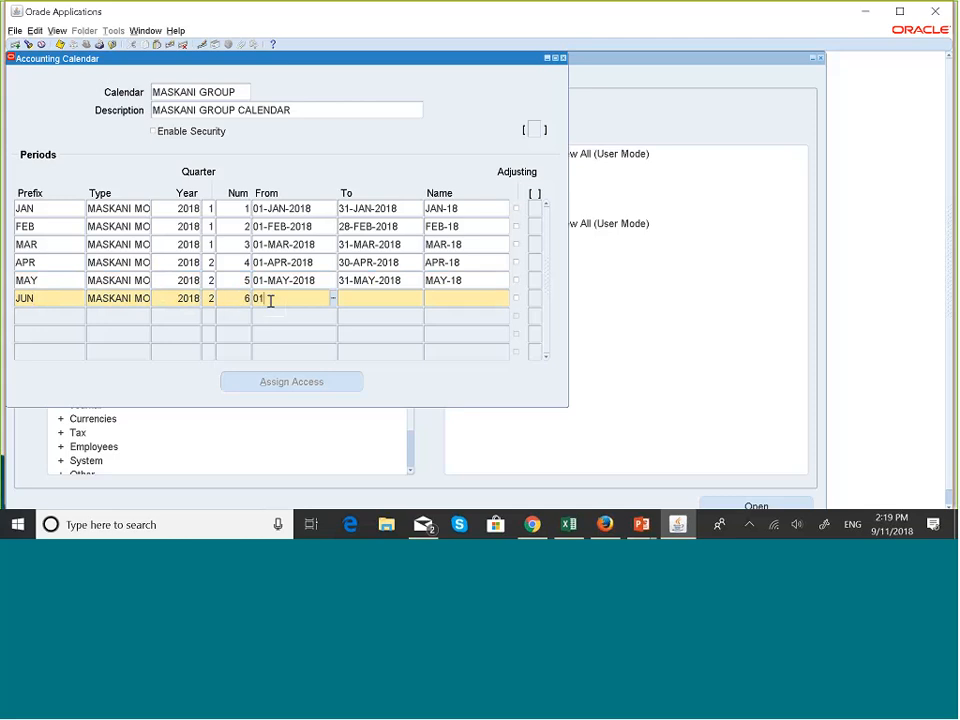
pyautogui.write('JUN2018')
pyautogui.click(357, 298)
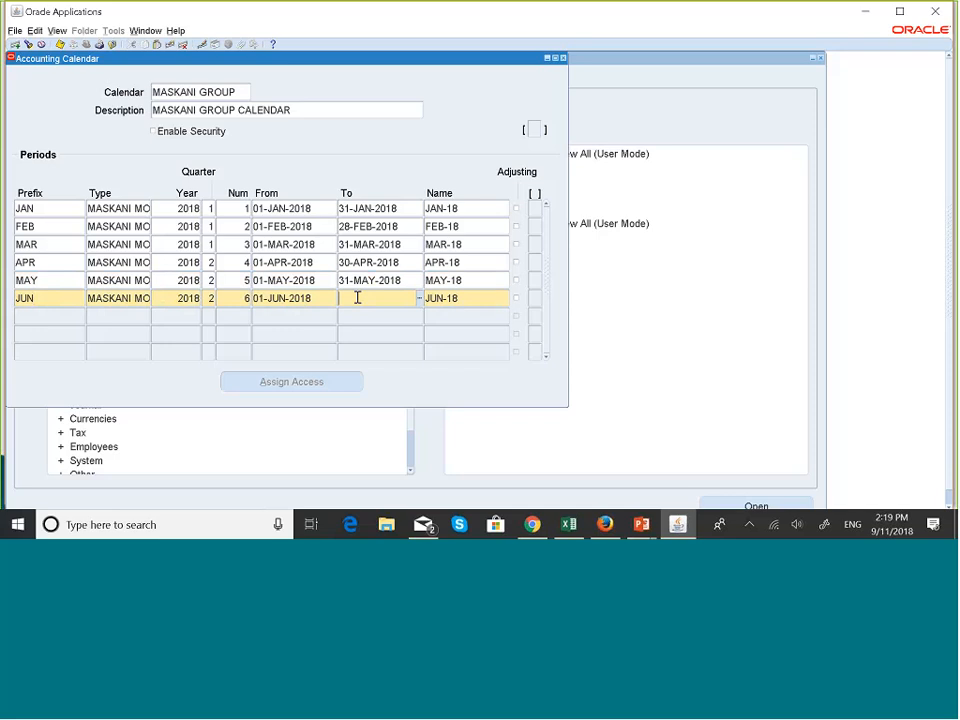
# Step: Set the June period's To date to 30-JUN-2018
pyautogui.write('30JUN2018')
pyautogui.click(34, 317)
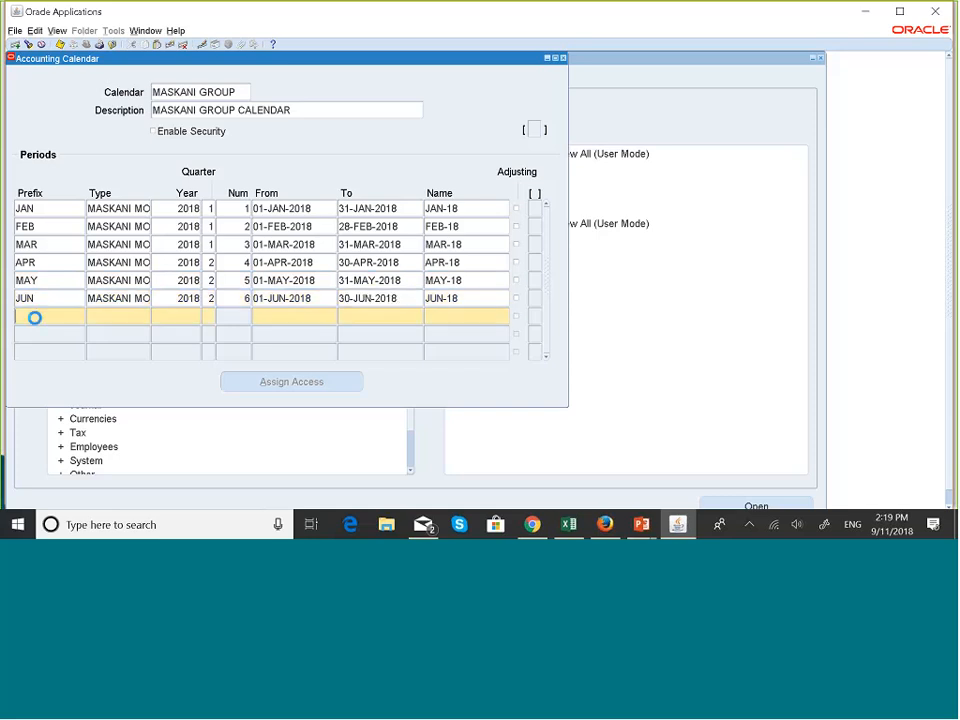
# Step: Duplicate the June period's values into the empty row below it
pyautogui.write('JU')
pyautogui.press('BackSpace')
pyautogui.press('BackSpace')
pyautogui.hotkey('shift', 'F6')
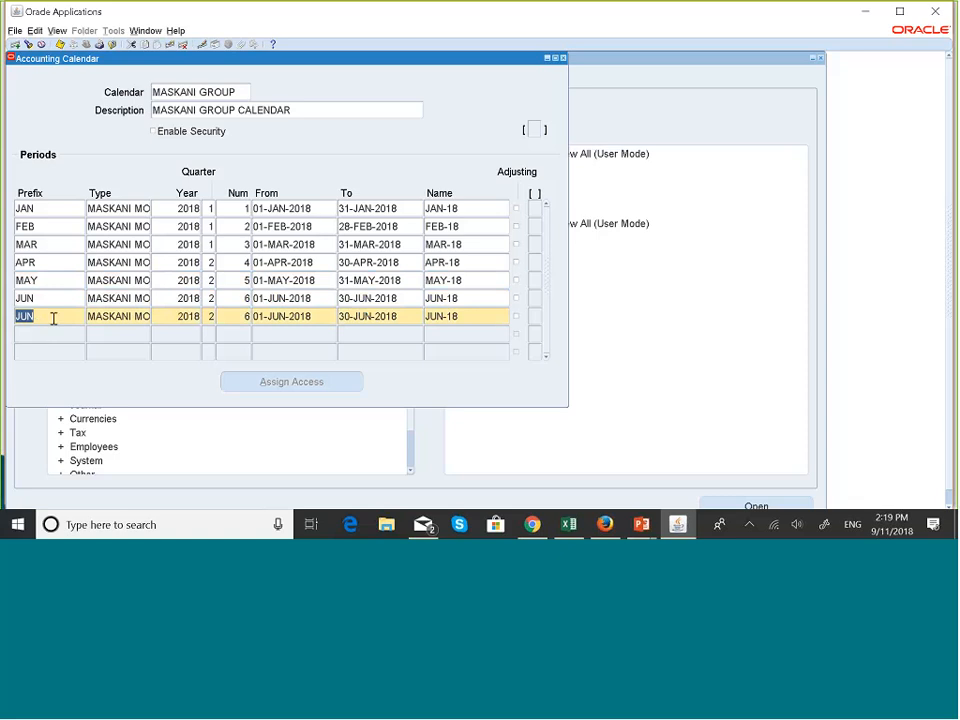
# Step: Change the duplicated period's prefix to JUL, its quarter to 3 and its number to 7
pyautogui.click(43, 316)
pyautogui.press('BackSpace')
pyautogui.write('L')
pyautogui.click(214, 316)
pyautogui.press('BackSpace')
pyautogui.write('3')
pyautogui.click(251, 316)
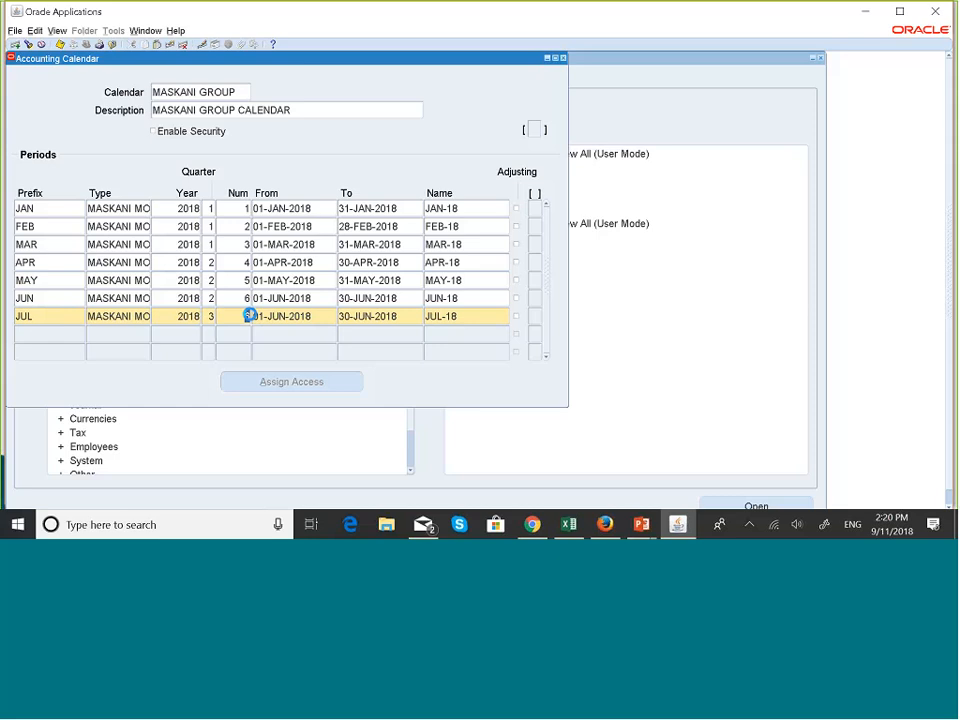
pyautogui.press('BackSpace')
pyautogui.write('7')
pyautogui.press('Tab')
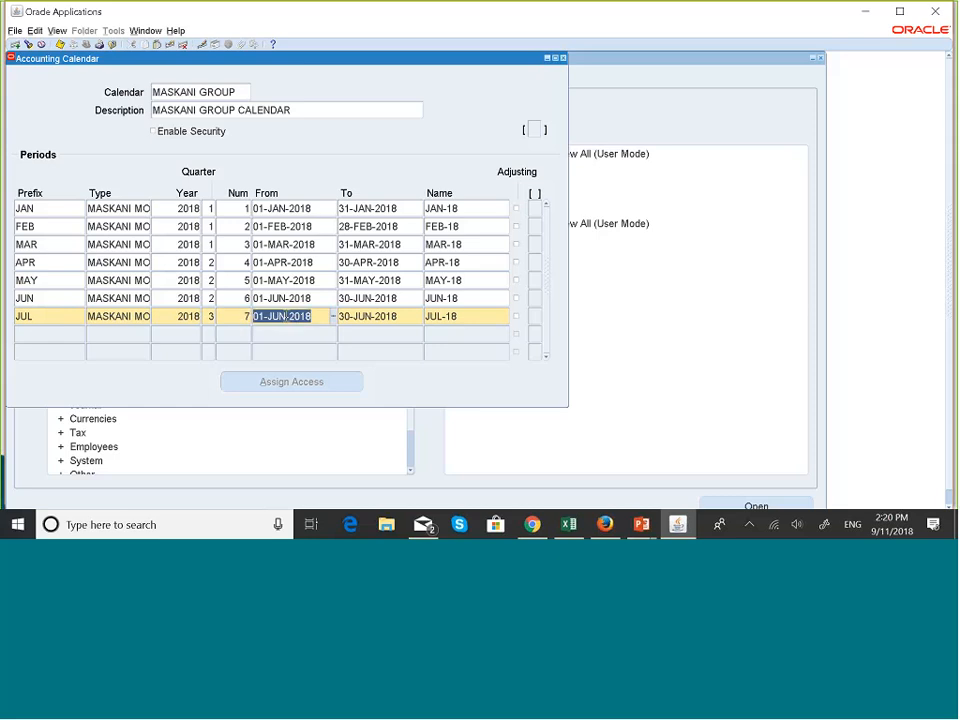
# Step: Set the From date of the duplicated JUL period to 01-JUL-2018
pyautogui.click(286, 316)
pyautogui.press('BackSpace')
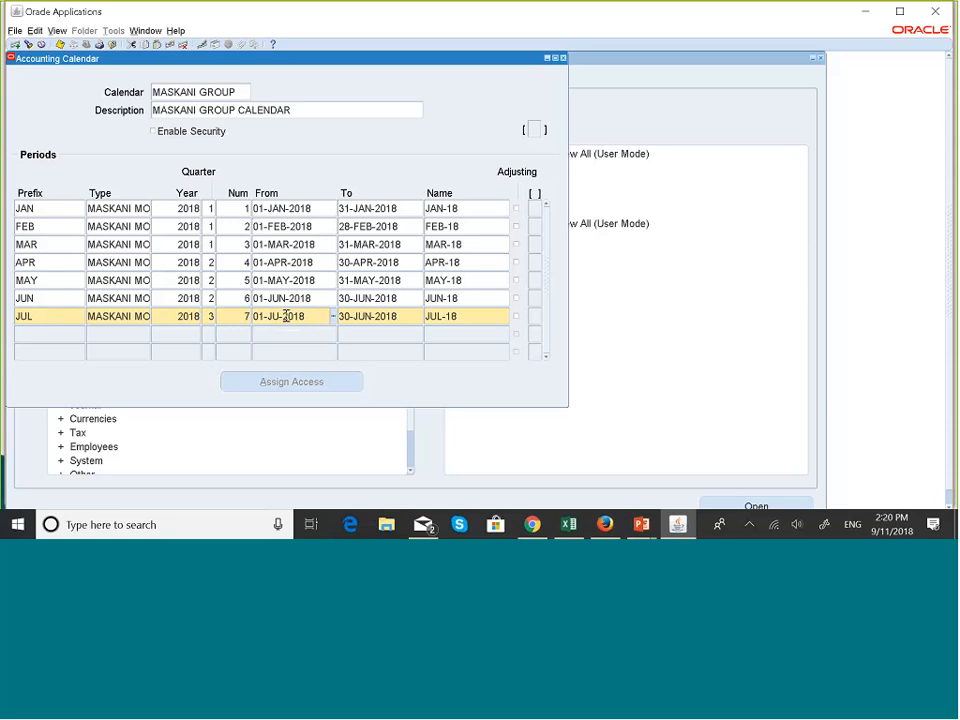
pyautogui.write('L')
pyautogui.doubleClick(312, 317)
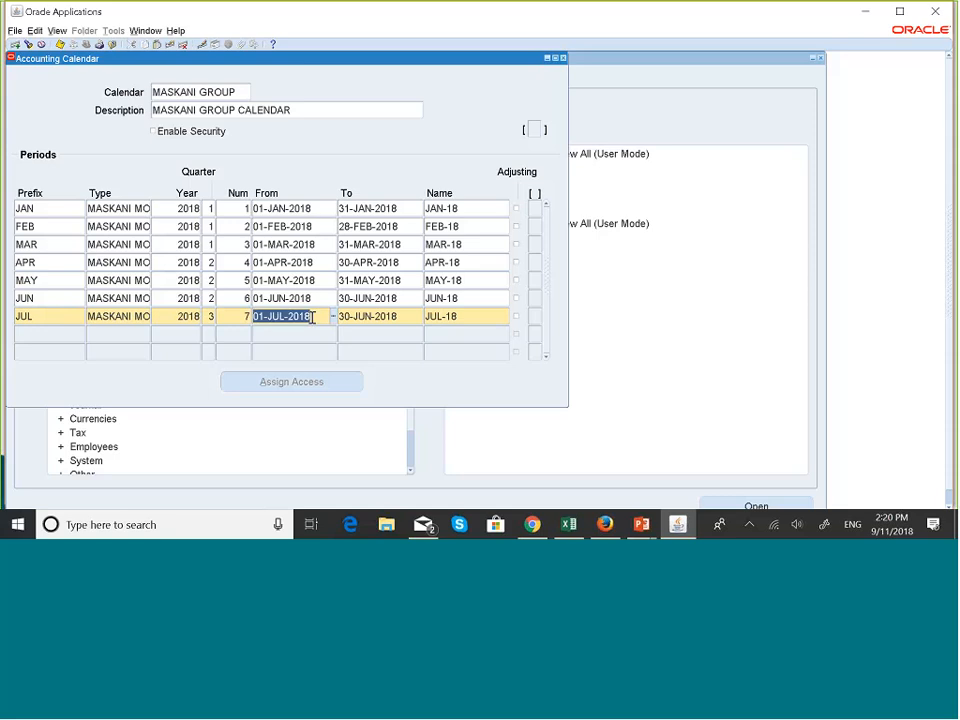
pyautogui.write('01')
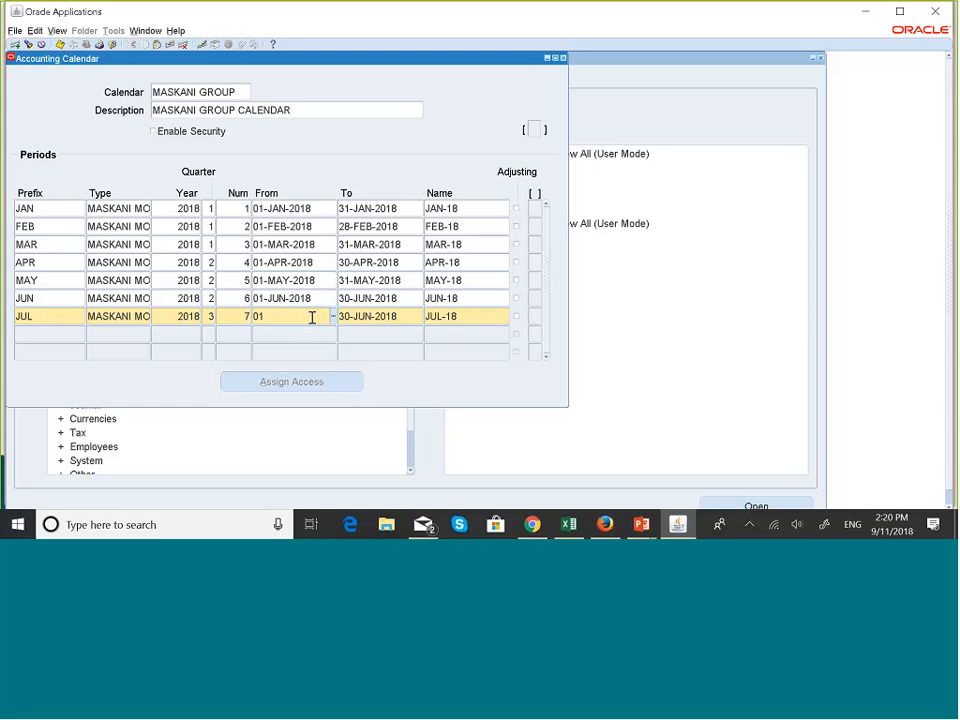
pyautogui.write('-JUL-2-18')
pyautogui.moveTo(318, 318); pyautogui.dragTo(242, 319)
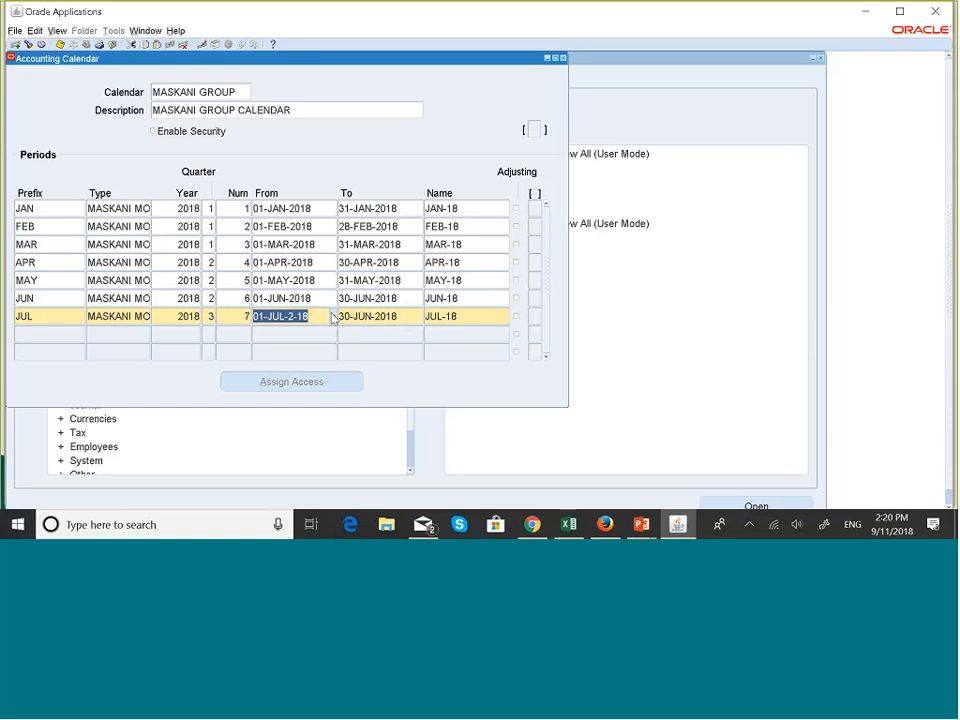
pyautogui.write('0')
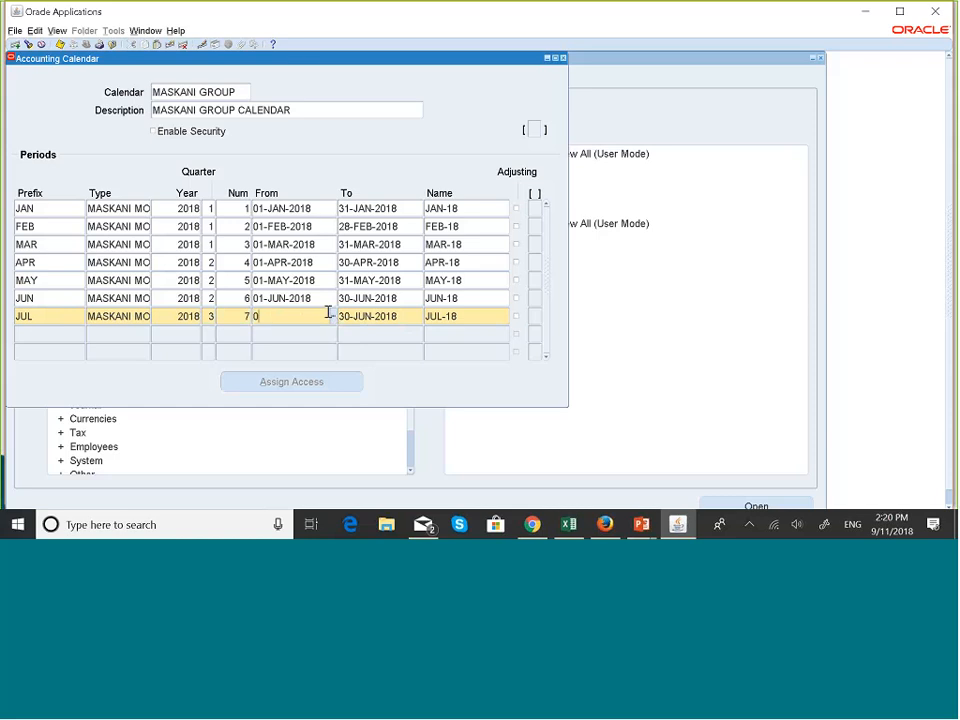
pyautogui.write('1JUL2018')
# Step: Delete the duplicated JUL period row
pyautogui.moveTo(391, 314); pyautogui.dragTo(205, 316)
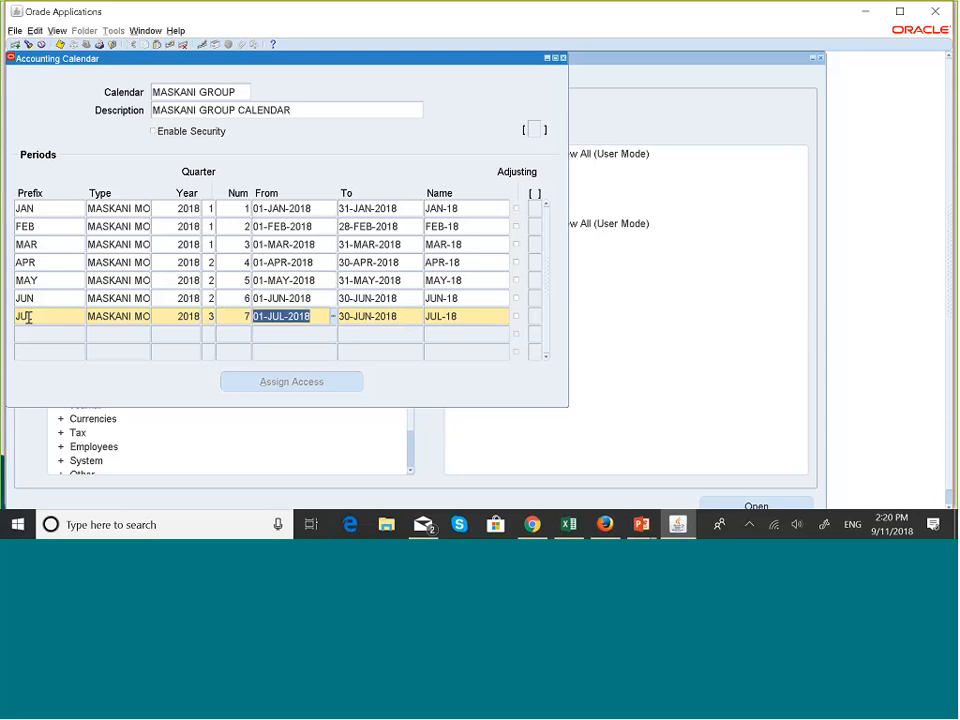
pyautogui.click(183, 45)
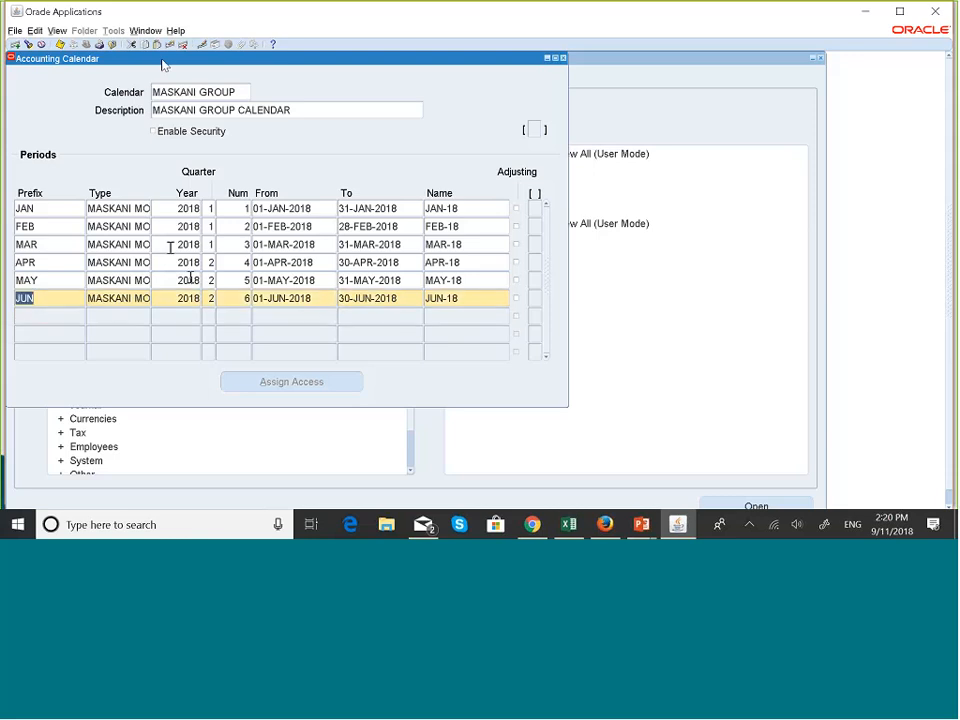
# Step: Add a period below June with prefix JUL, type MASKANI MONTH, year 2018, quarter 3 and number 7
pyautogui.click(40, 316)
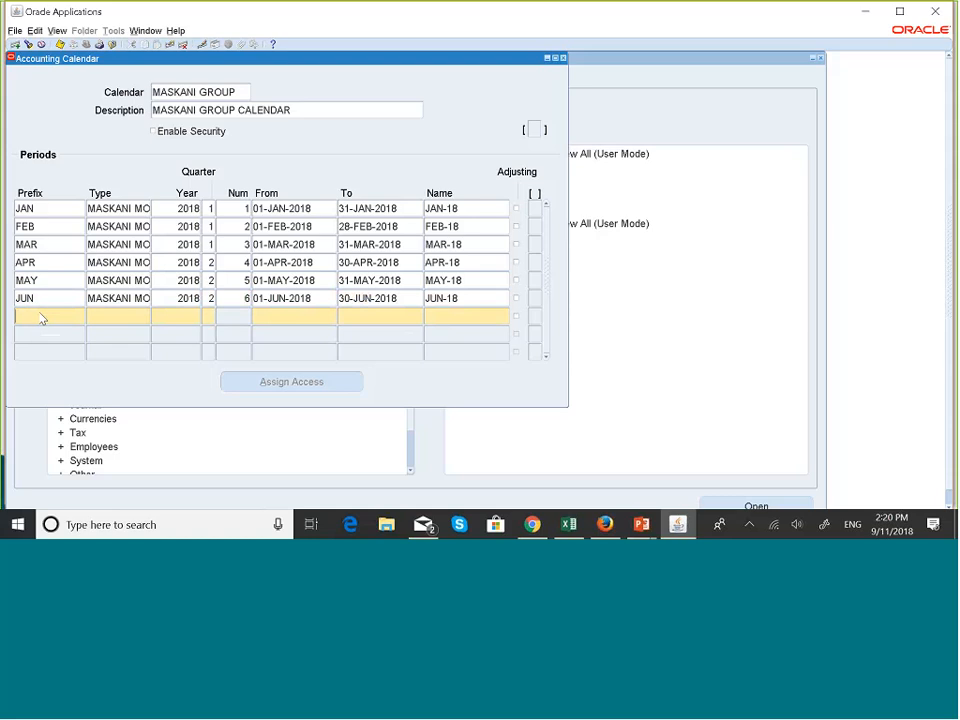
pyautogui.write('JUL')
pyautogui.click(100, 316)
pyautogui.write('M')
pyautogui.click(158, 320)
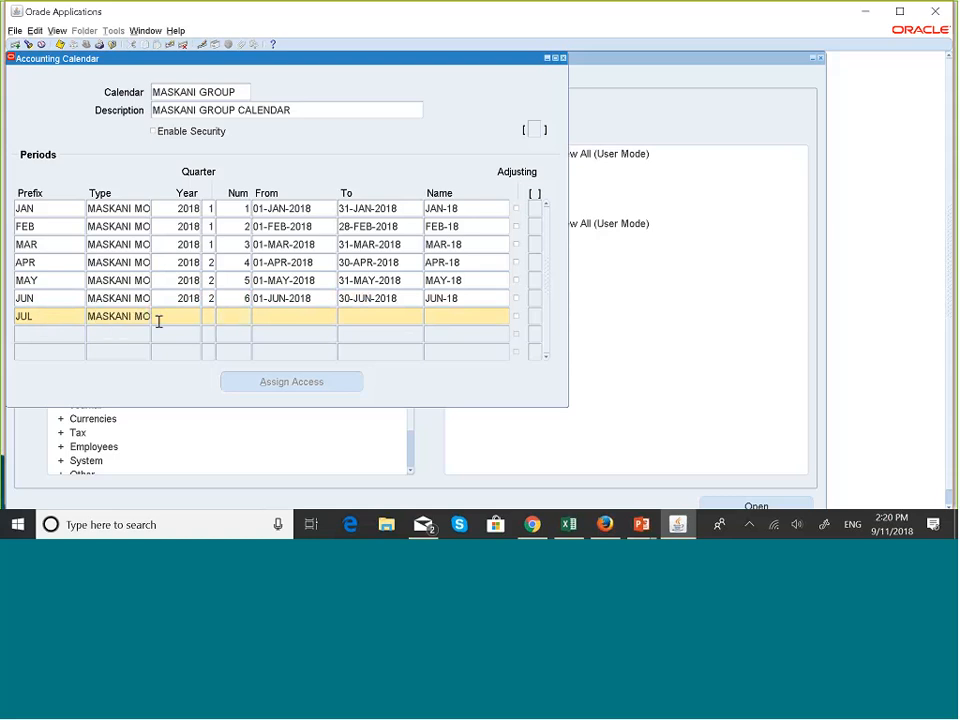
pyautogui.write('2018')
pyautogui.write('3')
pyautogui.click(243, 317)
pyautogui.write('7')
# Step: Set the July period's dates from 01-JUL-2018 to 31-JUL-2018
pyautogui.write('01')
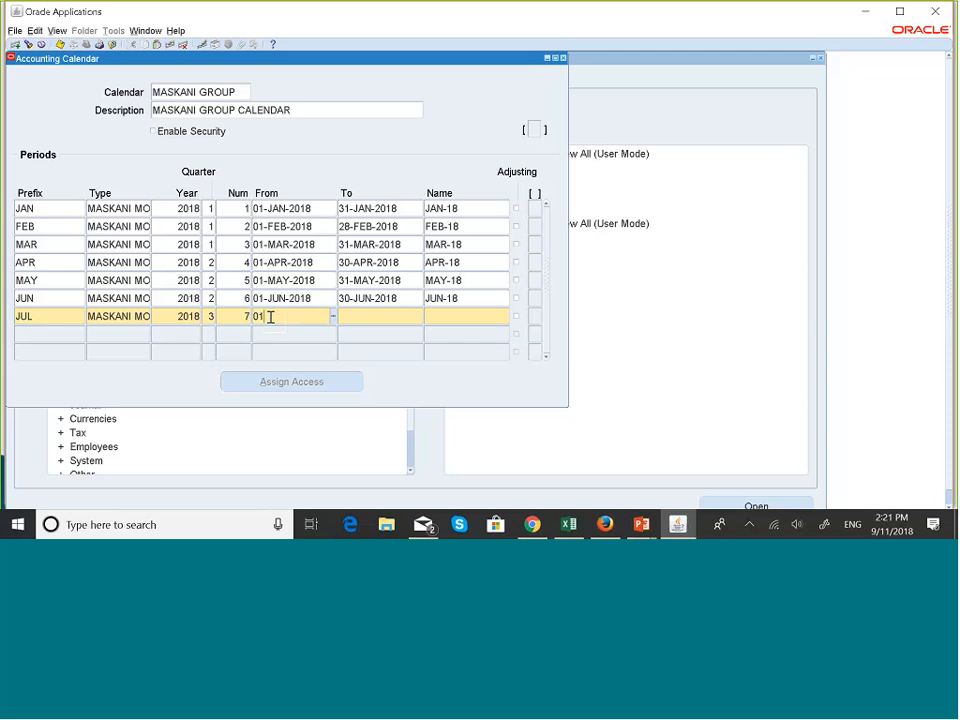
pyautogui.write('JUL20')
pyautogui.write('18')
pyautogui.click(355, 318)
pyautogui.write('31')
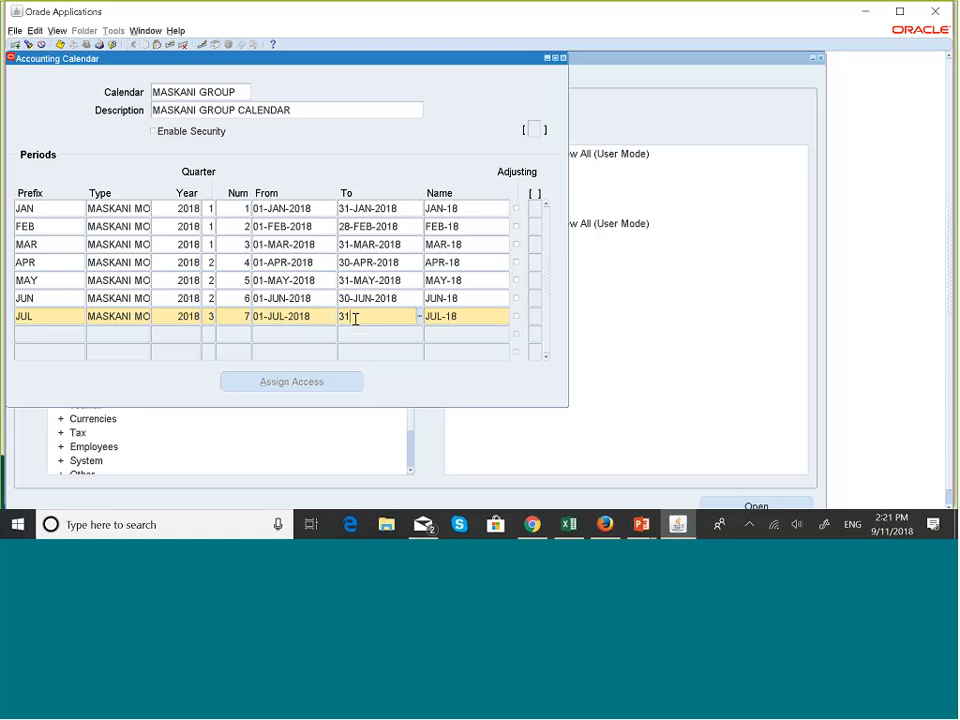
pyautogui.write('JUL2018')
# Step: Add a period below July with prefix AUG, type MASKANI MONTH, year 2018, quarter 3 and number 8
pyautogui.click(48, 335)
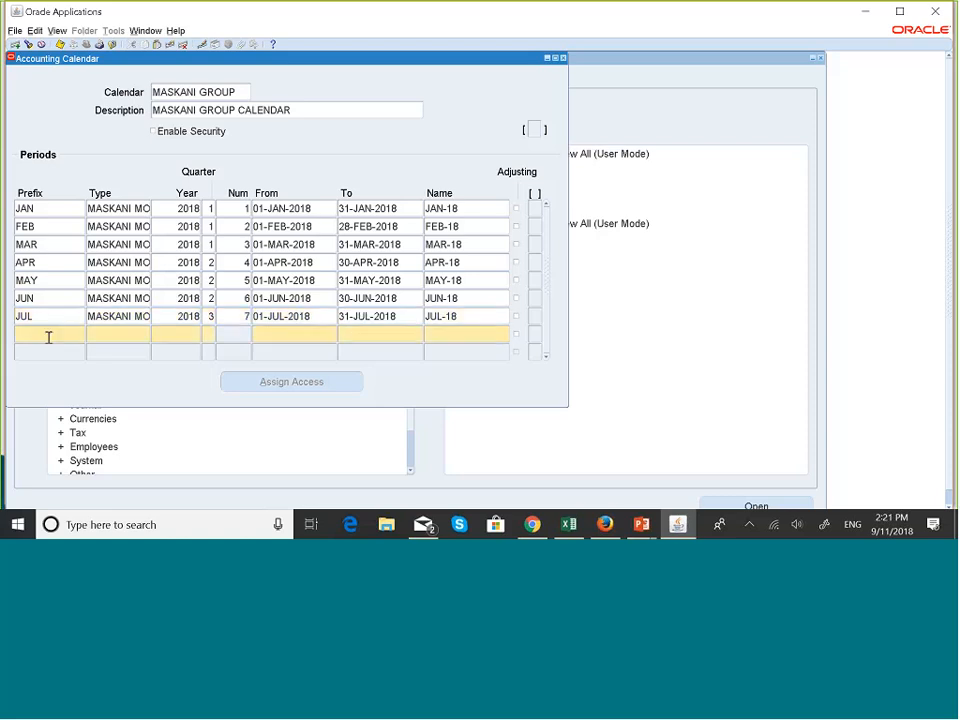
pyautogui.write('AUG')
pyautogui.press('Tab')
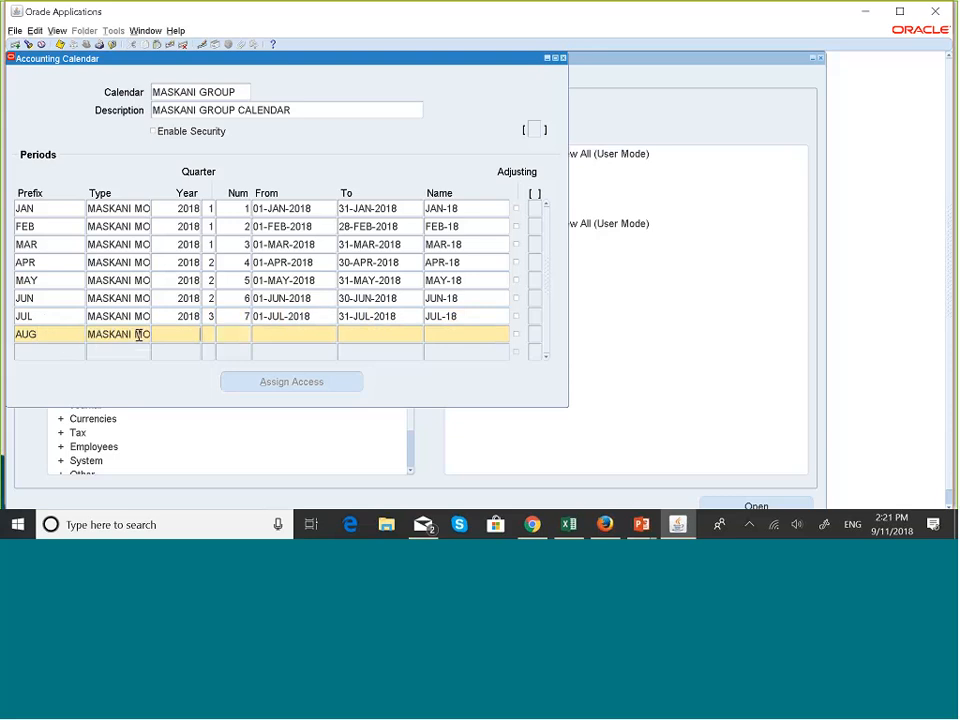
pyautogui.write('2018')
pyautogui.click(212, 337)
pyautogui.write('3')
pyautogui.click(238, 338)
pyautogui.write('8')
# Step: Set the August period's dates from 01-AUG-2018 to 31-AUG-2018
pyautogui.click(274, 339)
pyautogui.write('01-AUG-2018')
pyautogui.click(371, 330)
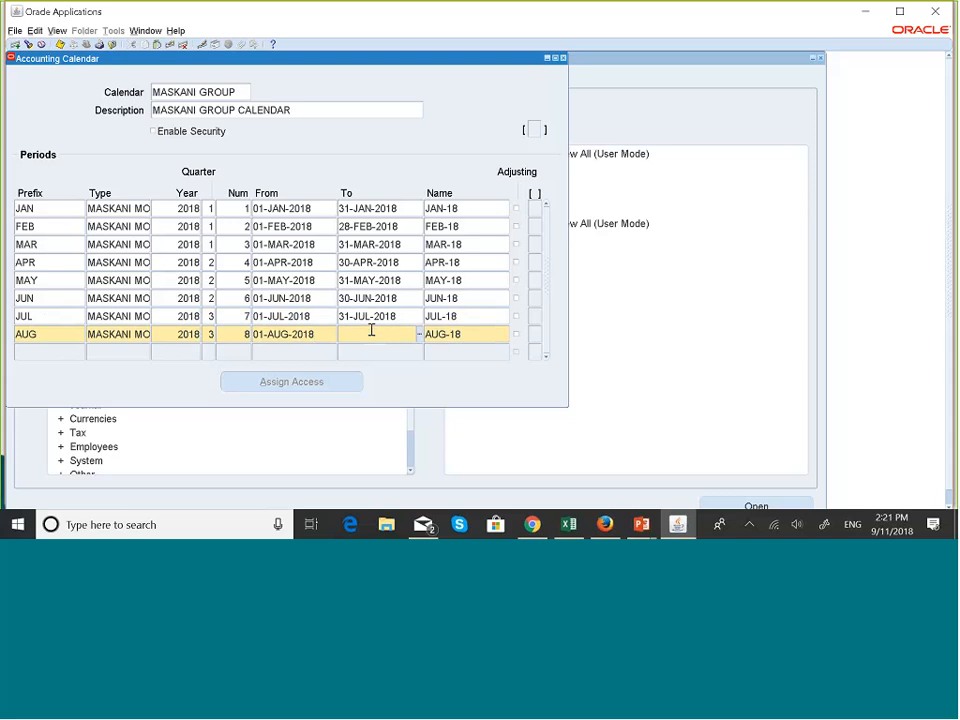
pyautogui.write('31AUG2018')
# Step: Add a period below August with prefix SEP, type MASKANI MONTH, year 2018, quarter 3 and number 9
pyautogui.click(84, 353)
pyautogui.write('SEP')
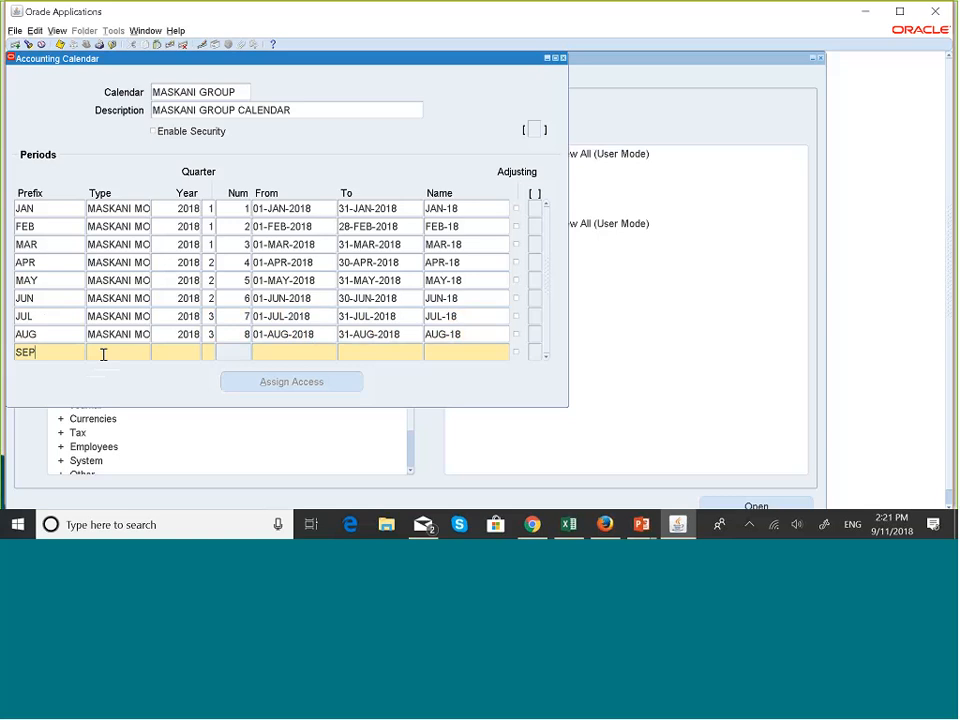
pyautogui.click(103, 354)
pyautogui.write('MASKA')
pyautogui.click(200, 351)
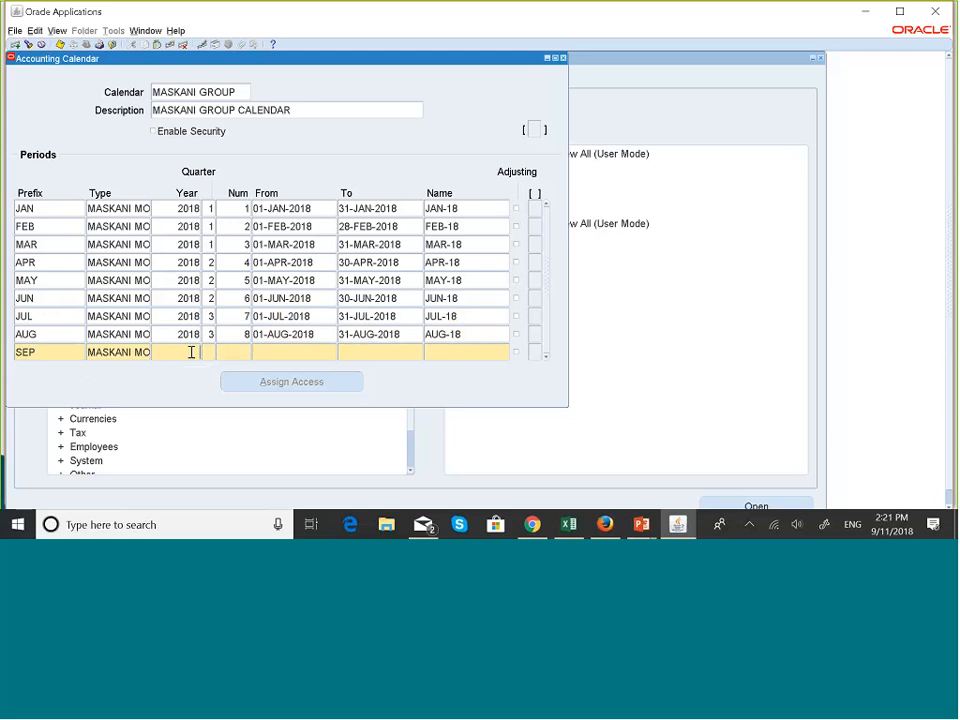
pyautogui.write('2018')
pyautogui.write('3')
# Step: Set the September period's dates from 01-SEP-2018 to 30-SEP-2018
pyautogui.write('01SEP2')
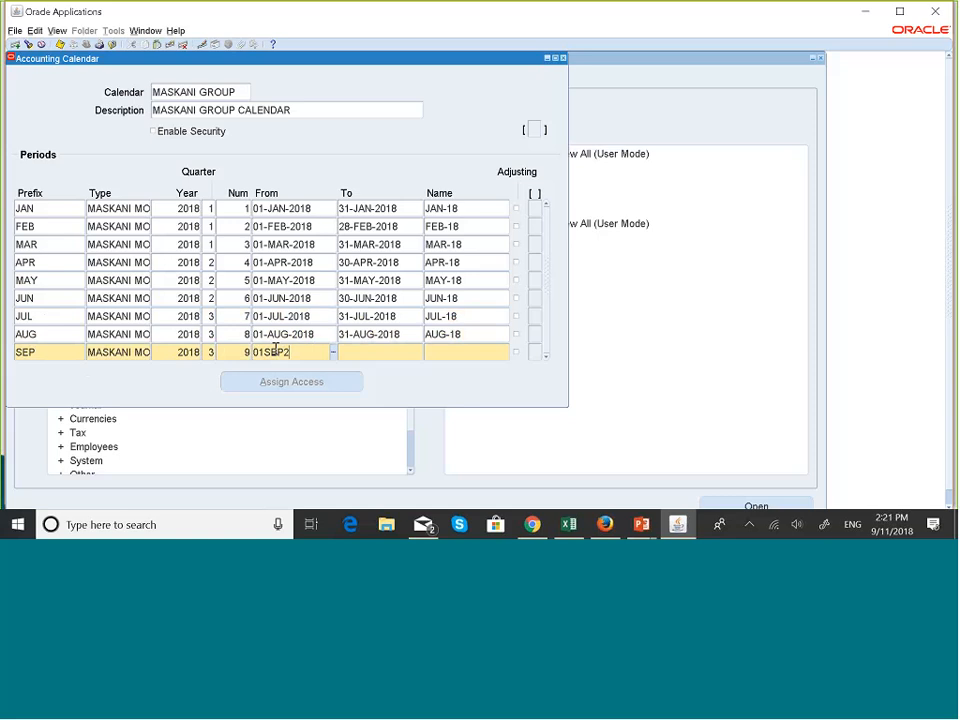
pyautogui.write('018')
pyautogui.click(362, 351)
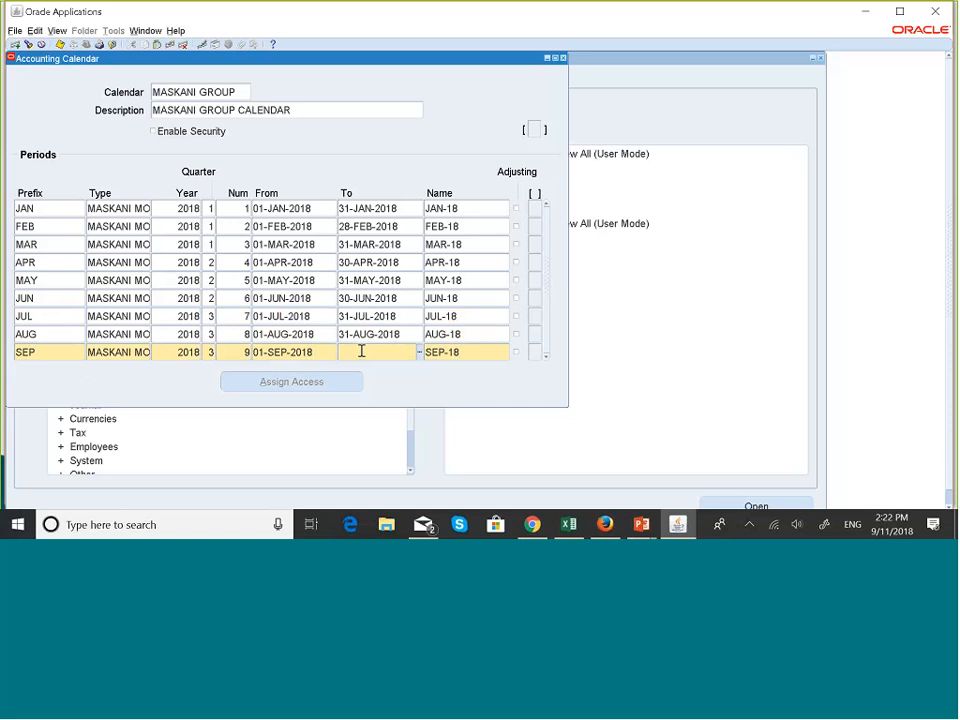
pyautogui.write('31SEP2018')
pyautogui.click(461, 350)
pyautogui.click(350, 352)
pyautogui.press('BackSpace')
pyautogui.write('0')
pyautogui.press('Down')
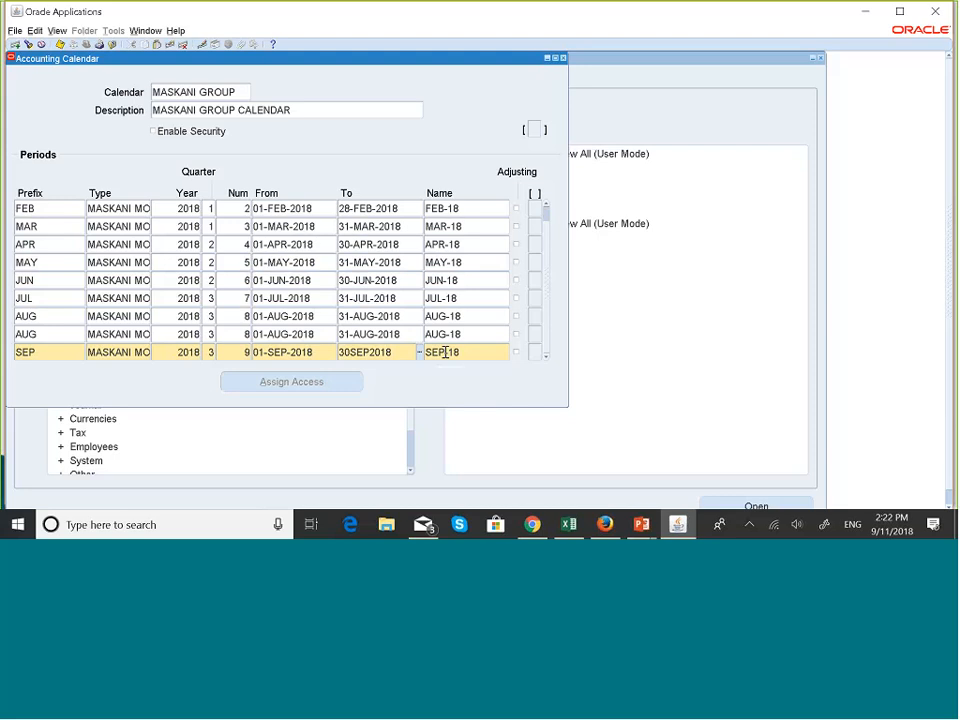
# Step: Add a period below September with prefix OCT, type MASKANI MONTH, year 2018, quarter 4 and number 10
pyautogui.press('Down')
pyautogui.write('NOV')
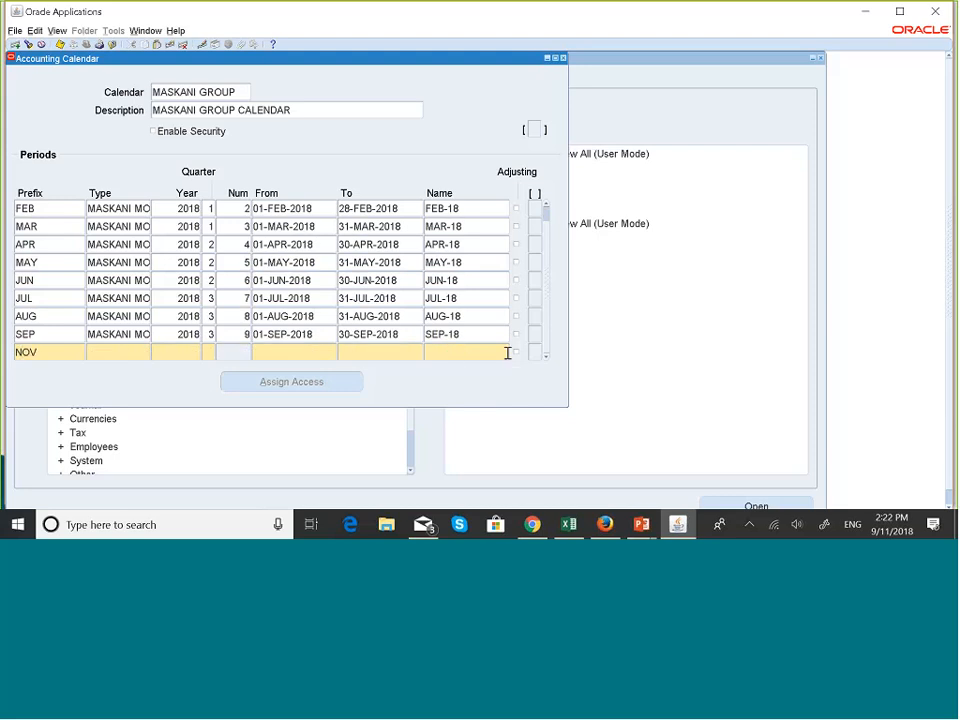
pyautogui.click(105, 352)
pyautogui.write('MA')
pyautogui.press('Tab')
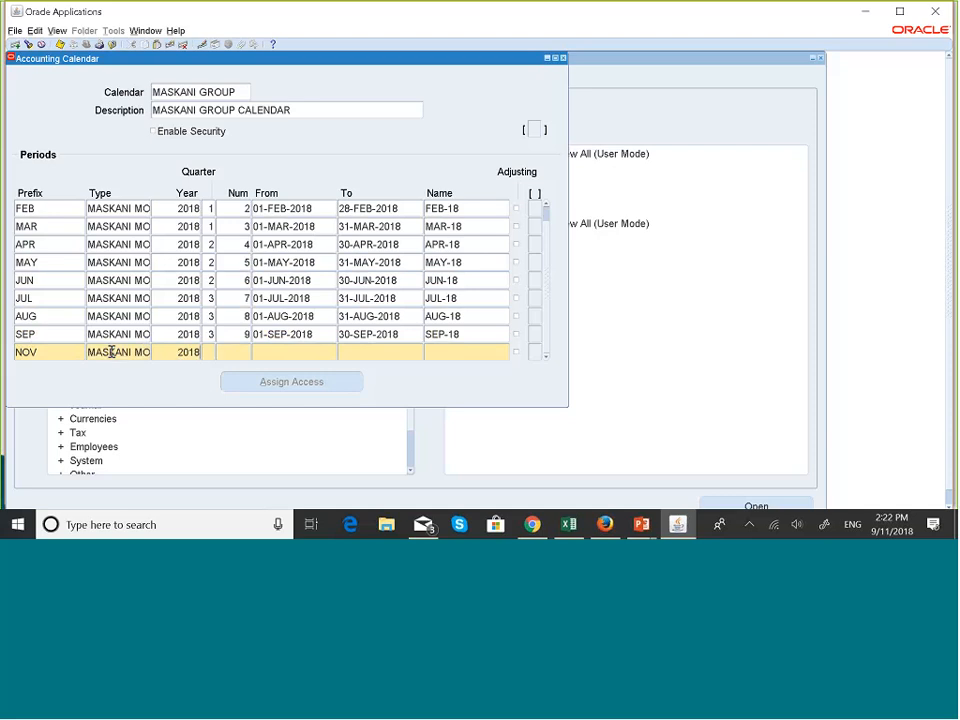
pyautogui.doubleClick(44, 352)
pyautogui.write('O')
pyautogui.write('CT')
pyautogui.write('4')
pyautogui.press('Tab')
pyautogui.write('10')
# Step: Set the October period's dates from 01-OCT-2018 to 31-OCT-2018
pyautogui.click(271, 354)
pyautogui.write('01-OCT2018')
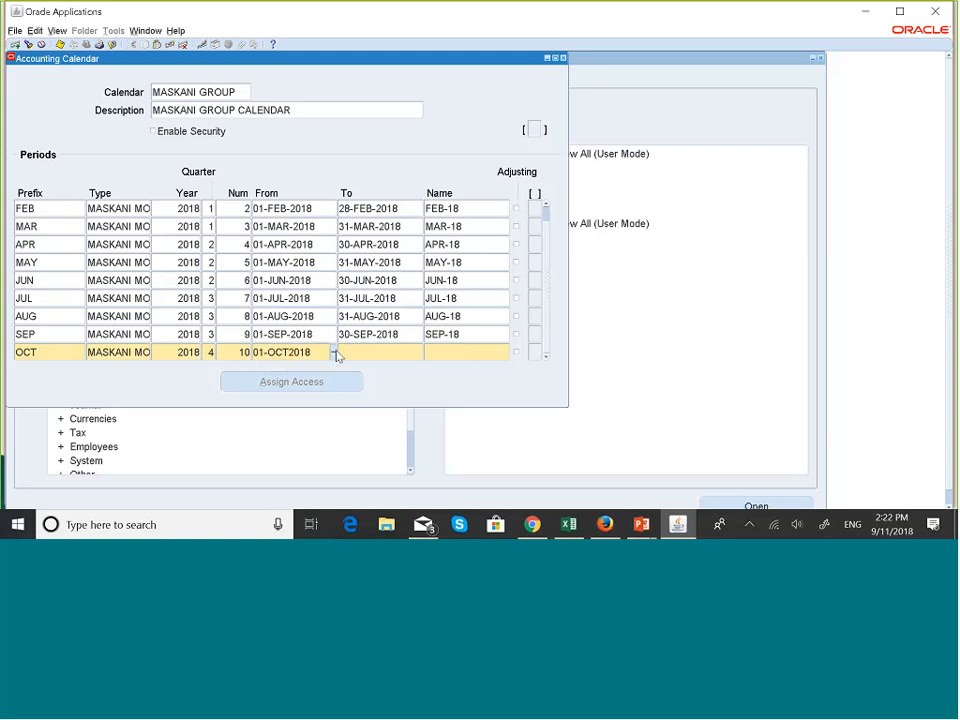
pyautogui.click(354, 351)
pyautogui.write('3')
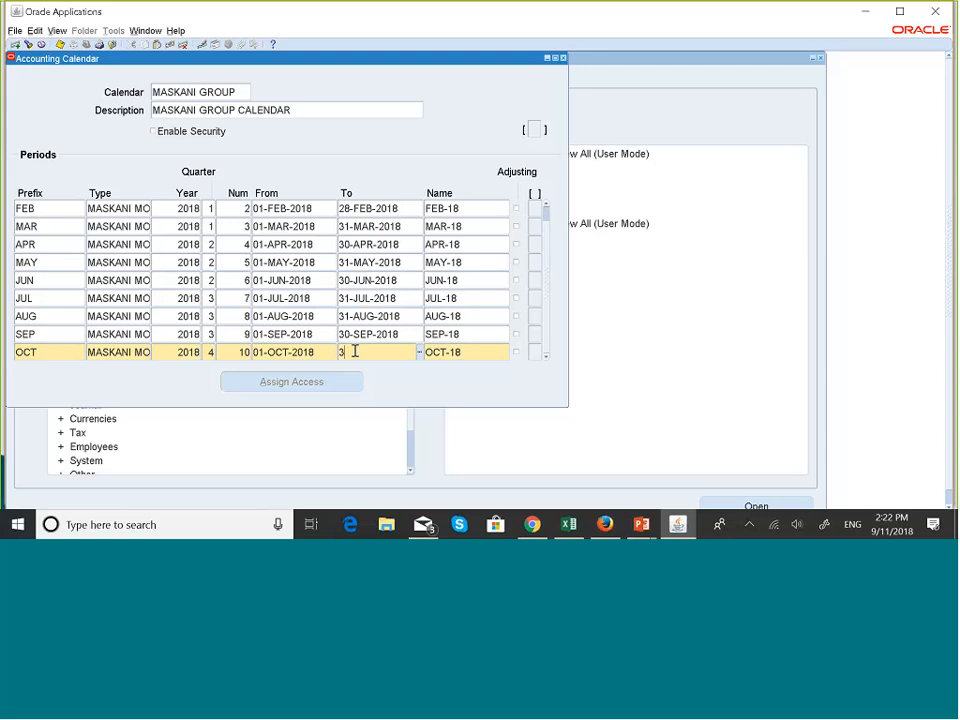
pyautogui.write('1-OCT2018')
# Step: Add a period below October with prefix NOV, type MASKANI MONTH, year 2018, quarter 4 and number 11
pyautogui.press('Down')
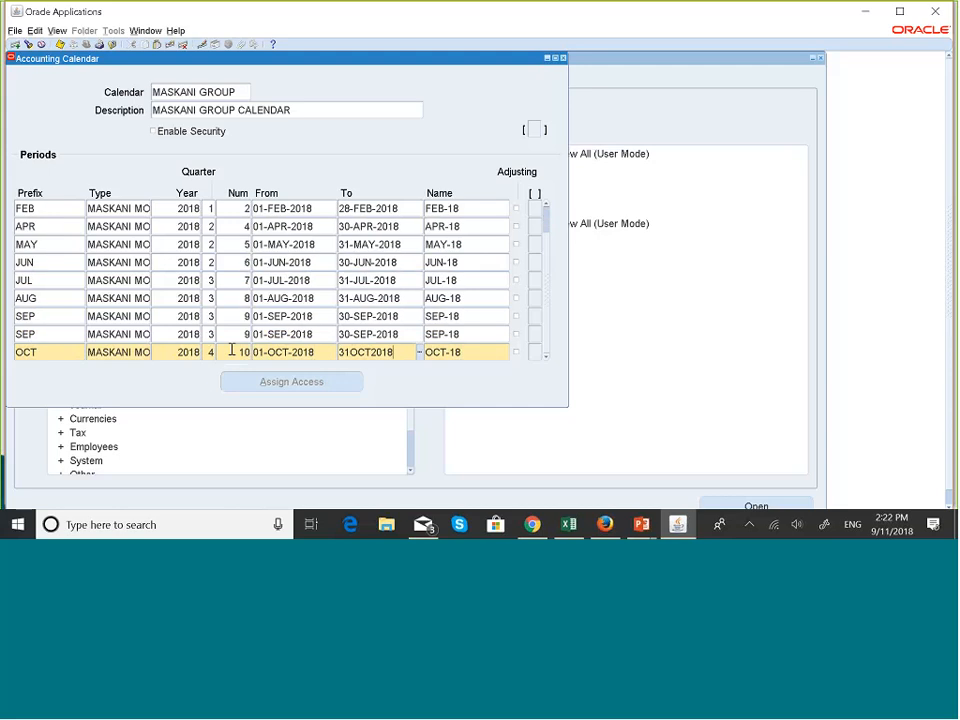
pyautogui.write('NOV')
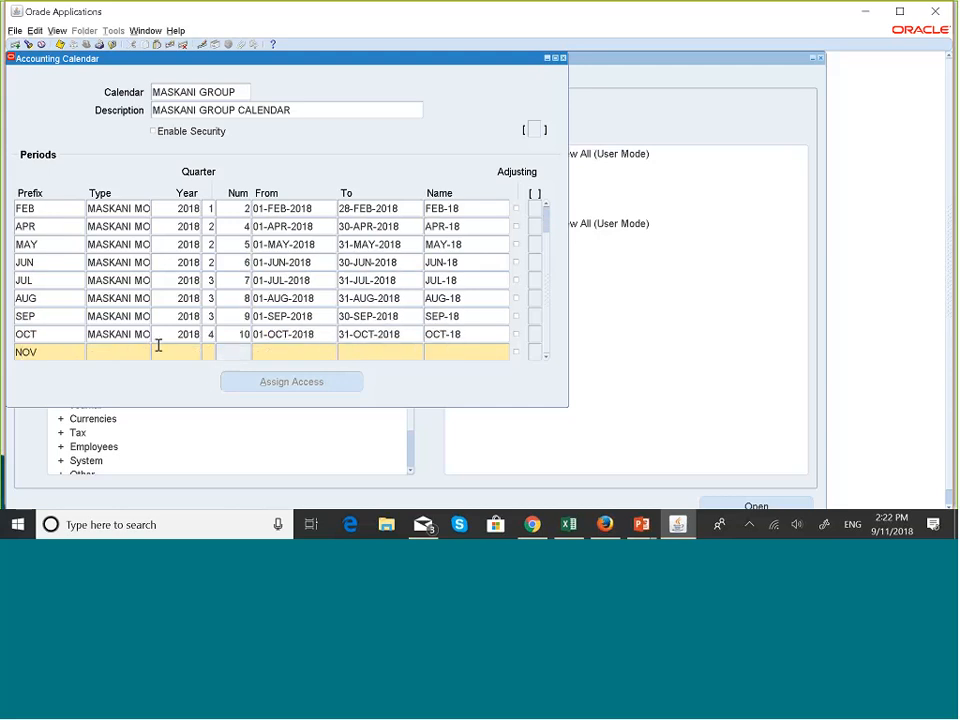
pyautogui.click(133, 345)
pyautogui.write('MA')
pyautogui.press('Tab')
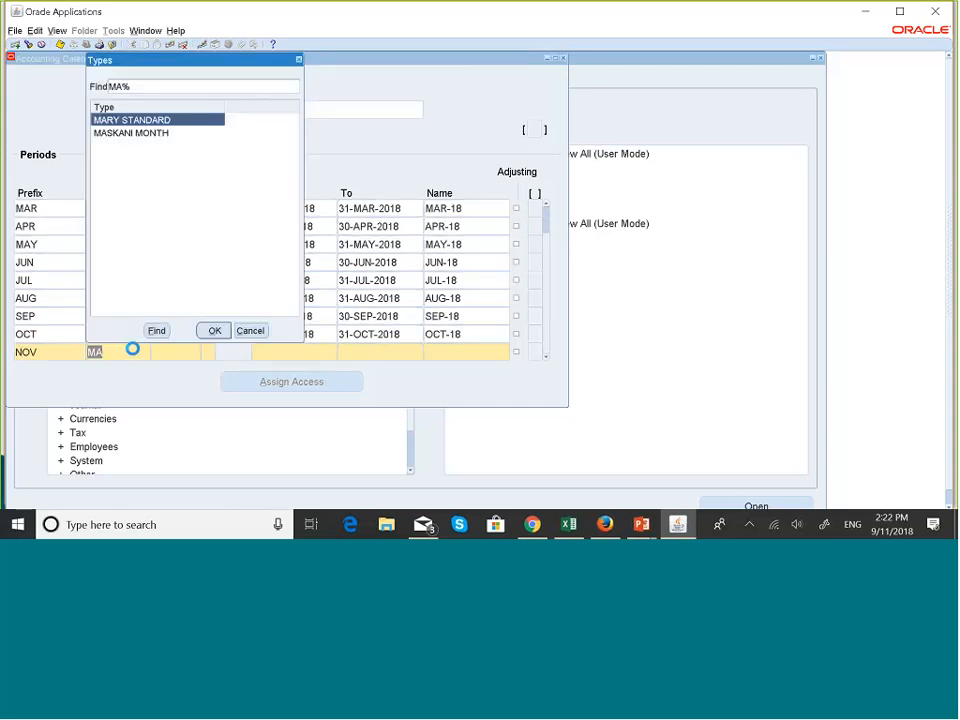
pyautogui.press('Down')
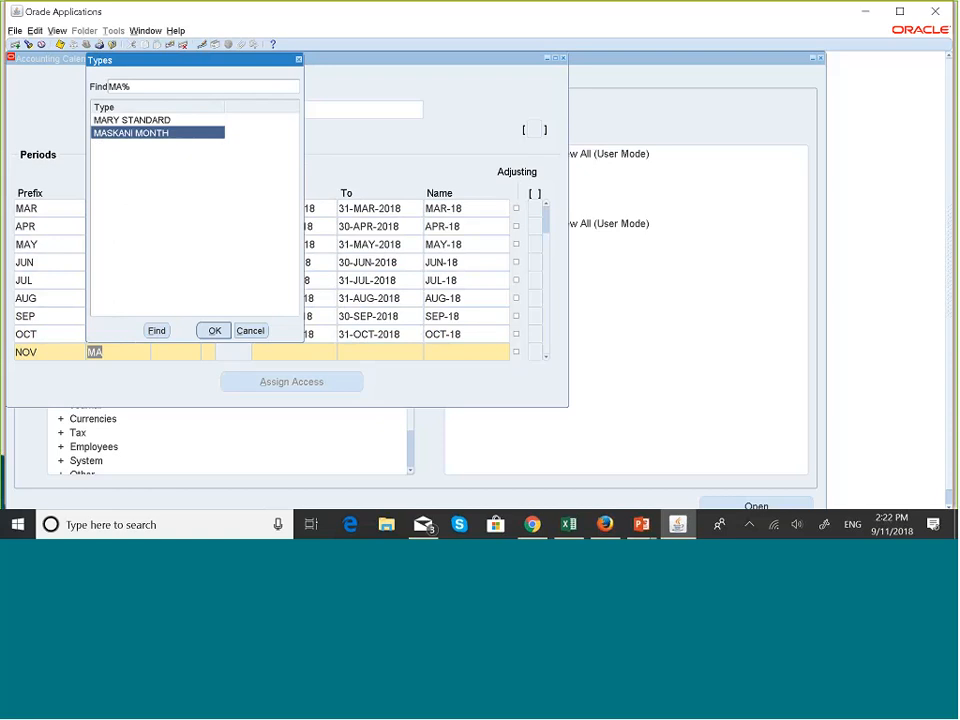
pyautogui.click(215, 333)
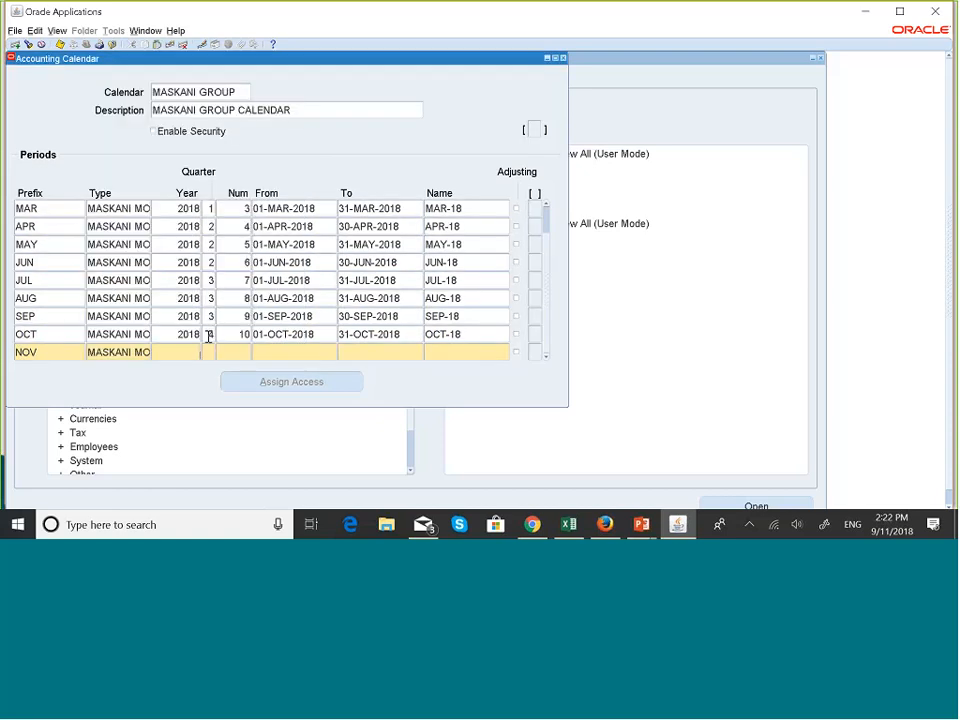
pyautogui.write('2018')
pyautogui.write('4')
pyautogui.press('Tab')
pyautogui.write('11')
# Step: Set the November period's dates from 01-NOV-2018 to 30-NOV-2018 and move on to a new period row
pyautogui.write('01NO')
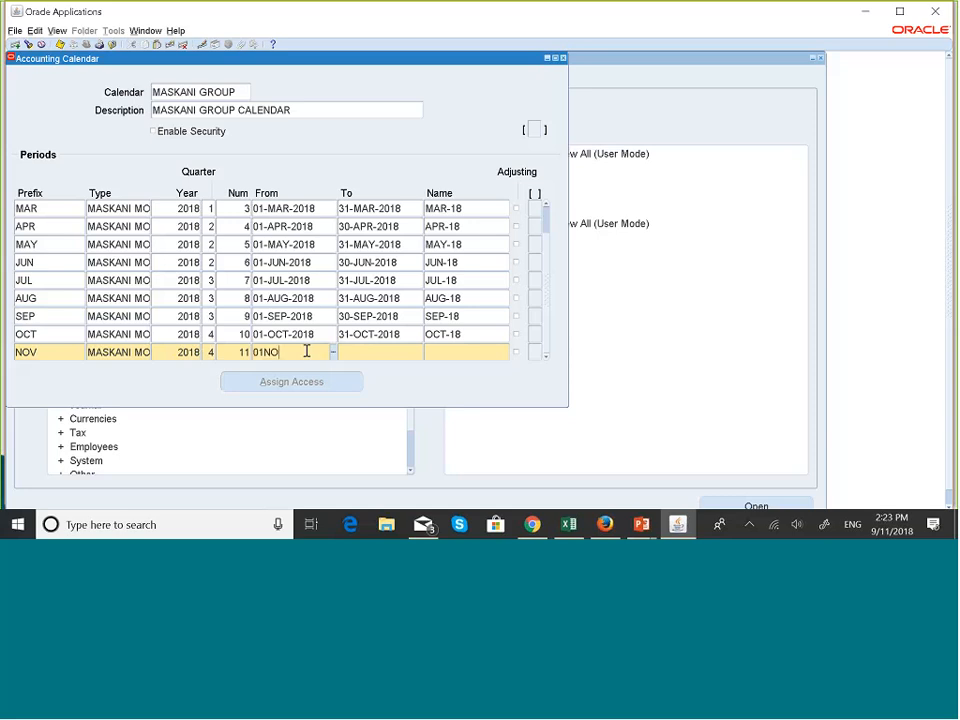
pyautogui.write('V2018')
pyautogui.press('Tab')
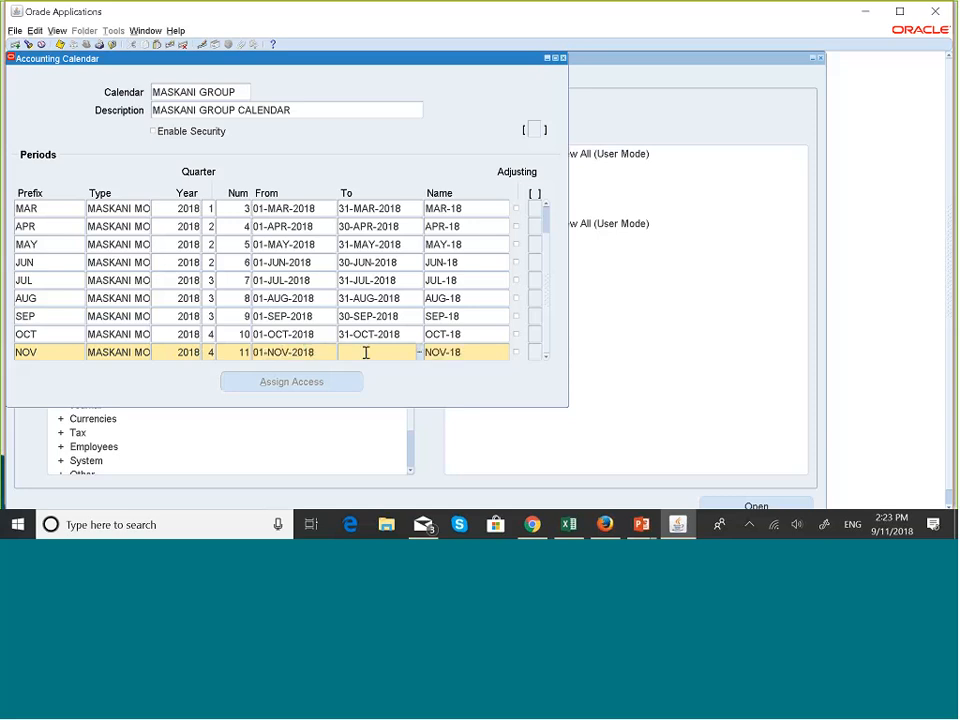
pyautogui.write('30-NOV-2018')
pyautogui.press('Down')
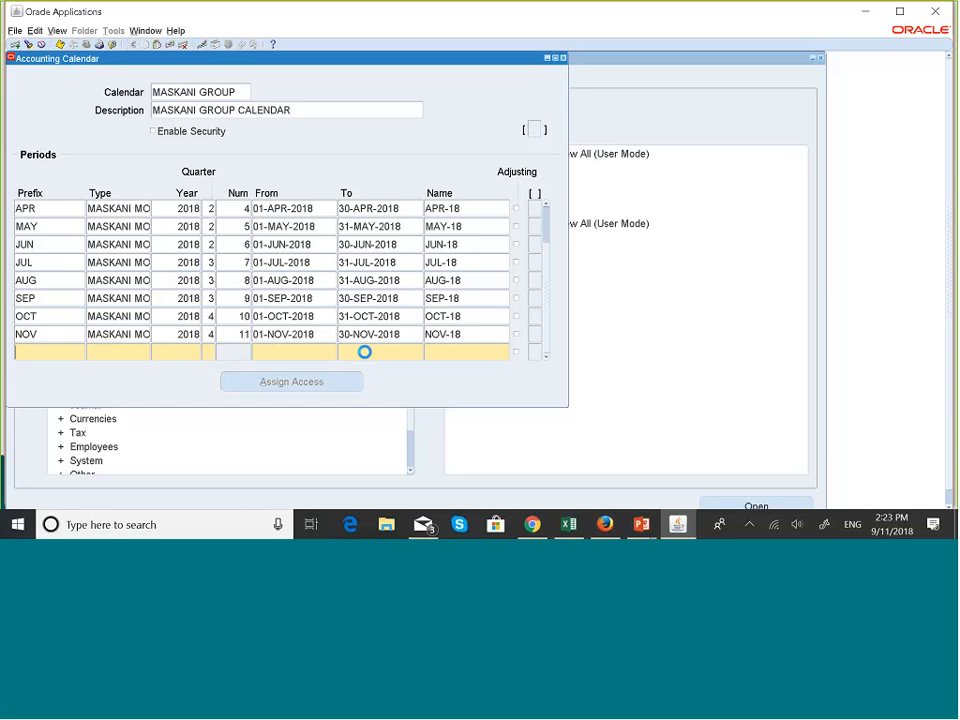
# Step: Add a period below November with prefix DEC, type MASKANI MONTH, year 2018, quarter 4 and number 12
pyautogui.write('DEC')
pyautogui.click(133, 347)
pyautogui.write('MAS')
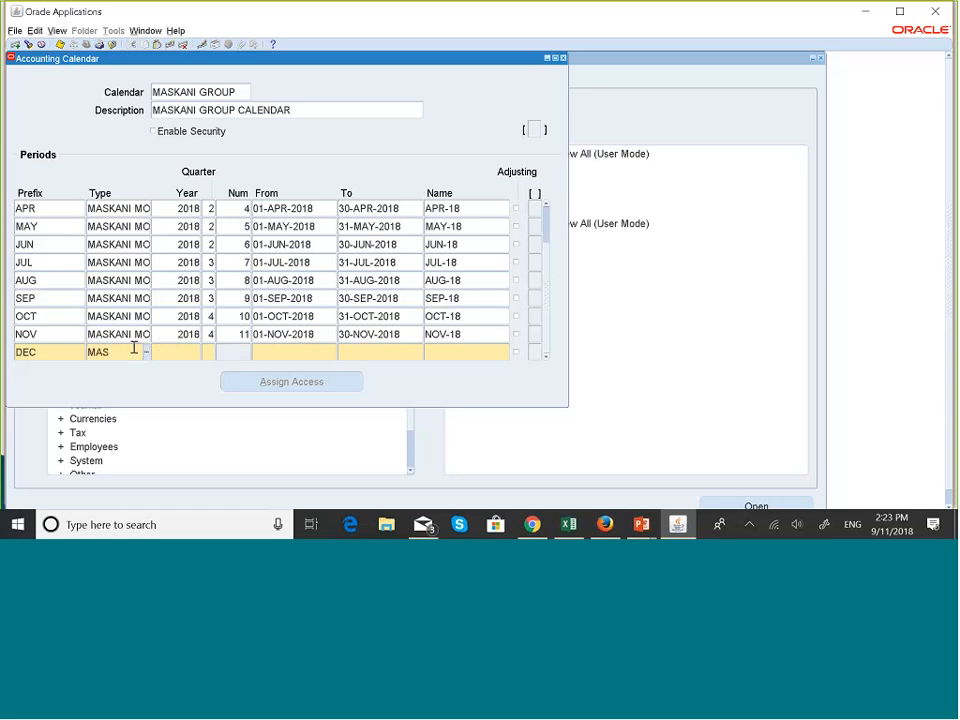
pyautogui.press('Tab')
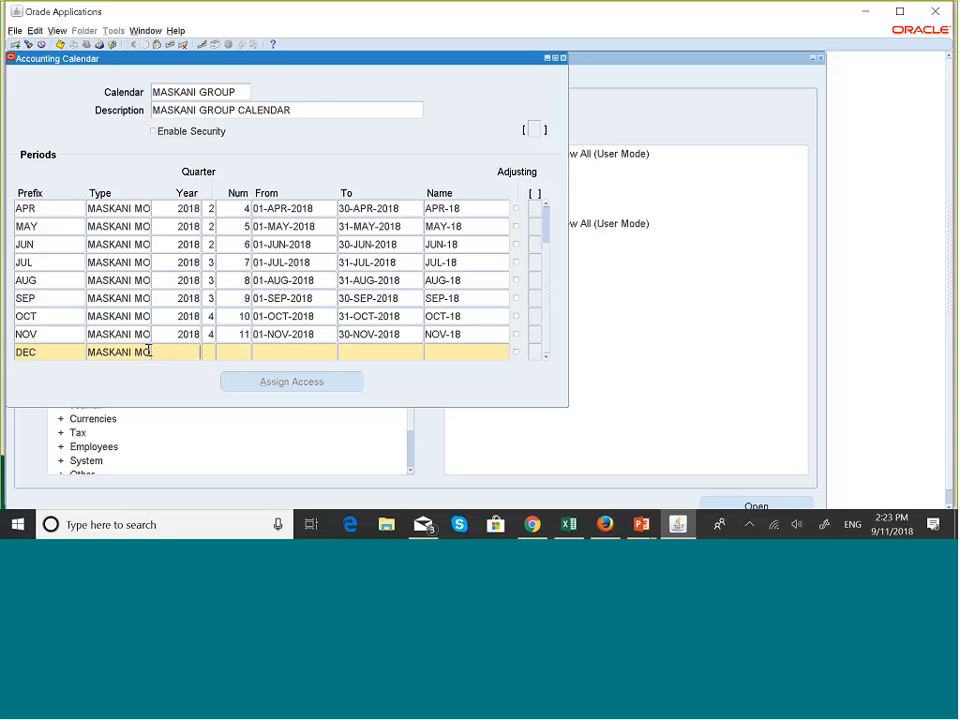
pyautogui.write('2018')
pyautogui.press('Tab')
pyautogui.write('4')
pyautogui.press('Tab')
pyautogui.write('12')
# Step: Set the December period's dates from 01-DEC-2018 to 31-DEC-2018
pyautogui.click(270, 352)
pyautogui.write('01DEC201')
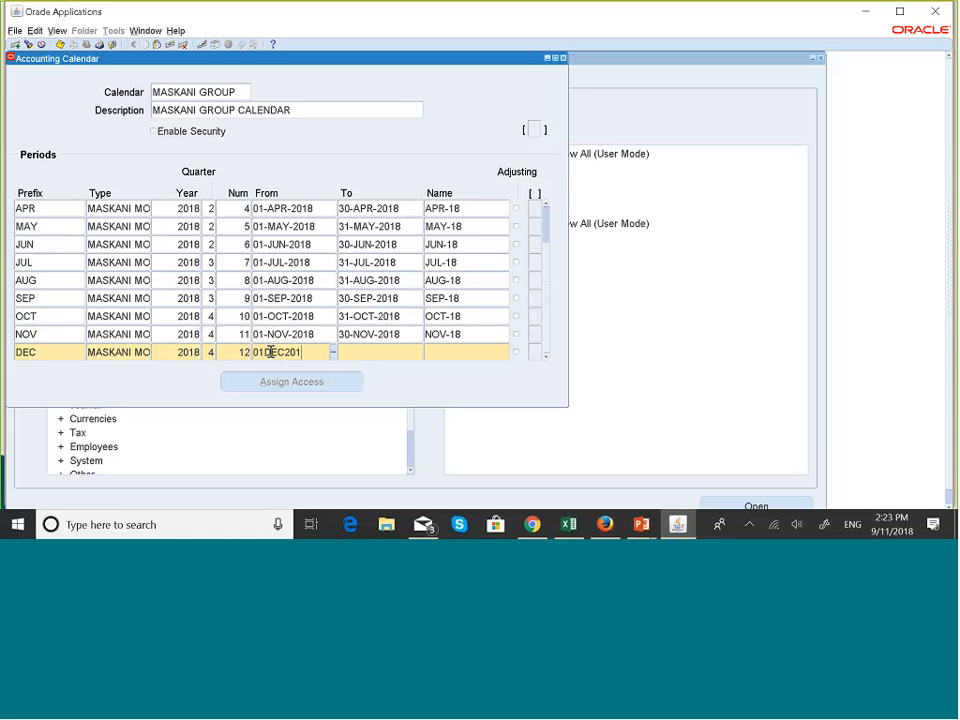
pyautogui.write('8')
pyautogui.click(364, 352)
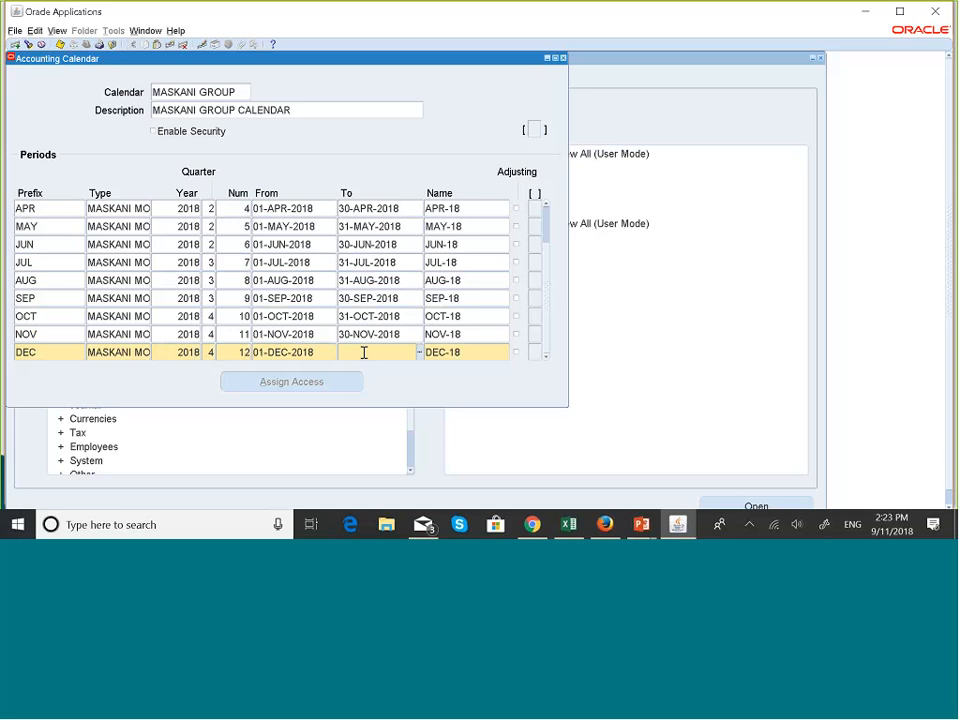
pyautogui.write('31DEC2018')
pyautogui.click(360, 318)
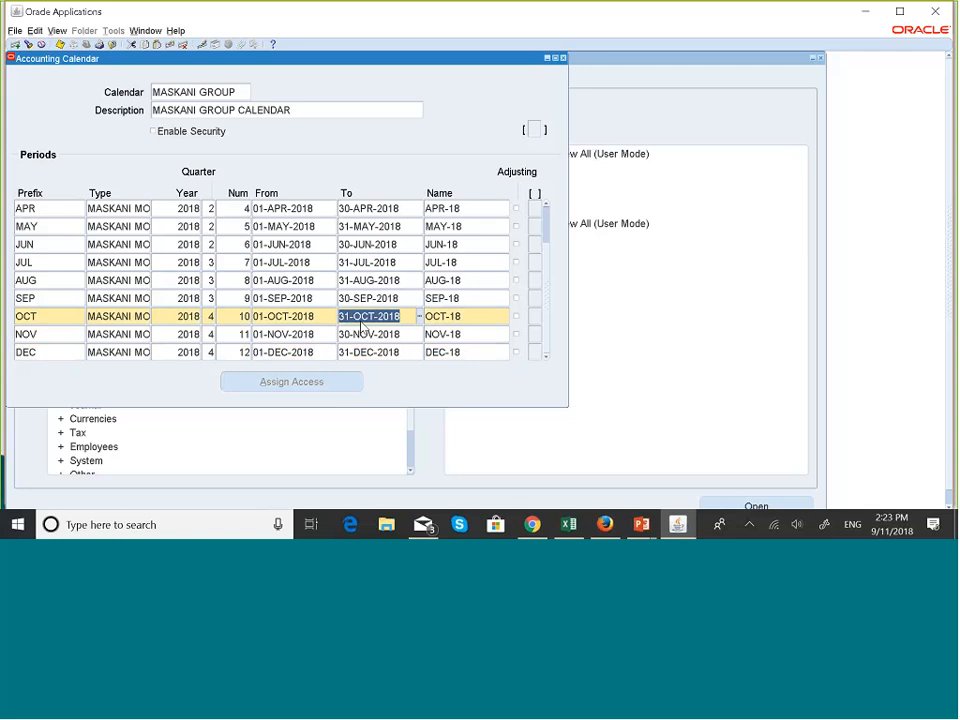
pyautogui.press('Down')
pyautogui.press('Down')
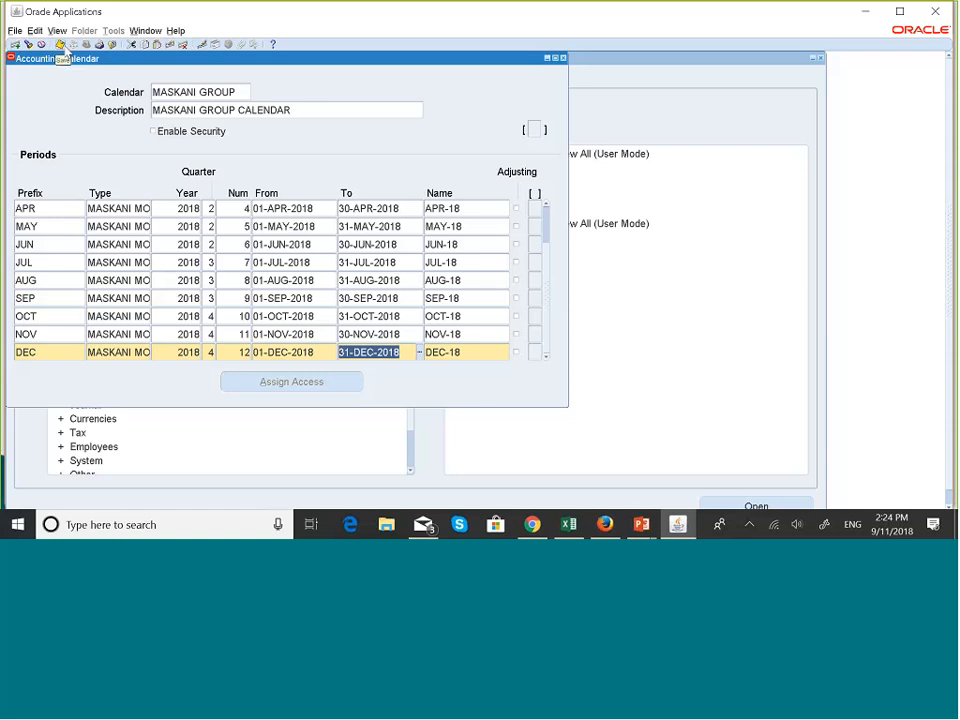
# Step: Save the MASKANI GROUP calendar and close it, submitting validation for the current calendar only
pyautogui.click(62, 47)
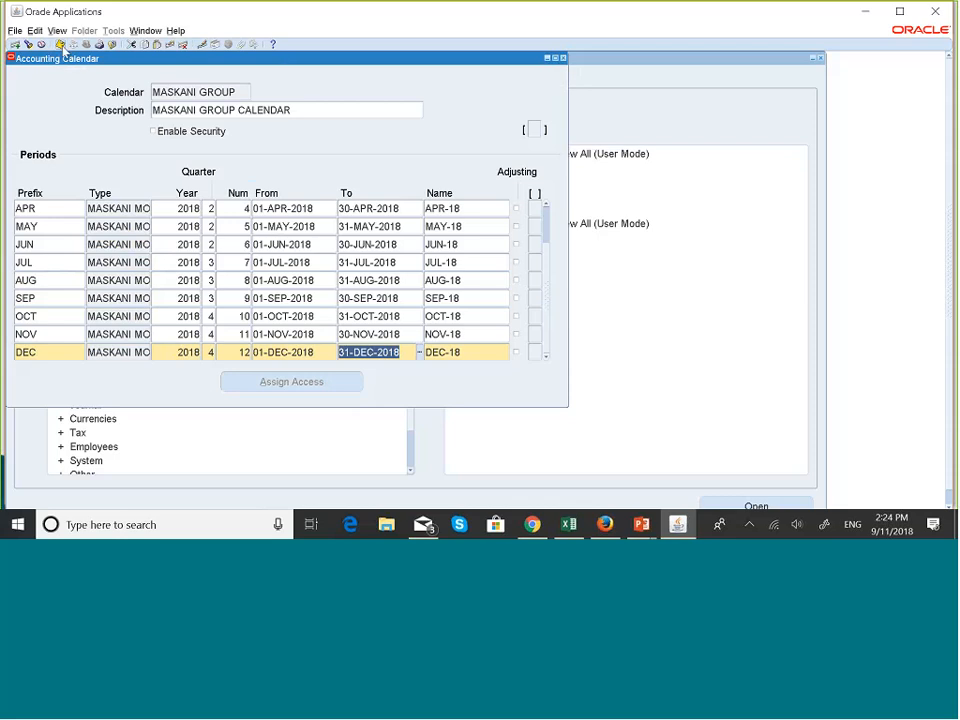
pyautogui.click(562, 59)
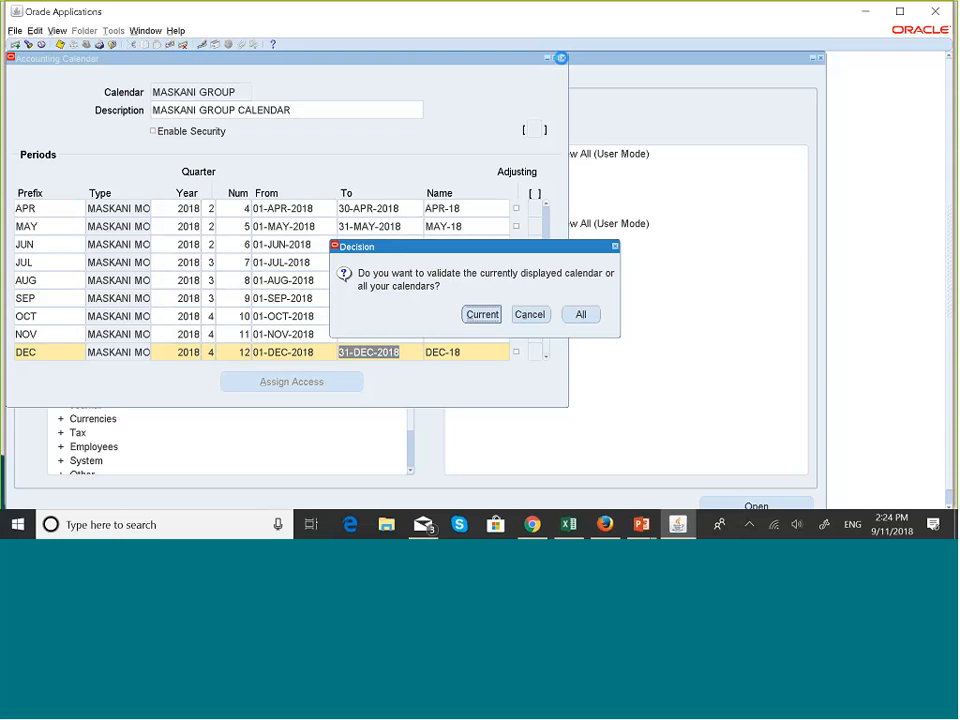
pyautogui.click(480, 315)
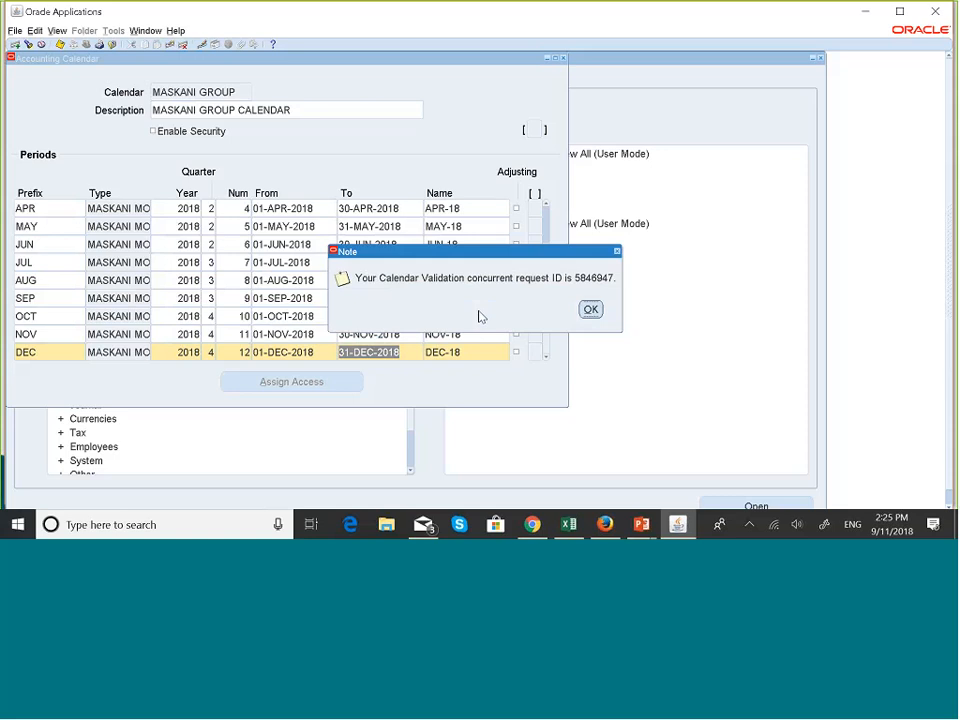
pyautogui.click(590, 310)
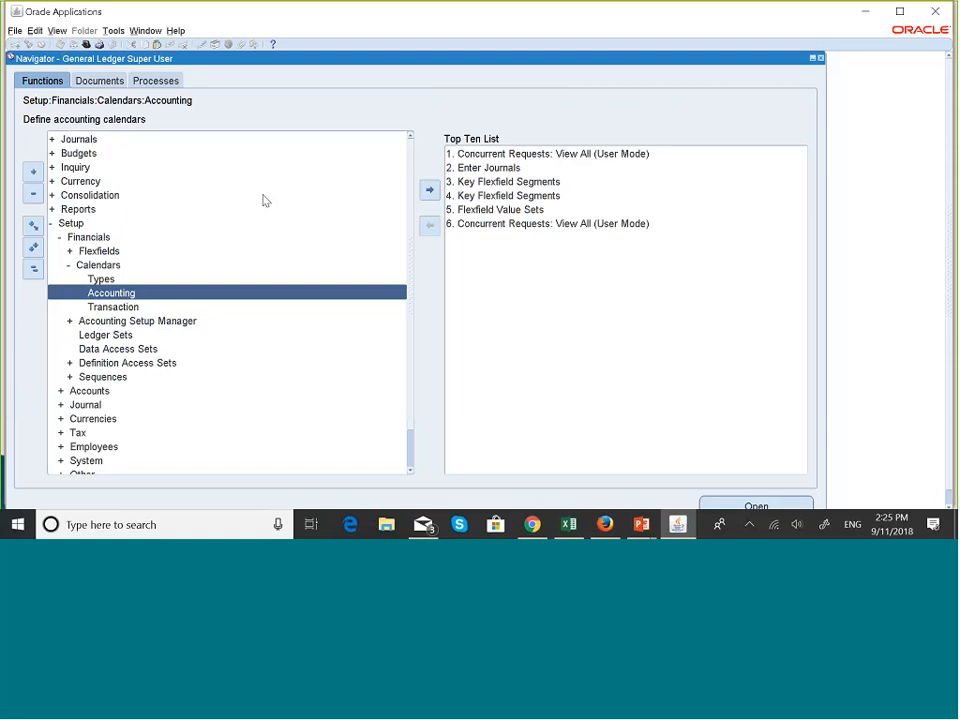
# Step: List all own concurrent requests to check the calendar validation's phase and status, and return to a fully collapsed Navigator tree
pyautogui.click(57, 31)
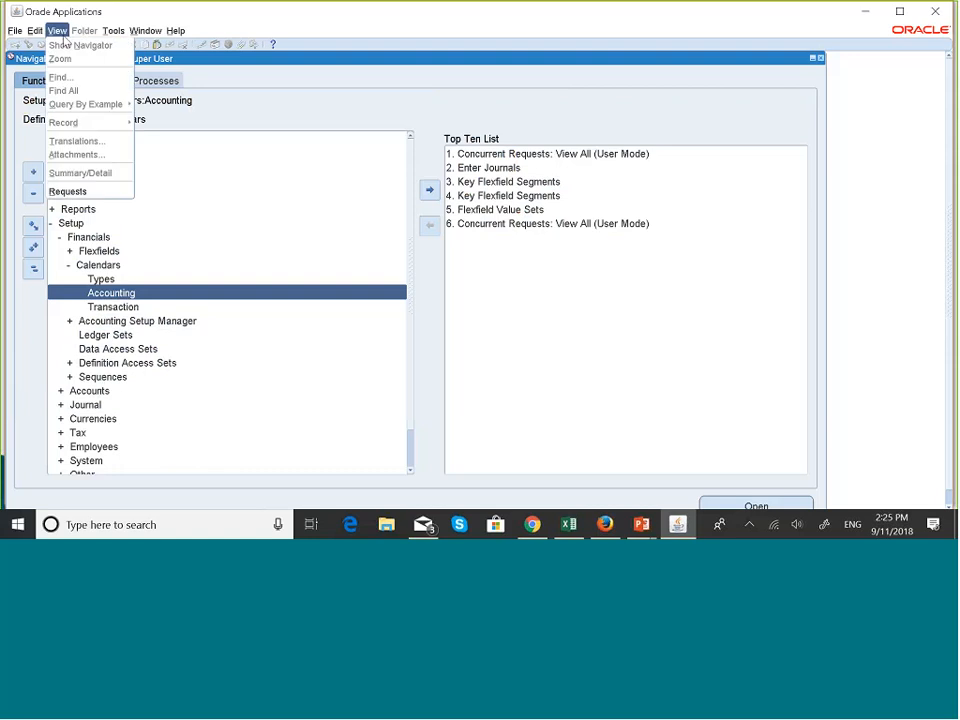
pyautogui.click(70, 191)
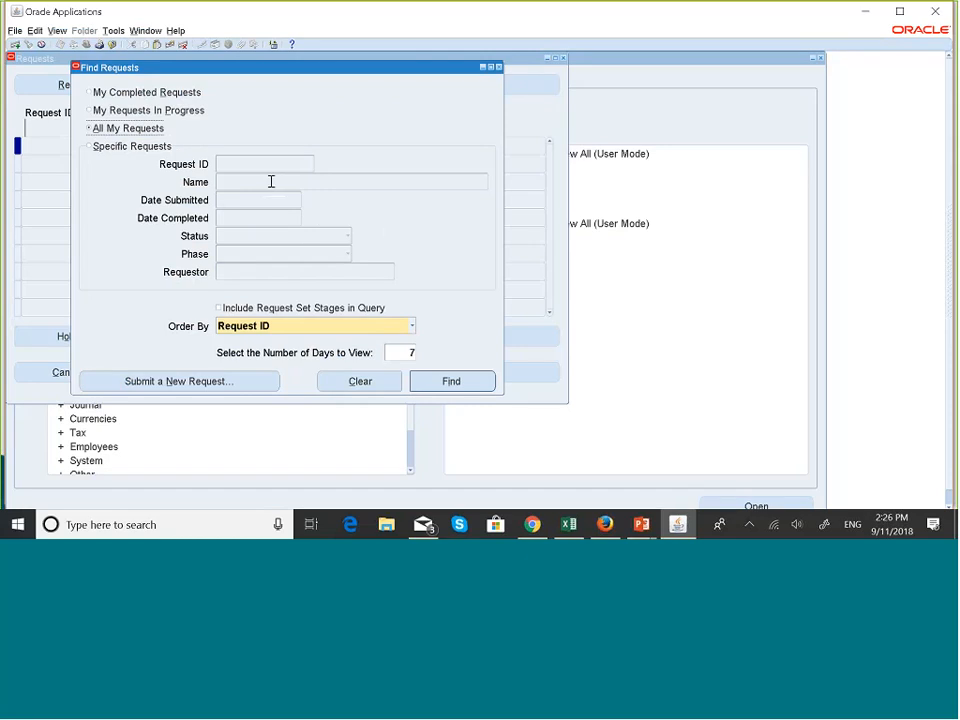
pyautogui.click(239, 168)
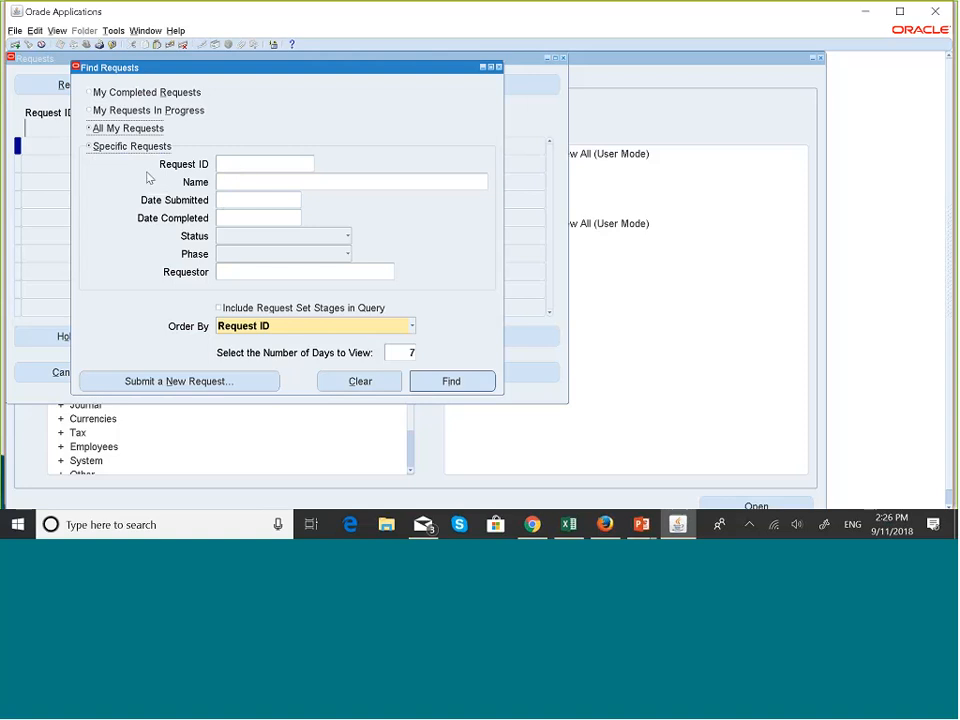
pyautogui.click(90, 131)
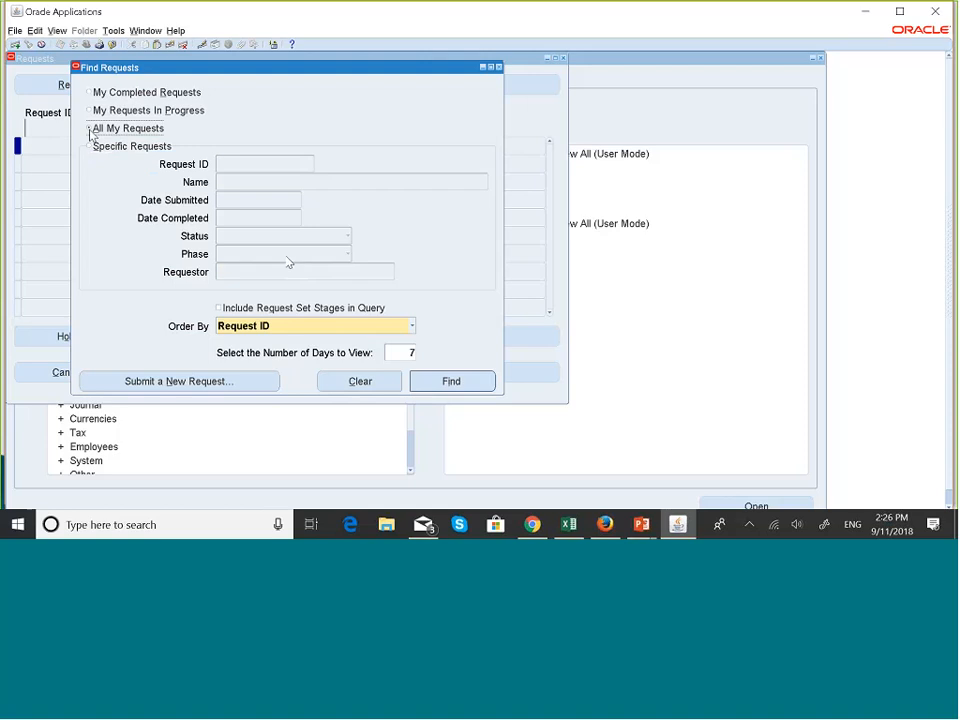
pyautogui.click(451, 381)
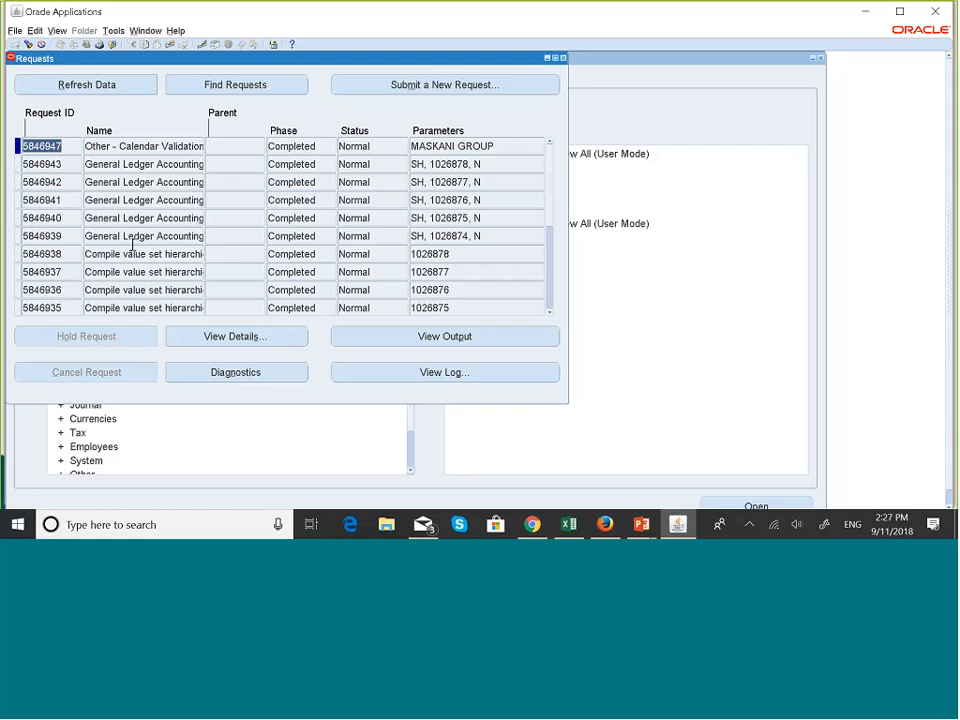
pyautogui.click(563, 58)
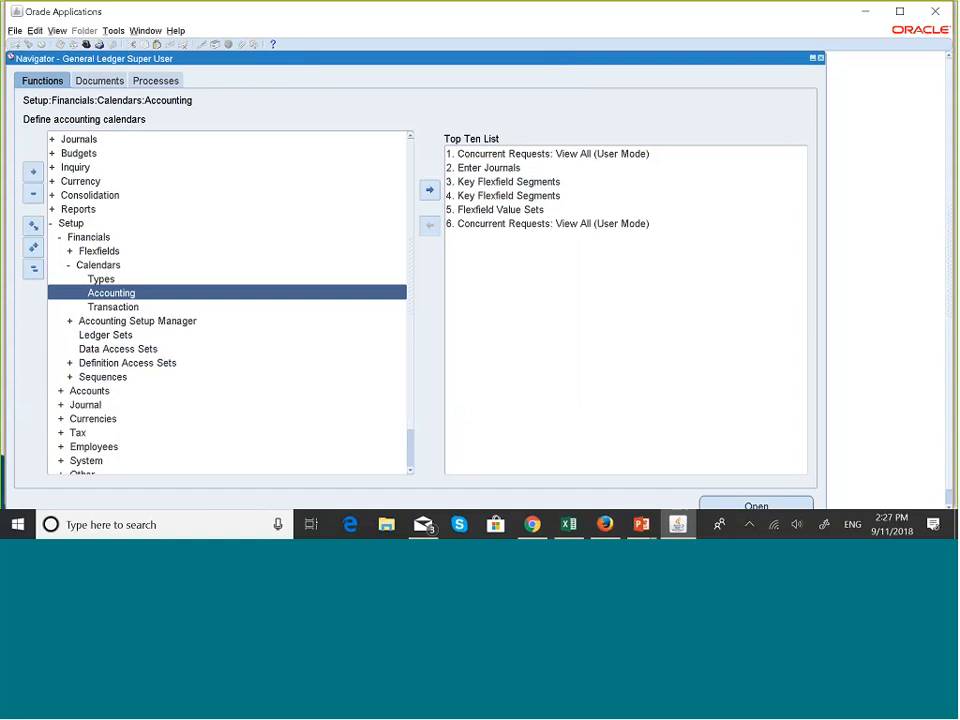
pyautogui.click(33, 270)
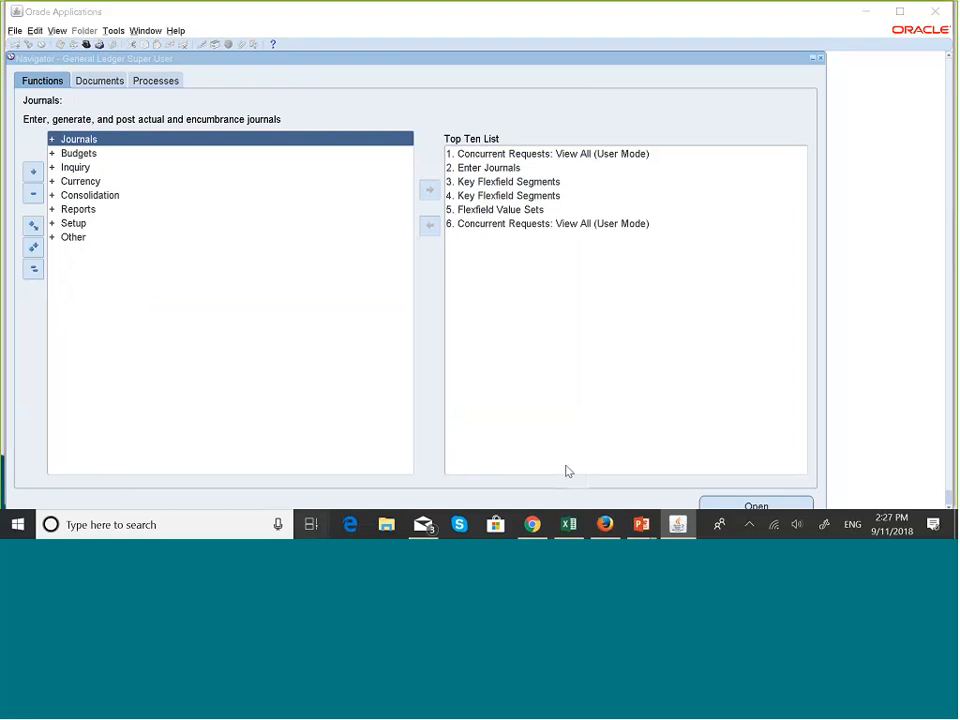
# Step: Switch to the running PowerPoint slide show and advance to the "Calendar cont. ..." slide on period statuses
pyautogui.press('super+Tab')
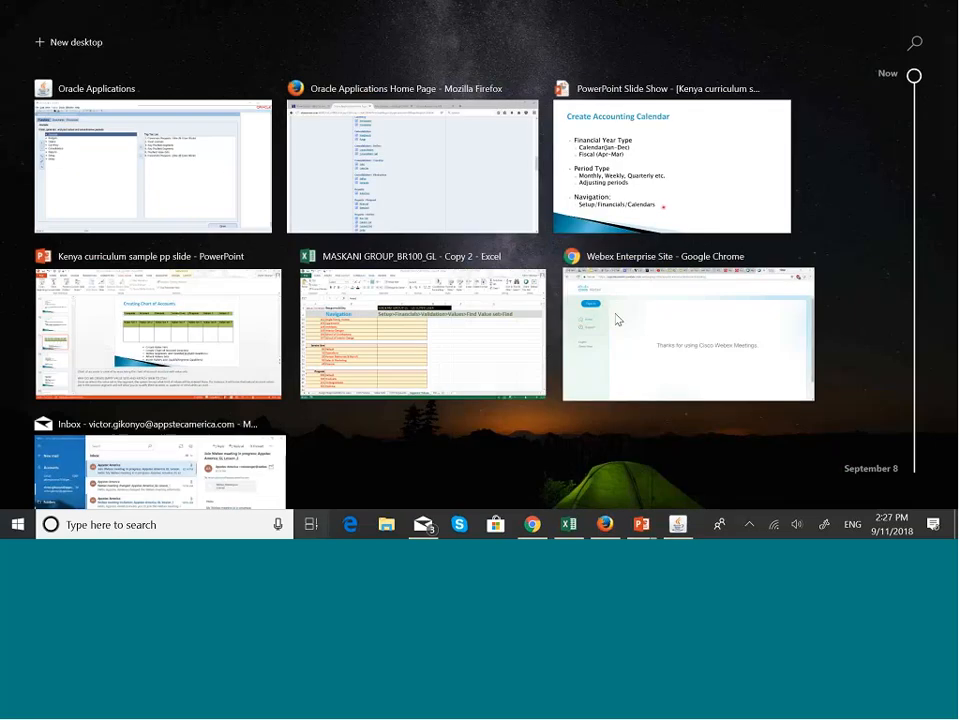
pyautogui.click(632, 207)
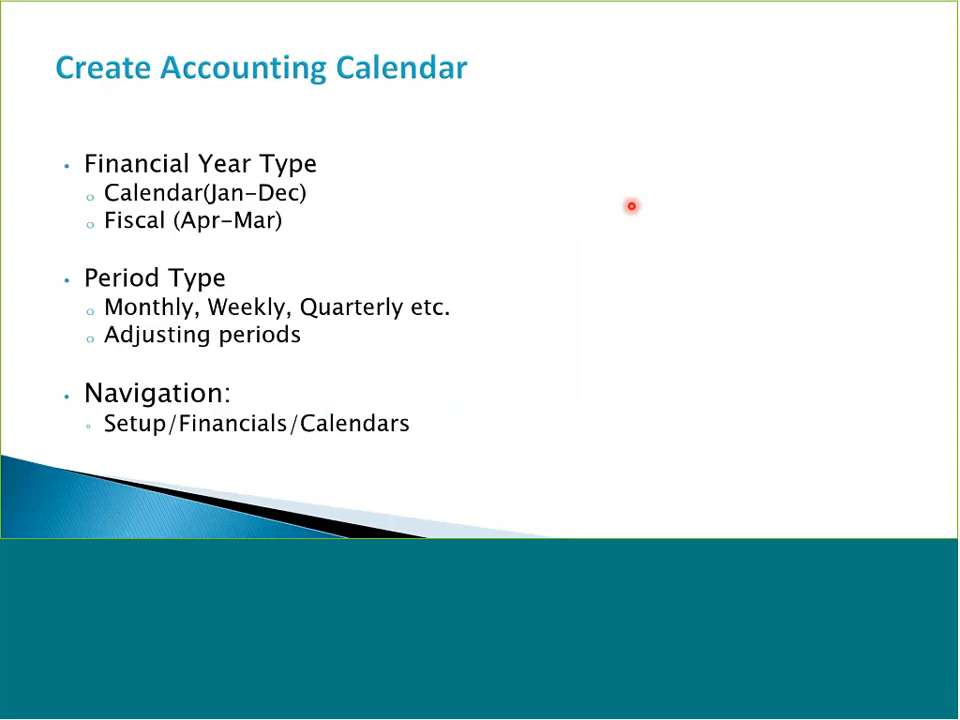
pyautogui.press('Right')
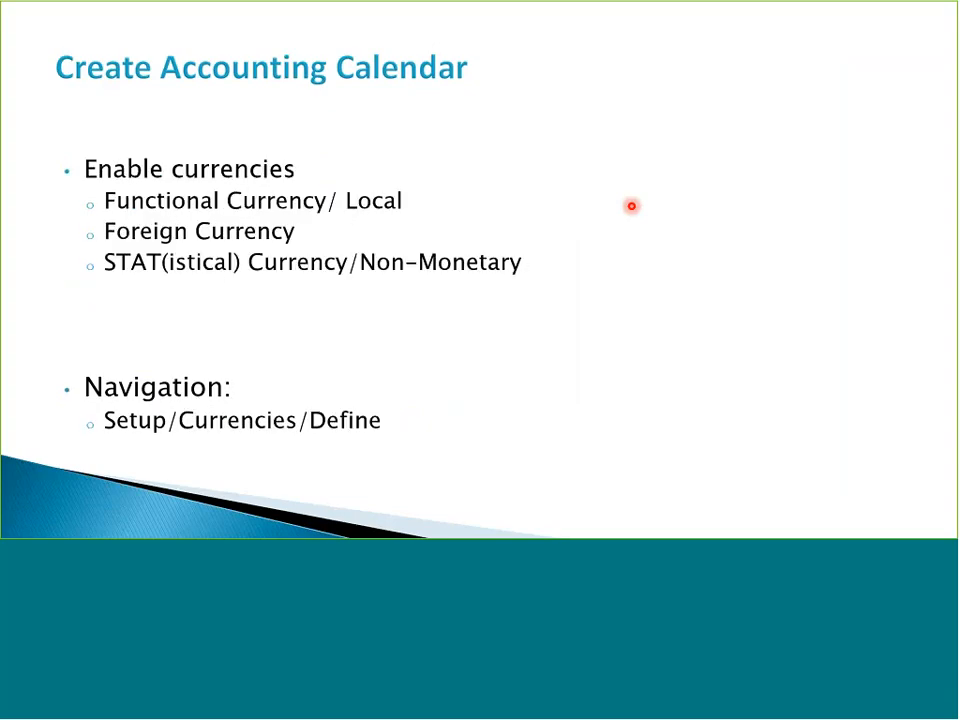
pyautogui.press('Left')
pyautogui.press('Right')
pyautogui.press('Right')
pyautogui.press('Right')
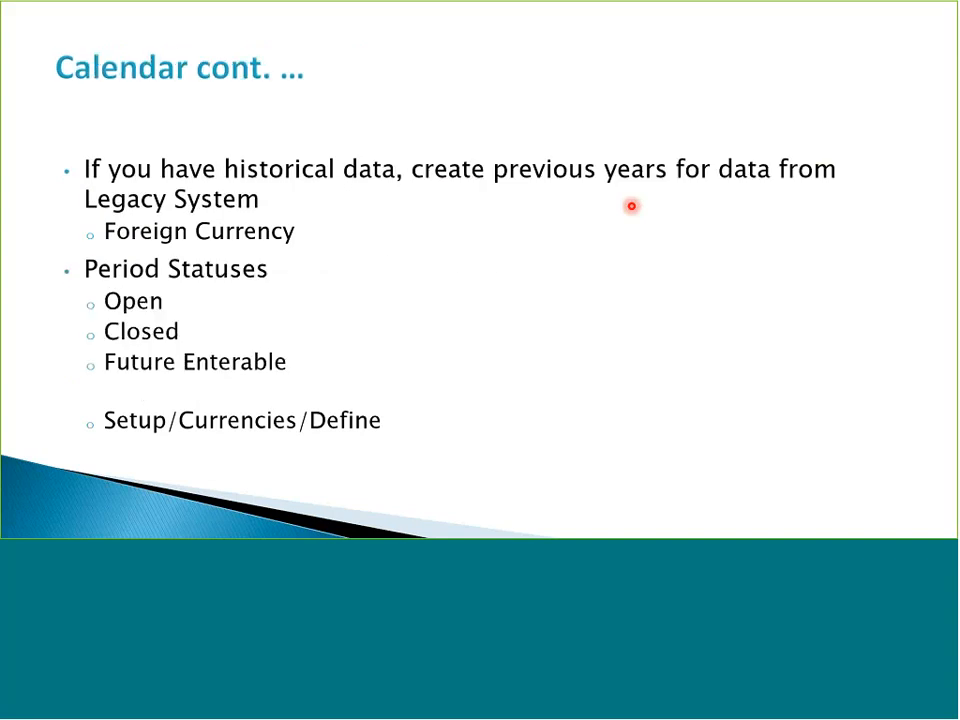
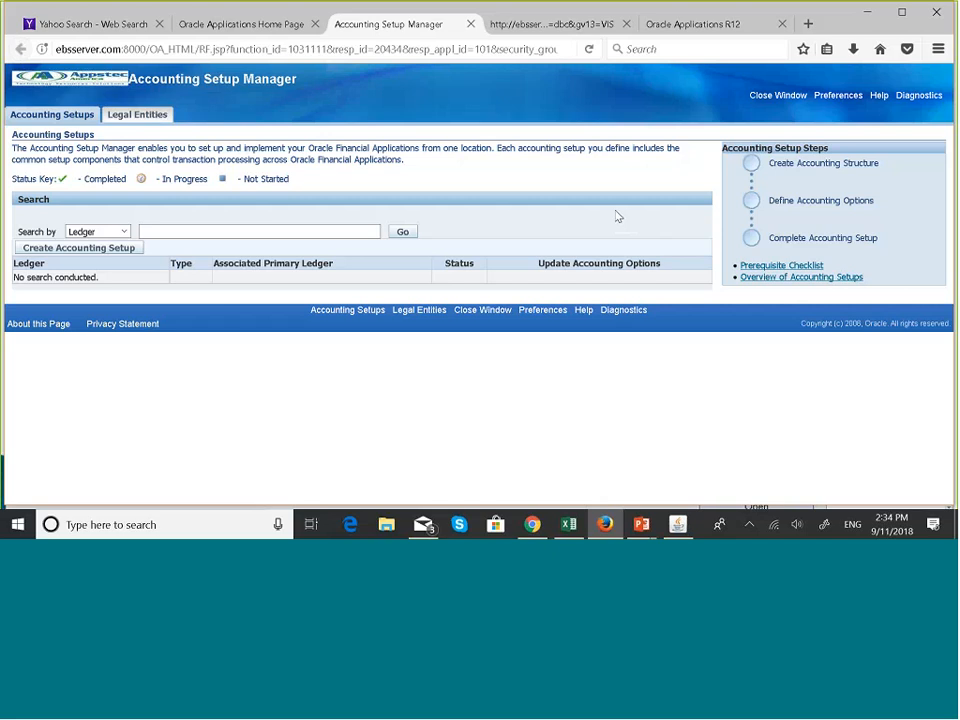
# Step: Create a new accounting setup without assigning legal entities and name its primary ledger MASKANI GROUP US LEDGER
pyautogui.click(89, 248)
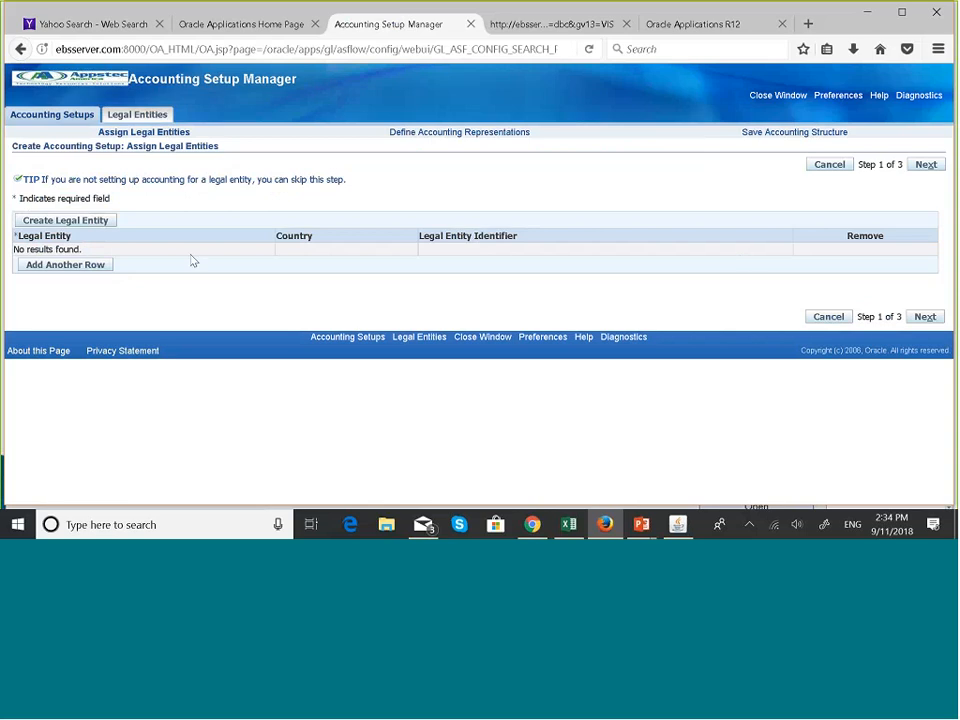
pyautogui.click(921, 317)
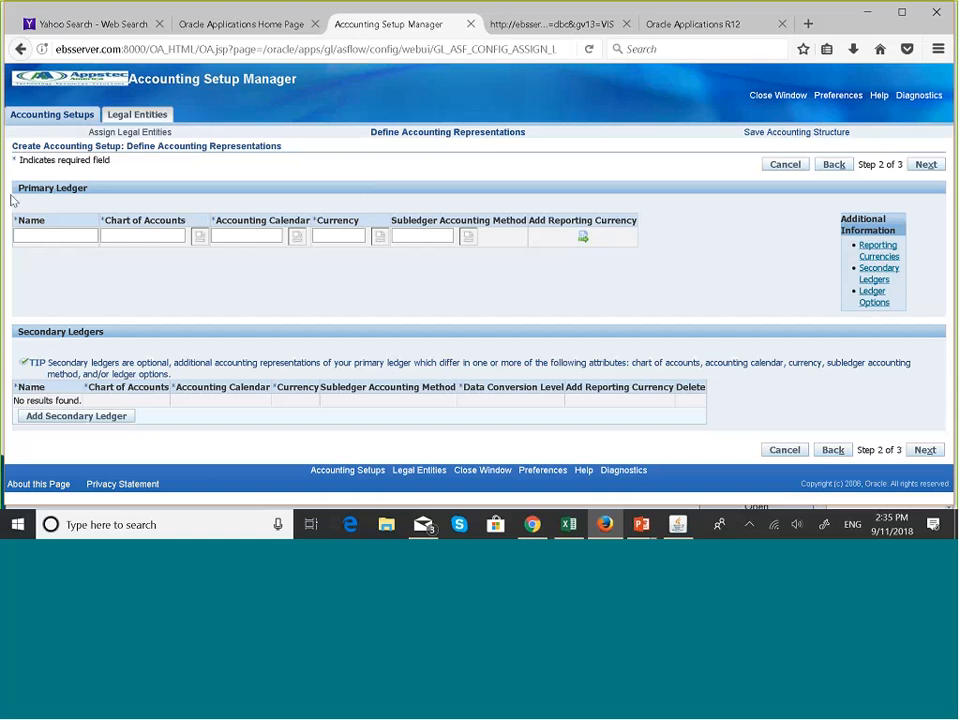
pyautogui.click(45, 235)
pyautogui.click(175, 236)
pyautogui.click(40, 233)
pyautogui.write('MA')
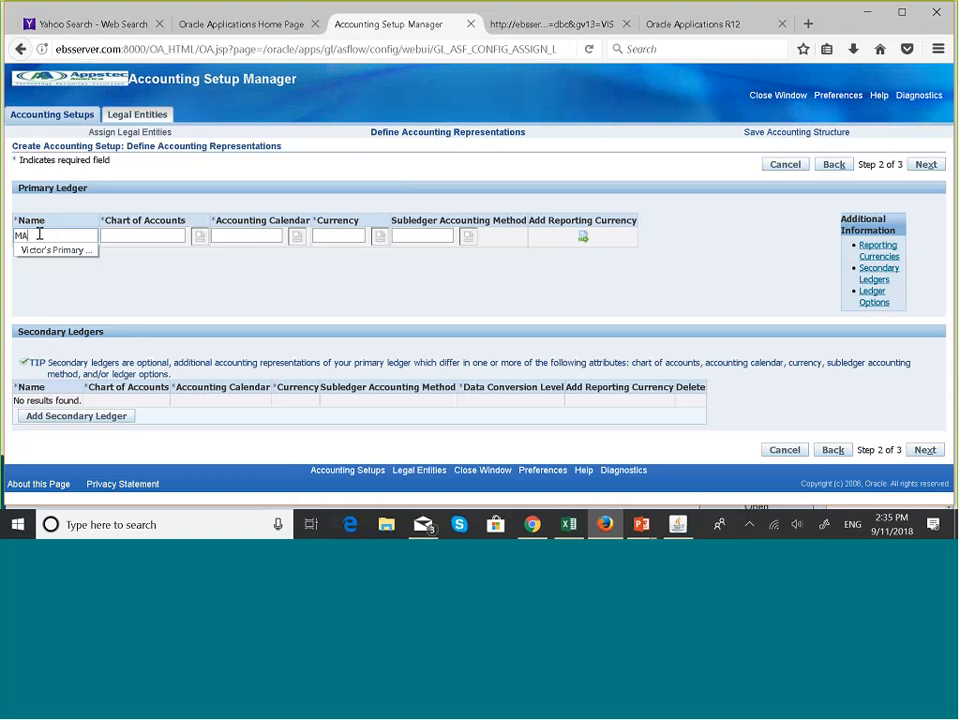
pyautogui.write('SK')
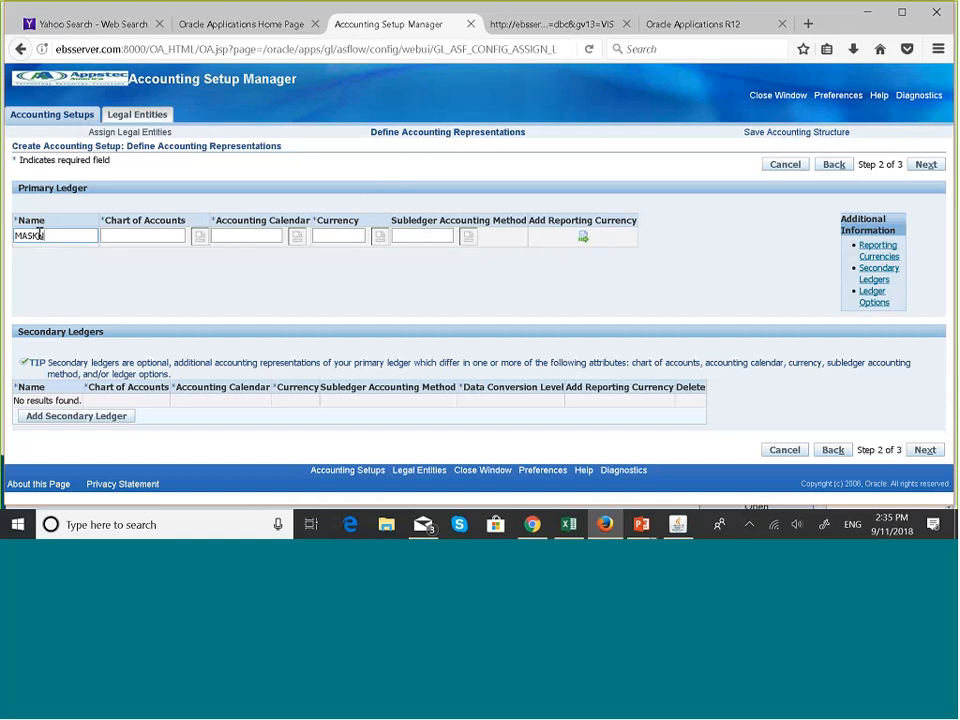
pyautogui.write('IN GROUP USE')
pyautogui.press('BackSpace')
pyautogui.write('LEDGE')
pyautogui.write('R')
# Step: Assign the chart of accounts MASKANI GROUP COA to the primary ledger
pyautogui.click(131, 230)
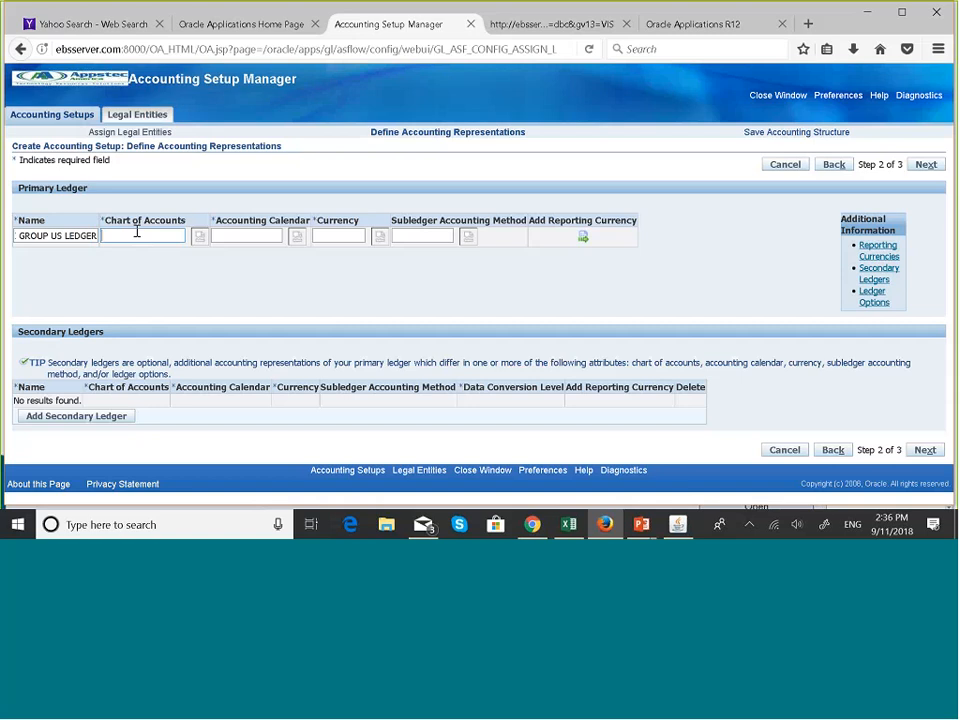
pyautogui.write('MASKANI GROUP COA')
pyautogui.click(199, 246)
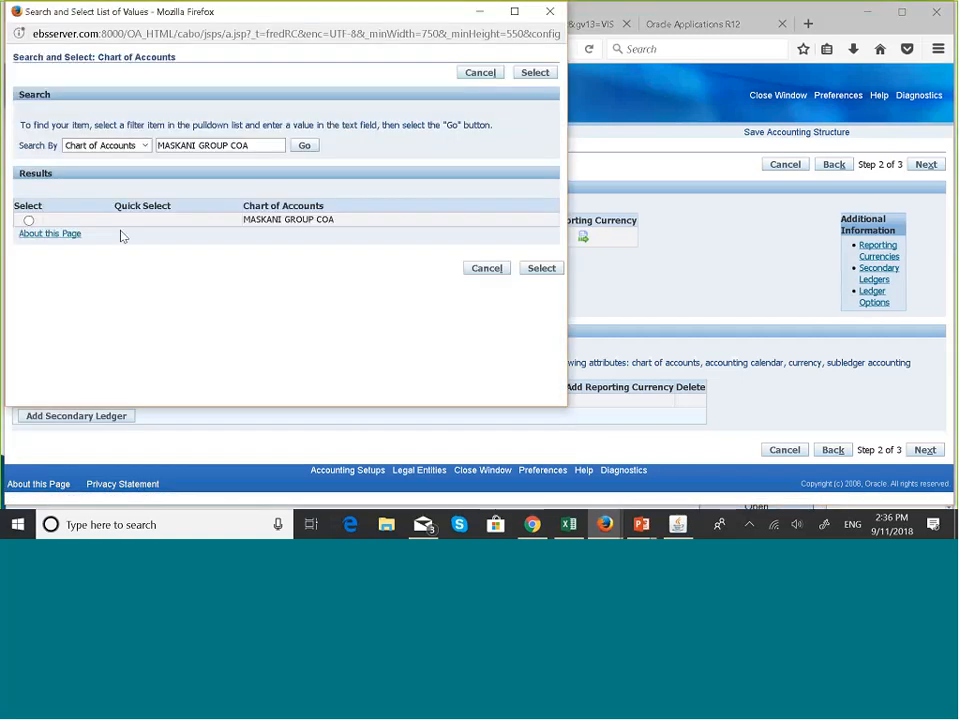
pyautogui.click(541, 268)
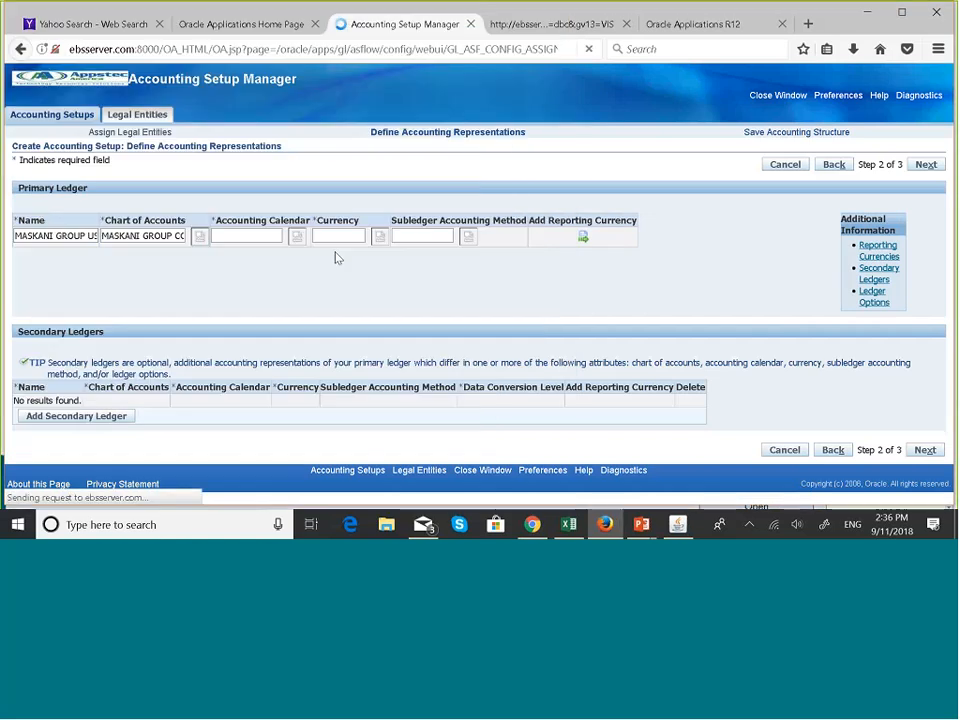
# Step: Assign the accounting calendar MASKANI GROUP with period type MASKANI MONTH to the primary ledger
pyautogui.click(240, 236)
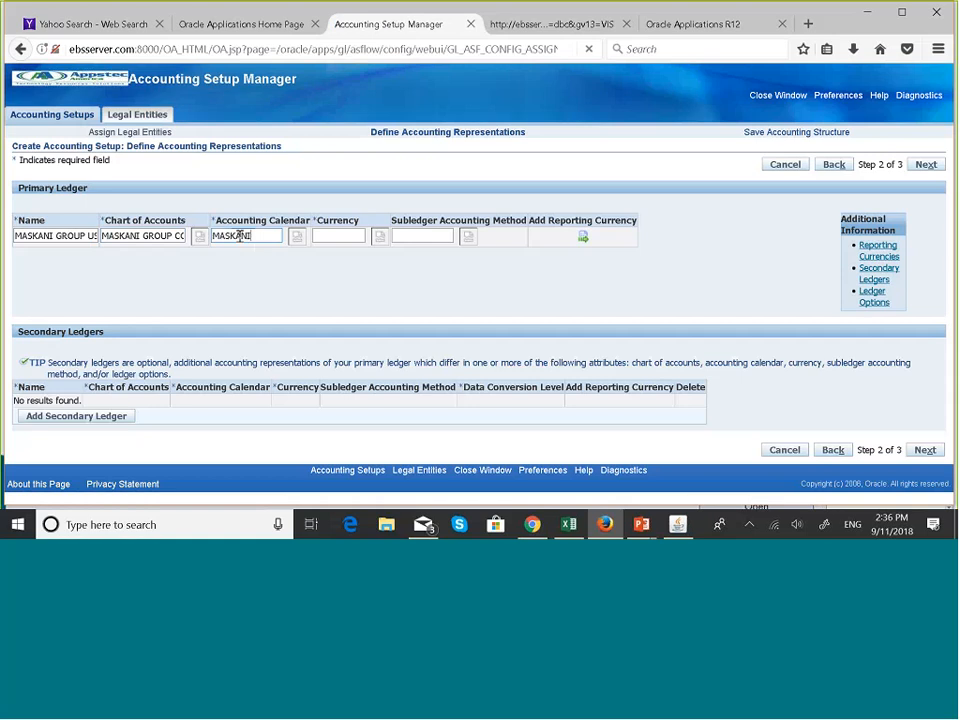
pyautogui.write('GROU')
pyautogui.click(295, 244)
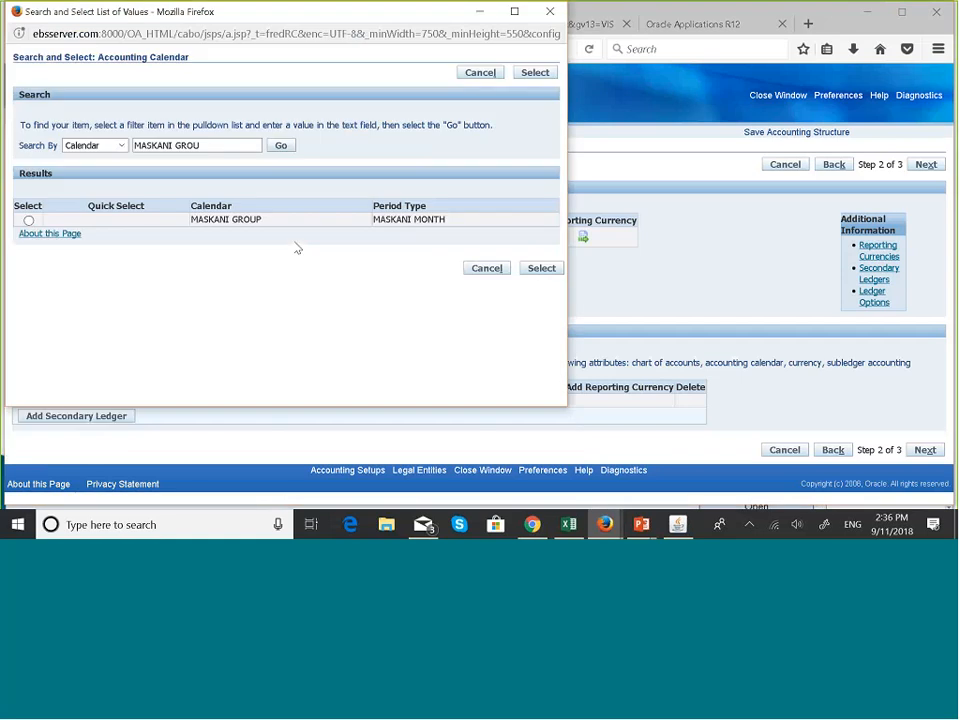
pyautogui.click(29, 220)
pyautogui.click(541, 269)
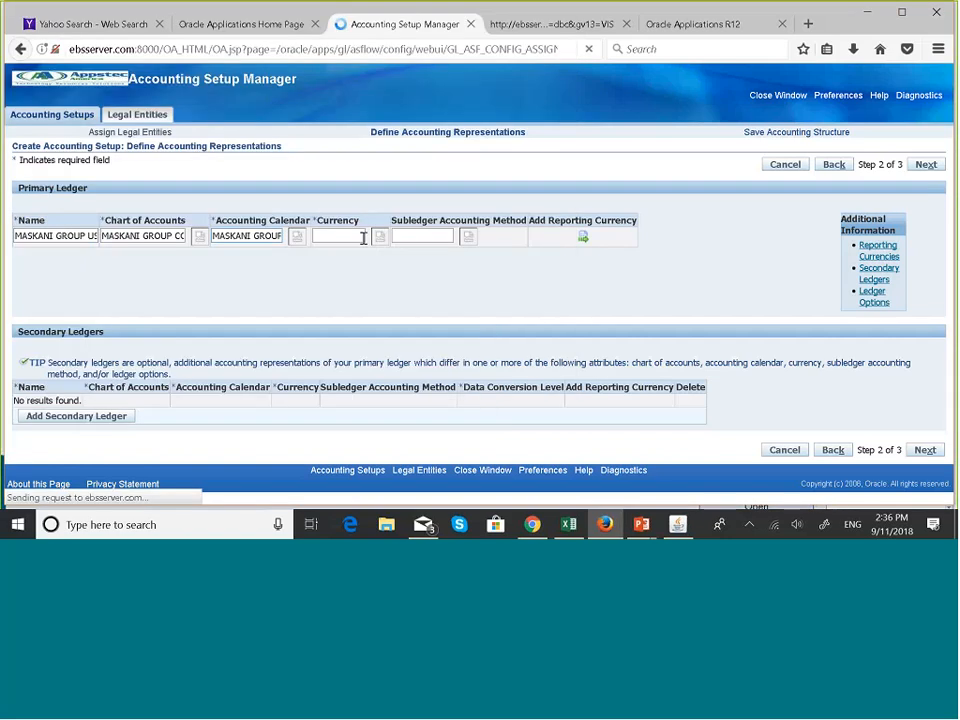
# Step: Set the primary ledger's currency to USD and move on to its subledger accounting method
pyautogui.click(350, 233)
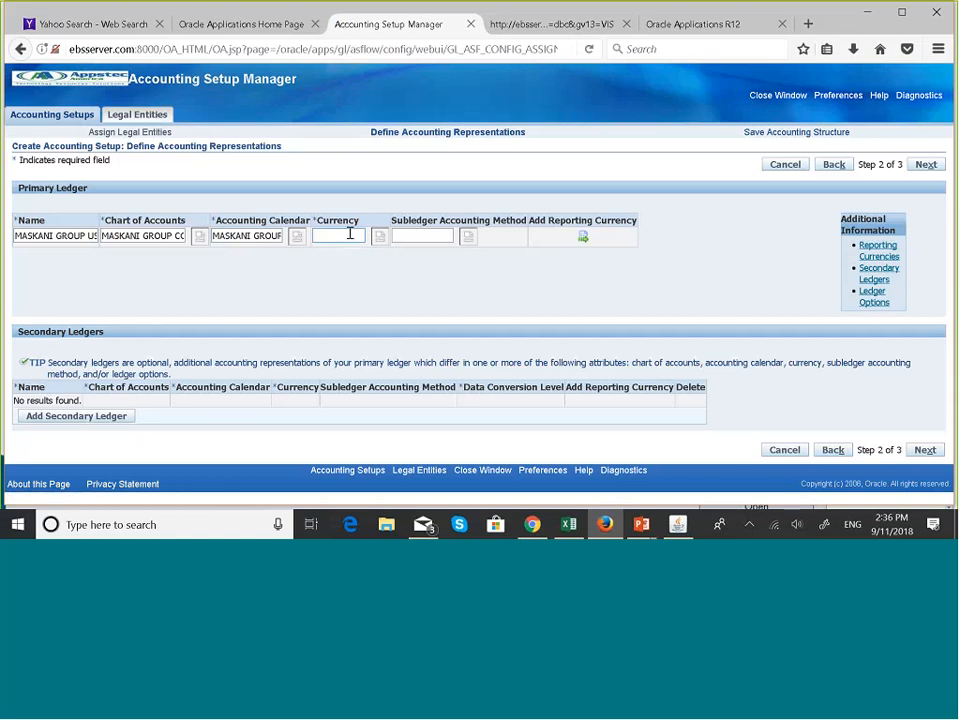
pyautogui.write('USD')
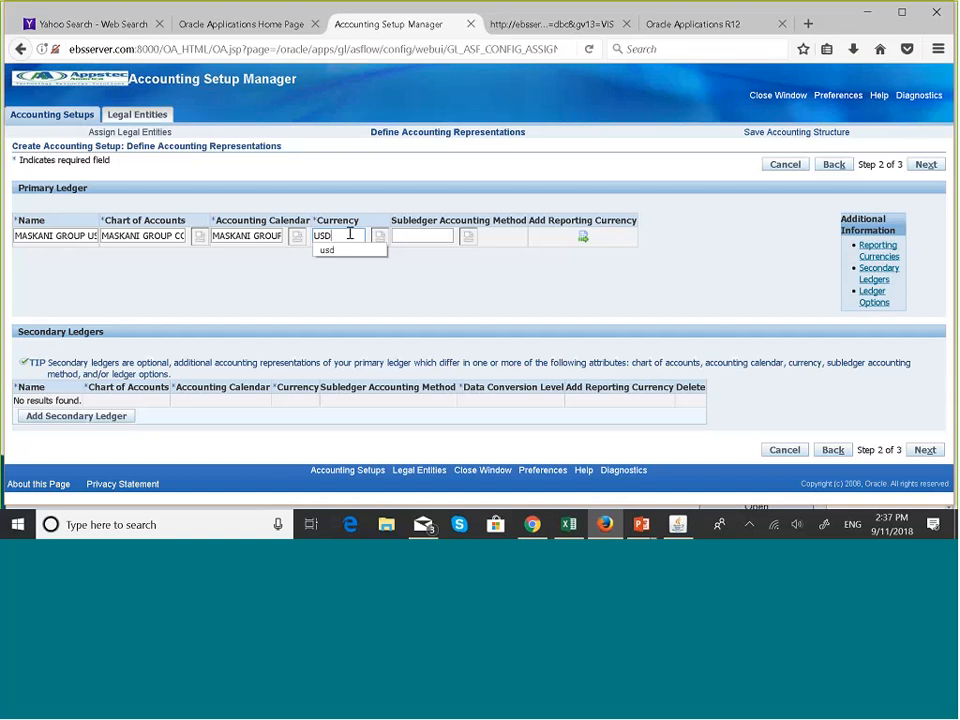
pyautogui.click(432, 235)
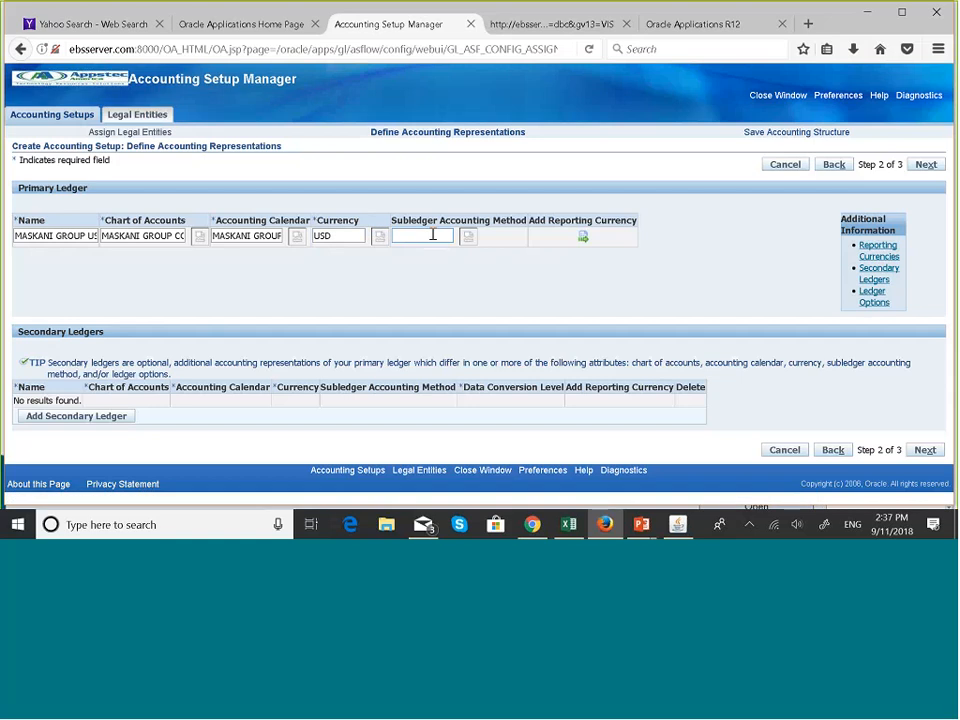
# Step: Set the primary ledger's subledger accounting method to Standard Accrual and save the accounting structure
pyautogui.write('S')
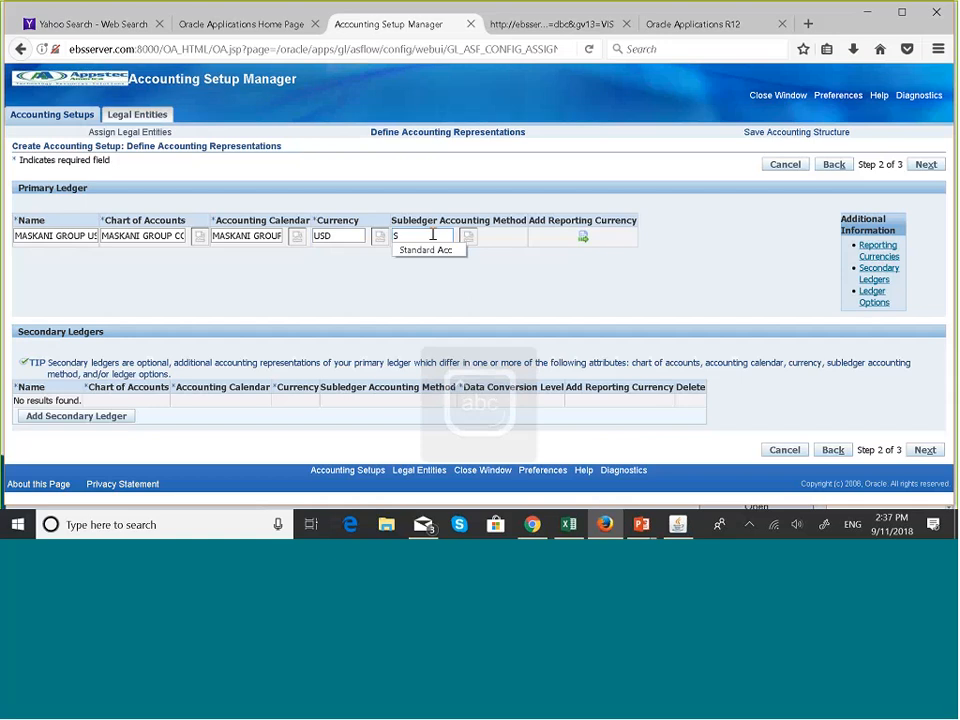
pyautogui.click(460, 249)
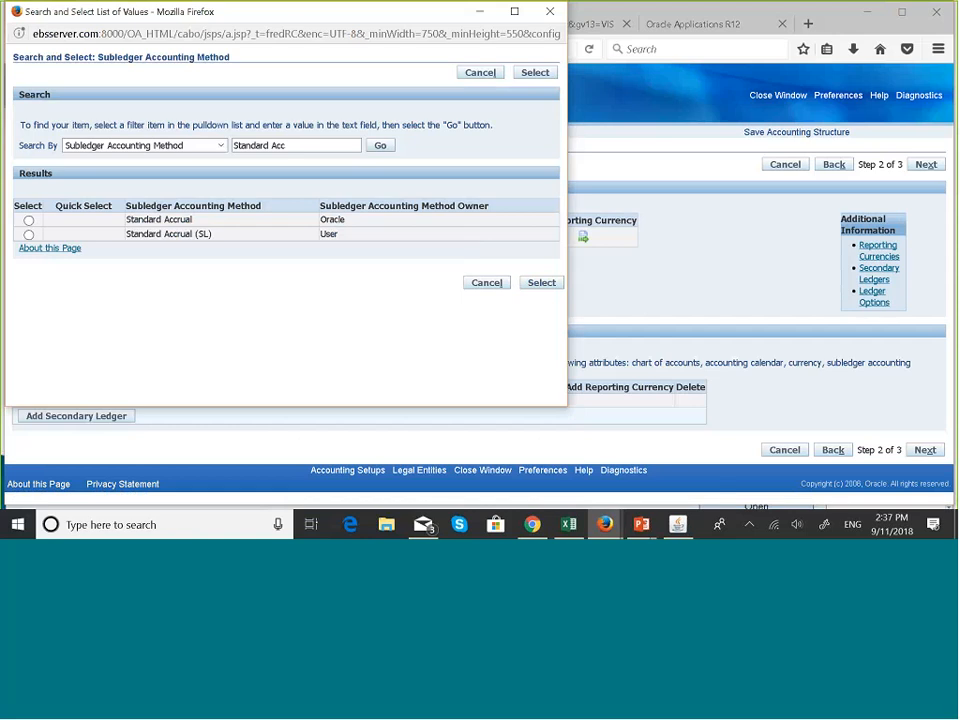
pyautogui.click(29, 221)
pyautogui.click(541, 283)
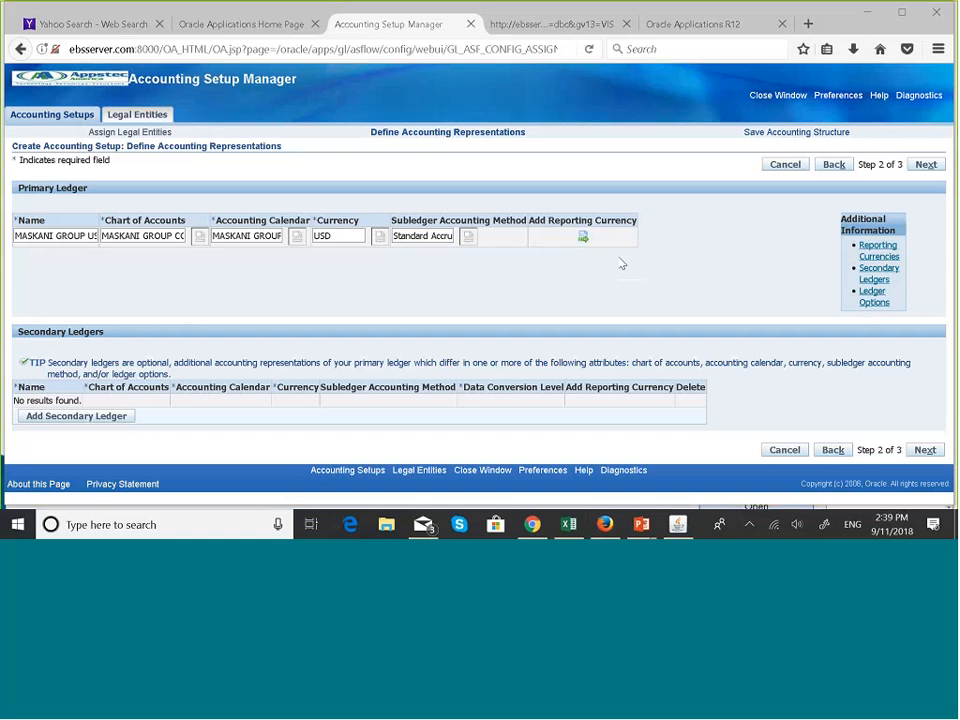
pyautogui.click(926, 168)
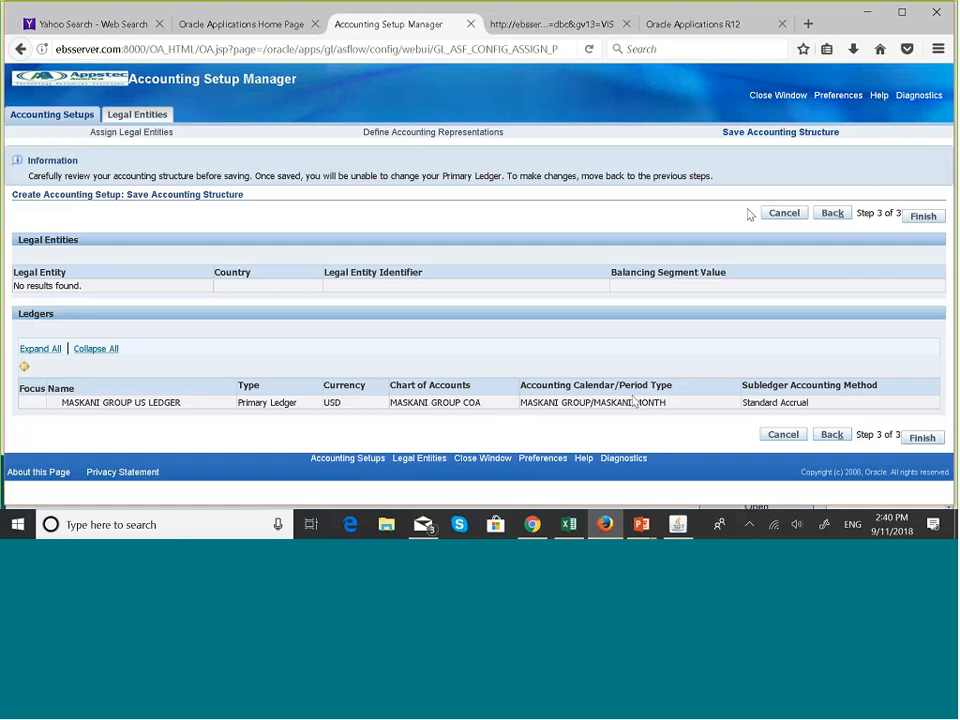
pyautogui.click(909, 222)
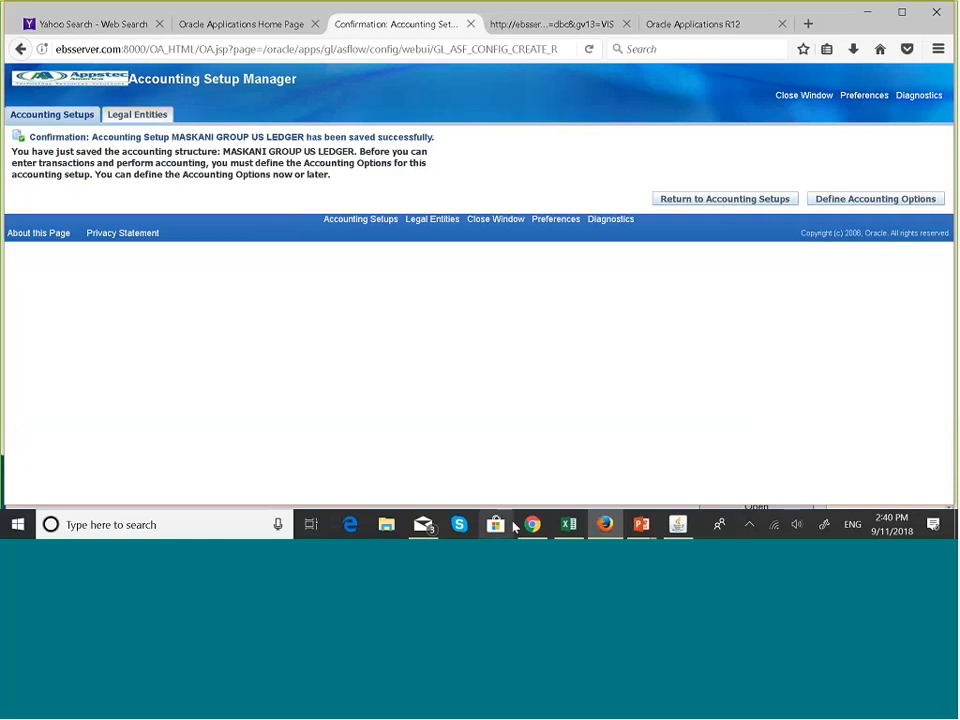
# Step: Switch to the PowerPoint slide show, read the ledger options listed for creating a primary ledger, and return to Accounting Setup Manager in Firefox
pyautogui.press('super+Tab')
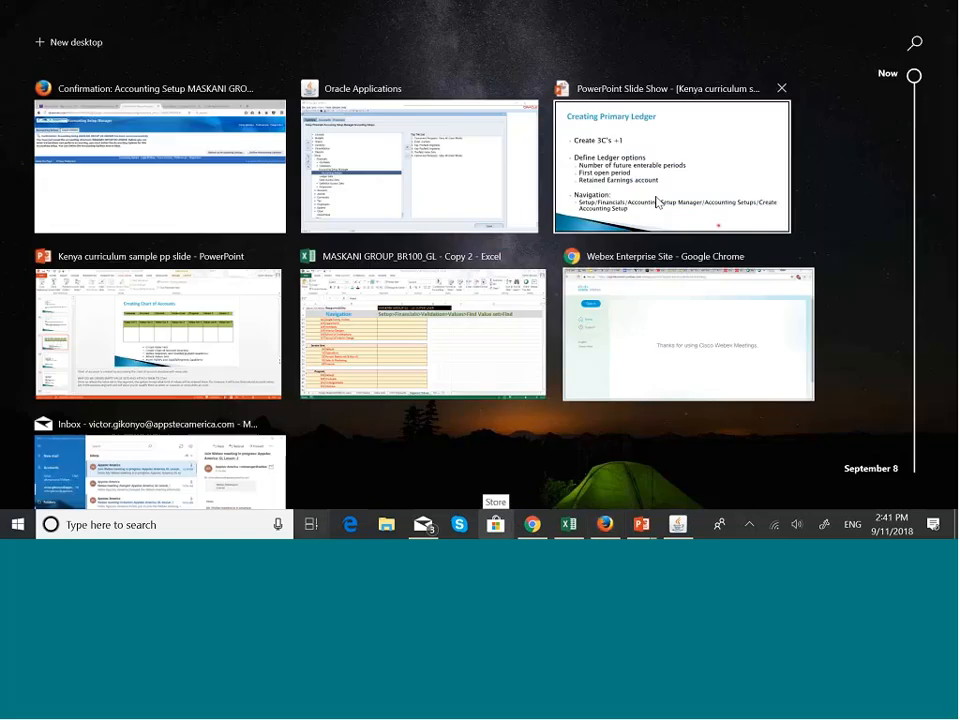
pyautogui.click(657, 203)
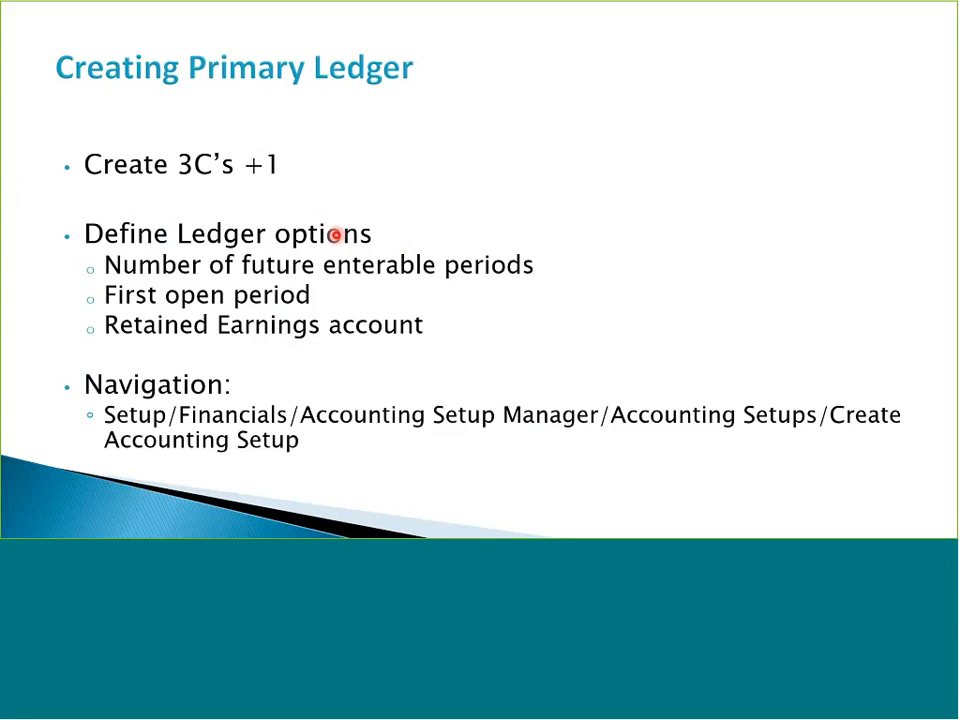
pyautogui.press('super+Tab')
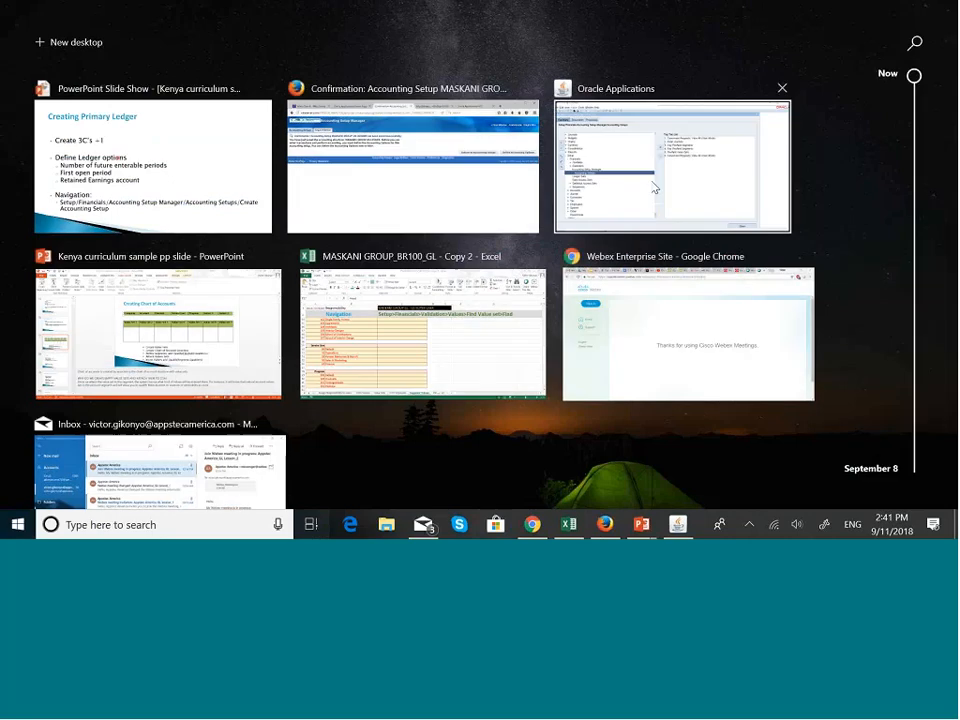
pyautogui.click(386, 184)
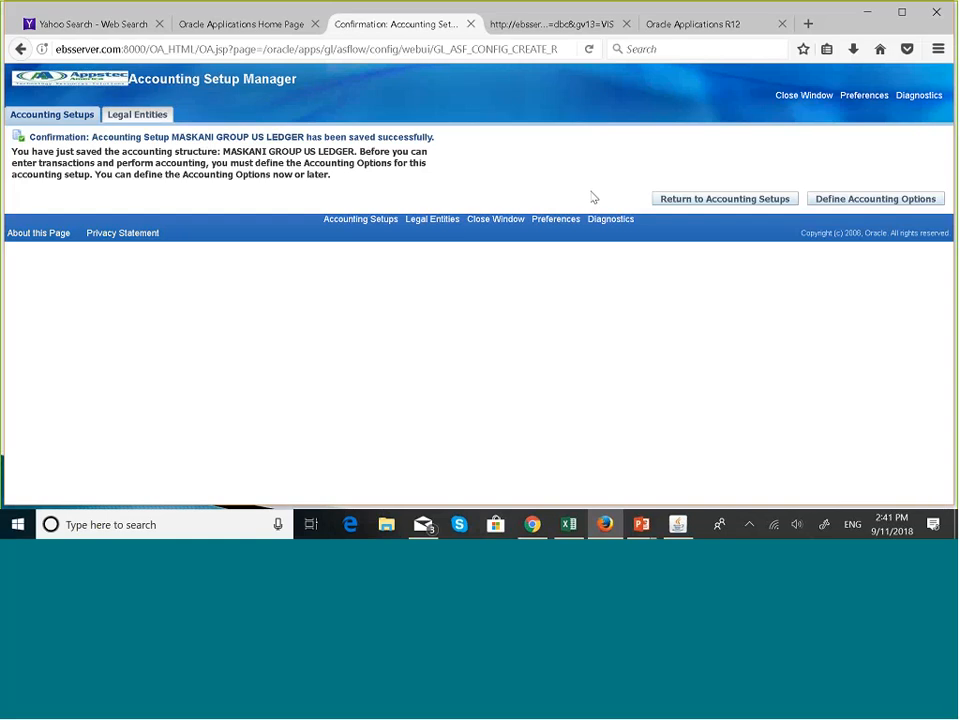
# Step: Start defining the accounting options, open the primary ledger's Ledger Options for updating and examine its ledger definition page
pyautogui.click(874, 199)
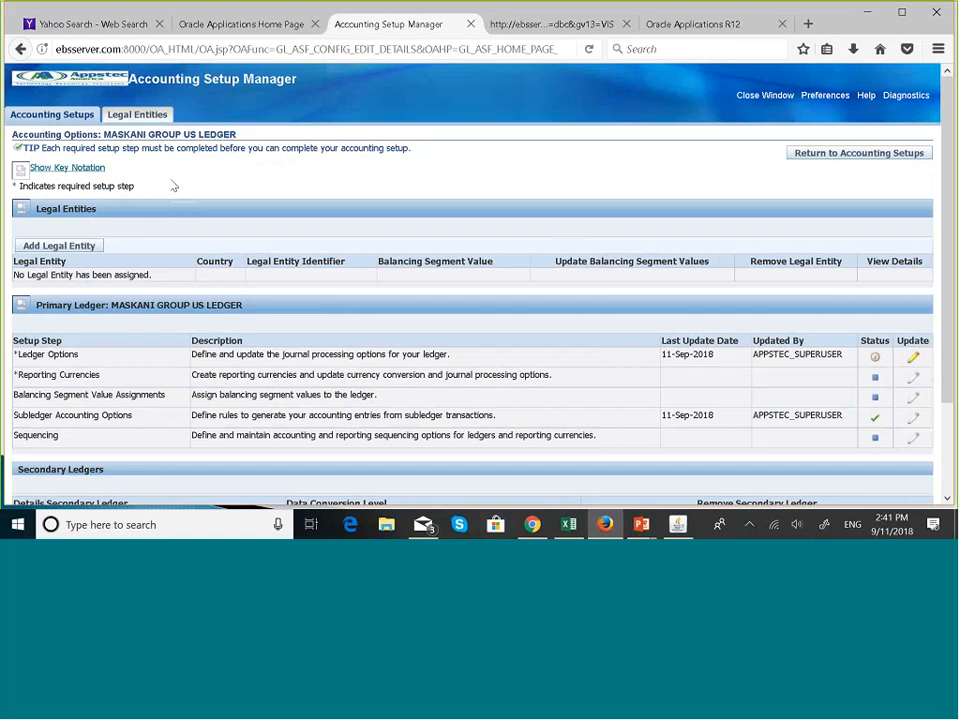
pyautogui.scroll(-2, 173, 186)
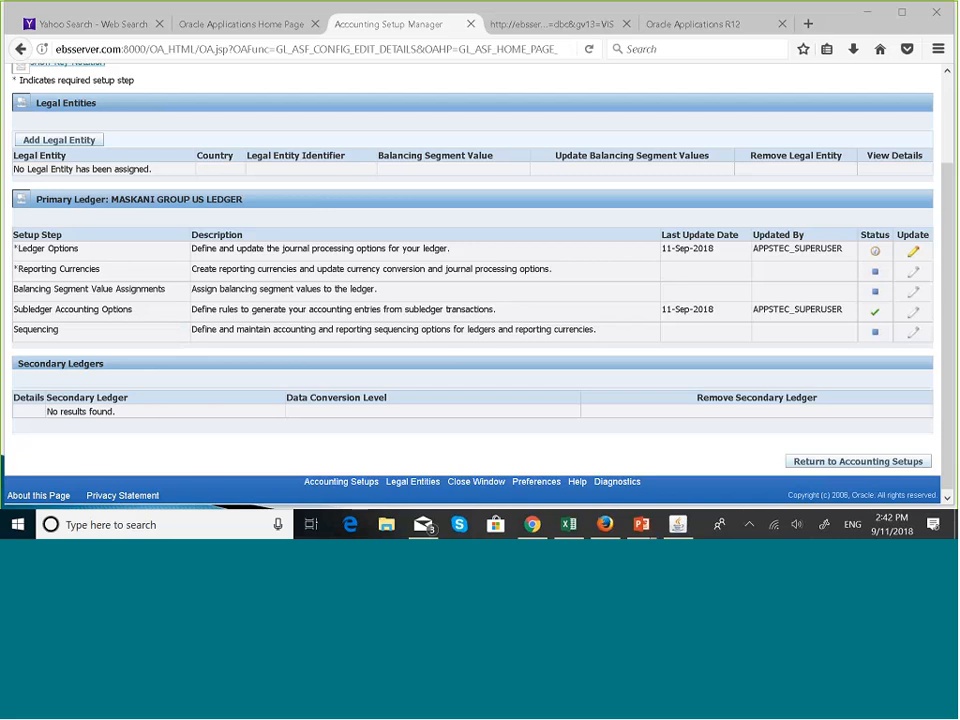
pyautogui.click(913, 256)
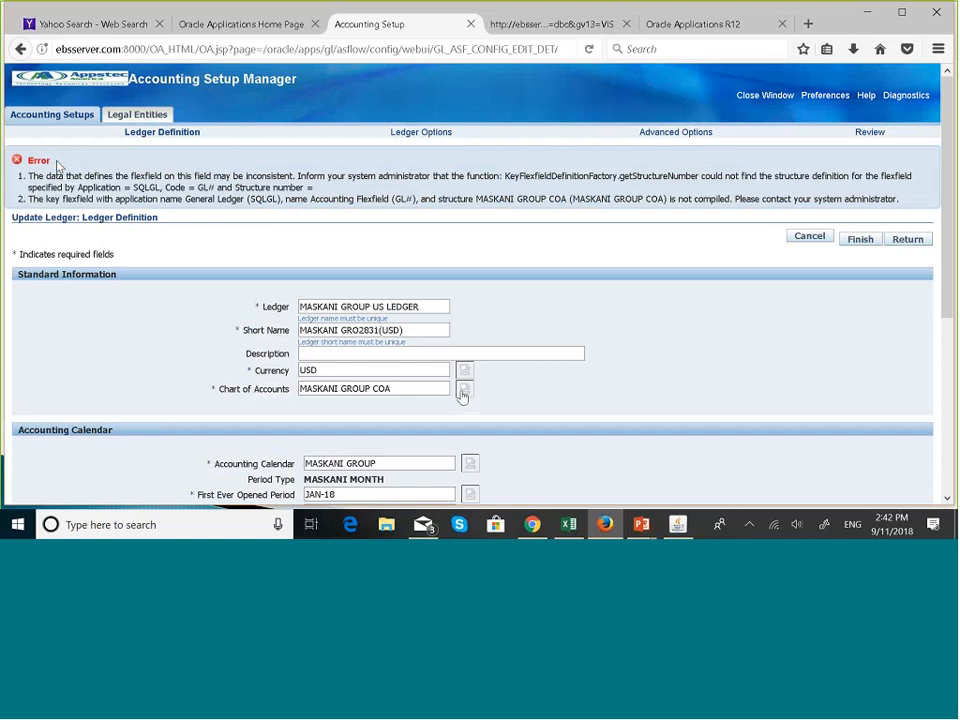
pyautogui.scroll(-5, 462, 395)
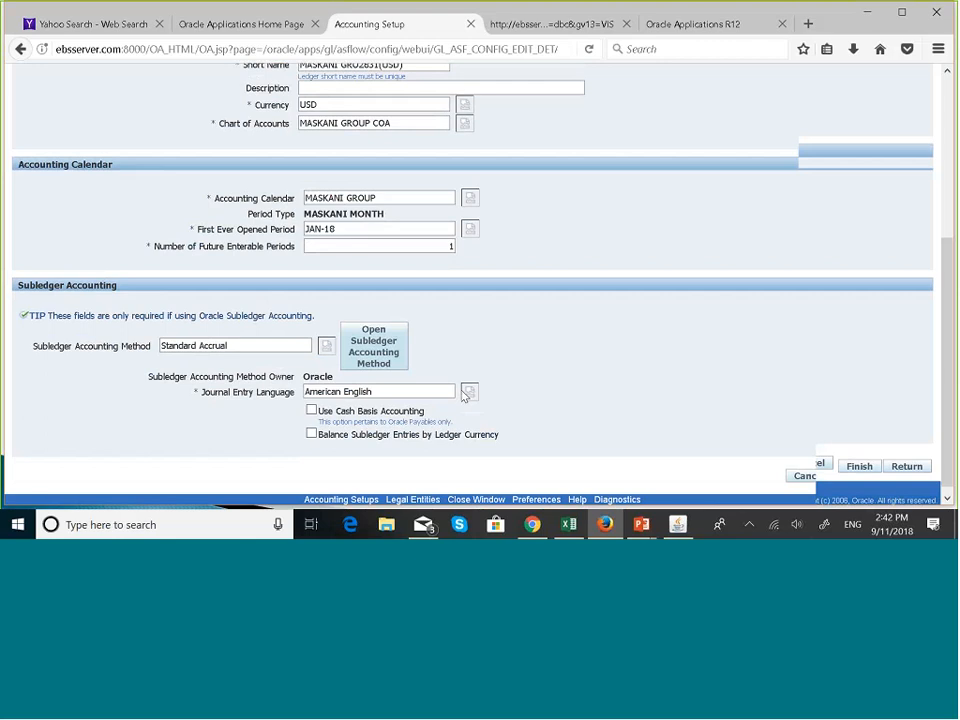
pyautogui.scroll(5, 462, 395)
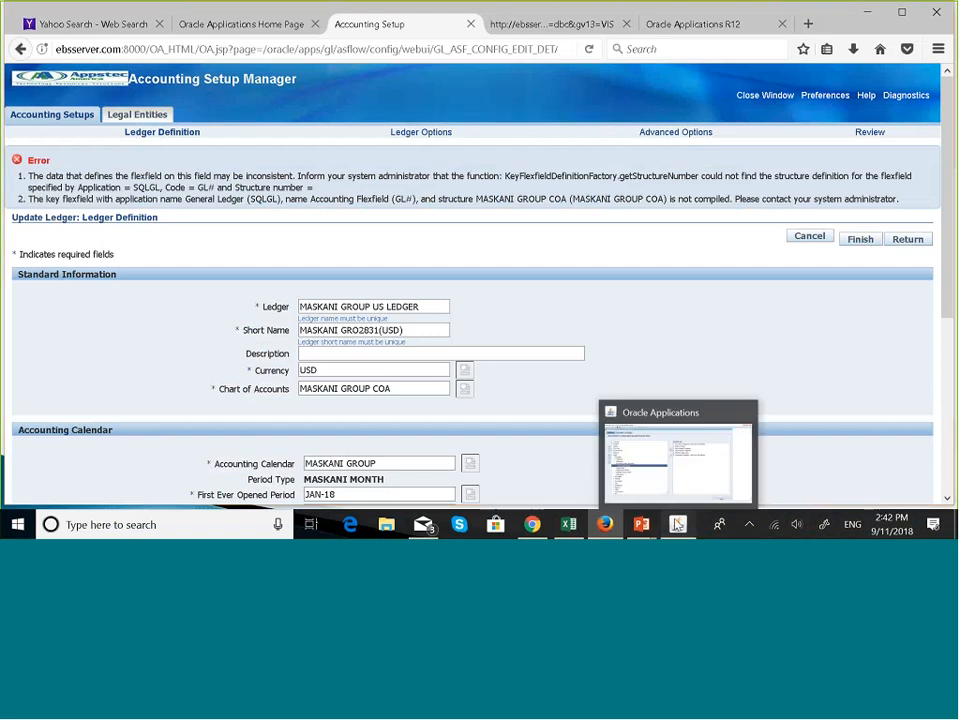
# Step: Switch to Oracle Applications, open the key flexfield segments form under the financials setup and enter gene% as the key flexfield search
pyautogui.click(678, 526)
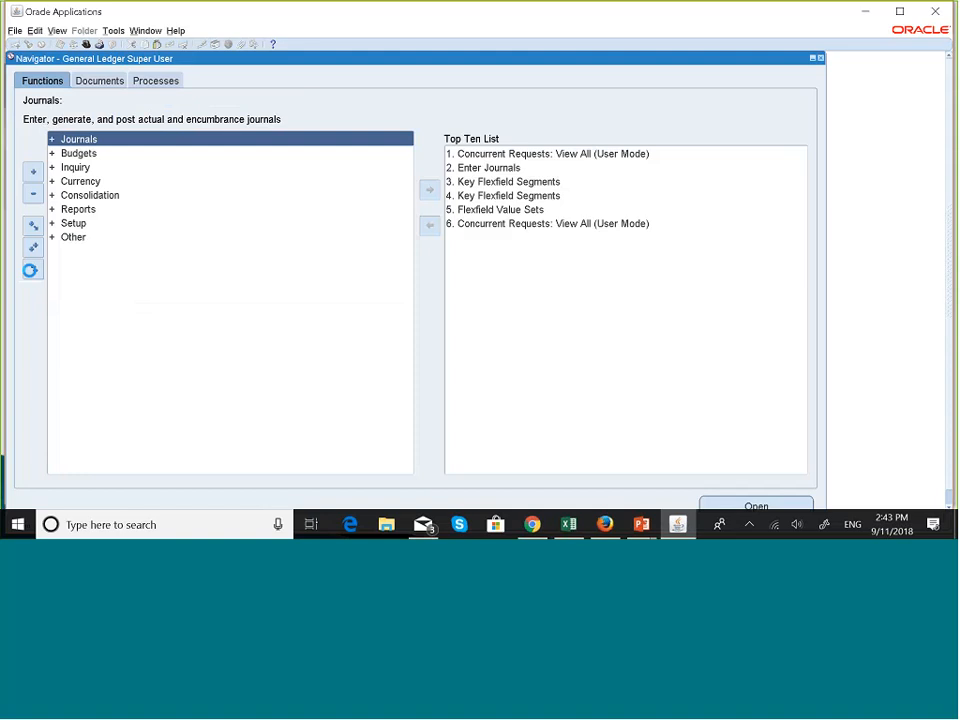
pyautogui.press('XF86MonBrightnessUp')
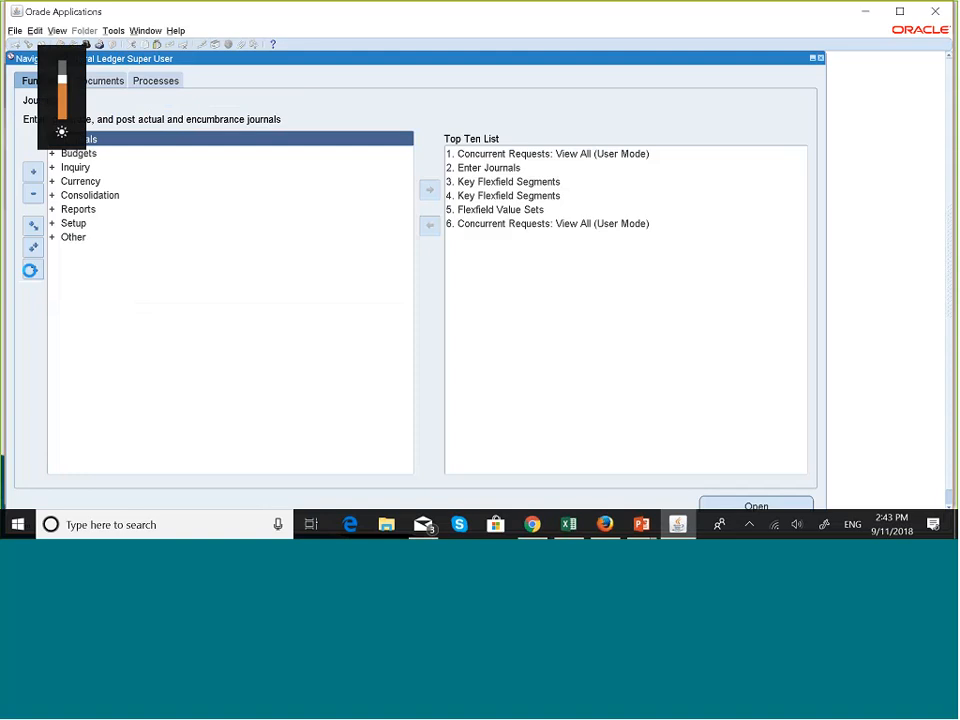
pyautogui.doubleClick(72, 223)
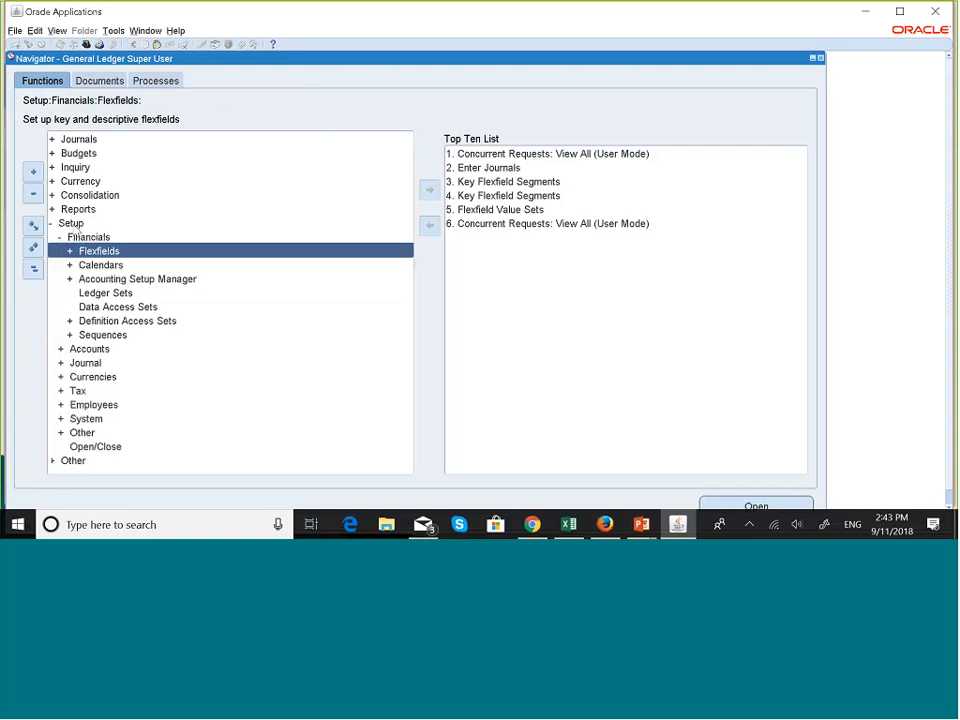
pyautogui.press('Return')
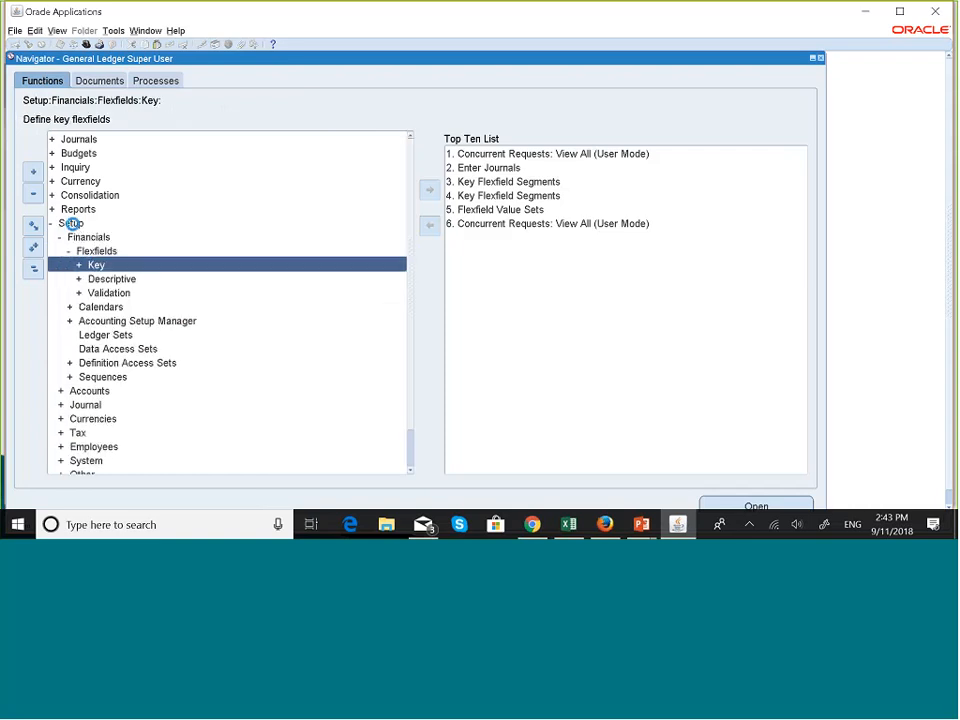
pyautogui.press('Return')
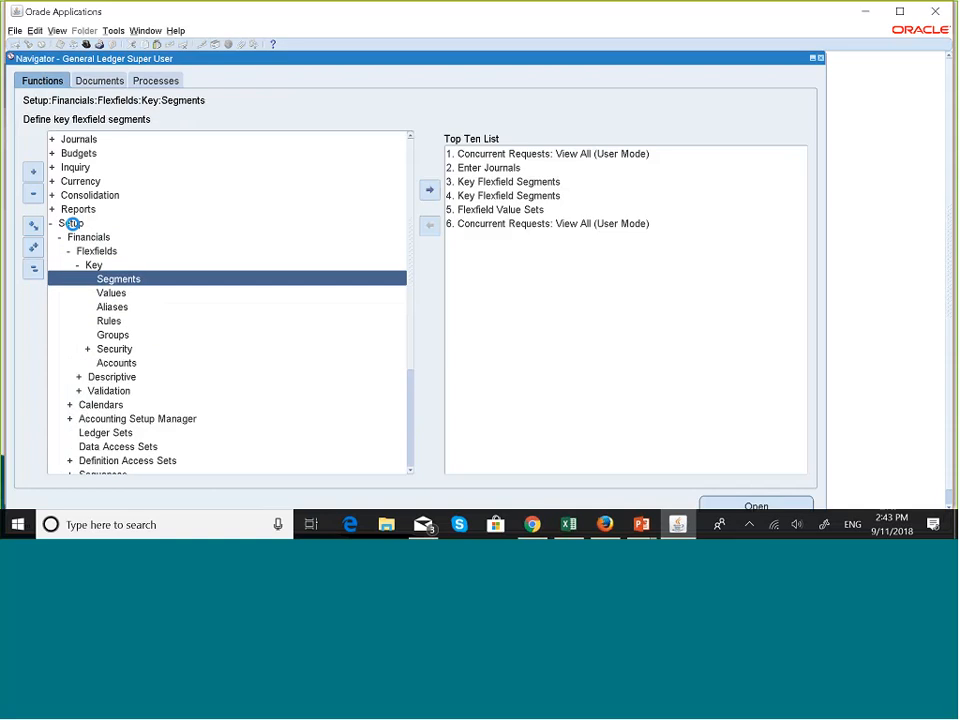
pyautogui.press('Return')
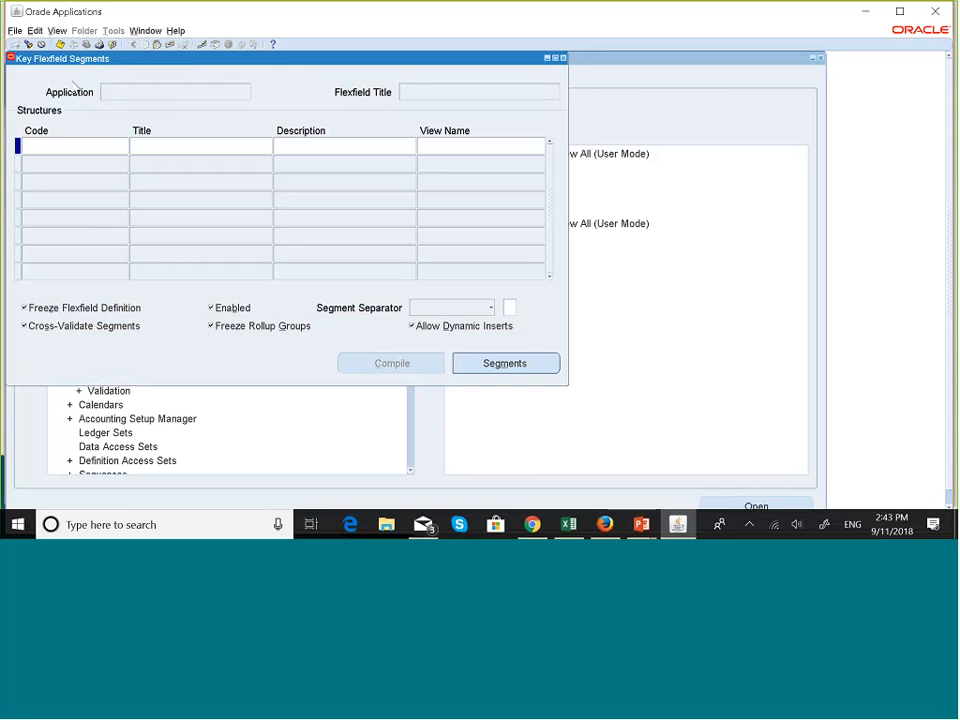
pyautogui.click(29, 44)
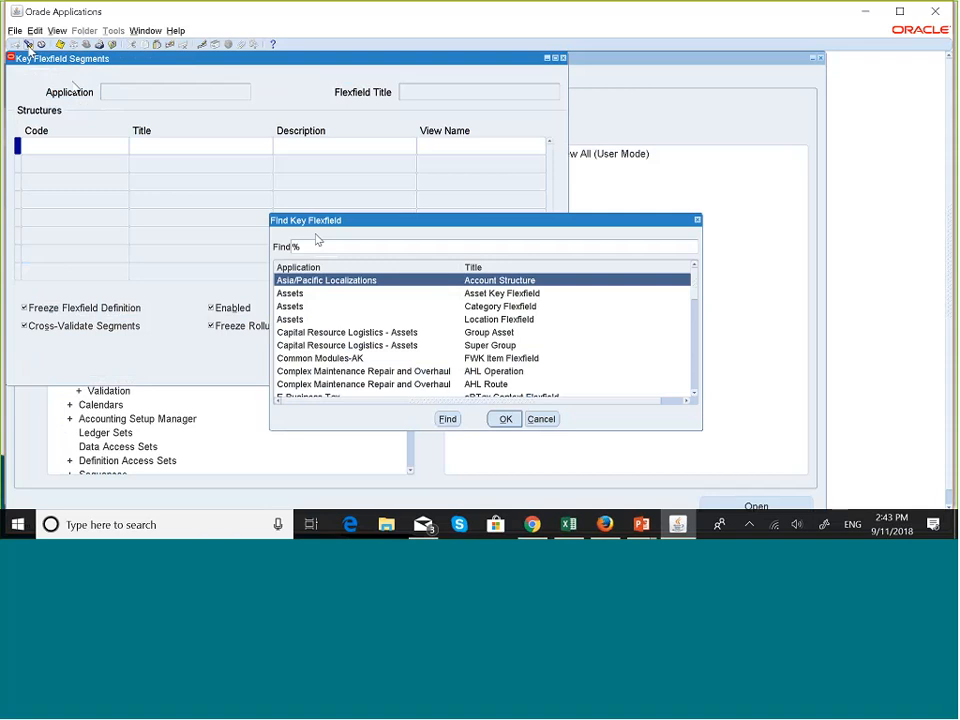
pyautogui.write('gene')
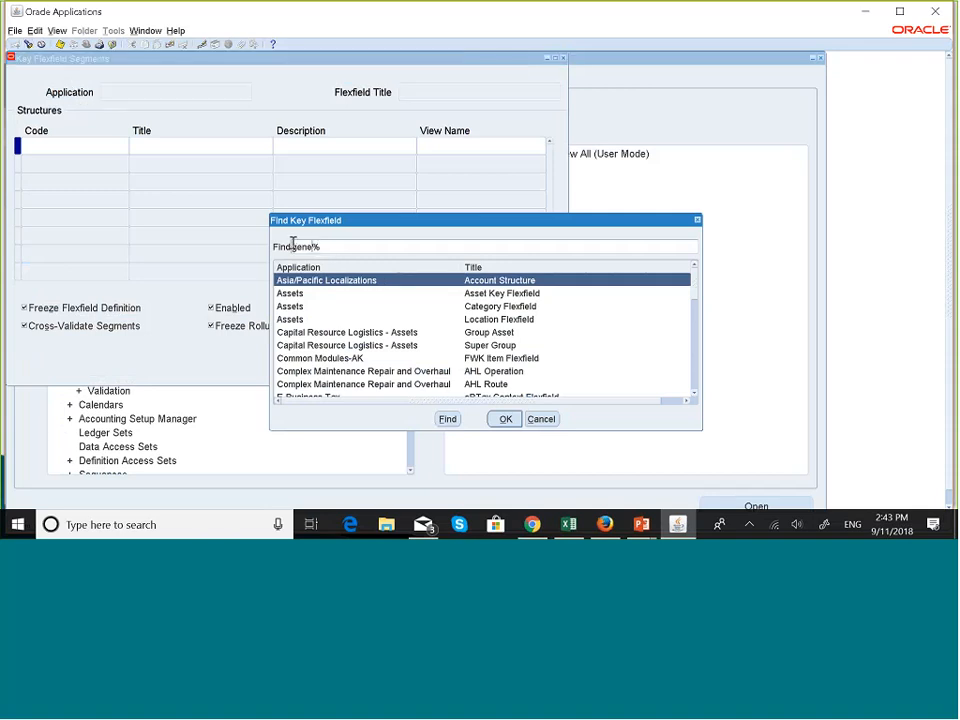
# Step: Switch to Firefox and reread the error on the ledger definition page
pyautogui.press('super+Tab')
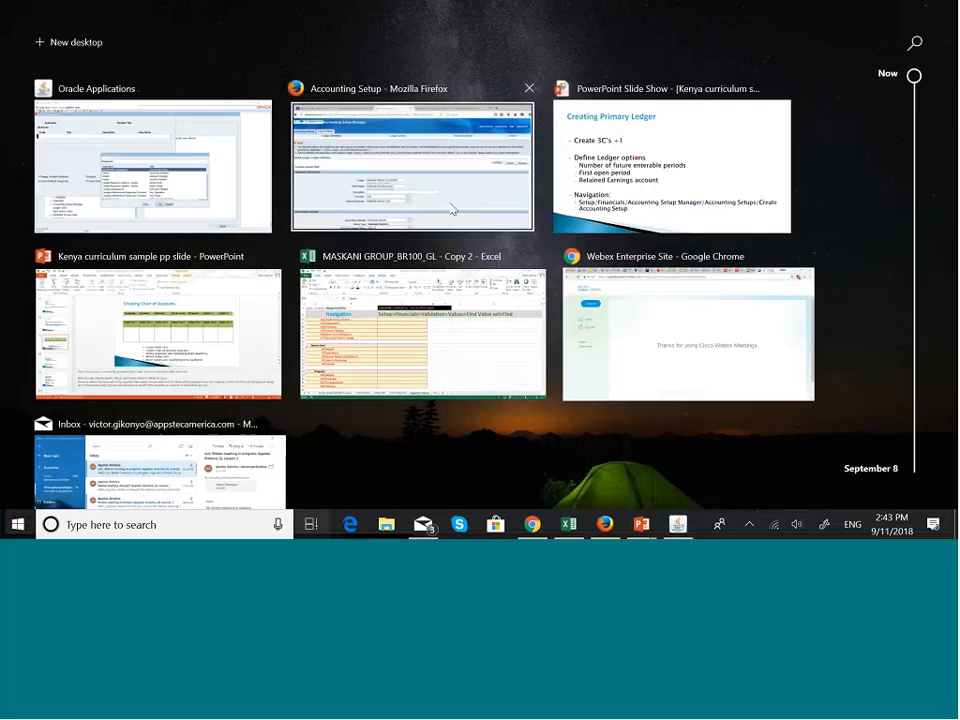
pyautogui.click(295, 200)
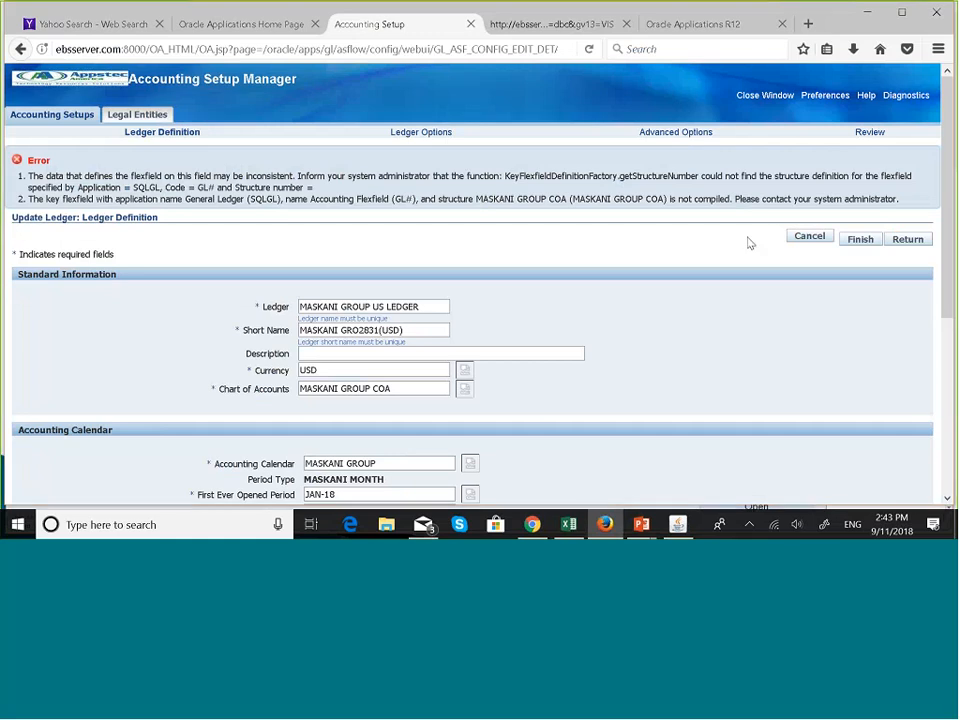
pyautogui.press('super')
pyautogui.press('super')
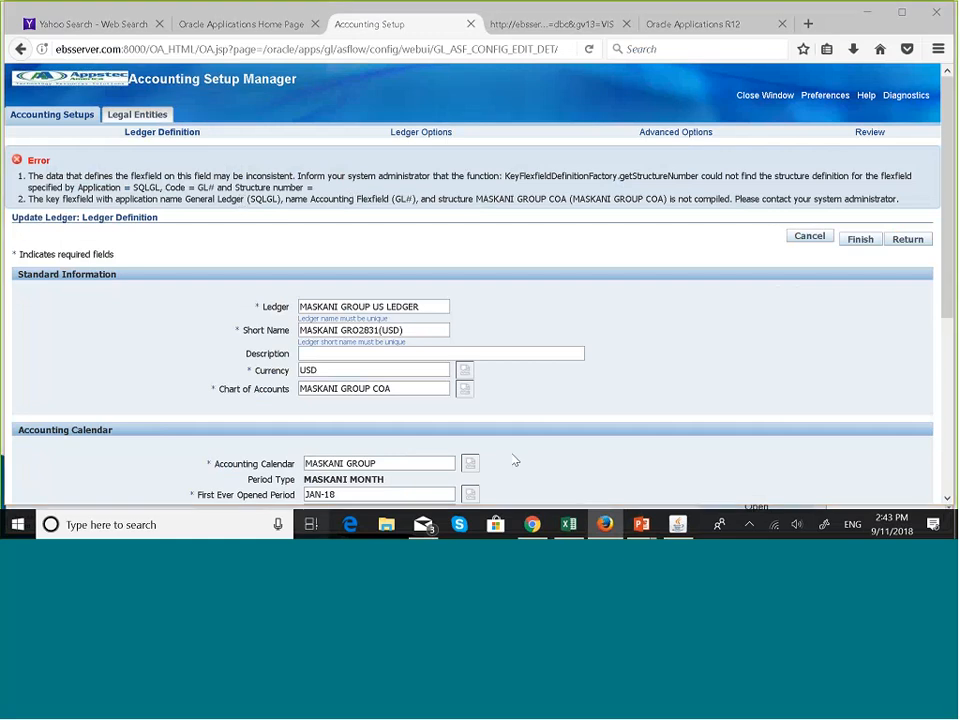
# Step: Return to Oracle Applications, run the key flexfield search and load the General Ledger Accounting Flexfield
pyautogui.press('super+Tab')
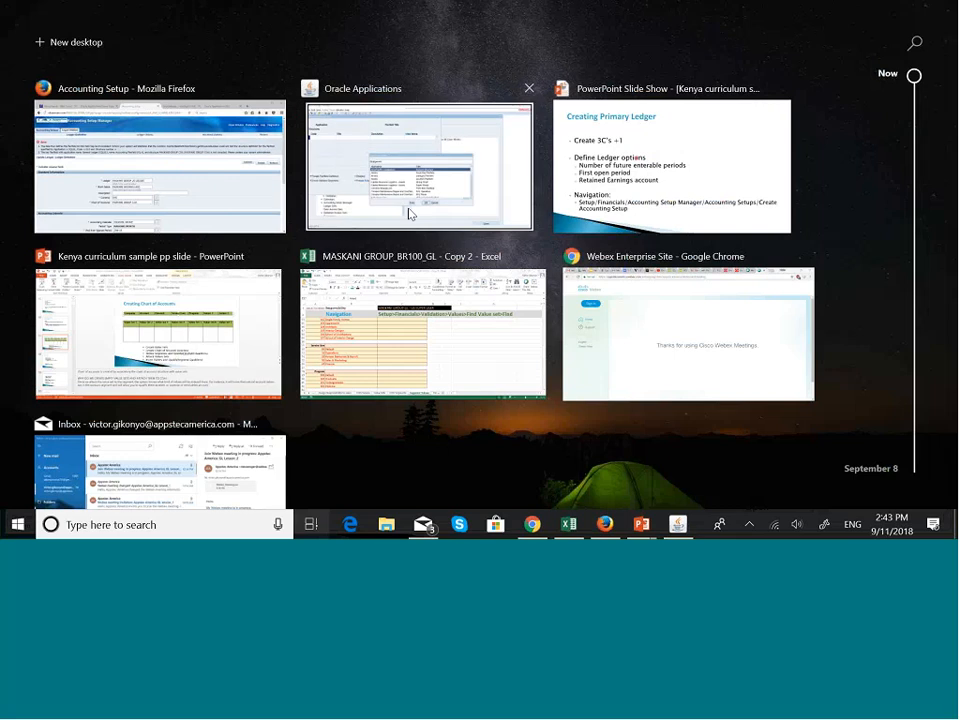
pyautogui.click(408, 213)
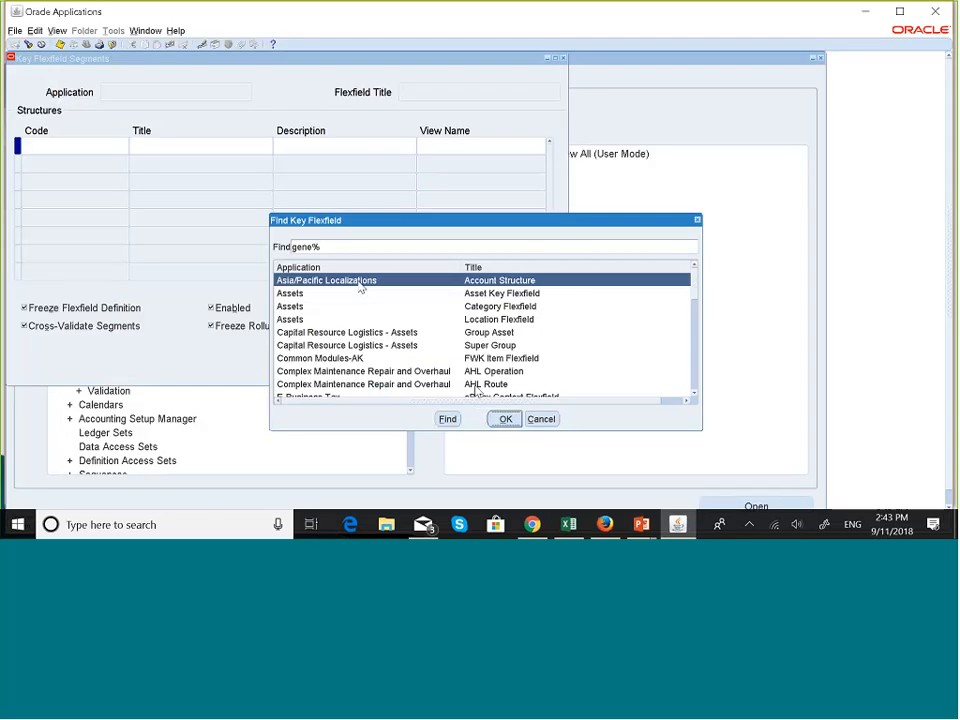
pyautogui.click(505, 420)
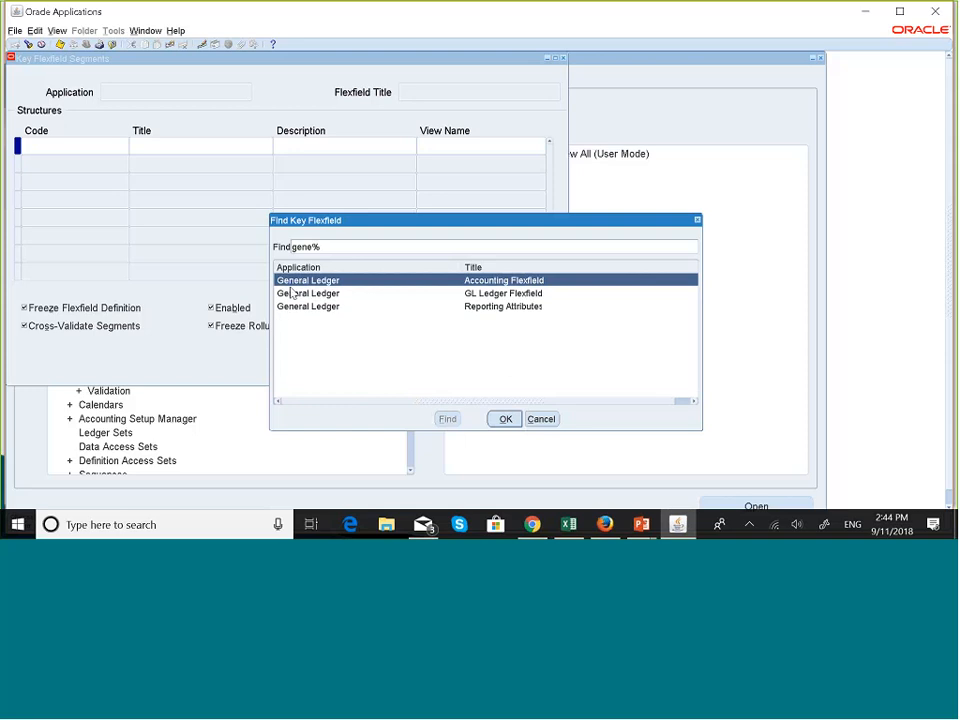
pyautogui.click(505, 419)
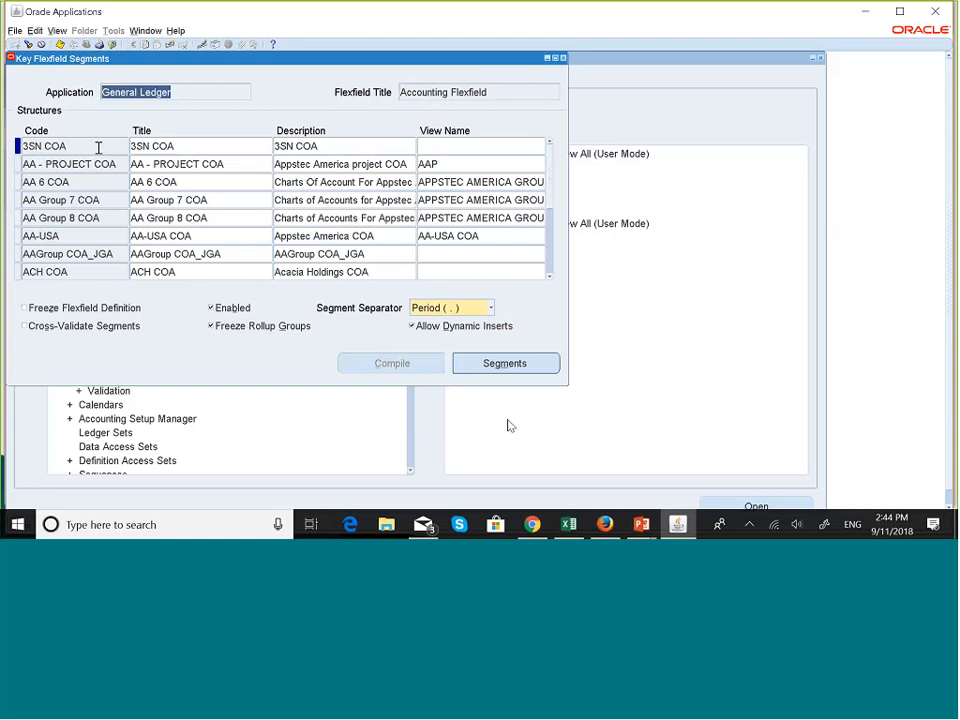
# Step: Find the MASKANI GROUP COA structure of the Accounting Flexfield and compile its definition
pyautogui.click(98, 148)
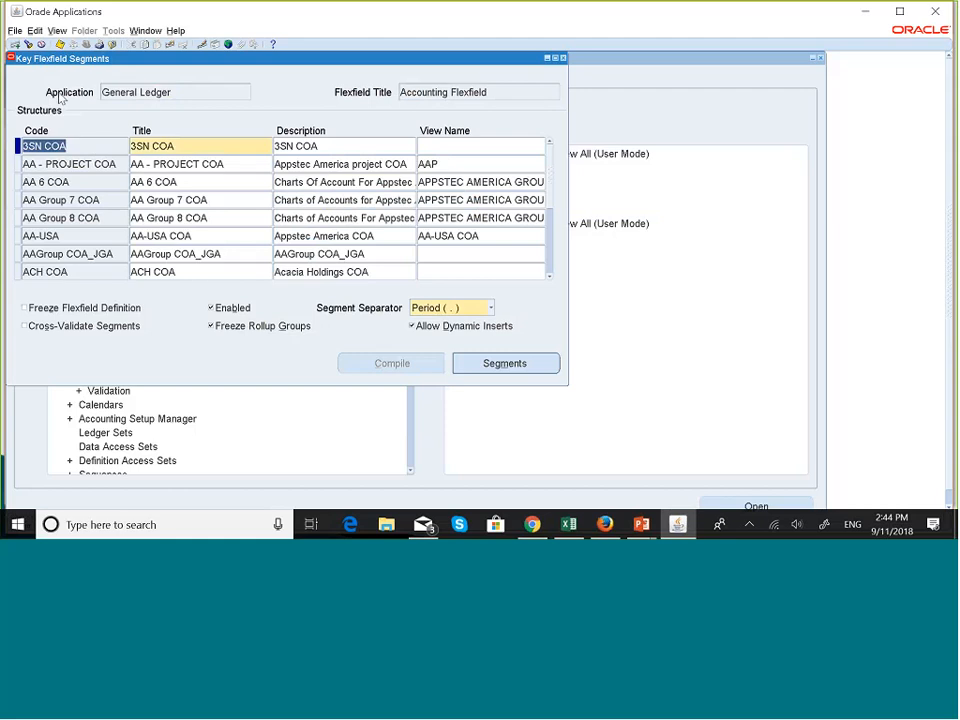
pyautogui.click(28, 44)
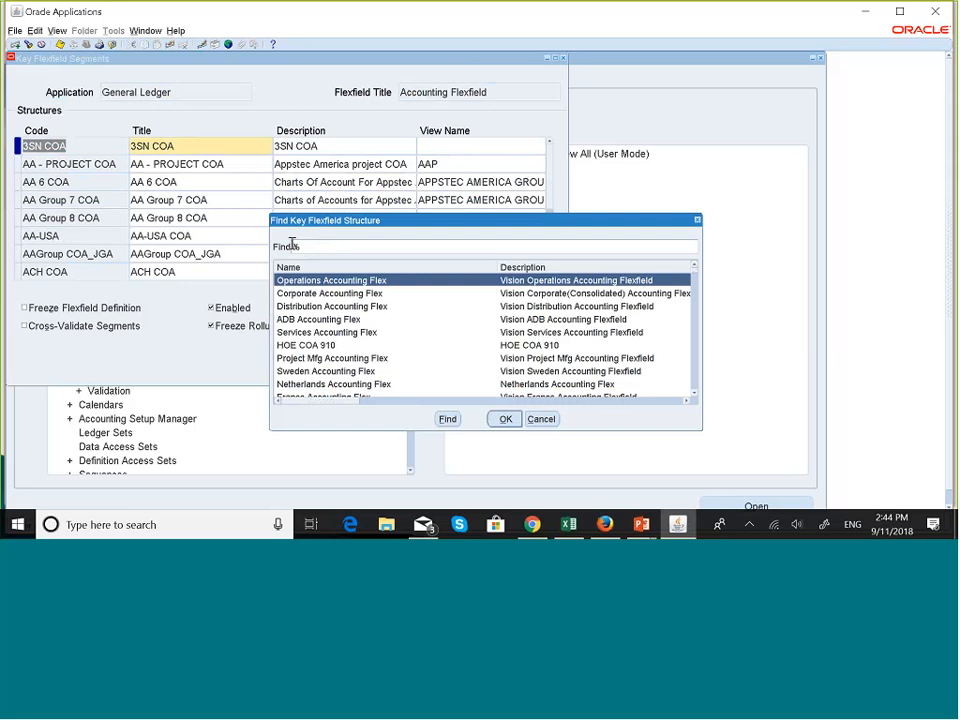
pyautogui.press('Return')
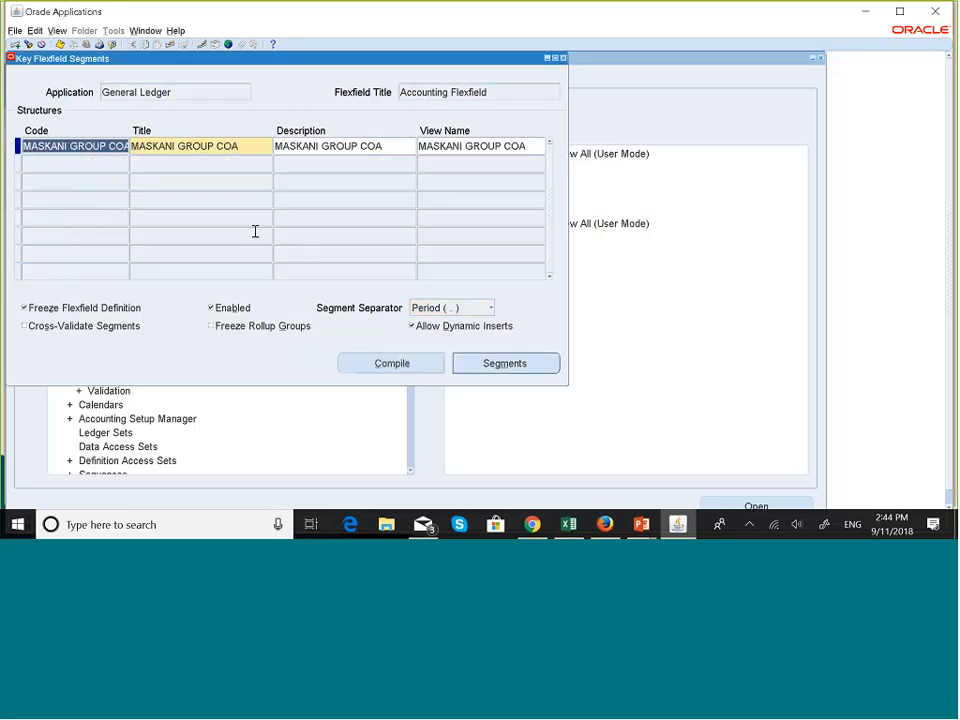
pyautogui.click(383, 367)
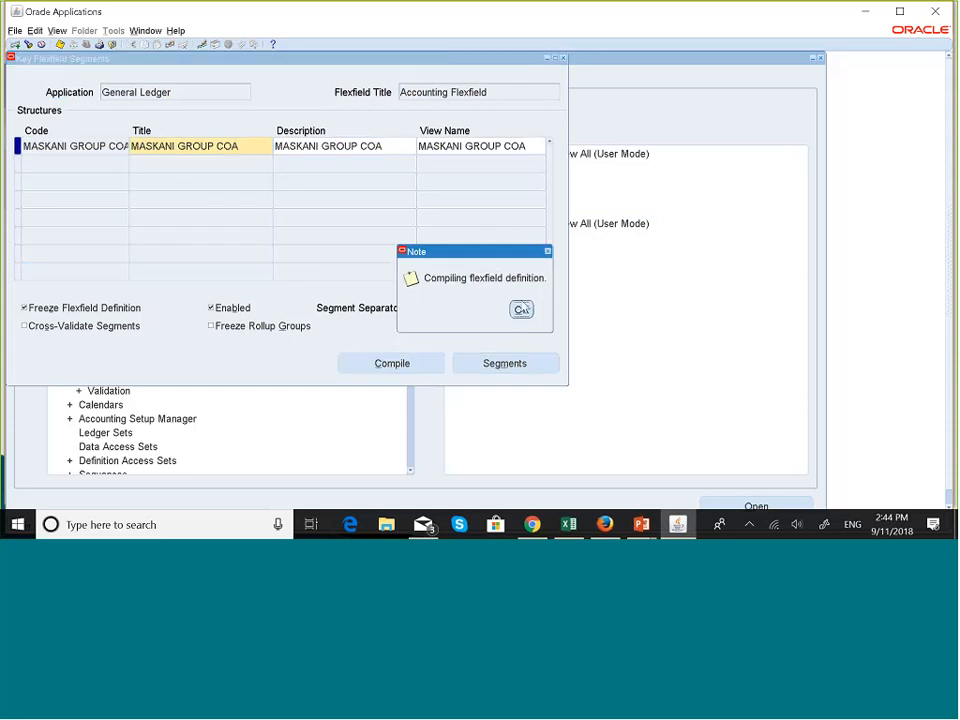
pyautogui.click(521, 309)
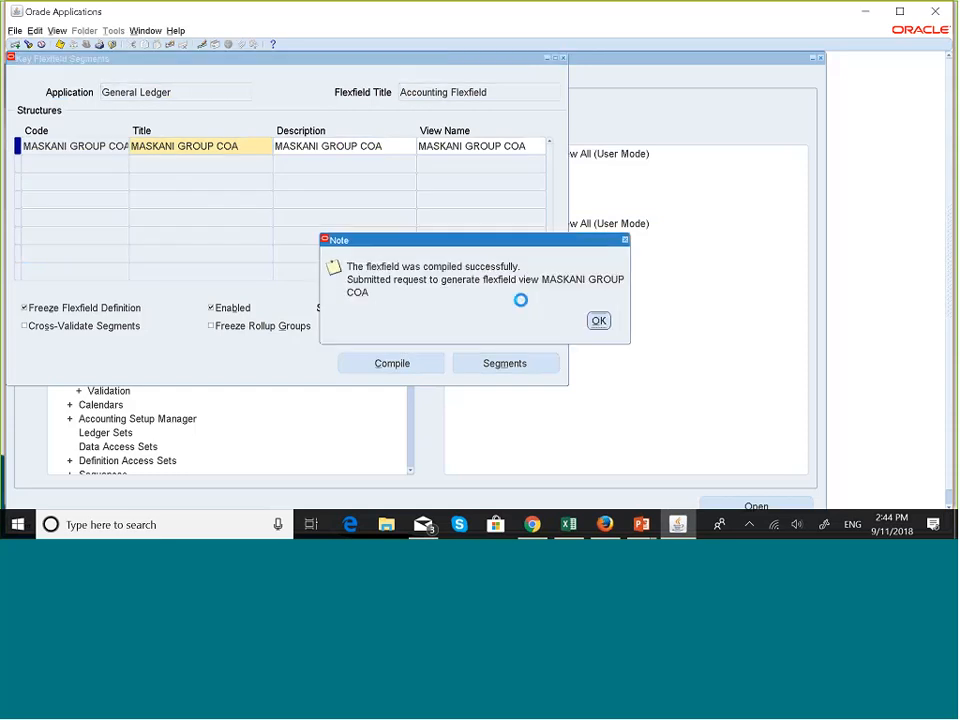
pyautogui.click(600, 325)
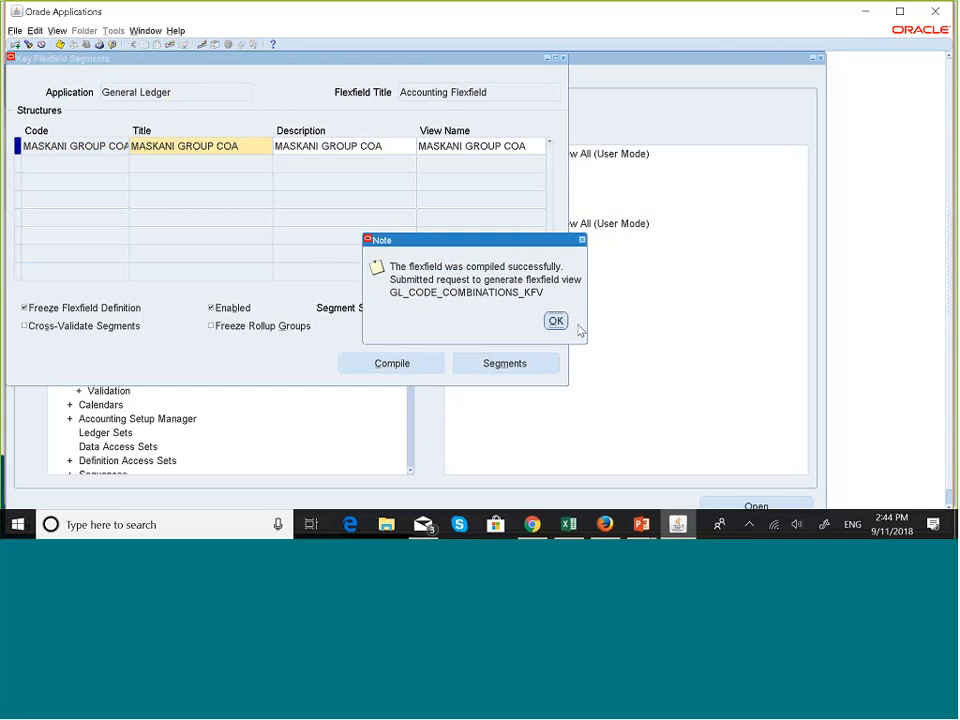
pyautogui.click(558, 323)
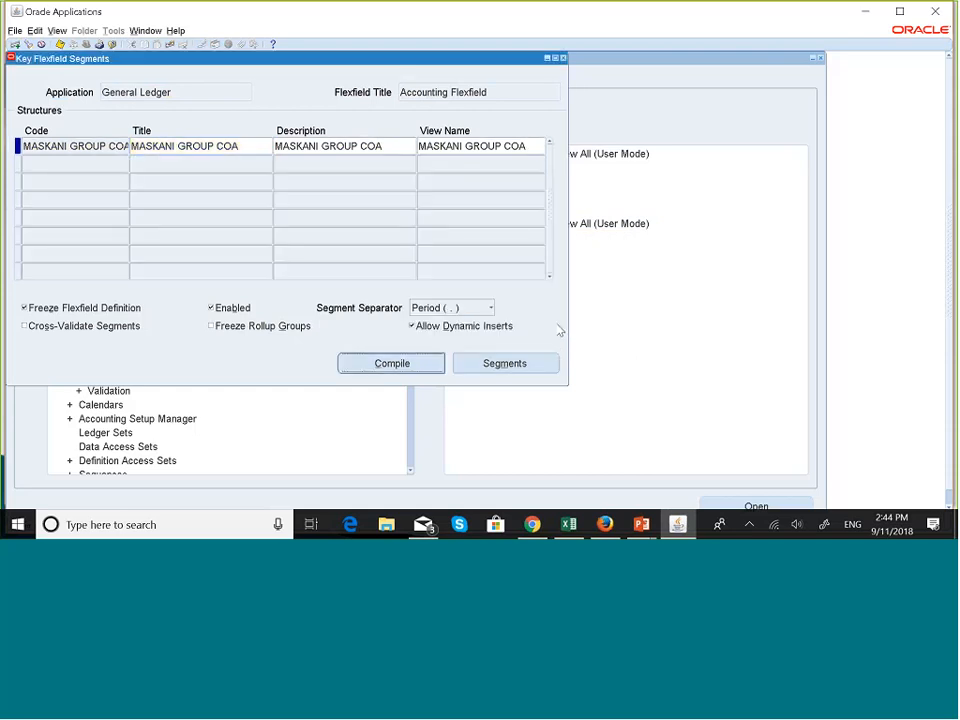
# Step: List all submitted requests and check the phase and status of the Compile Key Flexfields and Flexfield View Generator requests
pyautogui.click(57, 30)
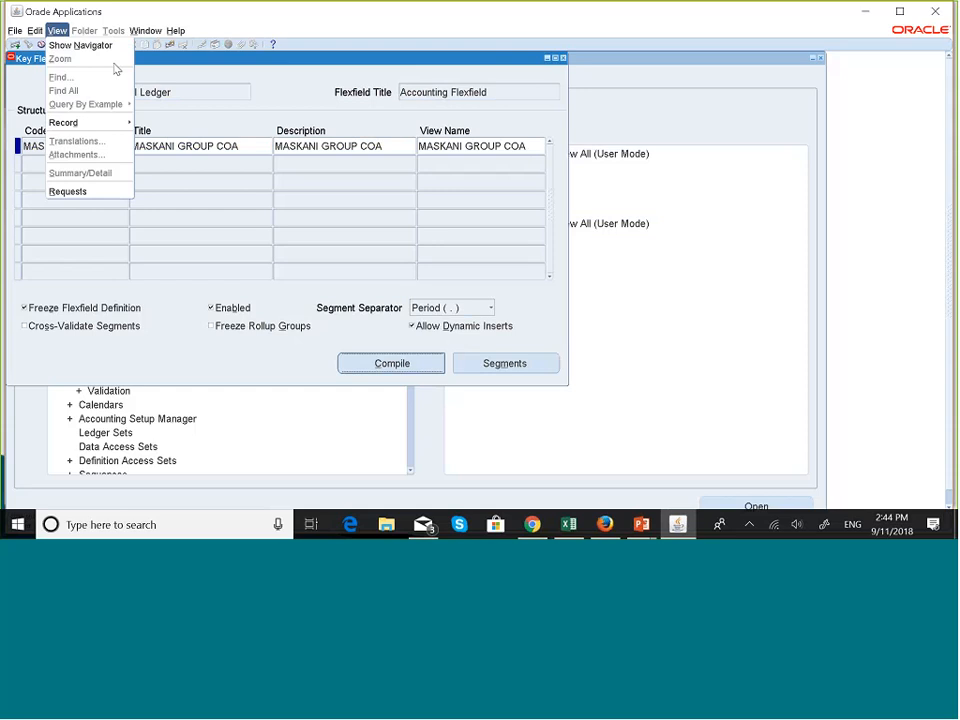
pyautogui.click(67, 191)
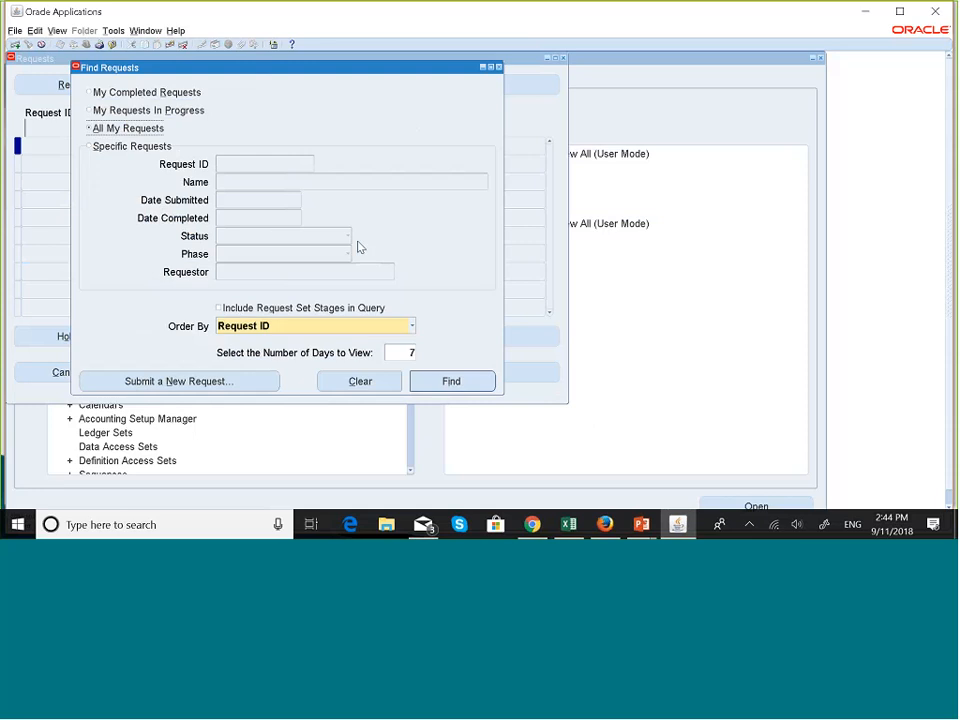
pyautogui.click(465, 384)
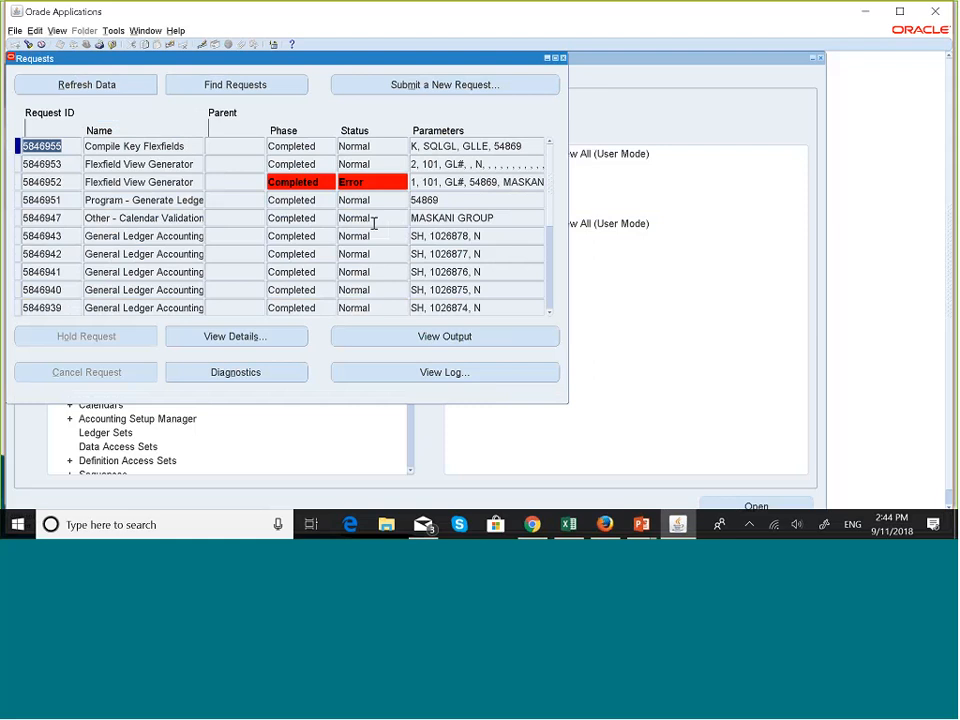
pyautogui.click(106, 151)
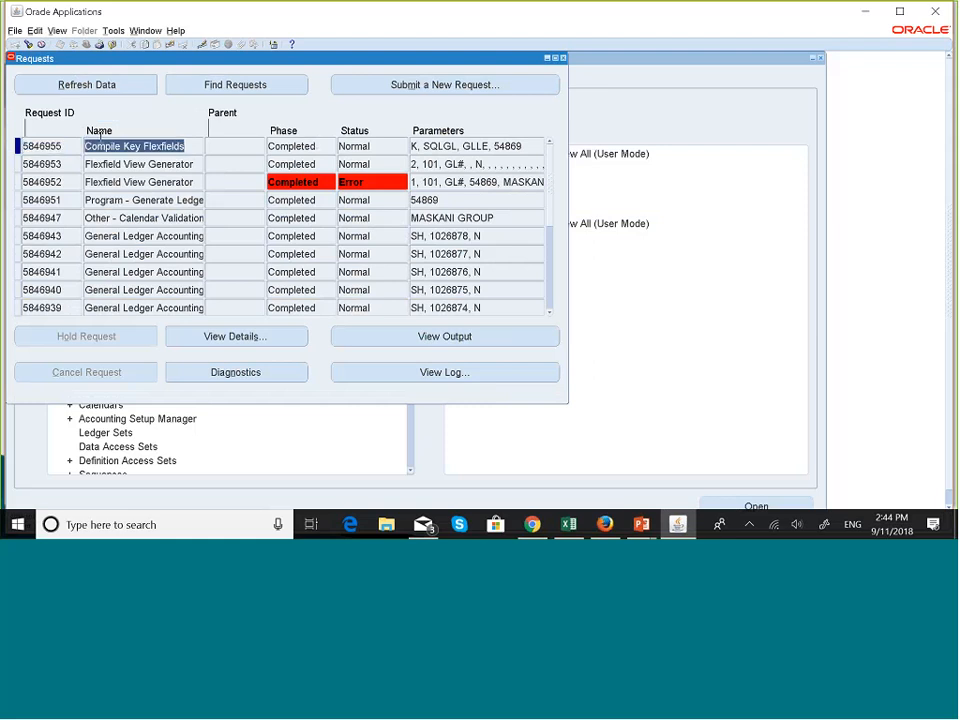
pyautogui.click(160, 182)
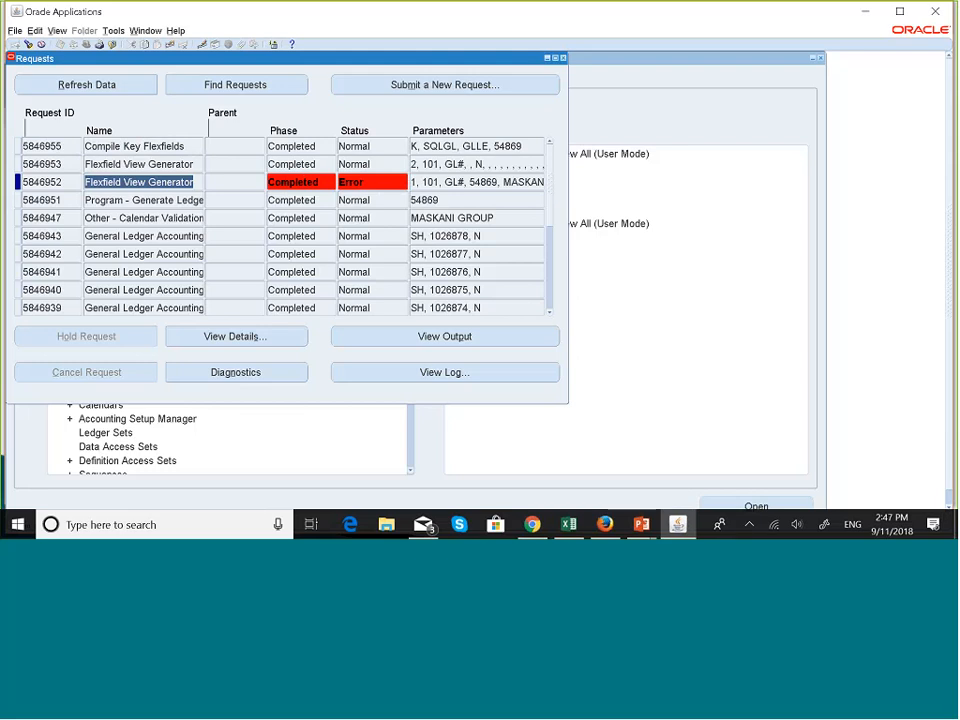
# Step: Switch to Firefox, open the primary ledger's Ledger Options for updating, look over the ledger definition page and cancel the update
pyautogui.moveTo(605, 524)
pyautogui.click(590, 475)
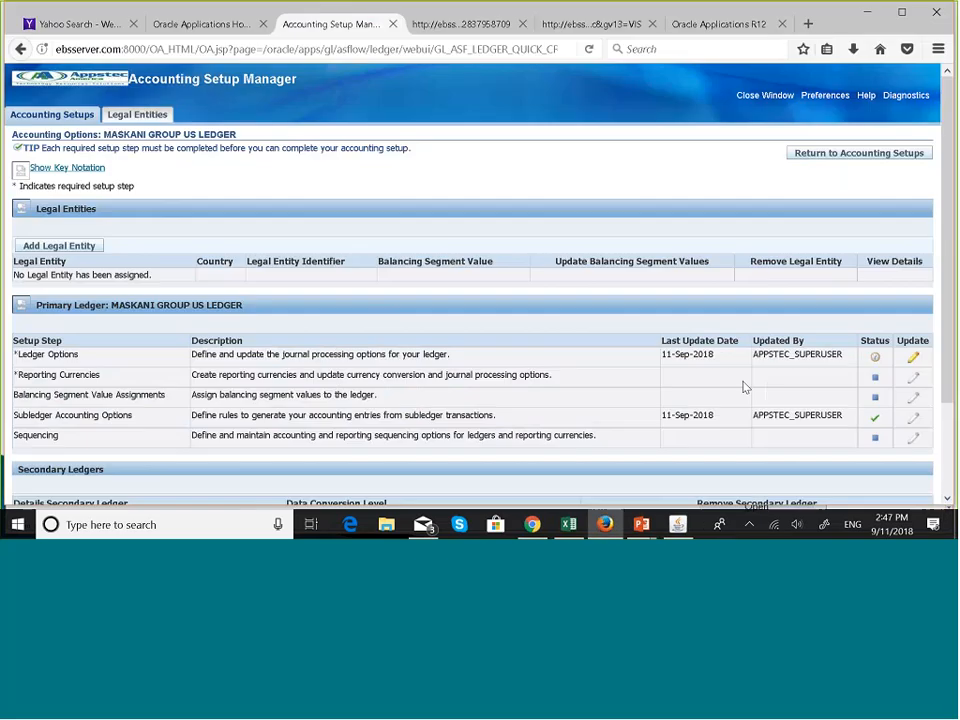
pyautogui.click(912, 362)
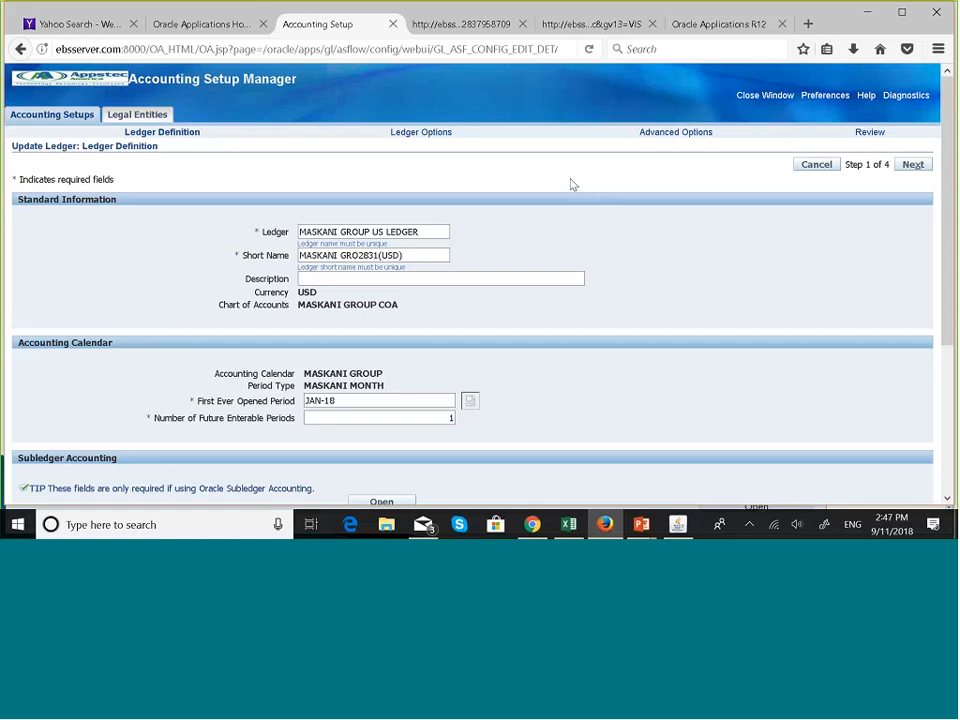
pyautogui.click(345, 281)
pyautogui.scroll(-1, 695, 222)
pyautogui.scroll(1, 695, 222)
pyautogui.click(812, 167)
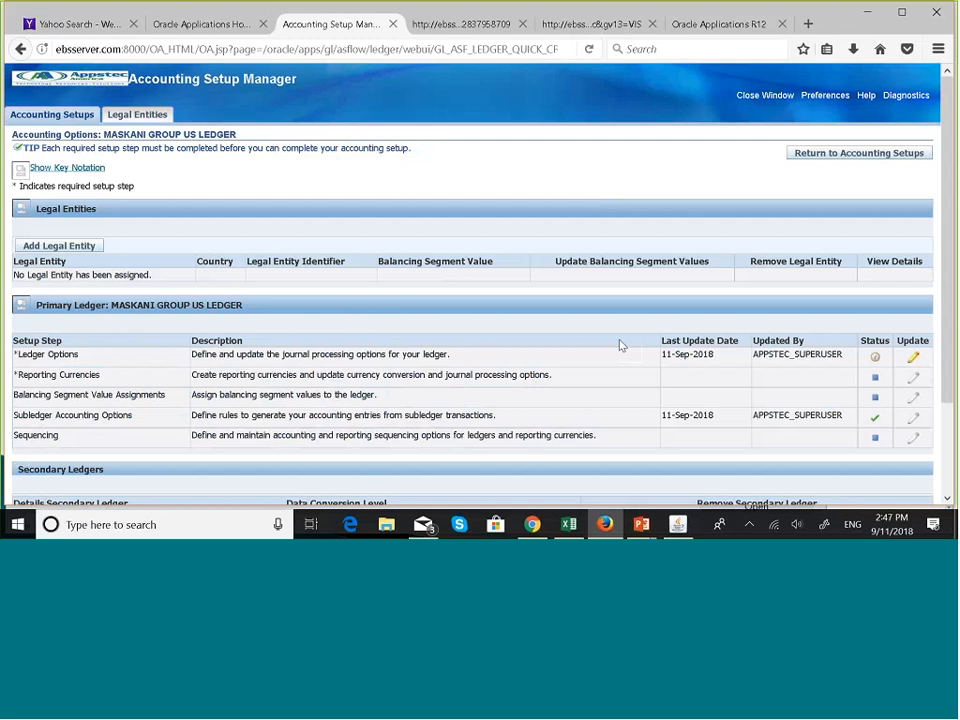
# Step: Reopen the primary ledger's Ledger Options for updating and copy the ledger name MASKANI GROUP US LEDGER into the description
pyautogui.scroll(-2, 620, 345)
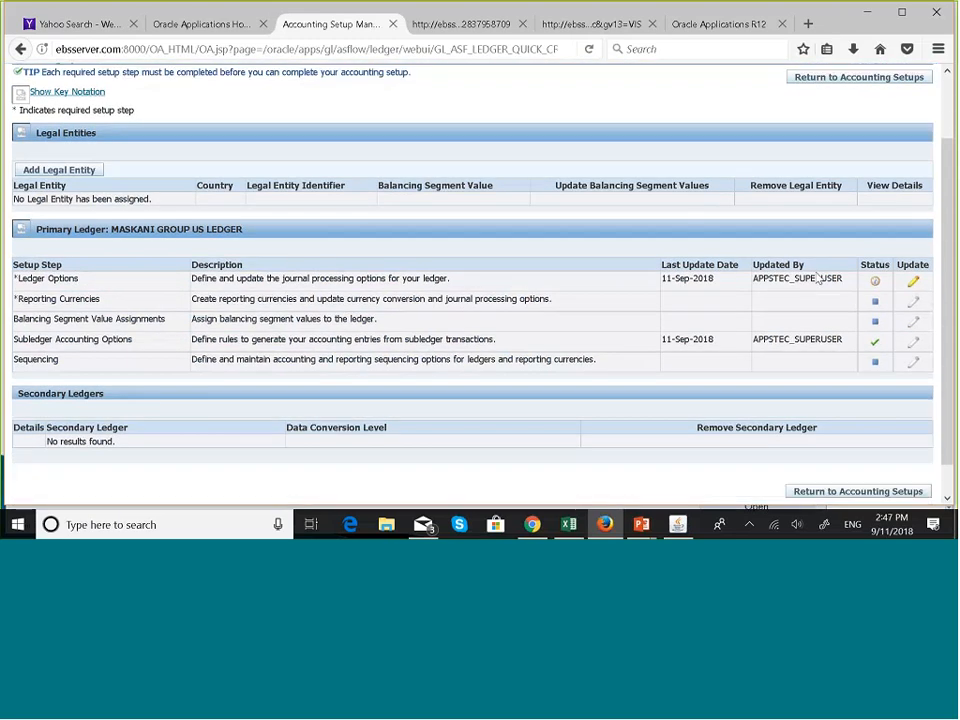
pyautogui.click(915, 285)
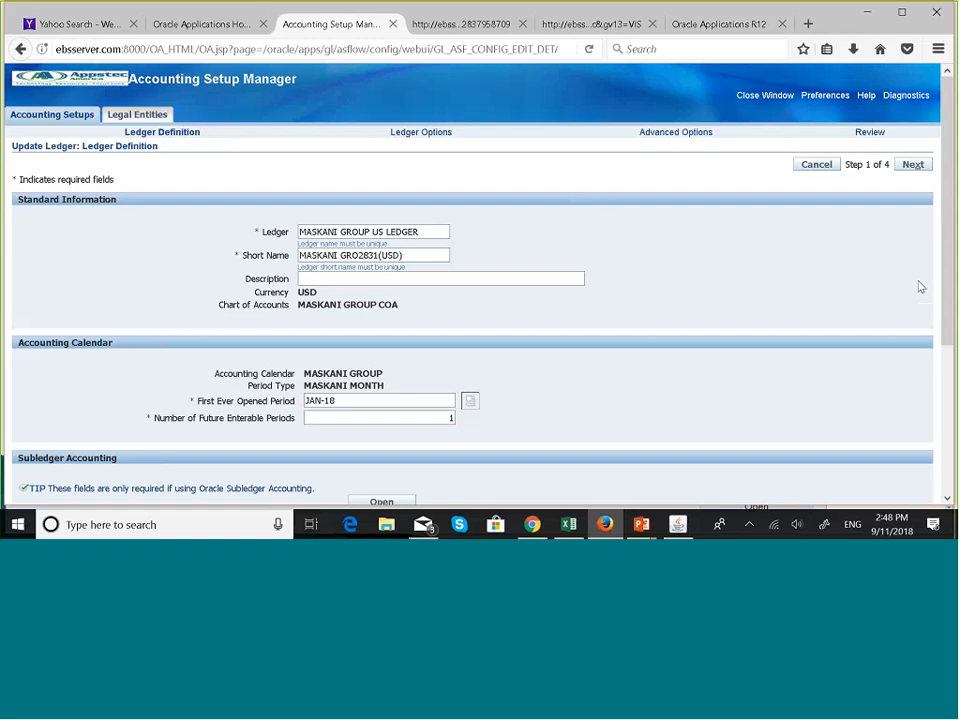
pyautogui.click(328, 277)
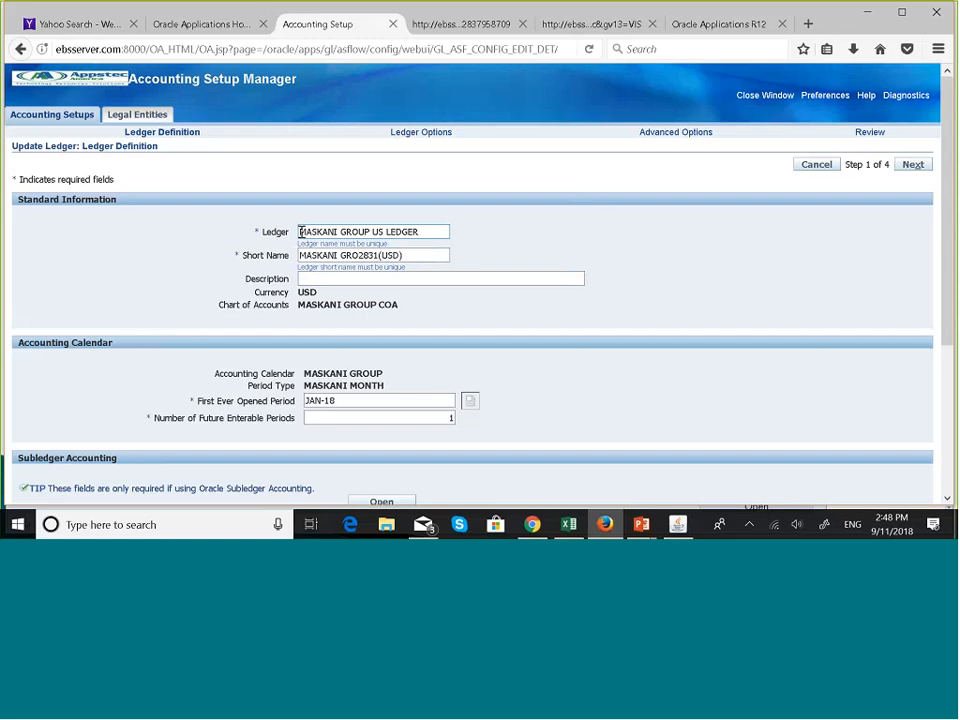
pyautogui.moveTo(300, 232); pyautogui.dragTo(414, 232)
pyautogui.moveTo(300, 232); pyautogui.dragTo(287, 260)
pyautogui.hotkey('ctrl', 'c')
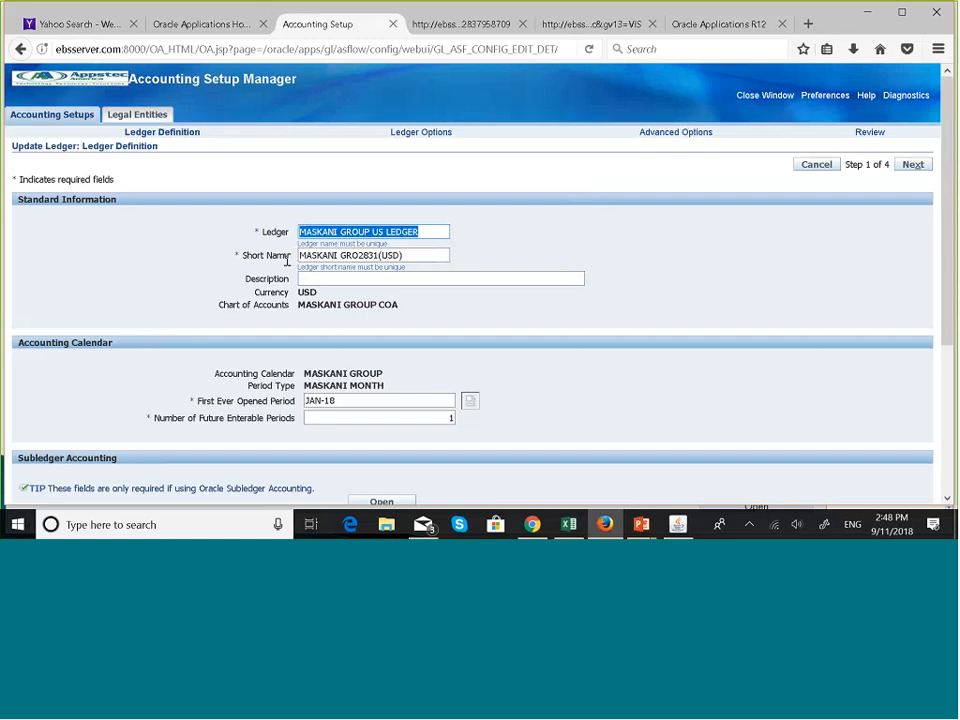
pyautogui.click(318, 278)
pyautogui.hotkey('ctrl', 'v')
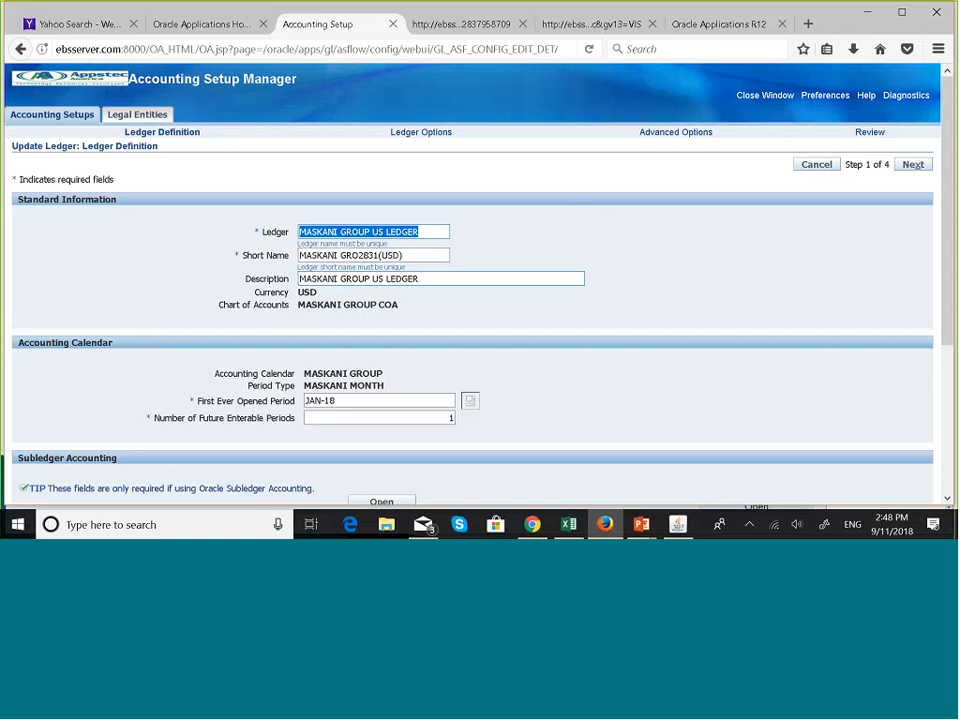
pyautogui.click(471, 322)
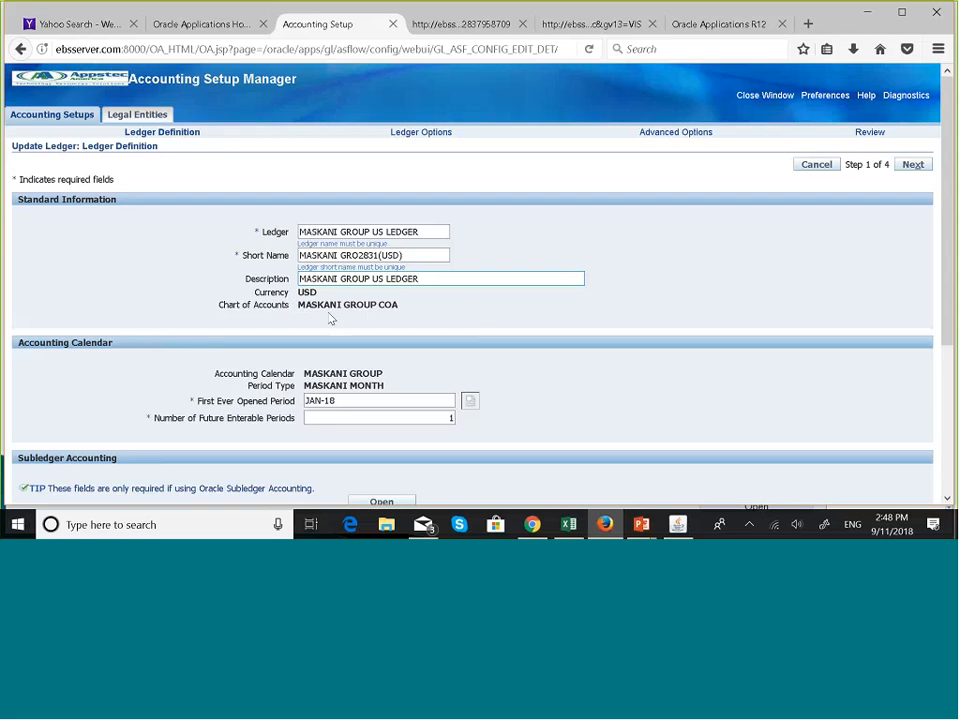
# Step: Set the number of future enterable periods to 1 and proceed to step 2 of the ledger update
pyautogui.scroll(-1, 447, 318)
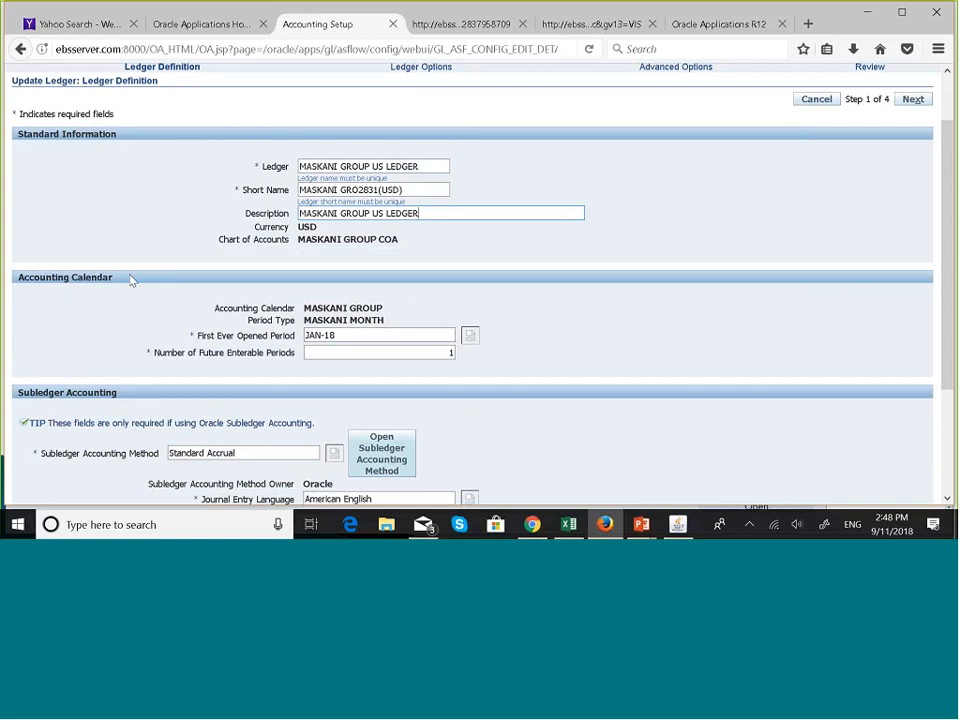
pyautogui.scroll(-1, 150, 281)
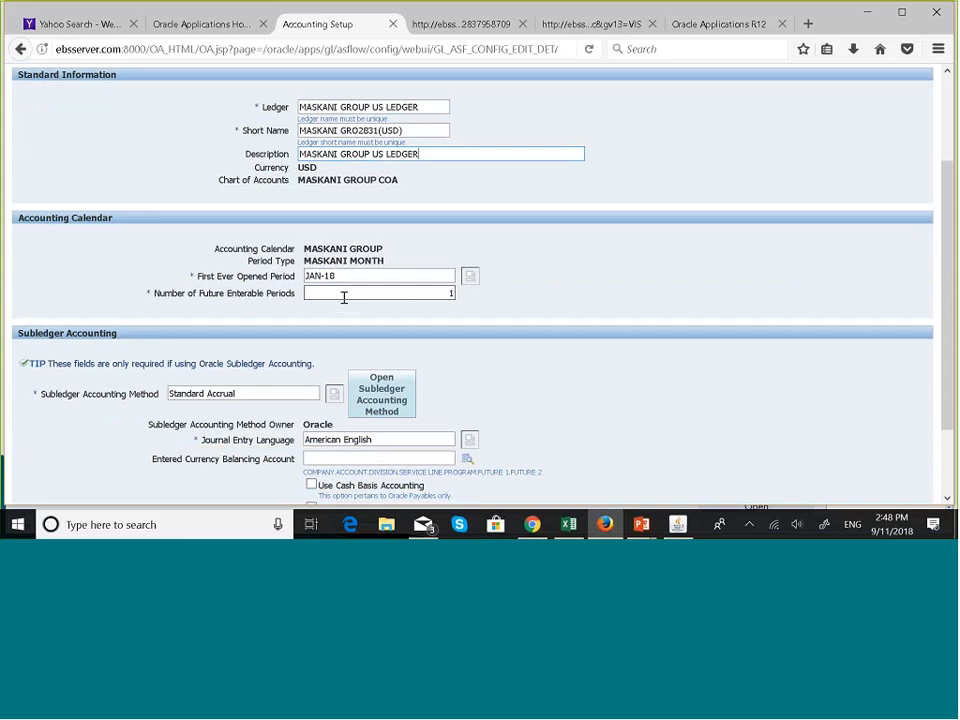
pyautogui.click(452, 293)
pyautogui.press('BackSpace')
pyautogui.click(453, 296)
pyautogui.write('1')
pyautogui.click(585, 299)
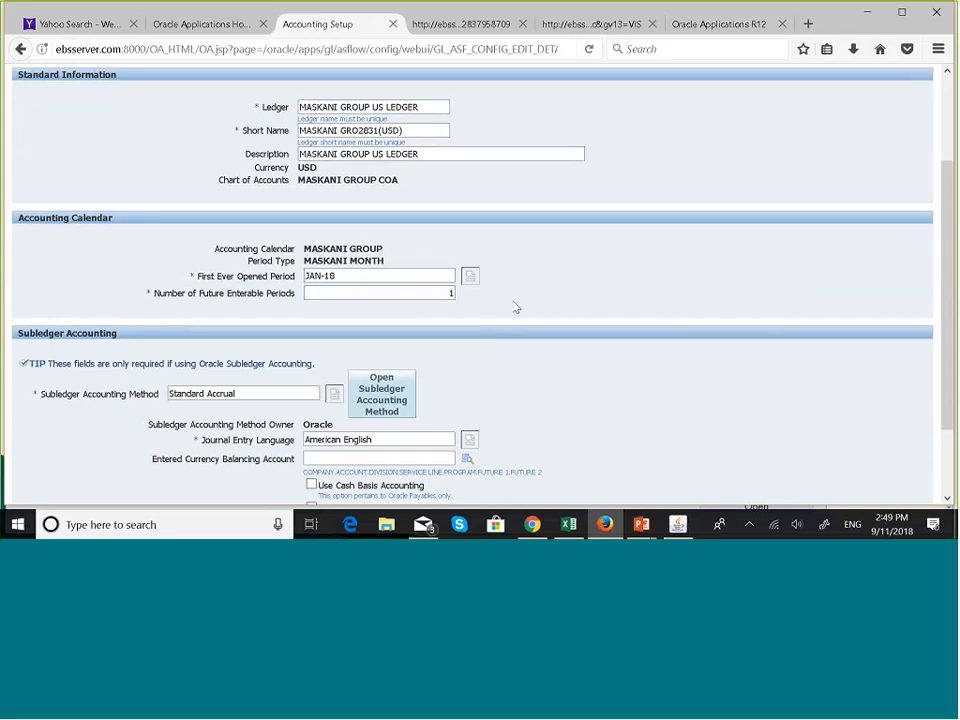
pyautogui.scroll(-2, 100, 310)
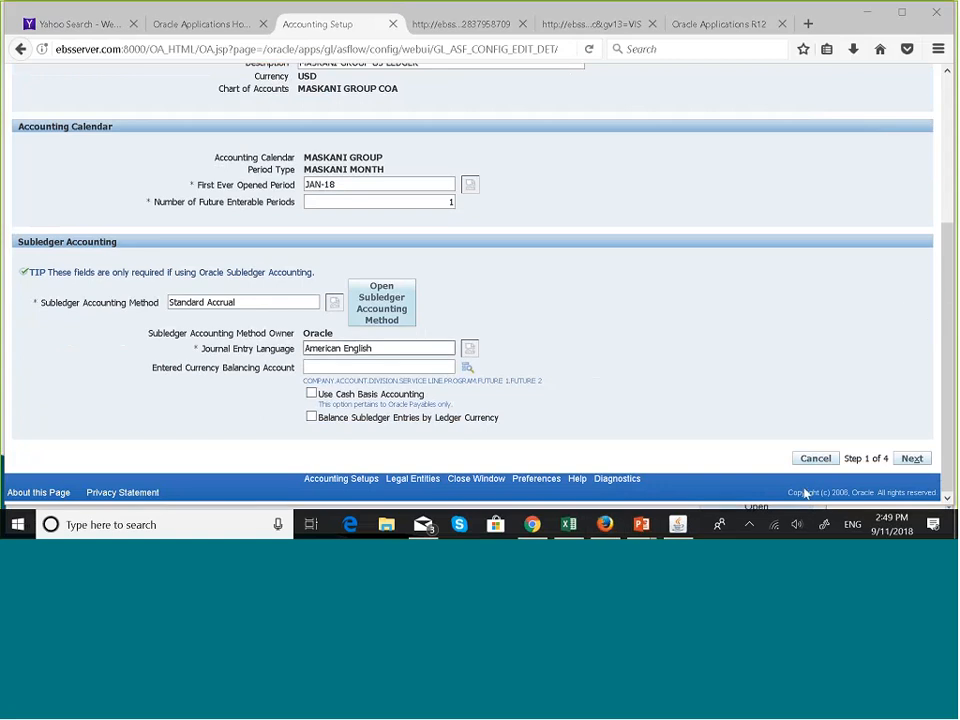
pyautogui.click(910, 458)
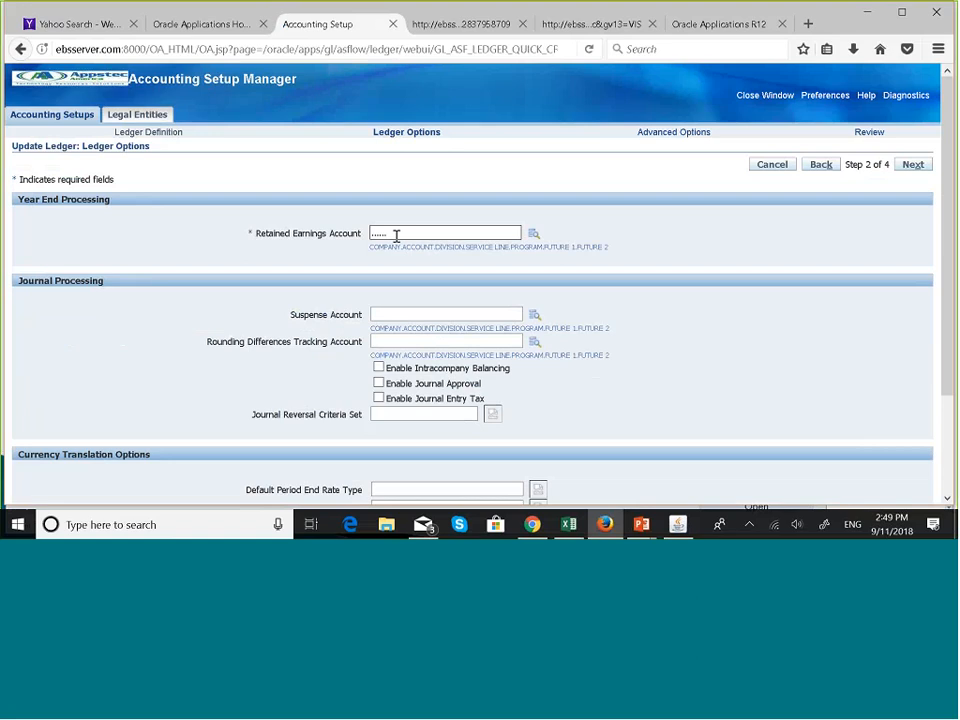
# Step: Replace the retained earnings account entry with 001.003000.100.10.000
pyautogui.click(396, 235)
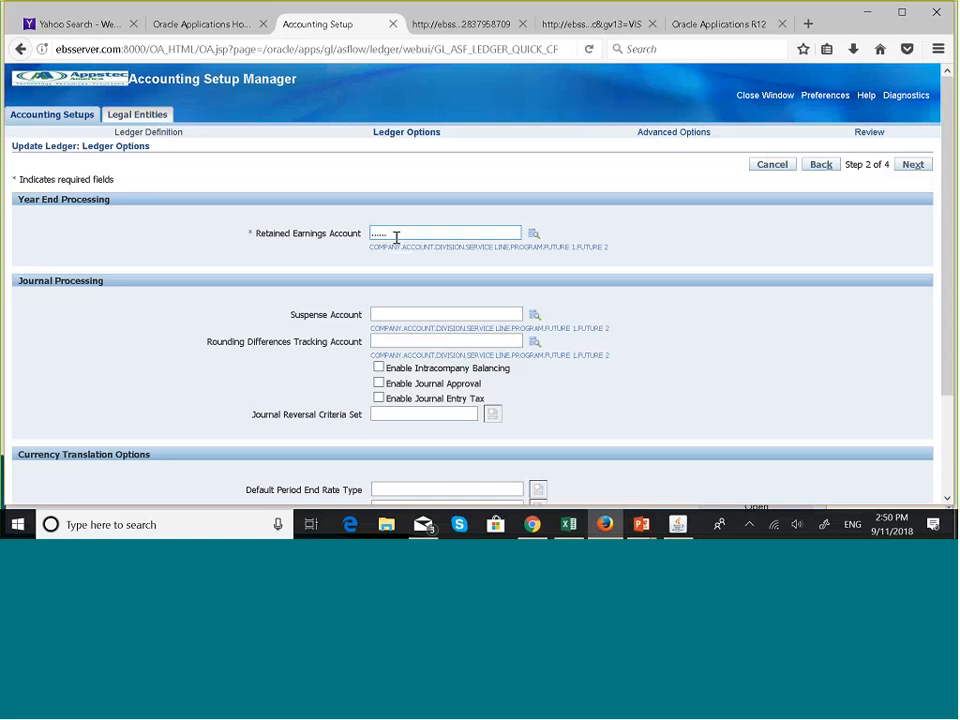
pyautogui.press('BackSpace')
pyautogui.press('BackSpace')
pyautogui.press('BackSpace')
pyautogui.press('BackSpace')
pyautogui.press('BackSpace')
pyautogui.press('BackSpace')
pyautogui.write('00')
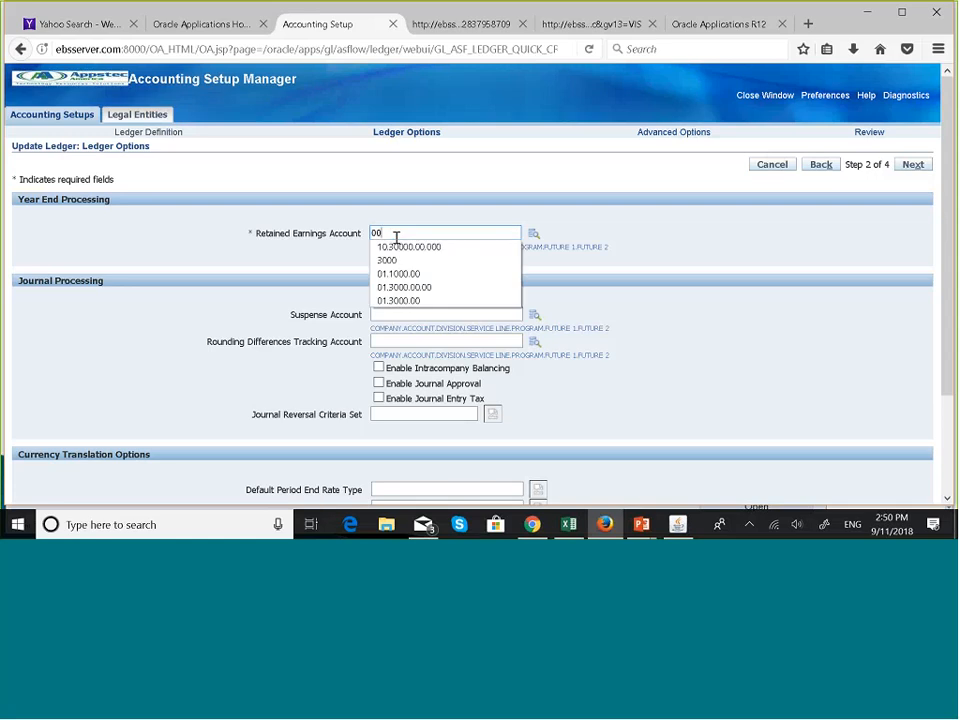
pyautogui.write('1')
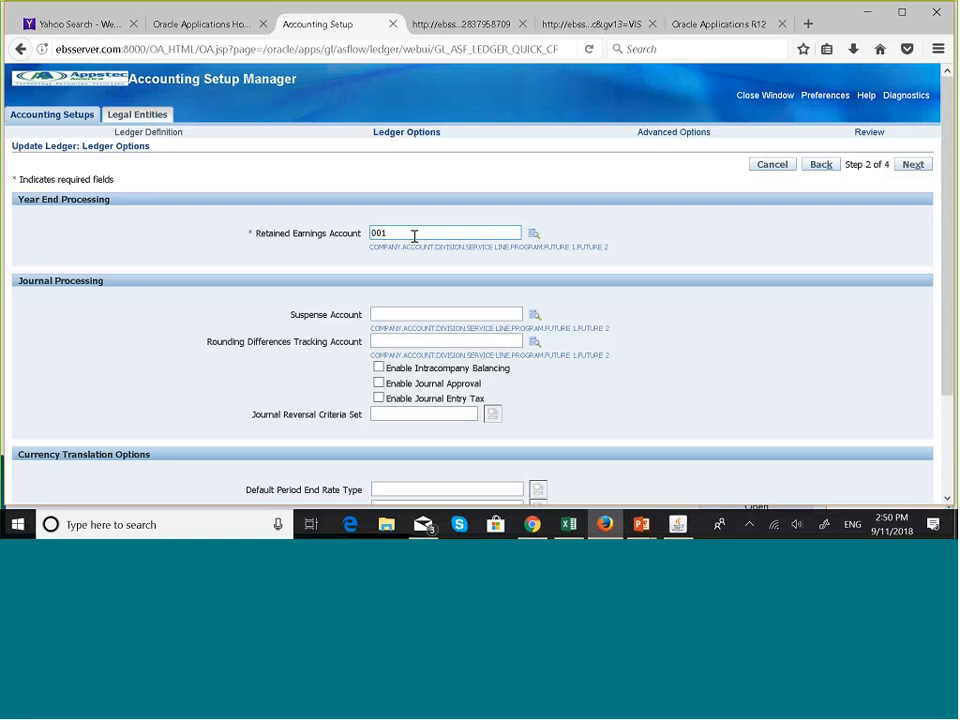
pyautogui.write('.')
pyautogui.write('003000')
pyautogui.write('.101')
pyautogui.press('BackSpace')
pyautogui.write('0.10.000')
# Step: Open the retained earnings account lookup, check the FUTURE 1 segment's value search and cancel both lookups
pyautogui.click(534, 233)
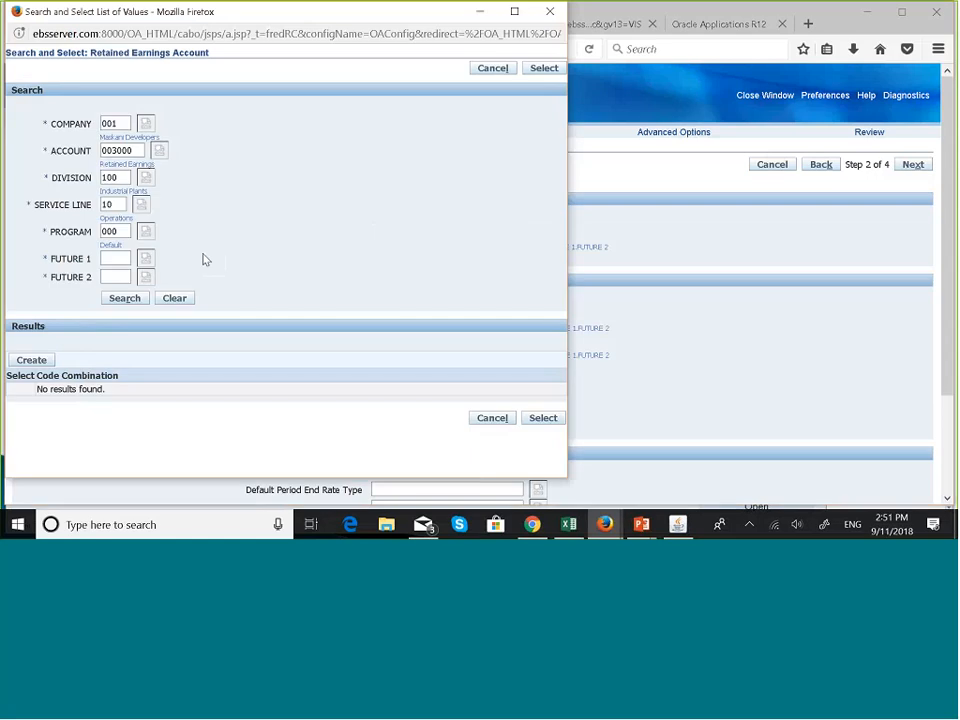
pyautogui.click(145, 262)
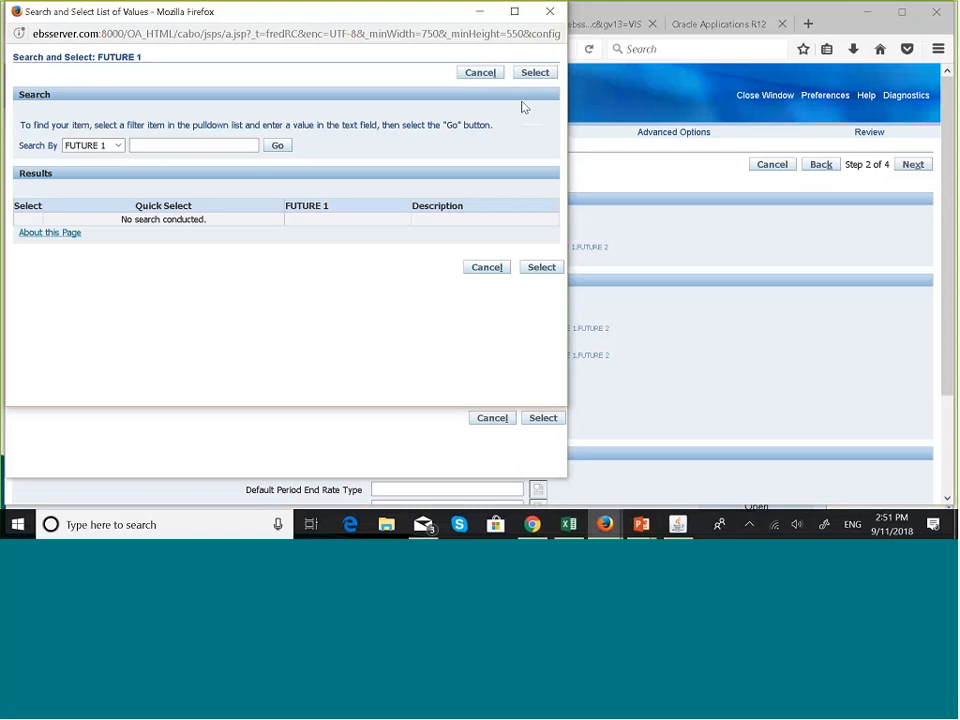
pyautogui.click(488, 268)
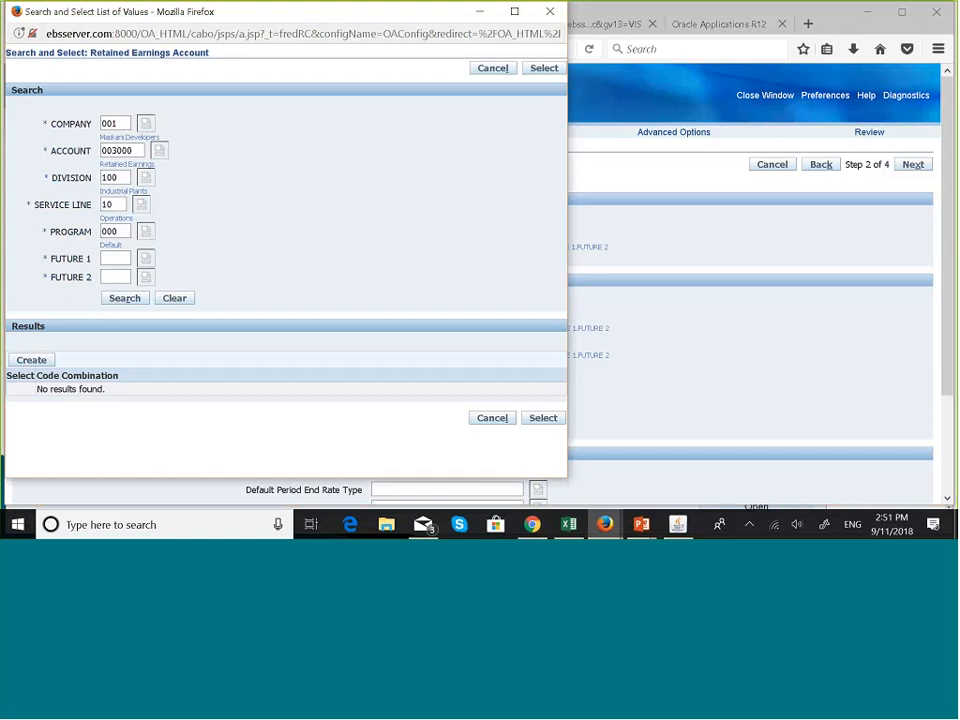
pyautogui.click(502, 77)
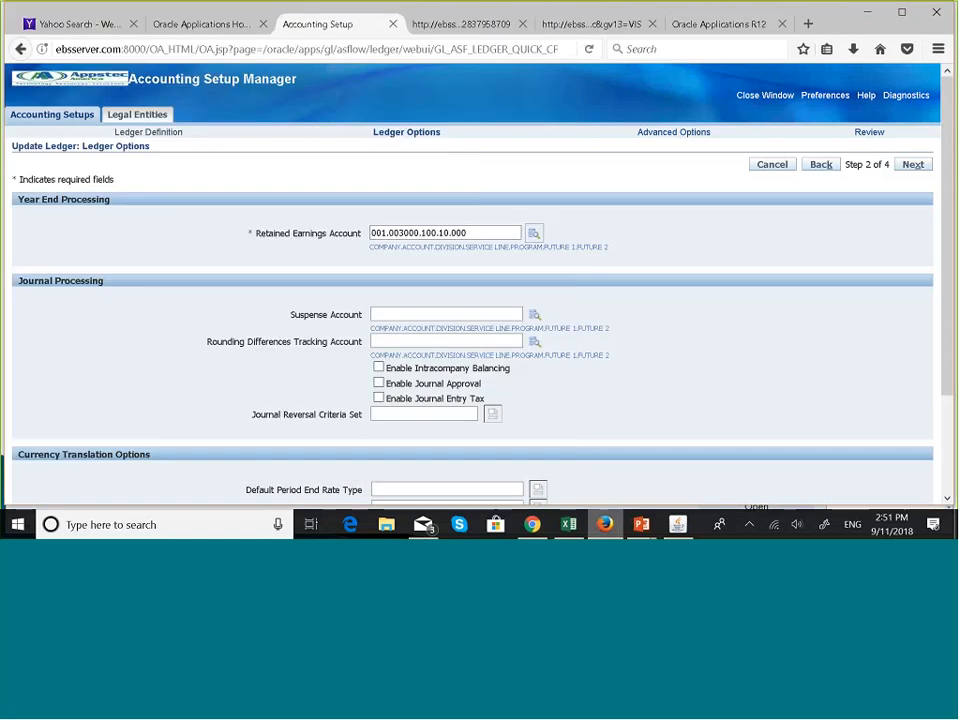
# Step: Switch to Oracle Applications, leave the Requests and Key Flexfield Segments windows, and open the key flexfield Values form under Setup, Financials
pyautogui.click(678, 524)
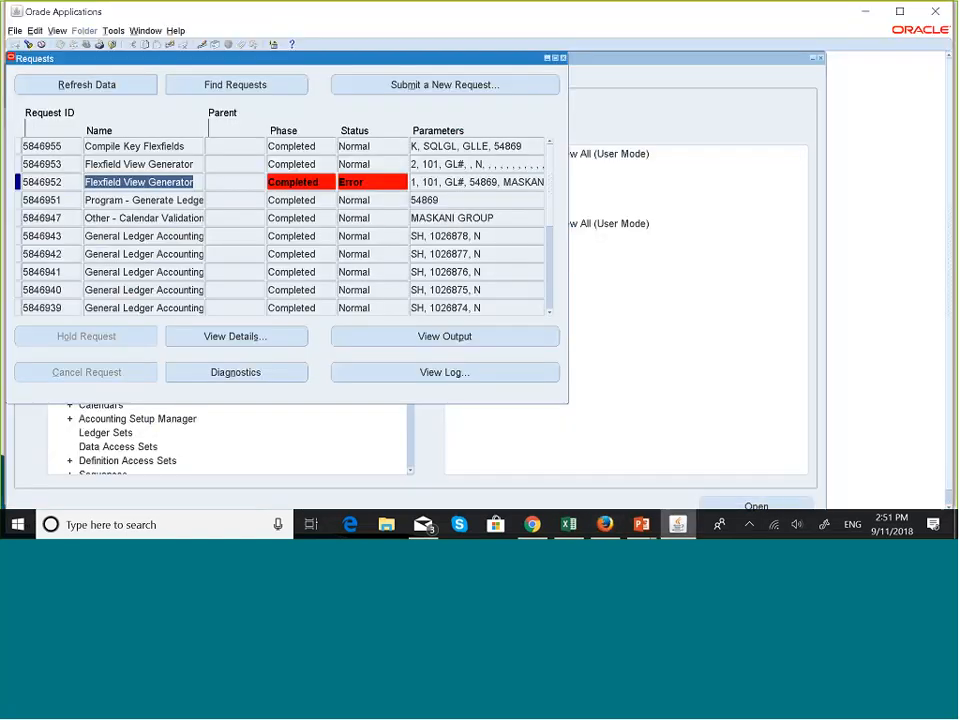
pyautogui.click(563, 58)
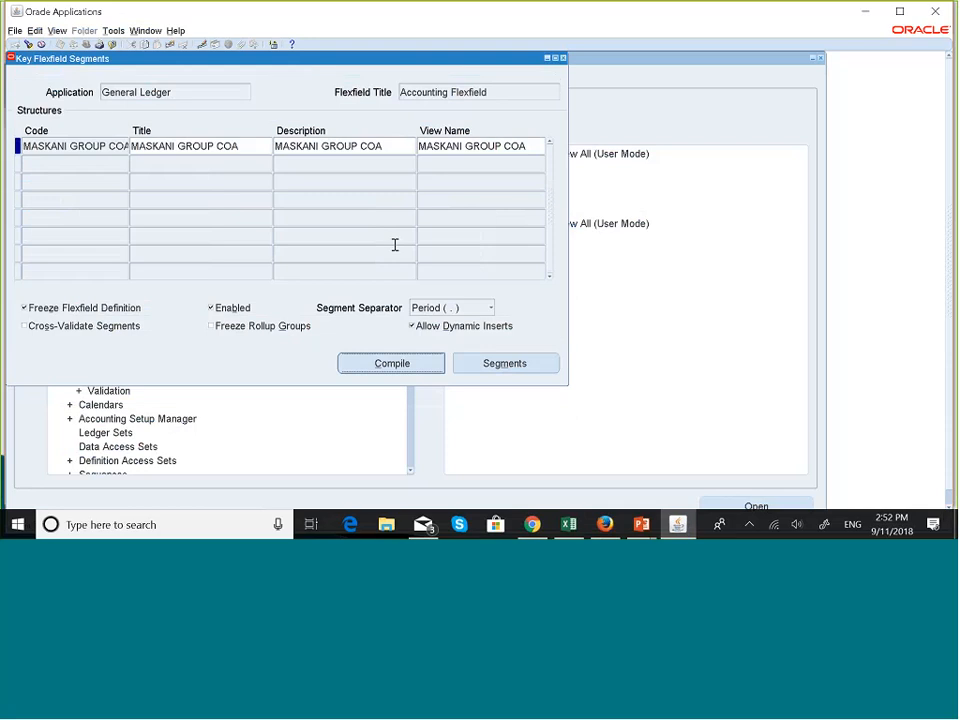
pyautogui.click(563, 58)
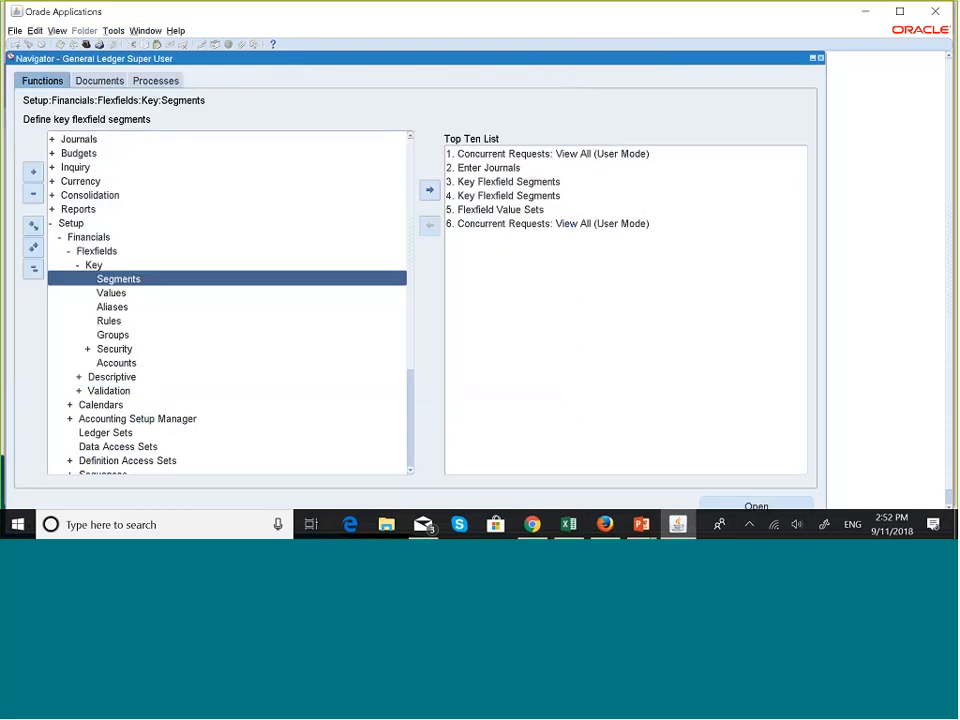
pyautogui.click(33, 268)
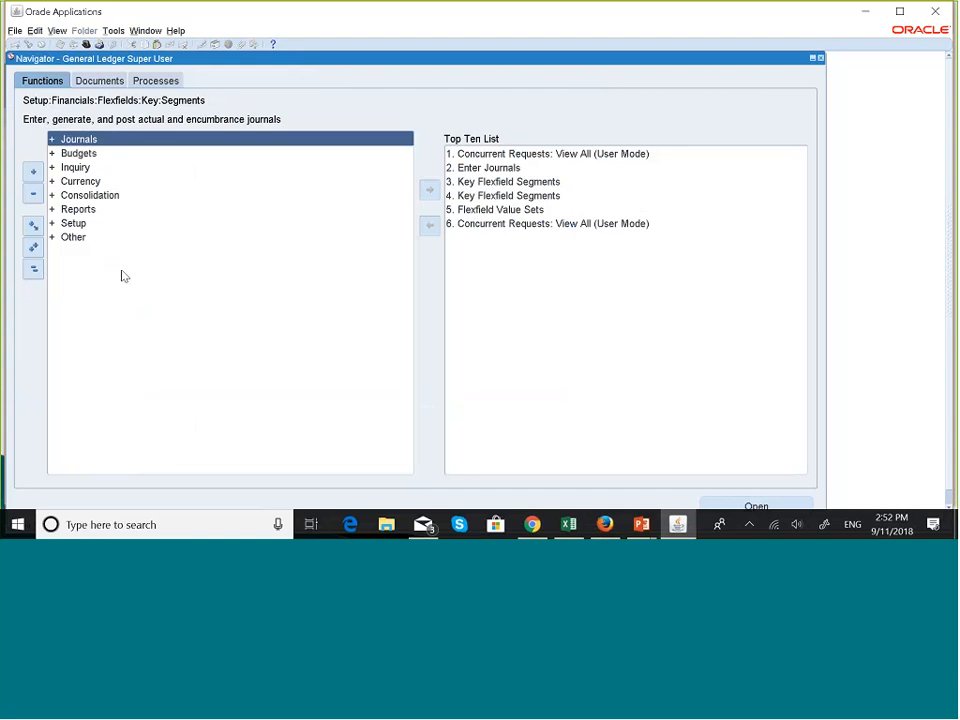
pyautogui.doubleClick(82, 225)
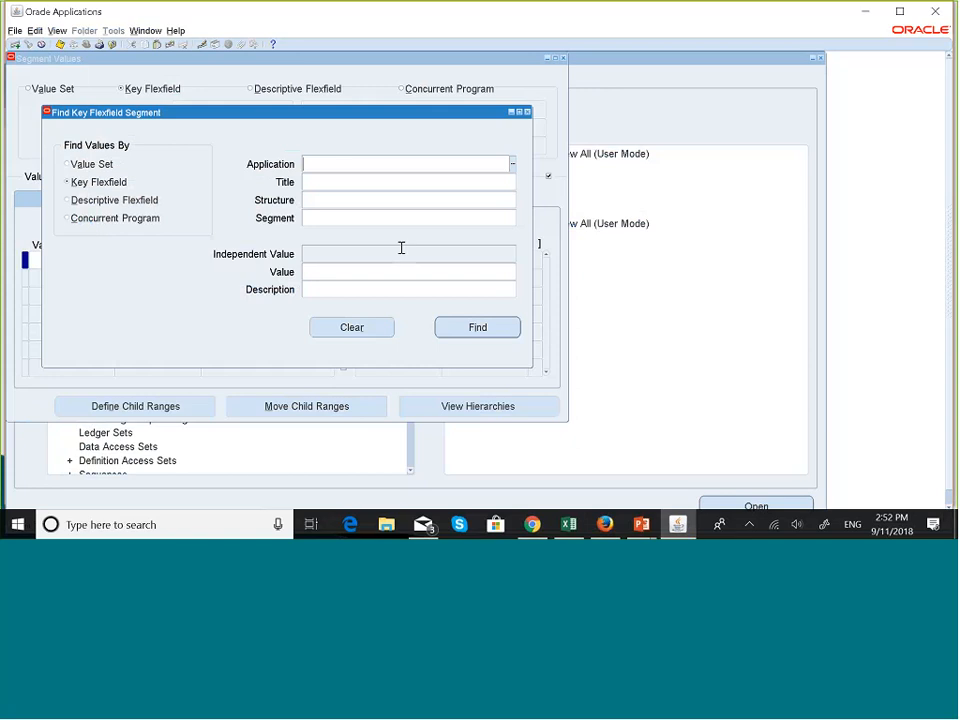
# Step: Find the key flexfield values for structure MASKANI GROUP COA and segment FUTURE 1
pyautogui.click(315, 217)
pyautogui.click(330, 200)
pyautogui.write('maska')
pyautogui.press('Tab')
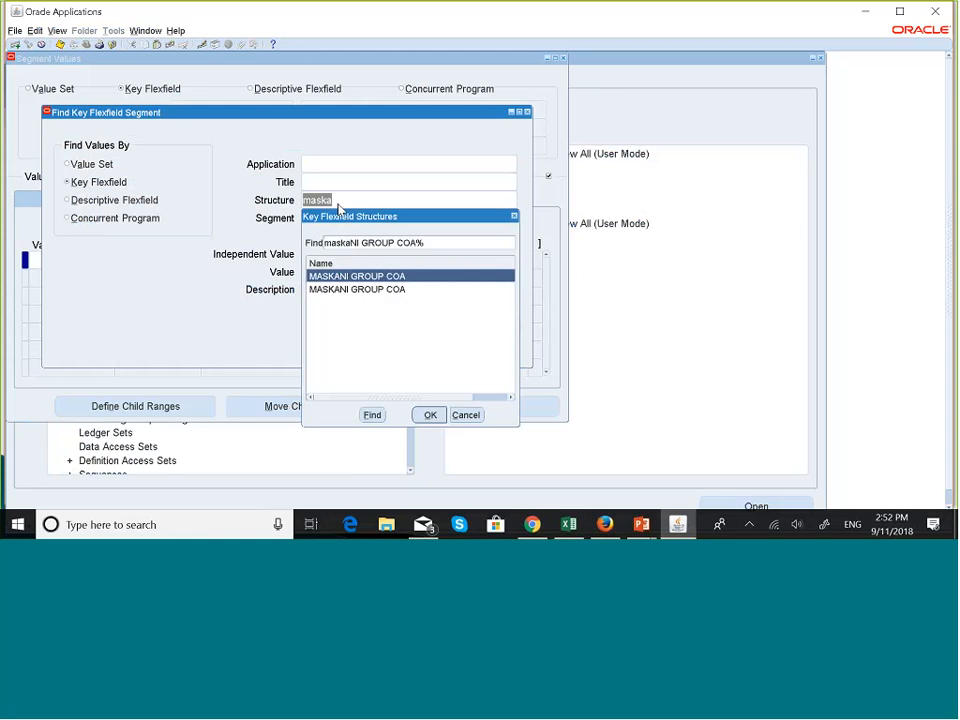
pyautogui.click(430, 415)
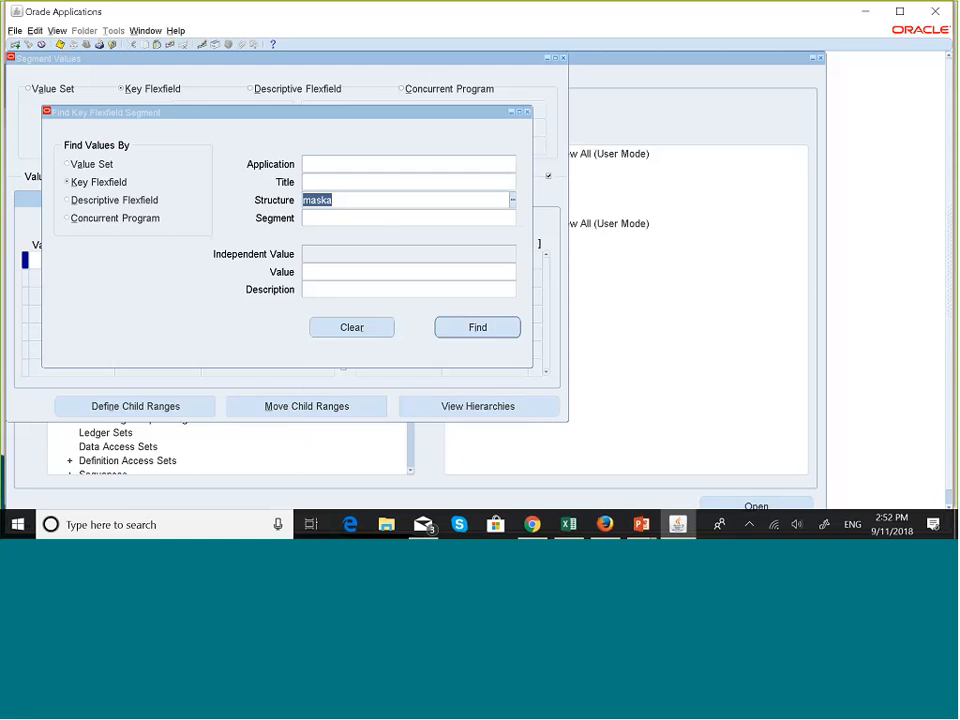
pyautogui.click(328, 218)
pyautogui.write('fur')
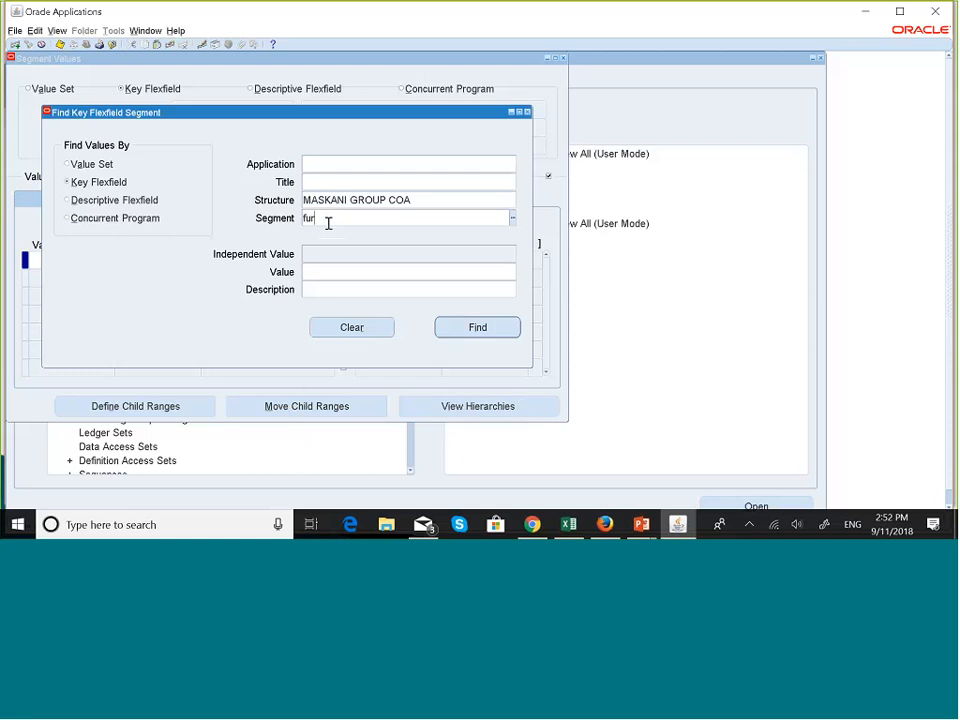
pyautogui.press('Tab')
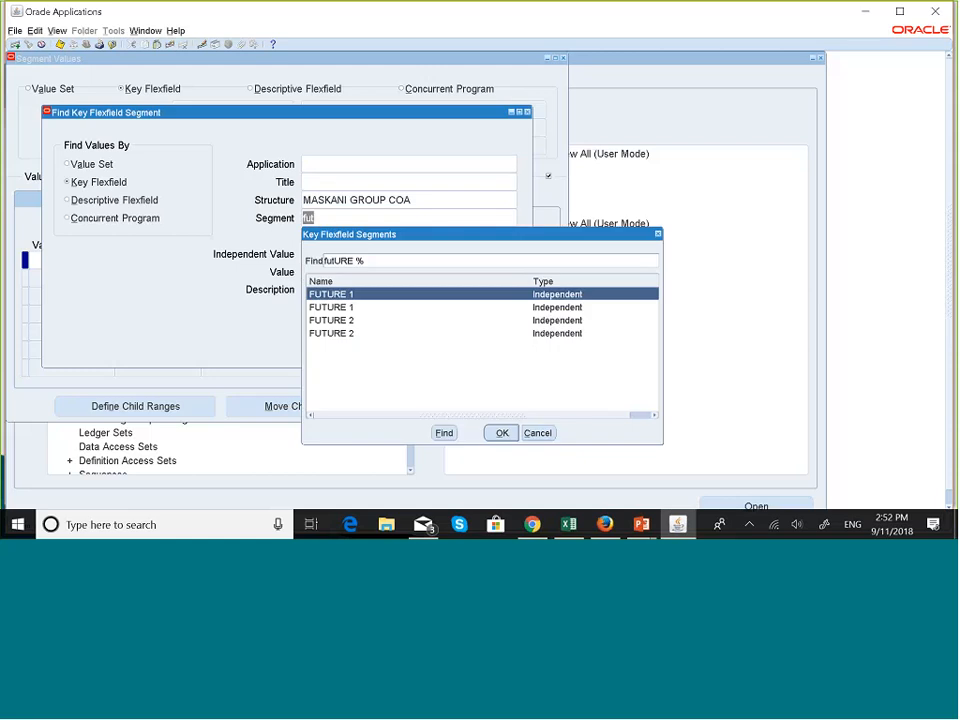
pyautogui.click(502, 432)
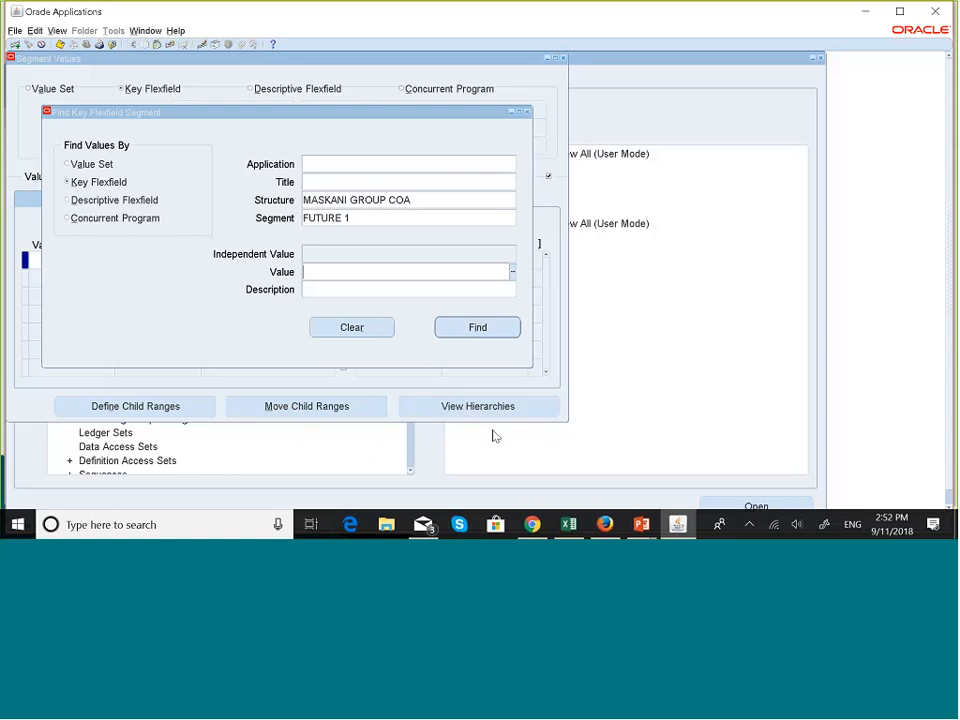
pyautogui.press('Return')
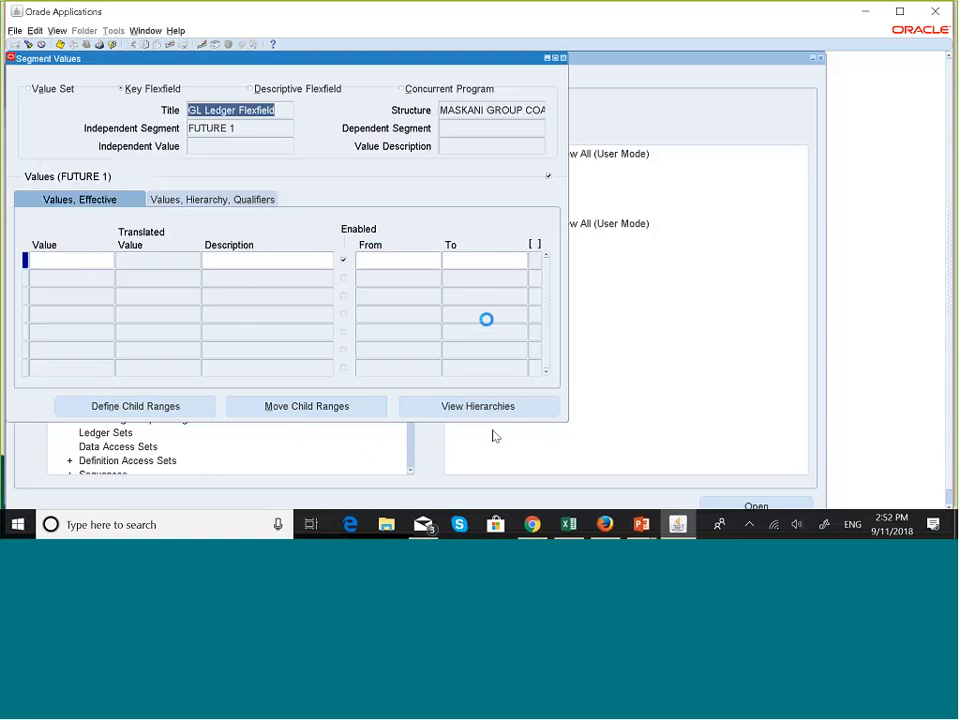
# Step: Add the value 000 with the description Default to the FUTURE 1 segment, save it and close the Segment Values form
pyautogui.click(86, 260)
pyautogui.write('0')
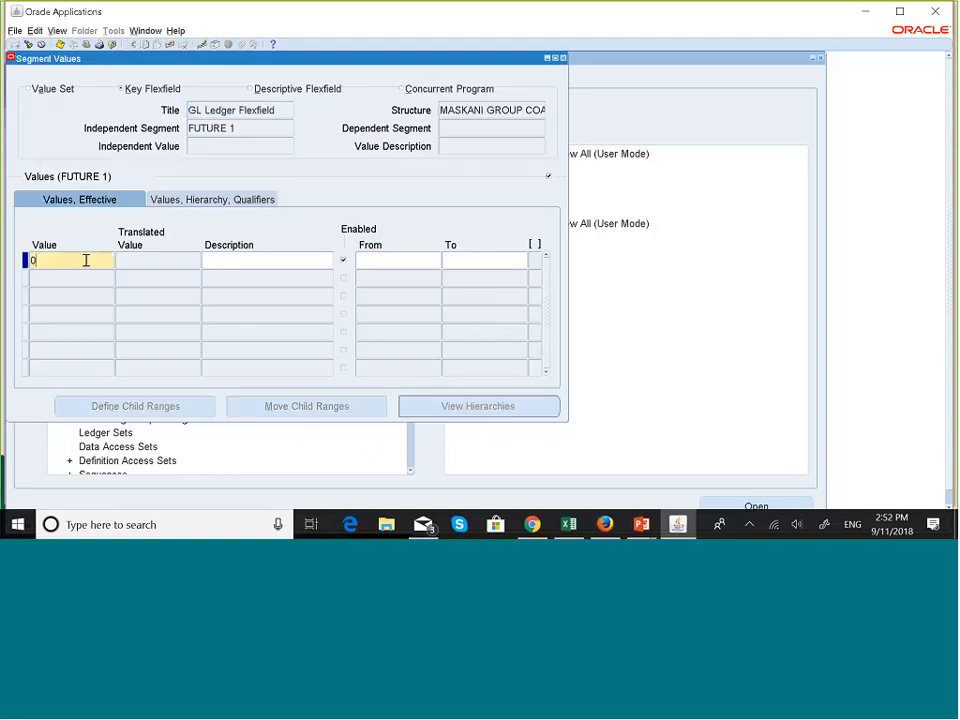
pyautogui.write('00')
pyautogui.click(247, 259)
pyautogui.press('capslock')
pyautogui.write('D')
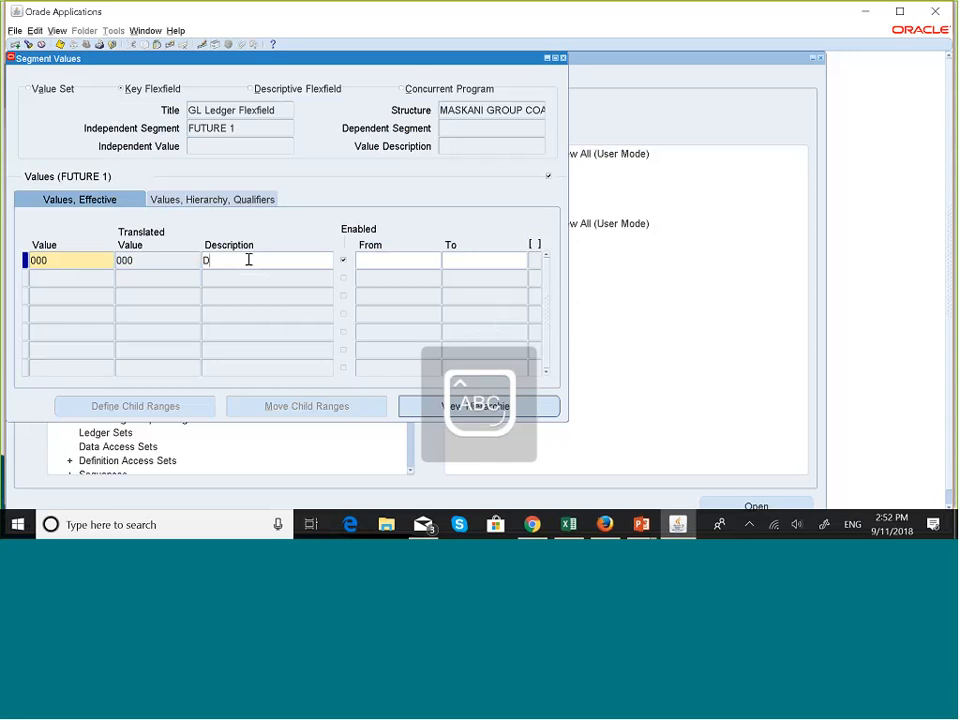
pyautogui.press('capslock')
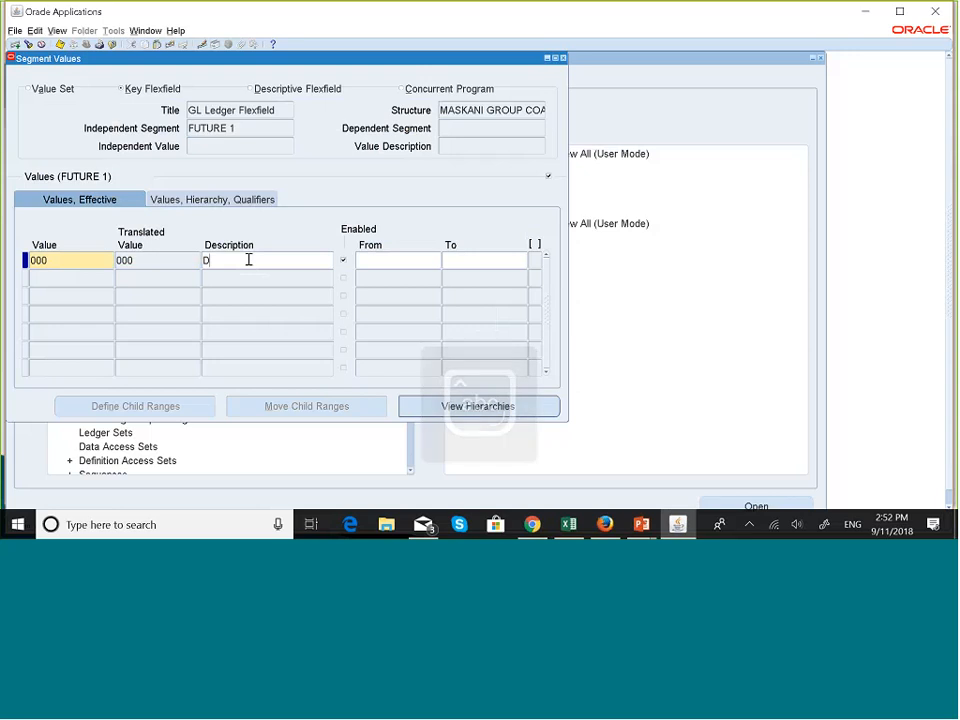
pyautogui.write('efault')
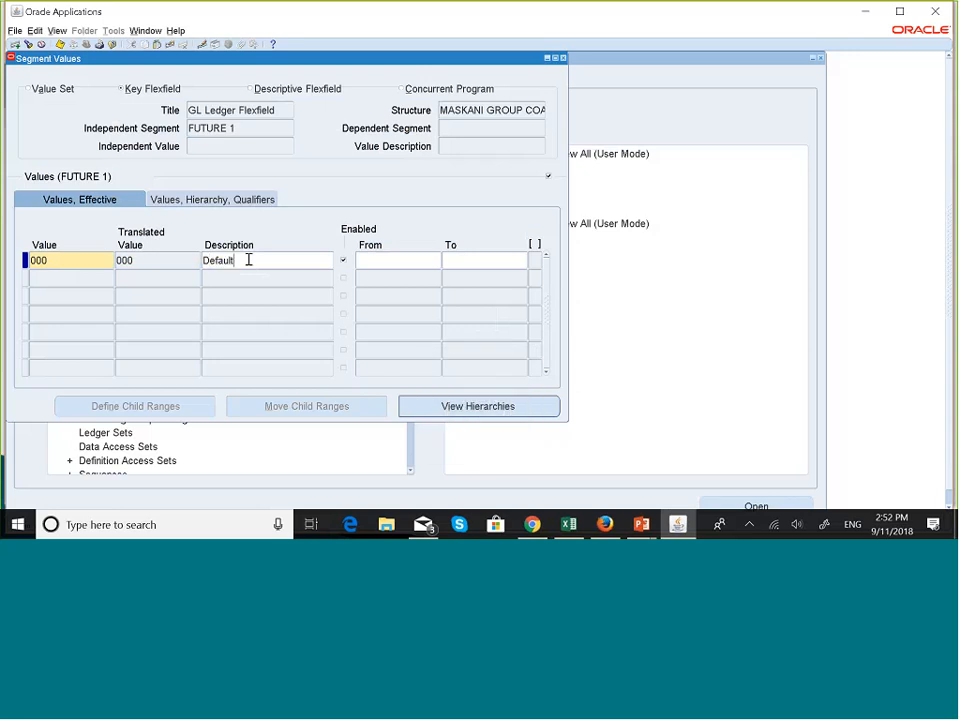
pyautogui.click(61, 46)
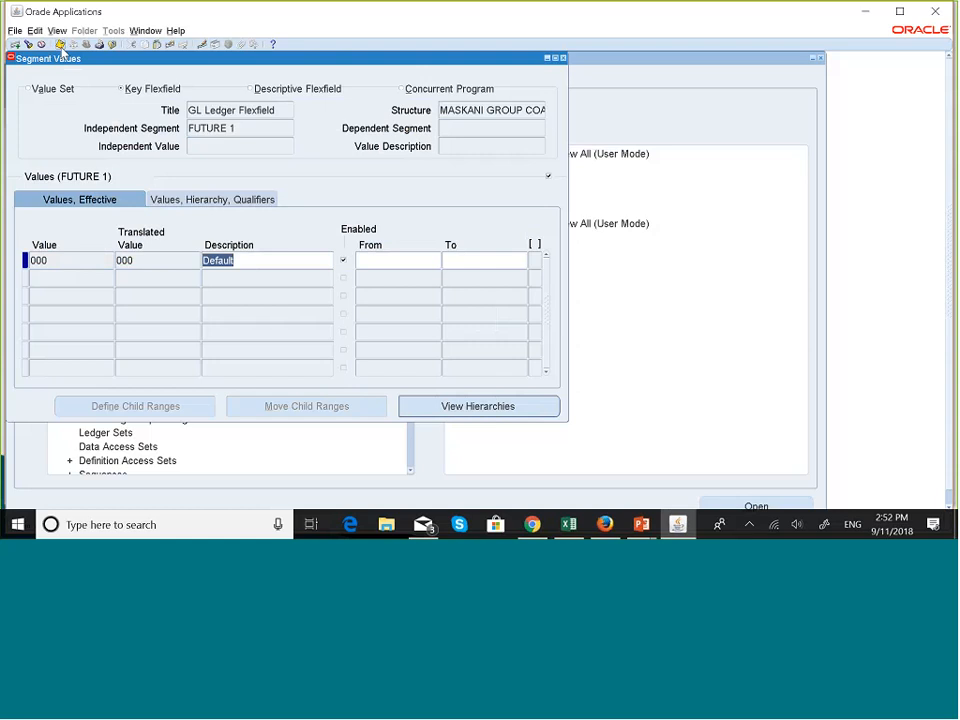
pyautogui.click(562, 59)
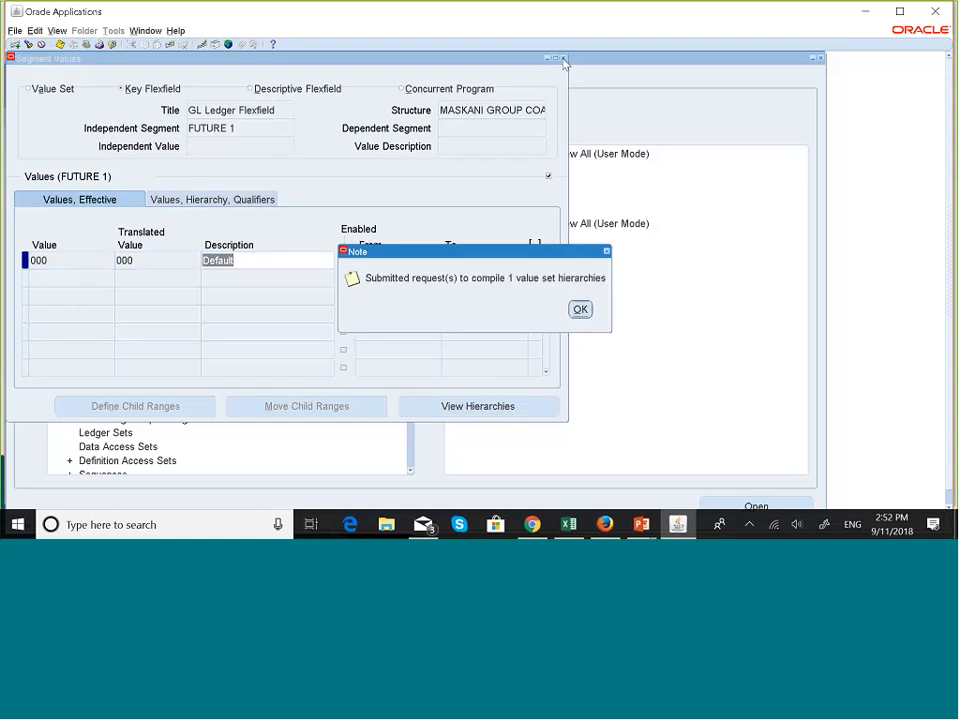
pyautogui.click(580, 310)
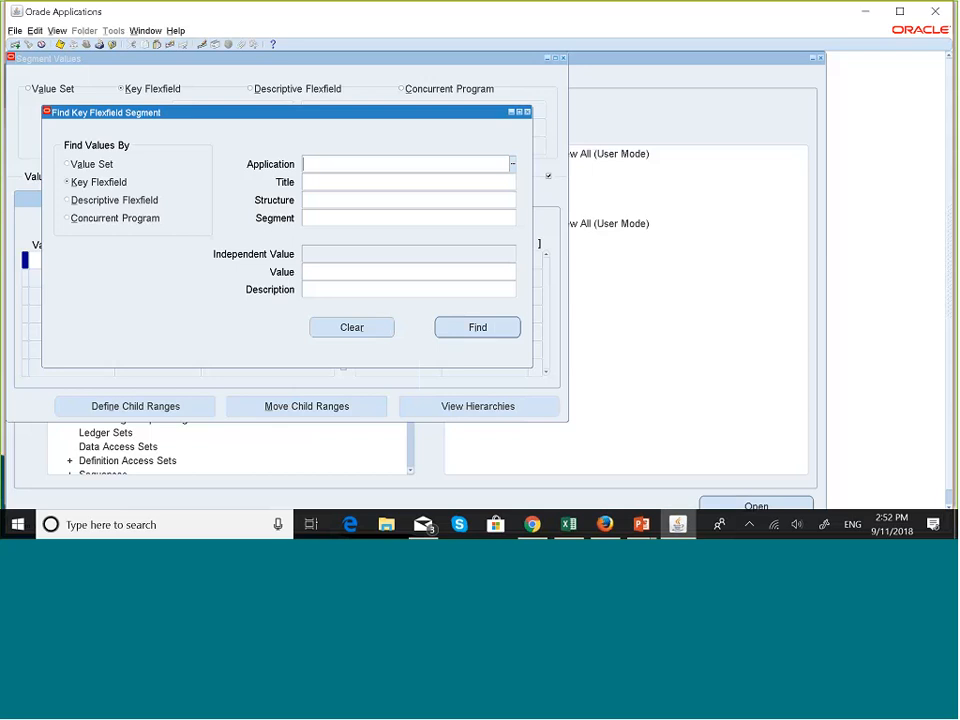
# Step: Find the key flexfield values for structure MASKANI GROUP COA and segment FUTURE 2
pyautogui.click(329, 201)
pyautogui.write('maska')
pyautogui.press('Tab')
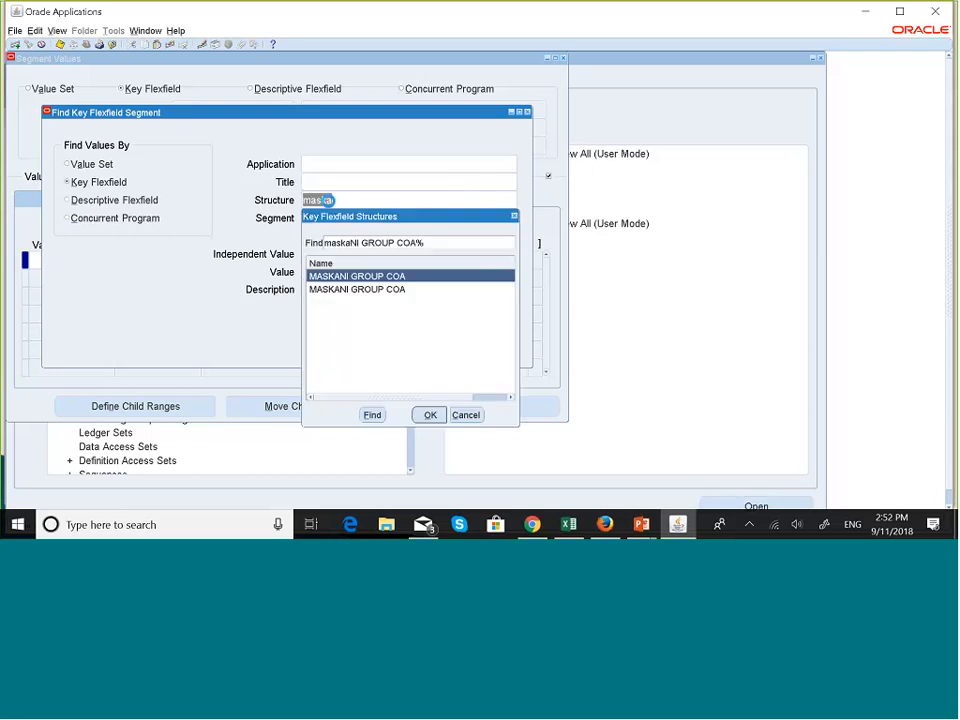
pyautogui.click(430, 414)
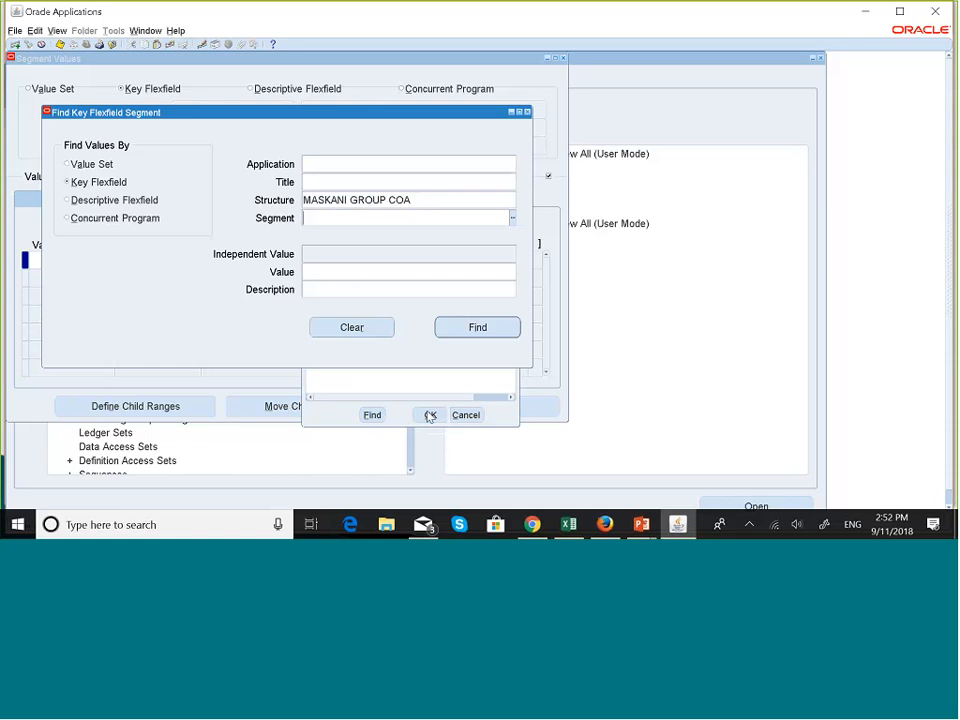
pyautogui.write('fut')
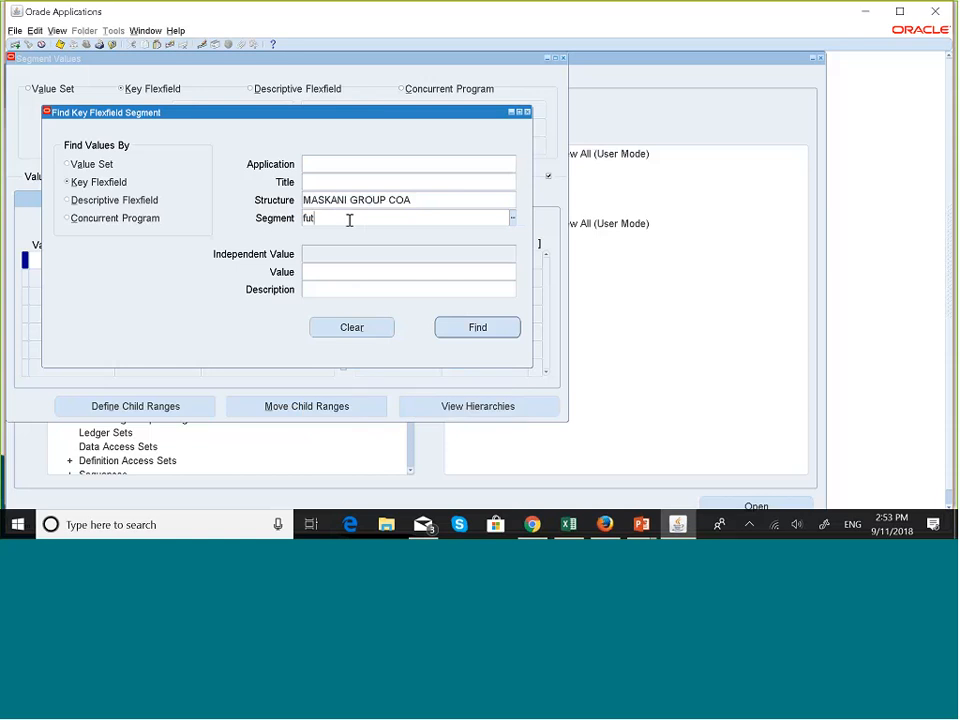
pyautogui.write('ure')
pyautogui.press('Tab')
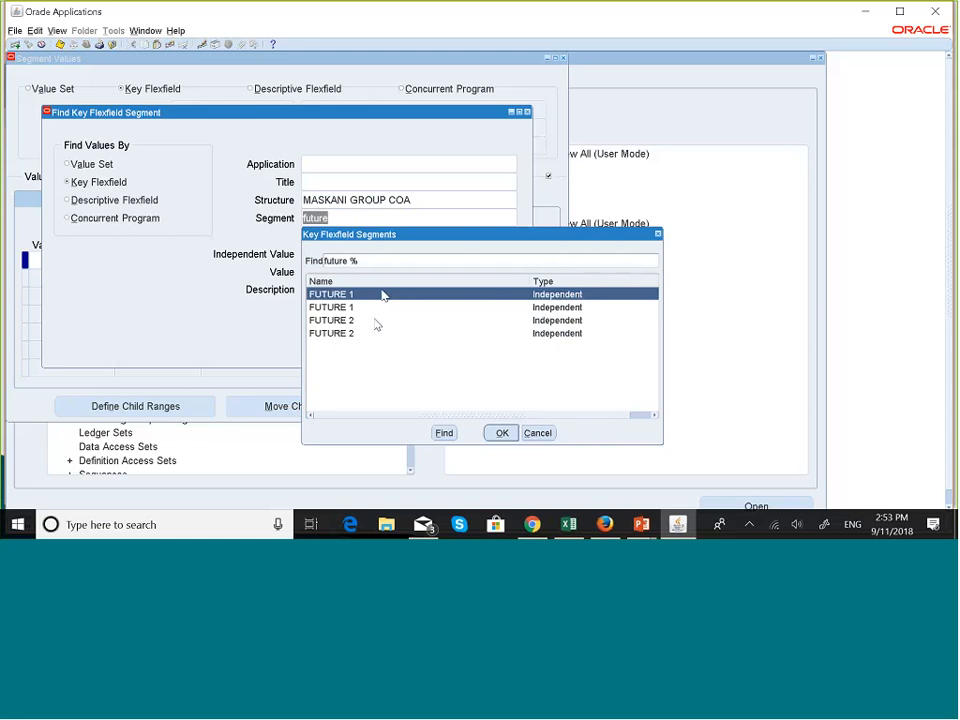
pyautogui.click(377, 321)
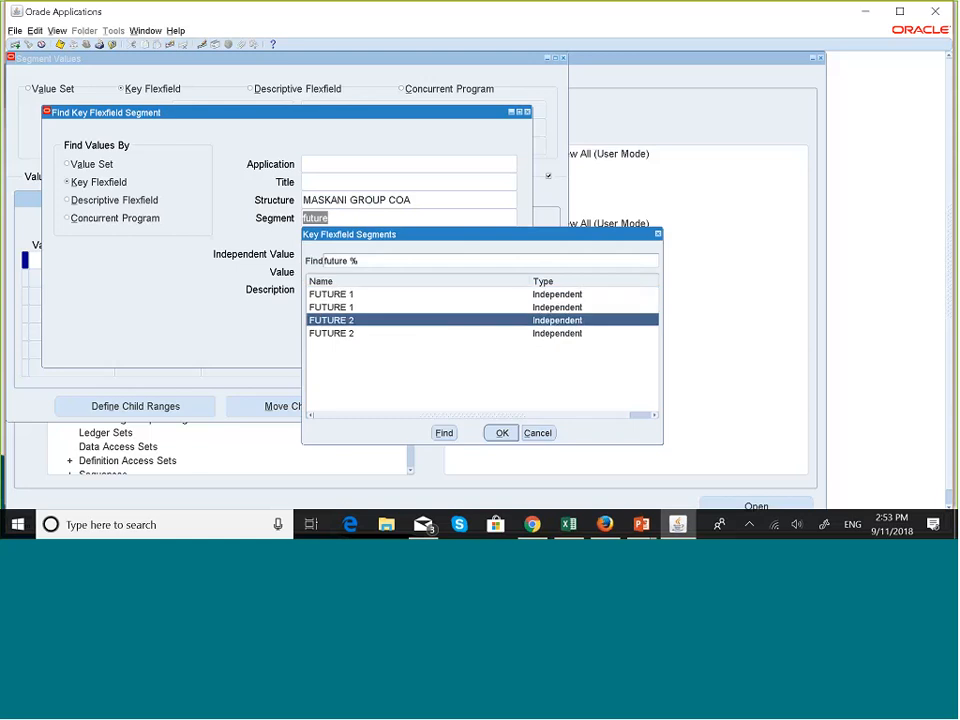
pyautogui.click(500, 433)
pyautogui.click(489, 330)
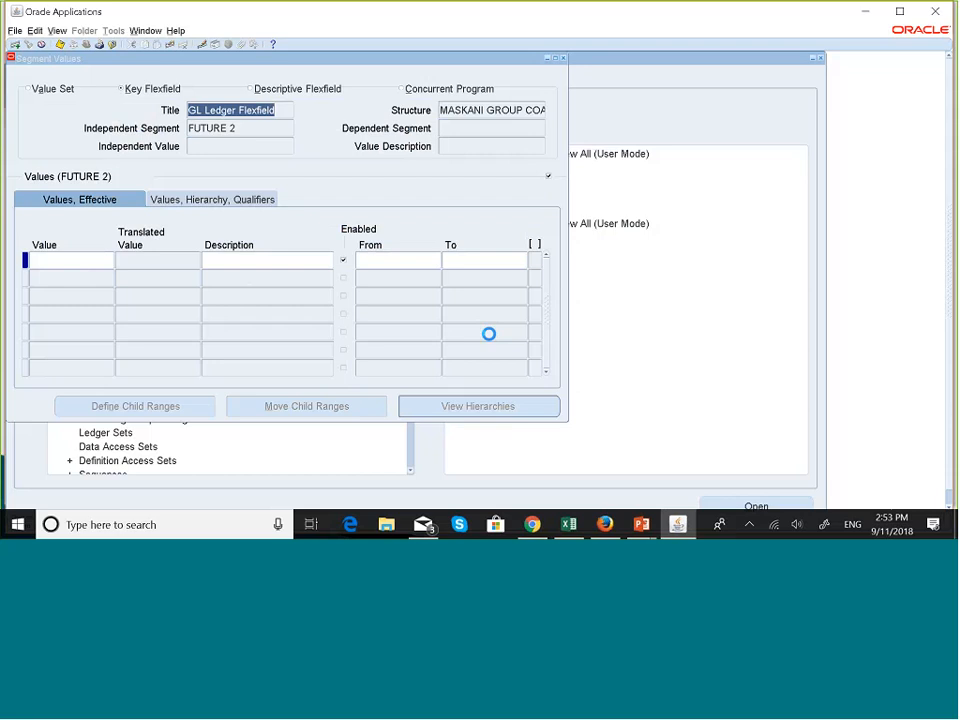
# Step: Add the value 000 with the description Default to the FUTURE 2 segment, save it and close the Segment Values form
pyautogui.write('0')
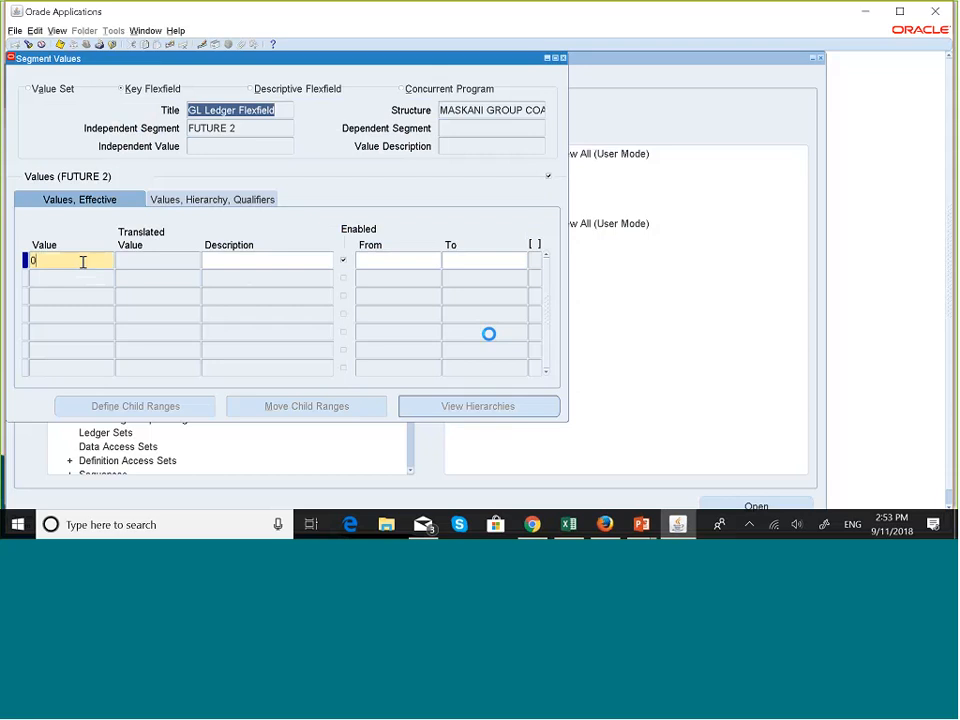
pyautogui.write('00')
pyautogui.click(243, 260)
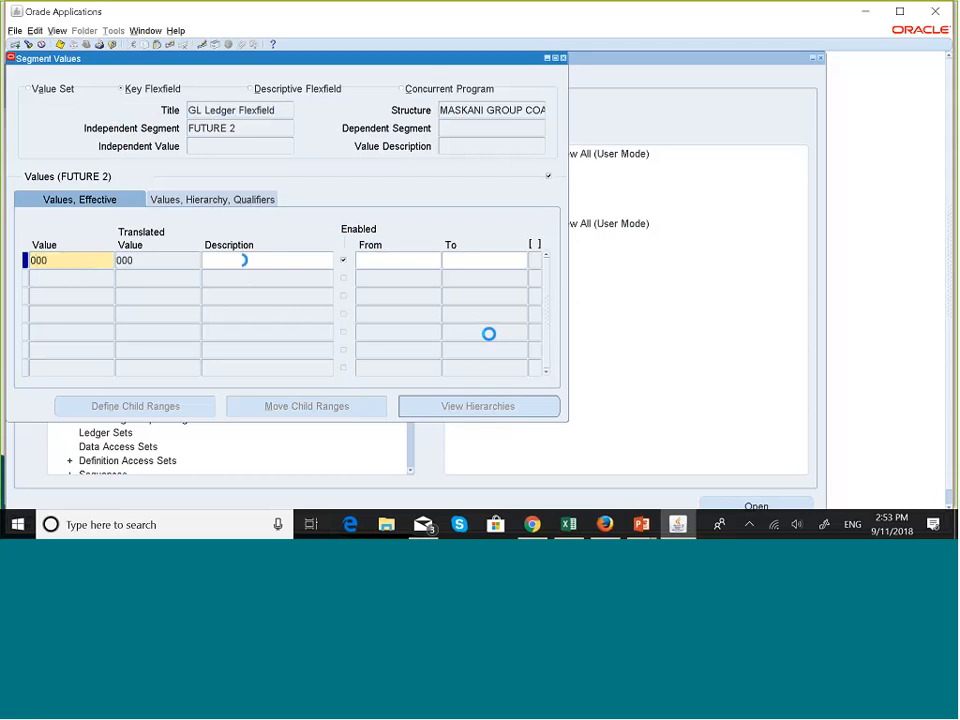
pyautogui.write('Defa')
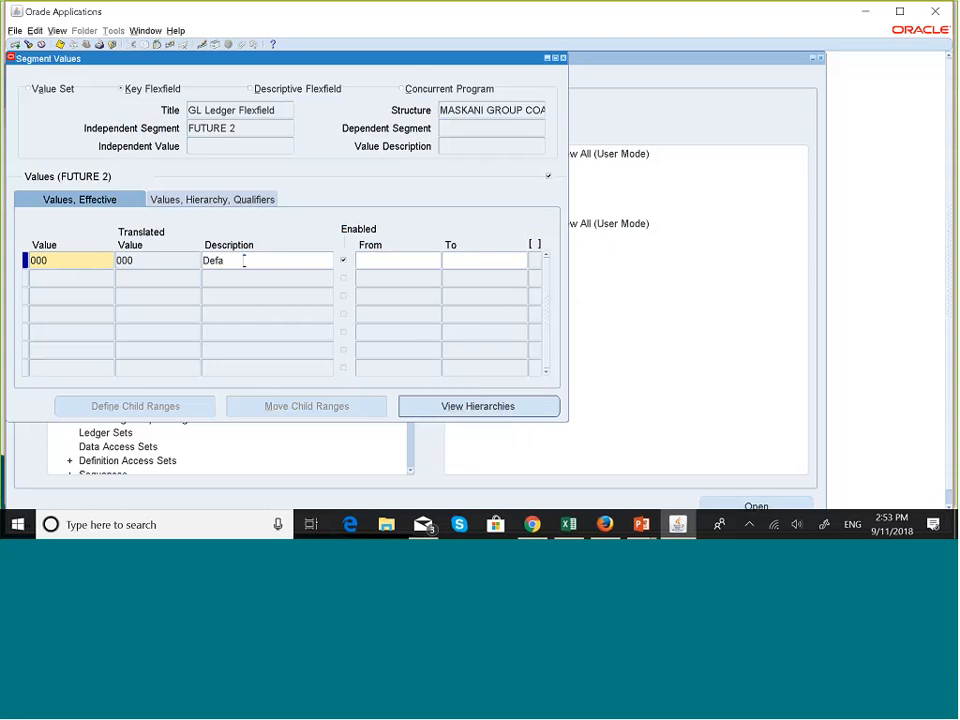
pyautogui.write('ult')
pyautogui.click(61, 48)
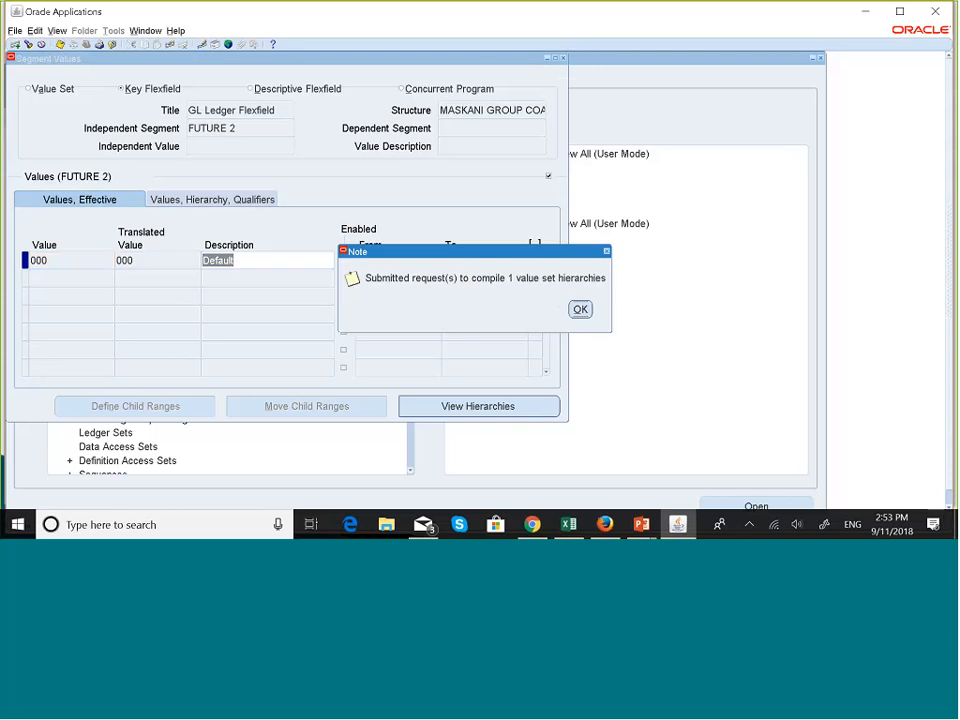
pyautogui.click(580, 309)
# Step: Find all of your own concurrent requests and refresh the list to check the value set hierarchy compilation
pyautogui.click(57, 30)
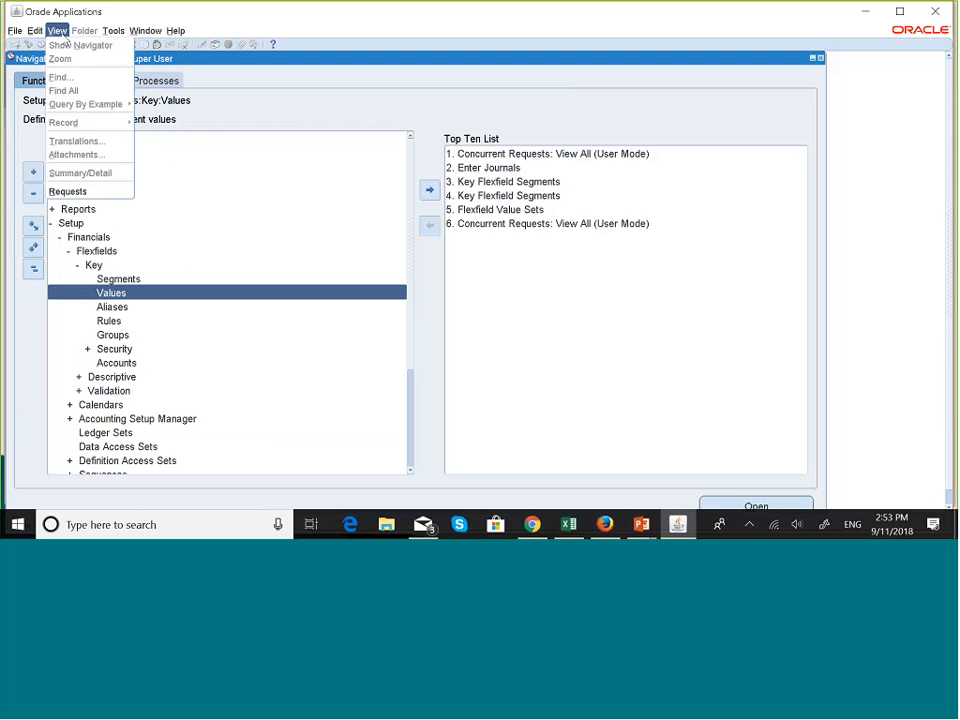
pyautogui.click(68, 191)
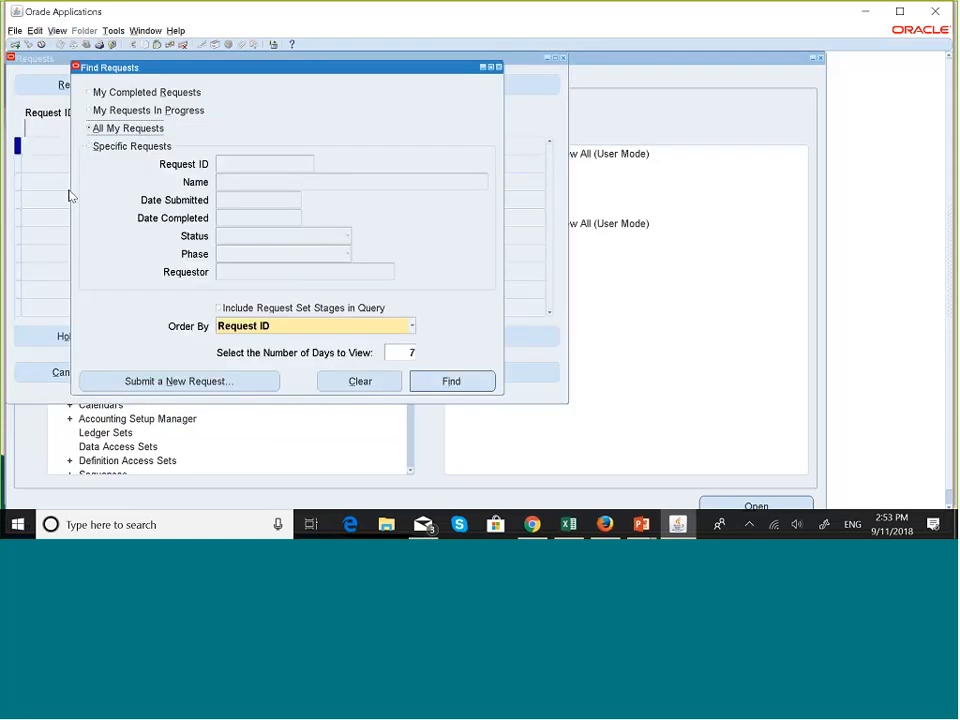
pyautogui.click(451, 380)
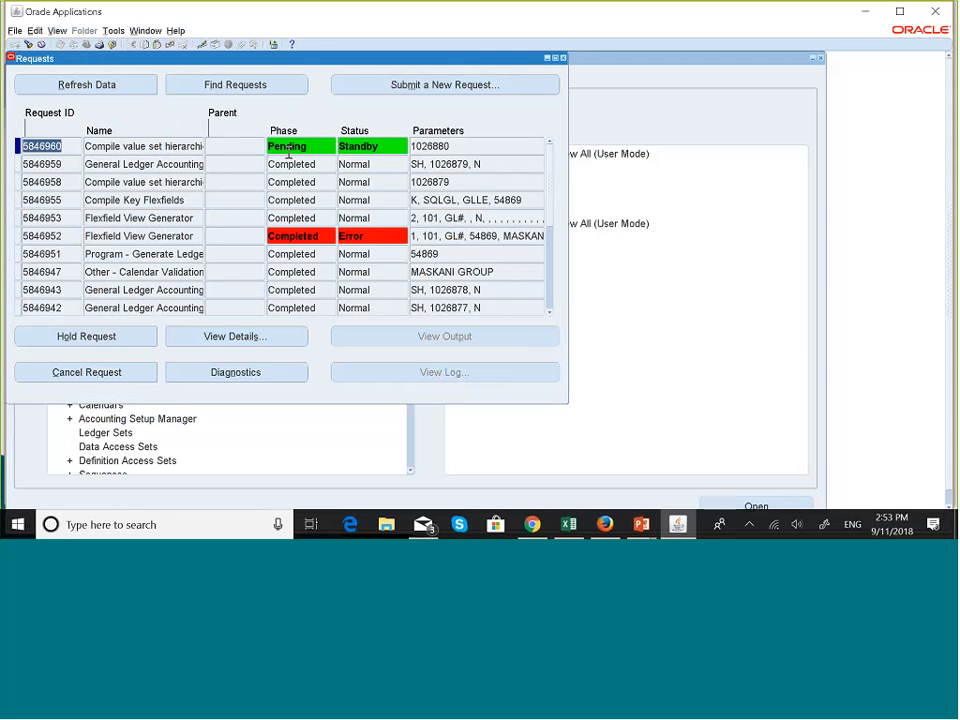
pyautogui.click(97, 86)
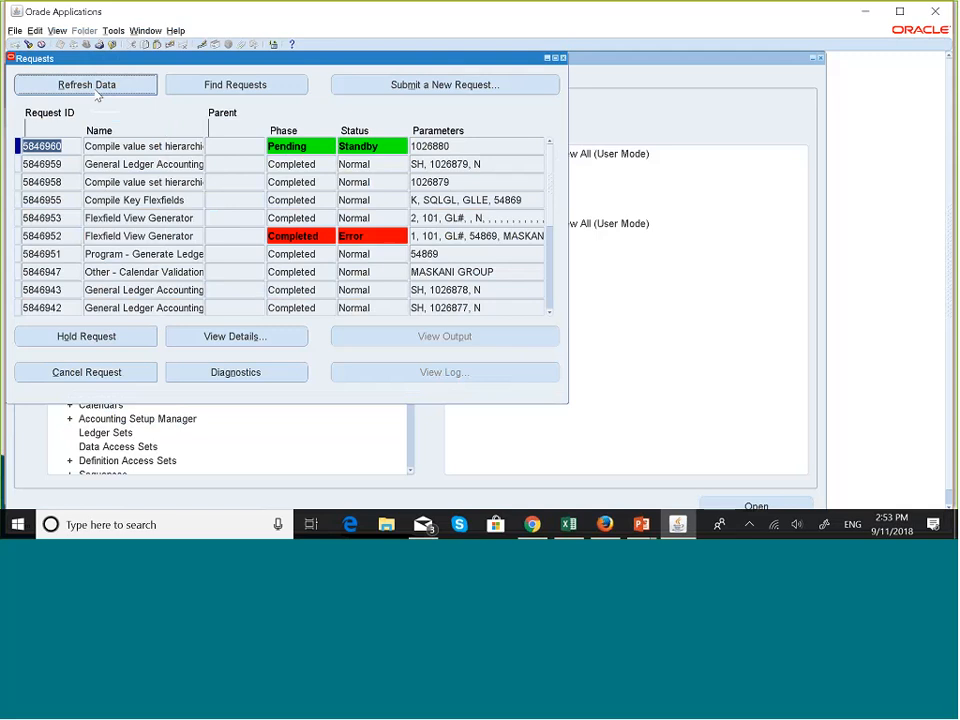
pyautogui.click(93, 86)
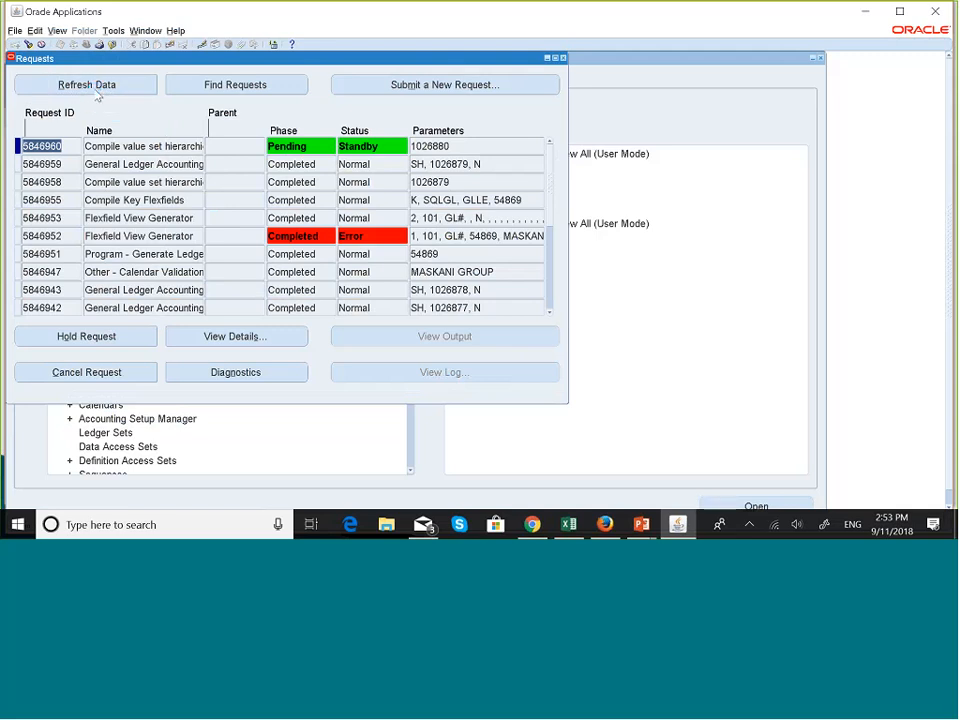
pyautogui.click(97, 93)
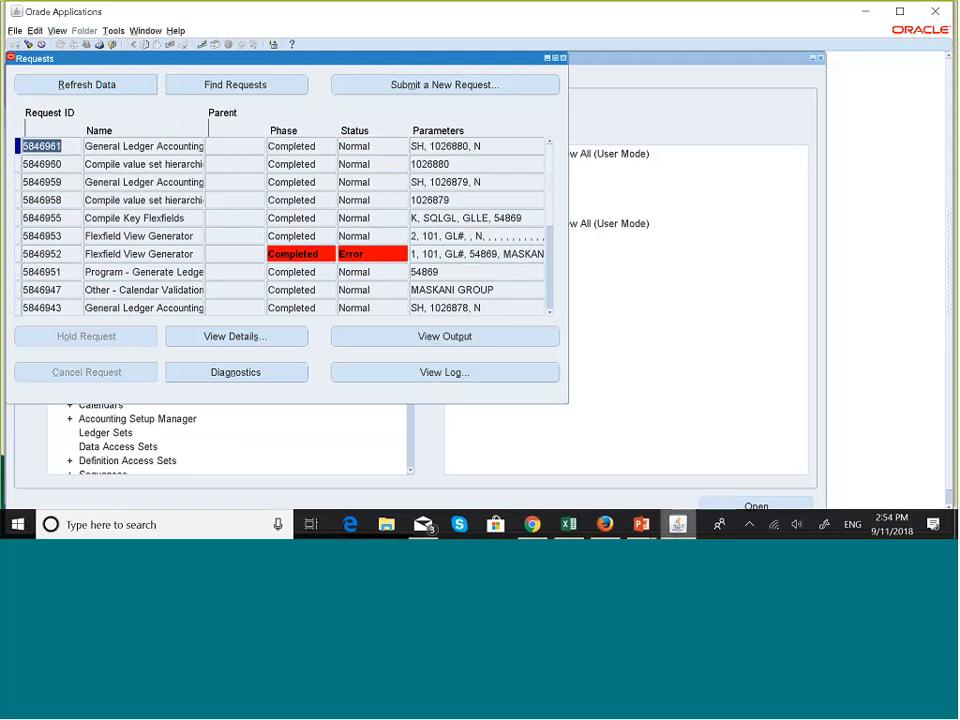
pyautogui.moveTo(678, 524)
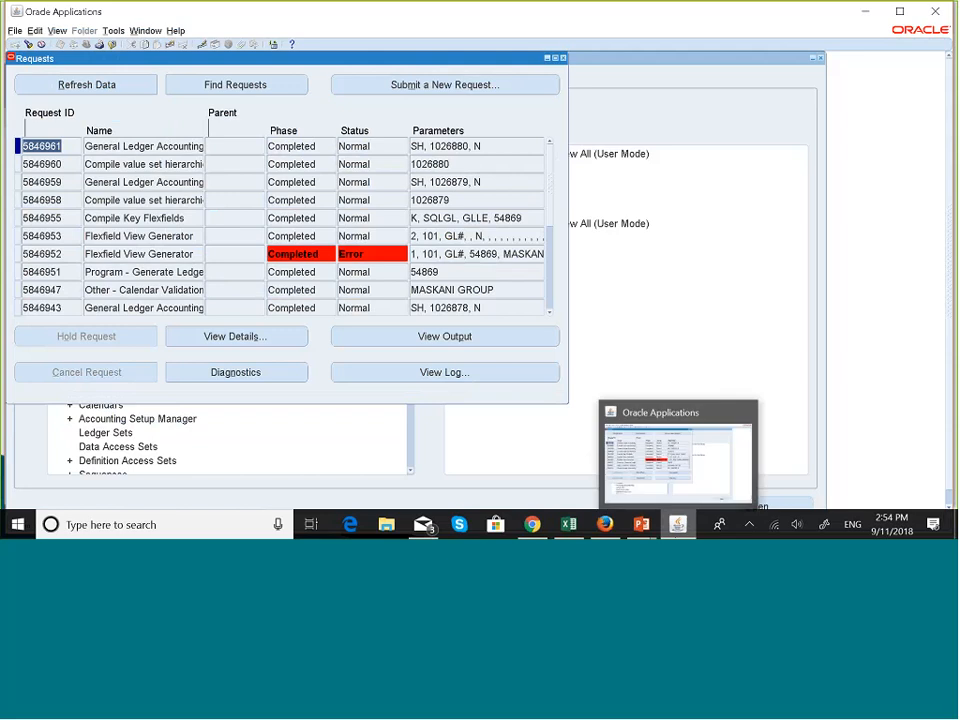
# Step: Switch to the Accounting Setup page in Firefox, showing the ledger options
pyautogui.moveTo(605, 525)
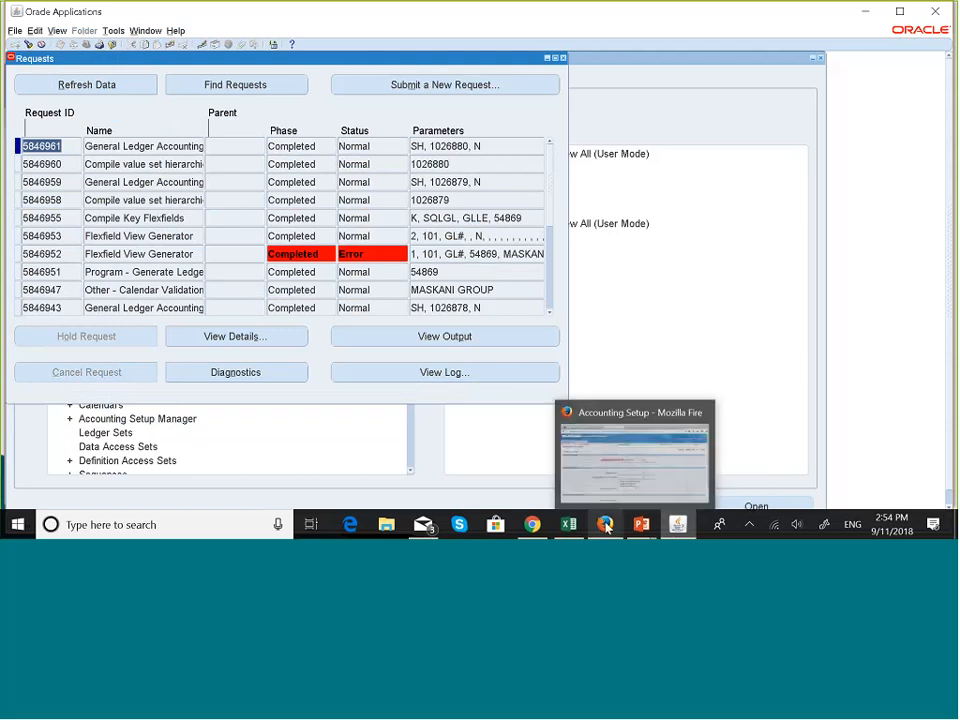
pyautogui.click(606, 495)
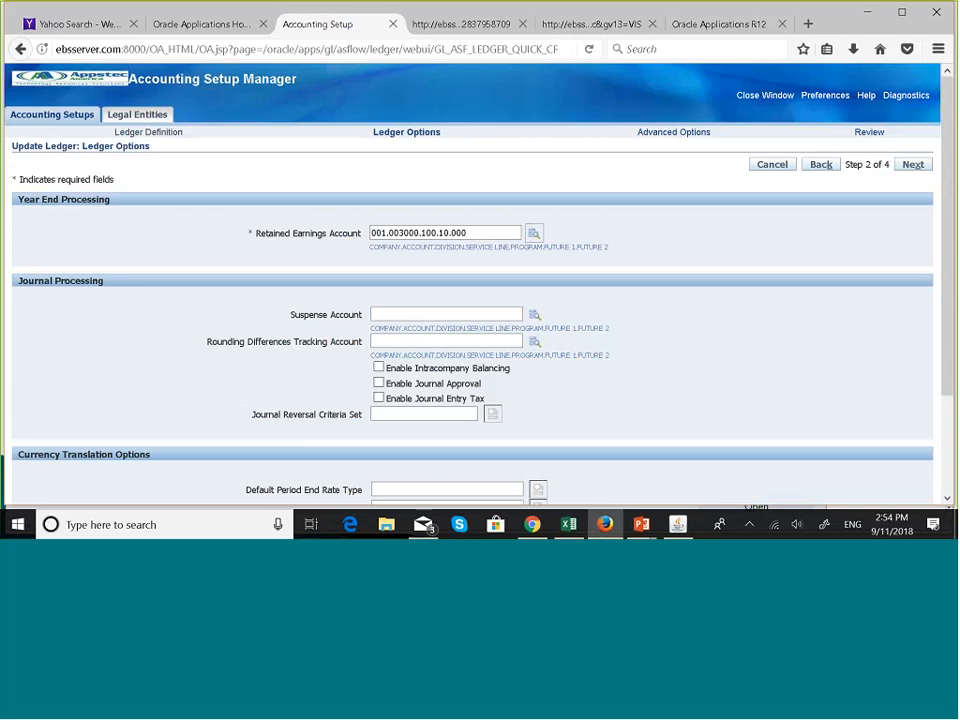
# Step: Choose the value 000 for the FUTURE 1 segment in the retained earnings account search
pyautogui.click(535, 235)
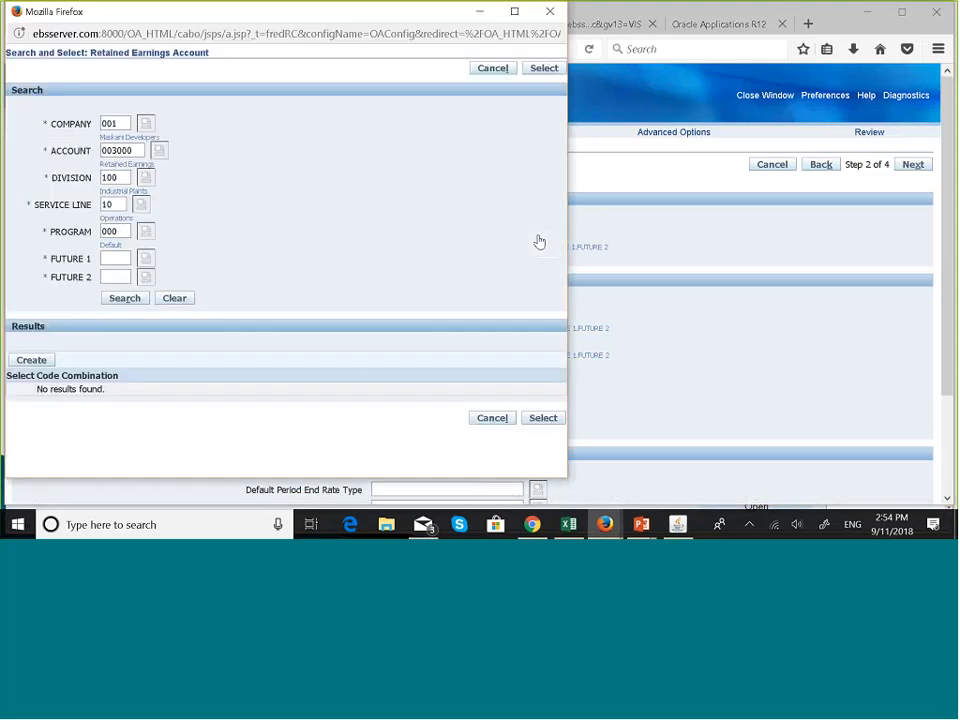
pyautogui.click(147, 259)
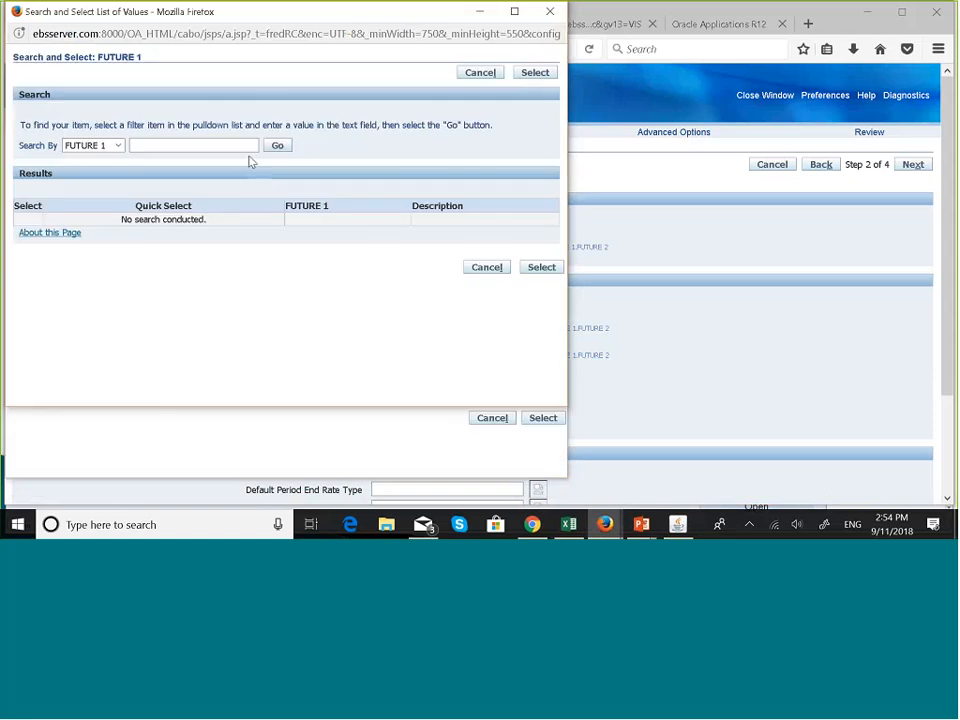
pyautogui.click(183, 143)
pyautogui.write('000')
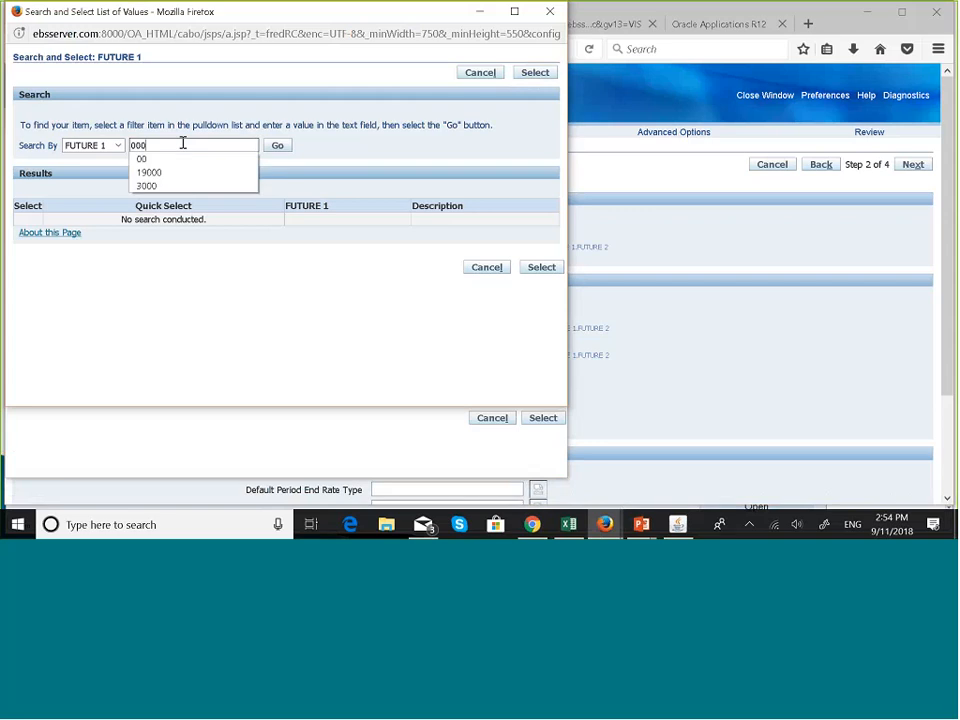
pyautogui.click(277, 147)
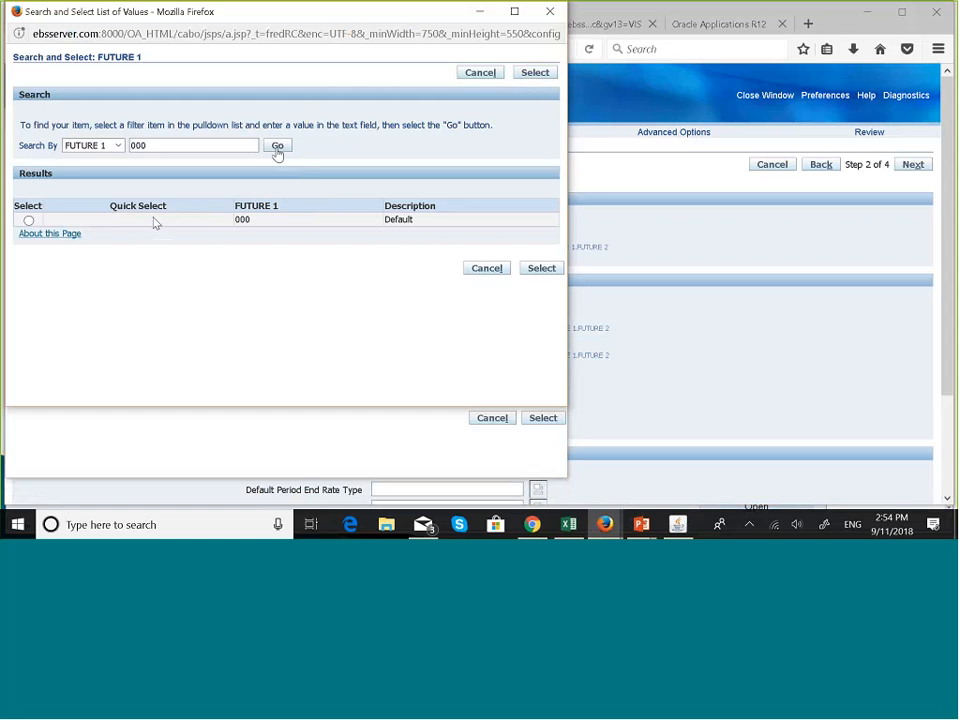
pyautogui.click(155, 221)
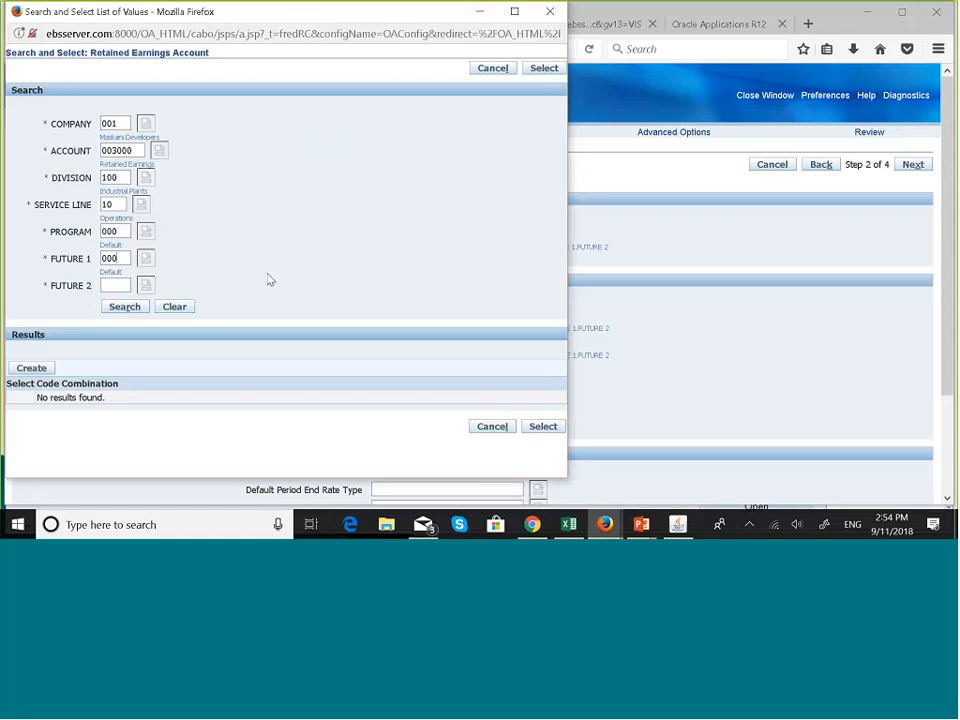
# Step: Set the FUTURE 2 segment to 000 and search for the retained earnings code combination
pyautogui.click(119, 284)
pyautogui.write('000')
pyautogui.click(146, 286)
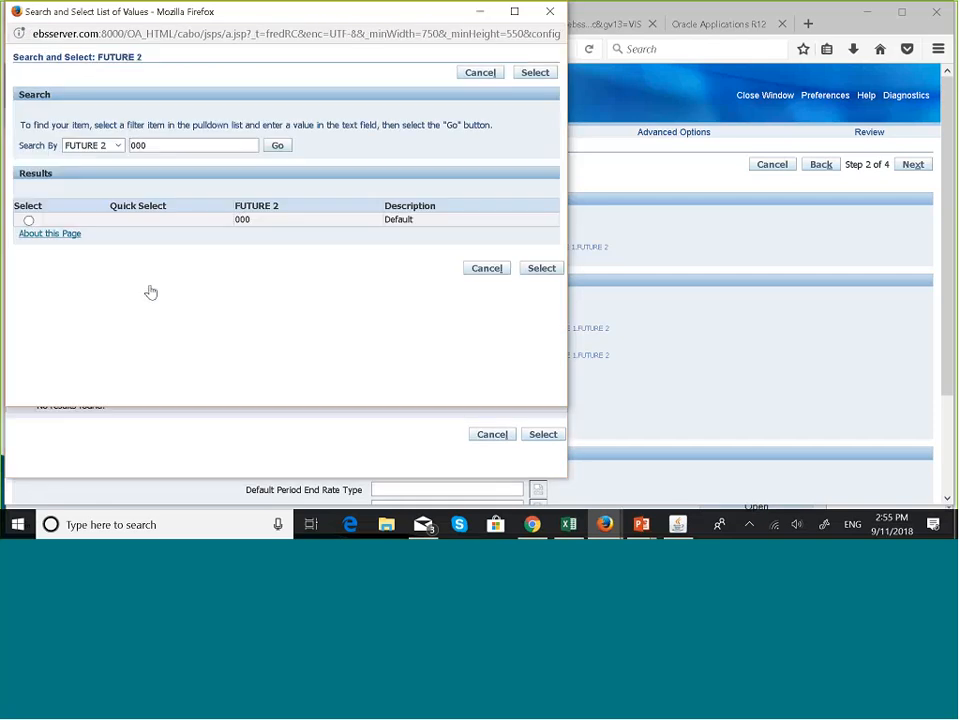
pyautogui.click(541, 270)
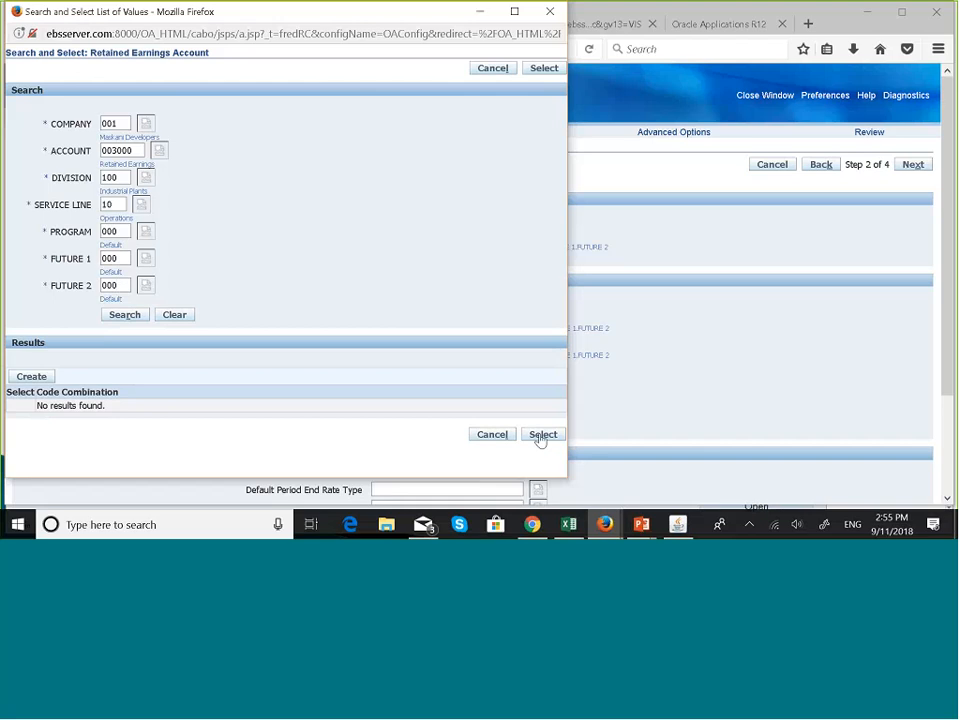
pyautogui.click(127, 318)
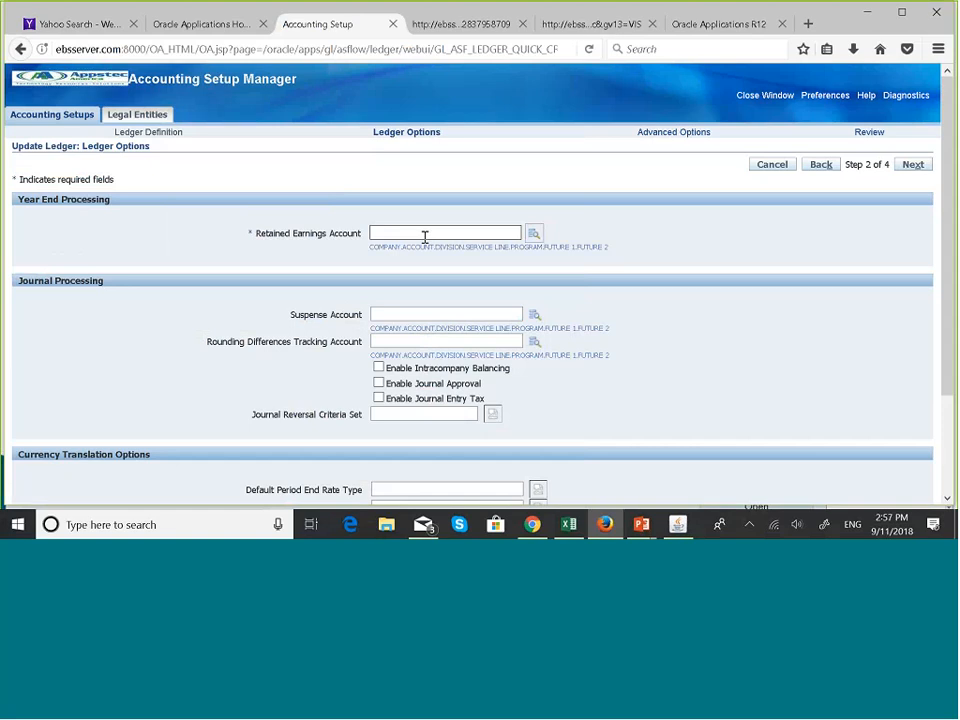
# Step: Start a new retained earnings account search with company 001 (Maskani Developers) and account 003000 (Retained Earnings)
pyautogui.click(535, 234)
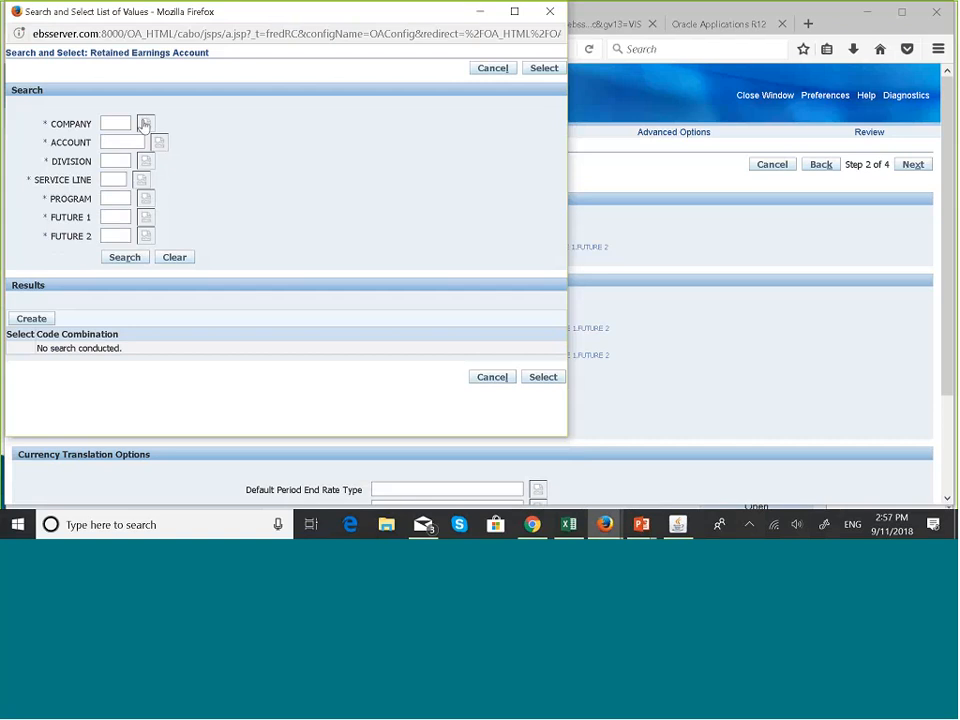
pyautogui.click(145, 124)
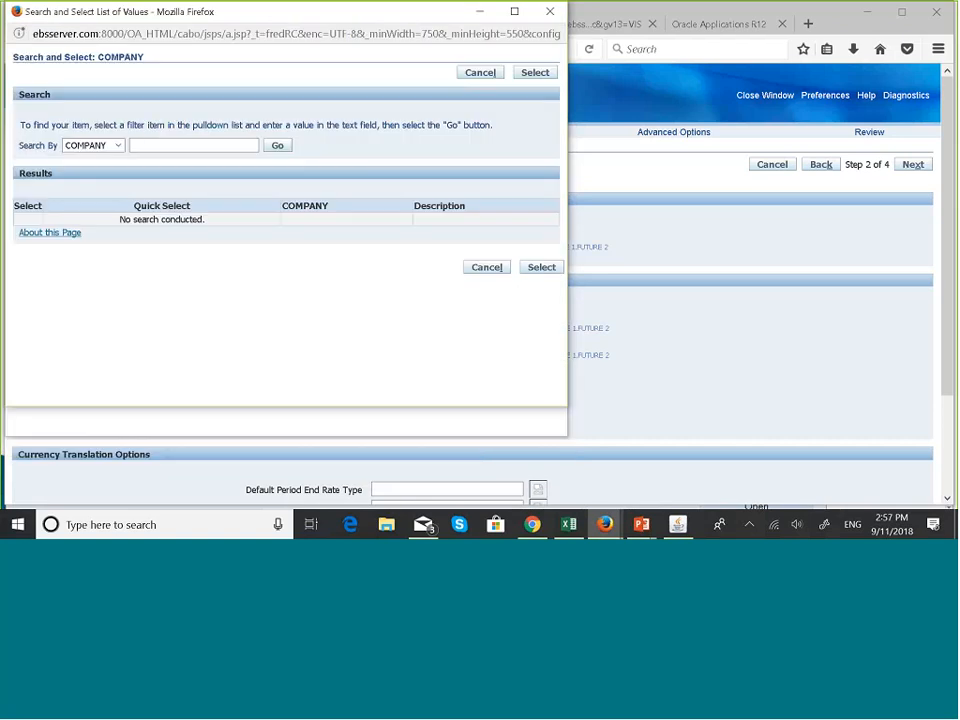
pyautogui.click(285, 151)
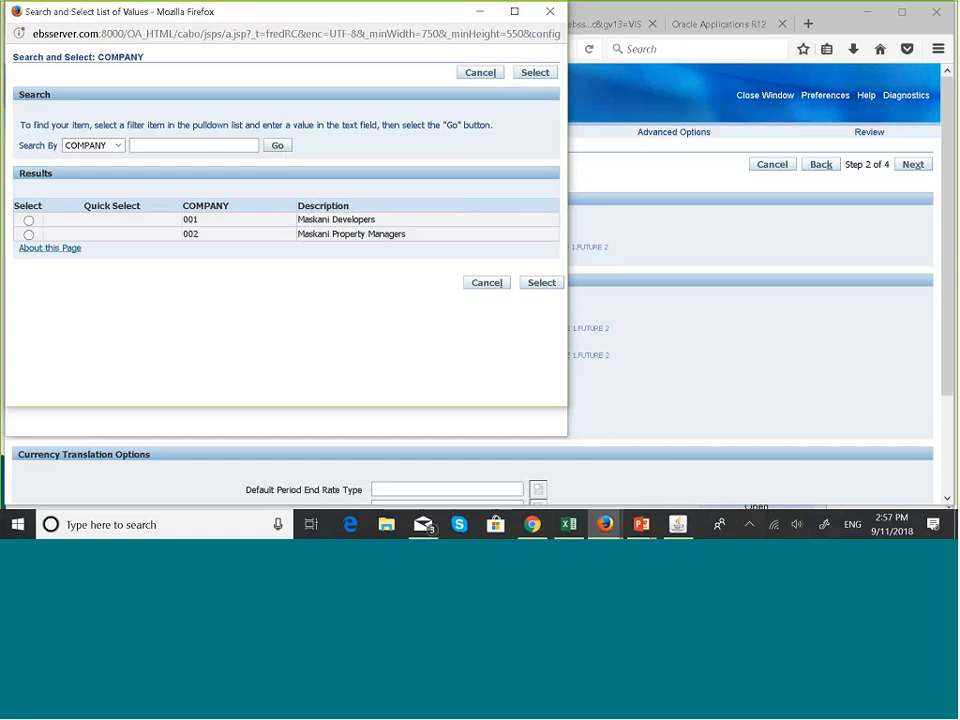
pyautogui.click(29, 221)
pyautogui.click(541, 283)
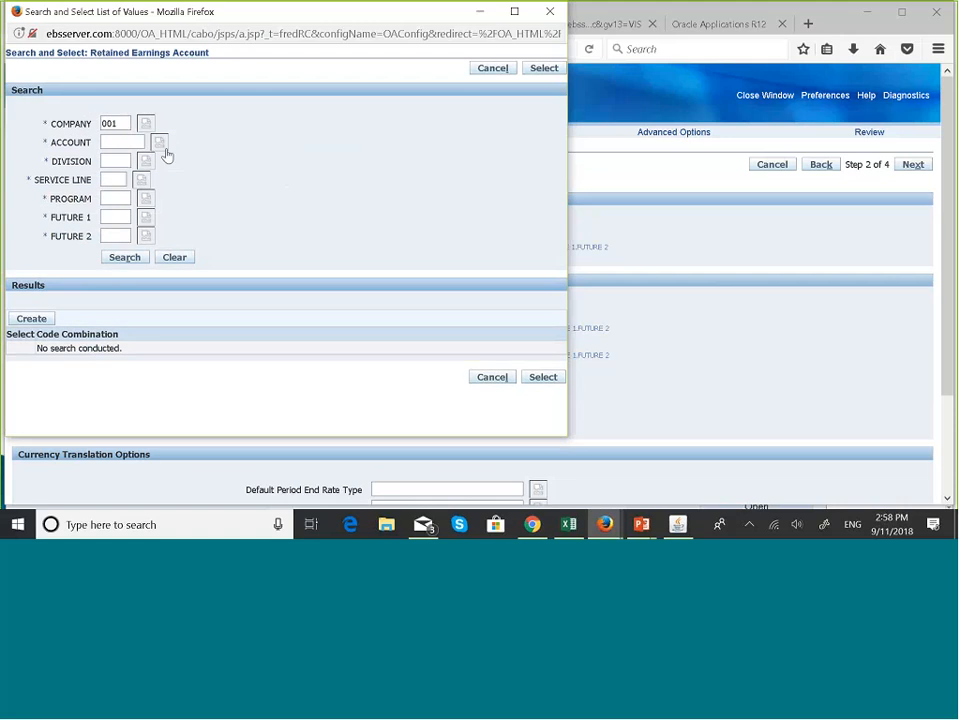
pyautogui.click(158, 143)
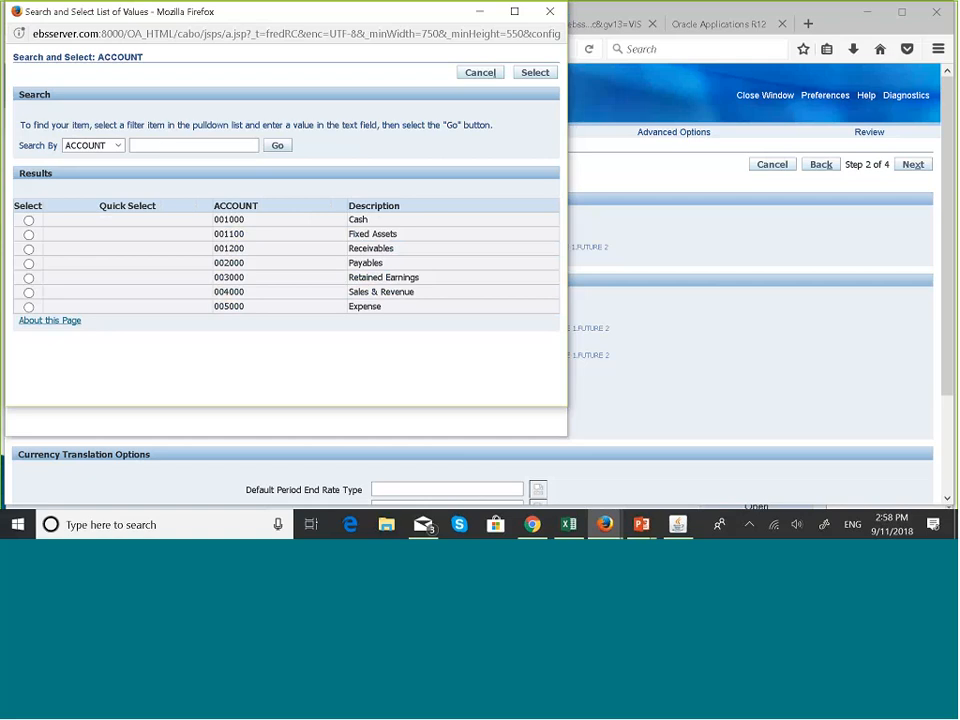
pyautogui.click(29, 278)
pyautogui.click(542, 358)
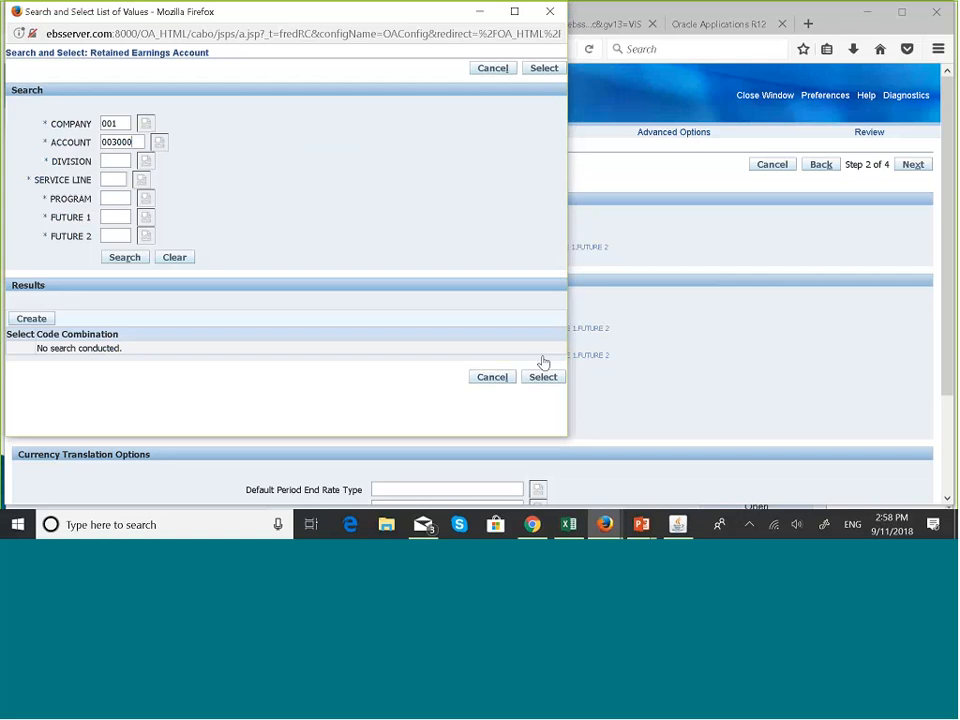
# Step: Choose division 100 (Industrial Plants) and service line 10 (Operations) for the retained earnings account
pyautogui.click(146, 162)
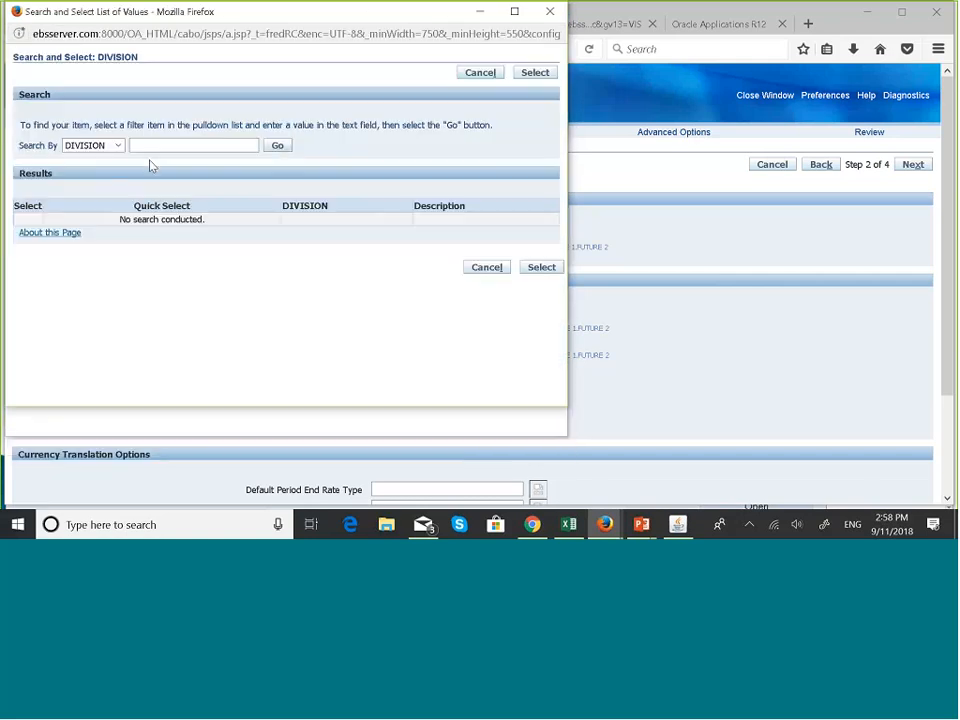
pyautogui.click(279, 146)
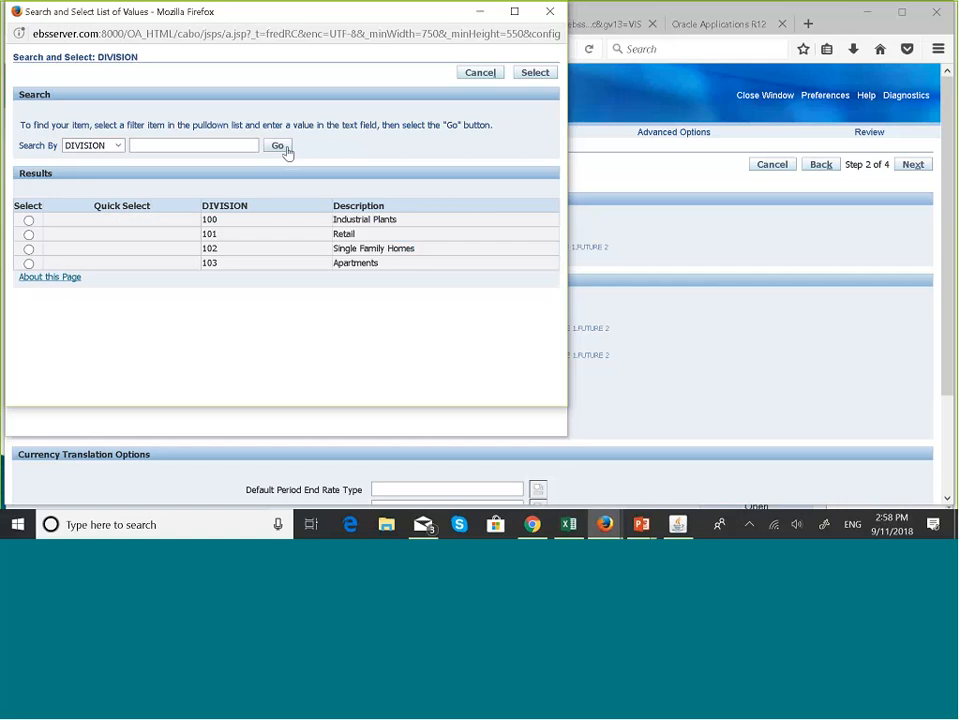
pyautogui.click(29, 220)
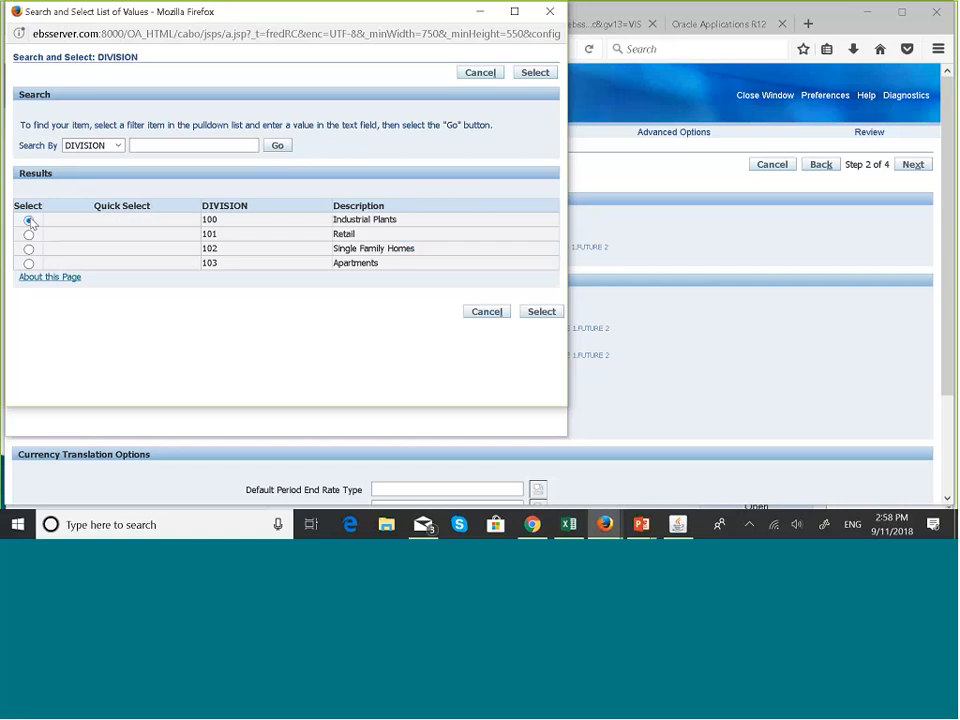
pyautogui.click(541, 311)
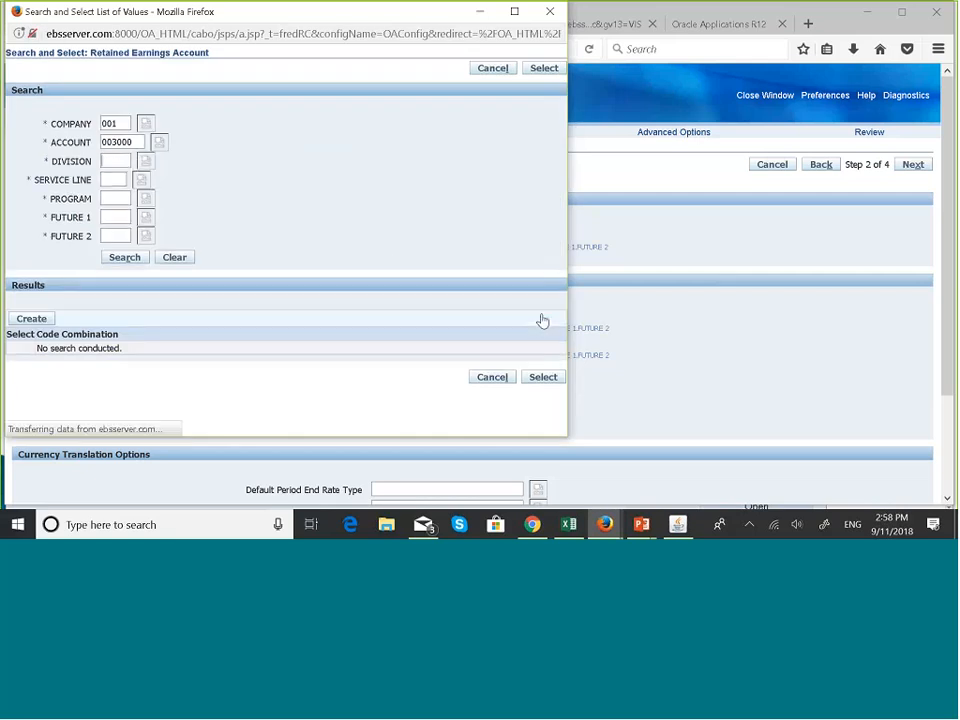
pyautogui.click(139, 182)
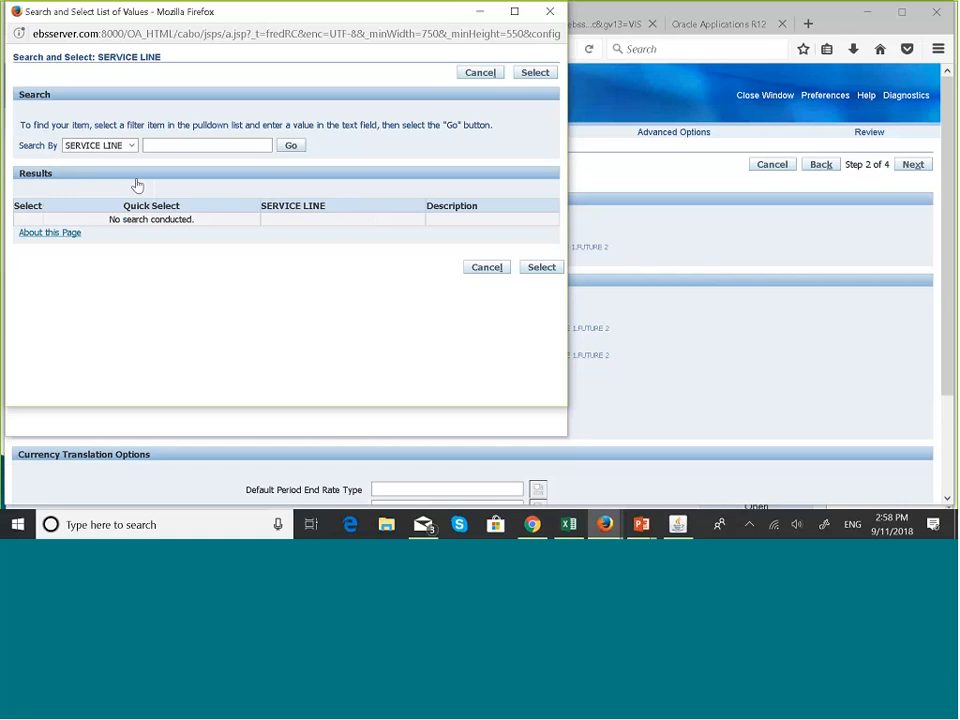
pyautogui.click(290, 146)
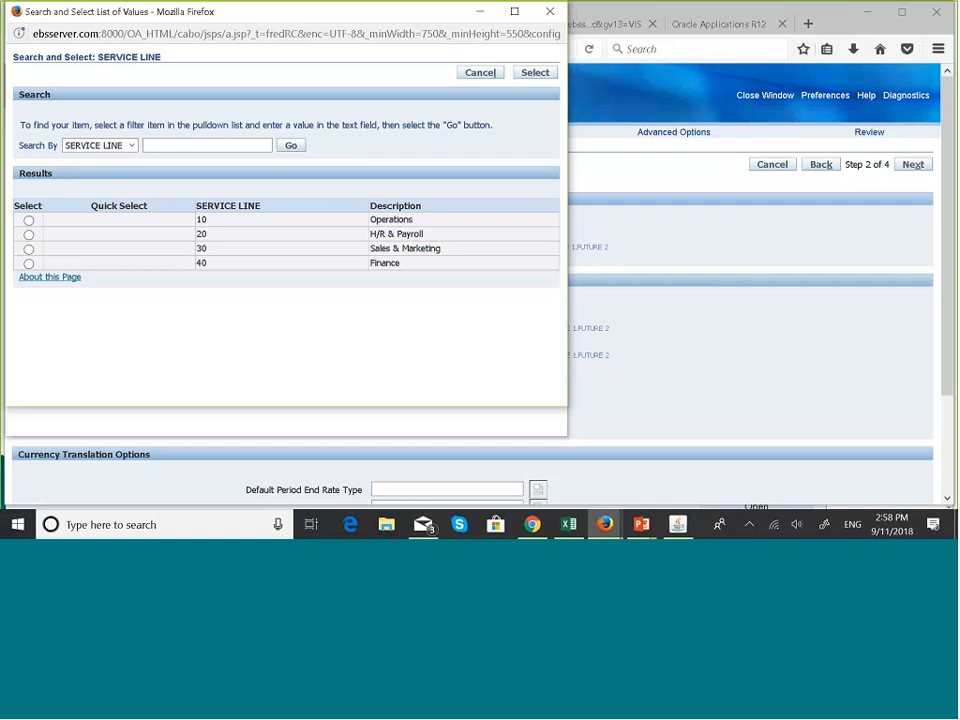
pyautogui.click(28, 220)
pyautogui.click(540, 312)
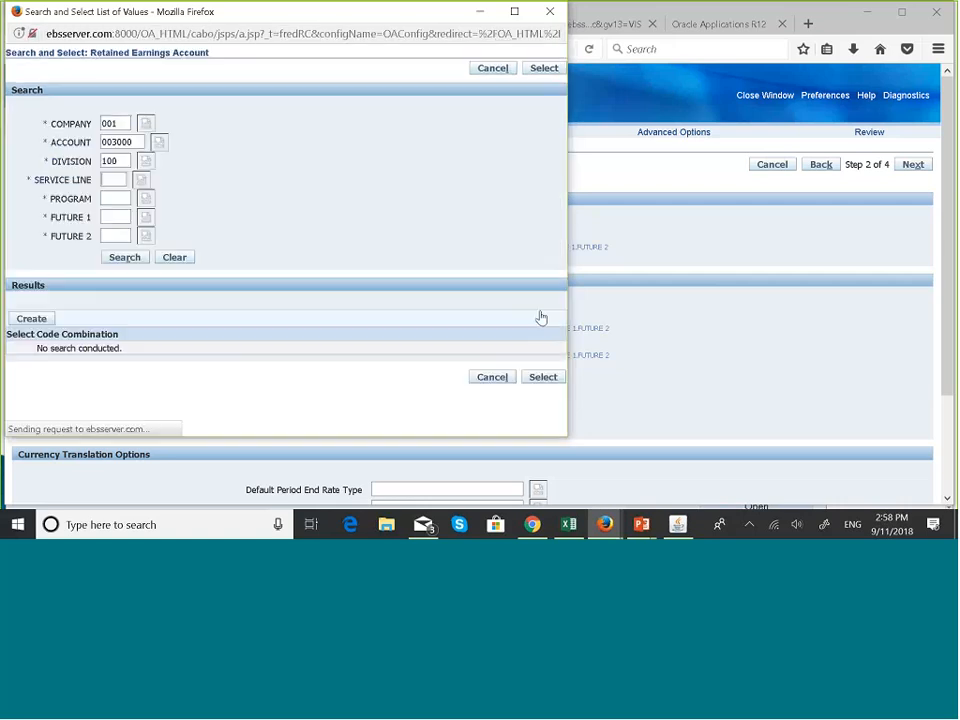
# Step: Choose the value 000 (Default) for the PROGRAM, FUTURE 1 and FUTURE 2 segments of the retained earnings account
pyautogui.click(147, 199)
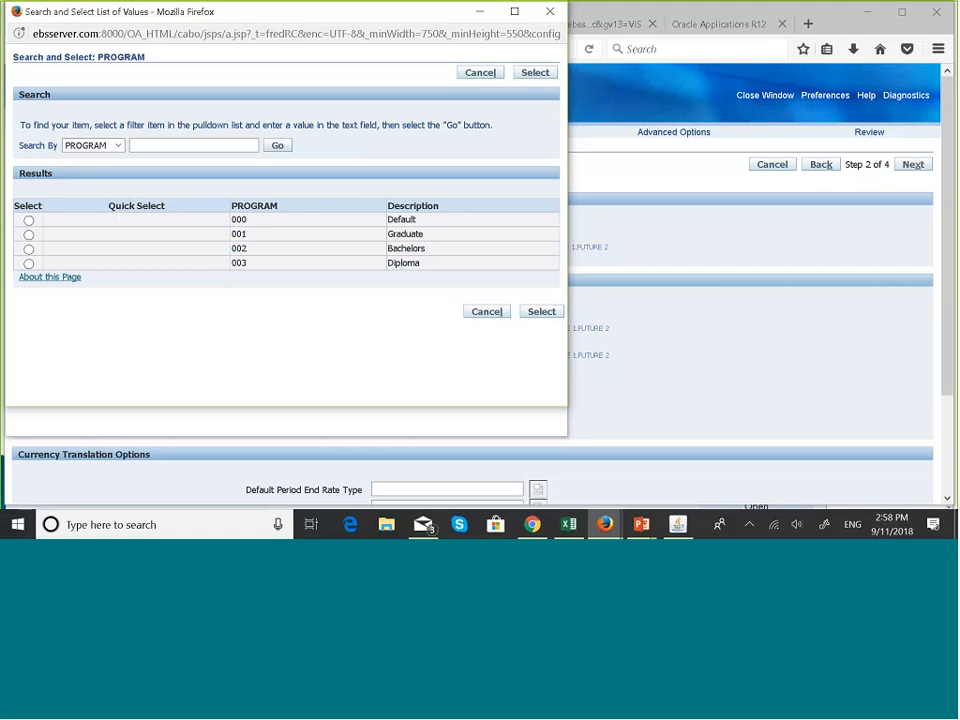
pyautogui.click(29, 220)
pyautogui.click(541, 313)
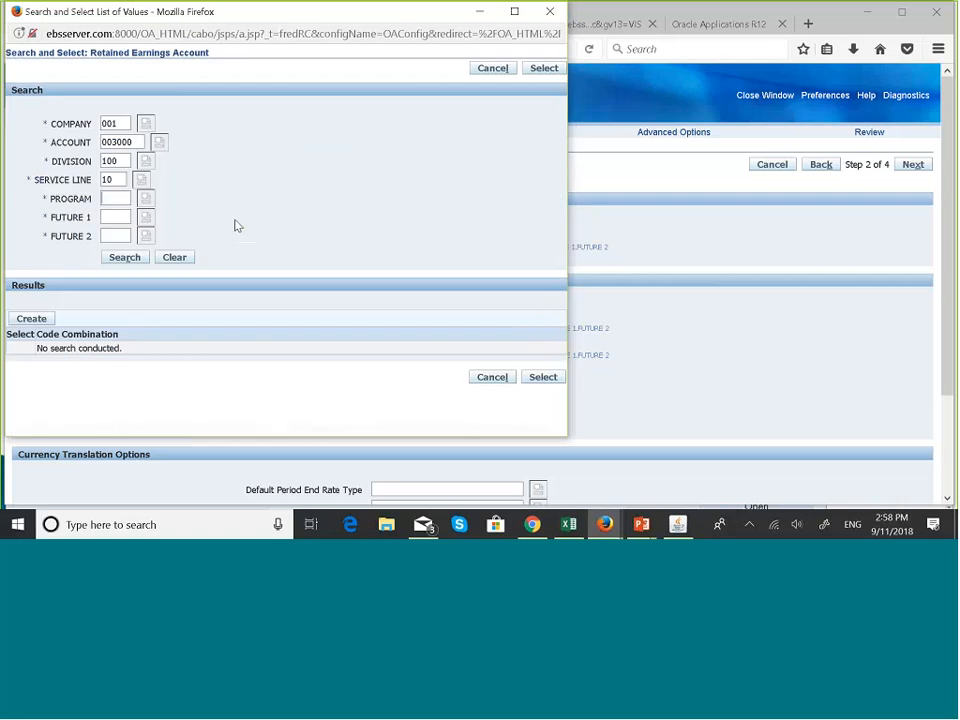
pyautogui.click(146, 219)
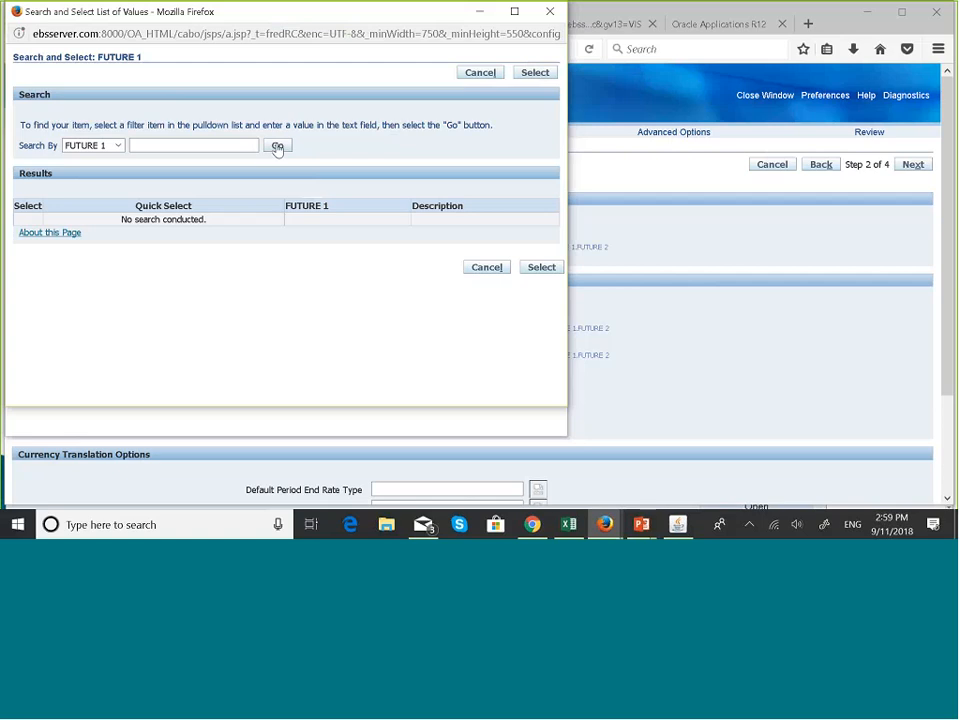
pyautogui.click(278, 147)
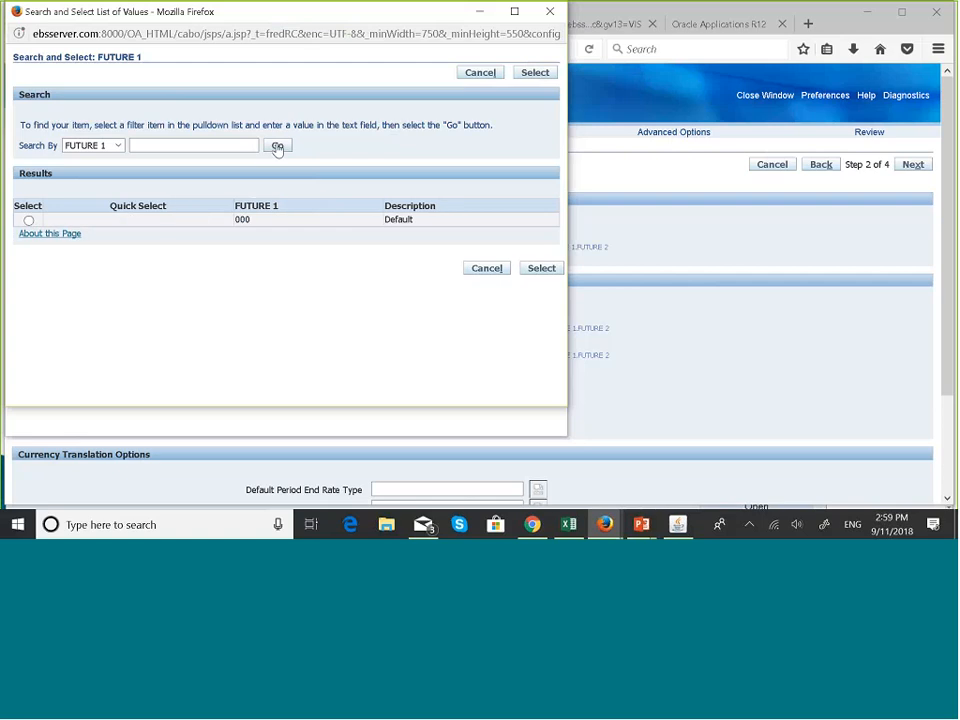
pyautogui.click(29, 220)
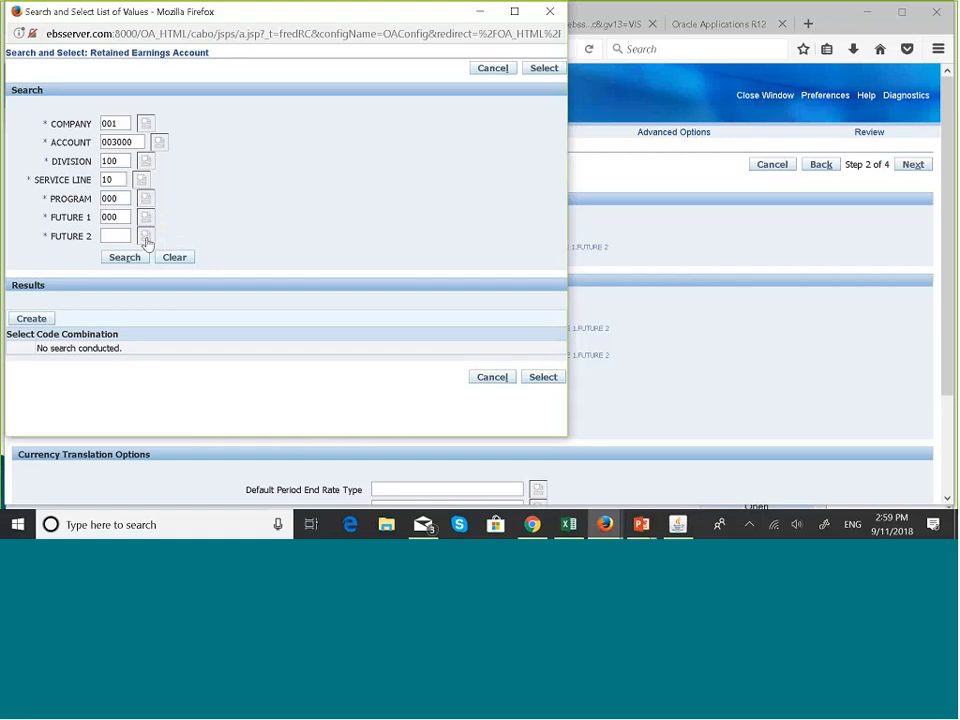
pyautogui.click(145, 239)
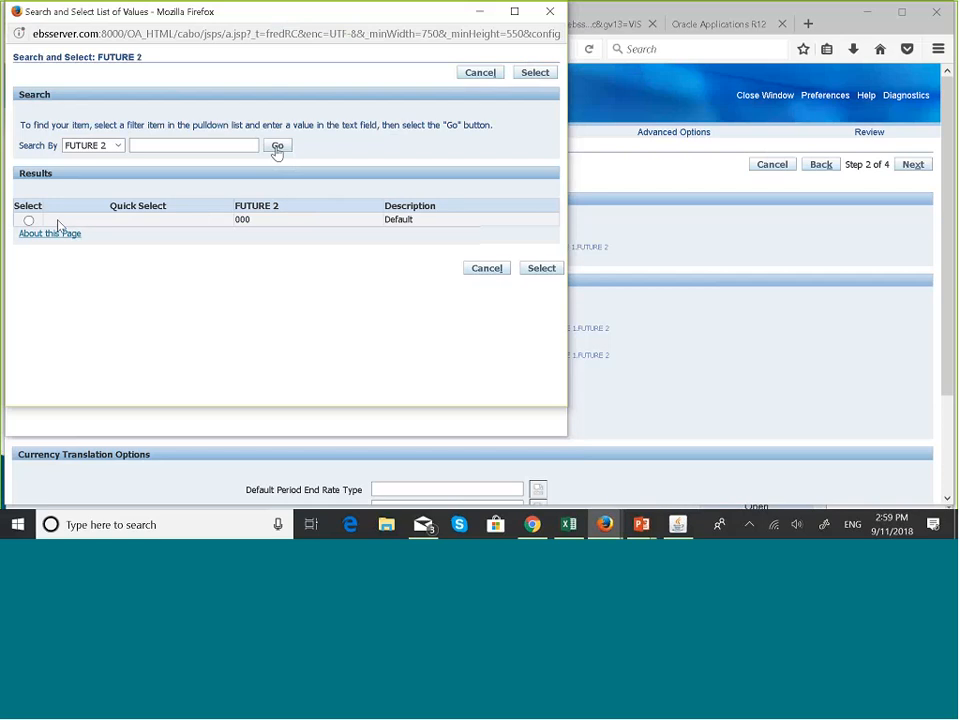
pyautogui.click(29, 220)
pyautogui.click(541, 268)
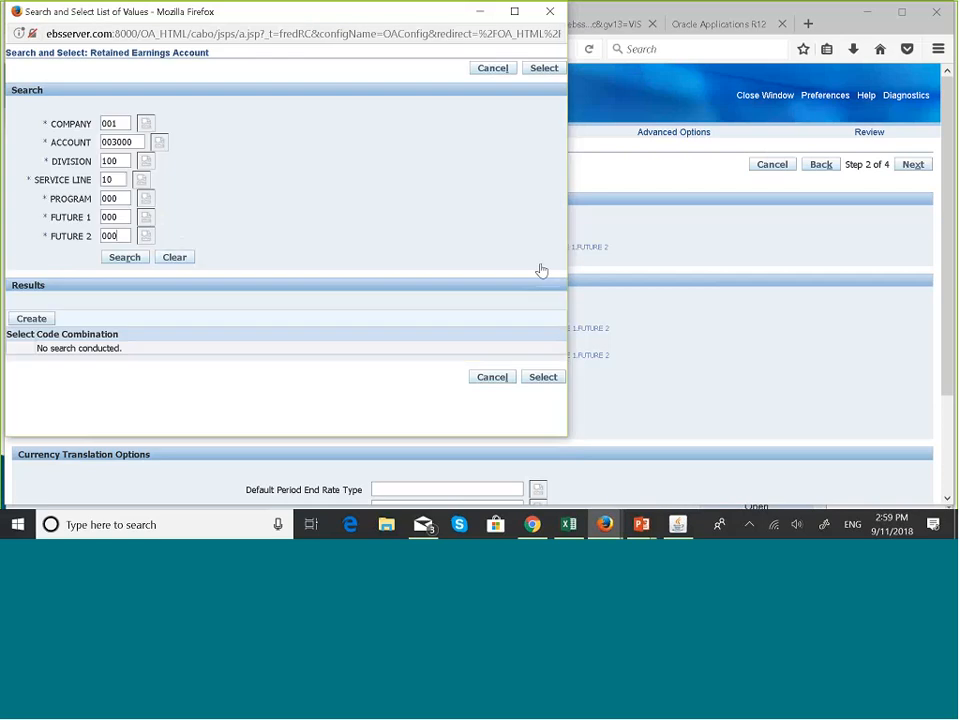
# Step: Create the code combination 001.003000.100.10.000.000.000 and select it as the retained earnings account
pyautogui.click(43, 325)
pyautogui.scroll(-1, 222, 386)
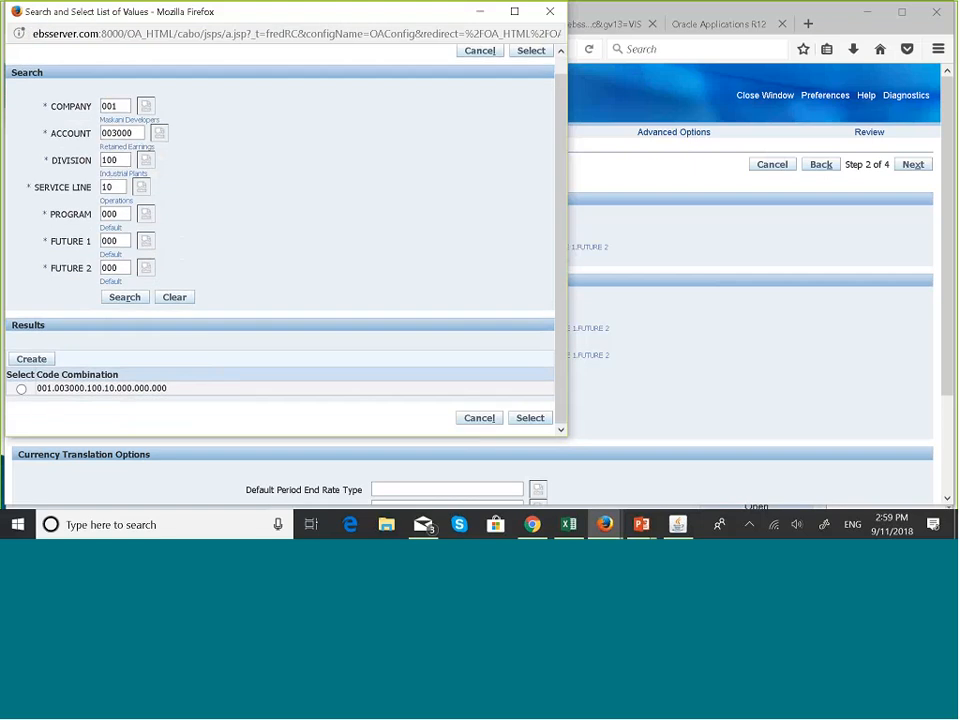
pyautogui.click(21, 390)
pyautogui.click(530, 422)
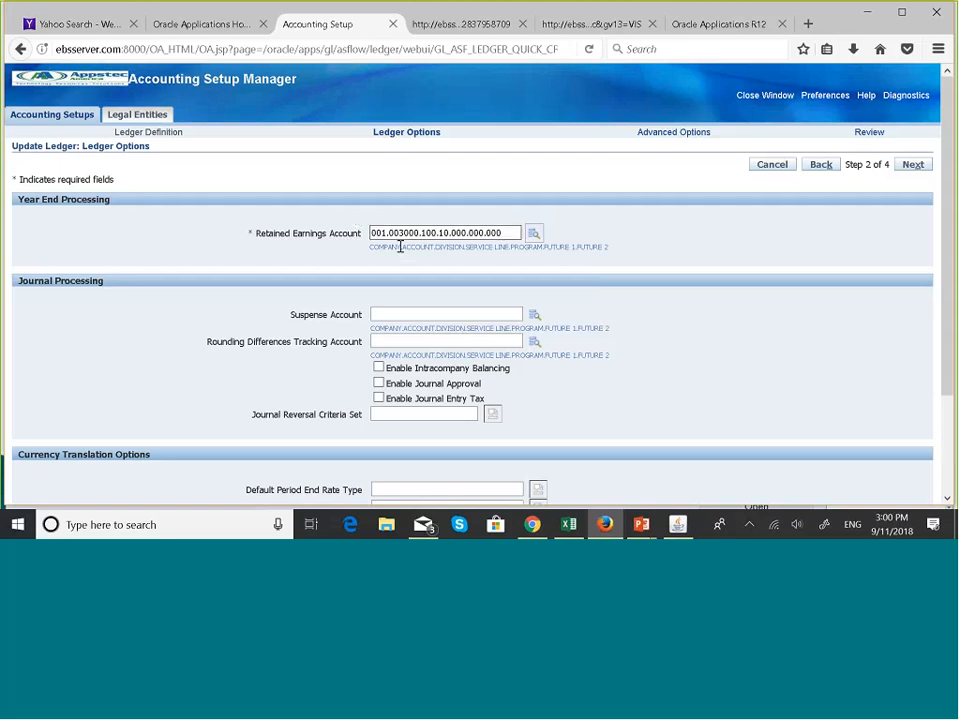
pyautogui.click(503, 235)
pyautogui.scroll(-3, 503, 235)
pyautogui.click(503, 234)
pyautogui.scroll(2, 529, 216)
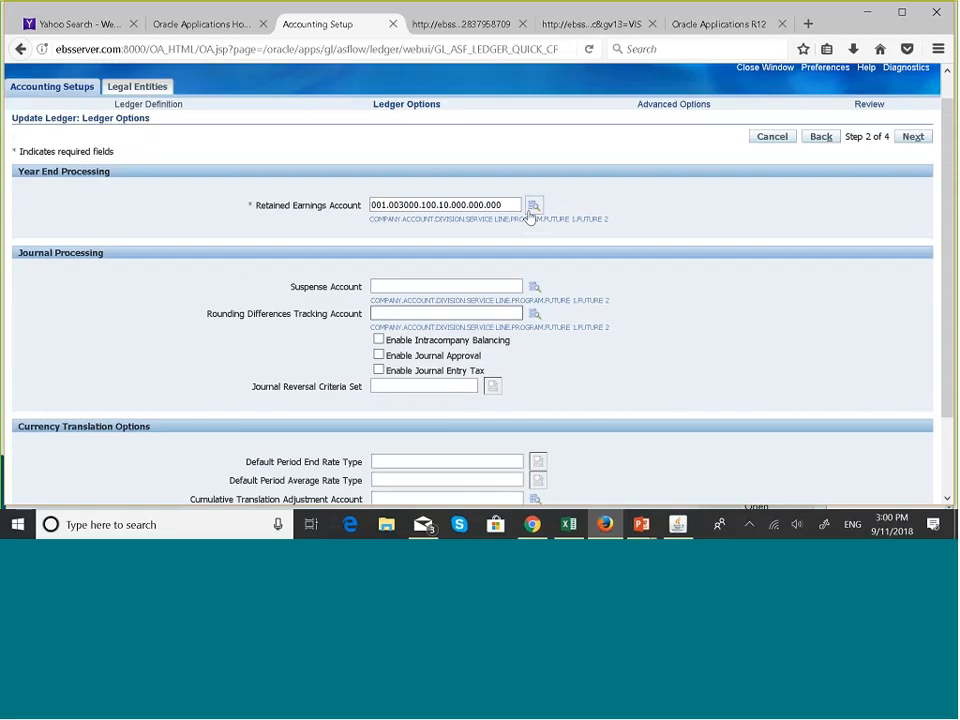
pyautogui.click(492, 205)
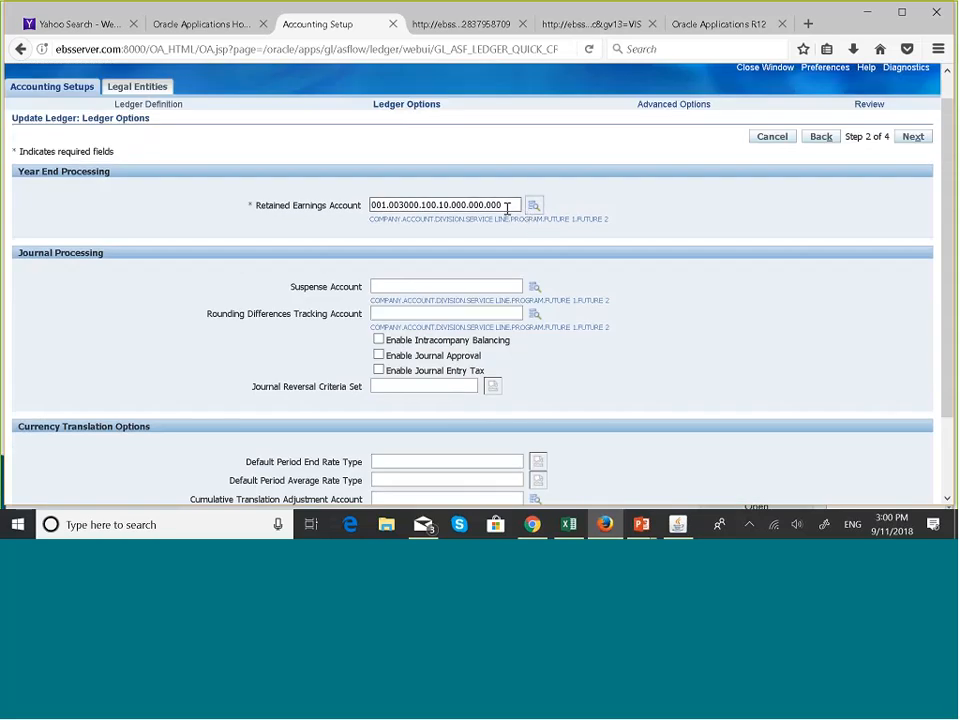
pyautogui.scroll(-1, 507, 209)
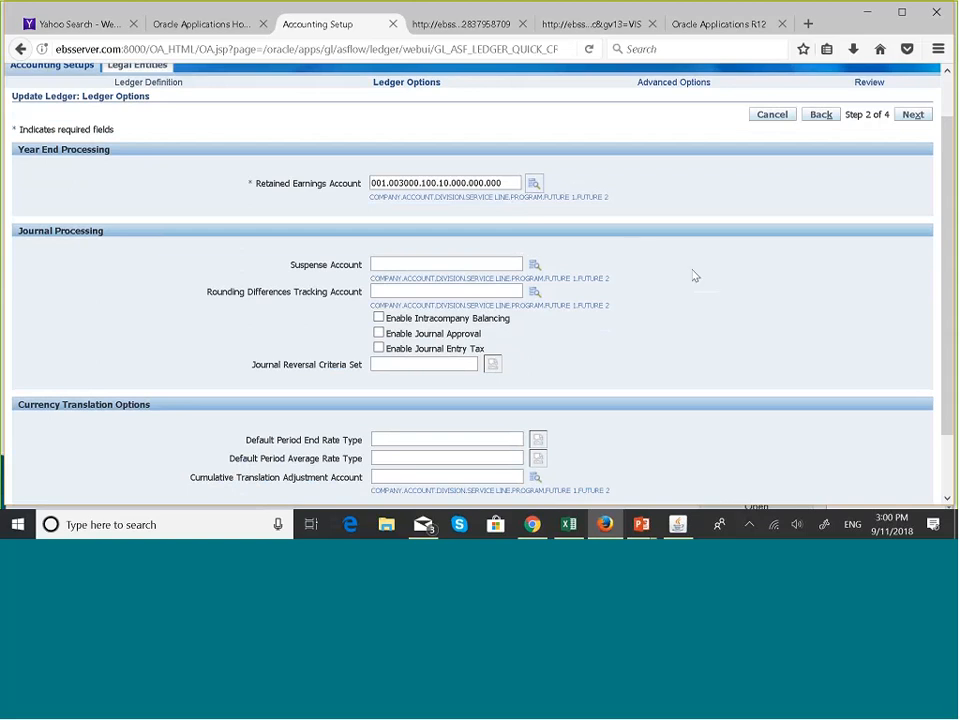
# Step: Check the remaining journal processing and currency translation options, leave them blank, and proceed to the ledger's advanced options
pyautogui.scroll(-1, 695, 275)
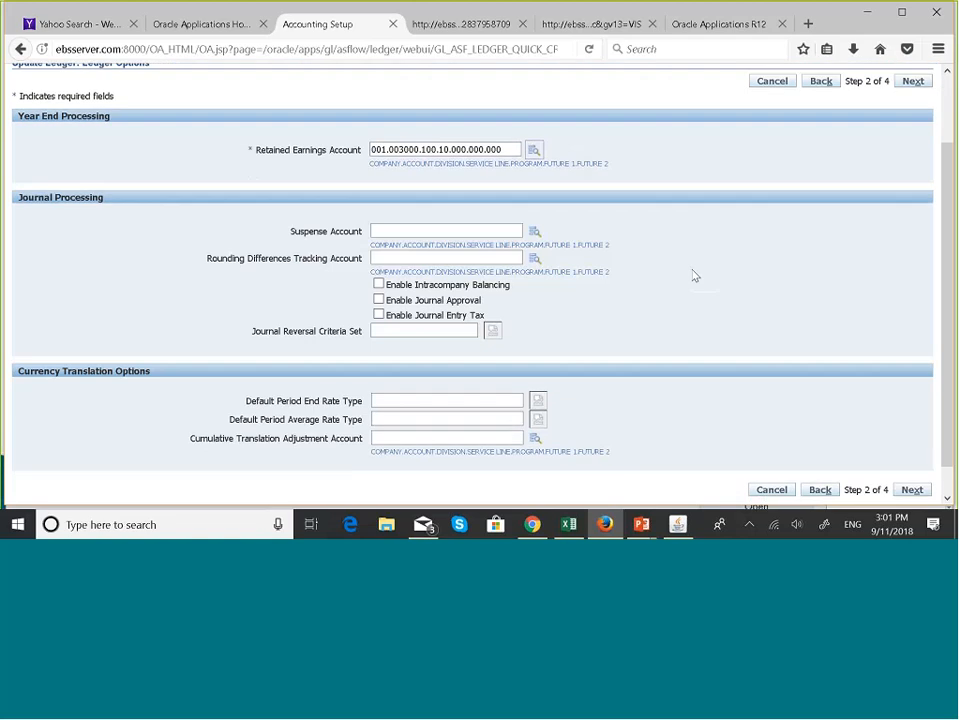
pyautogui.scroll(1, 695, 275)
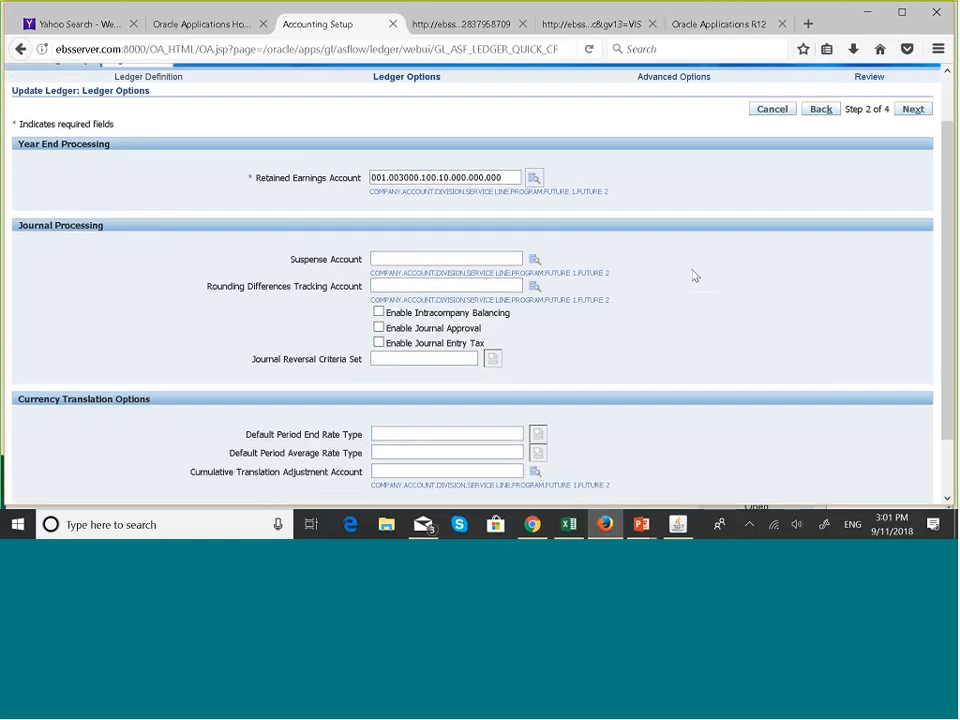
pyautogui.scroll(-1, 695, 275)
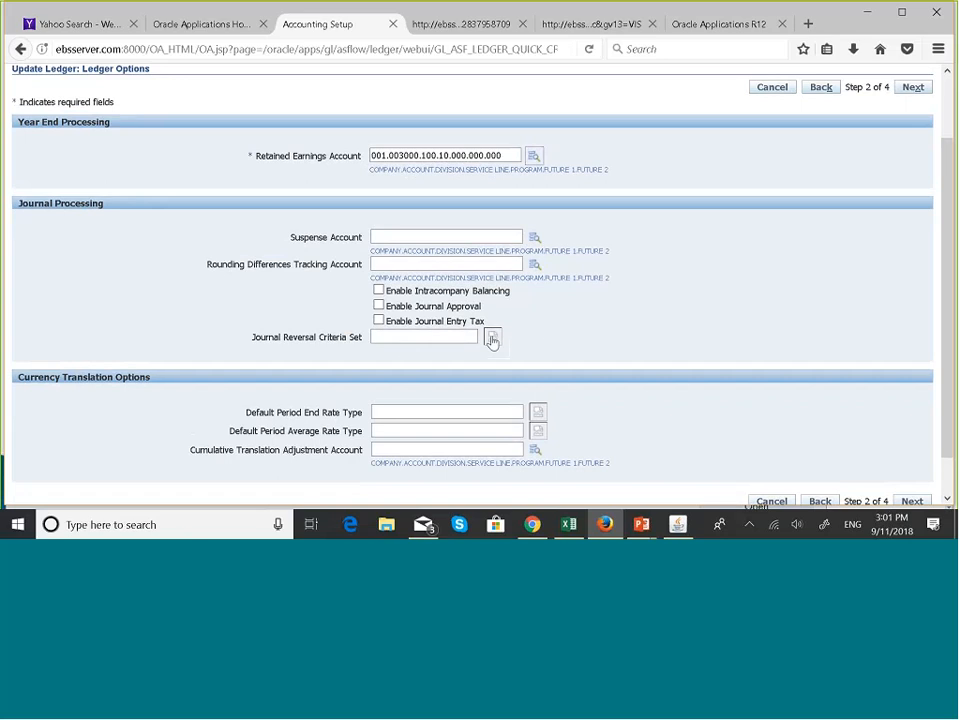
pyautogui.scroll(-2, 548, 333)
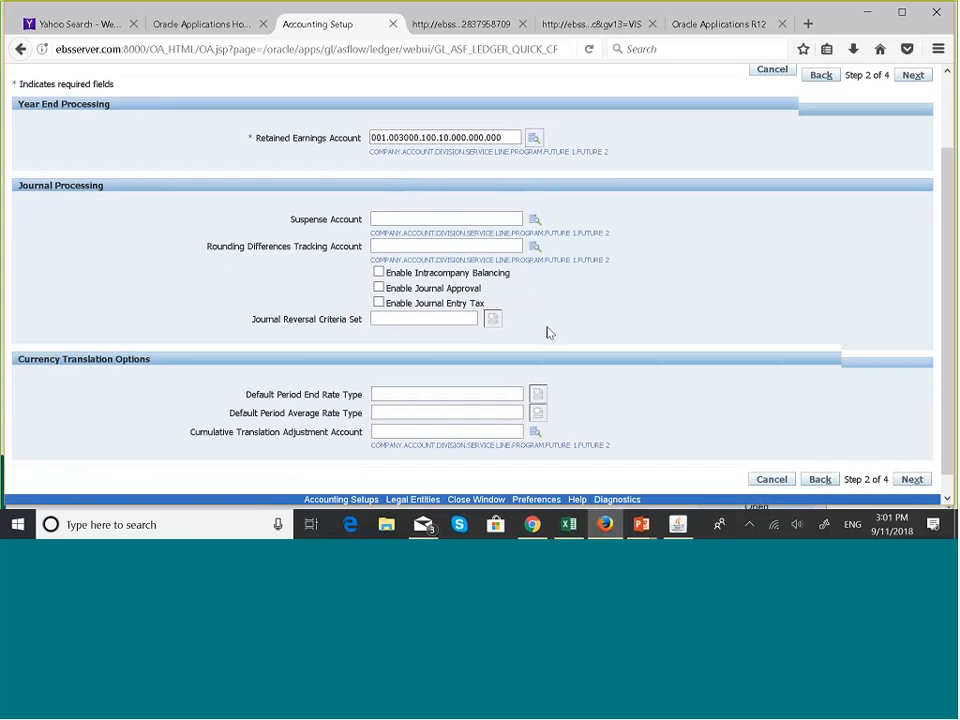
pyautogui.scroll(-2, 548, 333)
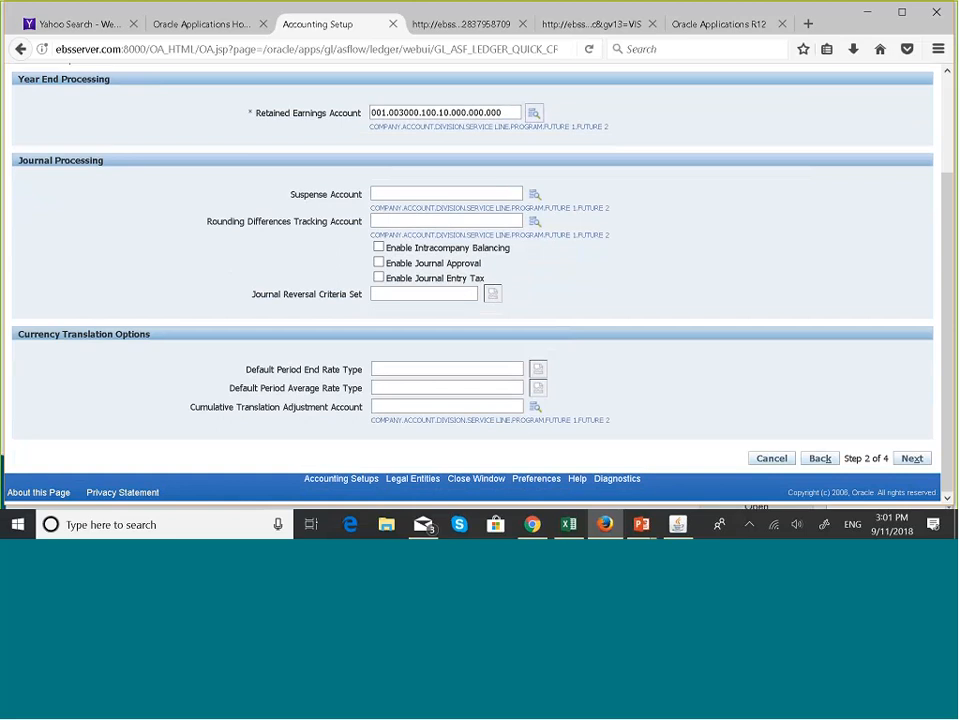
pyautogui.click(908, 458)
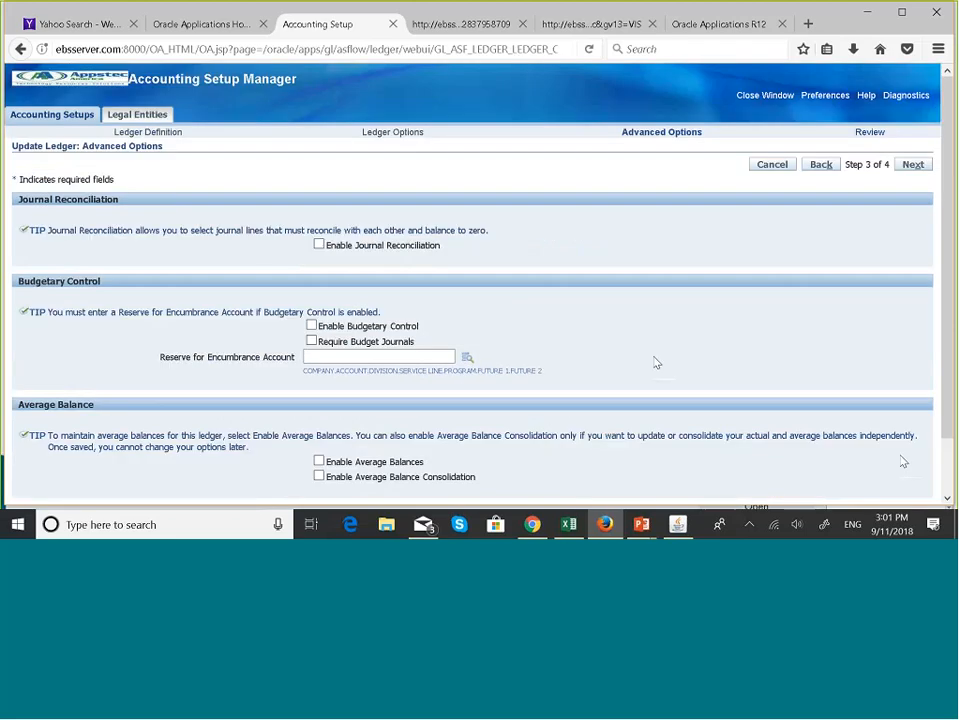
# Step: Leave journal reconciliation, budgetary control and average balances disabled, and continue to the ledger review
pyautogui.scroll(-1, 656, 363)
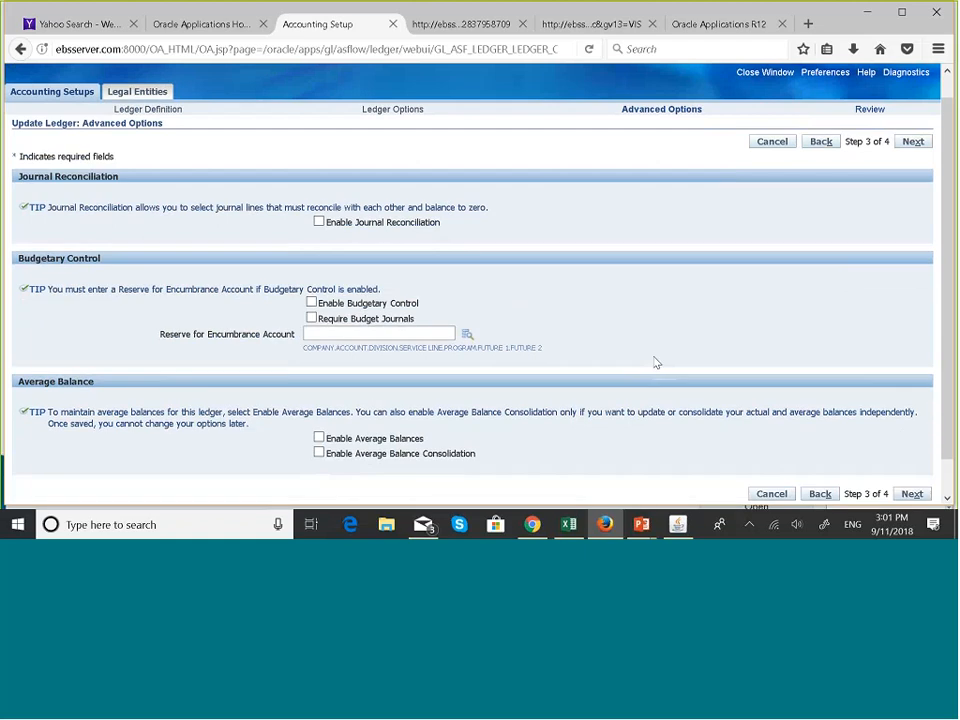
pyautogui.scroll(-1, 656, 363)
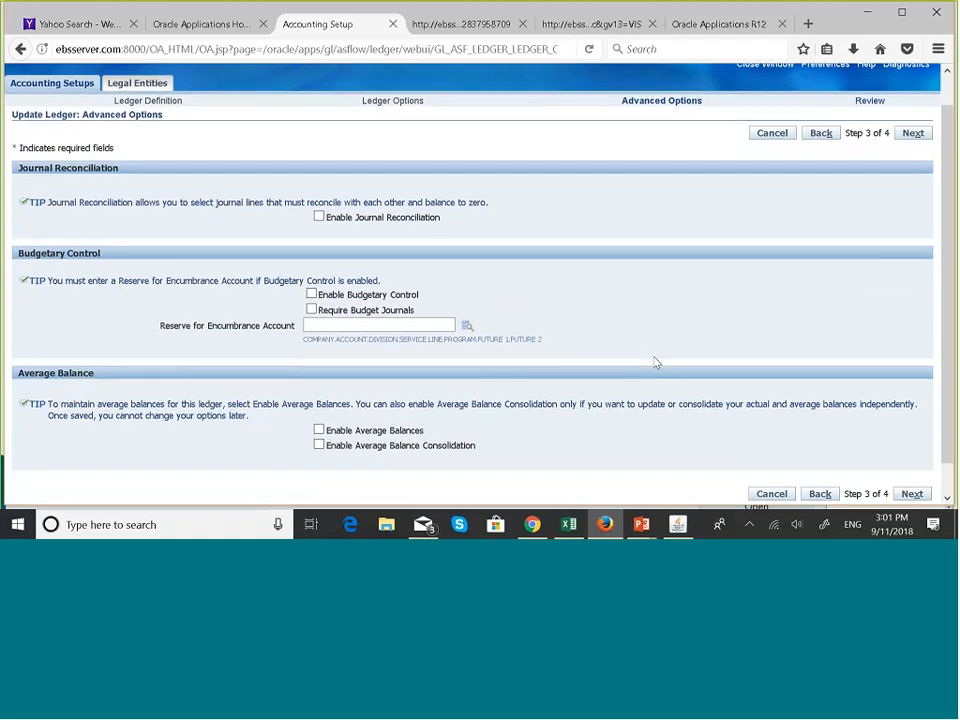
pyautogui.scroll(-1, 656, 363)
pyautogui.scroll(2, 656, 363)
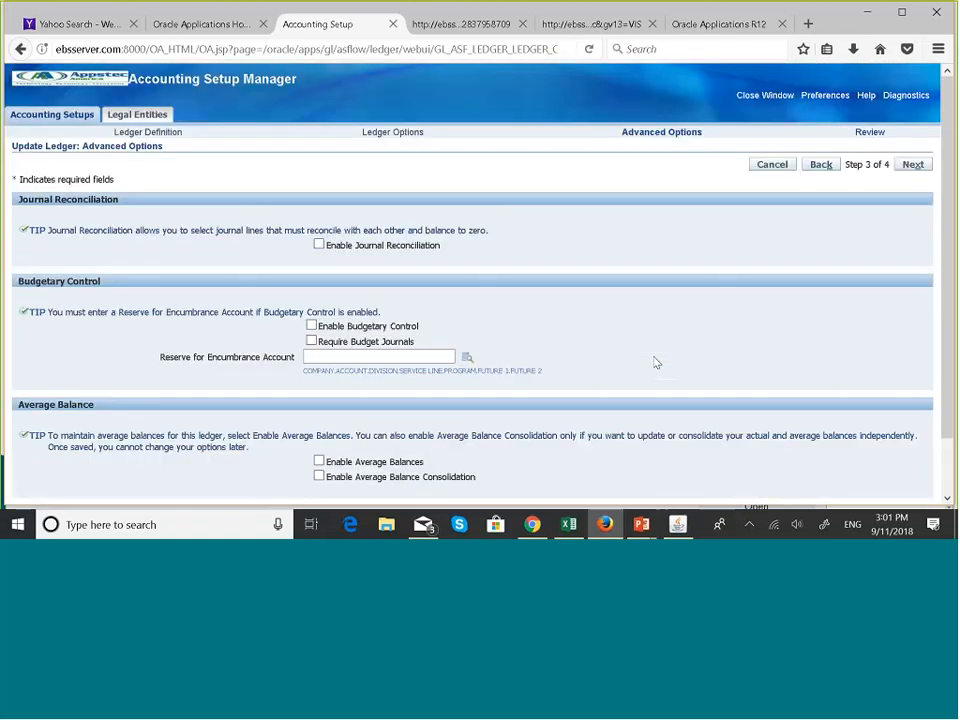
pyautogui.scroll(-2, 656, 363)
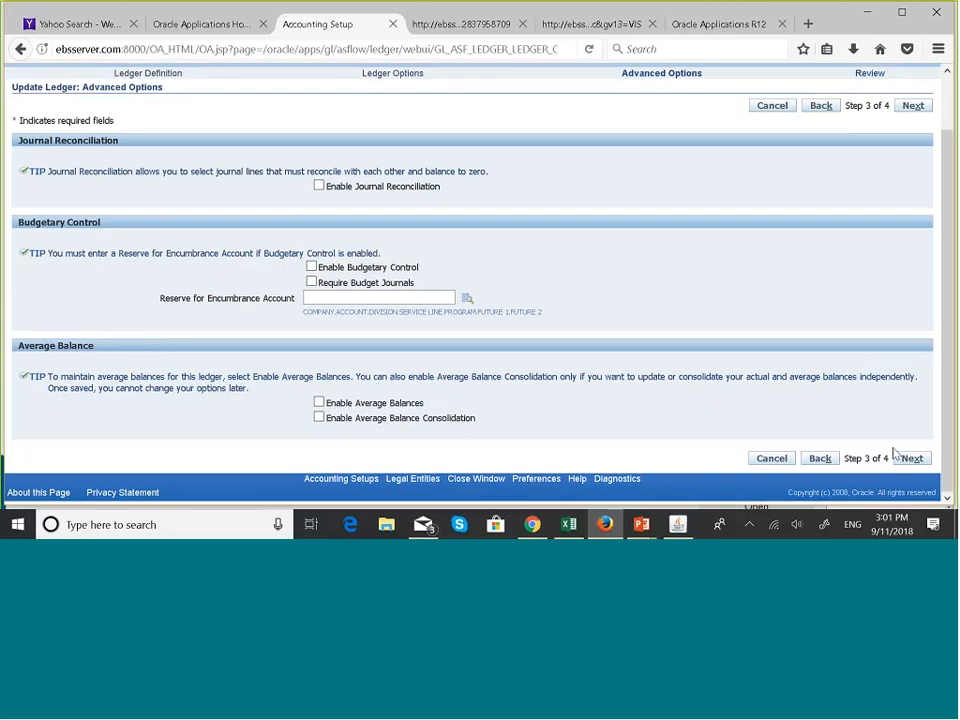
pyautogui.click(899, 456)
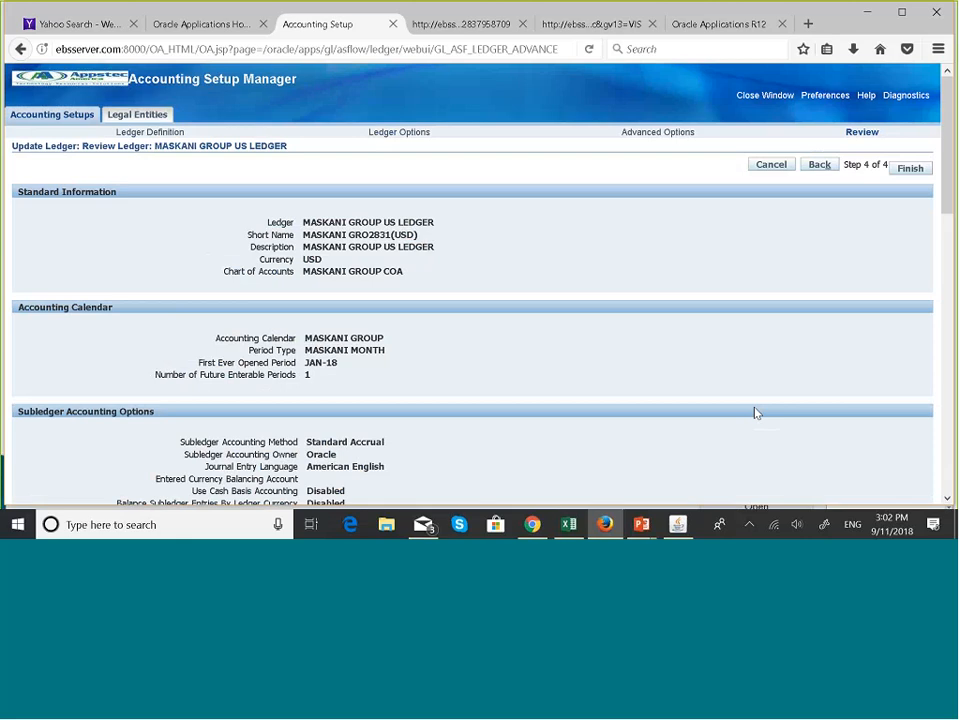
# Step: Review the full MASKANI GROUP US LEDGER summary, from the standard information through the average balances and translation options
pyautogui.scroll(-1, 645, 394)
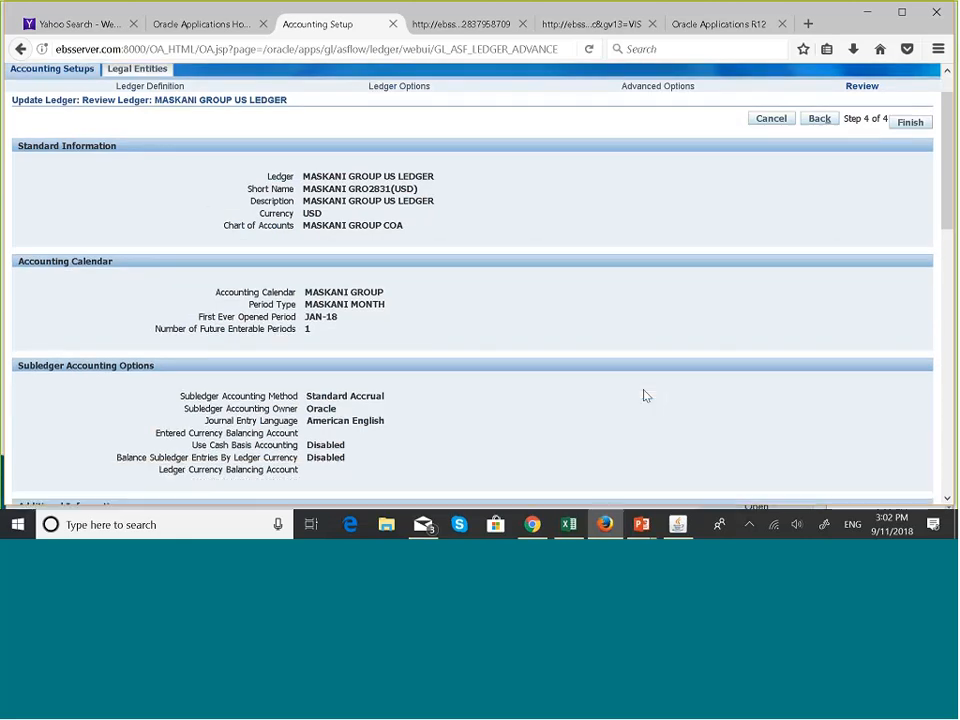
pyautogui.scroll(-1, 645, 396)
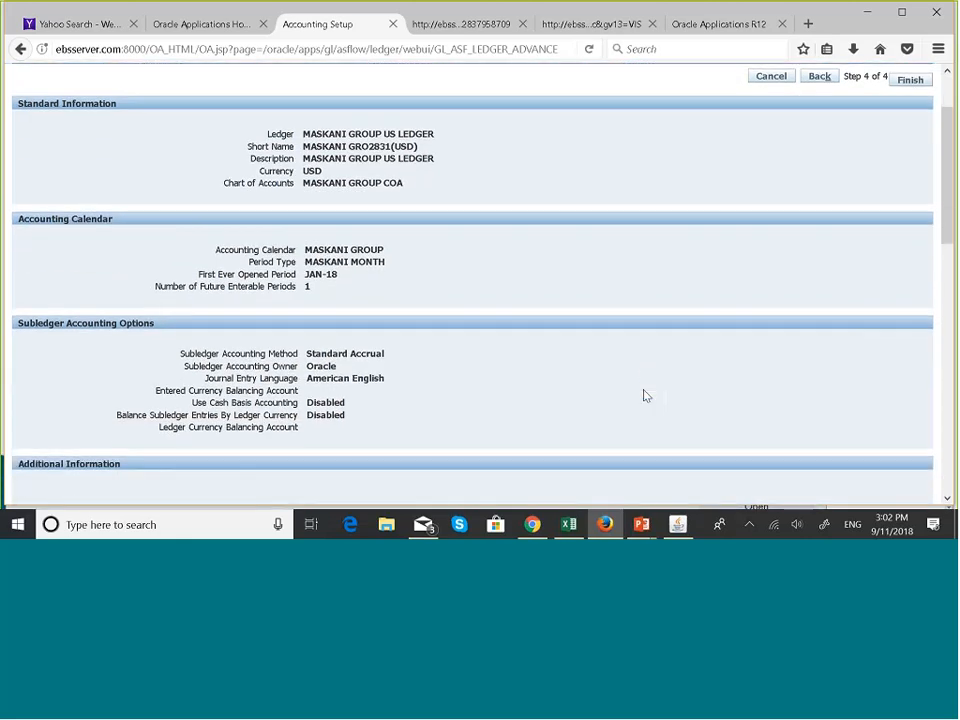
pyautogui.scroll(-1, 645, 396)
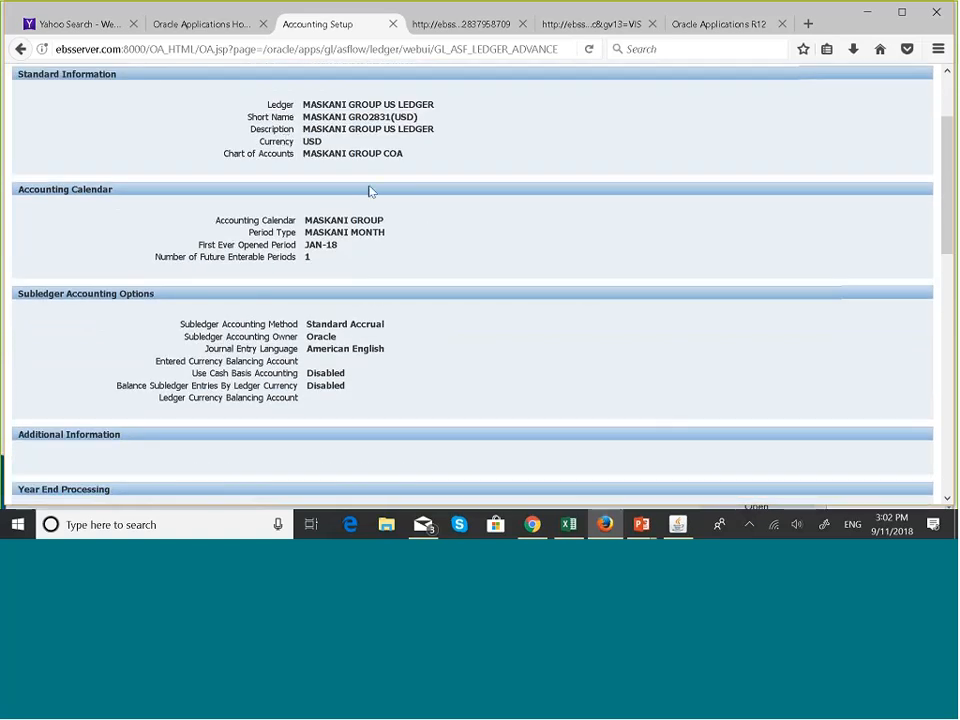
pyautogui.scroll(-1, 370, 191)
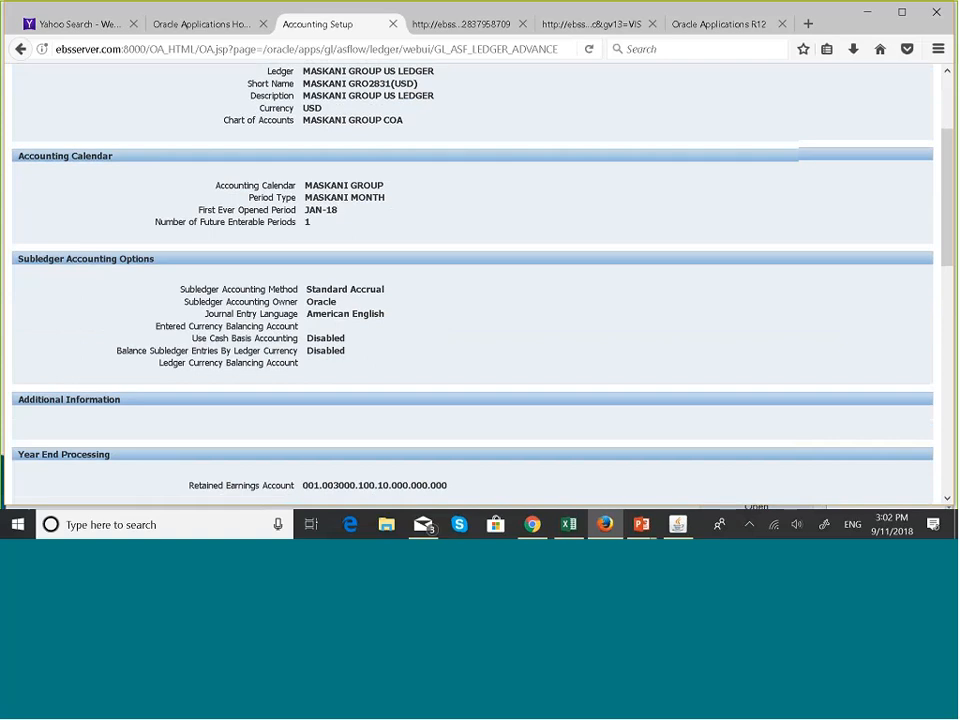
pyautogui.scroll(3, 312, 268)
pyautogui.scroll(-3, 310, 262)
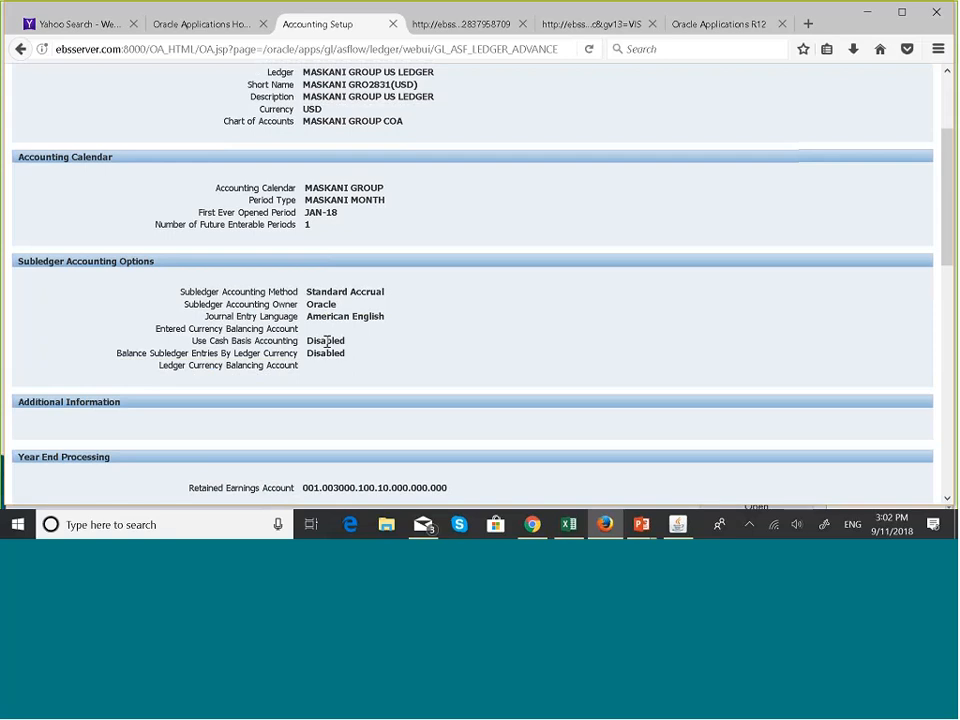
pyautogui.scroll(2, 326, 341)
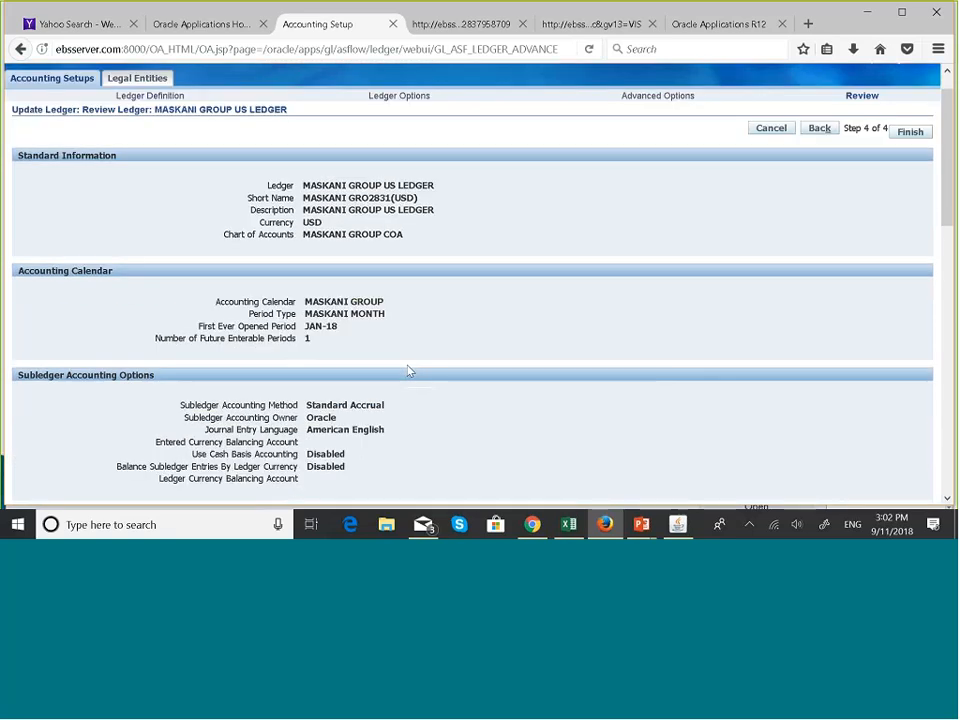
pyautogui.scroll(-1, 408, 371)
pyautogui.scroll(-3, 419, 145)
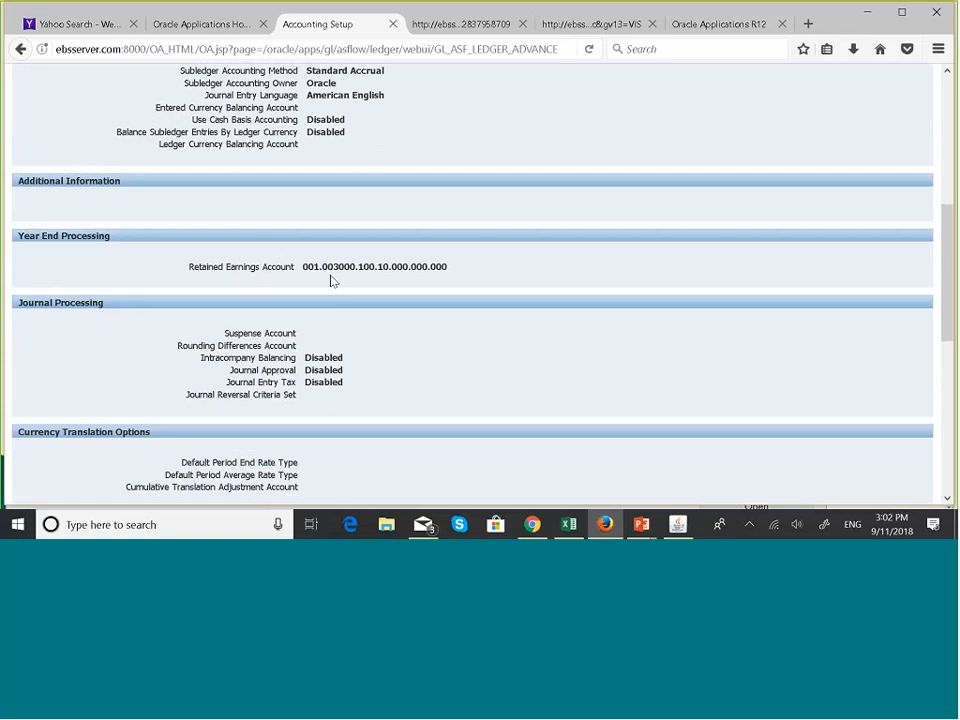
pyautogui.scroll(-2, 331, 281)
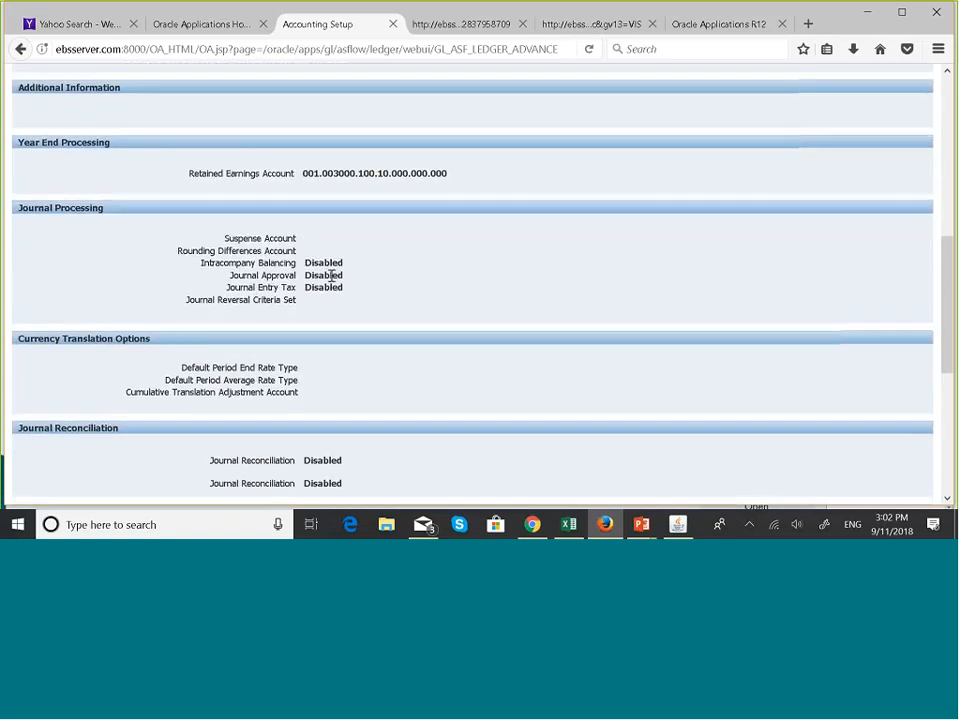
pyautogui.scroll(-1, 331, 275)
pyautogui.scroll(-2, 331, 276)
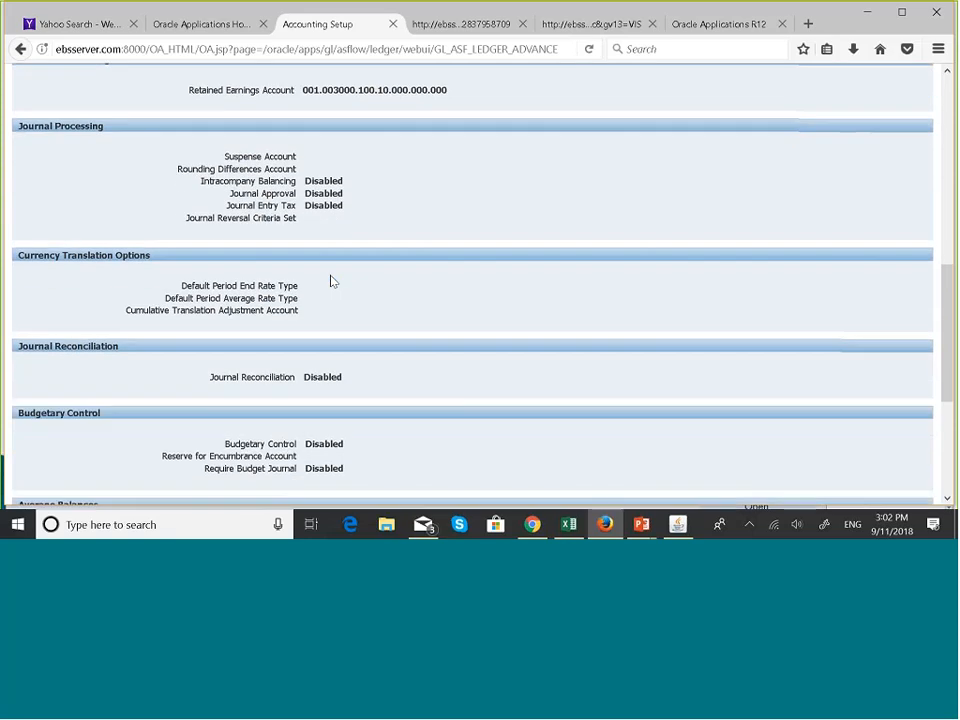
pyautogui.scroll(-2, 331, 281)
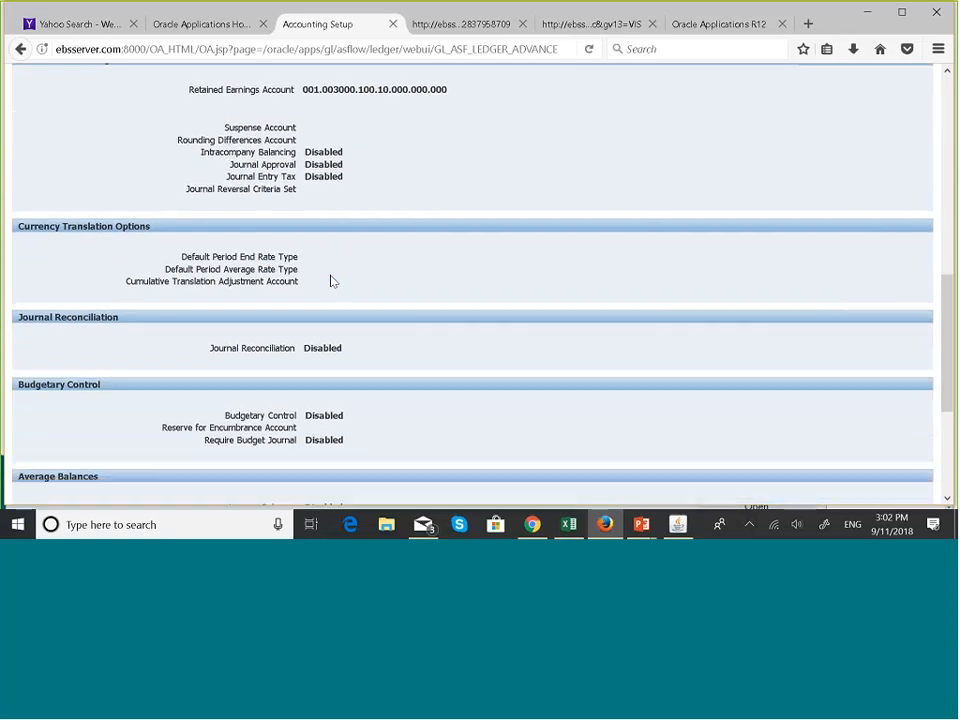
pyautogui.scroll(-4, 331, 281)
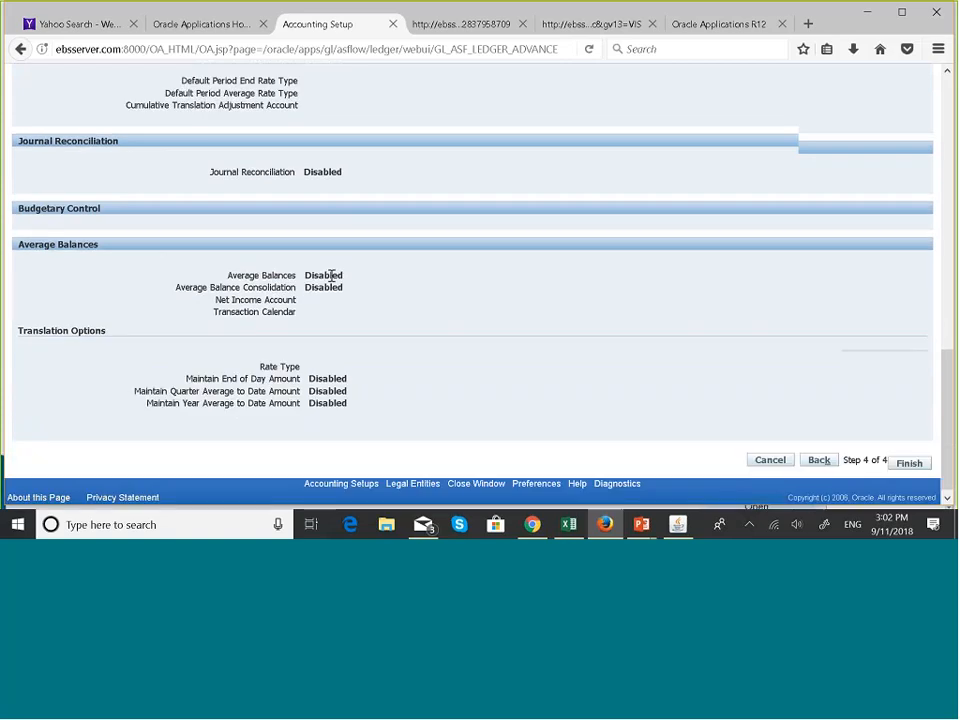
pyautogui.scroll(-2, 332, 279)
pyautogui.scroll(10, 331, 276)
pyautogui.scroll(8, 331, 276)
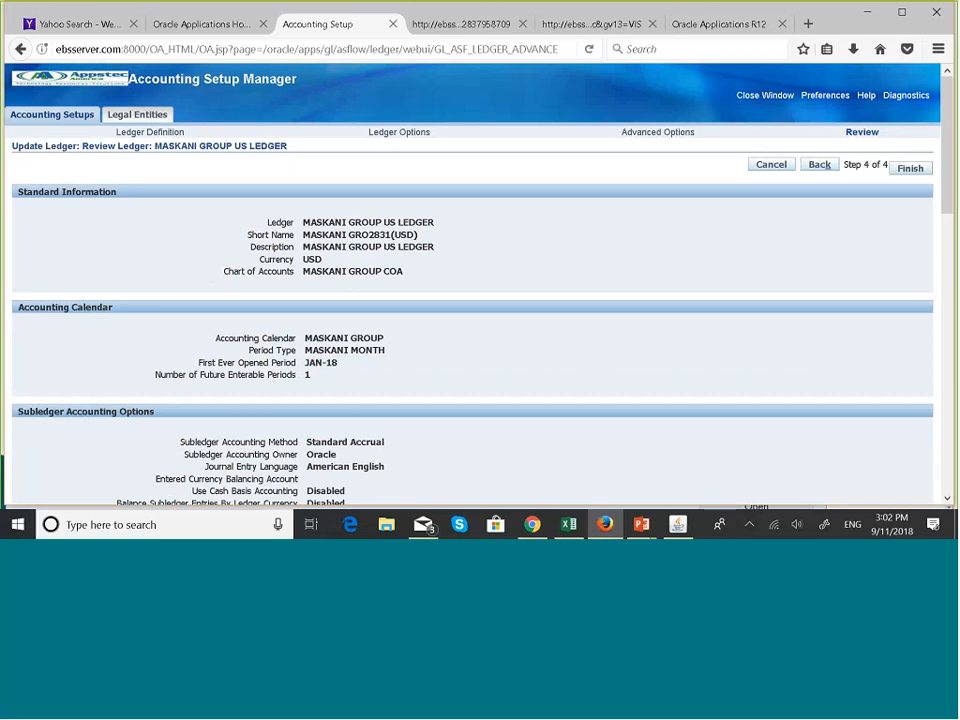
# Step: Finish the ledger options update and check the status of the primary ledger's setup steps
pyautogui.click(910, 168)
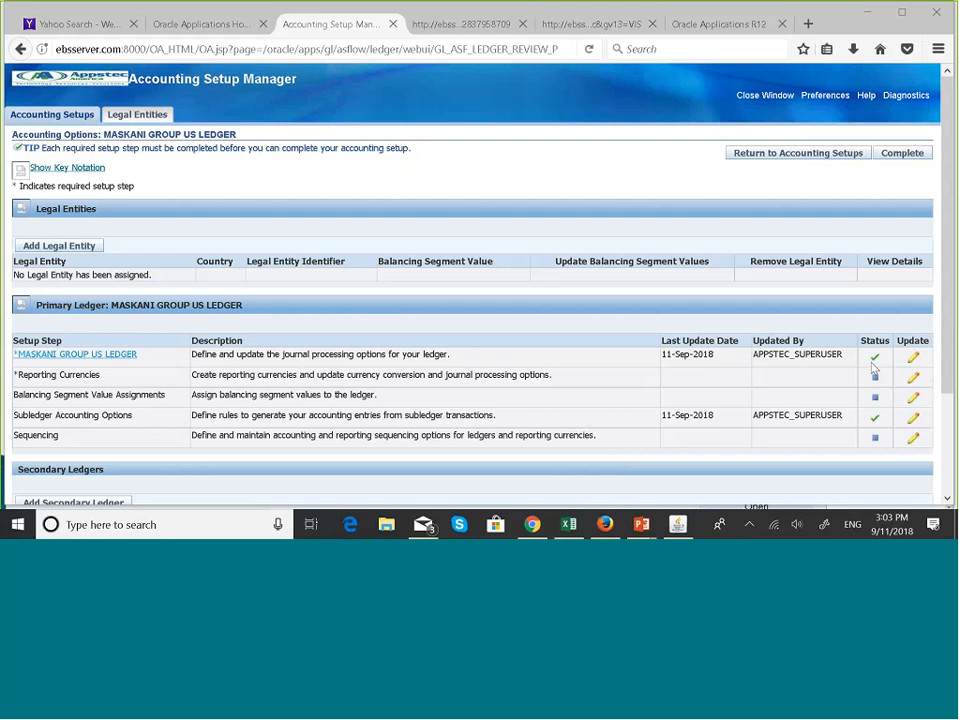
pyautogui.scroll(-1, 872, 368)
pyautogui.scroll(-1, 875, 336)
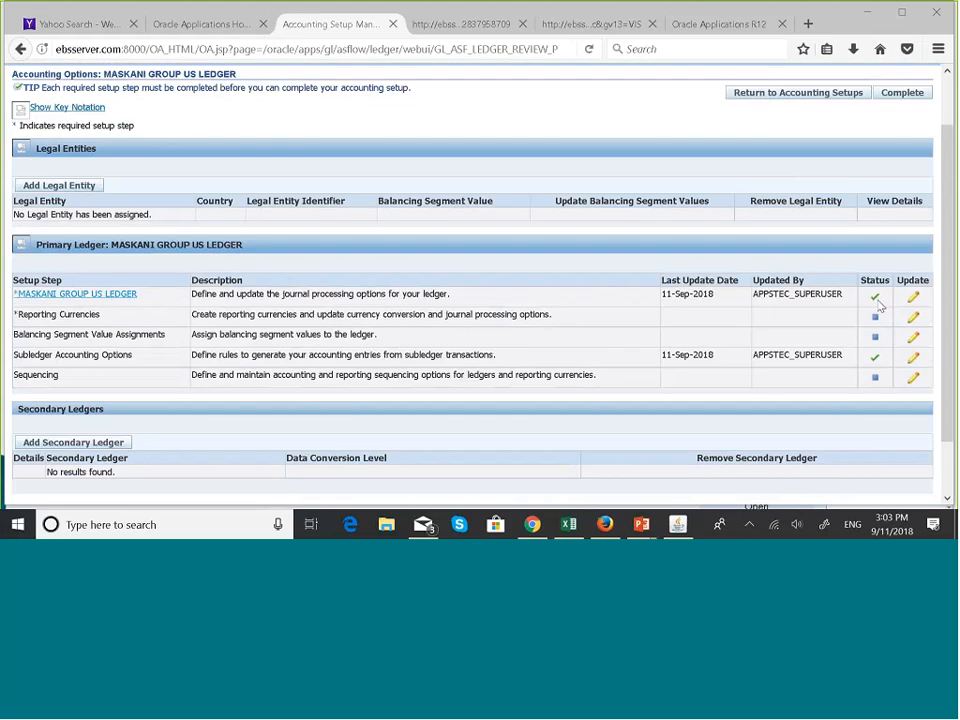
pyautogui.scroll(1, 880, 310)
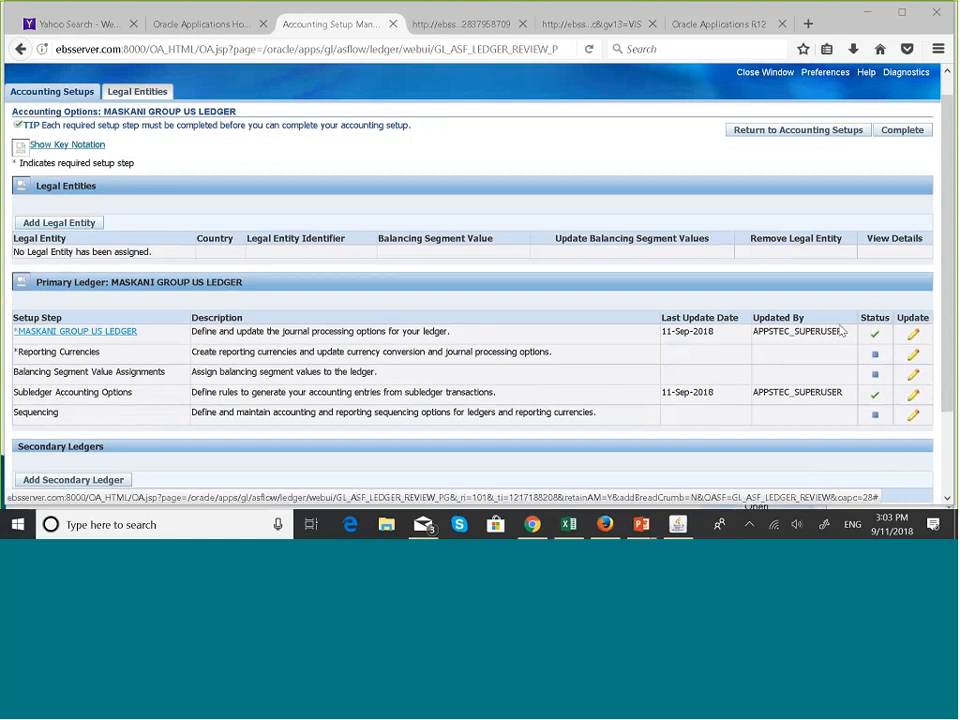
# Step: Reopen the MASKANI GROUP US LEDGER definition for update, look over its settings, and cancel back to the accounting options
pyautogui.click(911, 338)
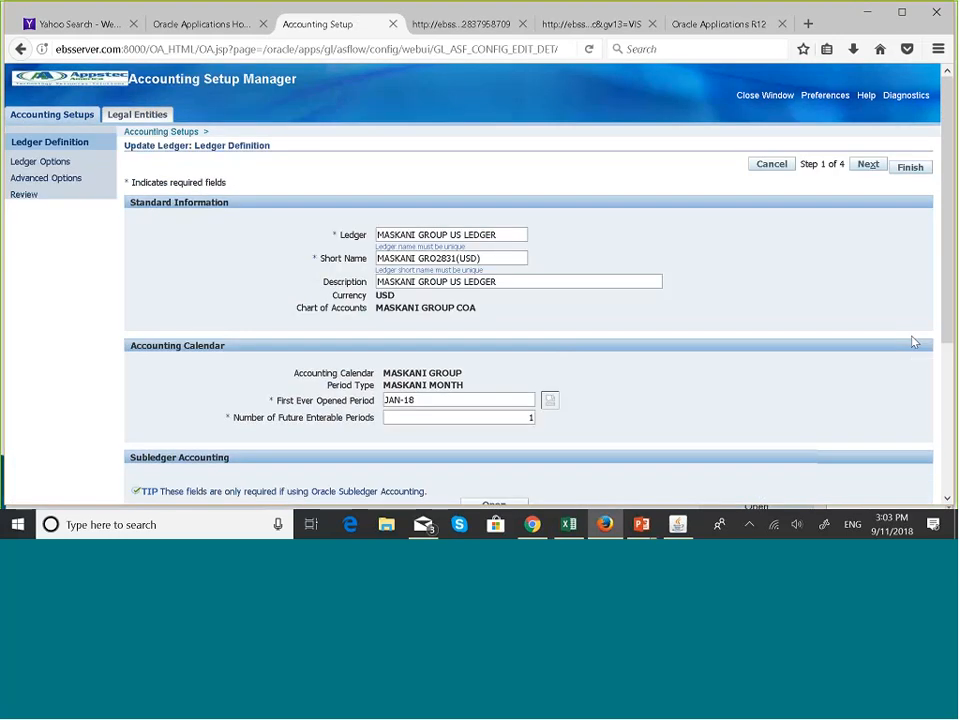
pyautogui.scroll(-3, 732, 318)
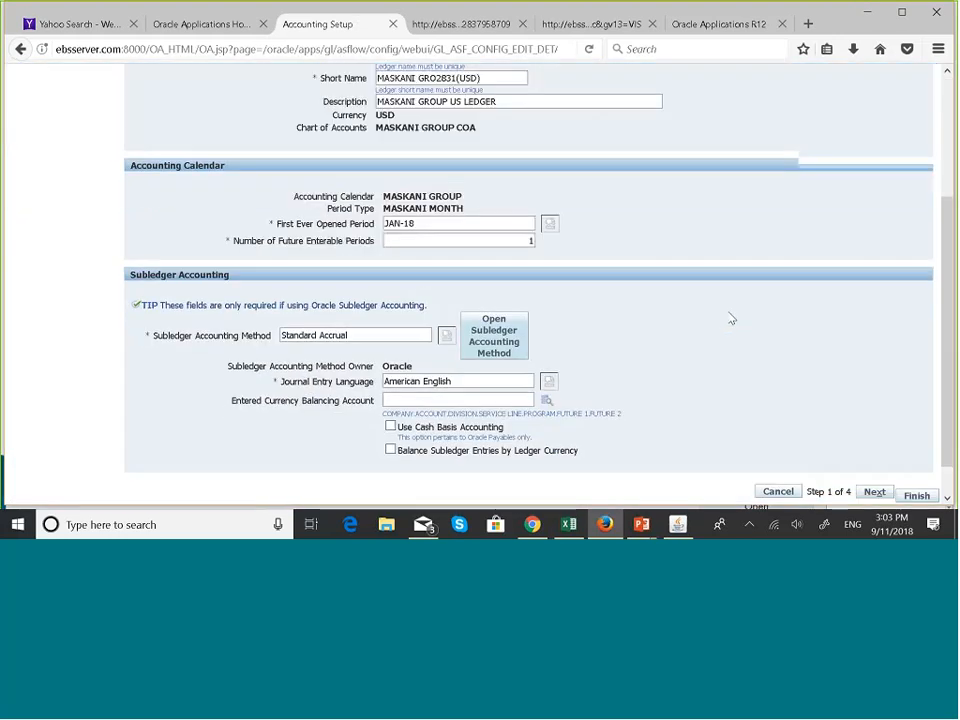
pyautogui.scroll(3, 732, 318)
pyautogui.scroll(-1, 732, 318)
pyautogui.scroll(-1, 732, 318)
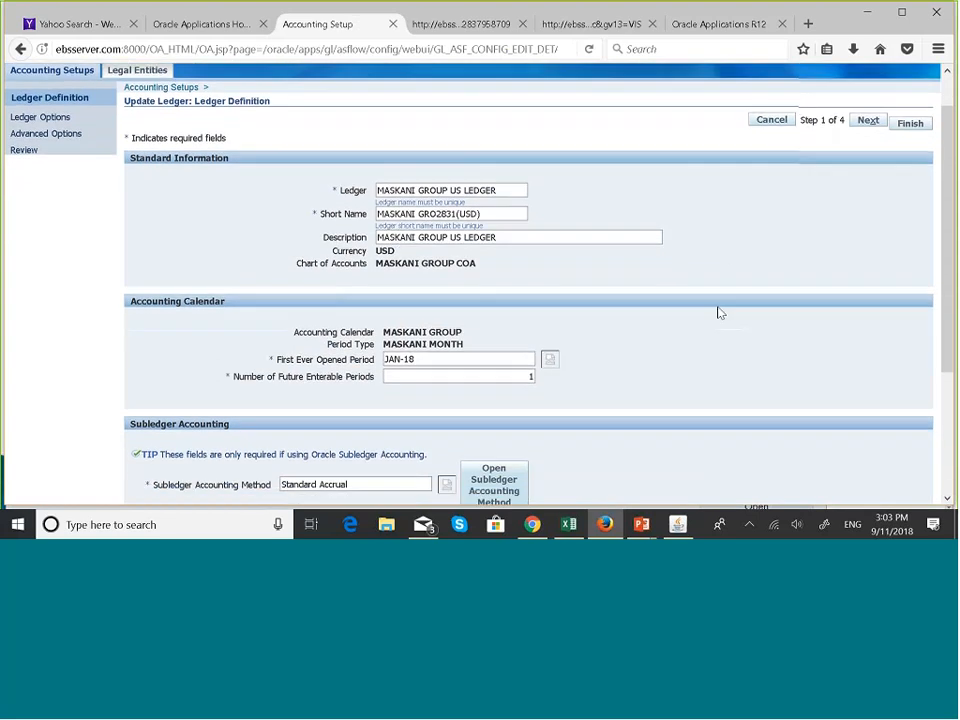
pyautogui.scroll(1, 710, 300)
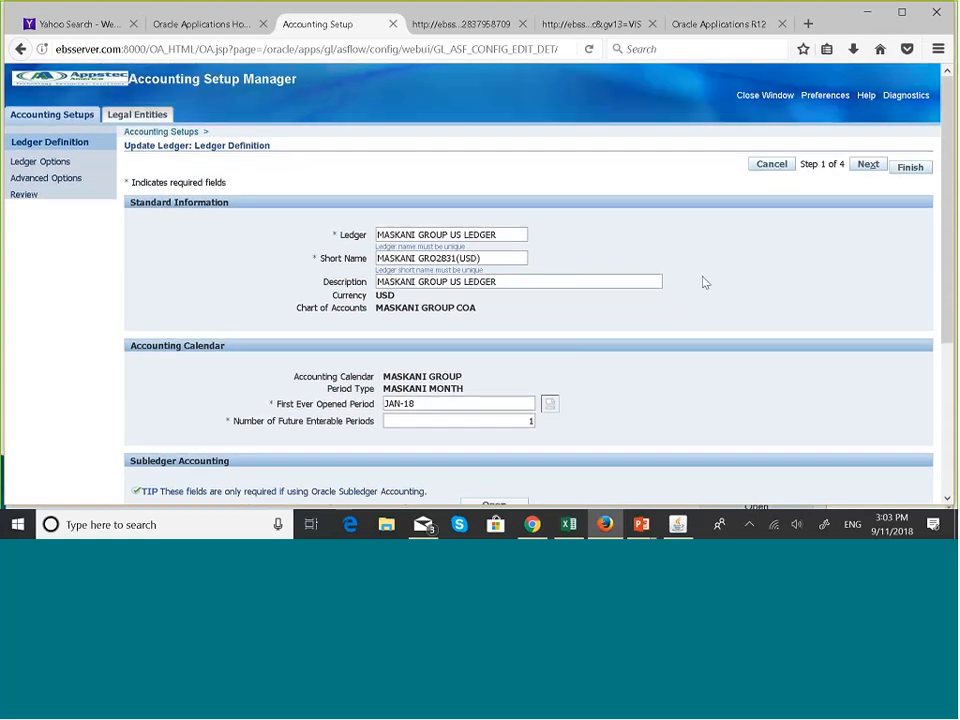
pyautogui.click(769, 166)
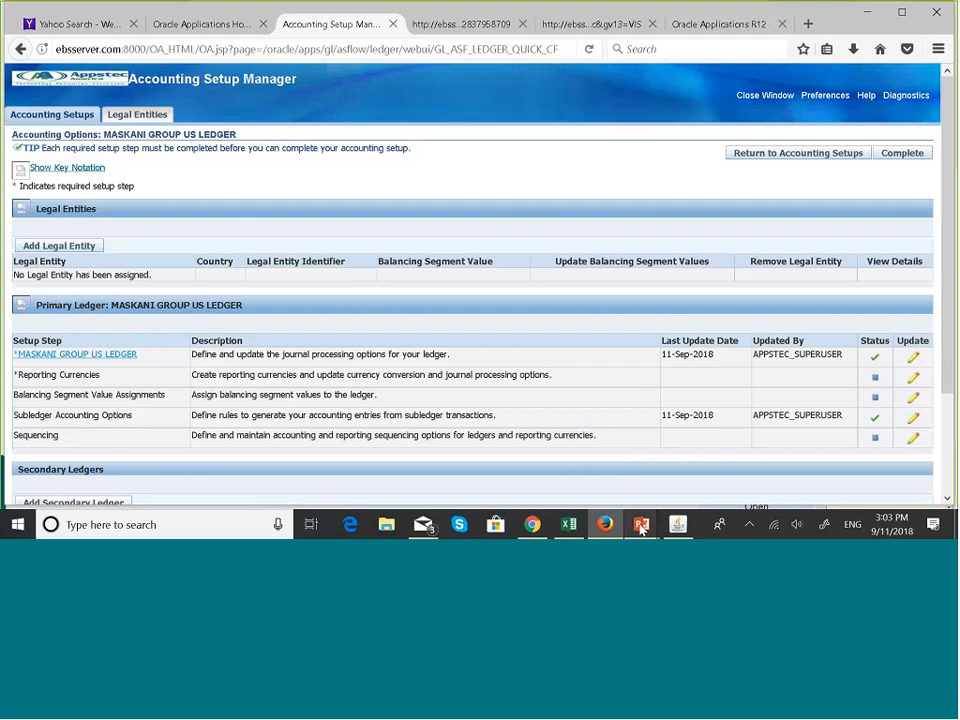
# Step: Switch to the PowerPoint slide show and view the Creating Primary Ledger and GL Periodic Cycle slides
pyautogui.moveTo(641, 529)
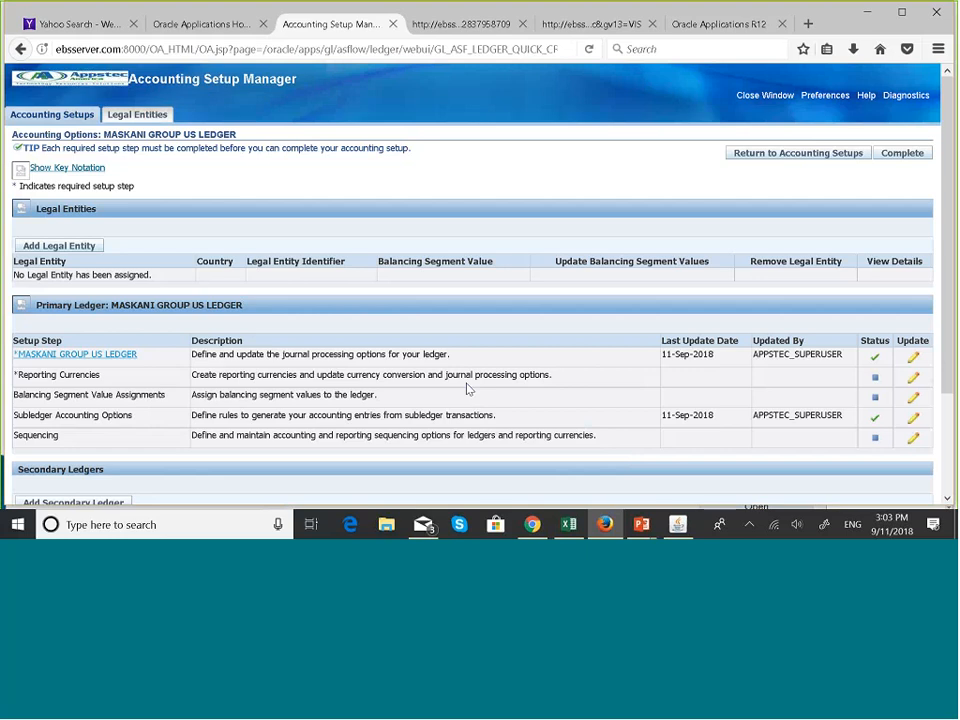
pyautogui.press('super+Tab')
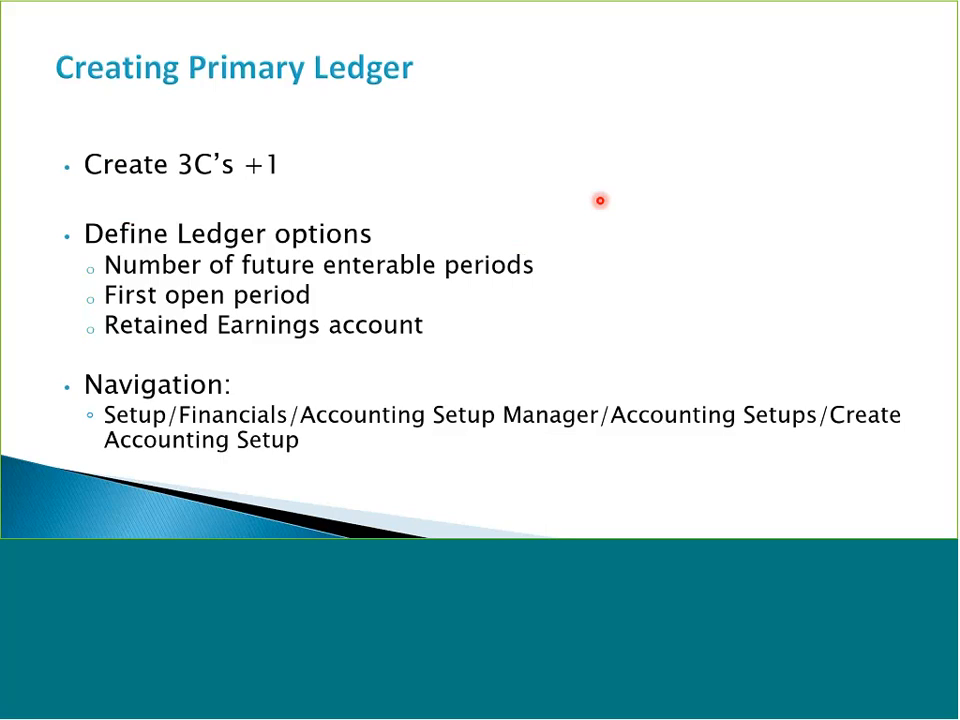
pyautogui.press('Right')
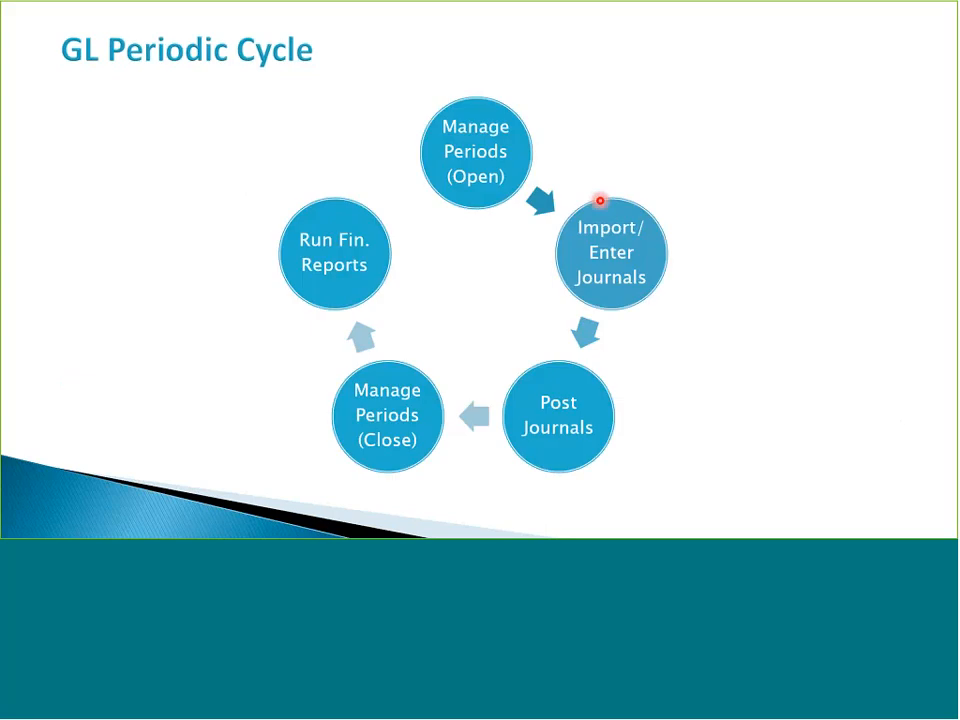
pyautogui.press('Left')
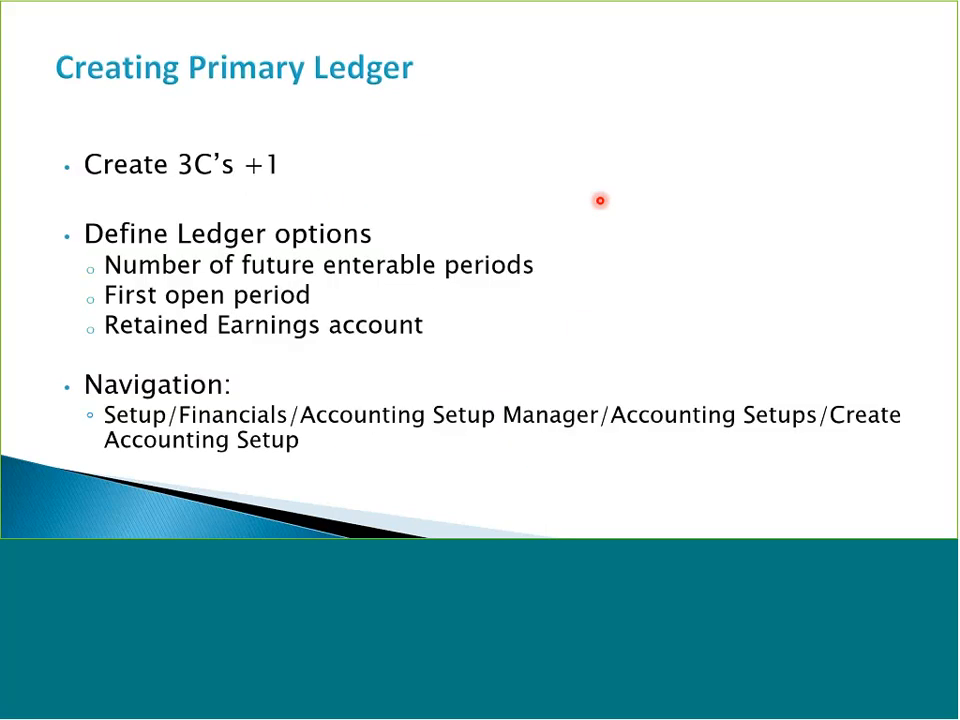
# Step: Advance to the GL Periodic Cycle slide, switch to Oracle Applications, and create a new journal in the BJ PRIMARY LEDGER
pyautogui.press('Right')
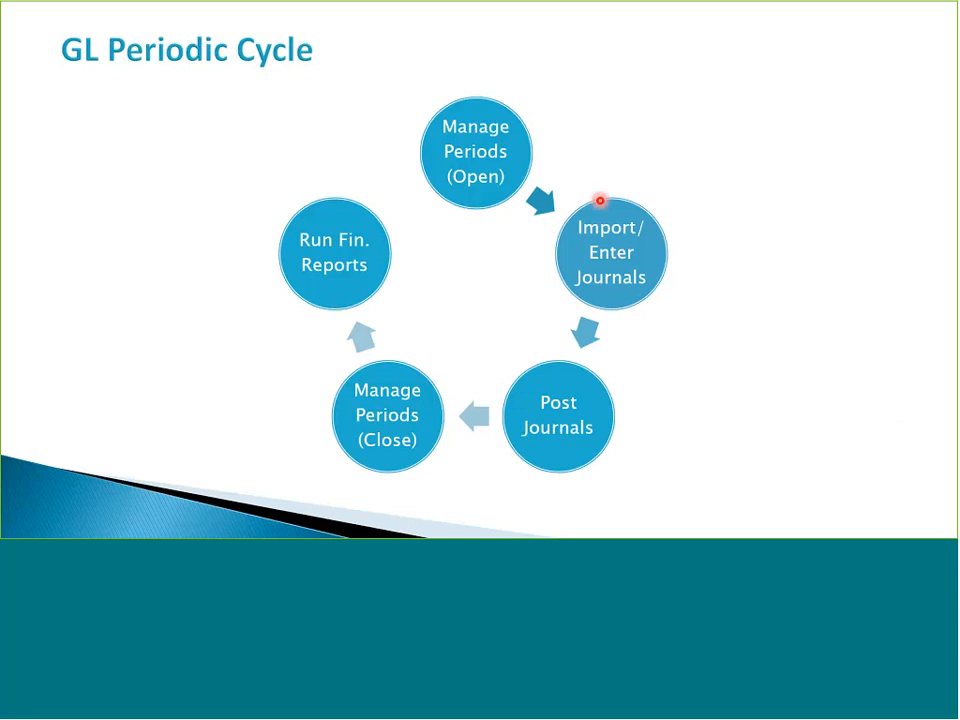
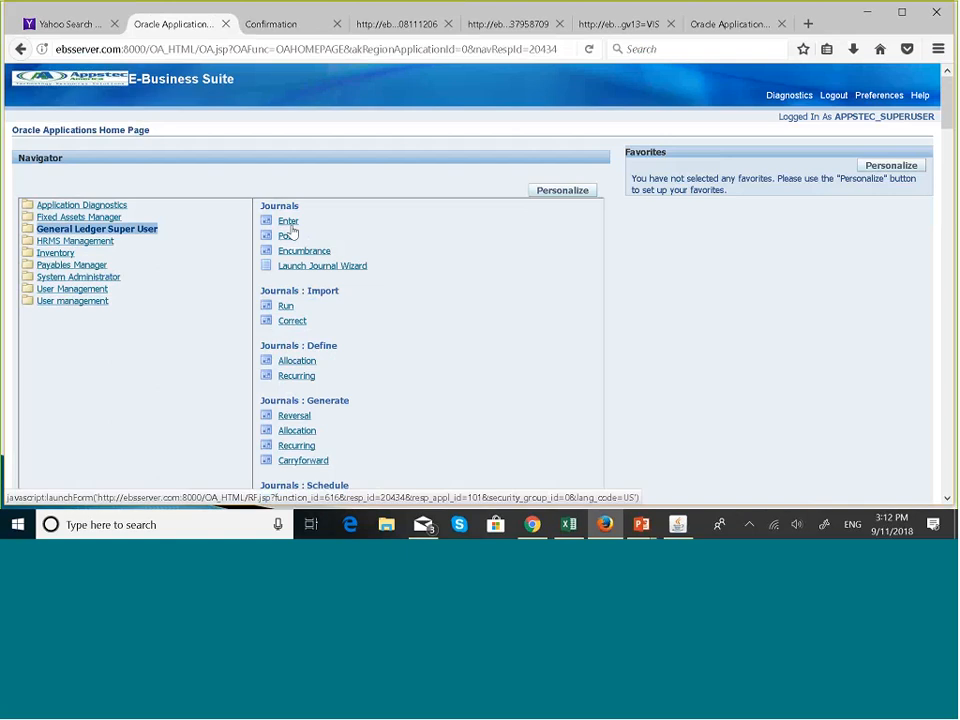
pyautogui.click(291, 230)
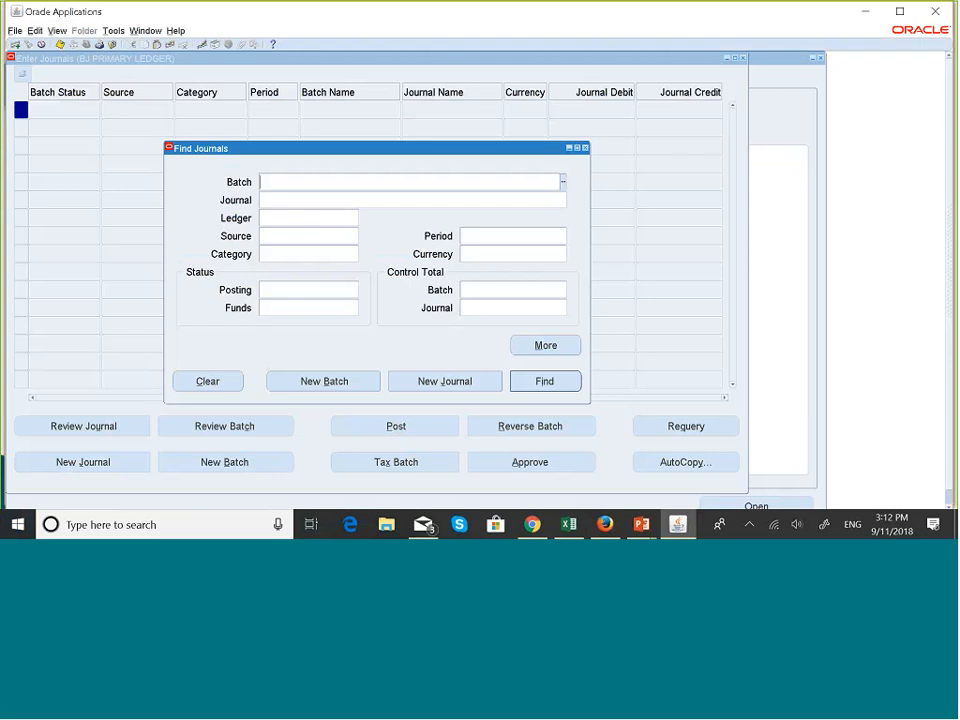
pyautogui.click(472, 388)
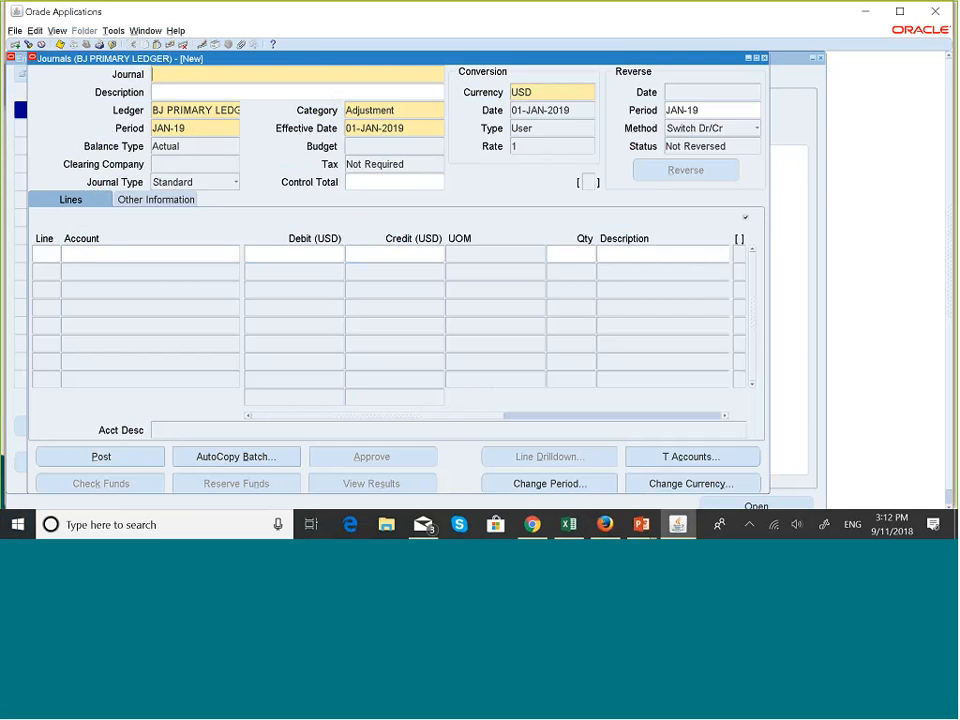
# Step: Check the new journal's ledger and category fields and view the list of available currencies without choosing one
pyautogui.click(232, 113)
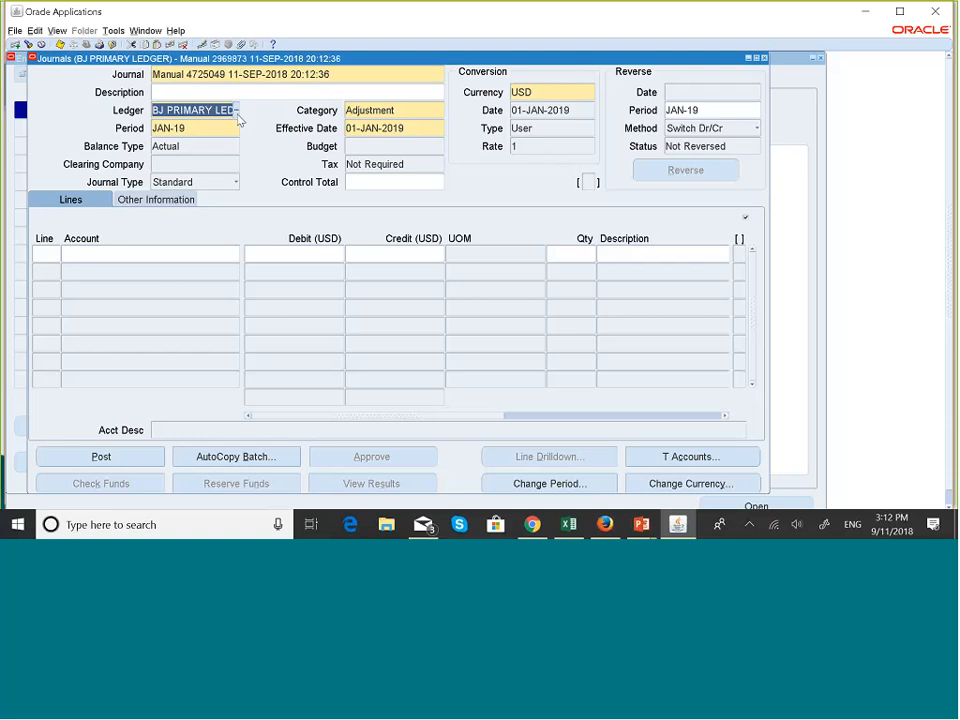
pyautogui.press('Tab')
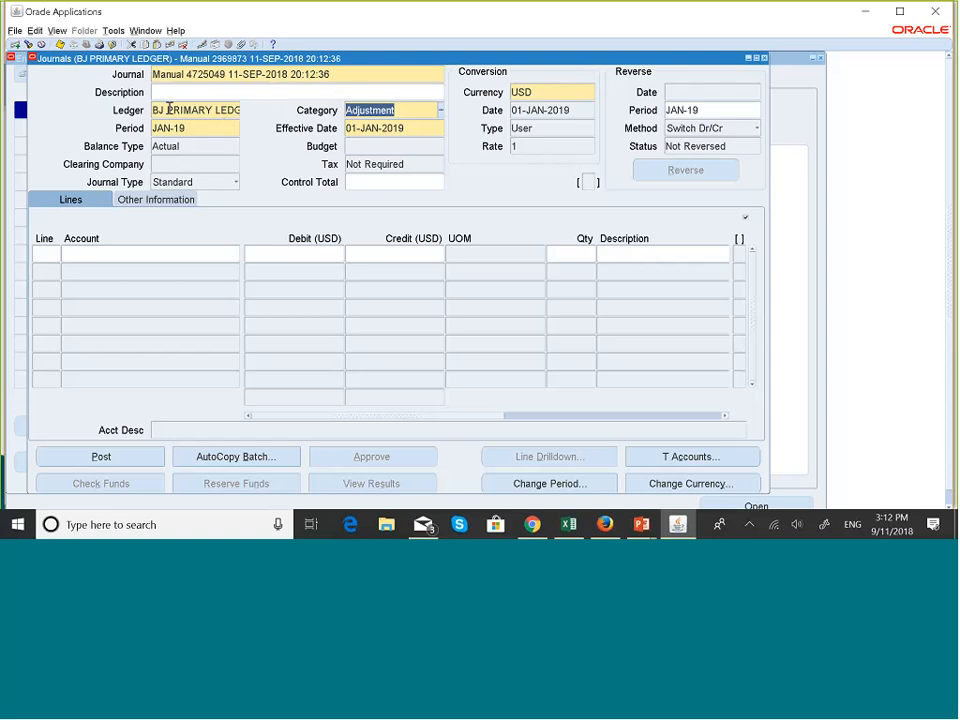
pyautogui.click(217, 110)
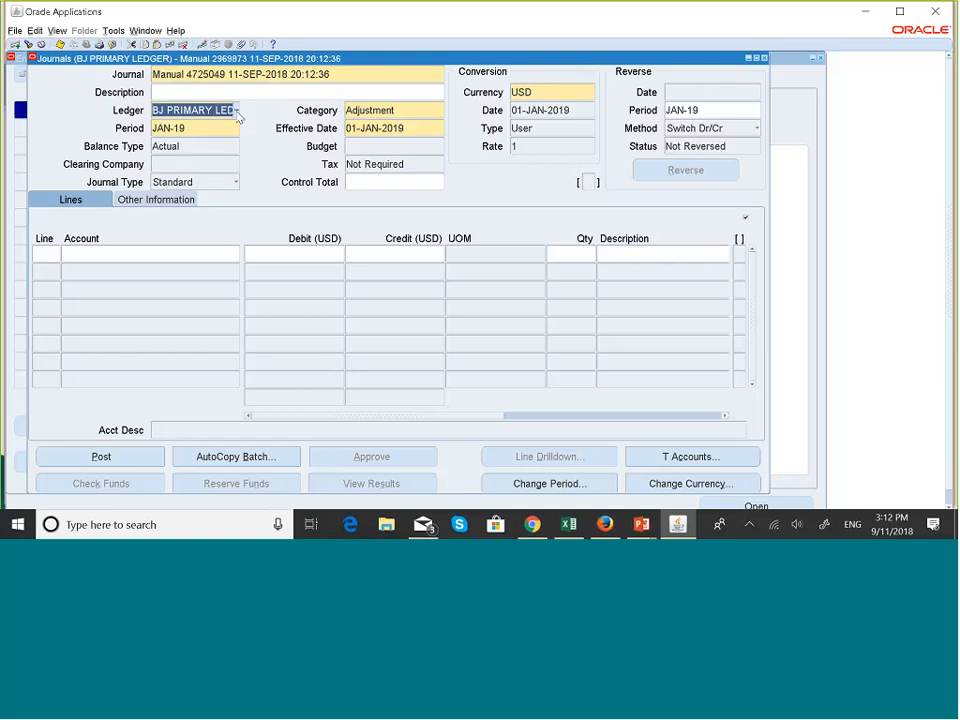
pyautogui.press('Tab')
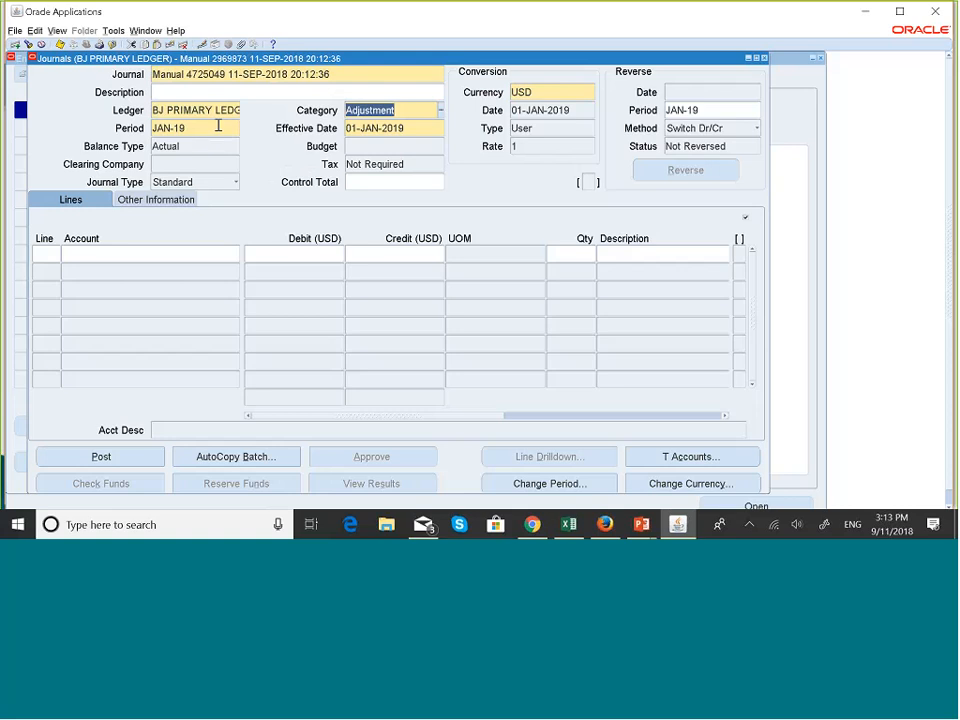
pyautogui.click(545, 91)
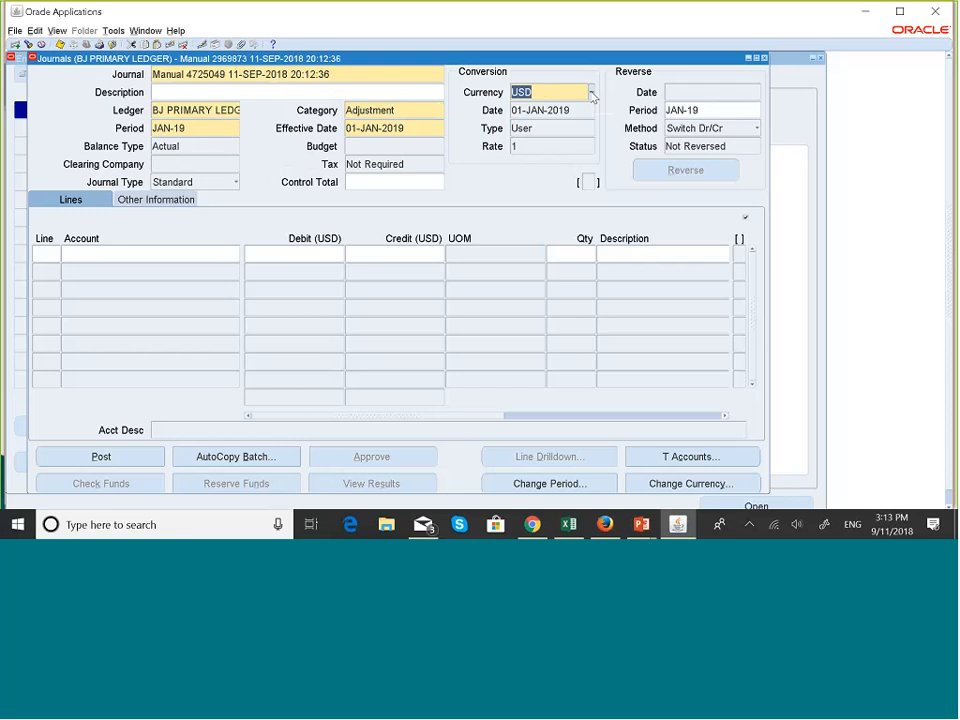
pyautogui.click(591, 93)
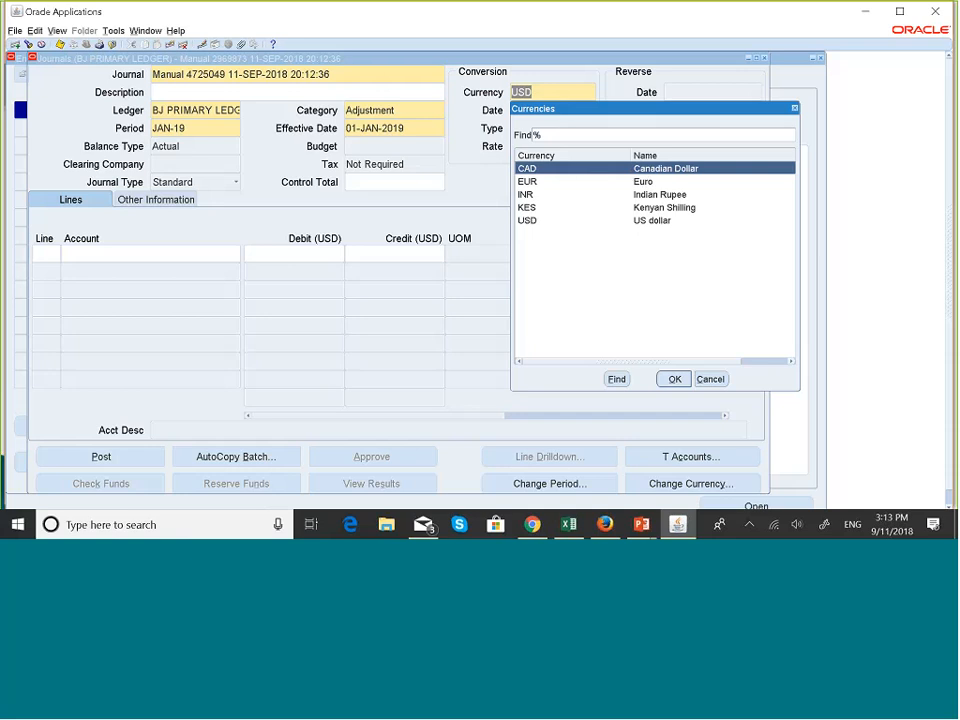
pyautogui.click(795, 109)
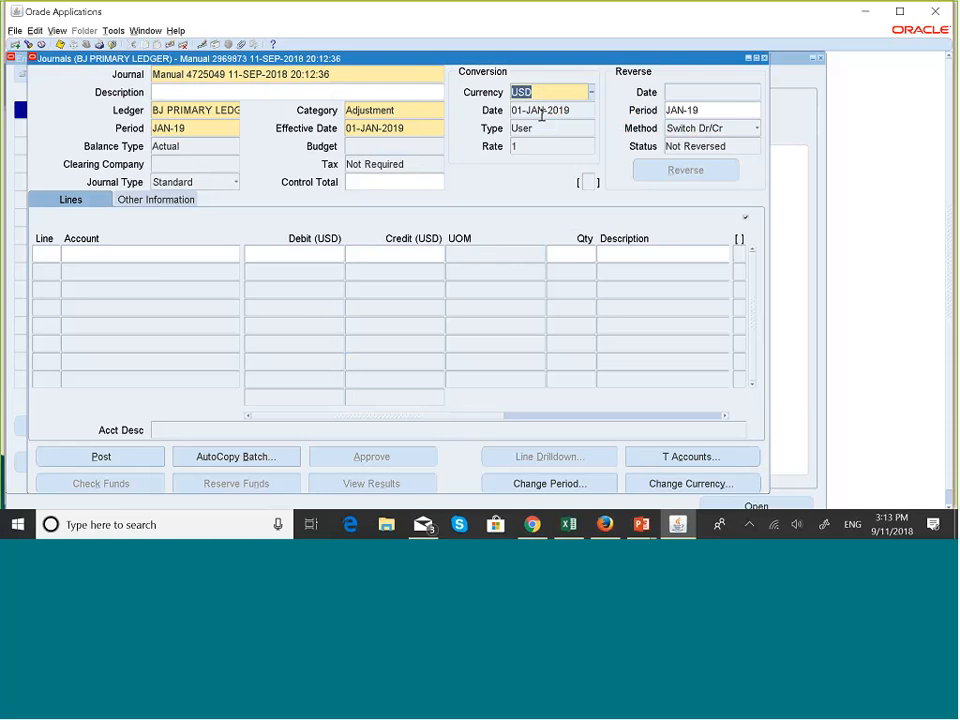
# Step: Set the journal currency to KES, view the available conversion types, and close the list without choosing one
pyautogui.click(592, 93)
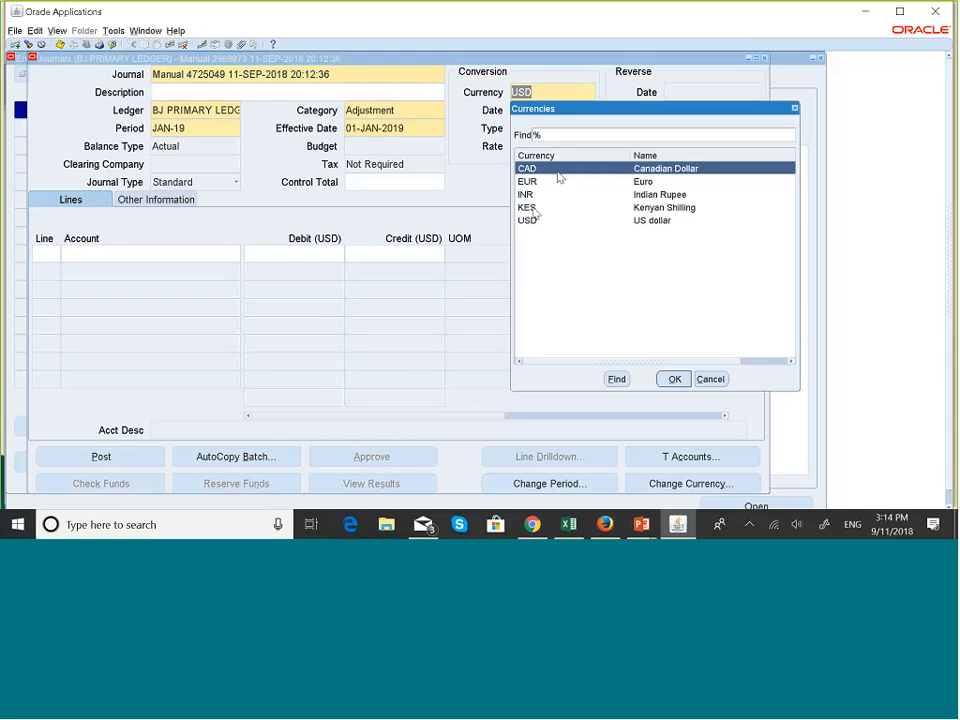
pyautogui.click(535, 208)
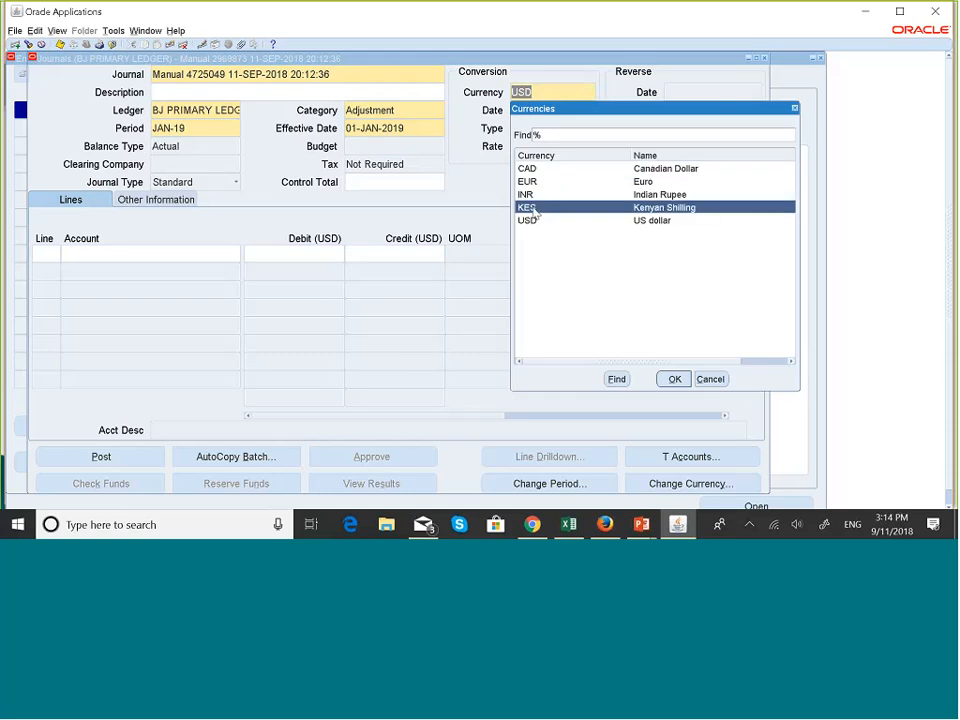
pyautogui.click(673, 379)
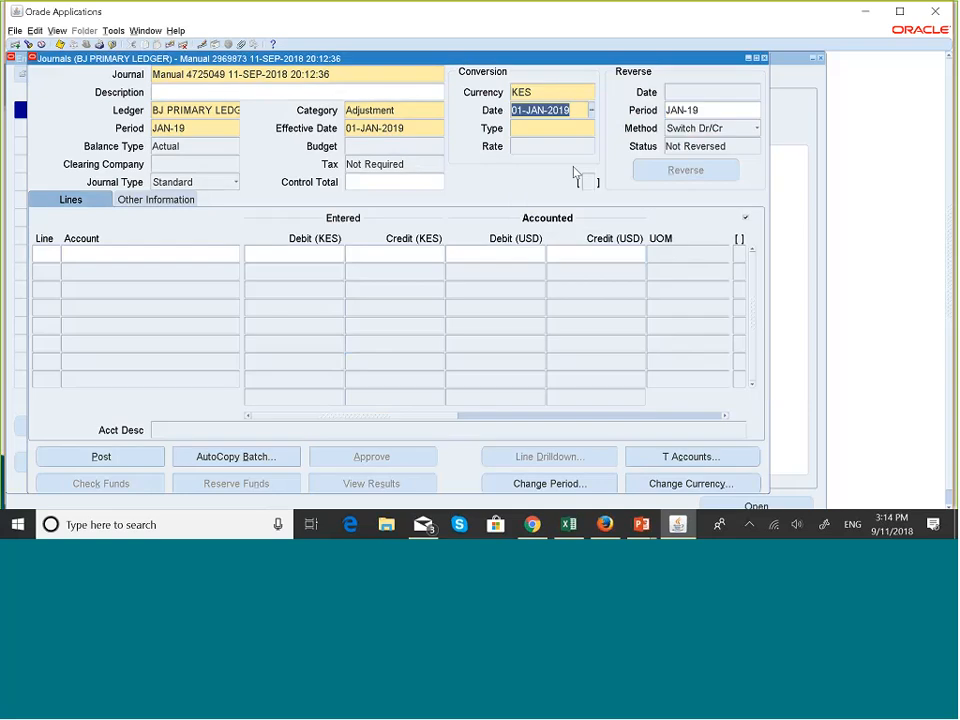
pyautogui.click(533, 131)
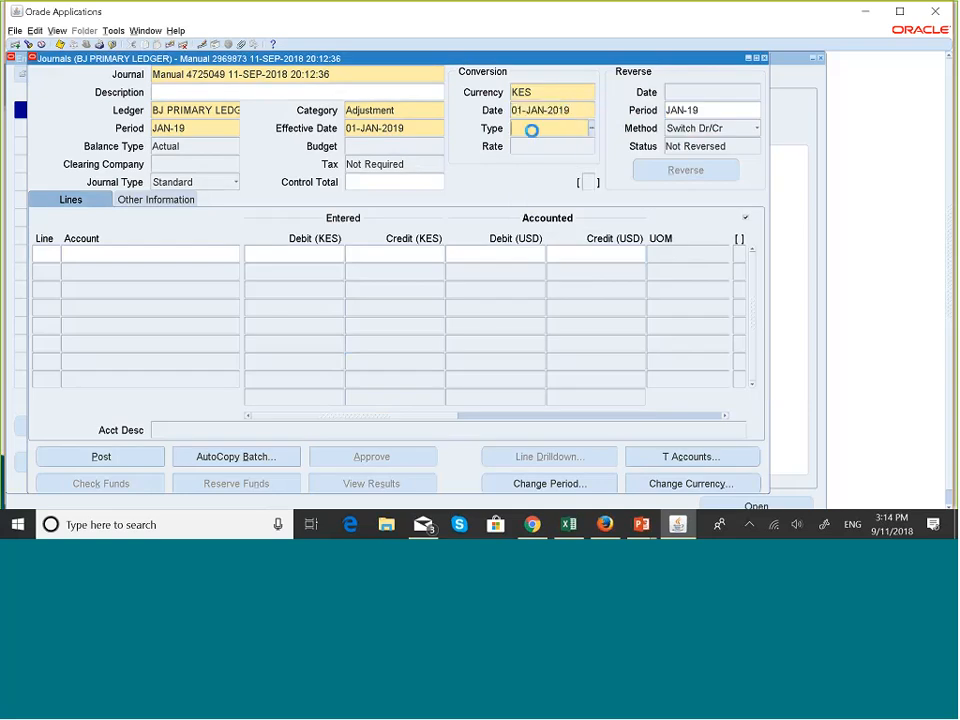
pyautogui.click(590, 133)
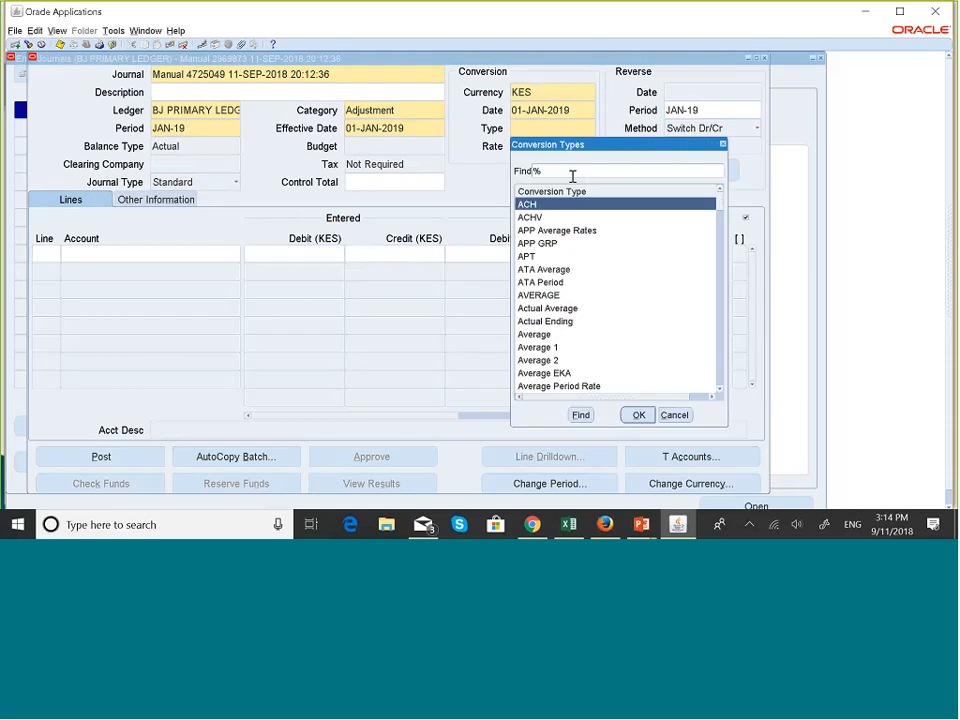
pyautogui.click(722, 146)
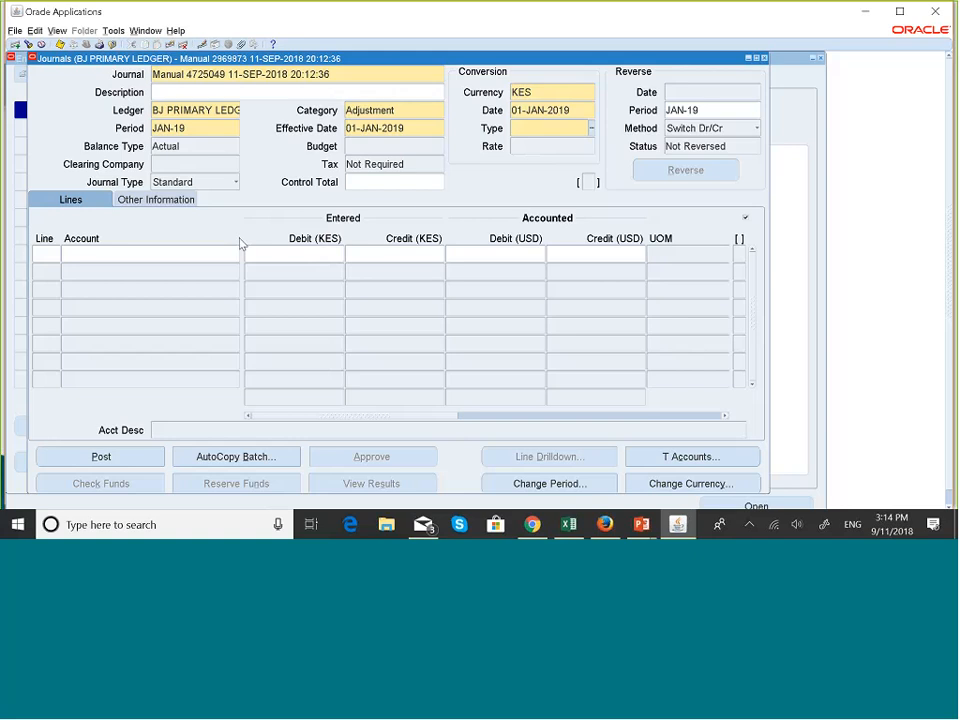
# Step: Set the journal currency back to USD and dismiss the additional comments form without filling it in
pyautogui.doubleClick(556, 92)
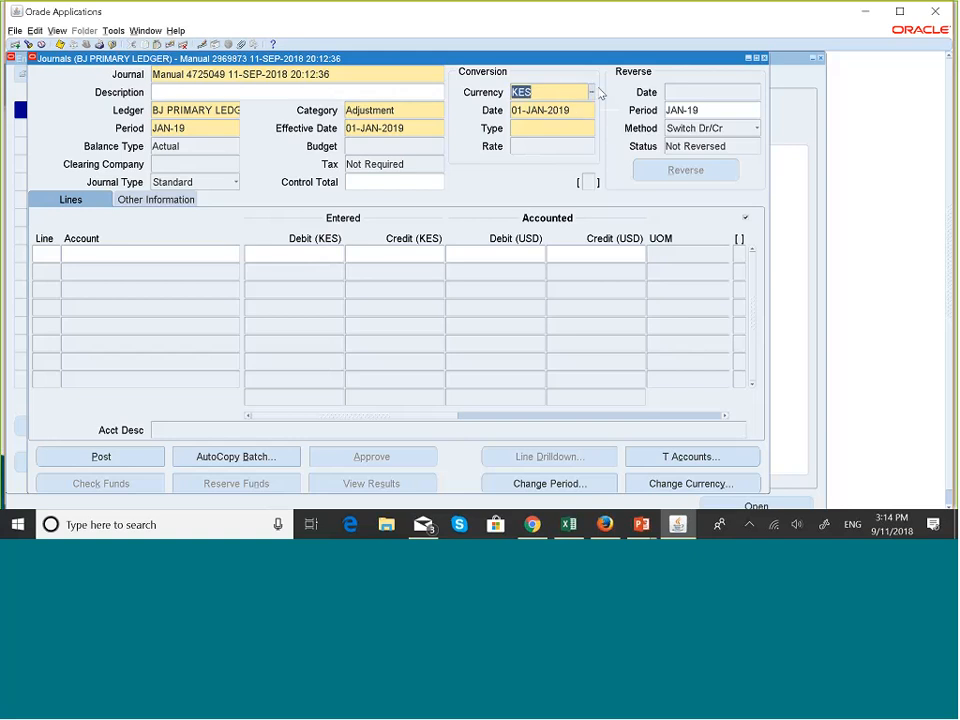
pyautogui.click(592, 92)
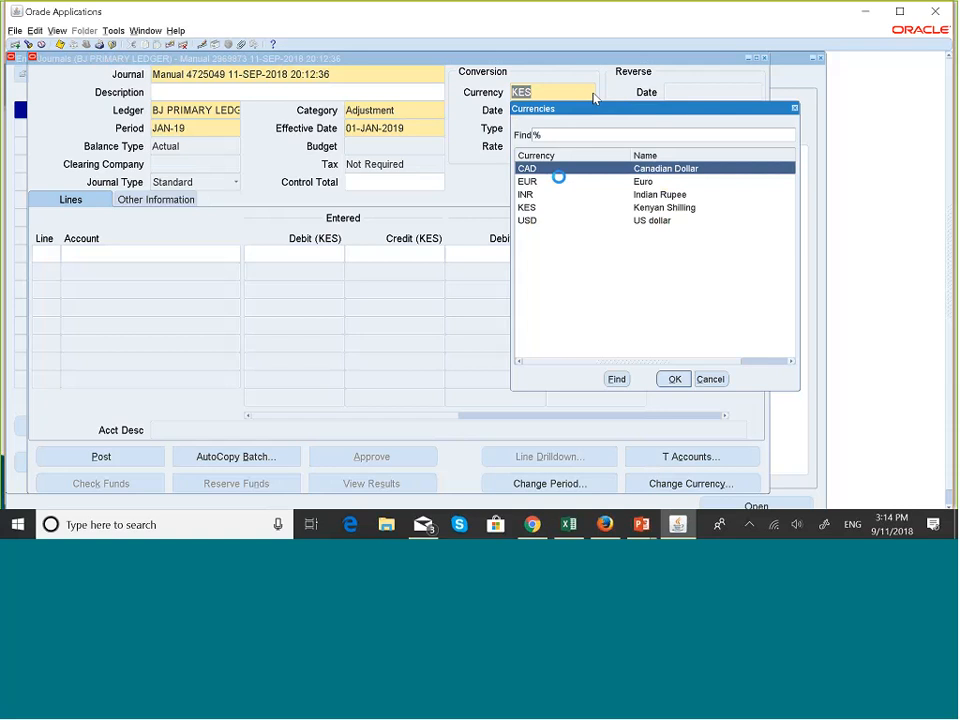
pyautogui.click(535, 220)
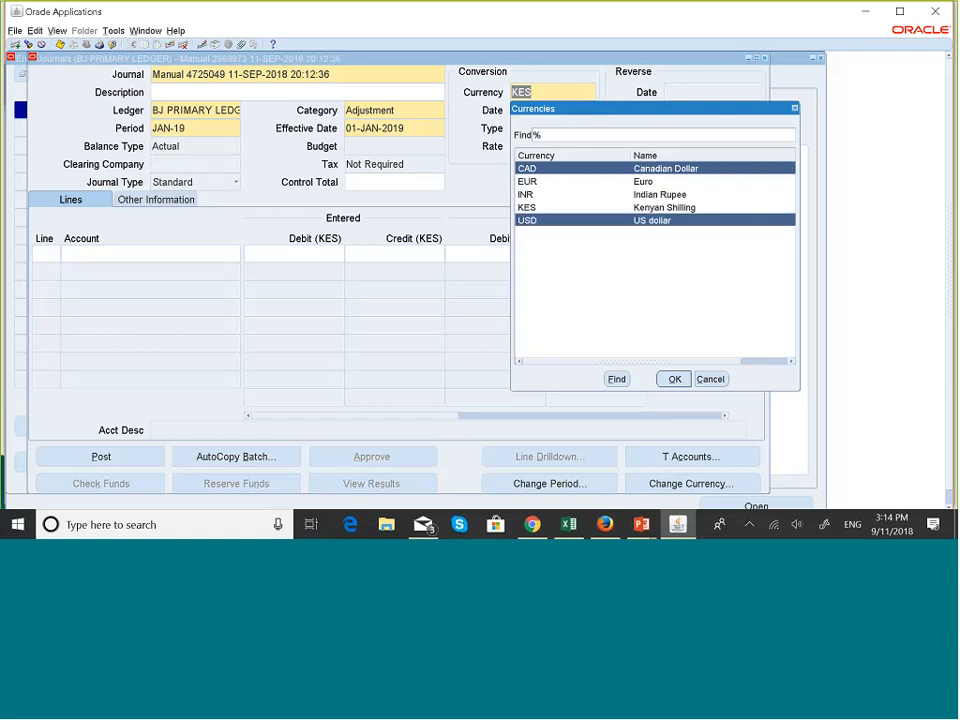
pyautogui.click(674, 379)
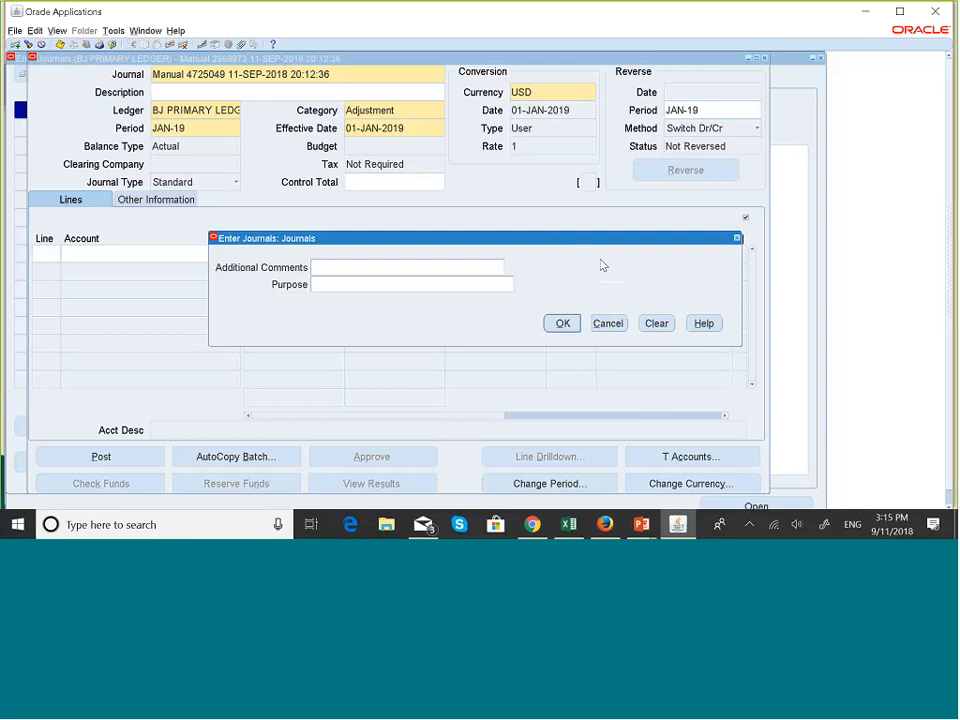
pyautogui.click(736, 238)
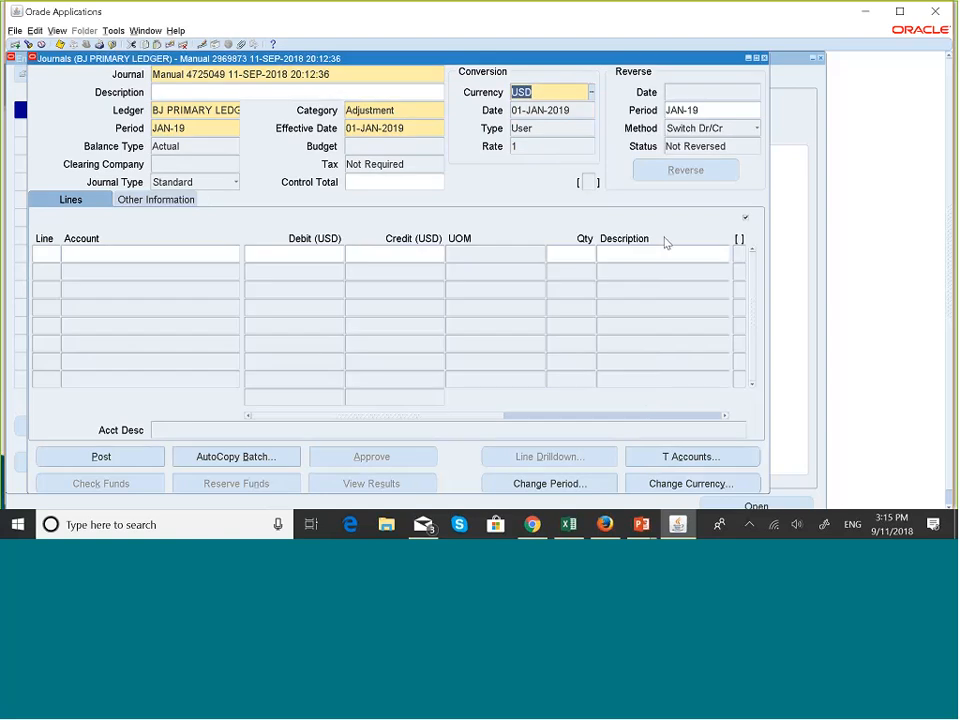
# Step: Start the first journal line with line number 10 and go to its account
pyautogui.click(84, 246)
pyautogui.click(57, 251)
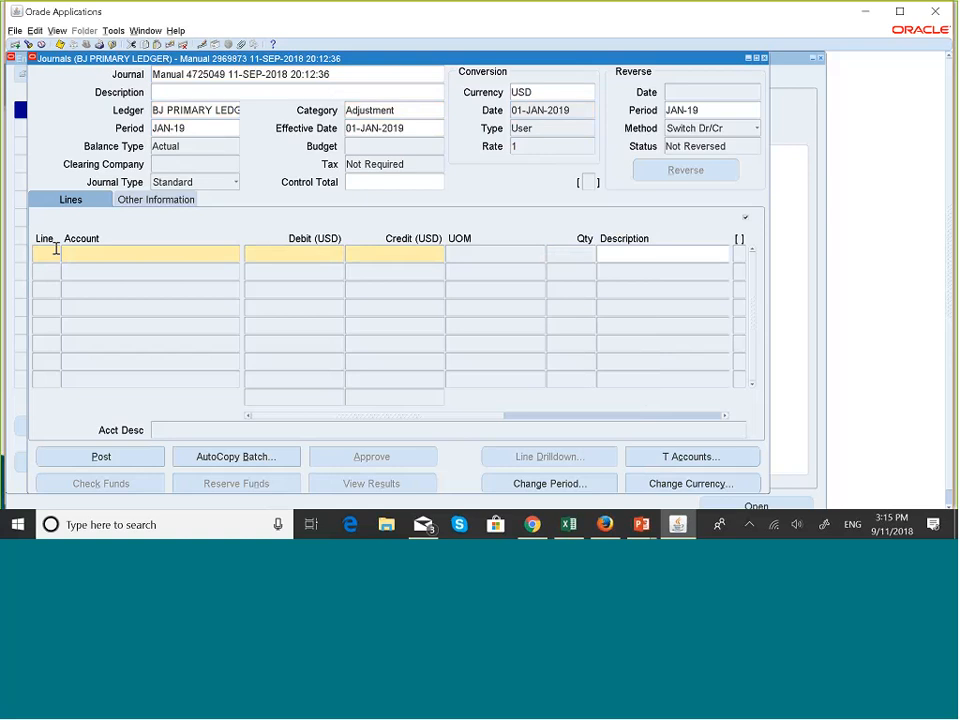
pyautogui.write('1')
pyautogui.write('0')
pyautogui.click(87, 255)
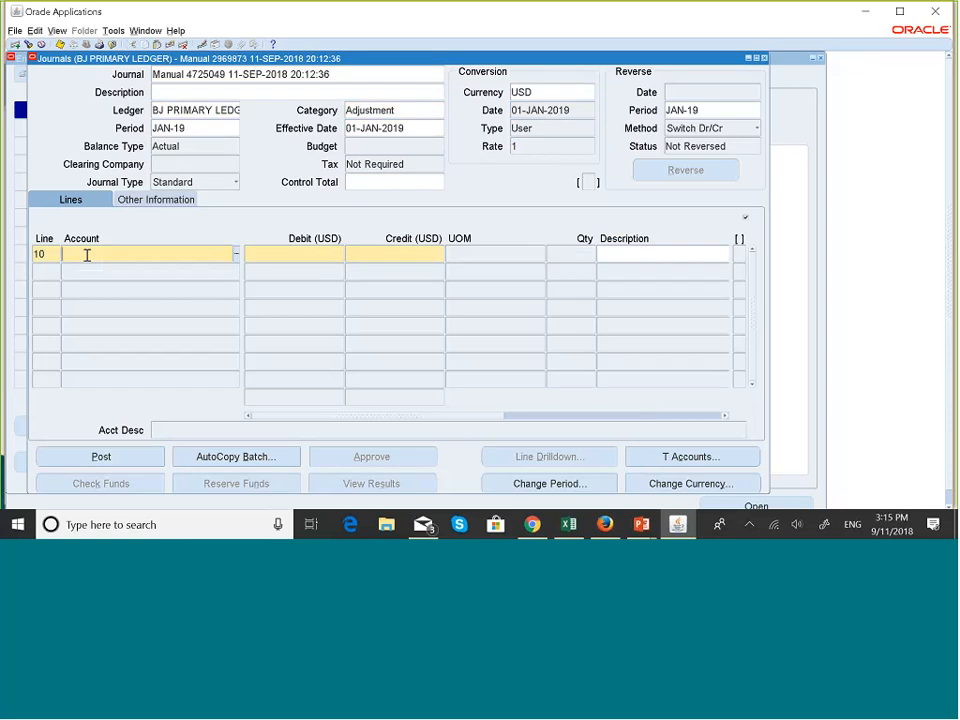
# Step: Set line 10's account combination to company 01 BJ Manufacturing, account 1400 Computer and department 00 HeadOffice
pyautogui.click(237, 256)
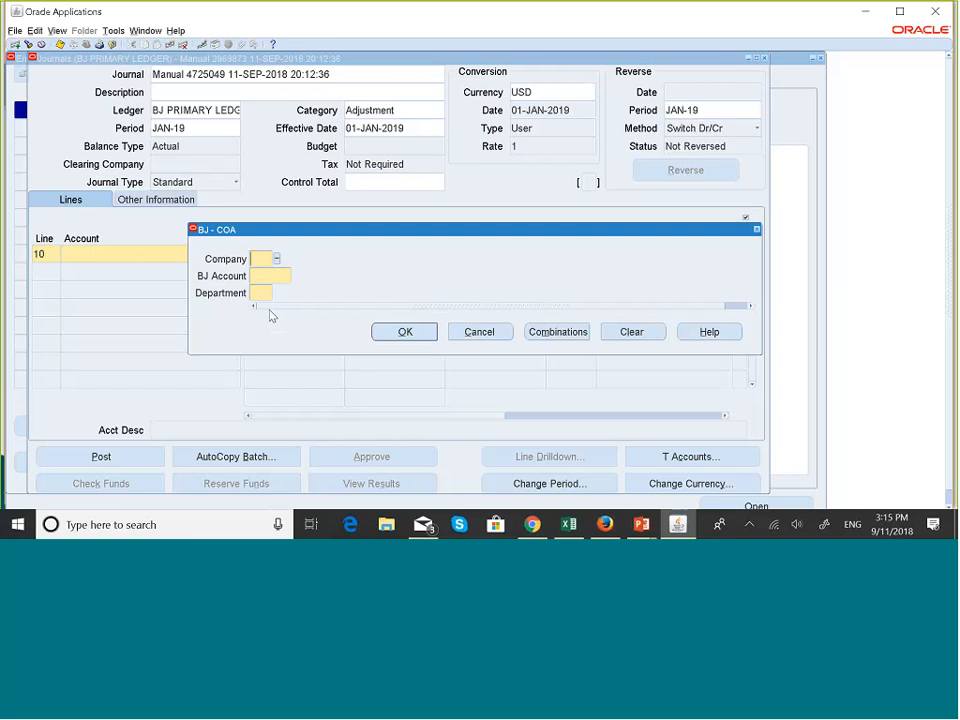
pyautogui.click(276, 258)
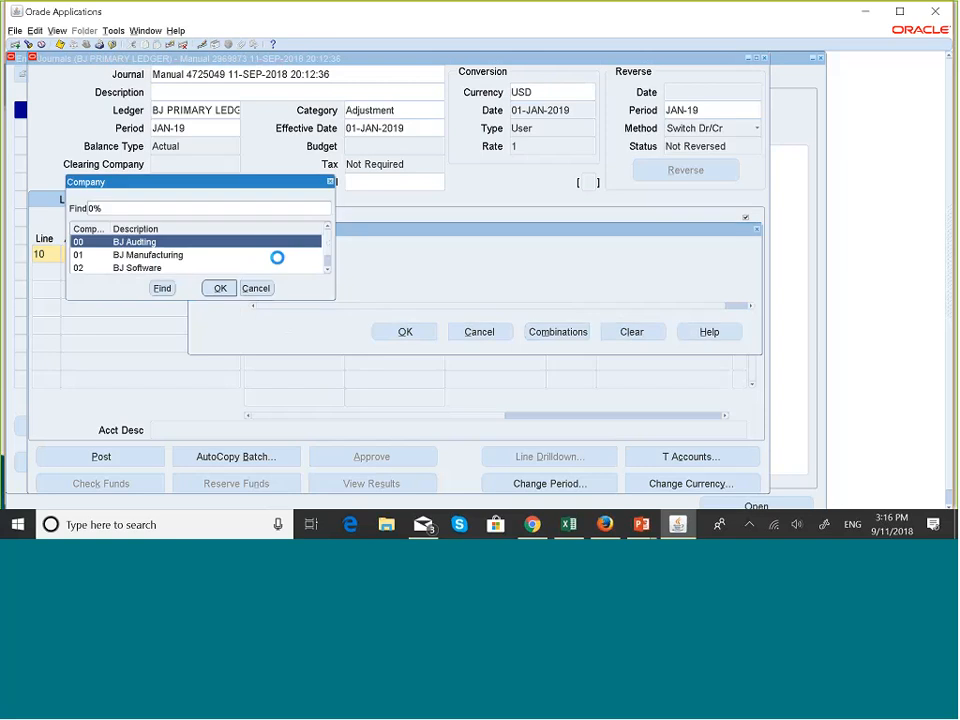
pyautogui.click(327, 269)
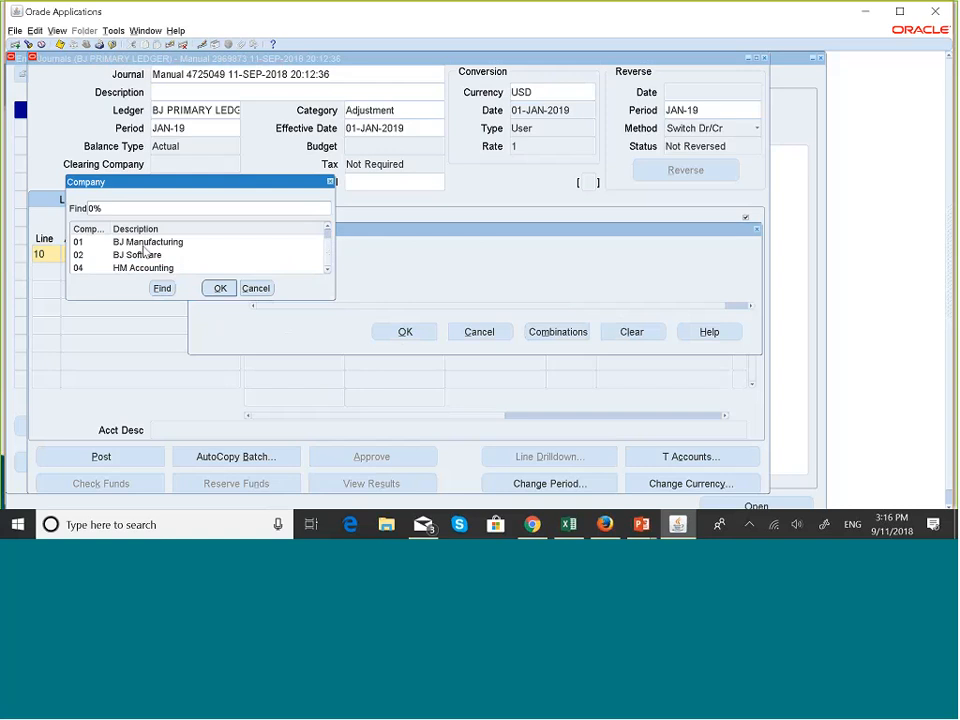
pyautogui.click(143, 244)
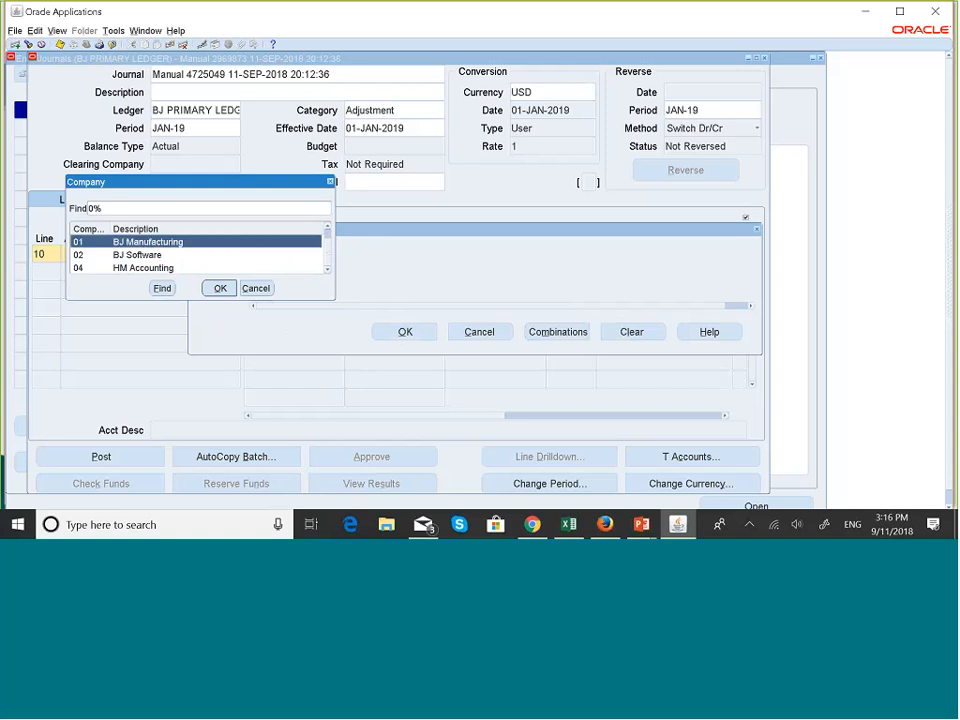
pyautogui.click(219, 289)
pyautogui.click(295, 276)
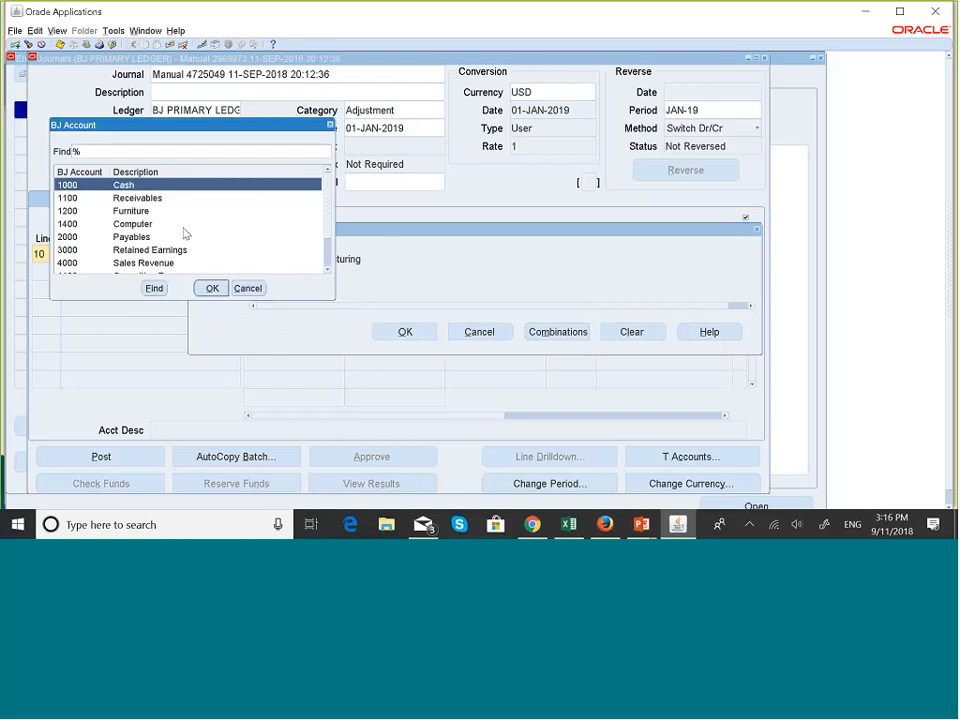
pyautogui.click(184, 225)
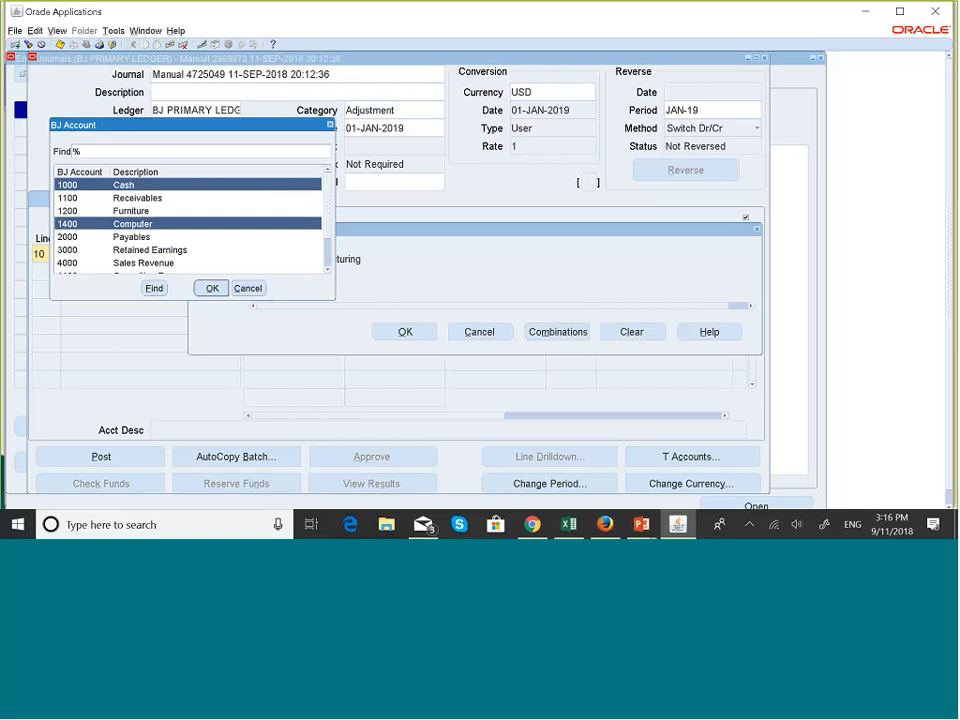
pyautogui.click(212, 288)
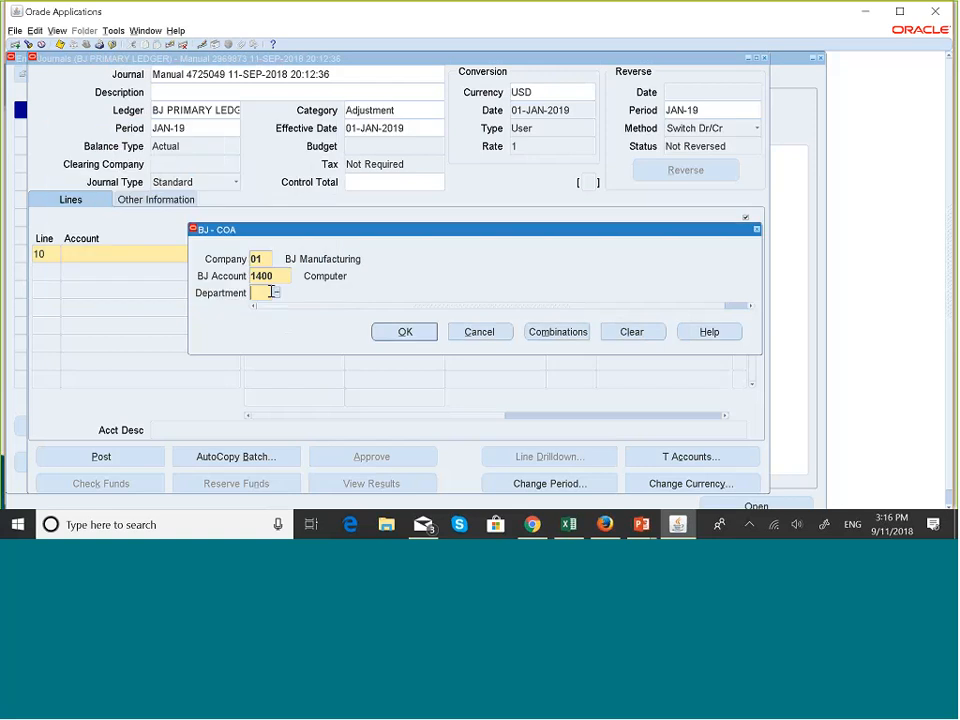
pyautogui.click(273, 292)
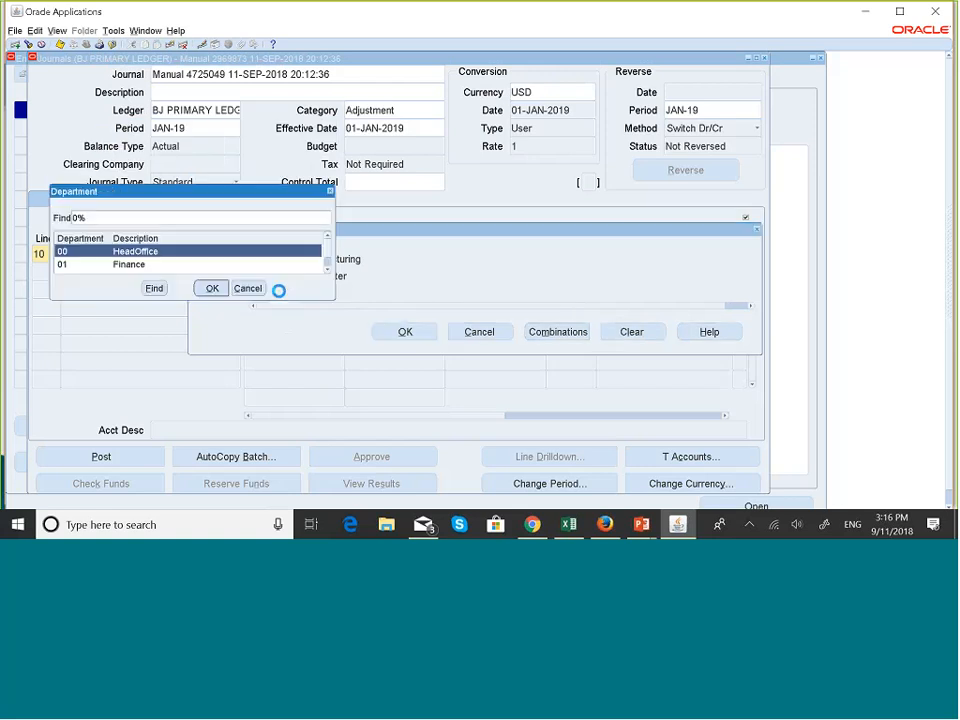
pyautogui.click(210, 288)
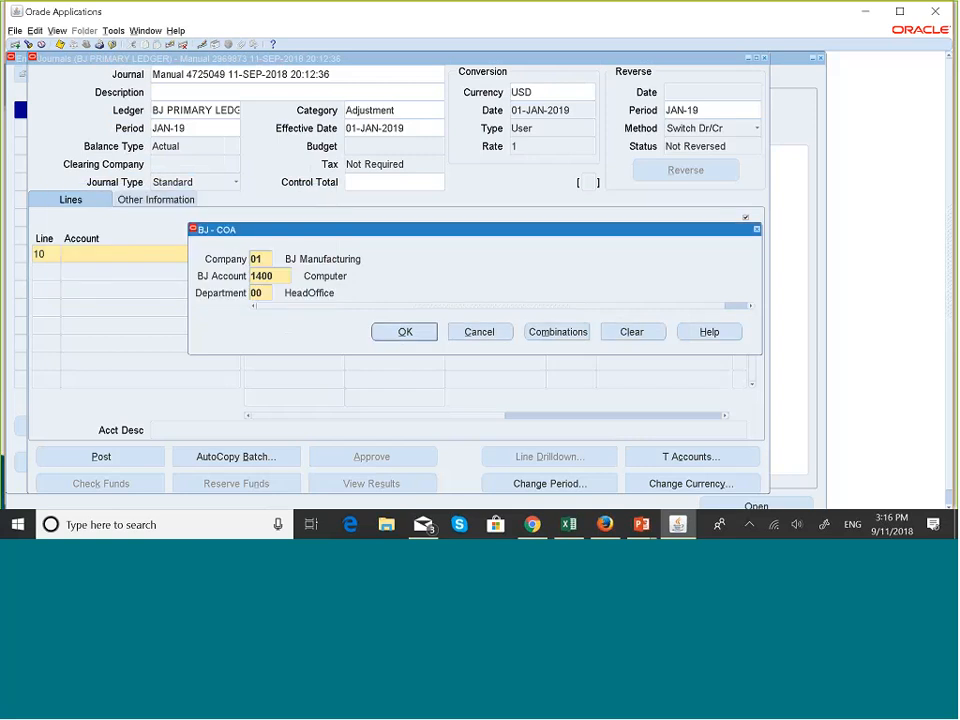
pyautogui.click(420, 335)
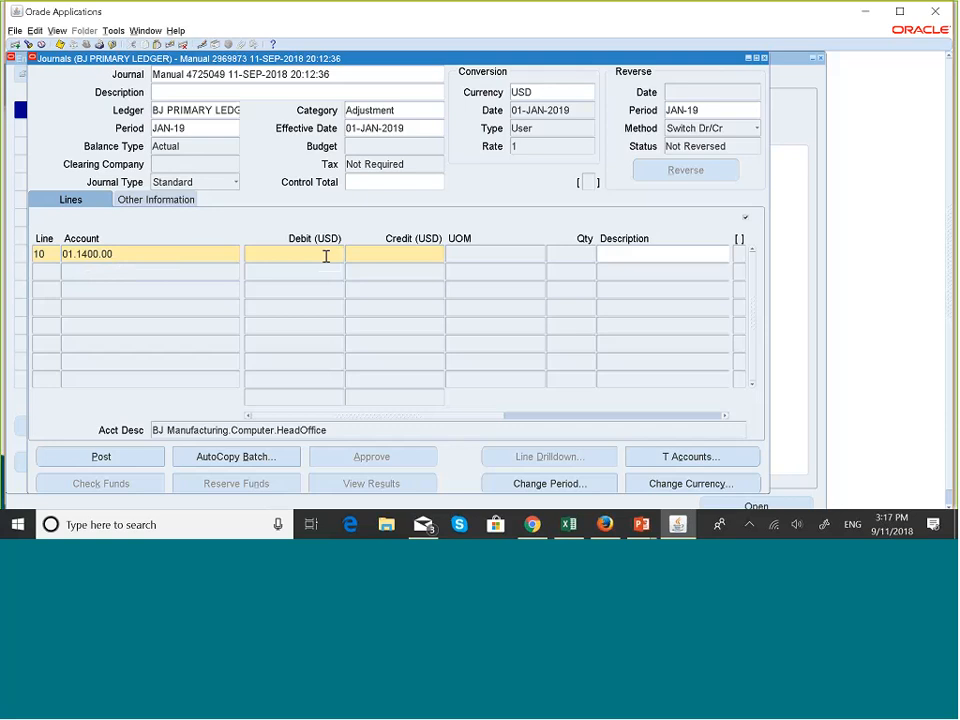
# Step: Enter a debit of 100 USD on line 10 and start journal line 20
pyautogui.write('100')
pyautogui.click(59, 274)
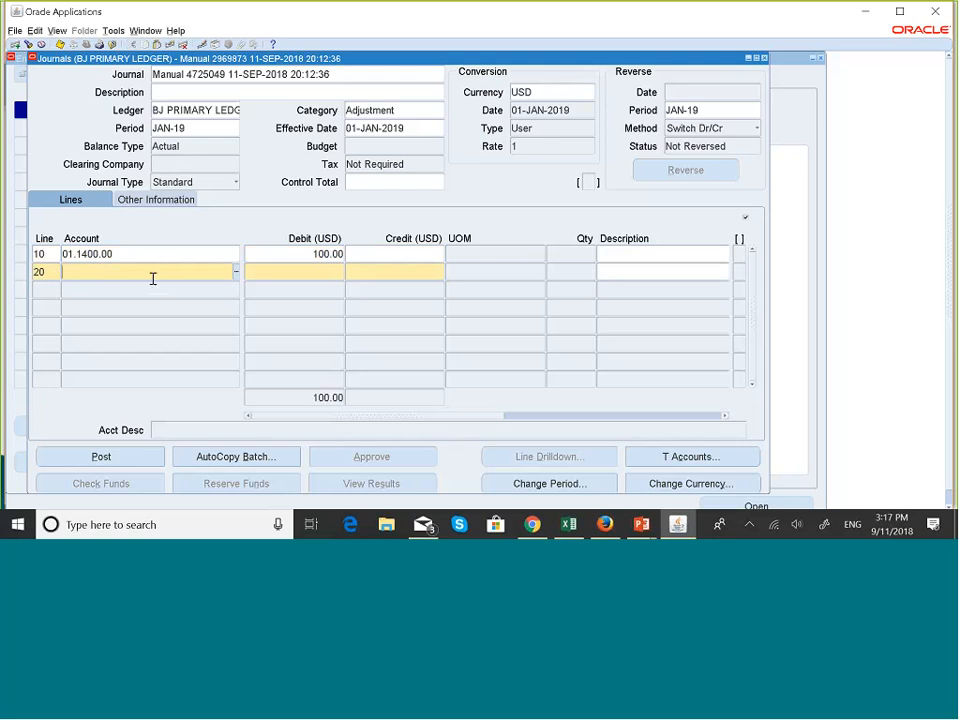
# Step: Set line 20's account combination to company 01 BJ Manufacturing, account 1000 Cash and department 00 HeadOffice
pyautogui.write('01.')
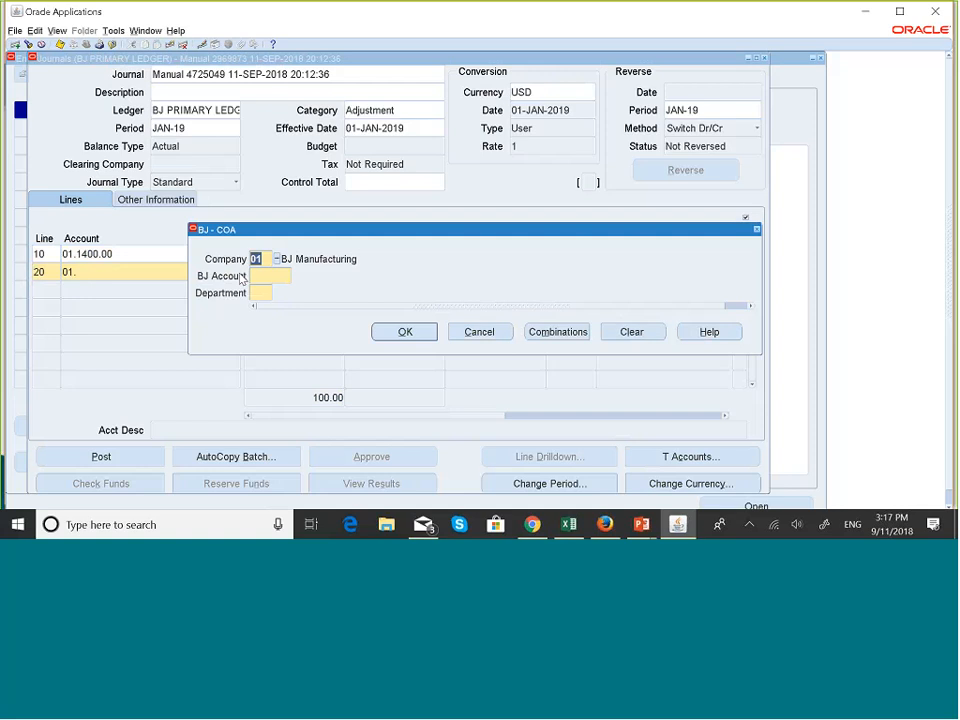
pyautogui.click(290, 277)
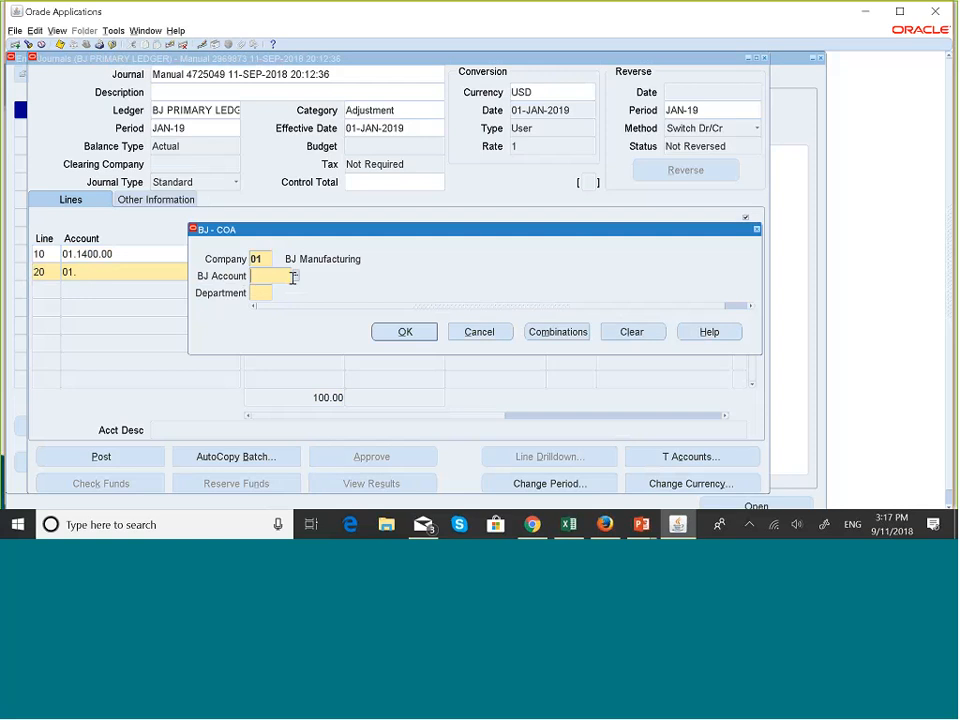
pyautogui.click(296, 276)
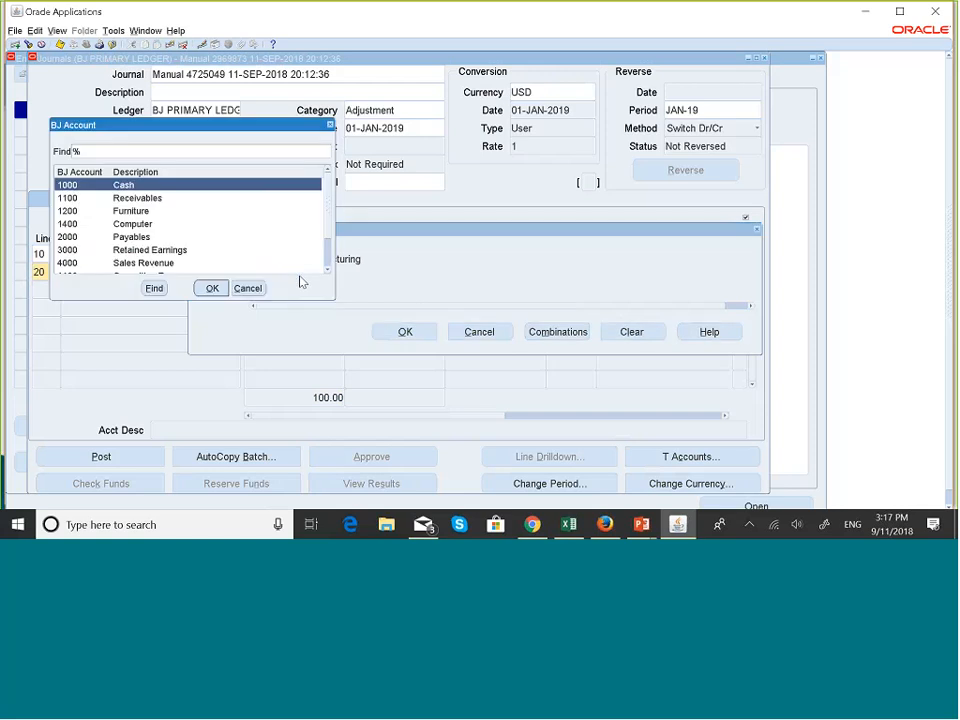
pyautogui.click(212, 289)
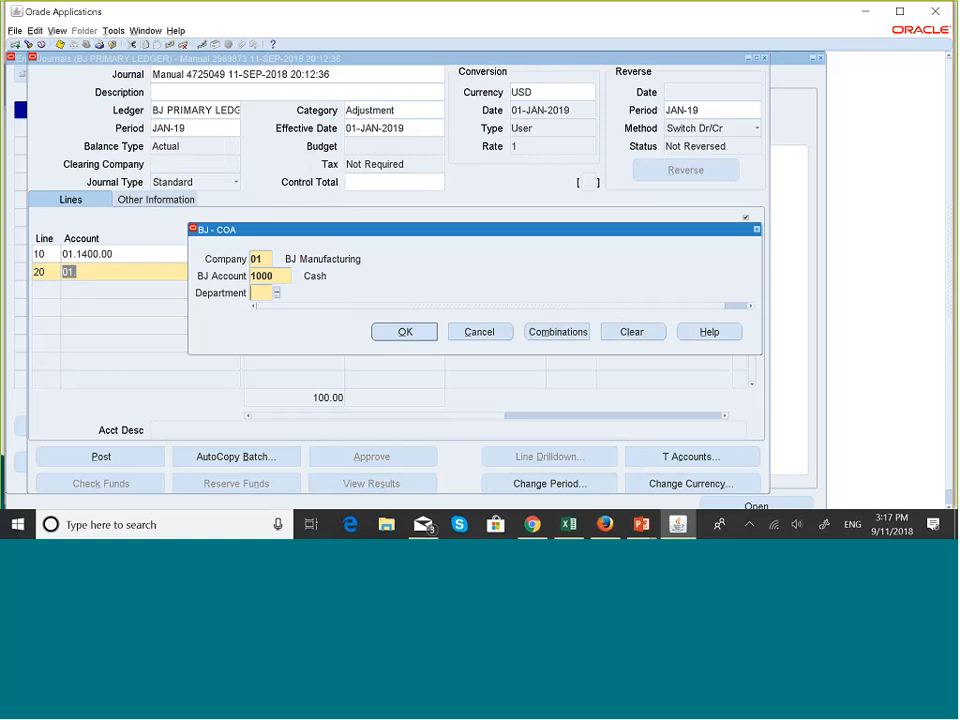
pyautogui.write('00')
pyautogui.click(408, 331)
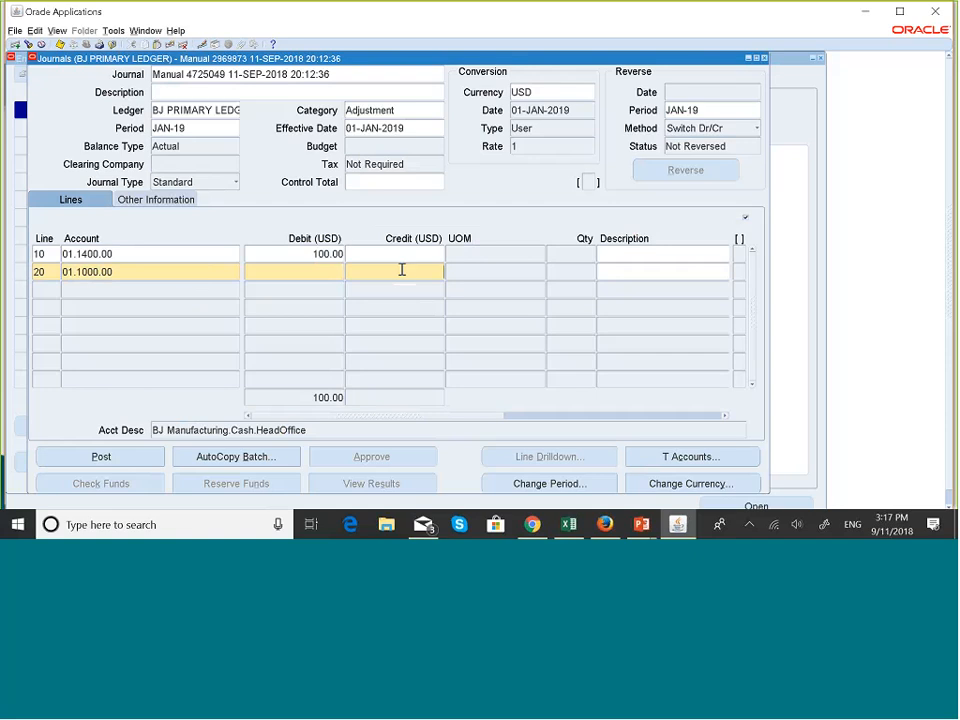
# Step: Enter a credit of 100 USD on journal line 20 and change it to 50 USD
pyautogui.write('100')
pyautogui.press('BackSpace')
pyautogui.press('BackSpace')
pyautogui.press('BackSpace')
pyautogui.write('50')
# Step: Close the journal and the Enter Journals form without saving the changes, returning to the Navigator
pyautogui.click(765, 60)
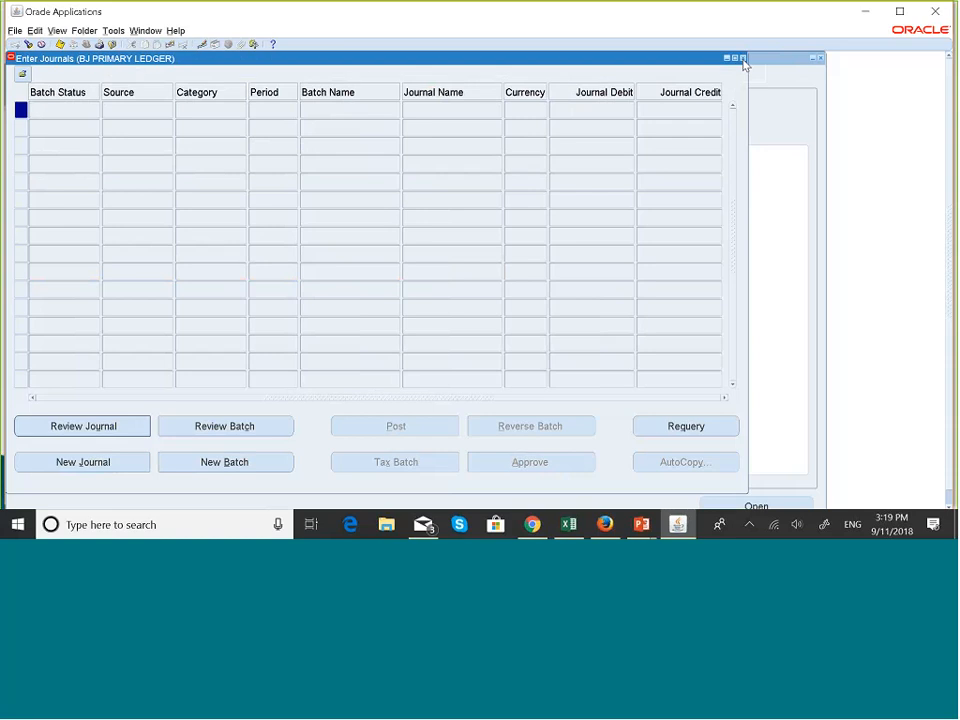
pyautogui.click(742, 58)
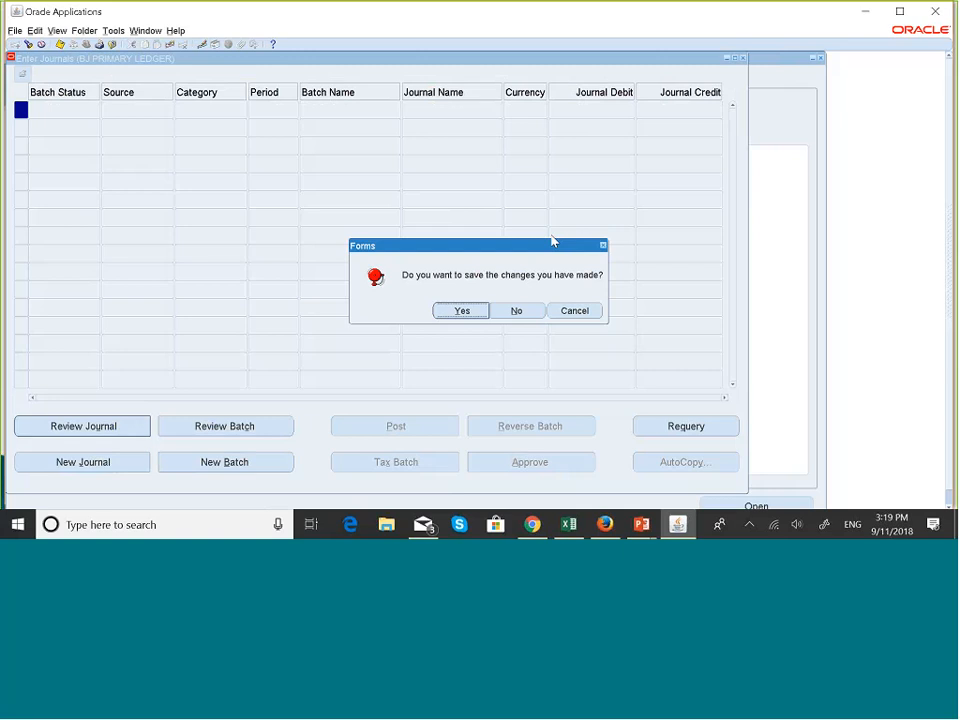
pyautogui.click(503, 314)
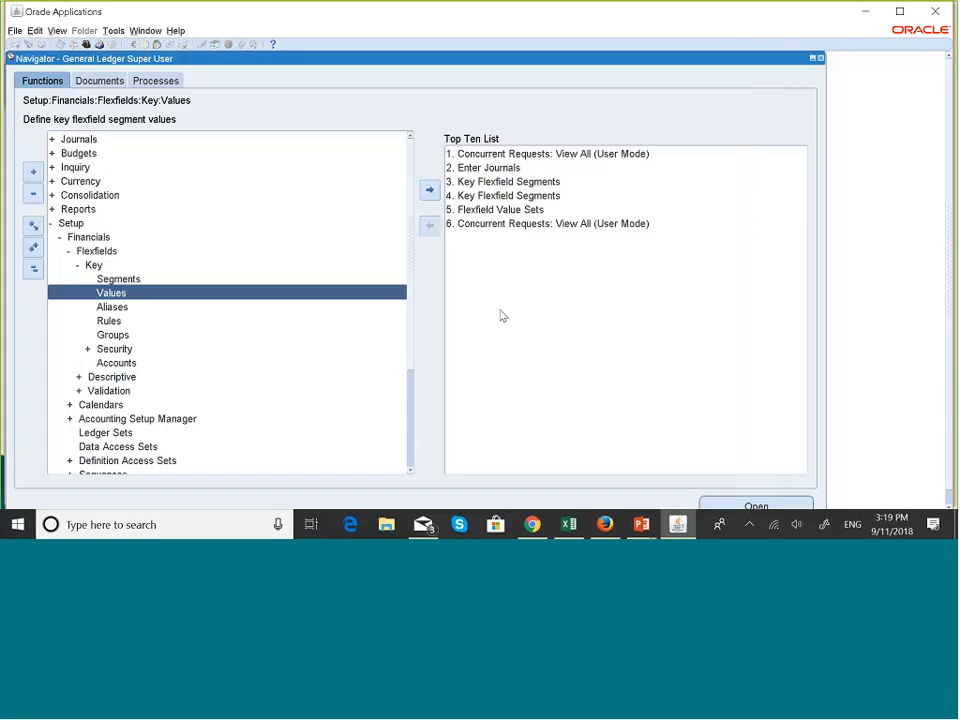